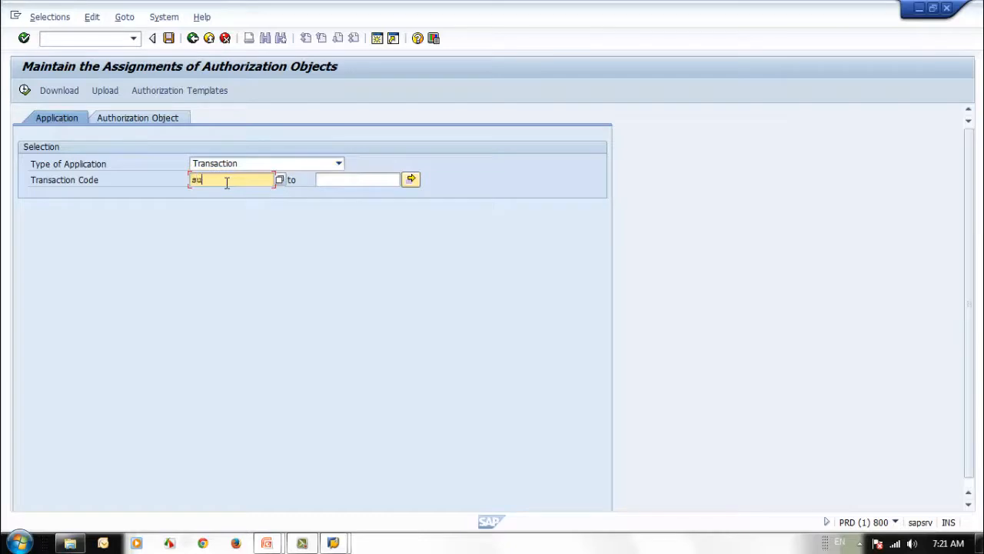
# Run the authorization-object lookup for transaction SU01
pyautogui.click(25, 90)
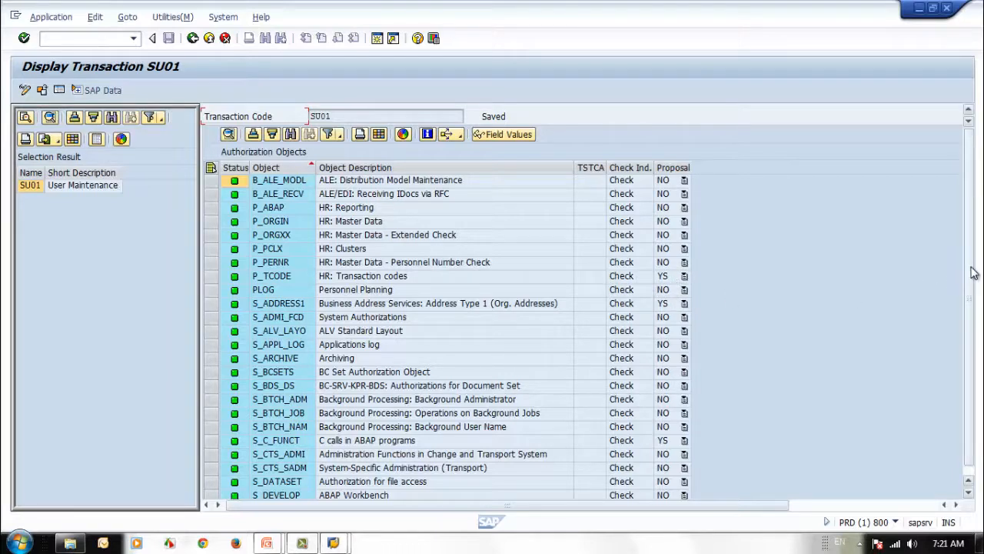
# Scroll down to the S_USER_ user maintenance objects and select S_USER_AUT
pyautogui.scroll(-1, 975, 319)
pyautogui.scroll(-6, 747, 345)
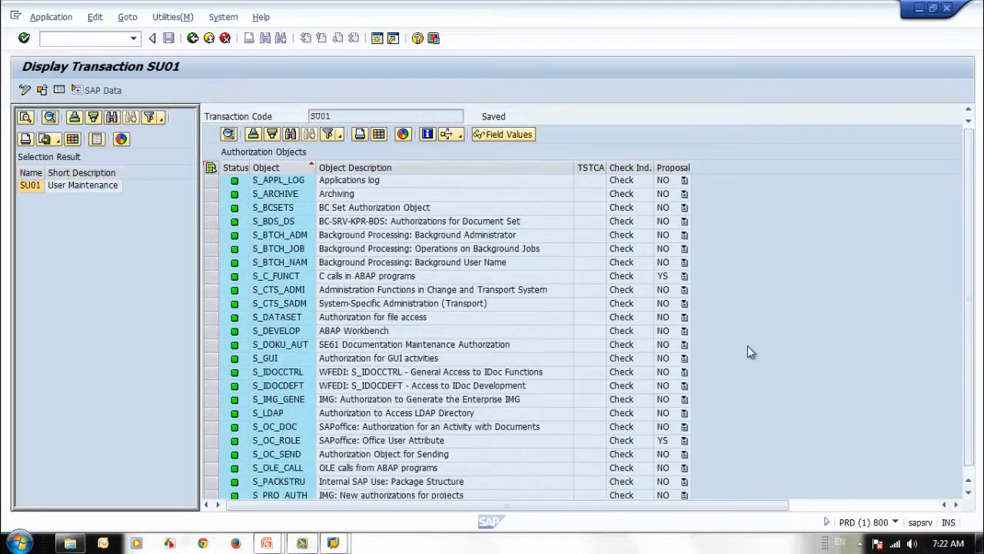
pyautogui.scroll(-4, 748, 345)
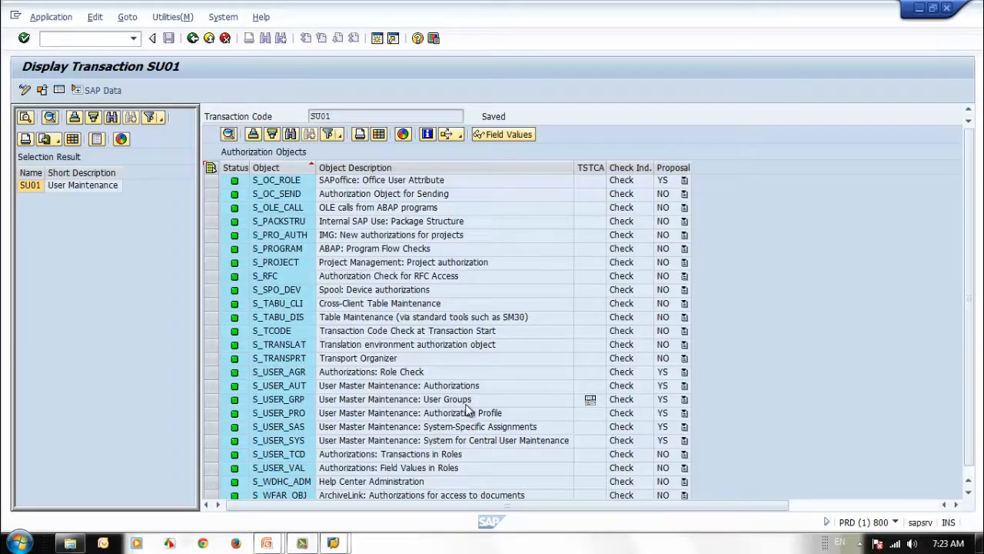
pyautogui.click(291, 388)
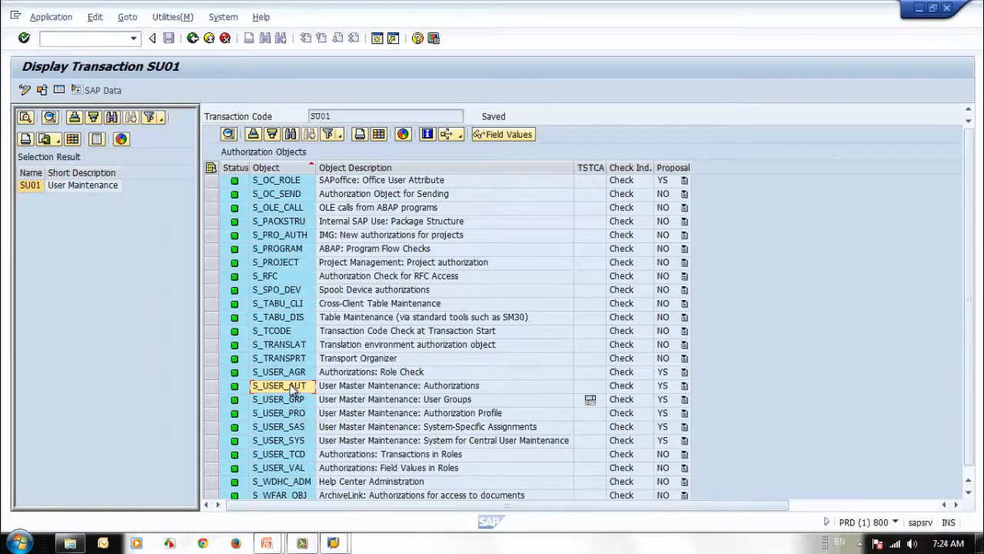
# Open the S_USER_AUT documentation and position it to read its definition and fields
pyautogui.click(431, 136)
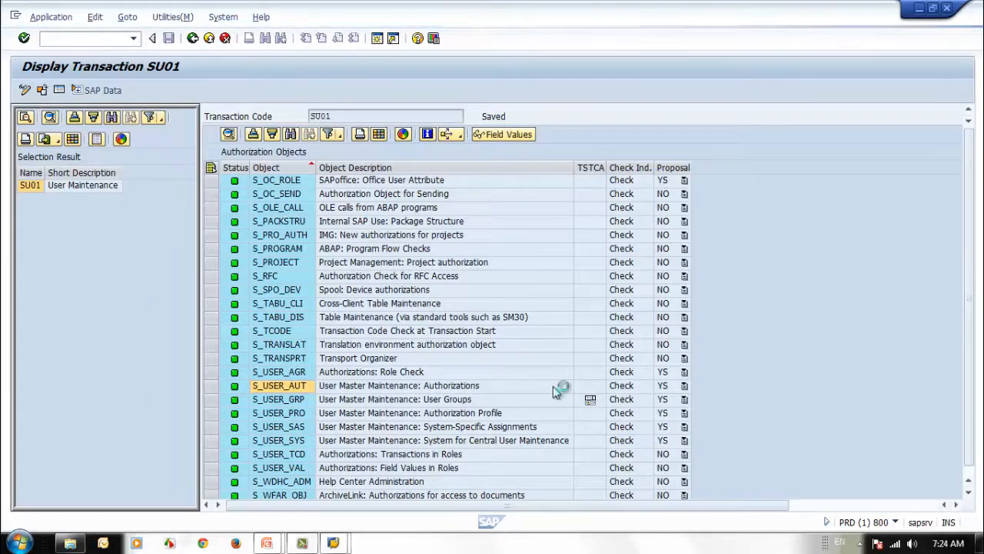
pyautogui.moveTo(214, 52); pyautogui.dragTo(672, 113)
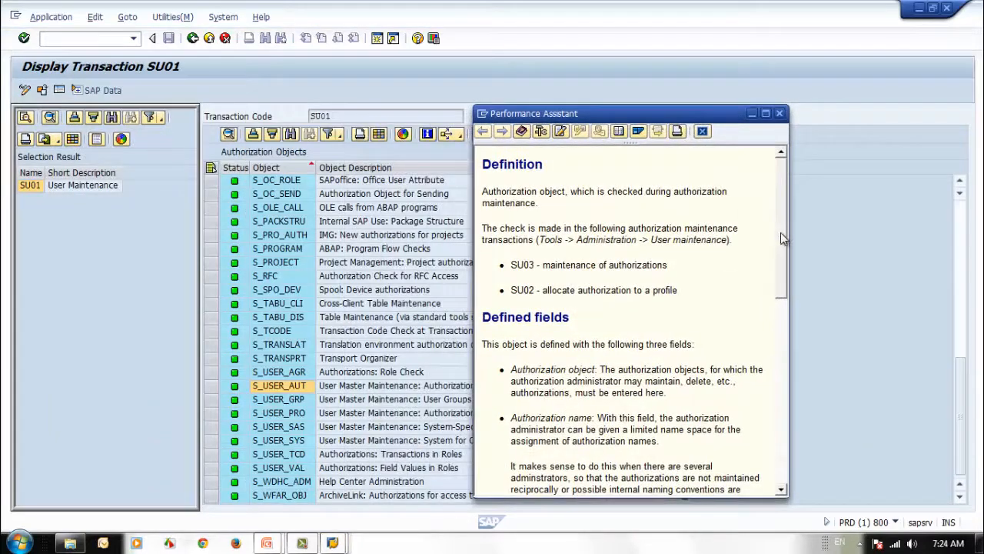
pyautogui.moveTo(781, 245); pyautogui.dragTo(784, 433)
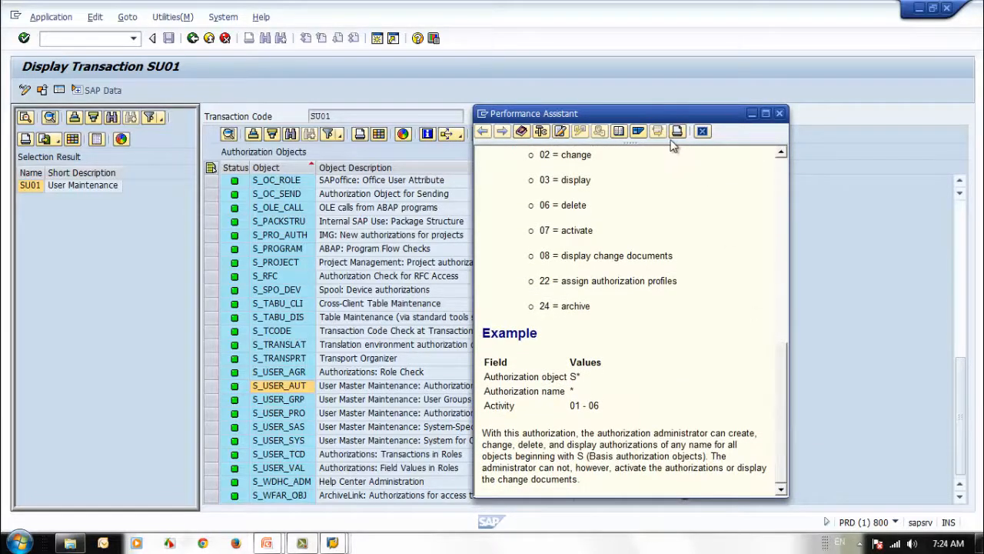
pyautogui.moveTo(643, 114); pyautogui.dragTo(678, 93)
pyautogui.moveTo(817, 381); pyautogui.dragTo(817, 197)
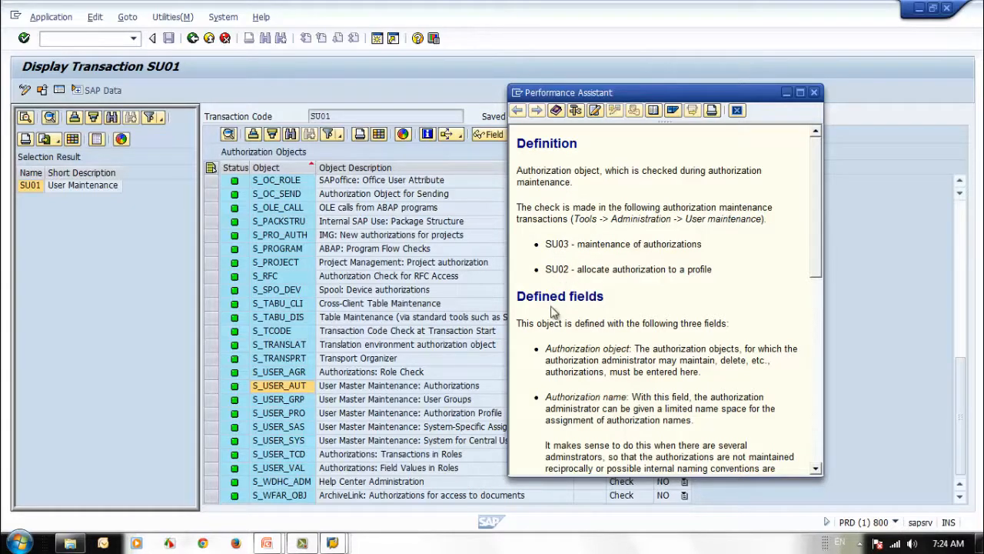
pyautogui.scroll(-1, 738, 280)
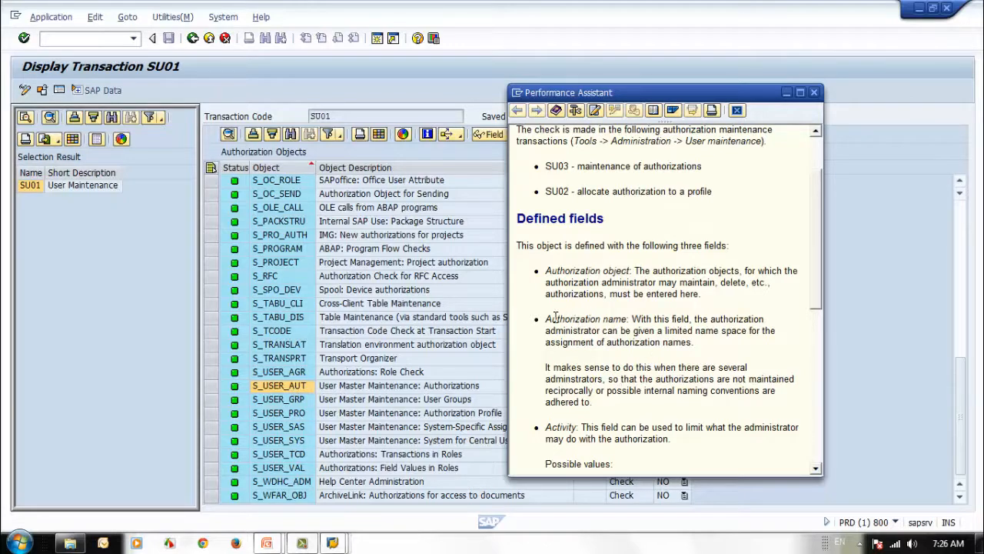
pyautogui.moveTo(547, 321); pyautogui.dragTo(627, 320)
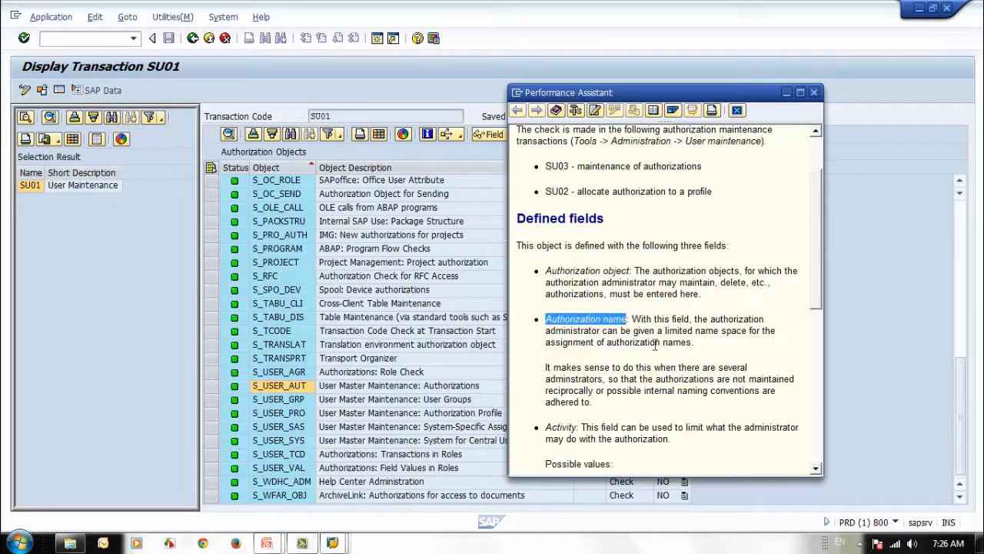
pyautogui.click(699, 343)
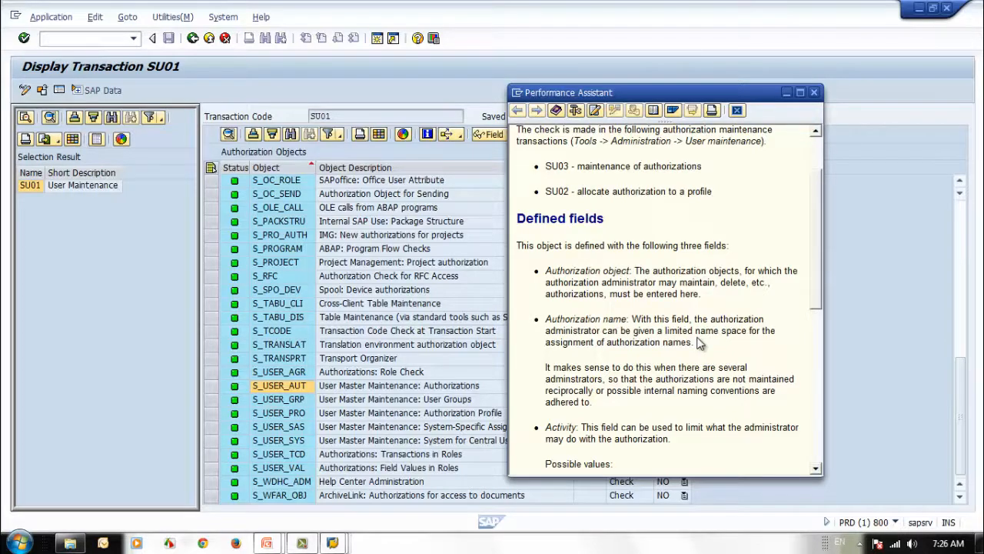
pyautogui.scroll(-3, 690, 341)
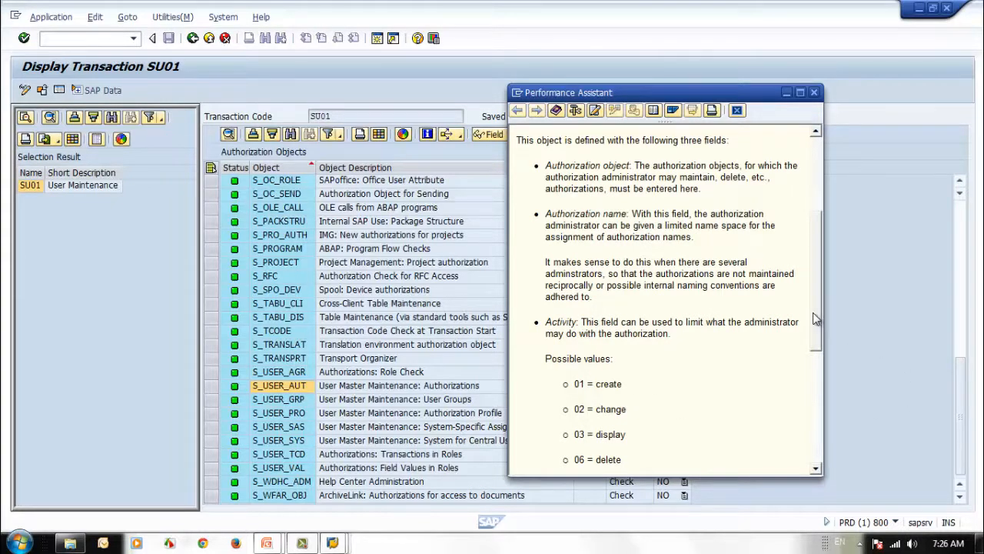
pyautogui.scroll(-3, 600, 277)
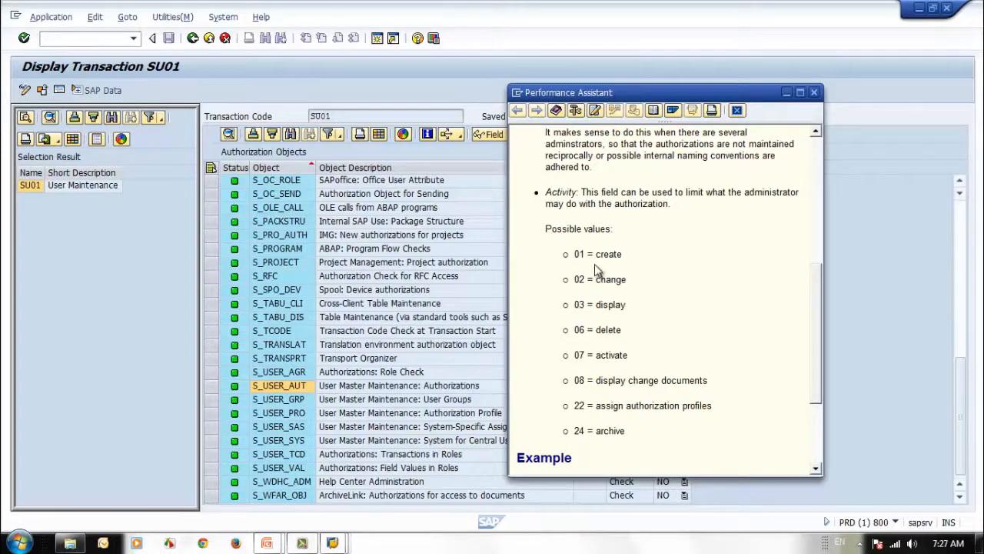
pyautogui.moveTo(598, 254); pyautogui.dragTo(624, 255)
pyautogui.moveTo(626, 280); pyautogui.dragTo(598, 312)
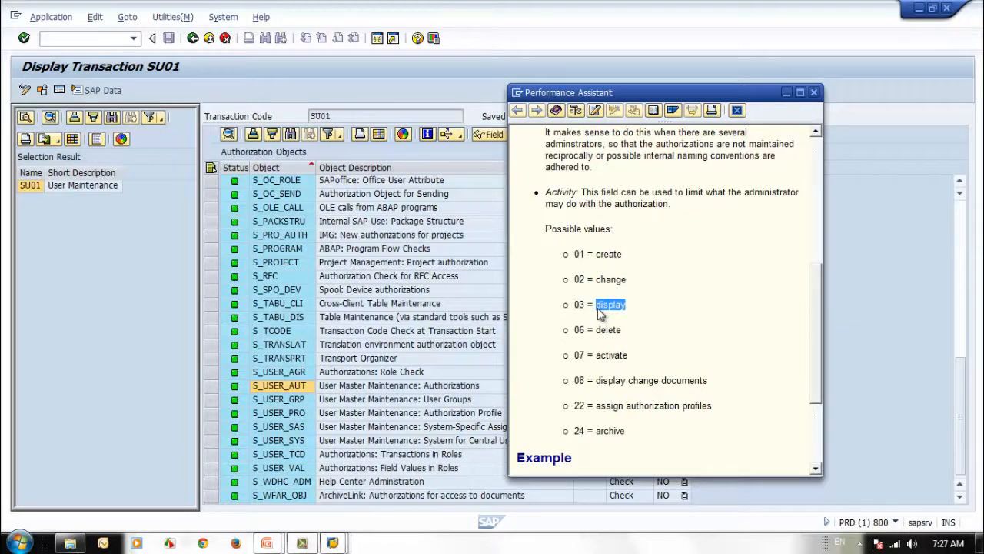
pyautogui.click(599, 312)
pyautogui.moveTo(596, 406); pyautogui.dragTo(711, 403)
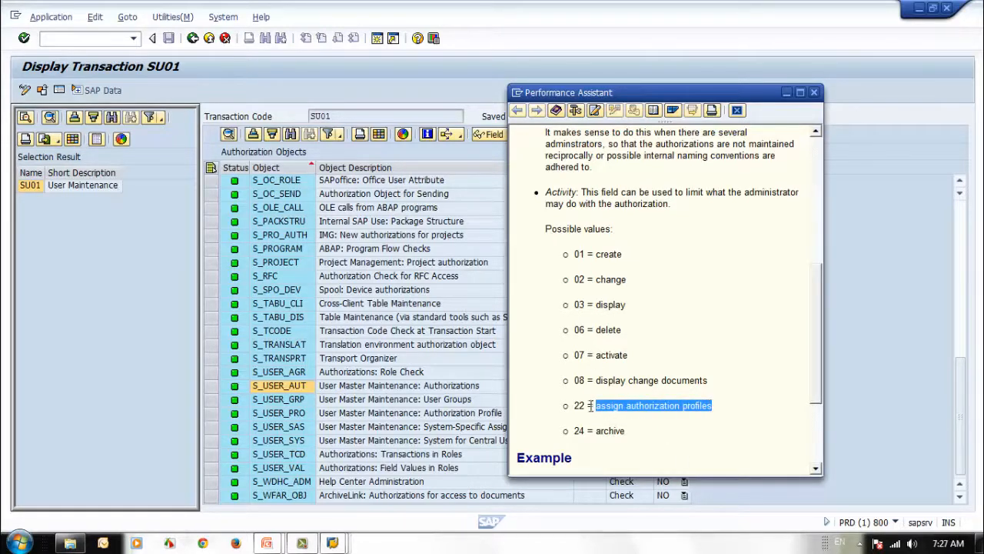
pyautogui.click(582, 306)
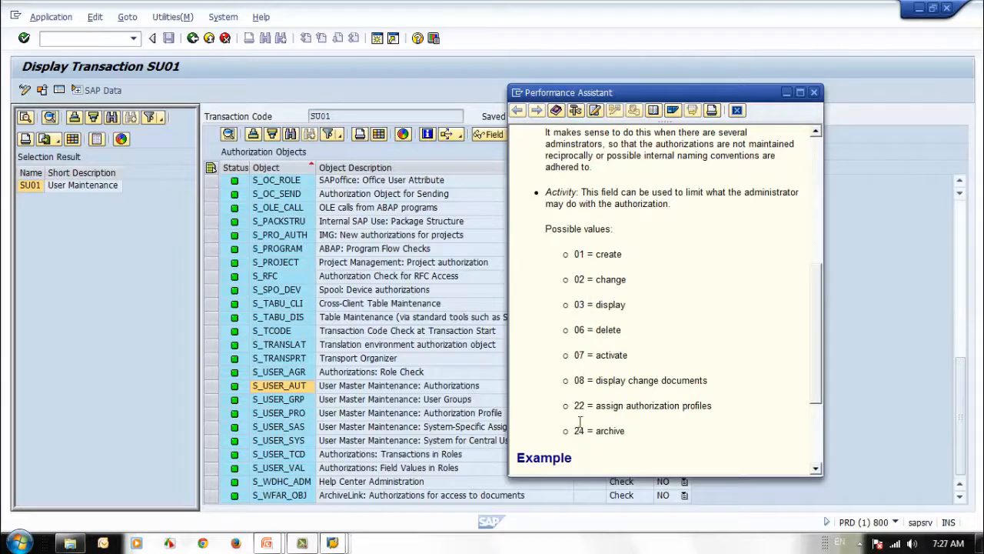
pyautogui.scroll(3, 707, 246)
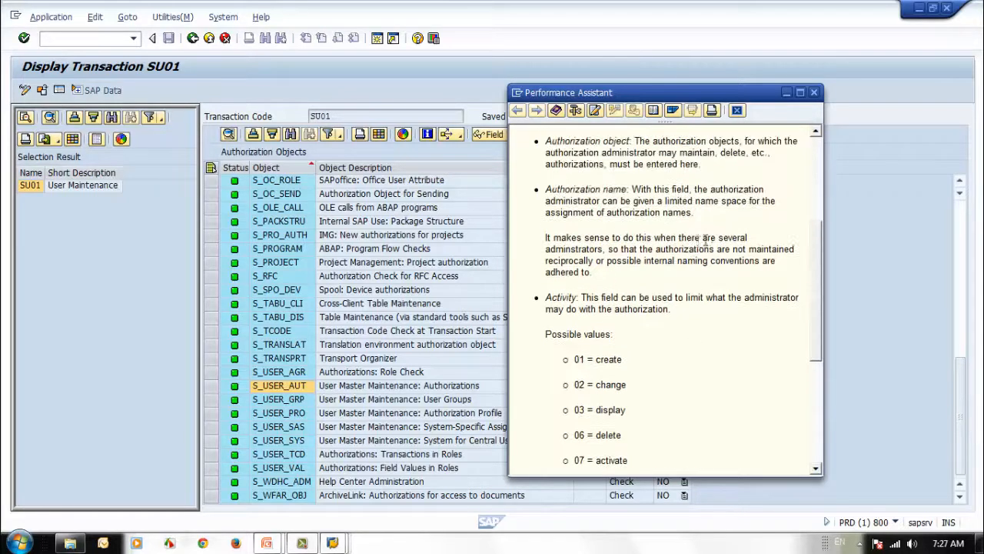
pyautogui.moveTo(546, 189)
pyautogui.mouseDown()
pyautogui.moveTo(689, 222)
pyautogui.moveTo(562, 209)
pyautogui.moveTo(548, 189)
pyautogui.mouseUp()
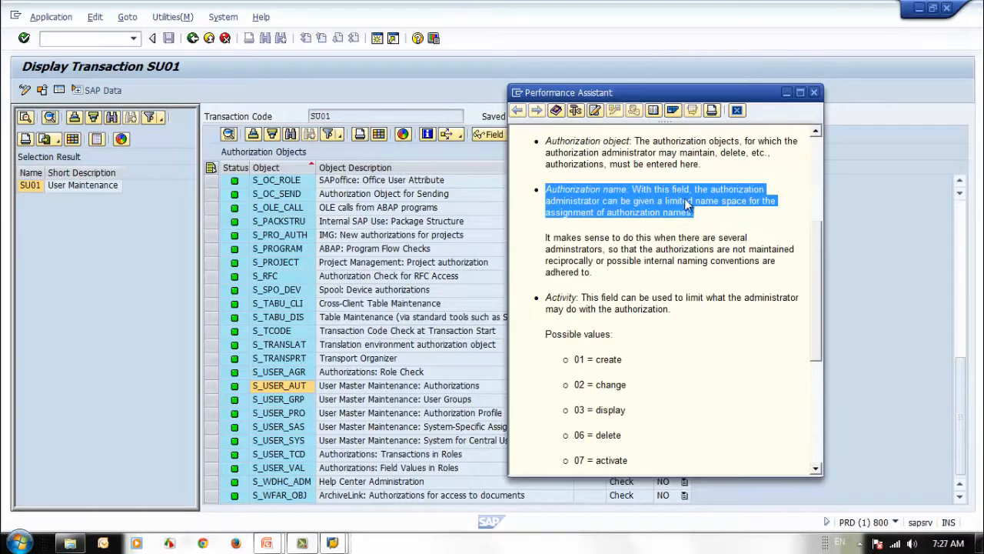
pyautogui.click(703, 296)
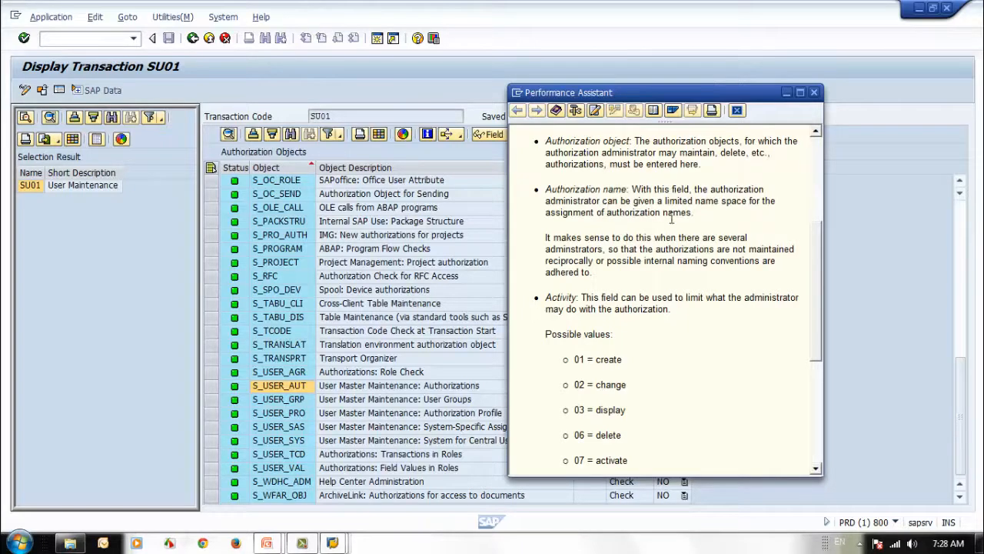
# Switch from the S_USER_AUT documentation to S_USER_GRP's, skim it, then close it
pyautogui.click(814, 93)
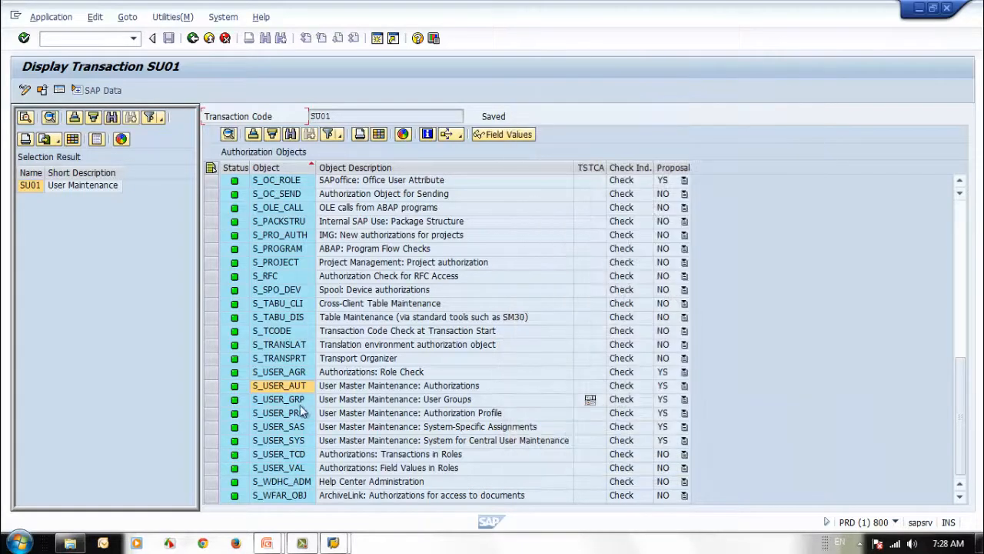
pyautogui.click(294, 403)
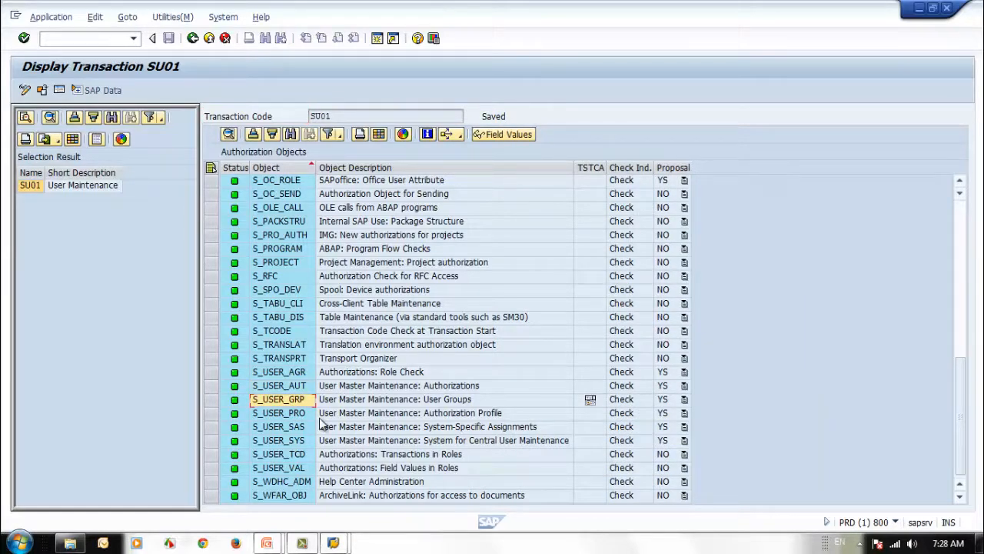
pyautogui.click(428, 136)
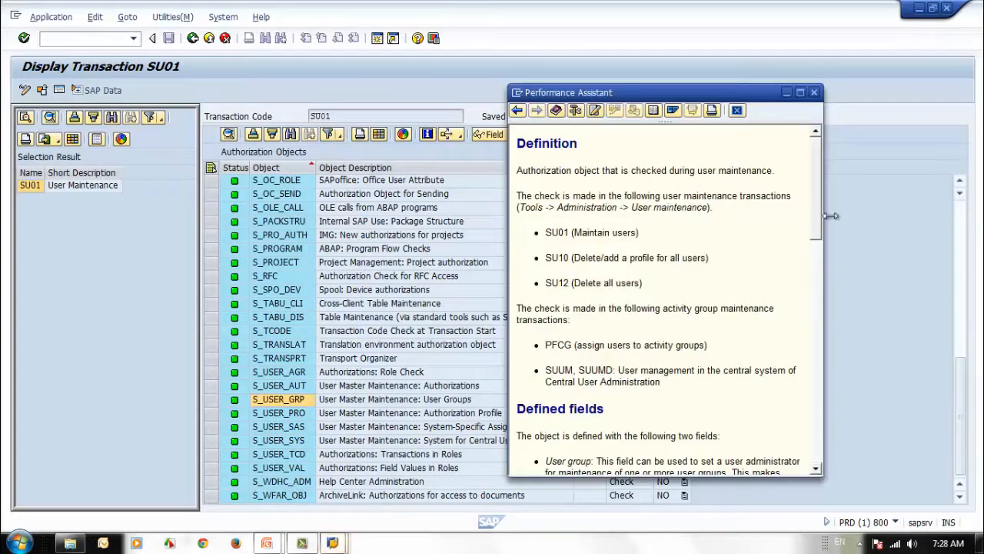
pyautogui.moveTo(815, 213); pyautogui.dragTo(809, 282)
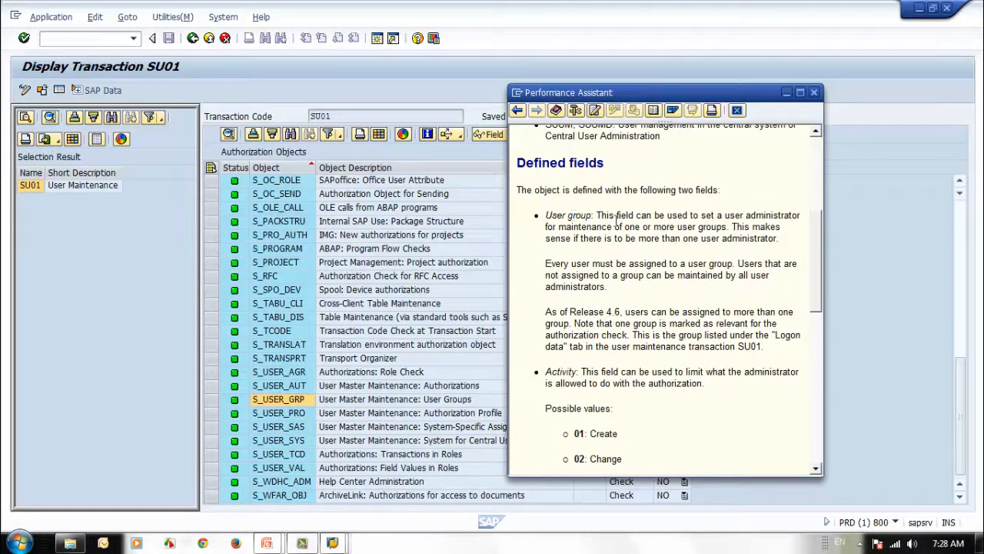
pyautogui.click(813, 93)
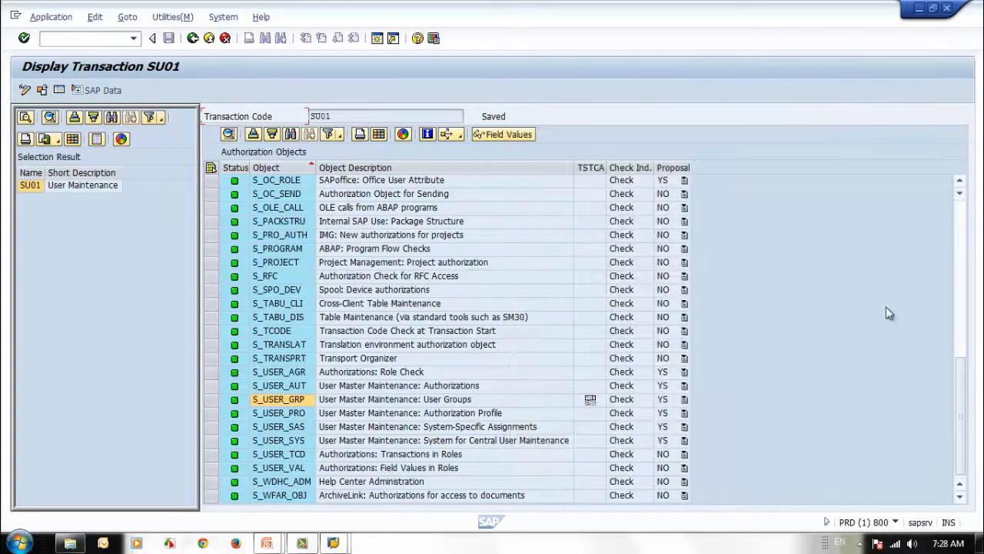
# Show S_USER_AUT's default values and inspect its ACTVT, AUTH and OBJECT fields
pyautogui.click(280, 387)
pyautogui.doubleClick(280, 388)
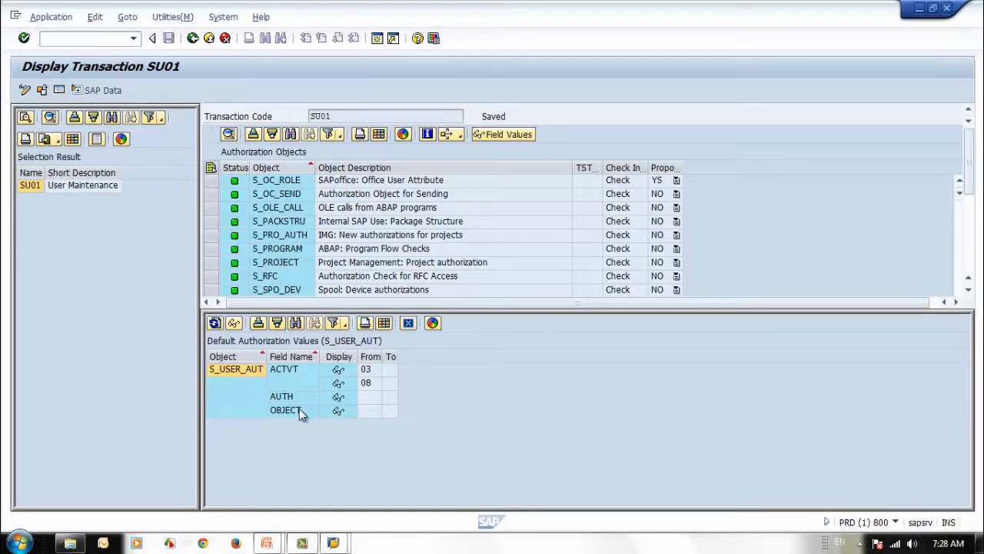
pyautogui.click(294, 373)
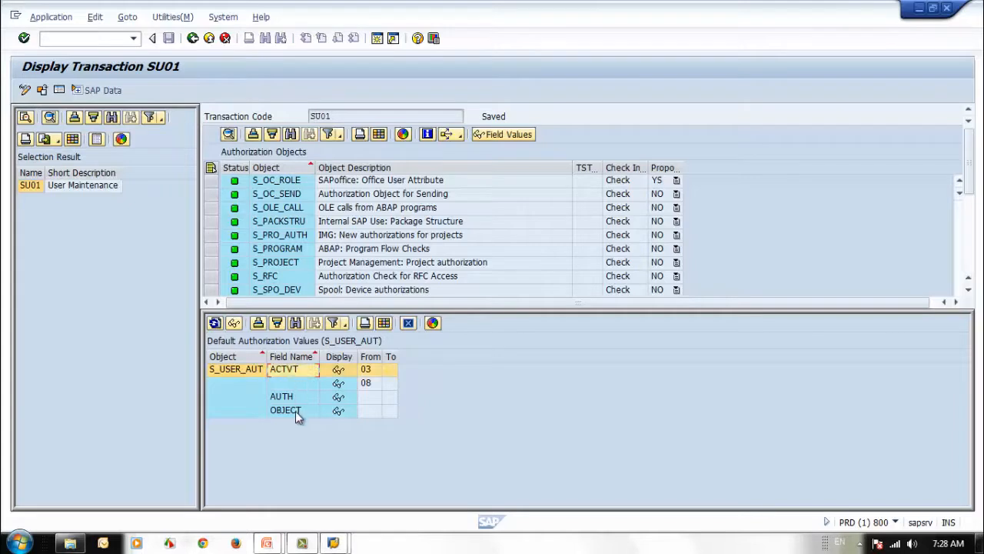
pyautogui.click(296, 397)
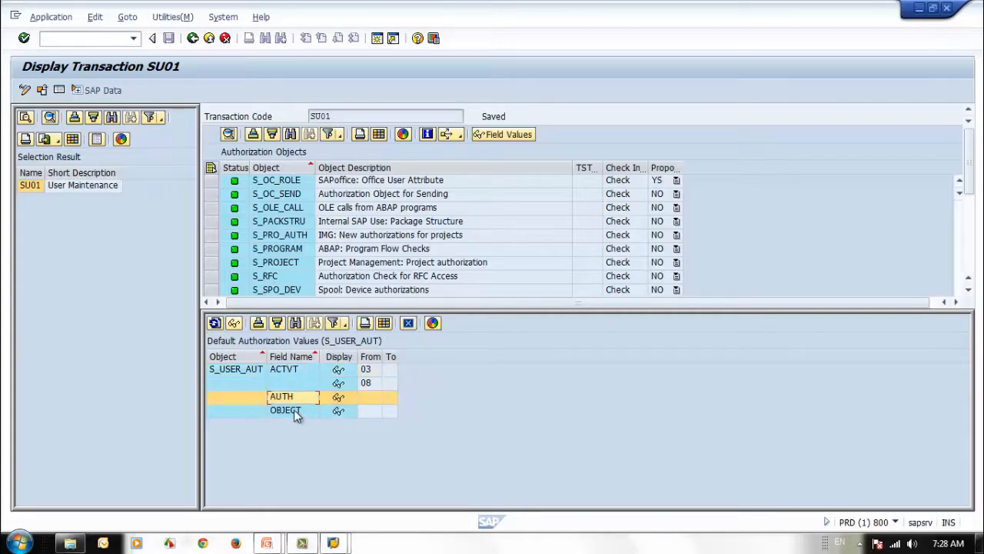
pyautogui.click(294, 409)
# Enlarge the object list and display S_USER_GRP's defaults (ACTVT 01, 02, 03, 05, 06, 08, 24, 78)
pyautogui.moveTo(499, 309); pyautogui.dragTo(496, 348)
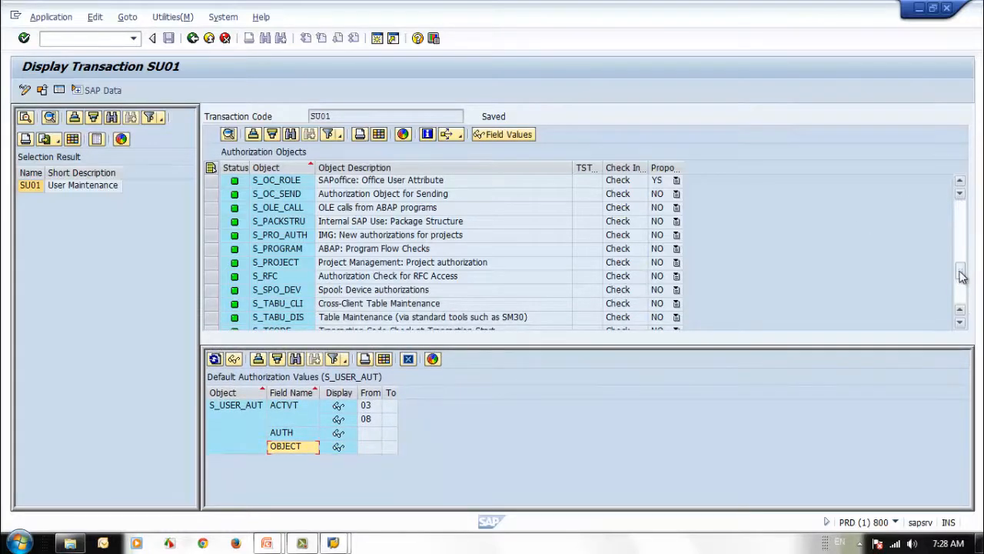
pyautogui.scroll(-1, 963, 277)
pyautogui.scroll(-1, 964, 327)
pyautogui.scroll(-4, 963, 329)
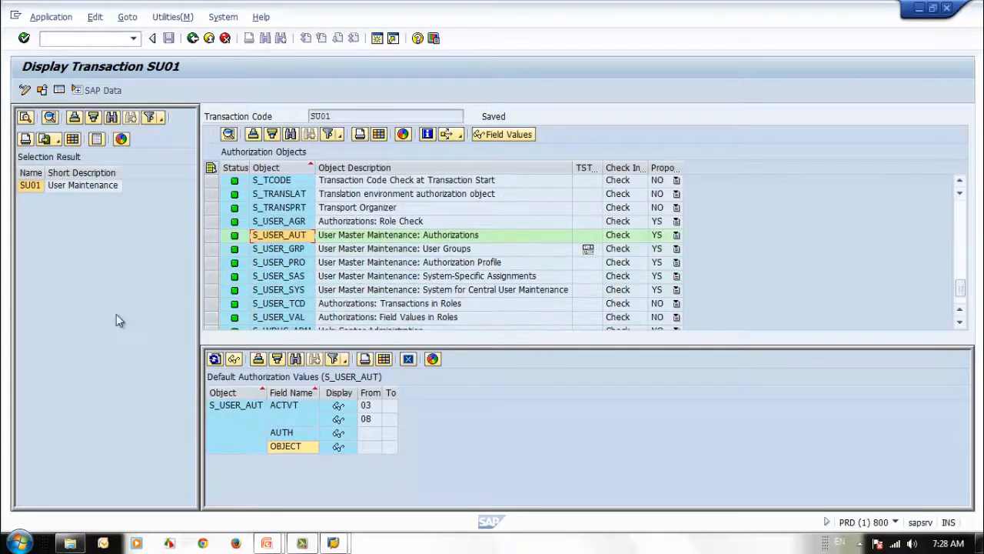
pyautogui.click(285, 251)
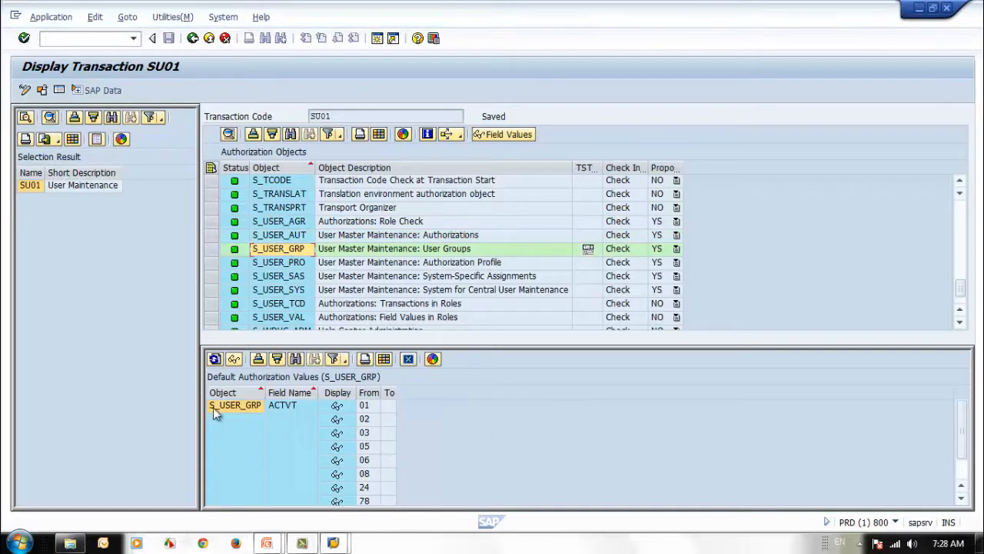
pyautogui.doubleClick(961, 498)
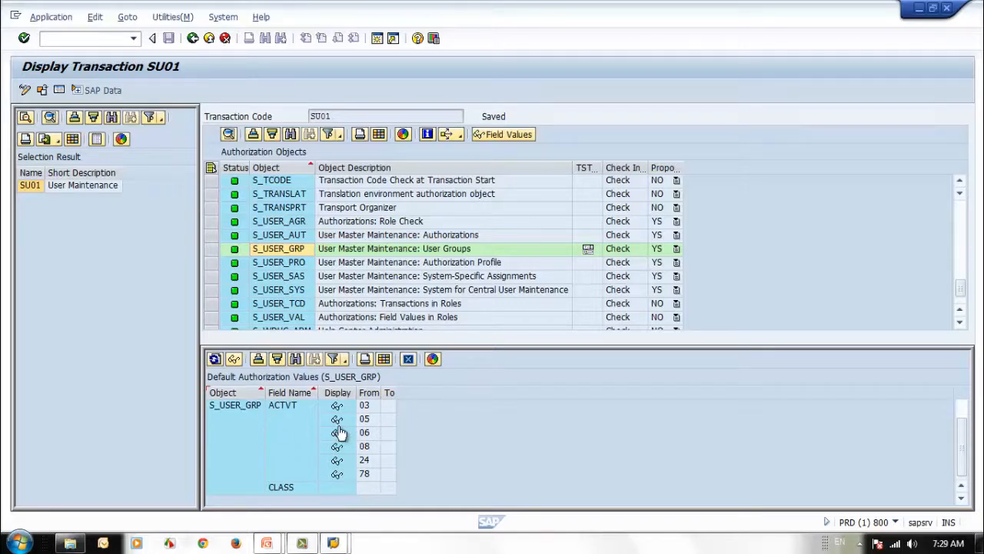
pyautogui.scroll(2, 285, 413)
pyautogui.scroll(2, 284, 413)
pyautogui.scroll(-4, 285, 412)
pyautogui.scroll(1, 964, 455)
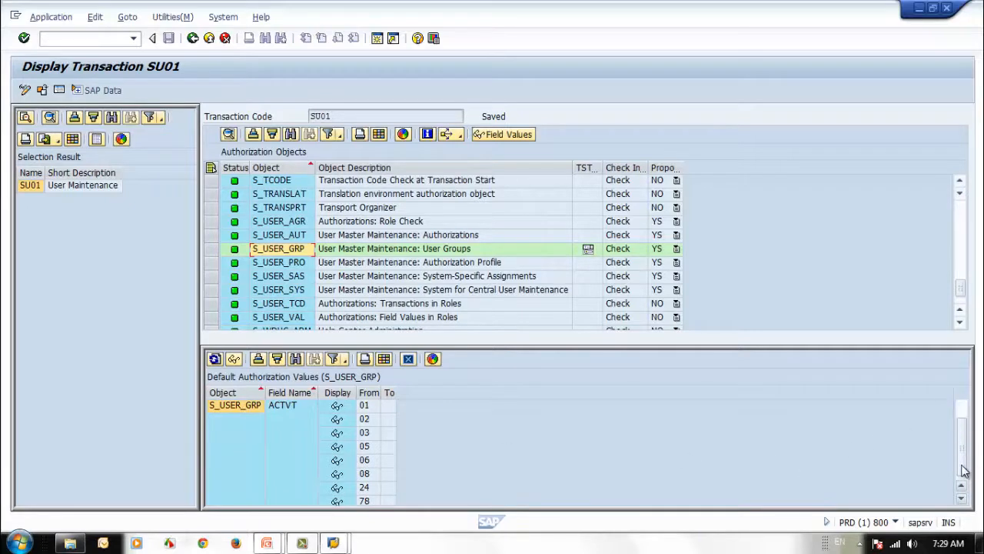
pyautogui.scroll(-1, 964, 466)
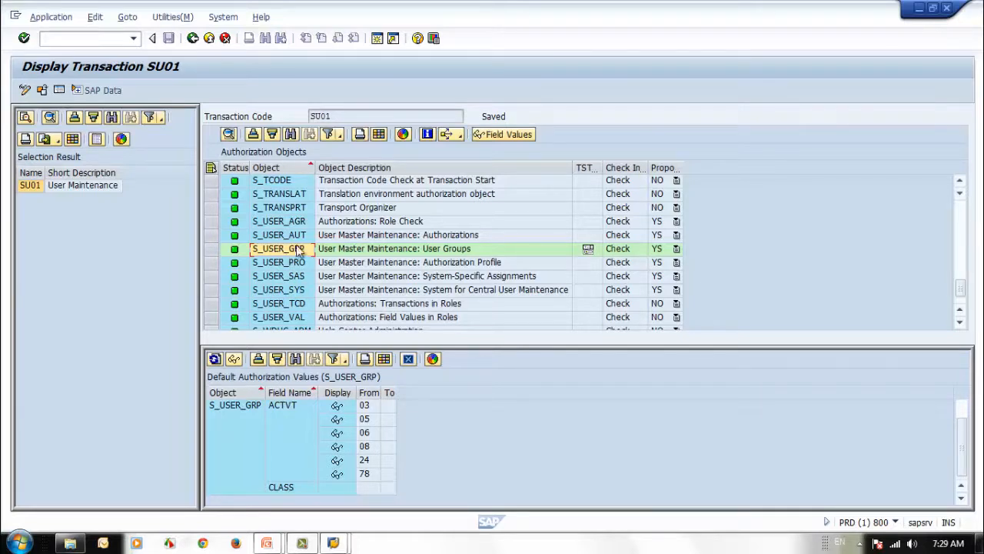
# Open the S_USER_GRP documentation and read through its fields, activity values and example
pyautogui.click(428, 135)
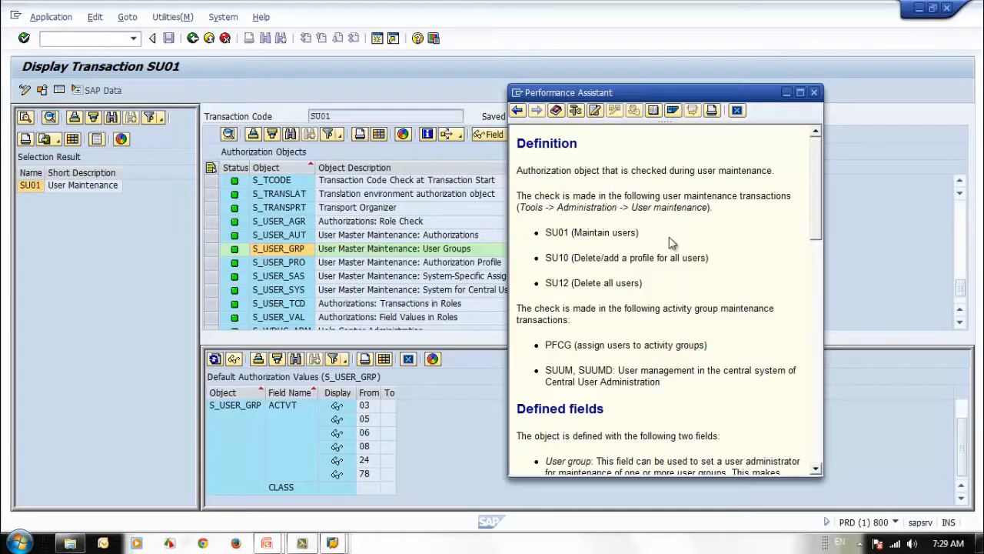
pyautogui.scroll(-3, 649, 291)
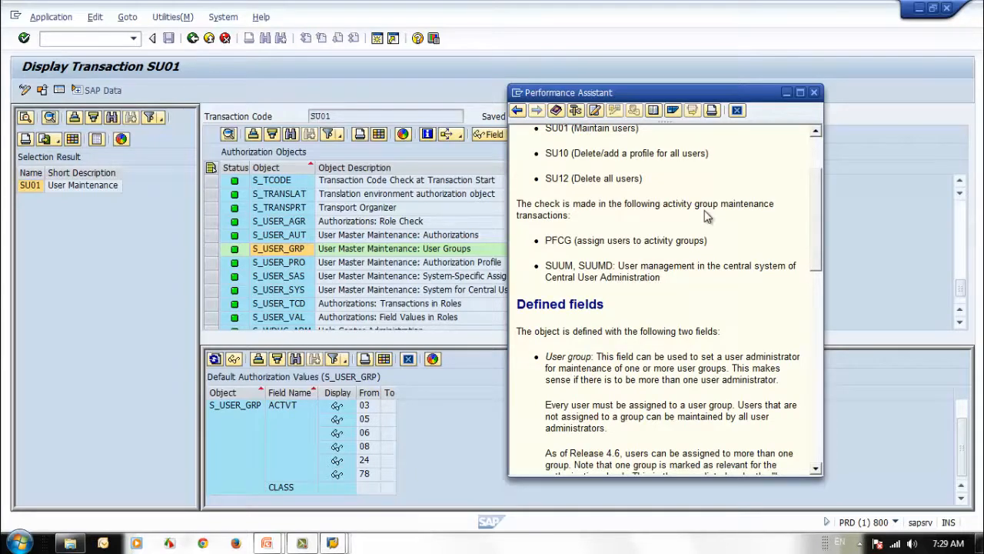
pyautogui.scroll(-3, 696, 218)
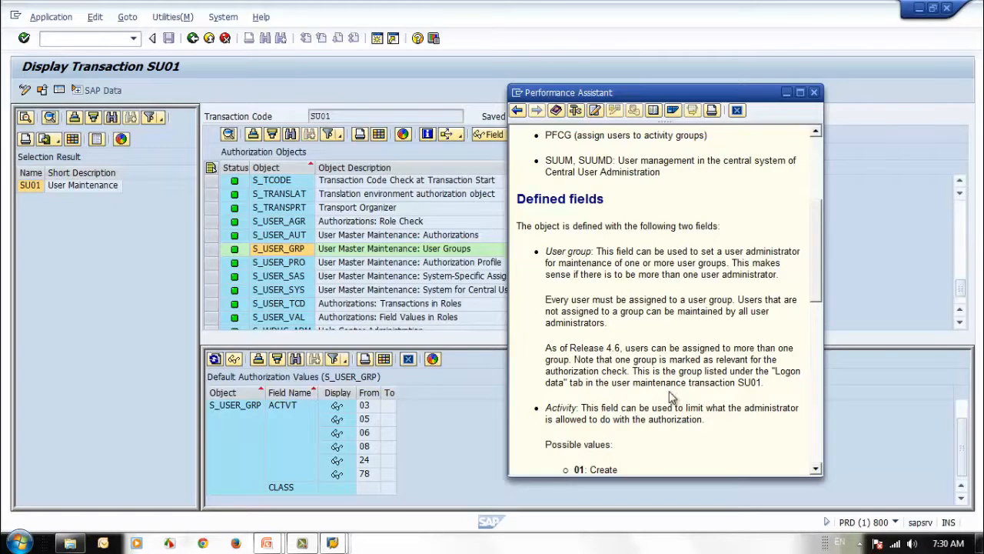
pyautogui.scroll(-3, 675, 393)
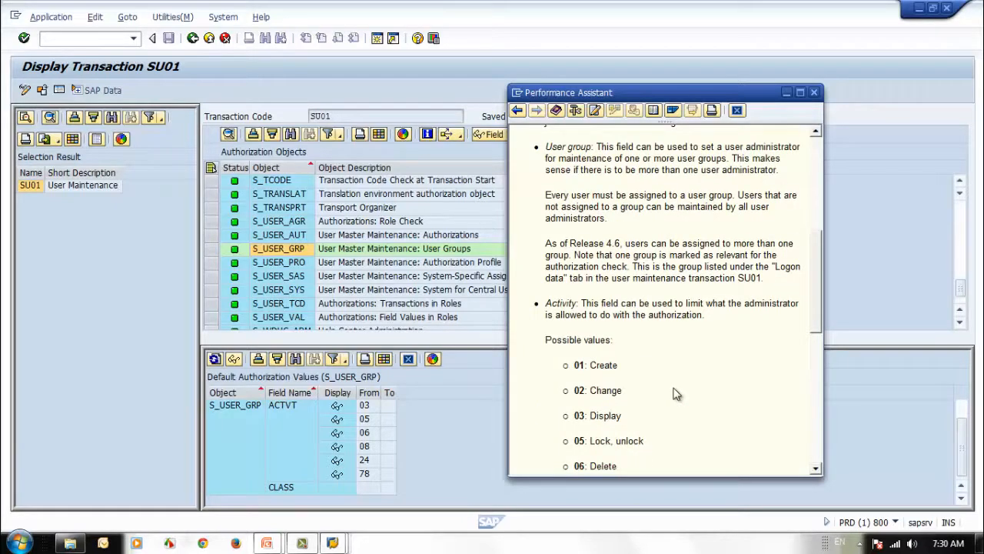
pyautogui.scroll(-3, 675, 393)
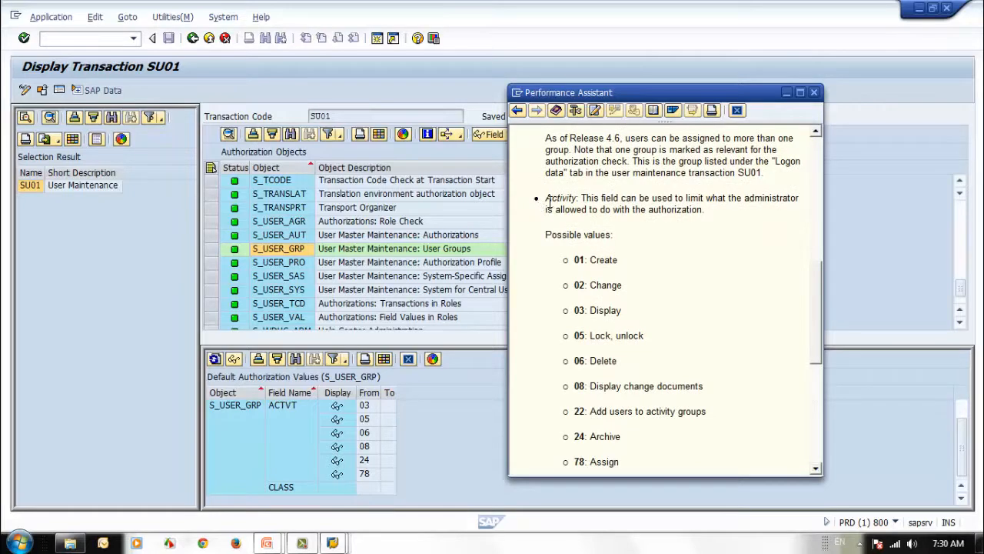
pyautogui.scroll(-4, 650, 302)
pyautogui.scroll(3, 650, 304)
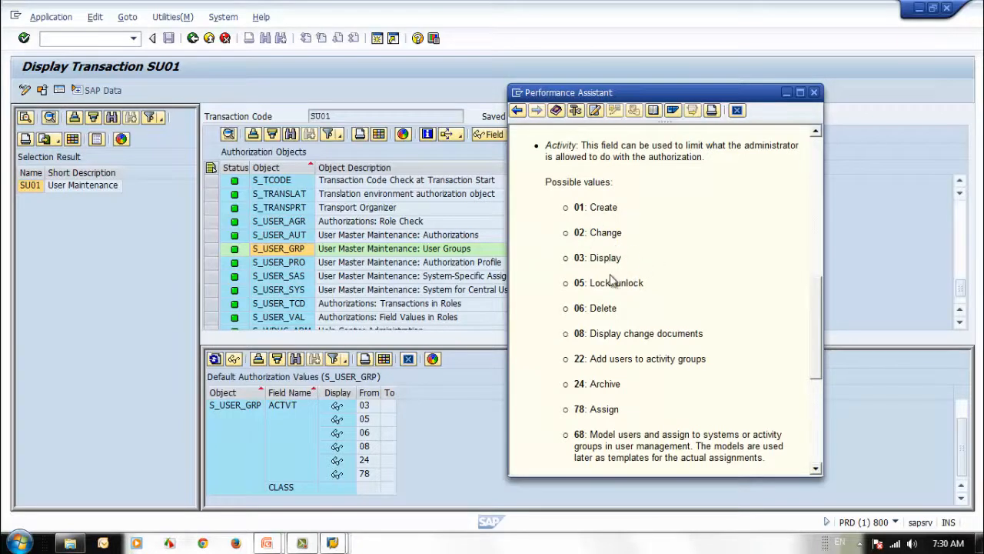
pyautogui.scroll(-3, 667, 311)
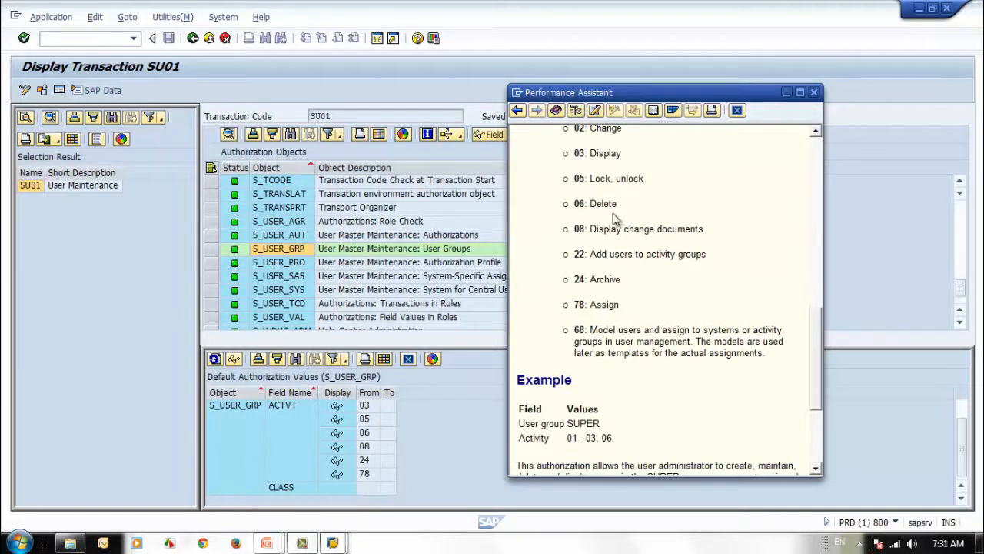
pyautogui.scroll(-3, 649, 259)
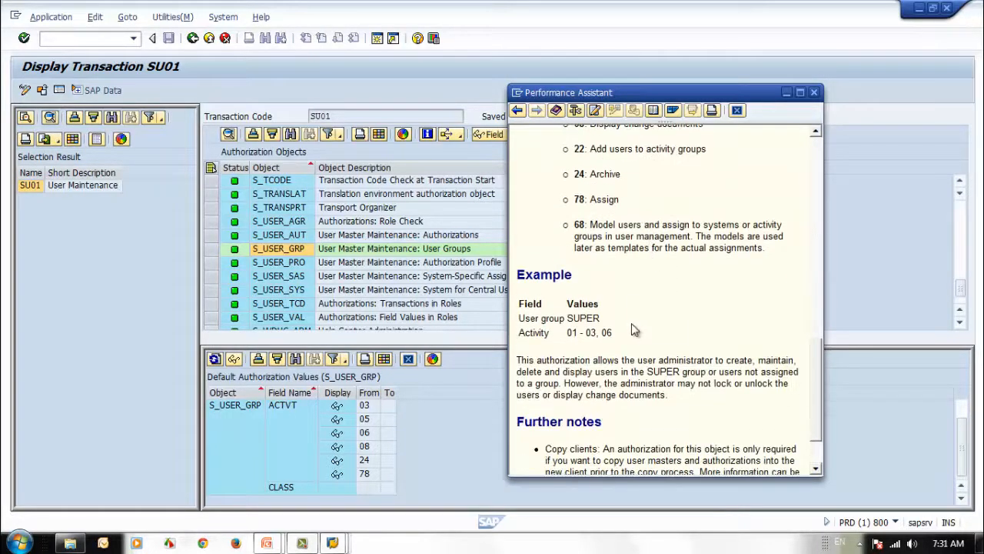
pyautogui.scroll(-3, 634, 329)
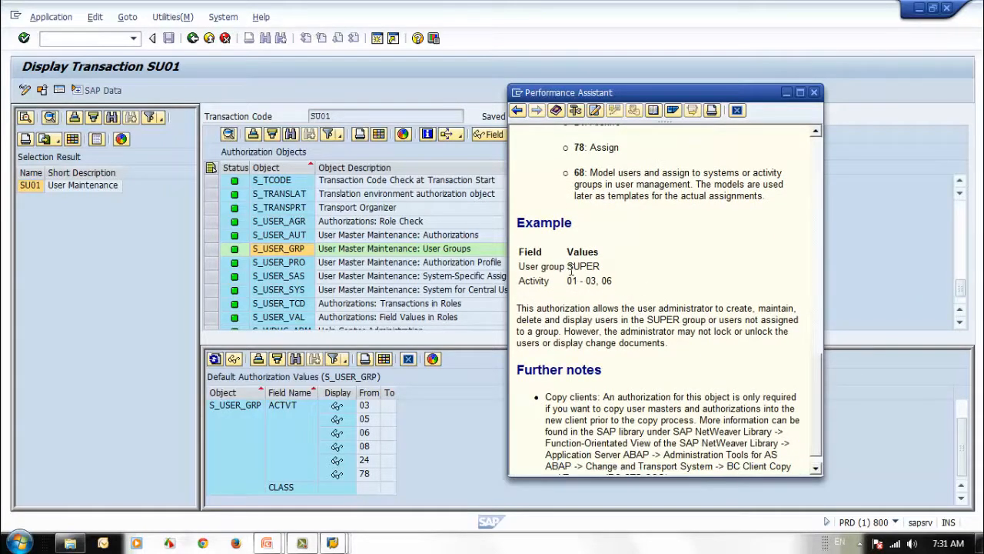
# Highlight the SUPER user group and activity 06 in the S_USER_GRP example
pyautogui.moveTo(567, 266); pyautogui.dragTo(601, 265)
pyautogui.doubleClick(607, 281)
pyautogui.click(572, 316)
pyautogui.moveTo(647, 321); pyautogui.dragTo(674, 322)
pyautogui.click(663, 359)
pyautogui.moveTo(567, 266); pyautogui.dragTo(604, 266)
# Scroll the S_USER_GRP help text once more and close the documentation
pyautogui.scroll(6, 615, 306)
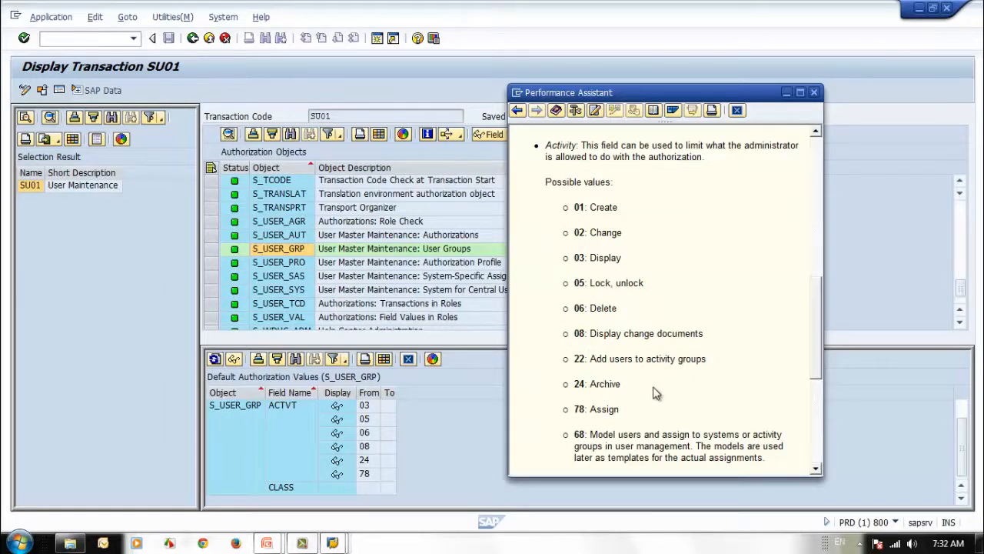
pyautogui.moveTo(821, 315); pyautogui.dragTo(819, 338)
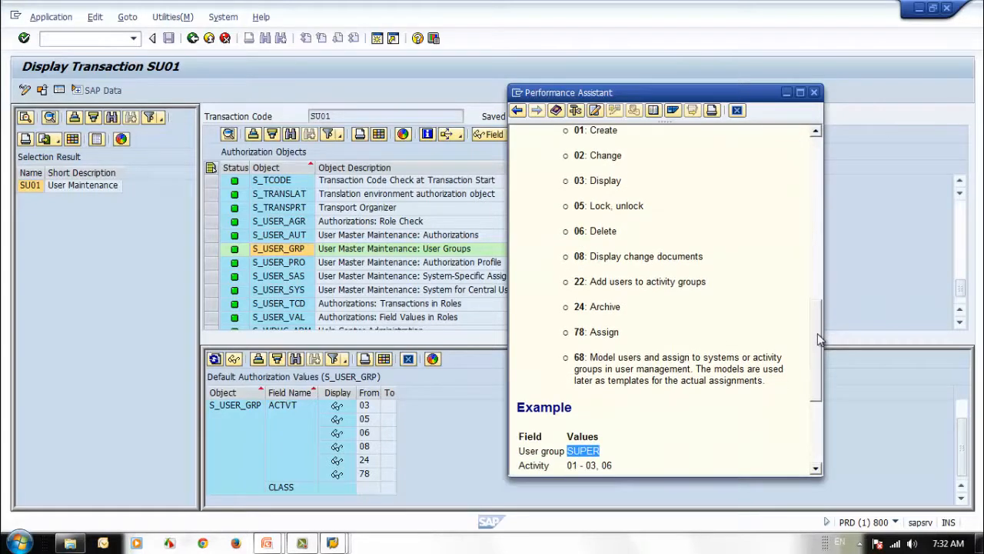
pyautogui.scroll(-3, 819, 339)
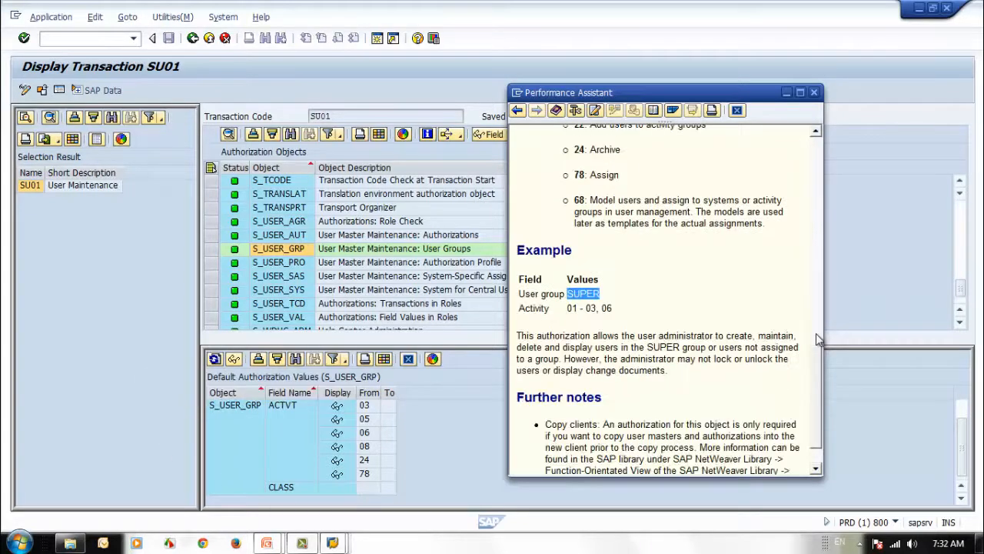
pyautogui.click(815, 93)
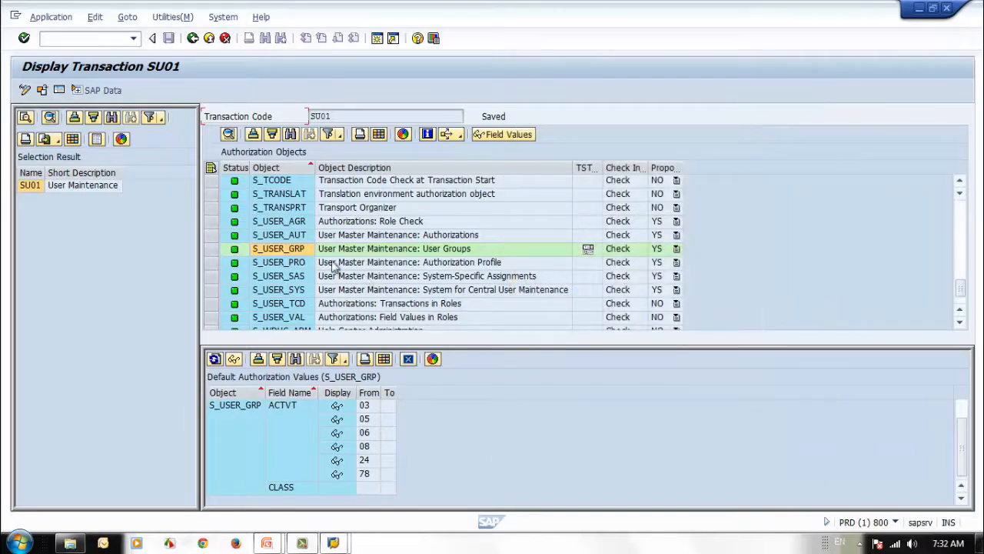
# Show S_USER_PRO's defaults (ACTVT 03, 08; PROFILE), then review and close its documentation
pyautogui.click(306, 263)
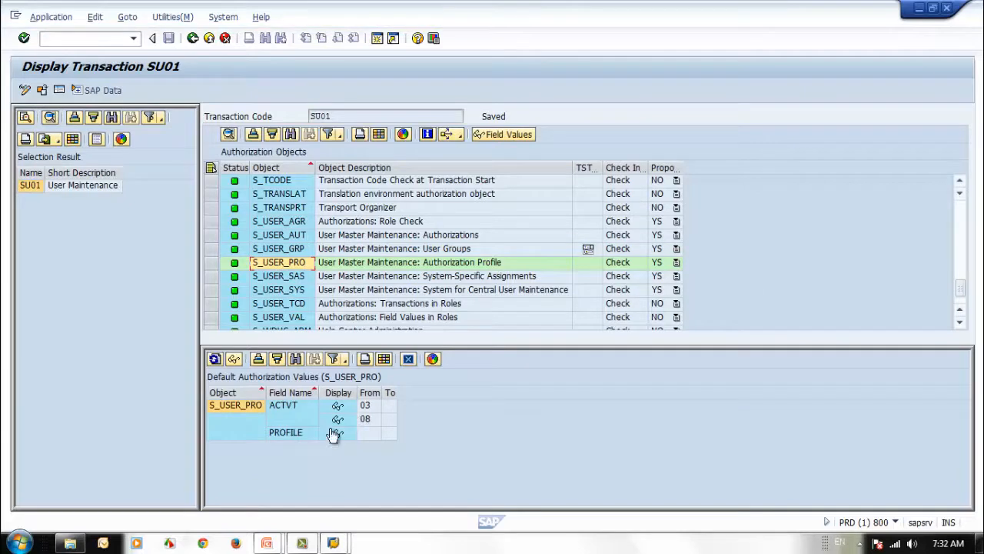
pyautogui.click(428, 135)
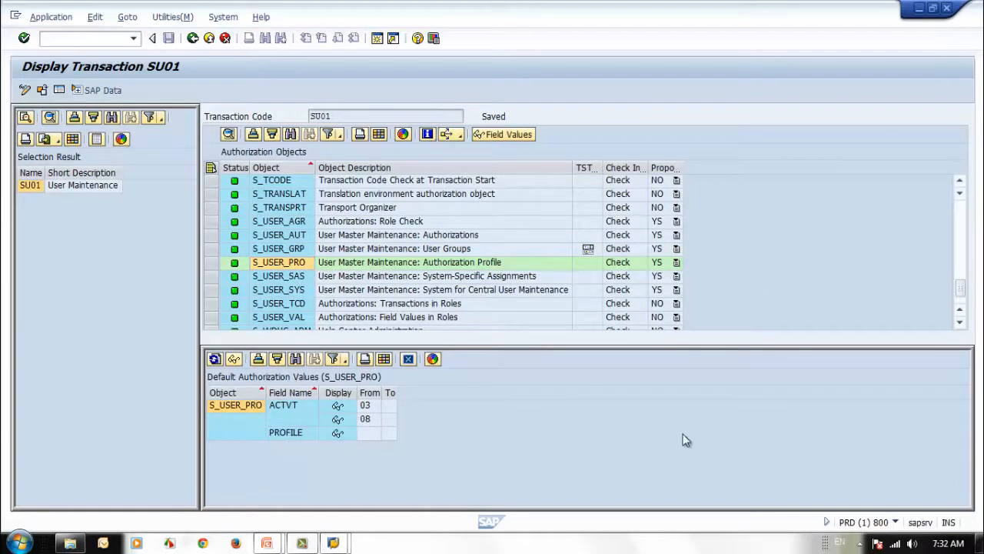
pyautogui.moveTo(681, 92); pyautogui.dragTo(718, 81)
pyautogui.moveTo(854, 247); pyautogui.dragTo(891, 326)
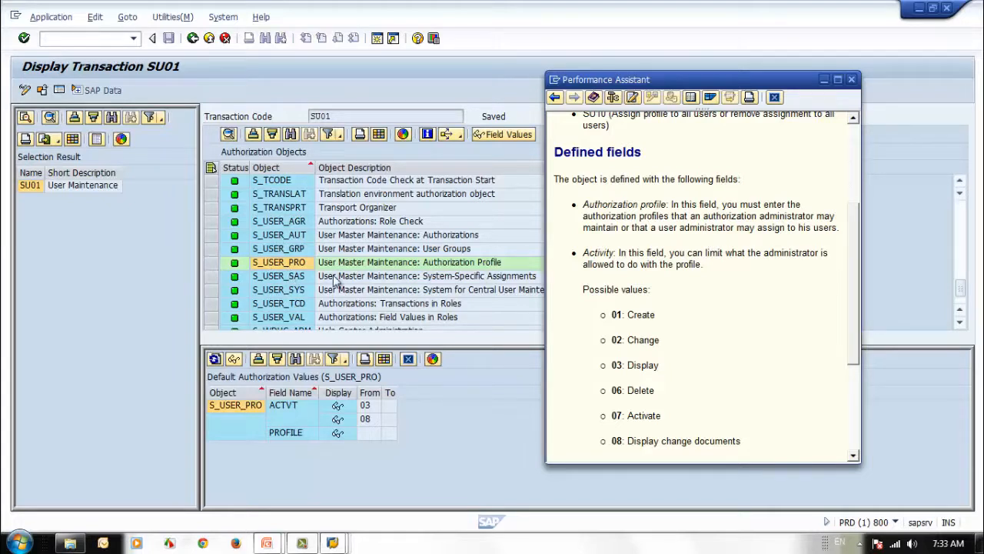
pyautogui.click(851, 79)
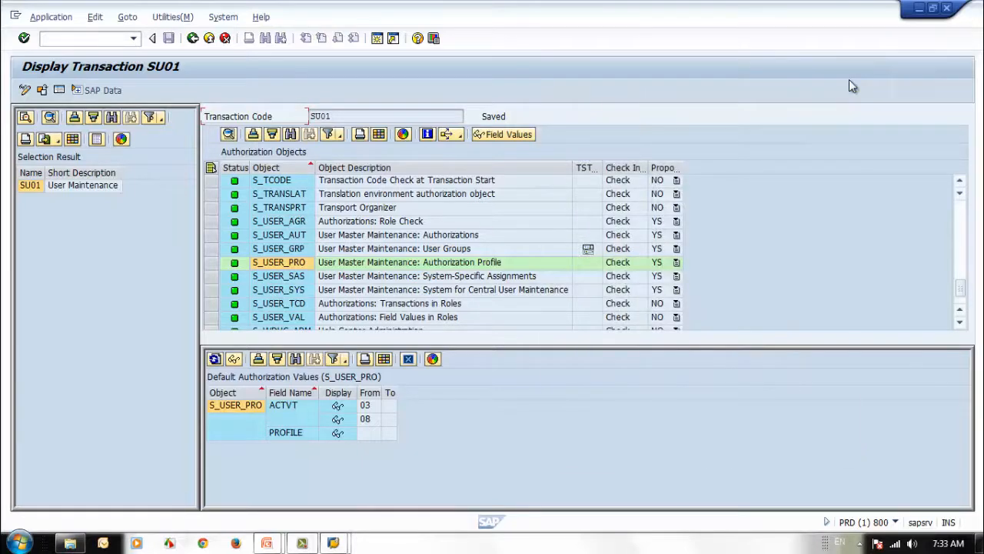
# Display the default values for S_USER_SAS and S_USER_SYS
pyautogui.click(279, 277)
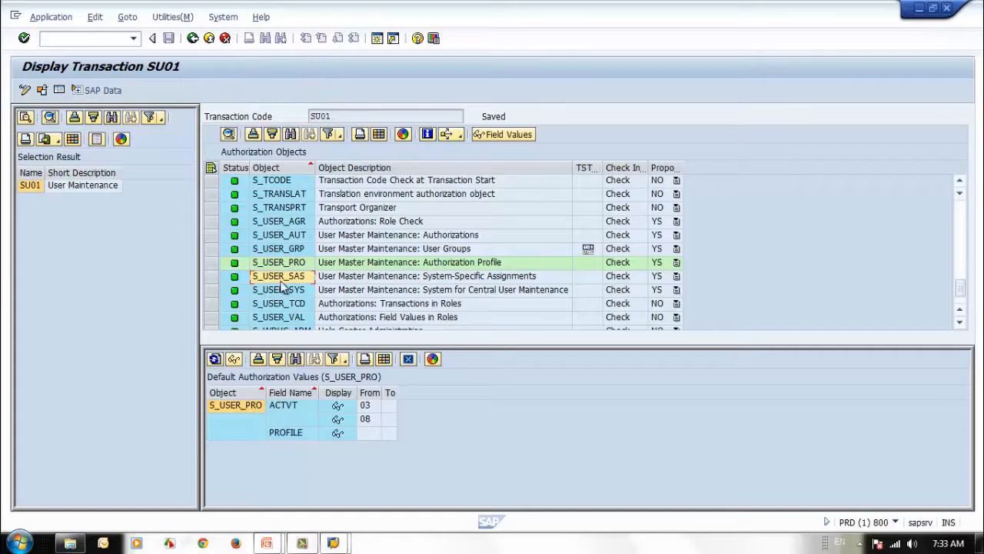
pyautogui.doubleClick(281, 282)
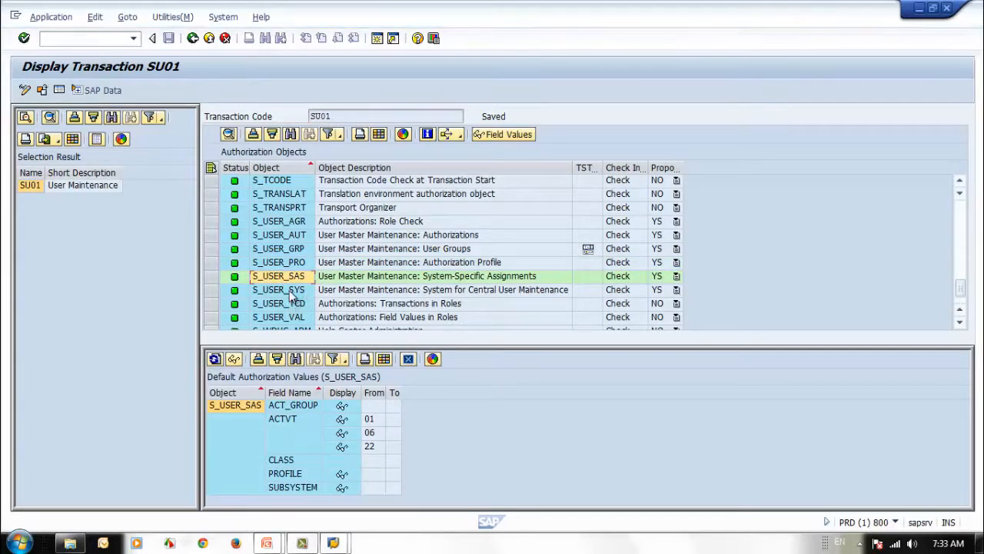
pyautogui.doubleClick(292, 295)
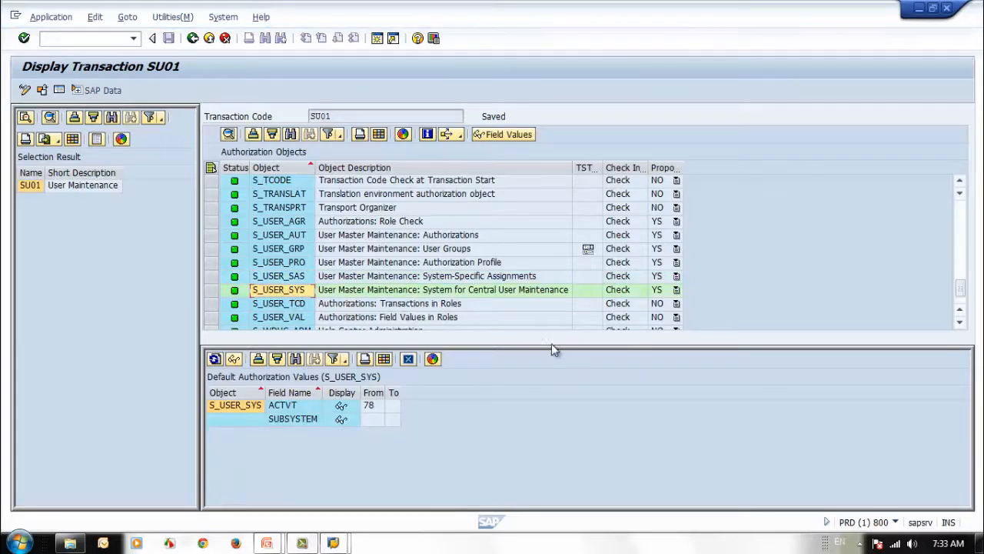
pyautogui.click(266, 278)
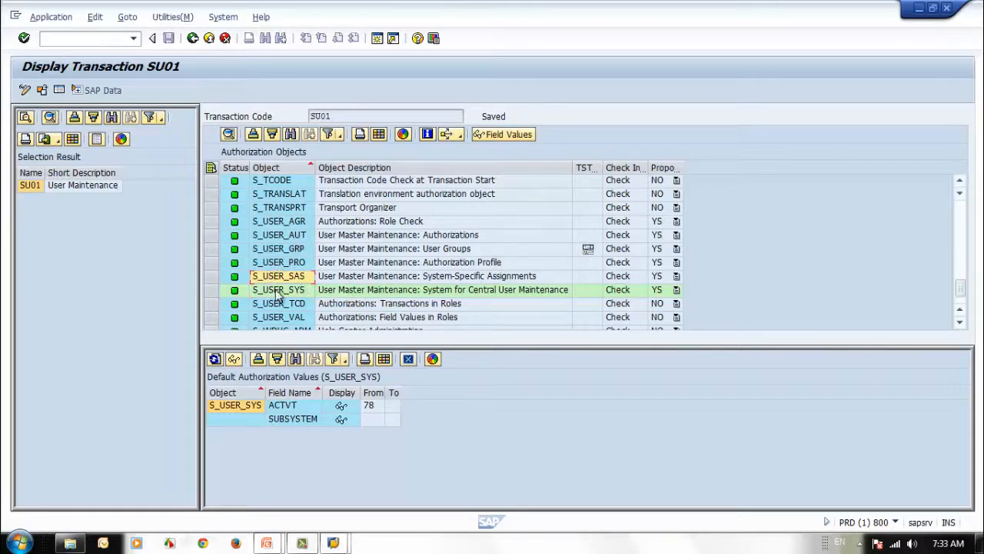
# Point out the S_USER_AGR through S_USER_SAS objects, then return to the PowerPoint slide show
pyautogui.click(294, 221)
pyautogui.click(295, 235)
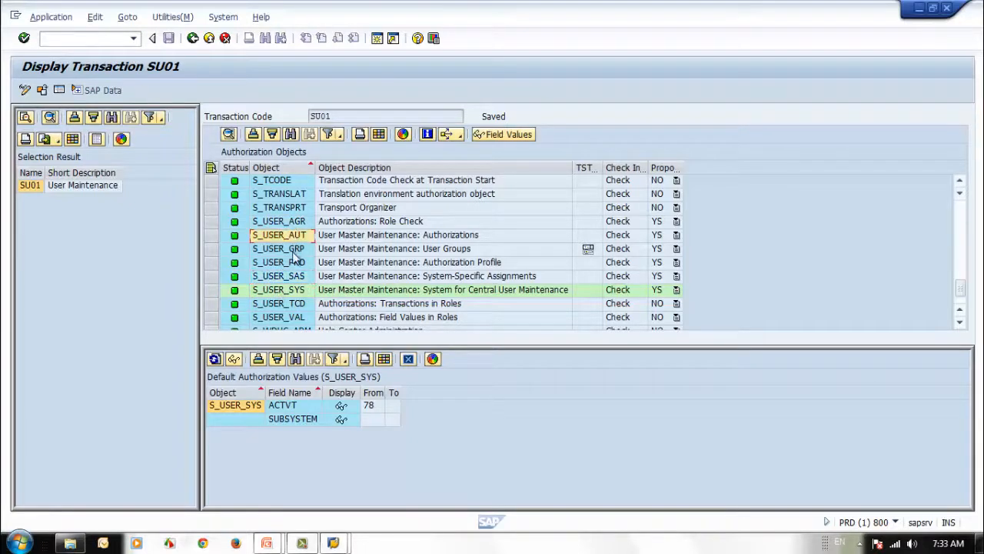
pyautogui.click(295, 249)
pyautogui.click(295, 262)
pyautogui.click(295, 276)
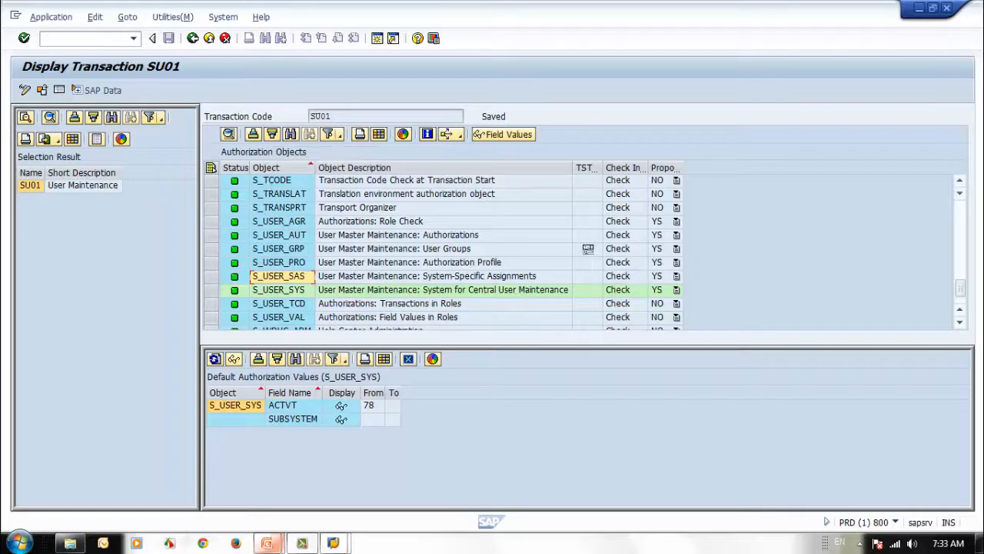
pyautogui.moveTo(266, 543)
pyautogui.click(368, 505)
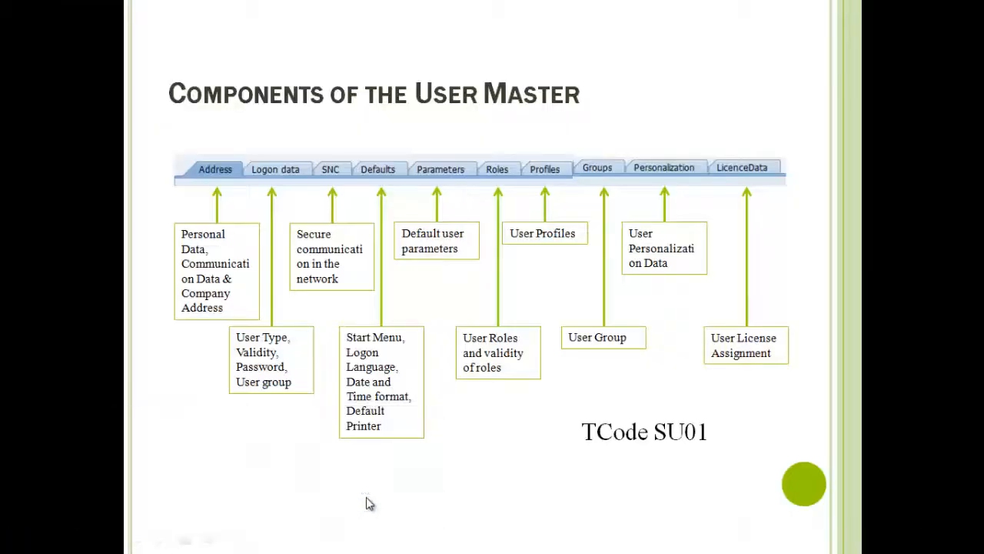
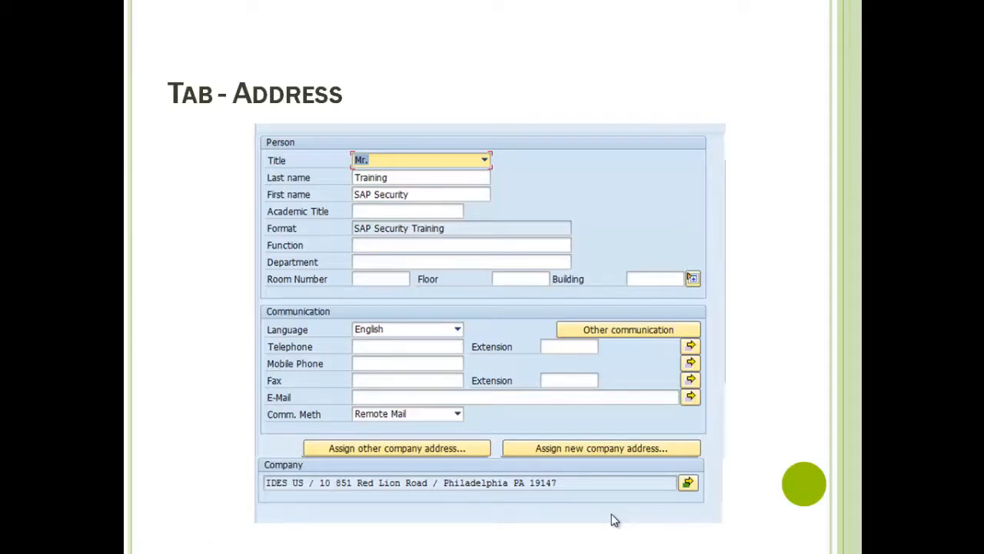
# Switch from the PowerPoint slideshow back to the SAP GUI window
pyautogui.hotkey('alt', 'Tab')
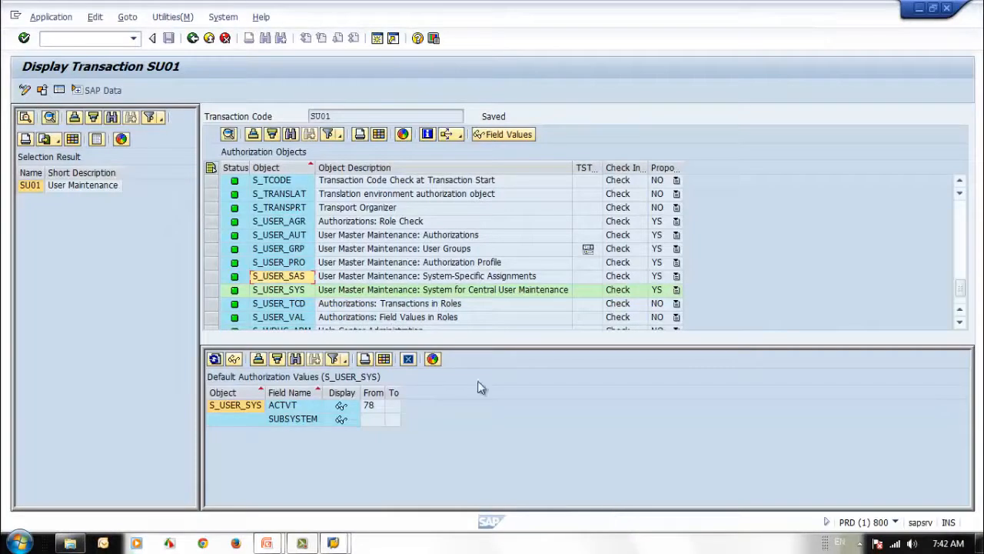
# Enter /nsu01 in the command field to reach the SU01 User Maintenance screen
pyautogui.click(85, 36)
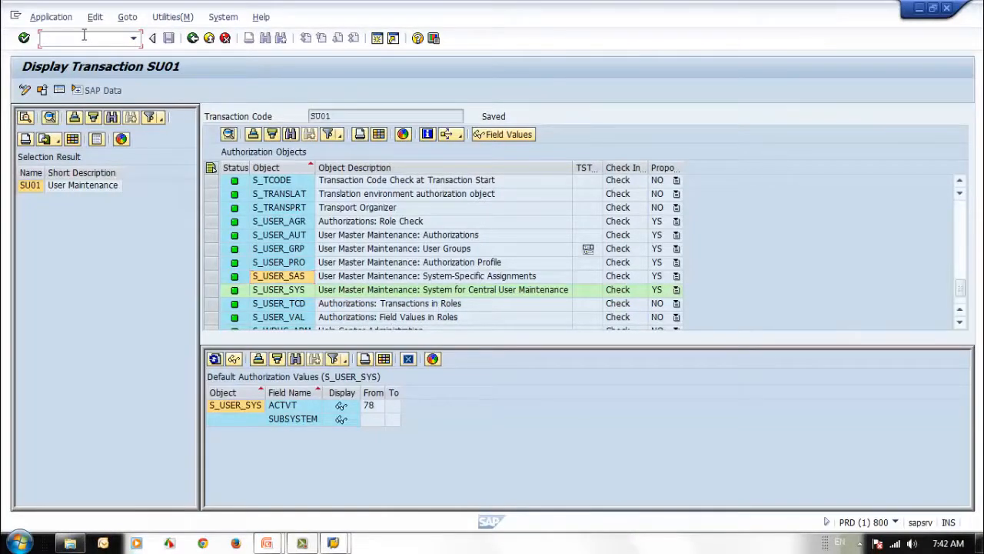
pyautogui.write('/nsu01')
pyautogui.press('Return')
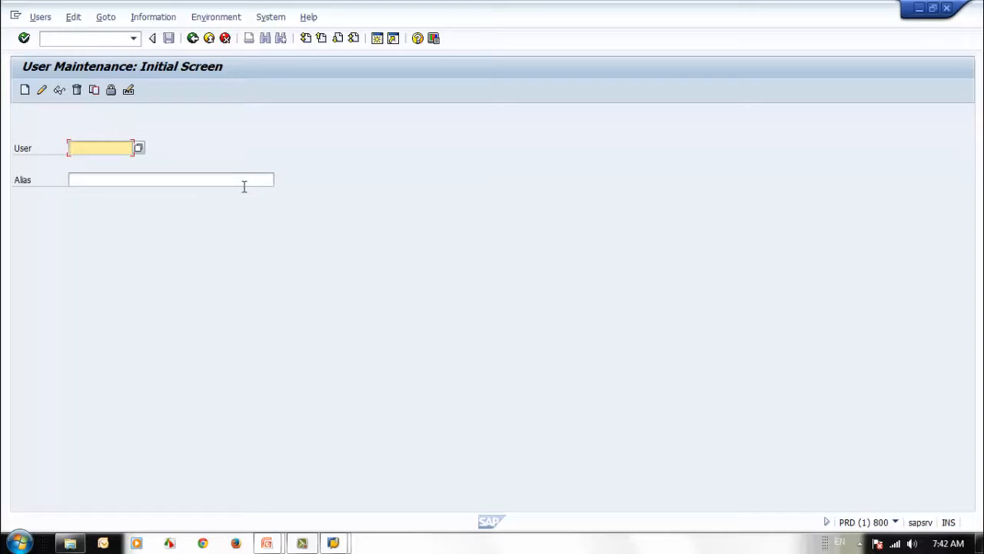
# Enter user ID aec_atudent1 and create it, opening an unsaved Maintain User form
pyautogui.write('ae')
pyautogui.write('c')
pyautogui.write('_')
pyautogui.write('at')
pyautogui.write('udent')
pyautogui.write('1')
pyautogui.click(80, 177)
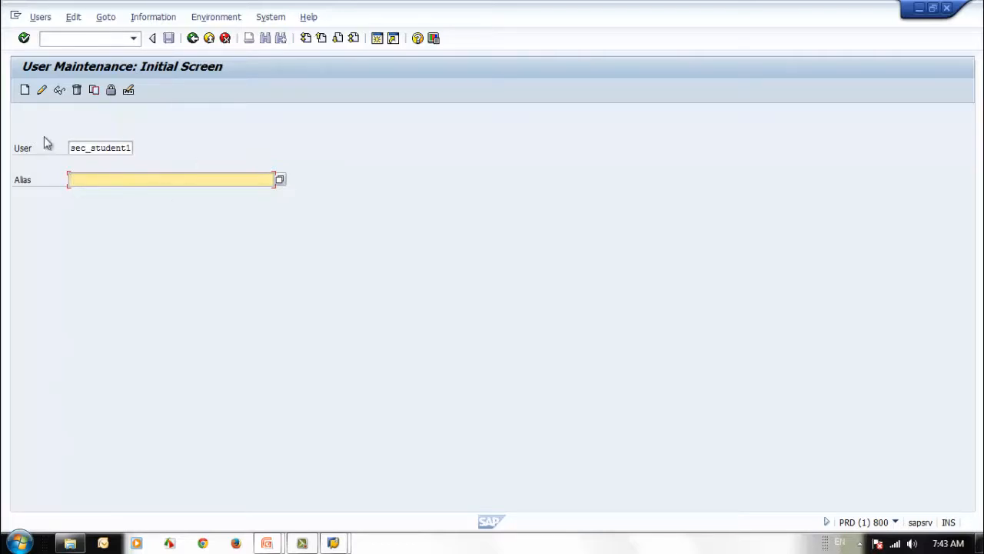
pyautogui.click(24, 90)
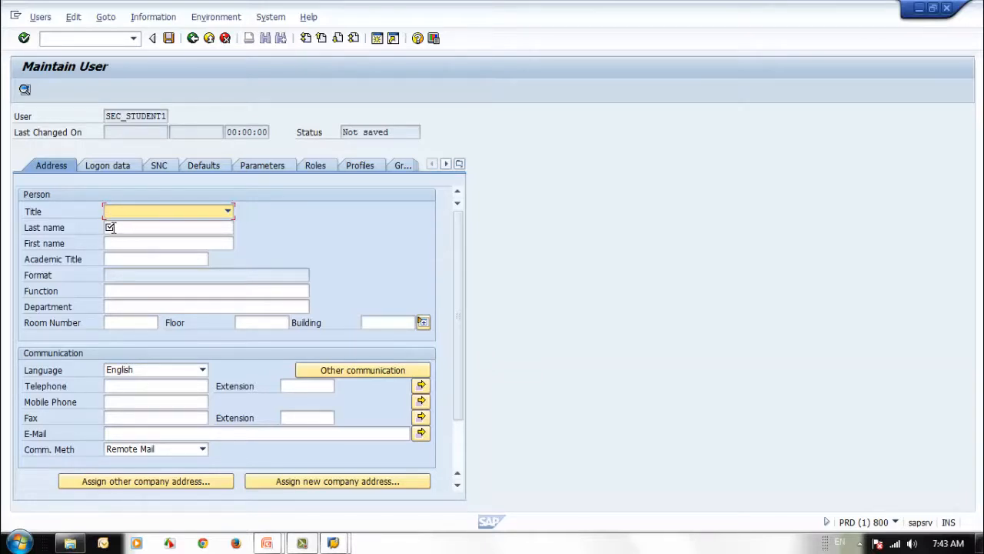
# Set title Mr., last name 'SAP Security' and first name 'Student 01'
pyautogui.click(228, 211)
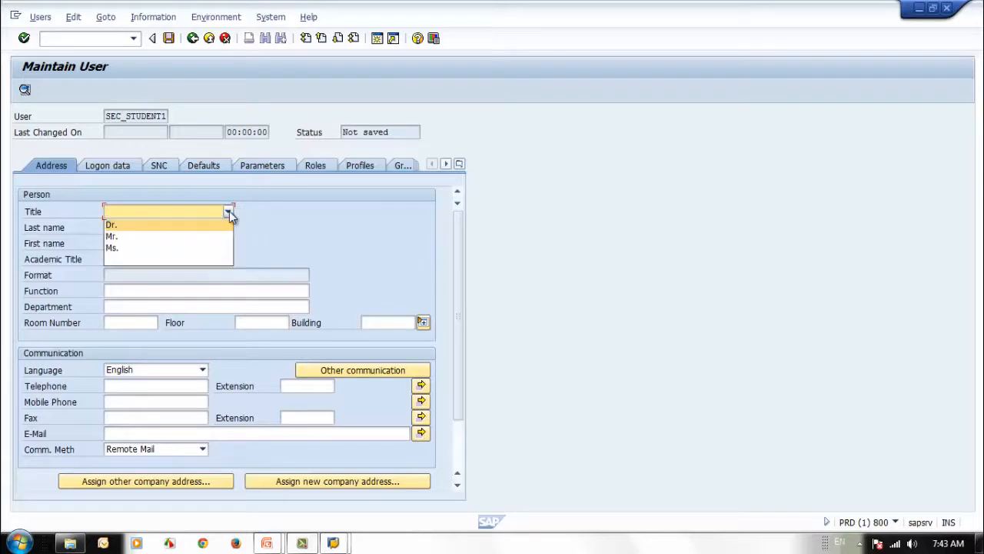
pyautogui.click(177, 237)
pyautogui.click(167, 228)
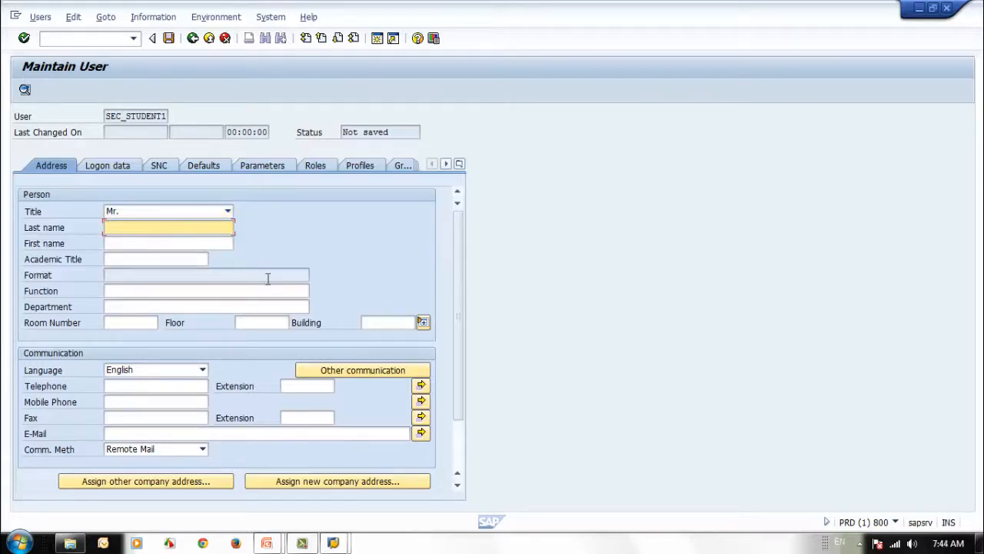
pyautogui.write('SAP Security')
pyautogui.click(163, 241)
pyautogui.write('Student')
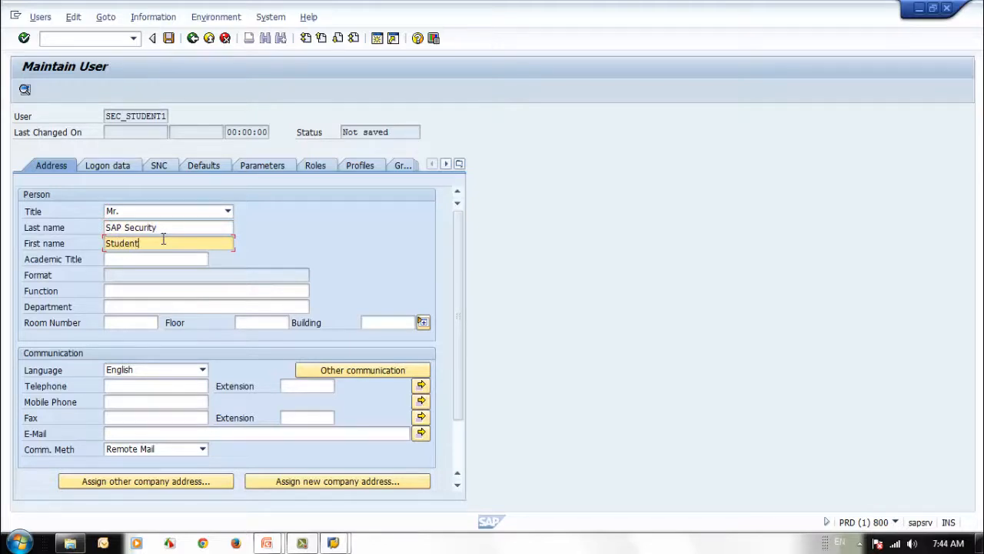
pyautogui.write(' 01')
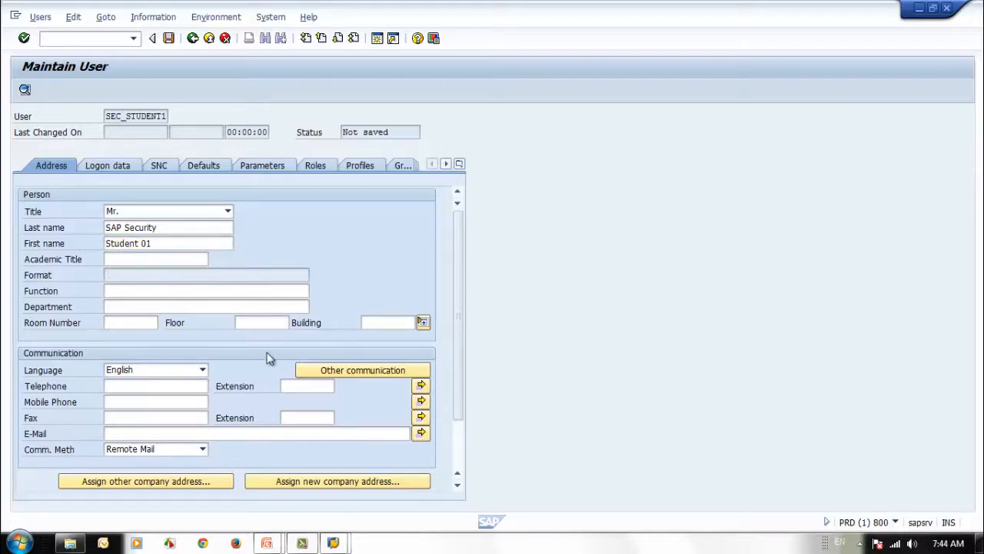
# Choose MBA as the academic title from its search help
pyautogui.click(121, 261)
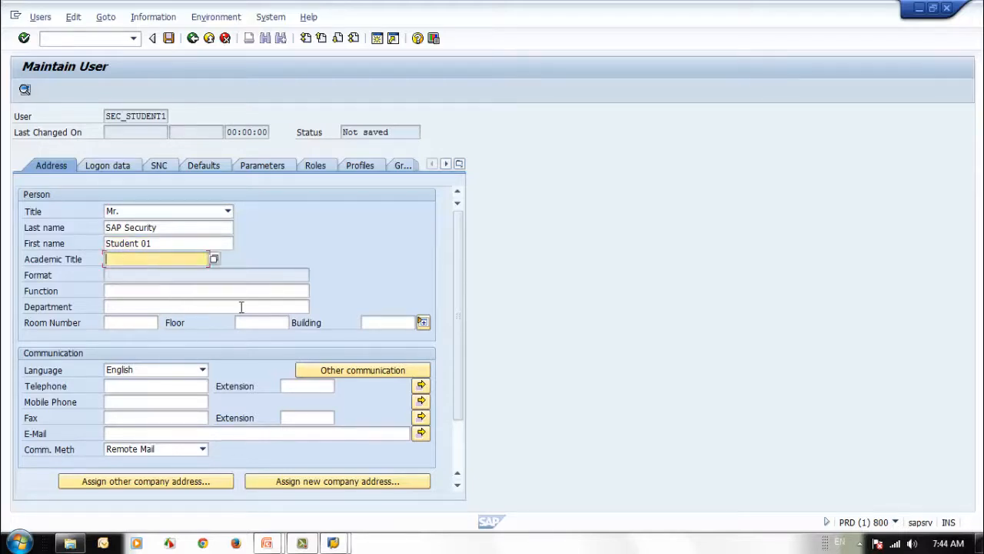
pyautogui.click(214, 259)
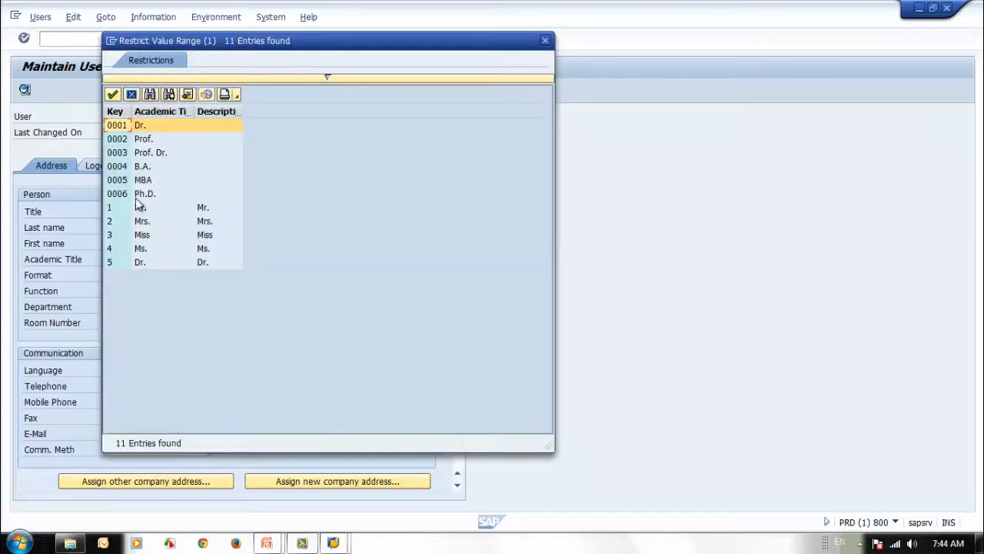
pyautogui.doubleClick(123, 181)
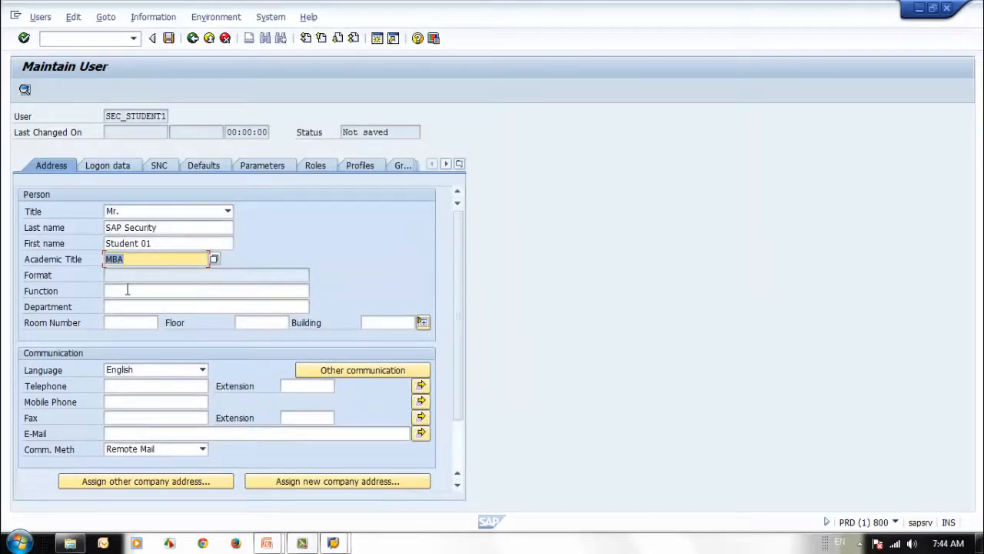
pyautogui.click(128, 290)
# Set Function to Student and Department to Training
pyautogui.write('Student')
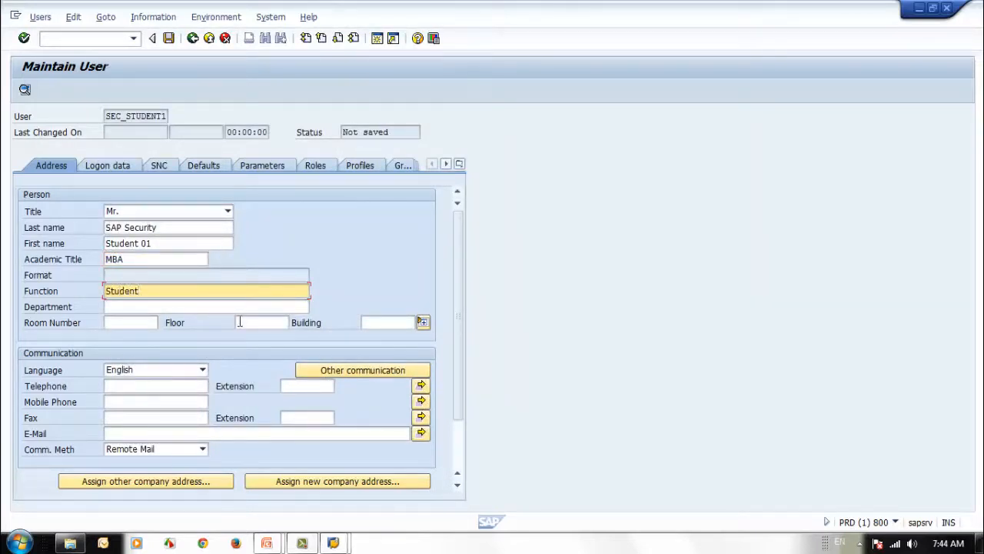
pyautogui.click(192, 308)
pyautogui.write('Training')
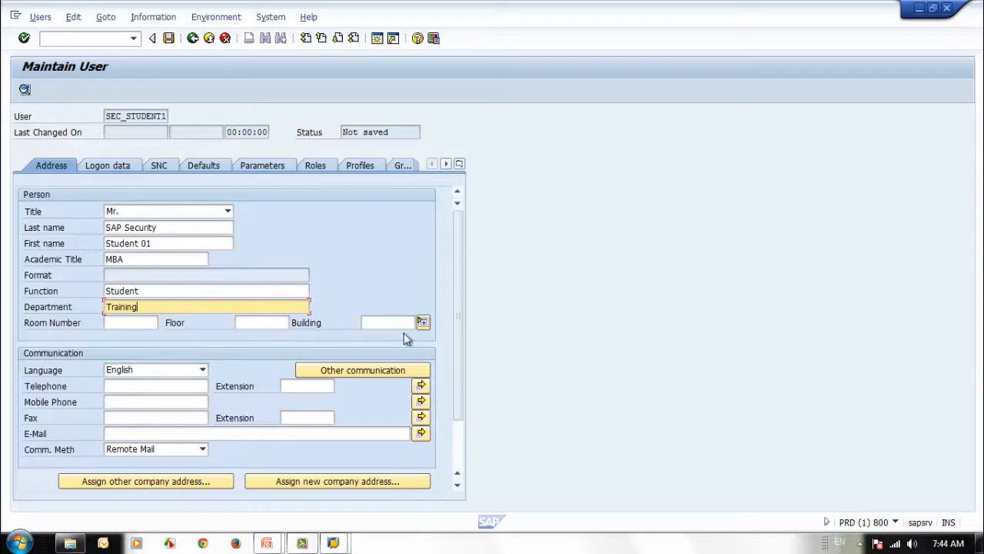
# Enter the user's telephone number, extension and e-mail address
pyautogui.click(155, 387)
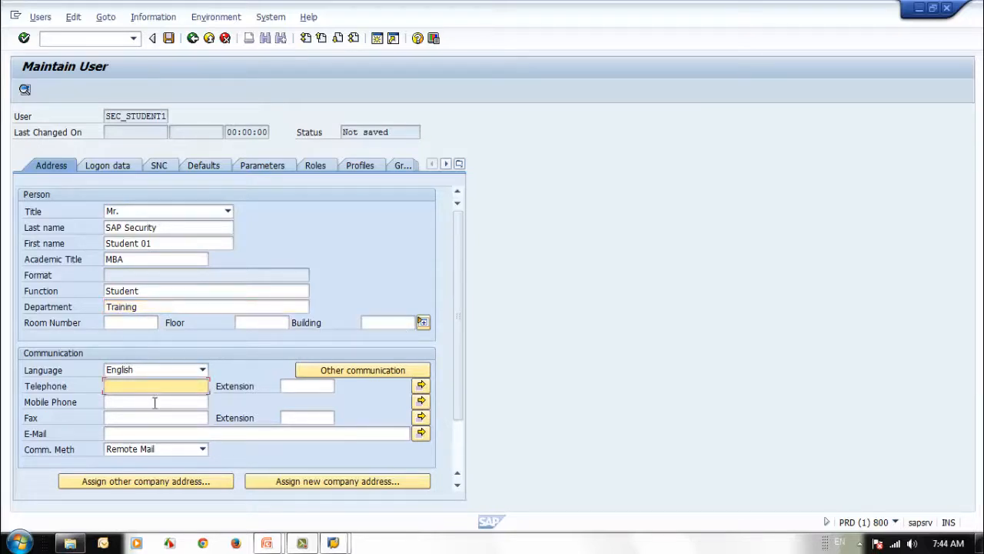
pyautogui.click(155, 402)
pyautogui.click(155, 388)
pyautogui.write('2565412')
pyautogui.press('Tab')
pyautogui.write('21')
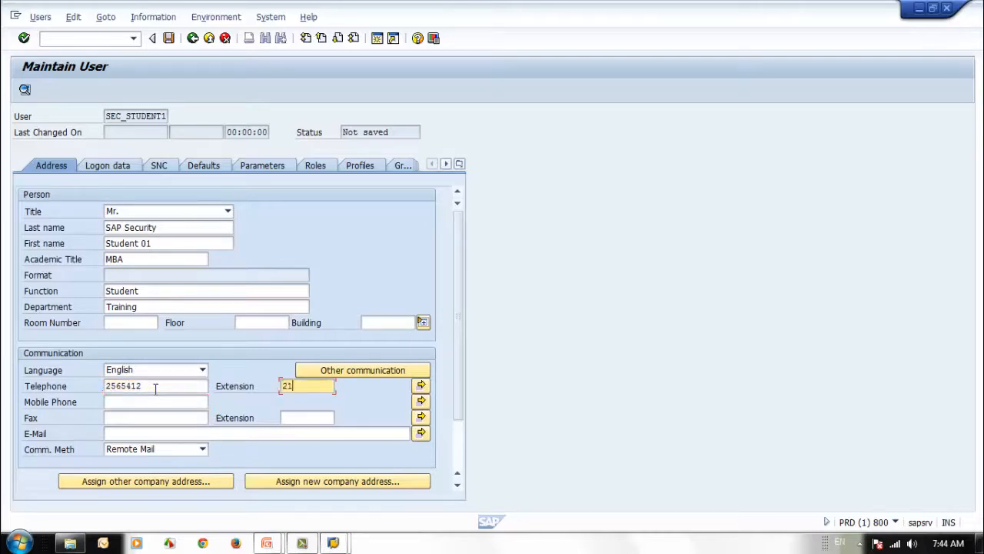
pyautogui.click(146, 418)
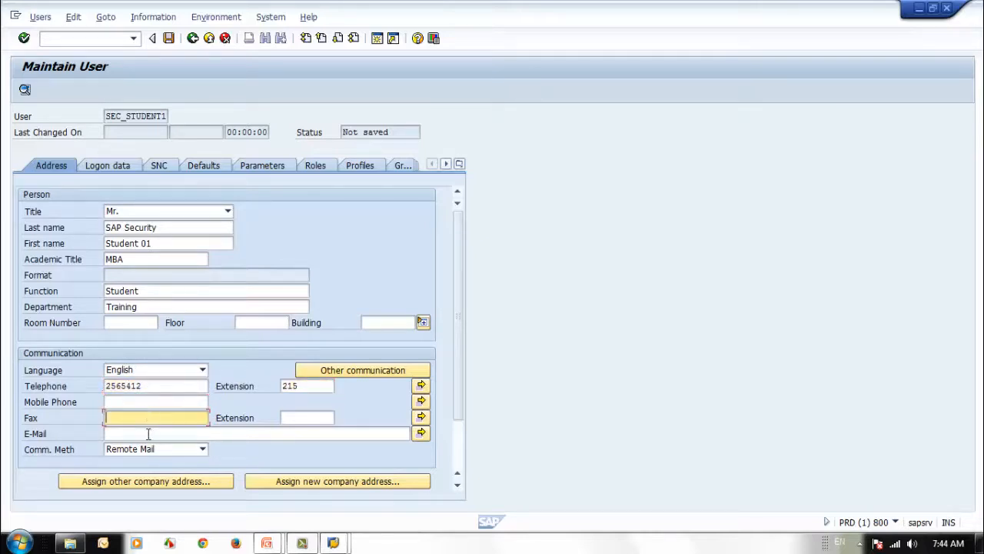
pyautogui.click(149, 434)
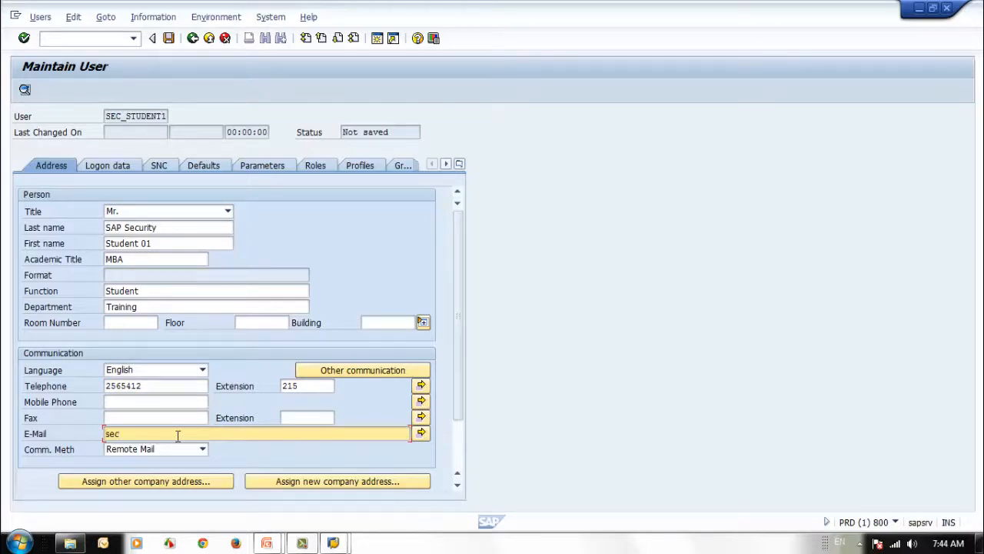
# Try E-Mail as the communication method, then set it back to Remote Mail
pyautogui.click(201, 451)
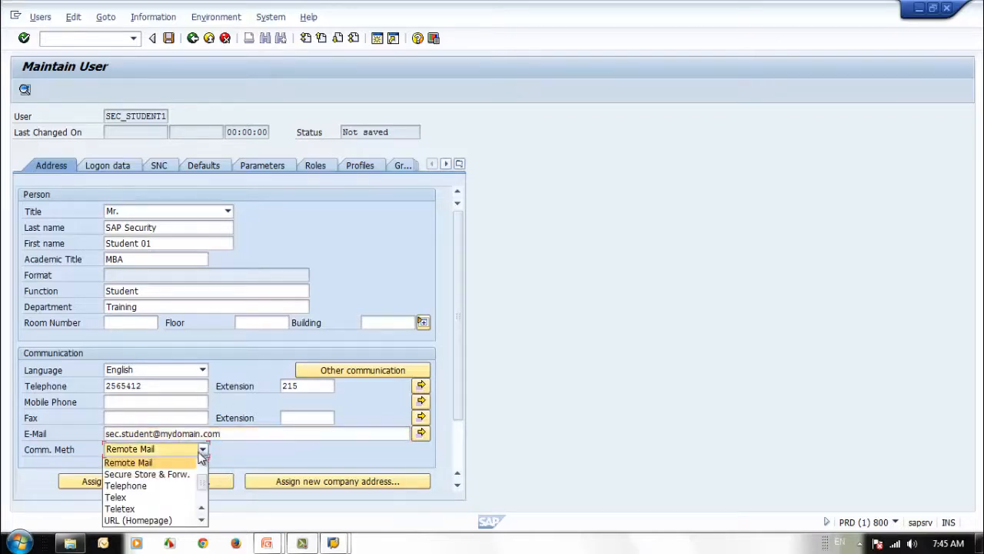
pyautogui.scroll(-1, 202, 514)
pyautogui.moveTo(202, 492)
pyautogui.mouseDown()
pyautogui.moveTo(202, 464)
pyautogui.moveTo(202, 485)
pyautogui.mouseUp()
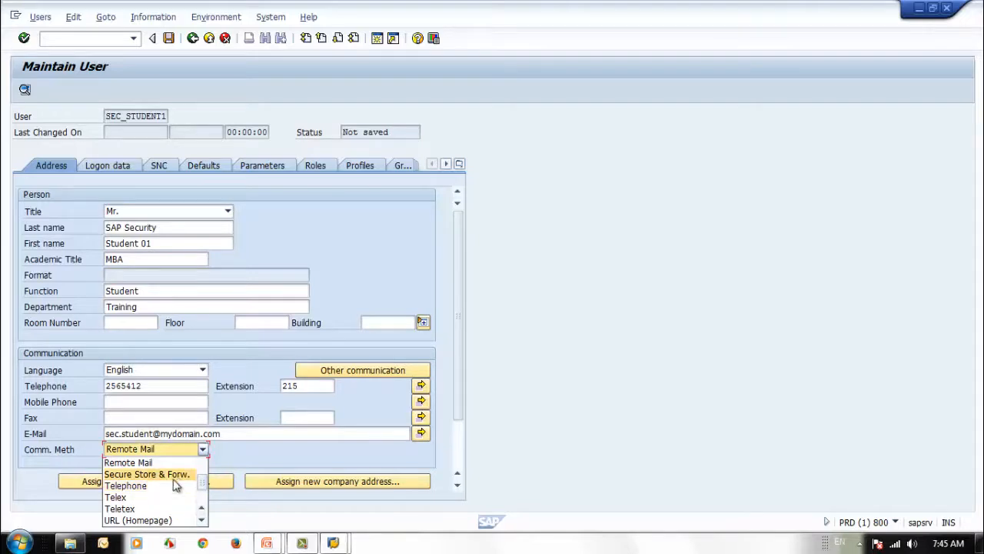
pyautogui.click(201, 465)
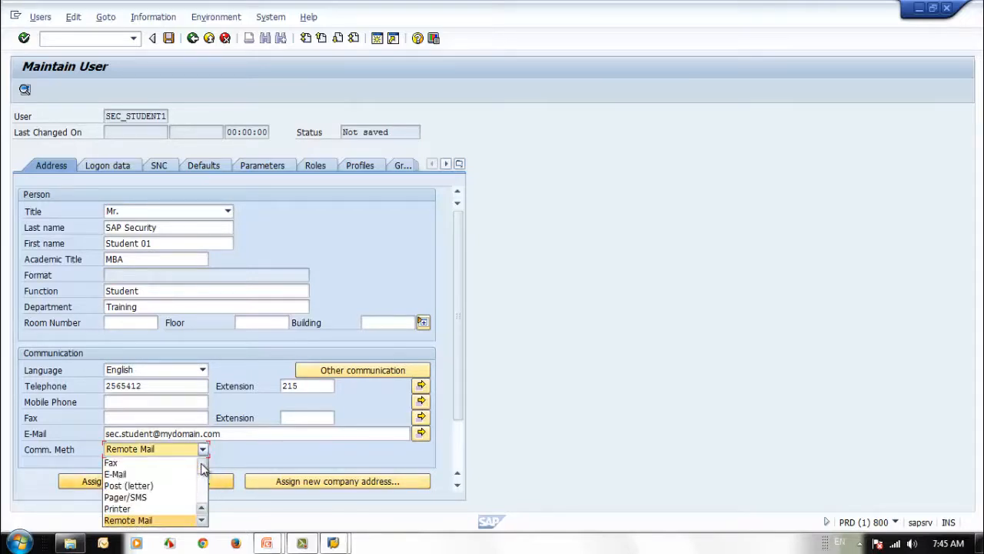
pyautogui.click(127, 474)
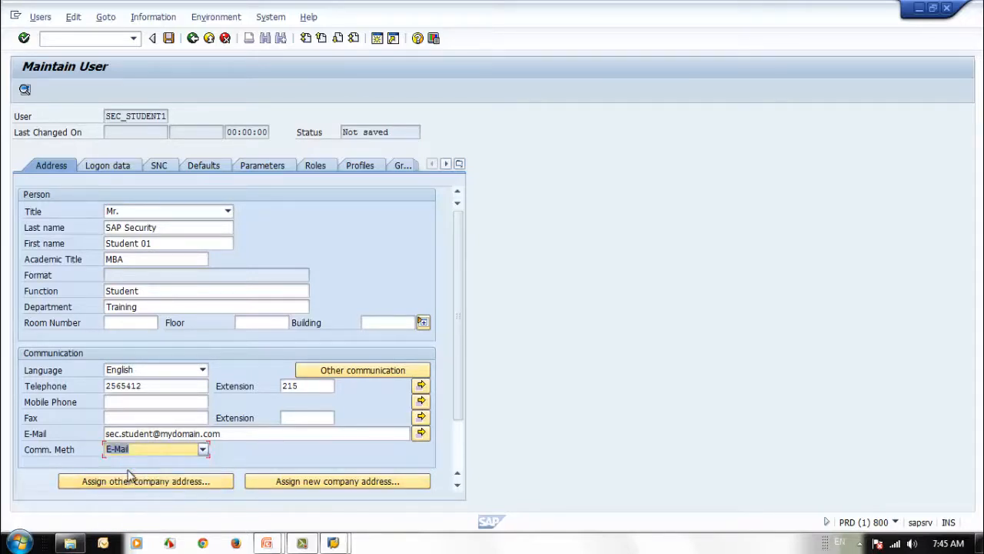
pyautogui.click(204, 450)
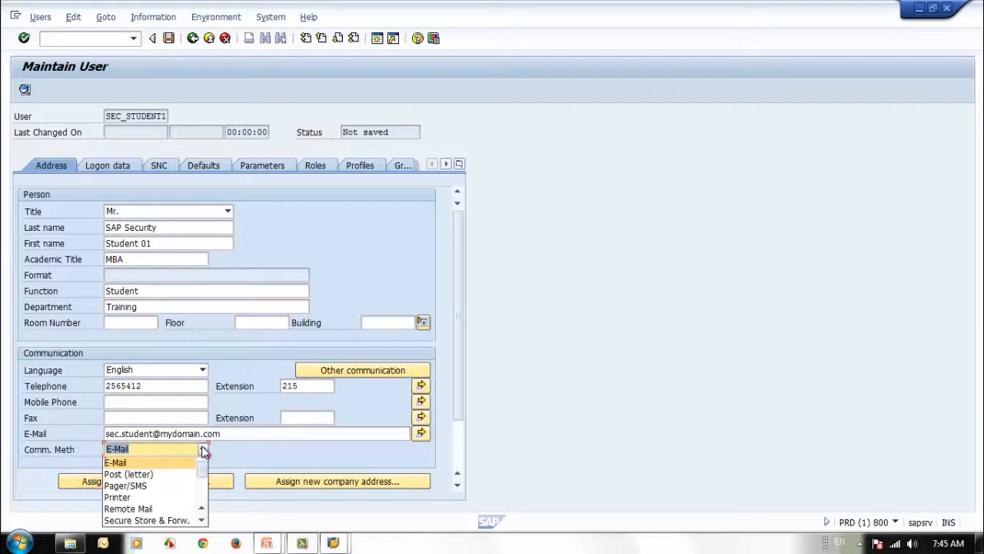
pyautogui.click(184, 508)
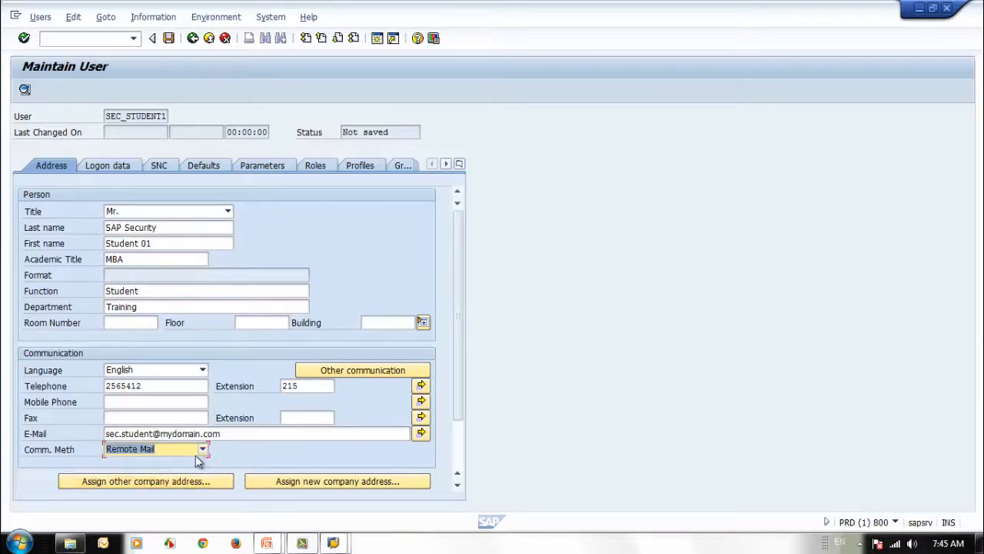
pyautogui.click(251, 438)
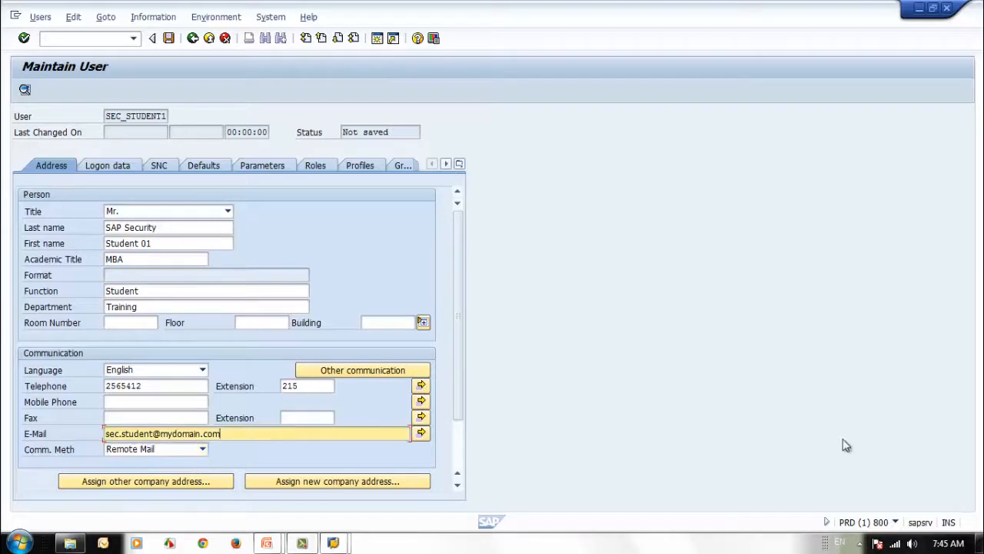
pyautogui.moveTo(461, 370); pyautogui.dragTo(446, 417)
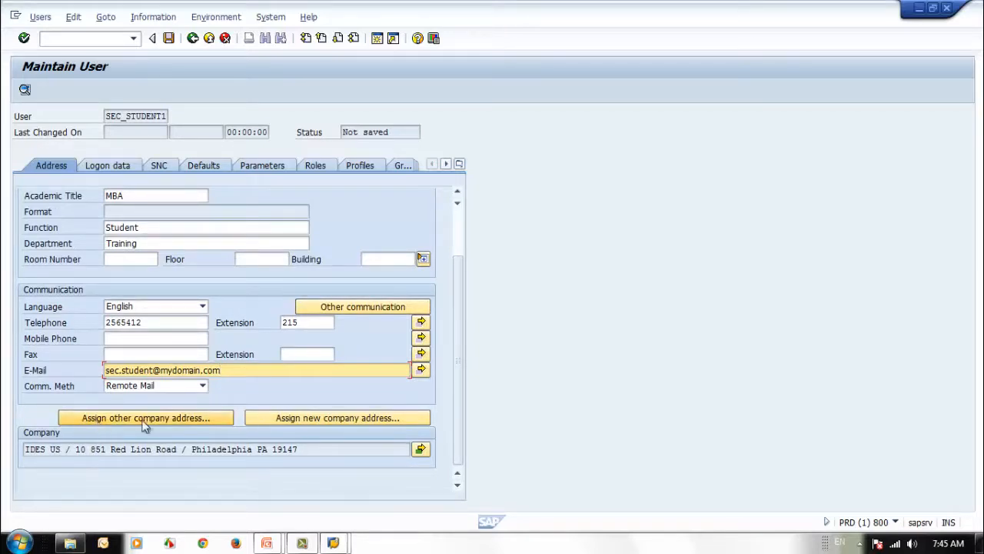
# Replace the IDES US company with the SAP FRANCE address in Paris
pyautogui.click(169, 419)
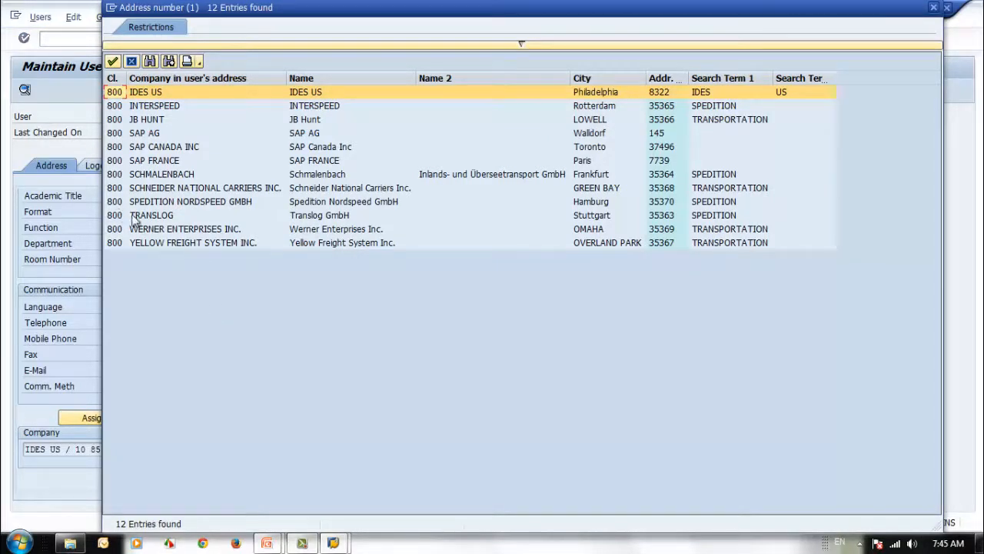
pyautogui.doubleClick(159, 161)
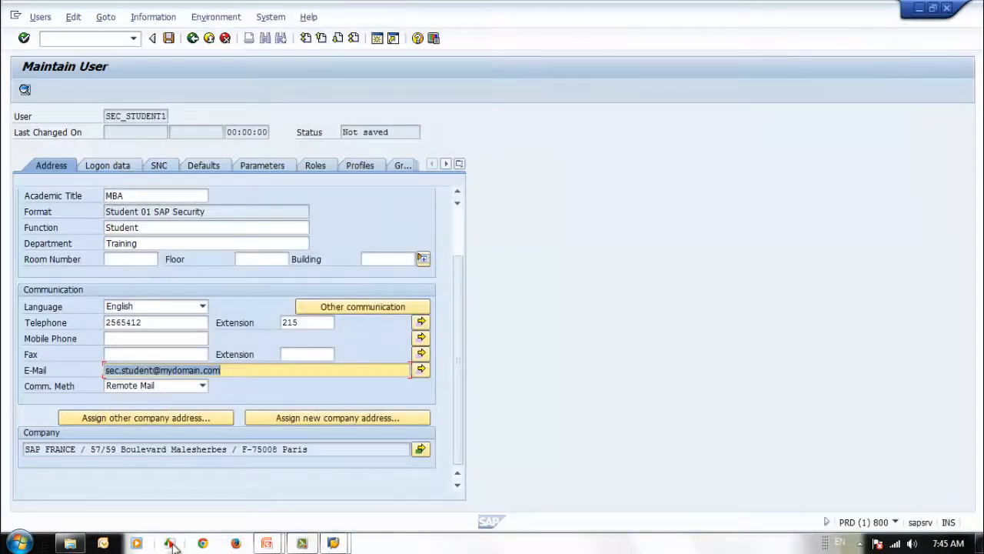
# Start a new company address named 'SAP Security Training'
pyautogui.click(299, 416)
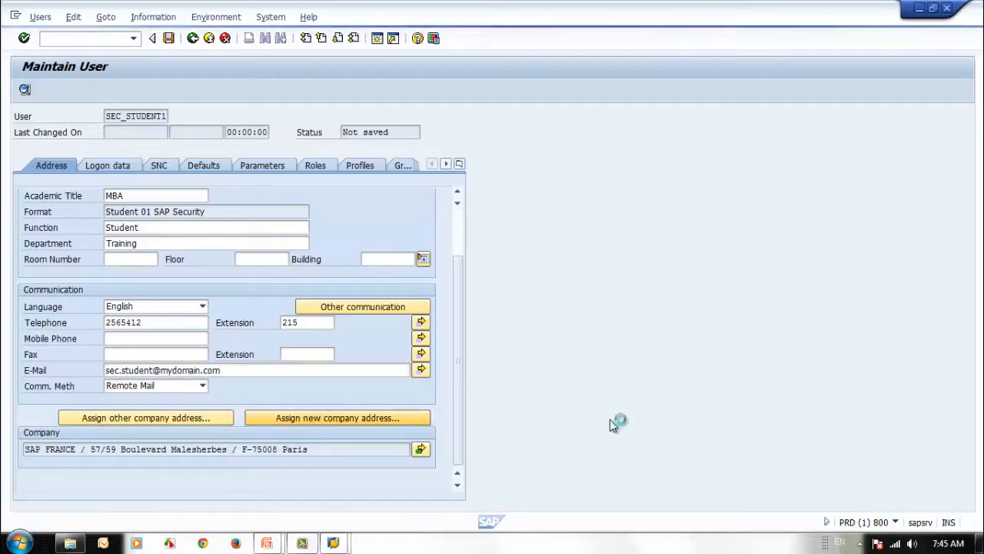
pyautogui.moveTo(158, 183); pyautogui.dragTo(289, 216)
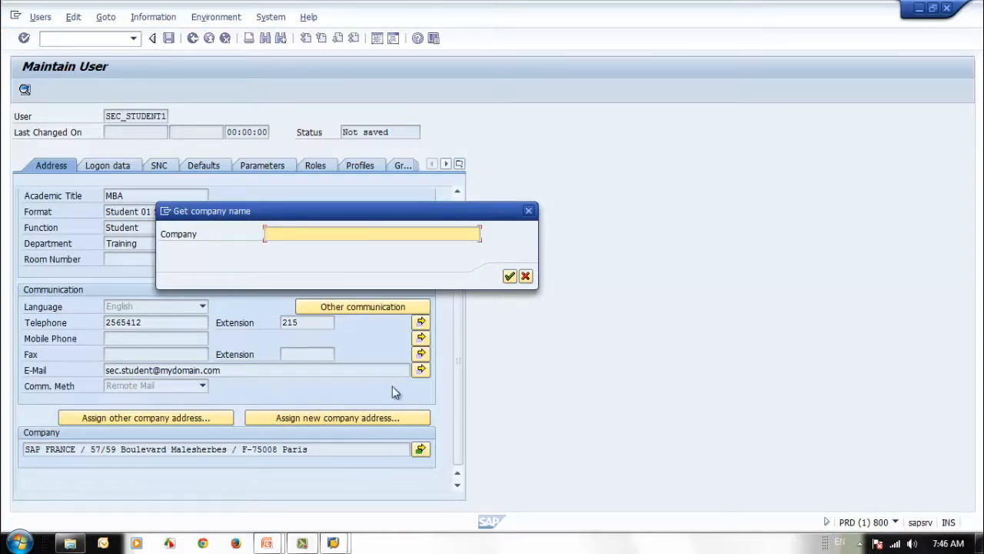
pyautogui.write('SAP Security Training')
pyautogui.click(510, 277)
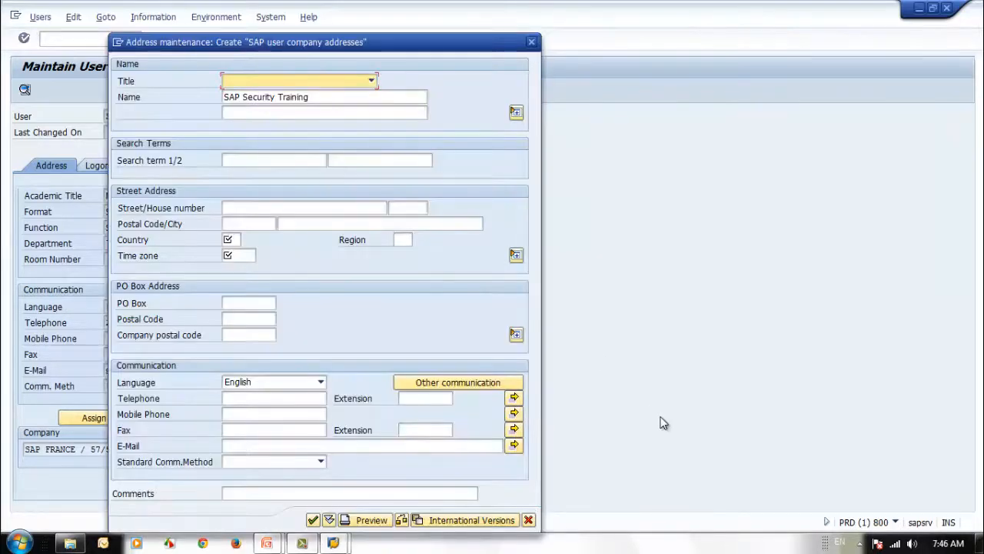
# Set the address title to Company and bring up the Country key list
pyautogui.moveTo(369, 51); pyautogui.dragTo(490, 43)
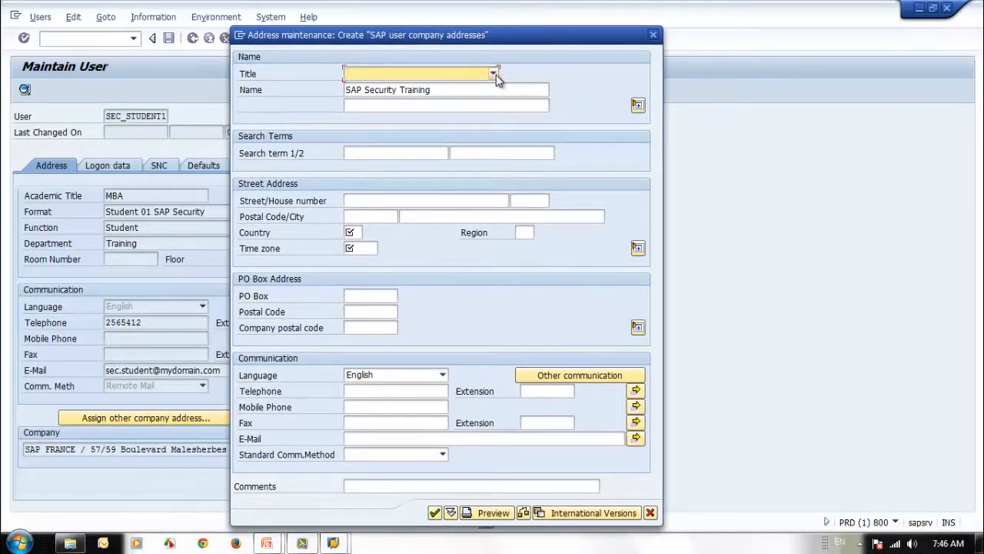
pyautogui.click(494, 75)
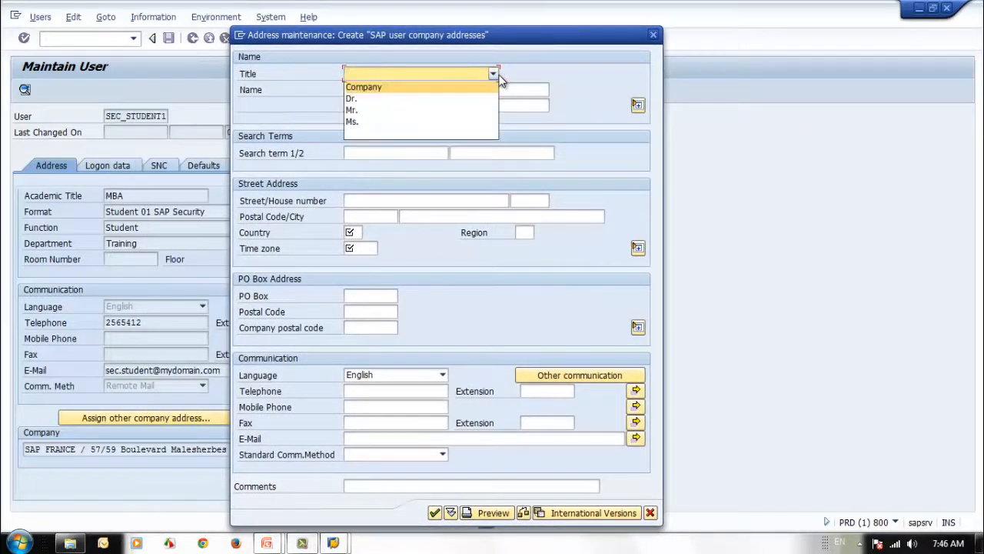
pyautogui.click(462, 88)
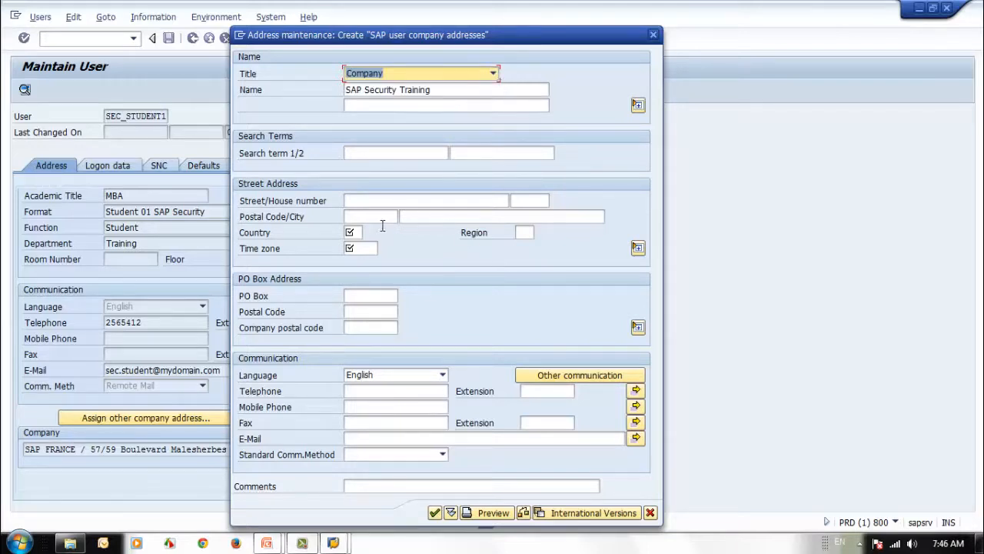
pyautogui.click(348, 233)
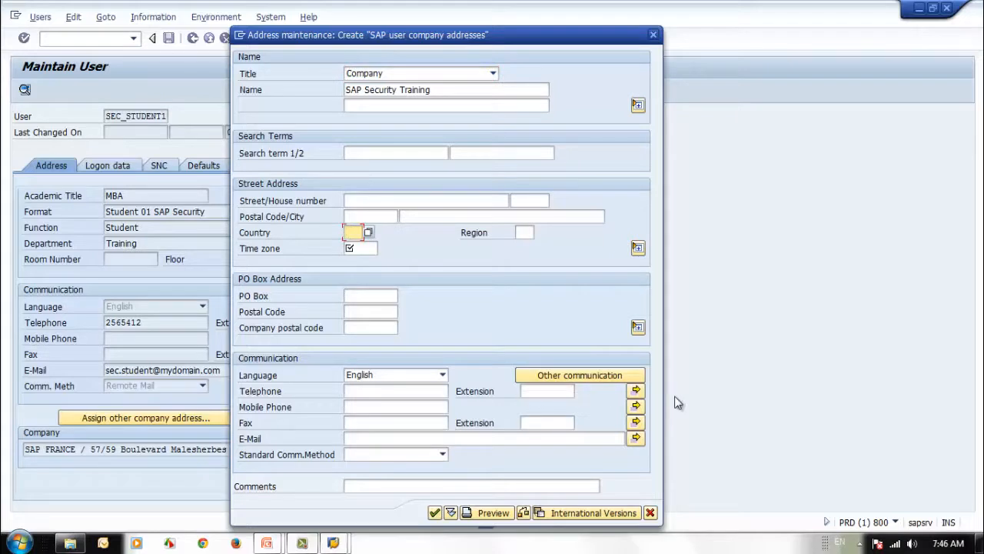
pyautogui.click(368, 233)
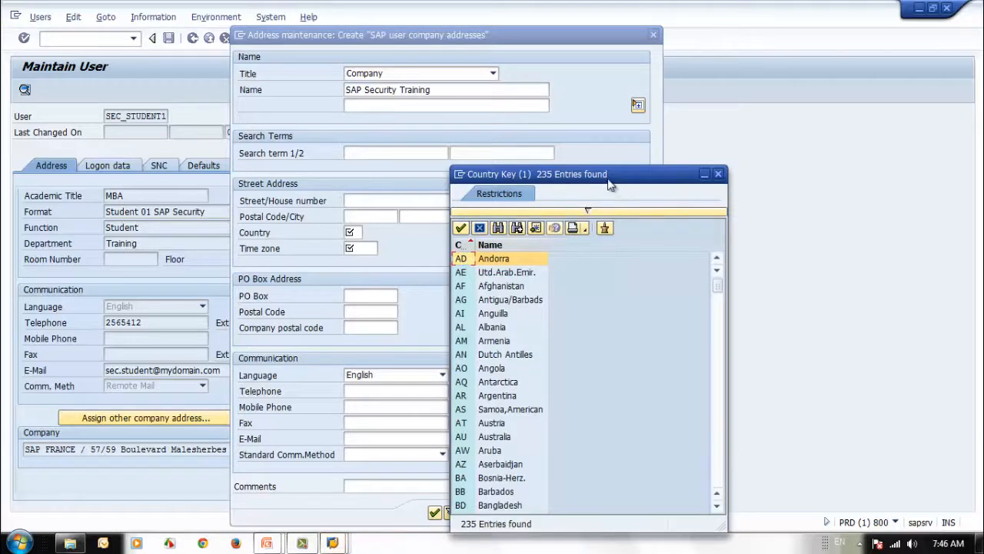
# Pick AE (Utd.Arab.Emir.) from the country key list as the address country
pyautogui.moveTo(609, 183); pyautogui.dragTo(632, 146)
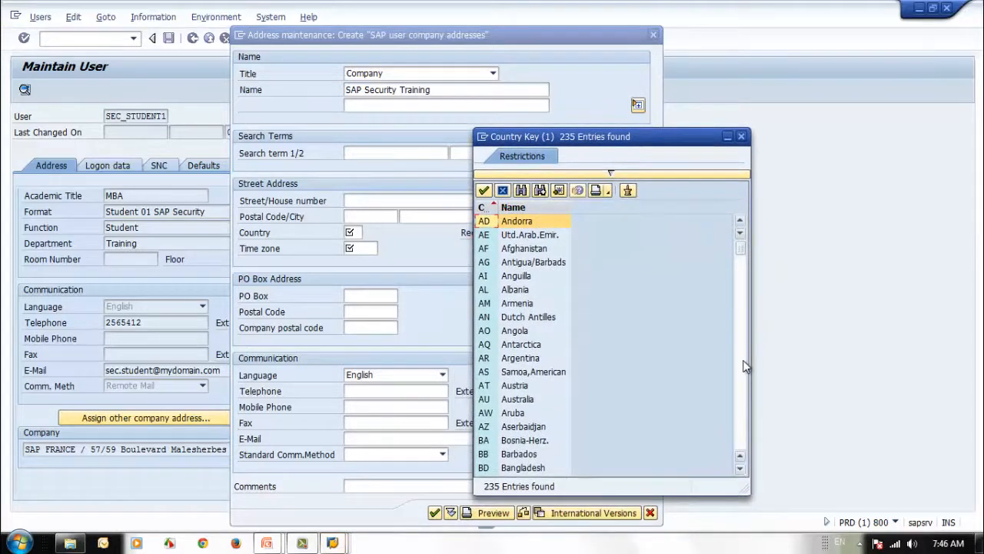
pyautogui.scroll(-20, 744, 367)
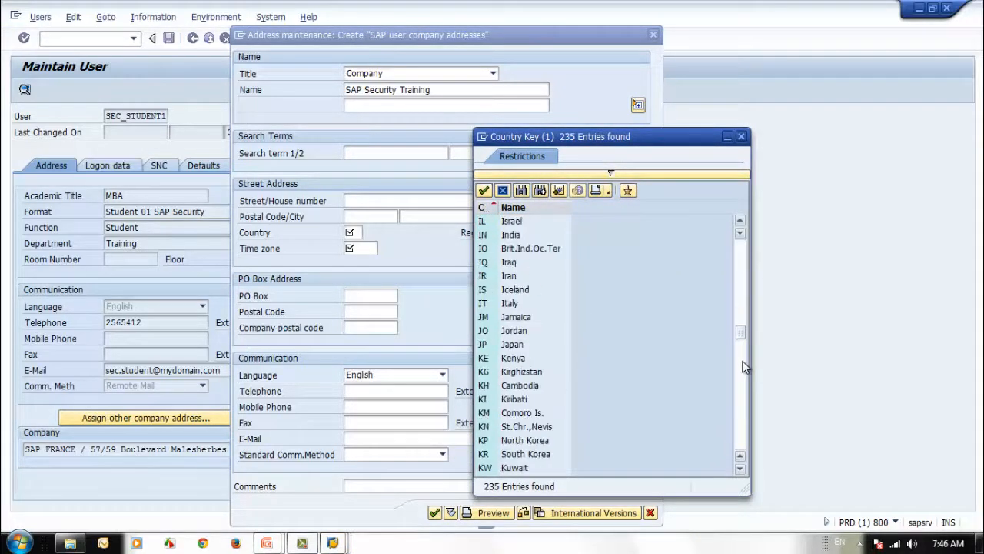
pyautogui.moveTo(740, 332); pyautogui.dragTo(740, 456)
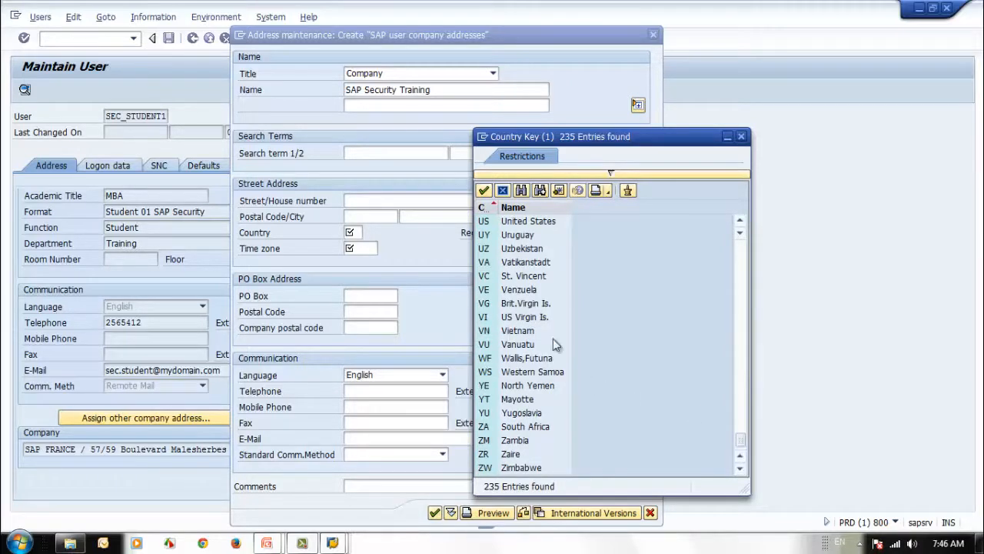
pyautogui.scroll(5, 553, 338)
pyautogui.scroll(1, 552, 338)
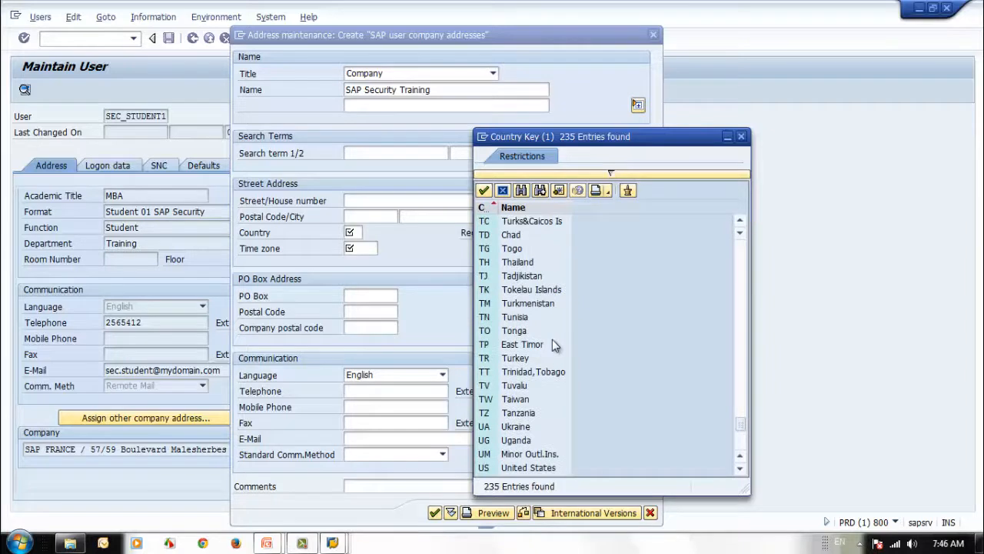
pyautogui.scroll(2, 554, 345)
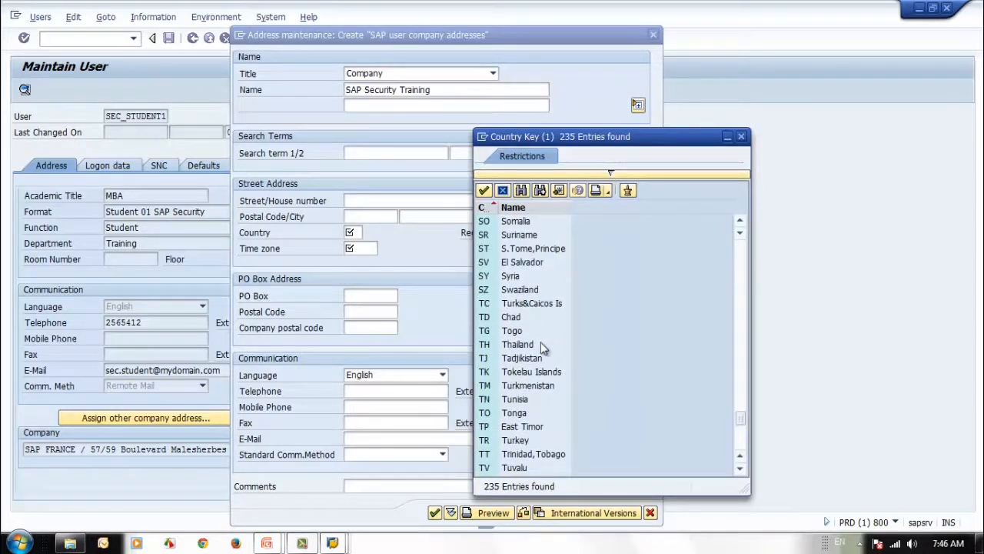
pyautogui.scroll(4, 550, 343)
pyautogui.scroll(20, 543, 348)
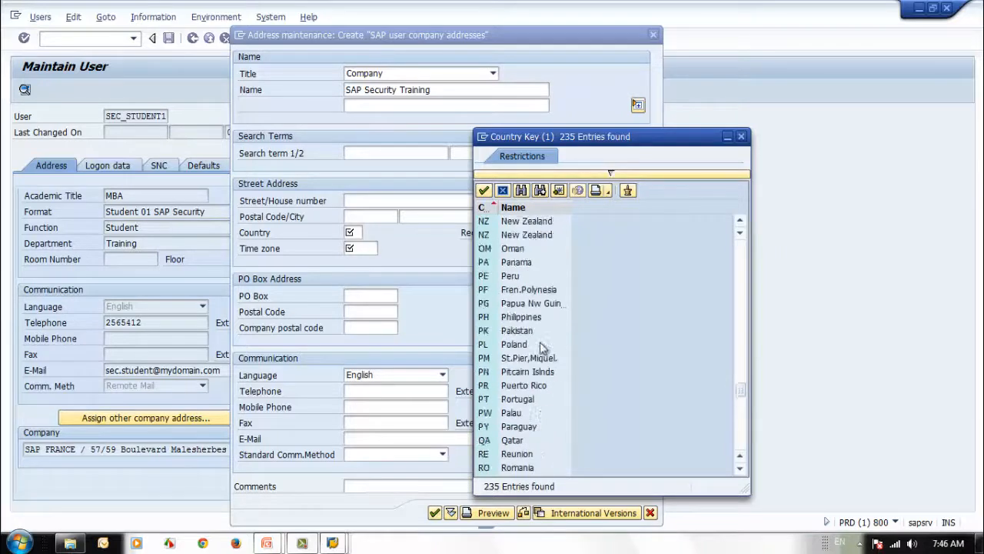
pyautogui.scroll(20, 540, 347)
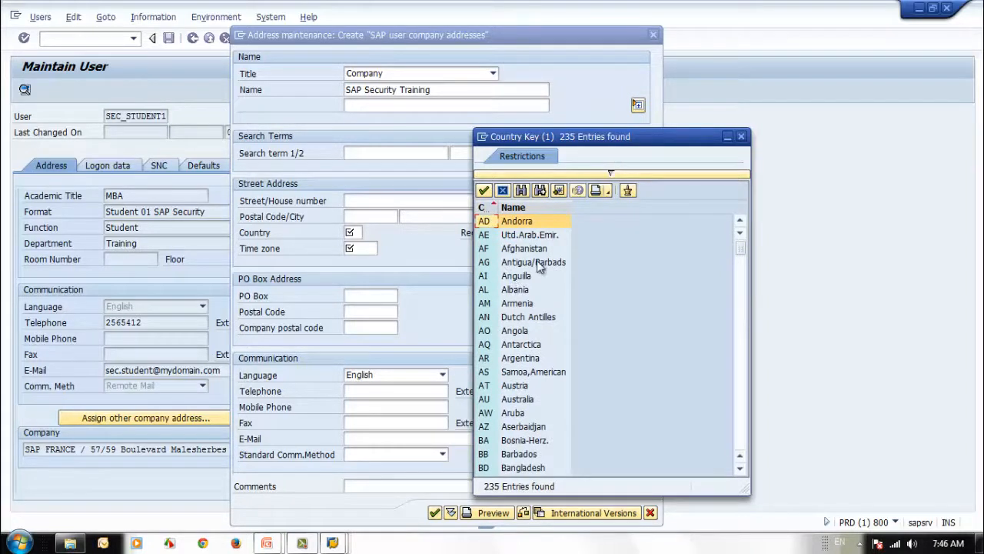
pyautogui.click(484, 237)
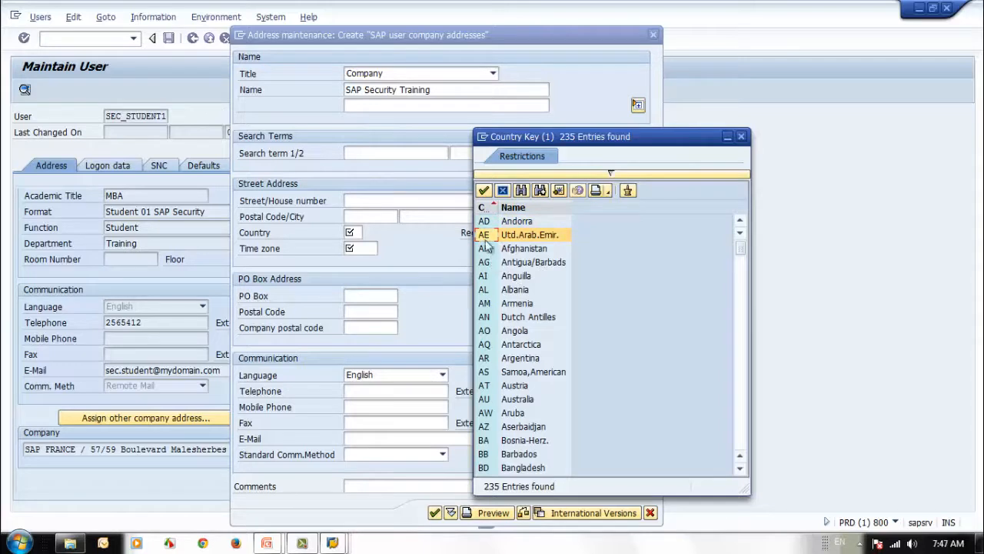
pyautogui.doubleClick(484, 237)
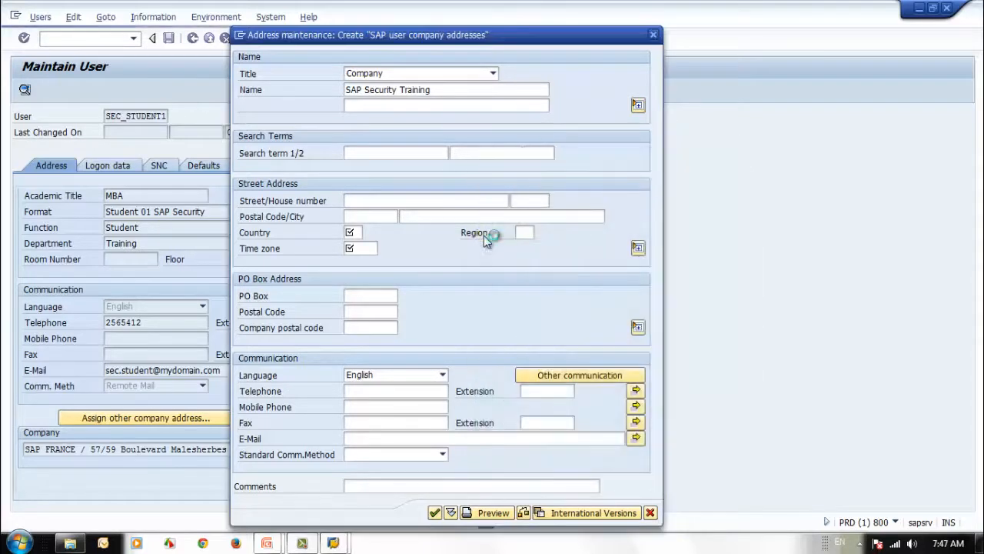
# Choose IRAN from the Time zone value help list
pyautogui.click(373, 248)
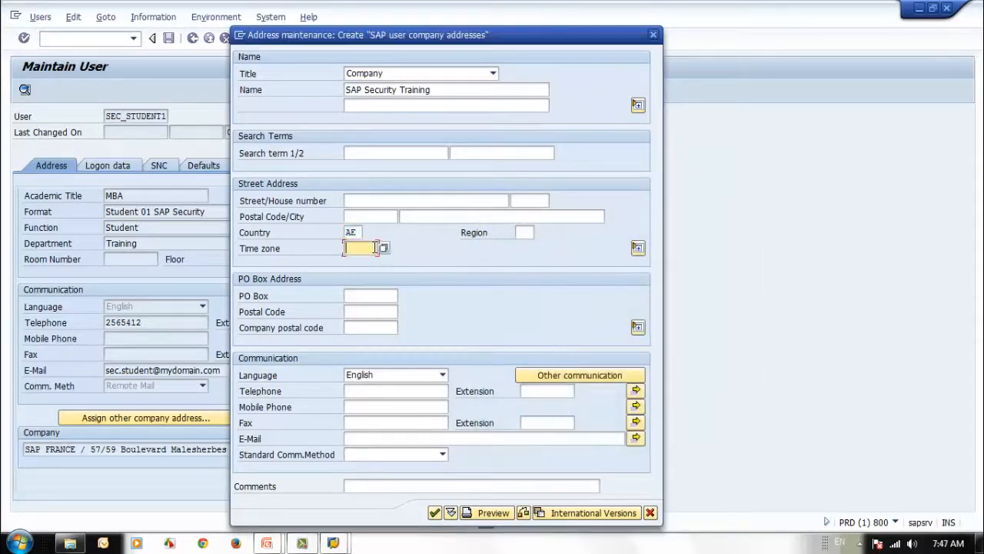
pyautogui.click(384, 248)
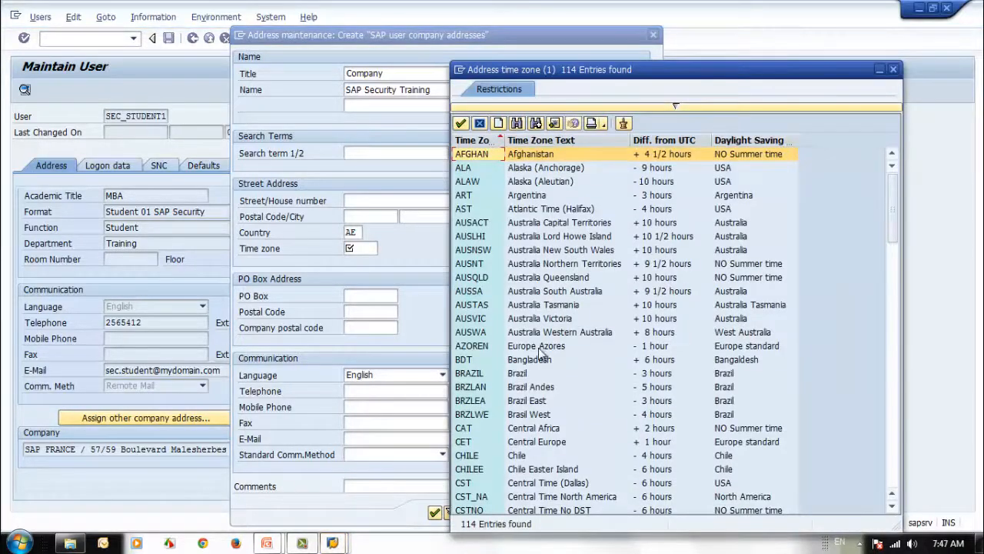
pyautogui.scroll(-8, 530, 352)
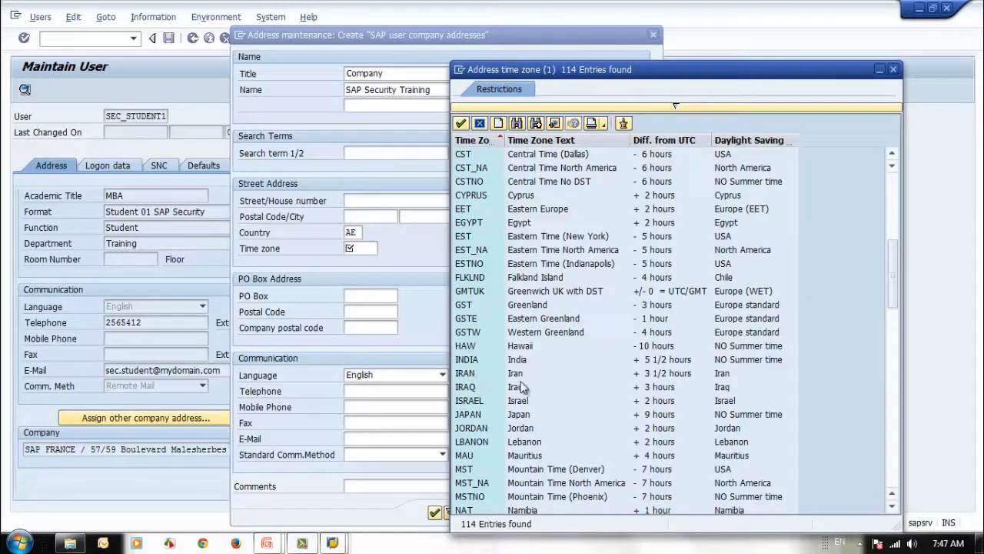
pyautogui.click(474, 376)
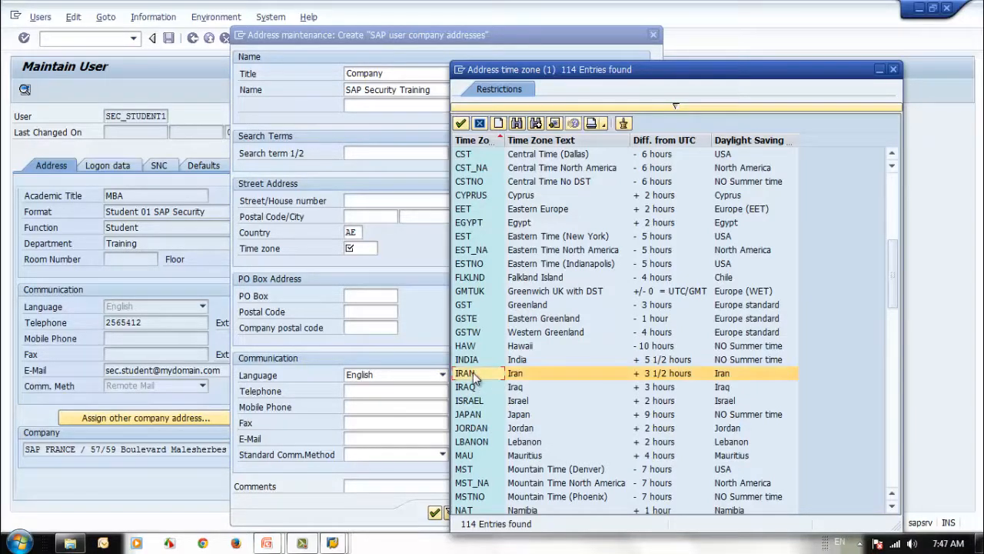
pyautogui.doubleClick(473, 374)
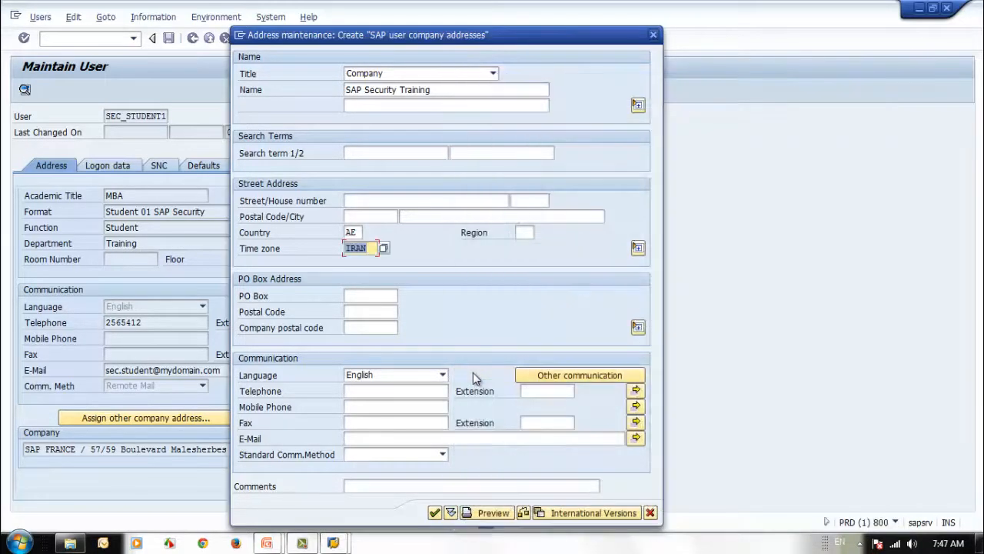
# Enter postal code 123321 for the PO box and 123321 as the company postal code
pyautogui.click(357, 296)
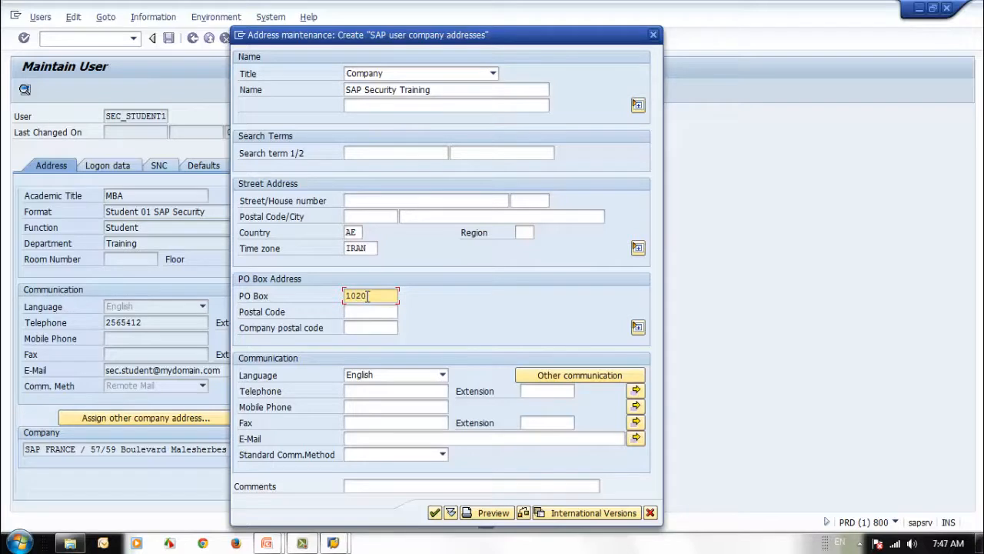
pyautogui.click(362, 315)
pyautogui.write('123')
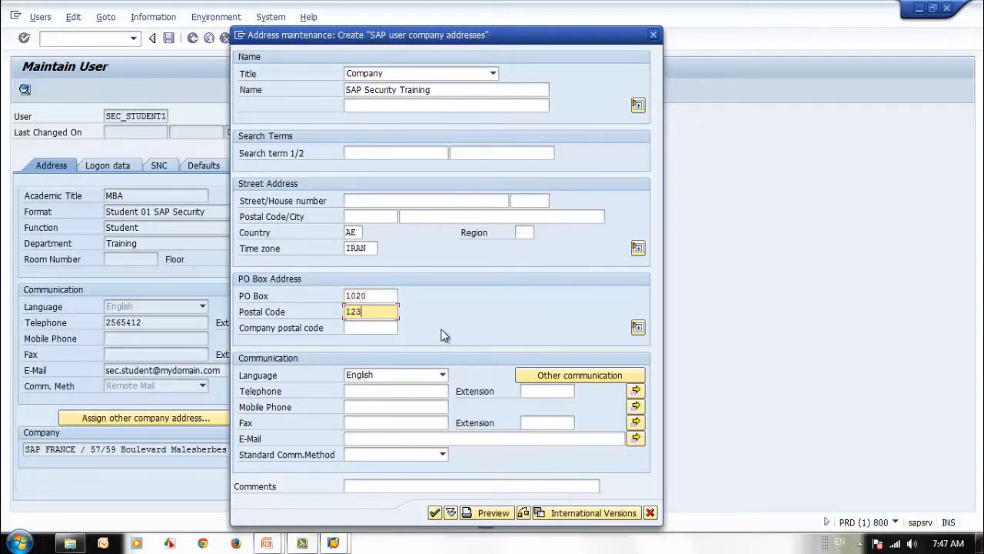
pyautogui.write('321')
pyautogui.click(359, 325)
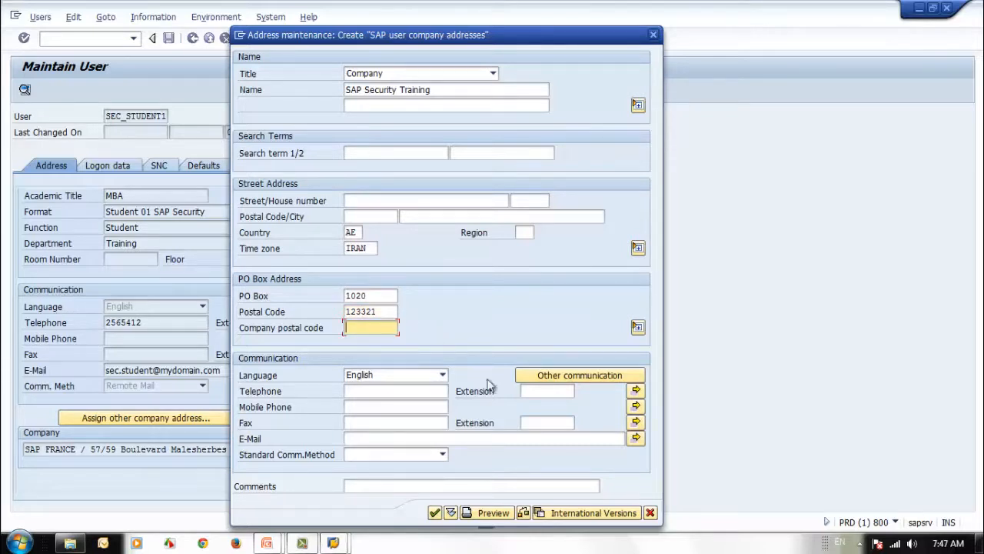
pyautogui.write('123321')
# Enter the company's e-mail address, correcting the typo at its end
pyautogui.click(423, 439)
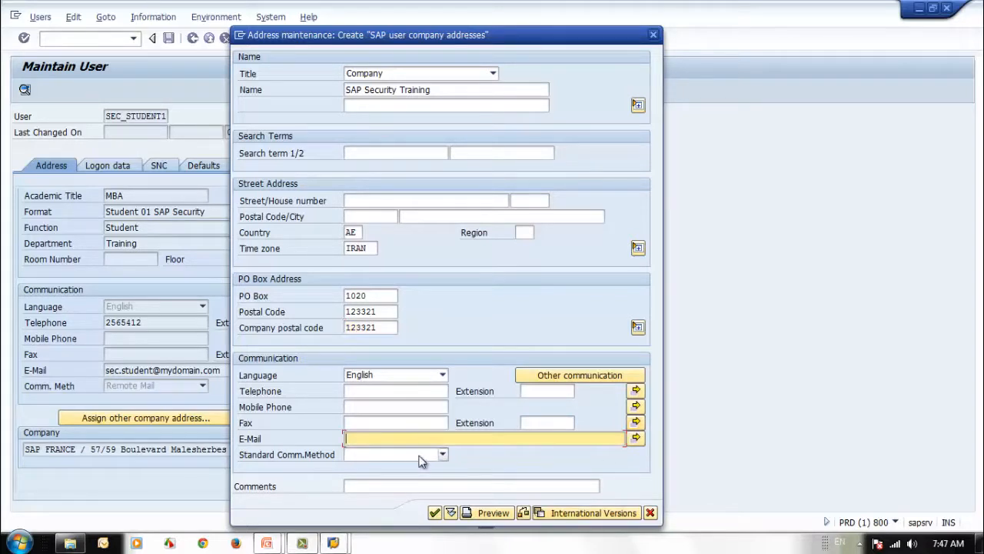
pyautogui.write('k')
pyautogui.press('BackSpace')
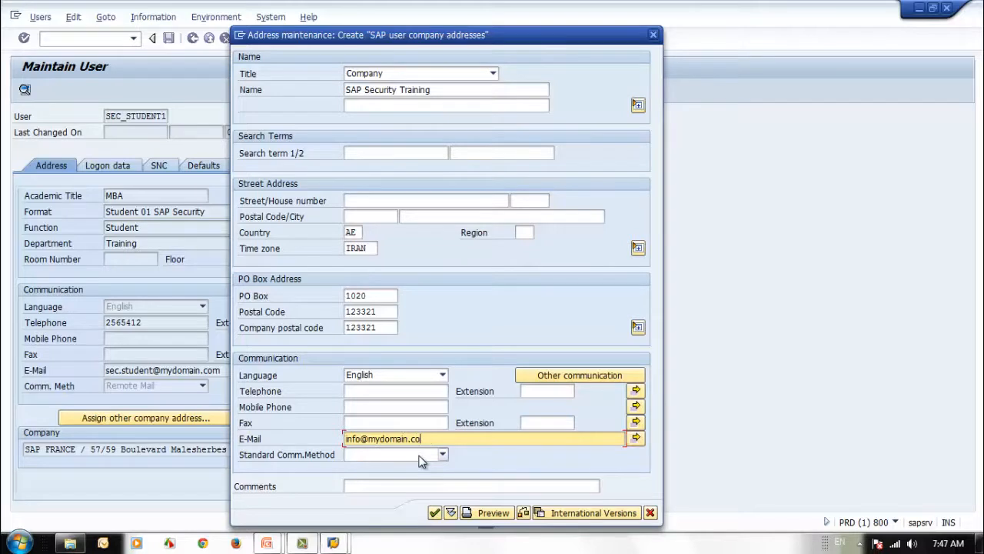
pyautogui.write('m')
# Make Remote Mail the standard communication method and add the comment 'Training Company'
pyautogui.click(437, 452)
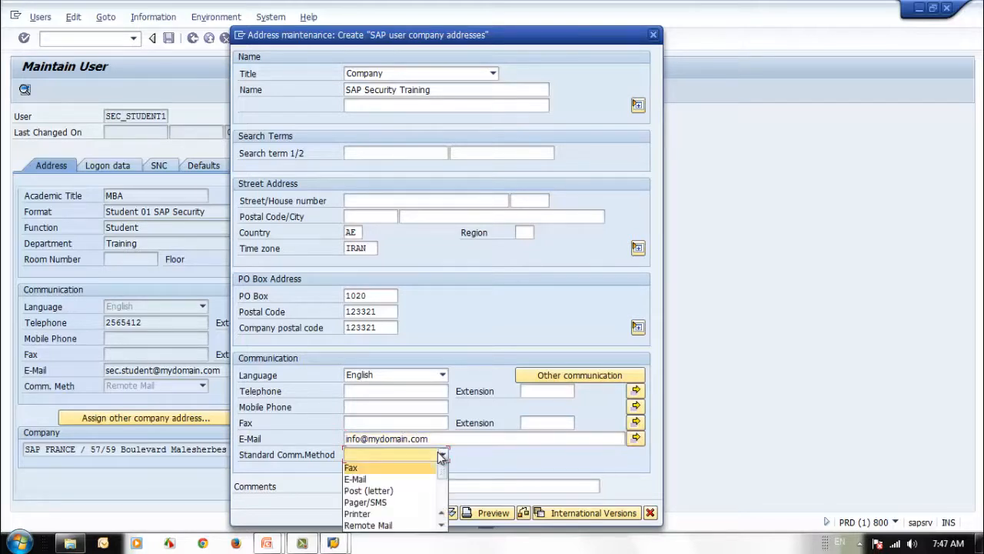
pyautogui.click(401, 524)
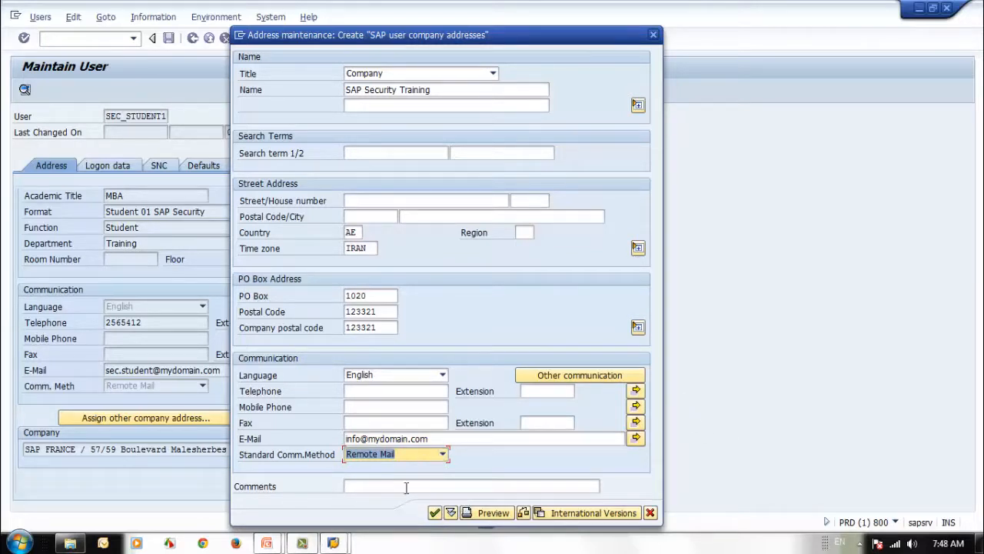
pyautogui.click(369, 486)
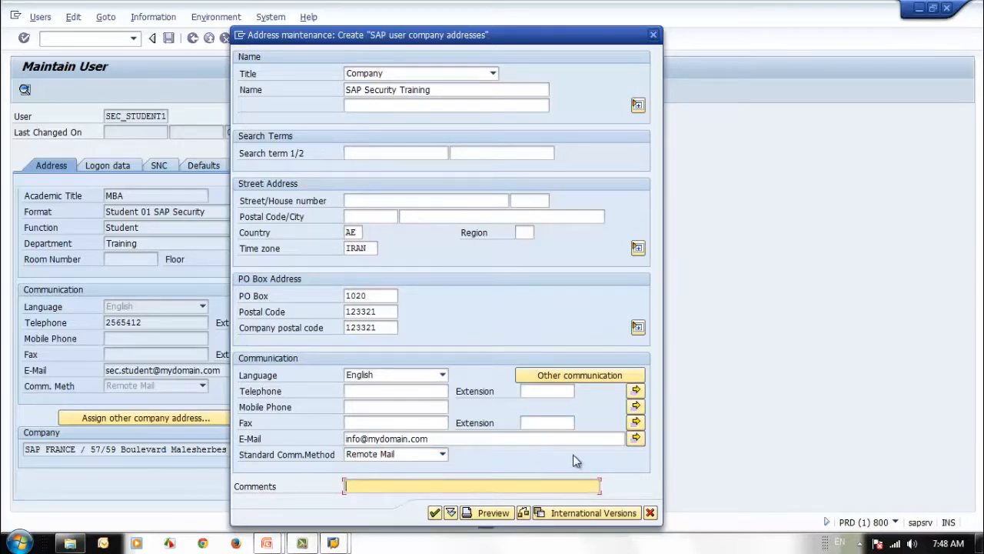
pyautogui.write('Training Company')
# Confirm the address with the company postal code cleared, accept the warnings, keep the time zone, and save
pyautogui.click(434, 513)
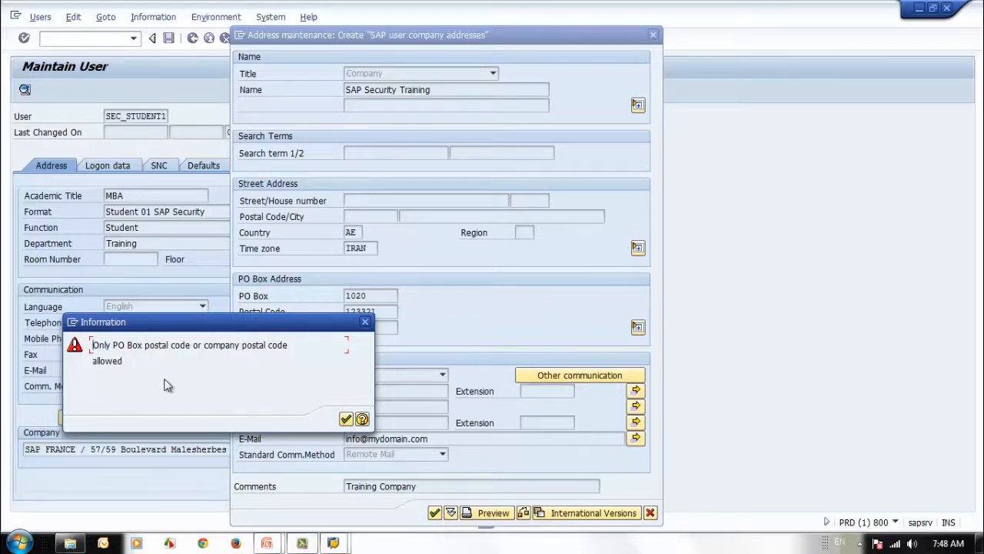
pyautogui.click(346, 419)
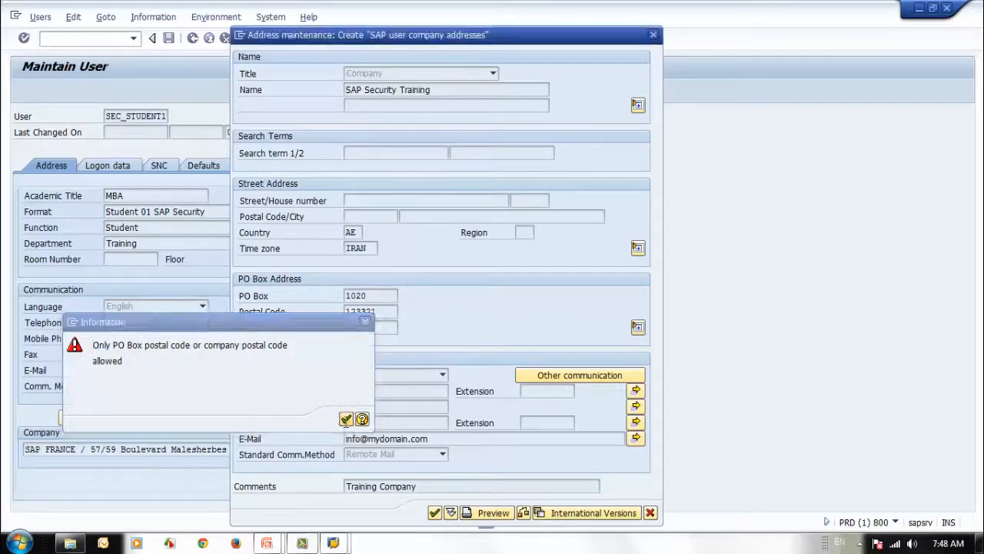
pyautogui.press('BackSpace')
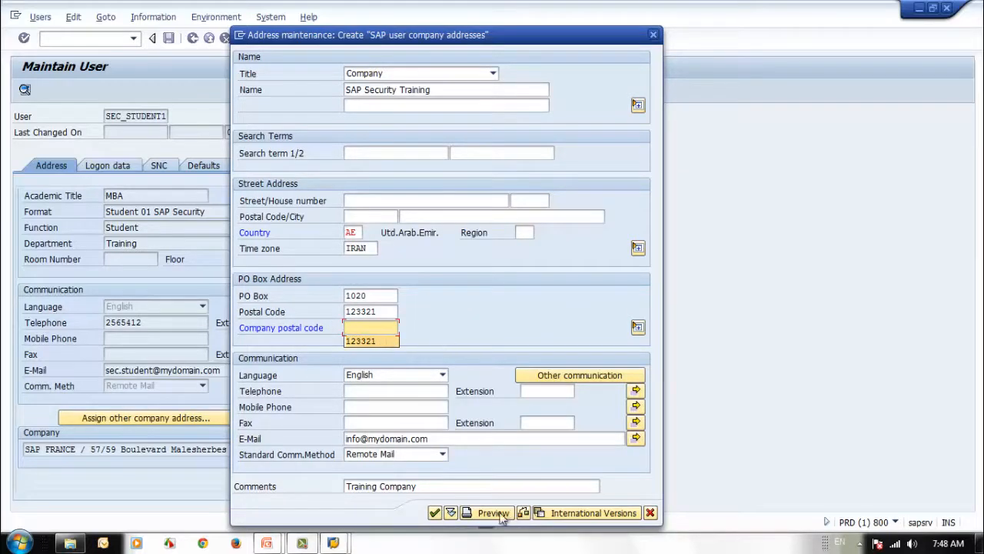
pyautogui.click(435, 512)
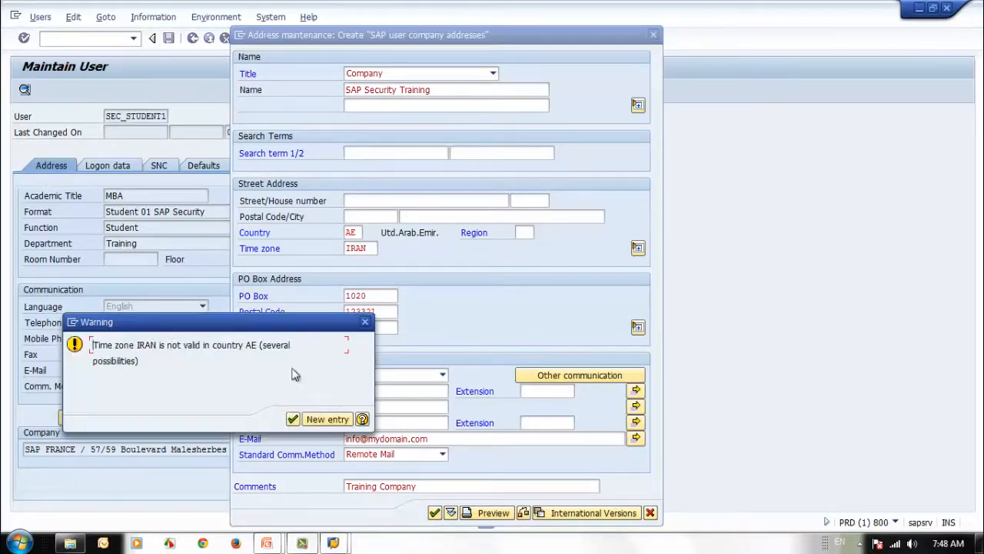
pyautogui.click(293, 421)
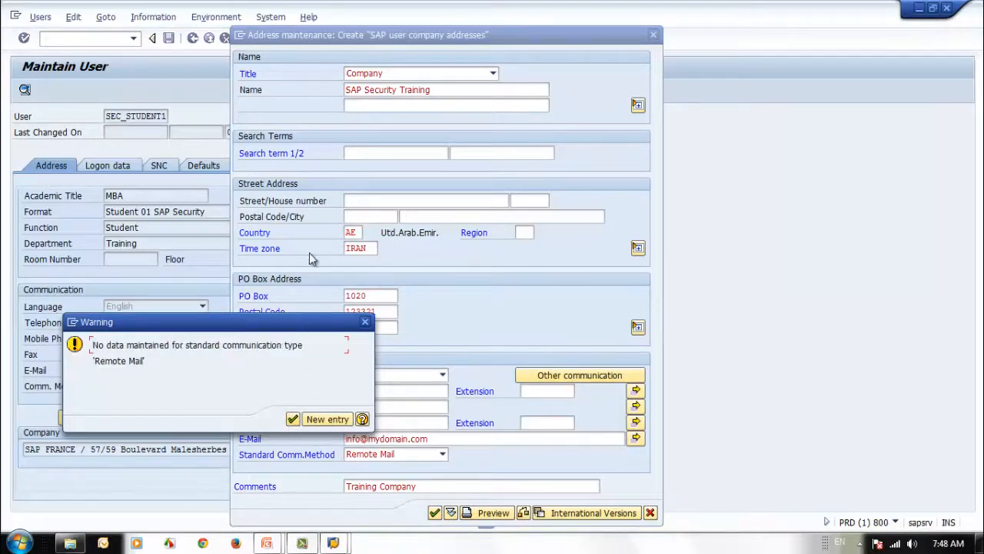
pyautogui.click(293, 419)
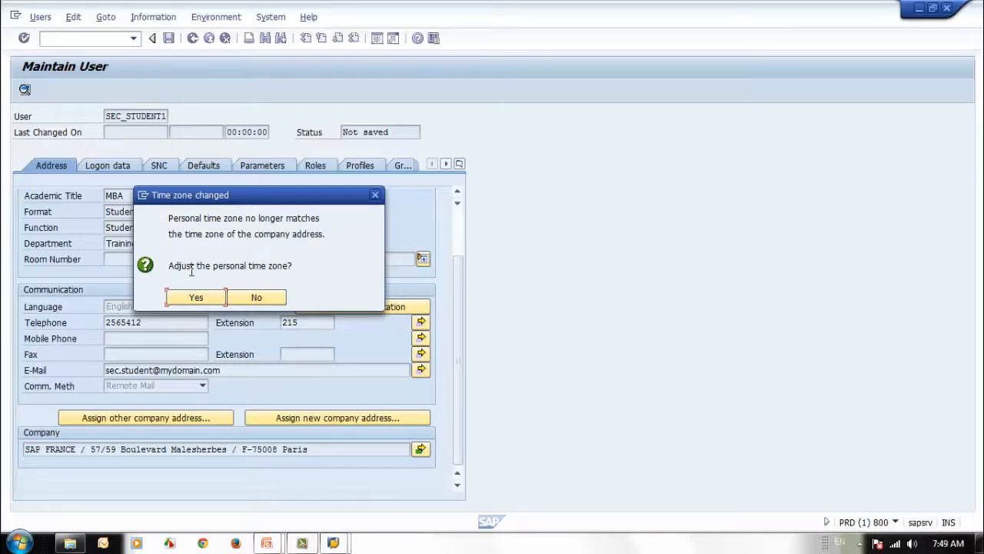
pyautogui.click(245, 299)
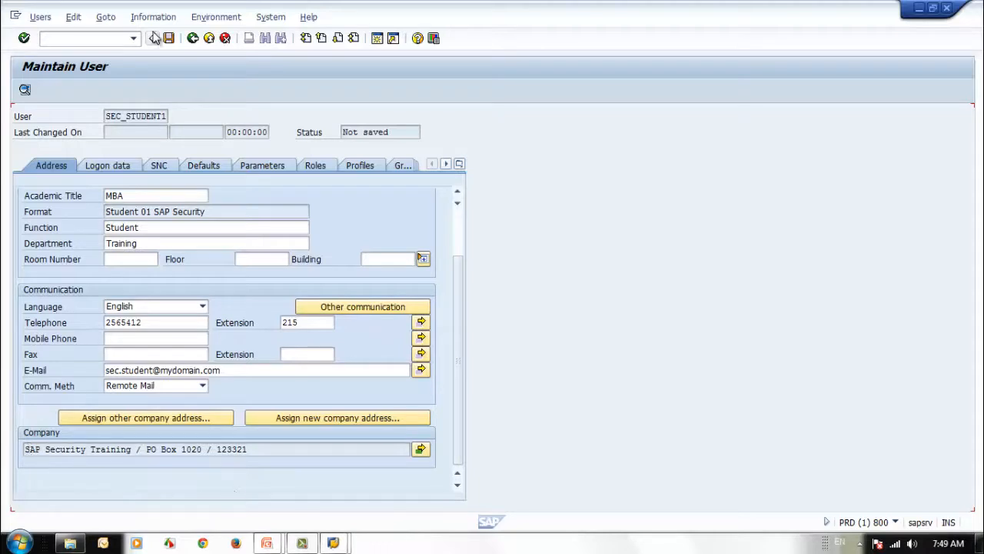
pyautogui.click(169, 38)
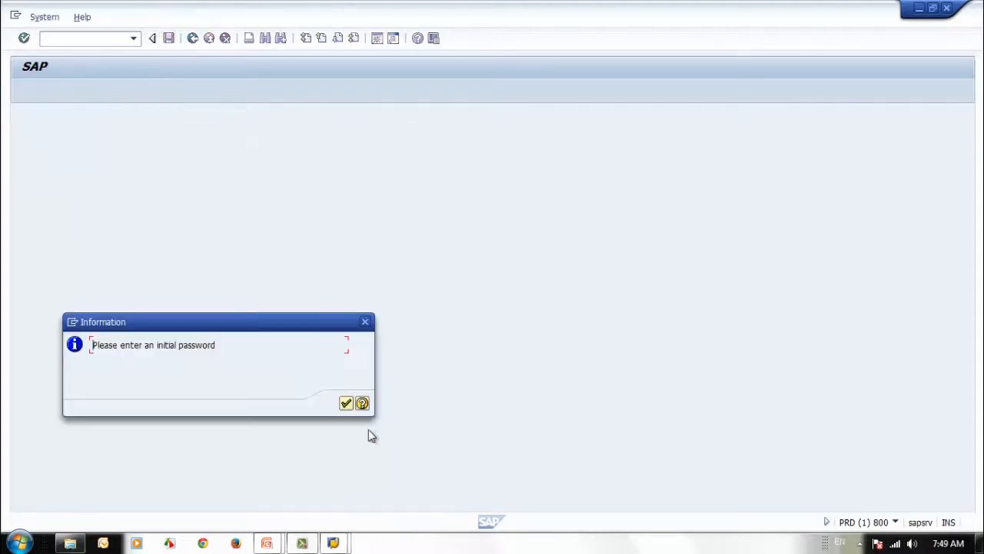
# Enter and repeat an initial password for SEC_STUDENT1 on the Logon data tab
pyautogui.click(346, 403)
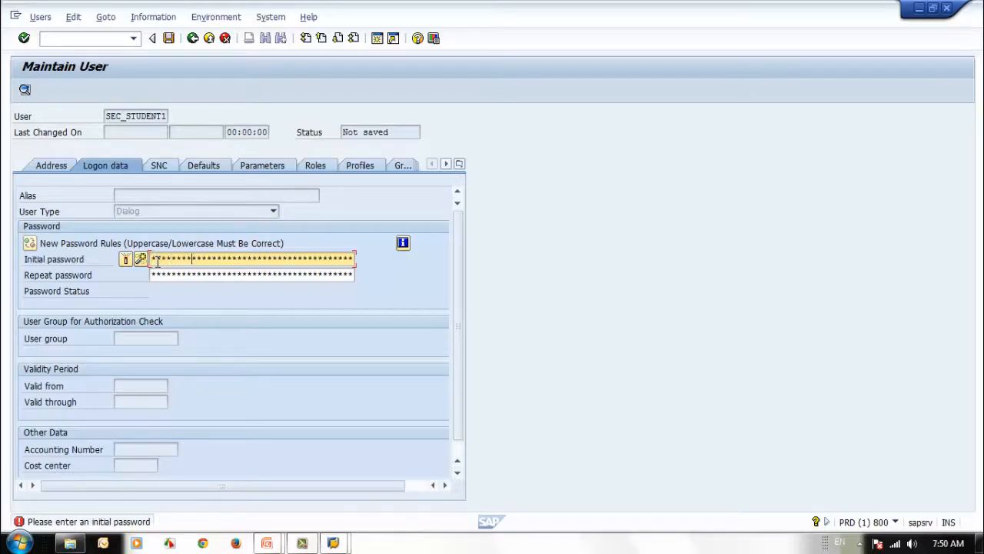
pyautogui.press('Tab')
pyautogui.write('********')
pyautogui.press('Return')
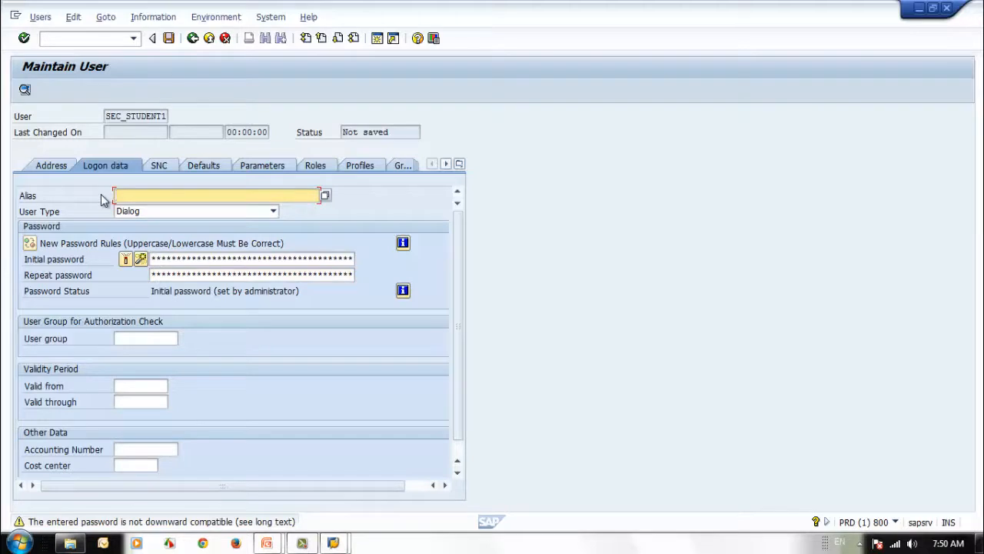
pyautogui.click(58, 167)
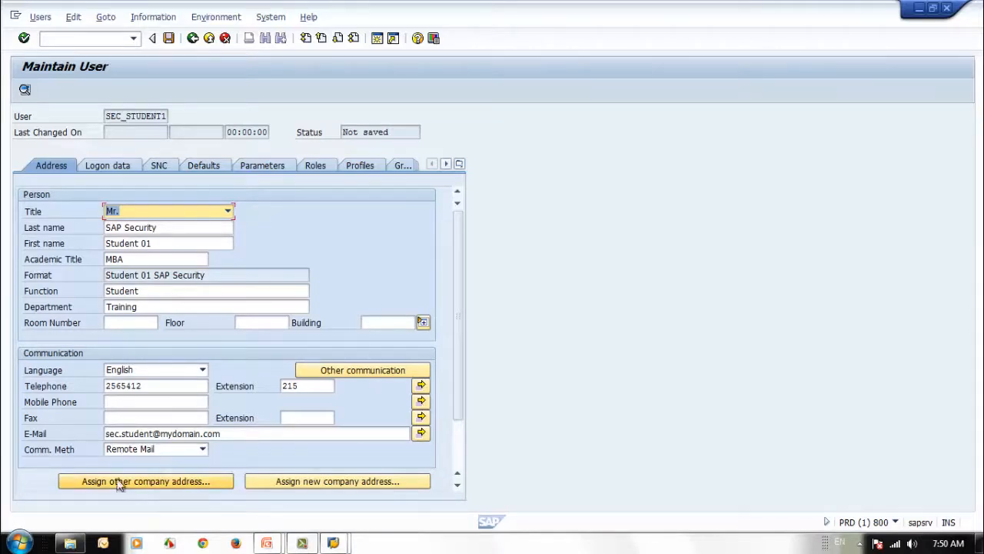
# Reassign the SAP SECURITY TRAINING company address to the user
pyautogui.moveTo(458, 358); pyautogui.dragTo(461, 409)
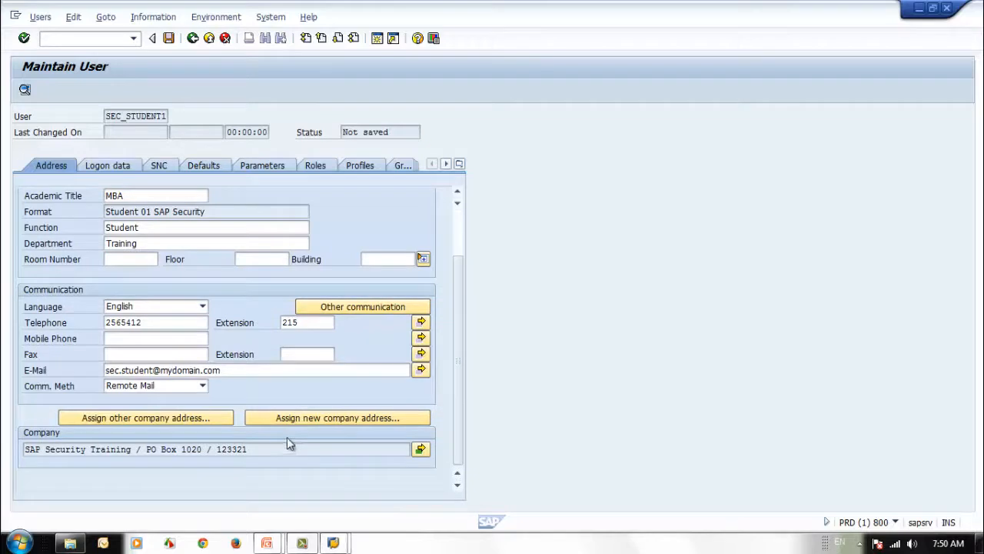
pyautogui.click(167, 416)
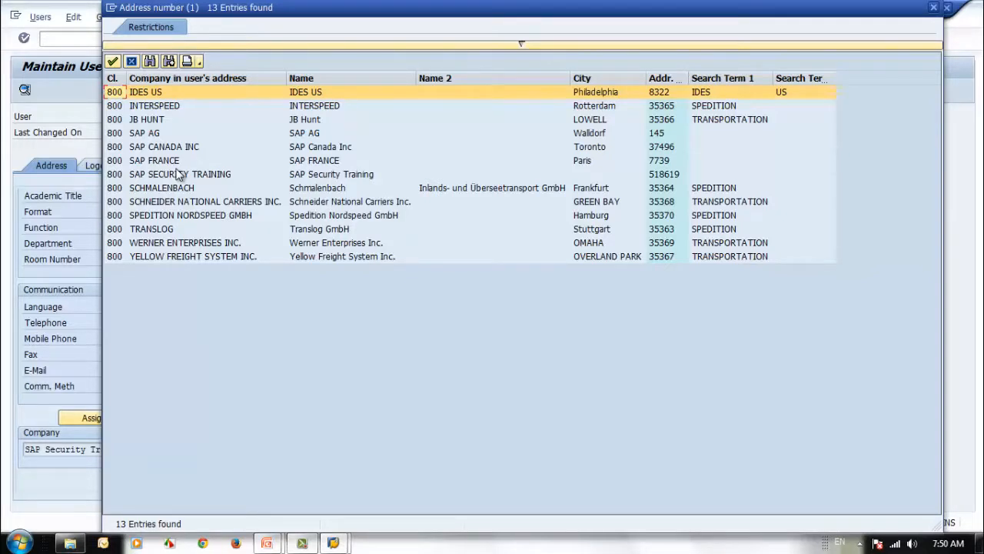
pyautogui.click(218, 177)
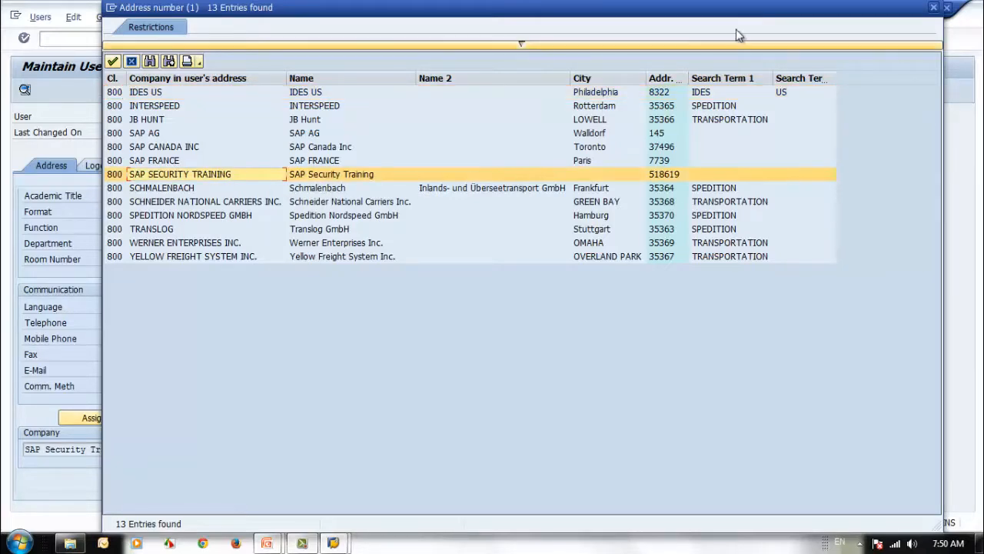
pyautogui.click(934, 9)
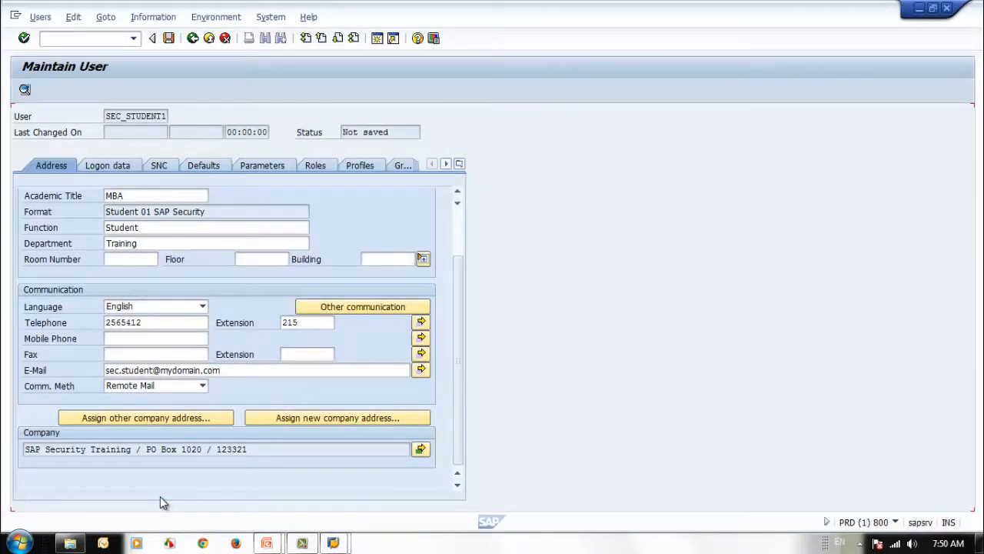
# Keep Mr. as the title from the title list, then return to the logon data
pyautogui.press('Tab')
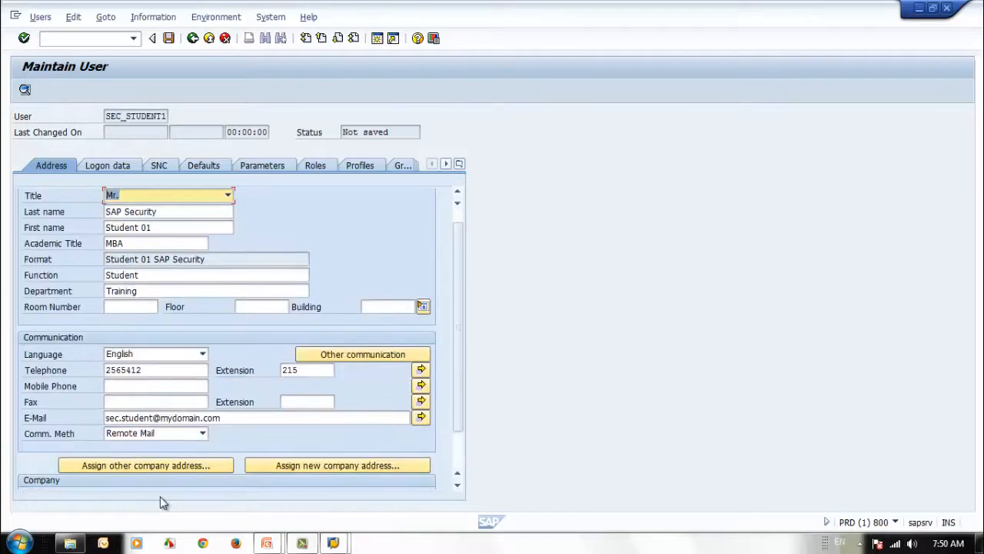
pyautogui.press('F4')
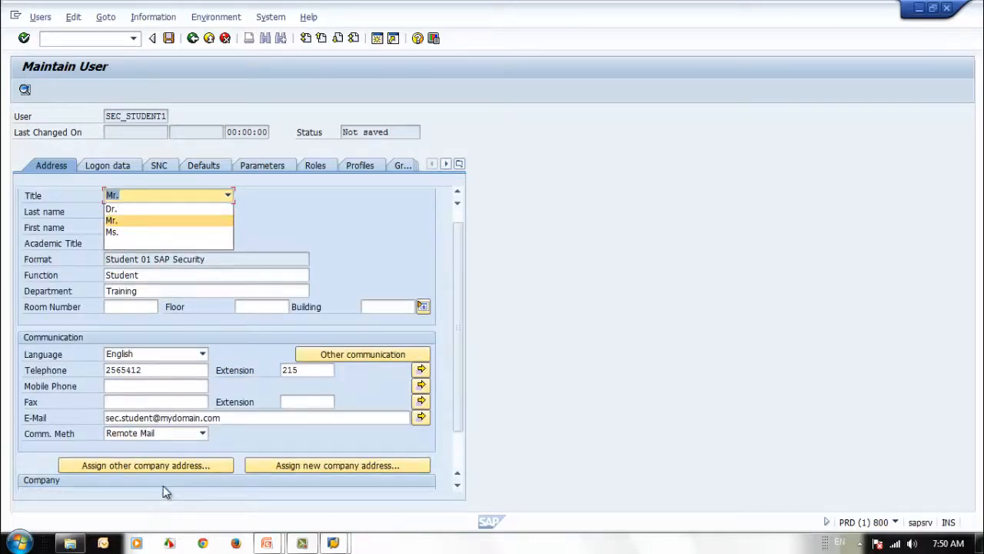
pyautogui.click(145, 220)
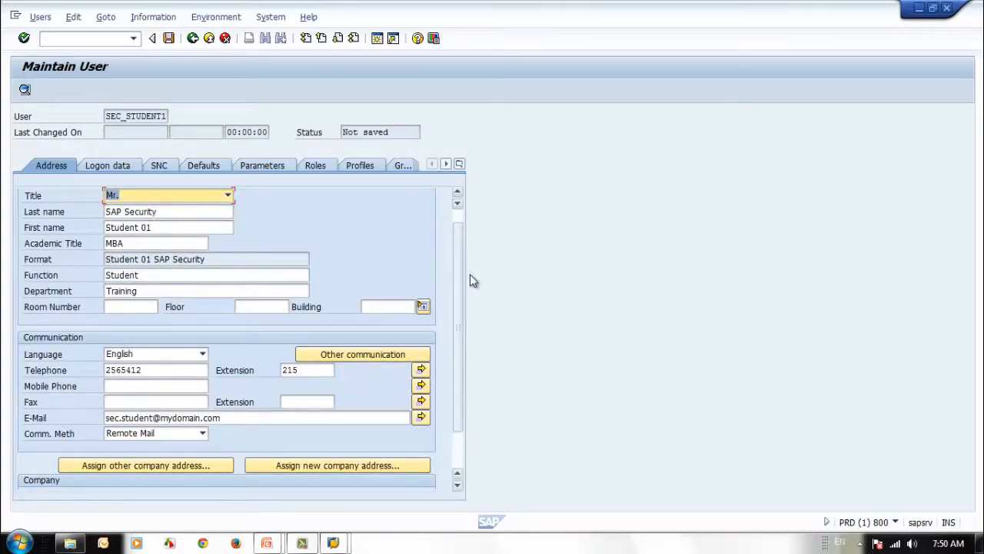
pyautogui.scroll(-1, 457, 274)
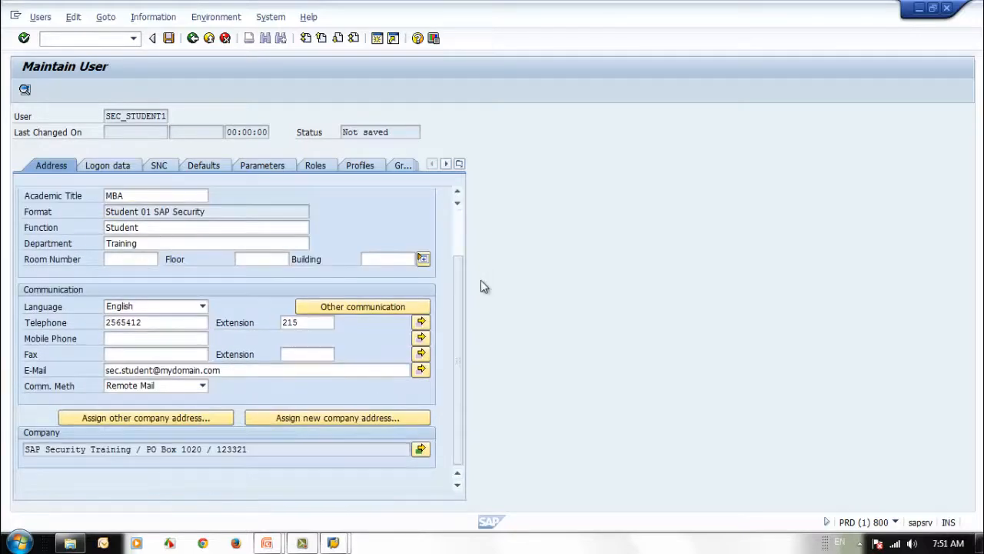
pyautogui.click(111, 165)
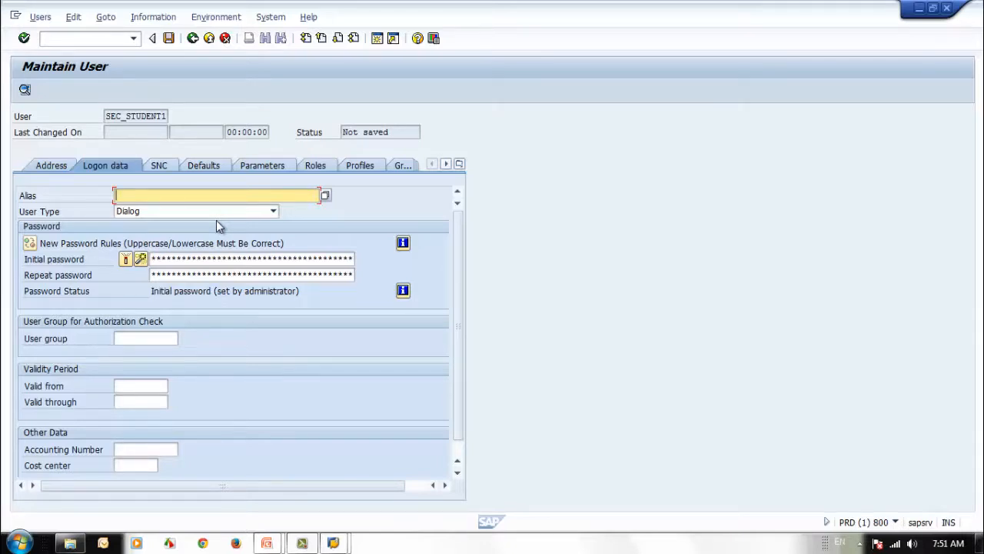
pyautogui.click(152, 213)
pyautogui.click(149, 212)
pyautogui.click(150, 212)
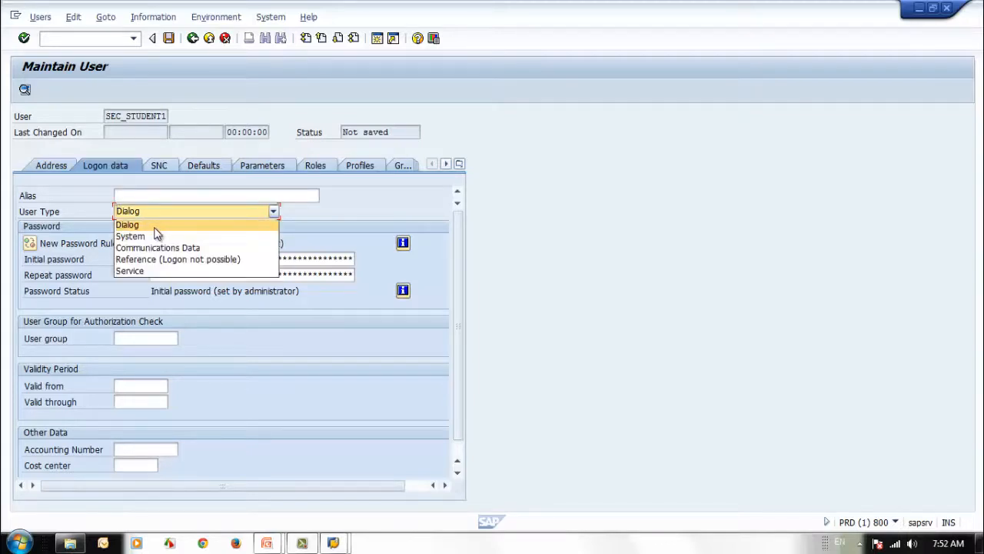
pyautogui.click(156, 226)
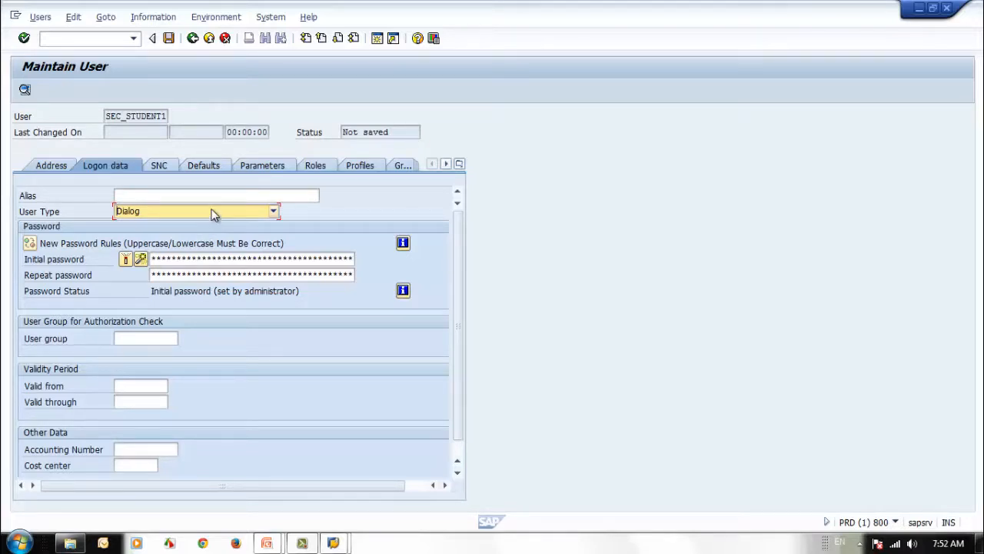
pyautogui.click(175, 214)
pyautogui.click(174, 224)
pyautogui.click(238, 274)
pyautogui.click(224, 258)
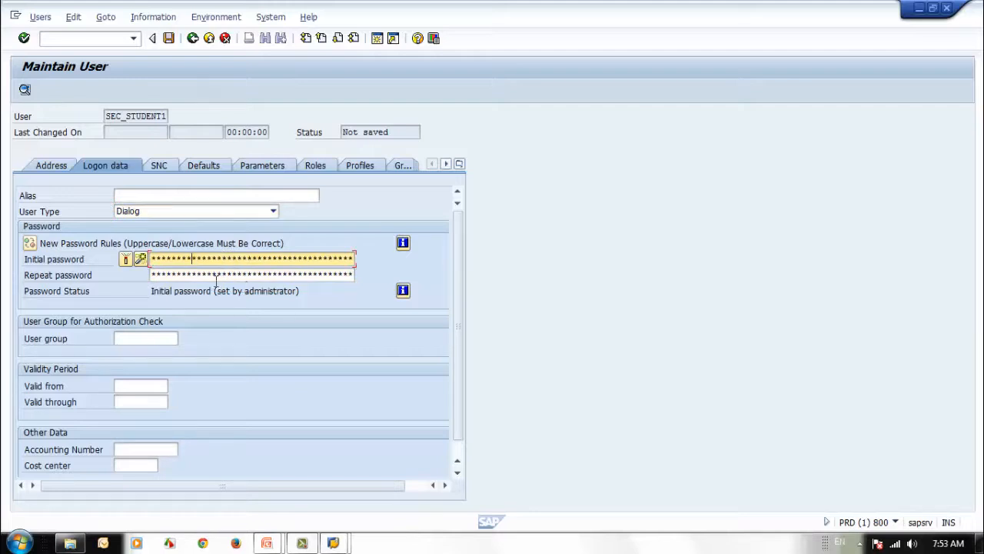
# Generate a random initial password with the wizard and acknowledge the information message
pyautogui.click(140, 260)
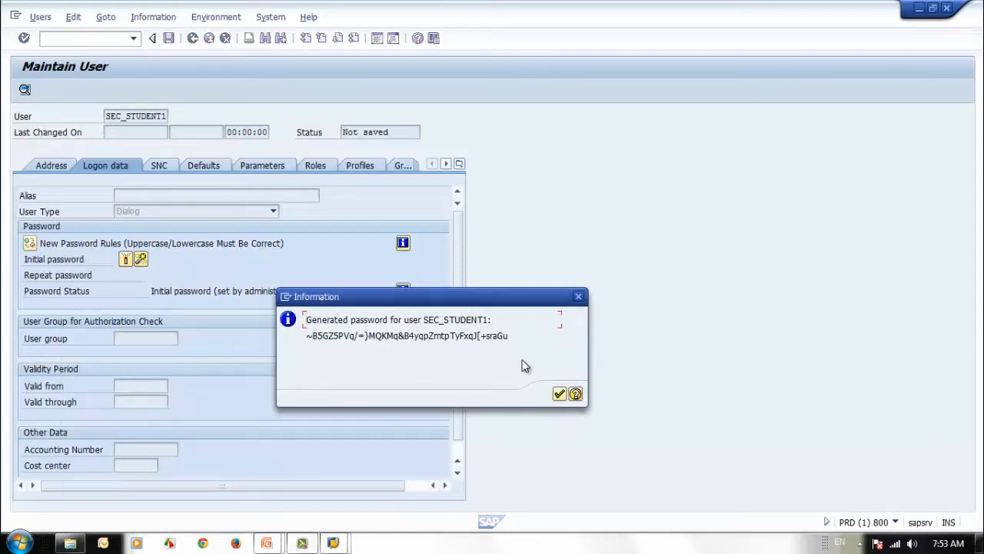
pyautogui.click(559, 394)
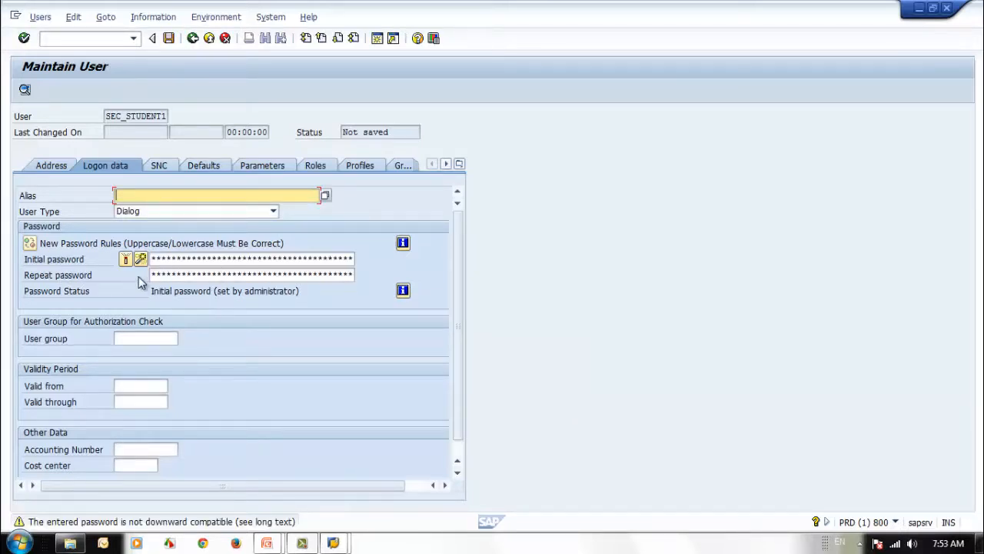
pyautogui.click(162, 340)
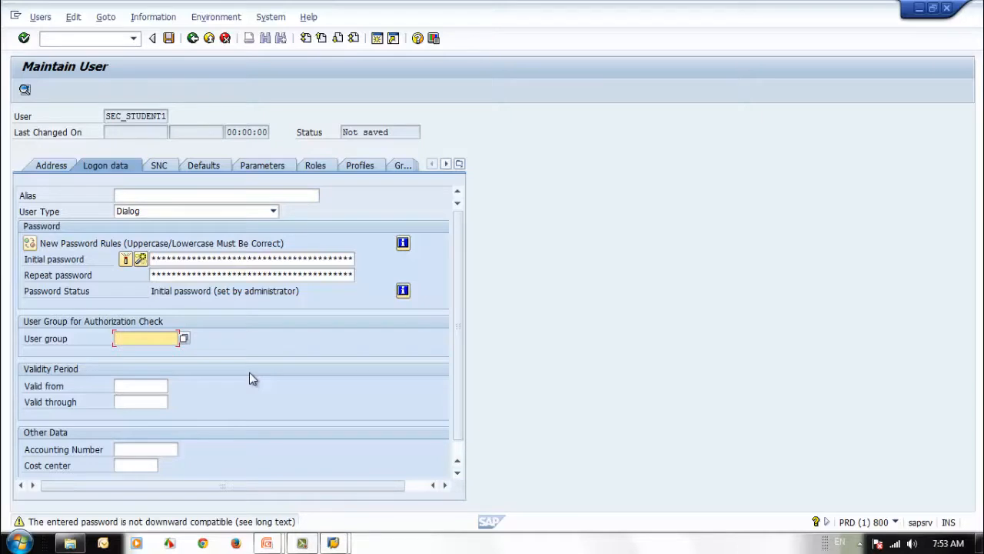
# Choose SUPER (User With All Authorizations) from the user group list for authorization check
pyautogui.click(183, 341)
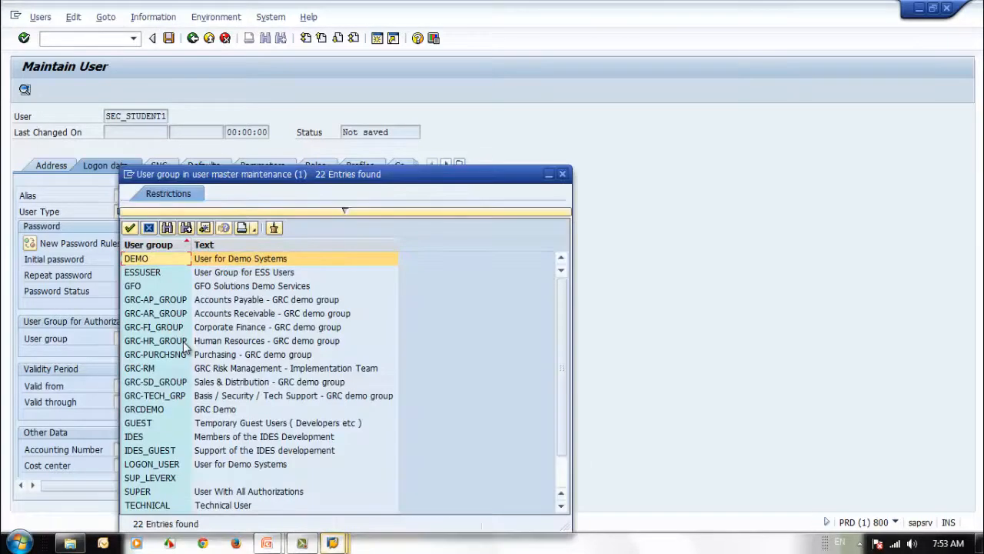
pyautogui.moveTo(366, 177); pyautogui.dragTo(524, 96)
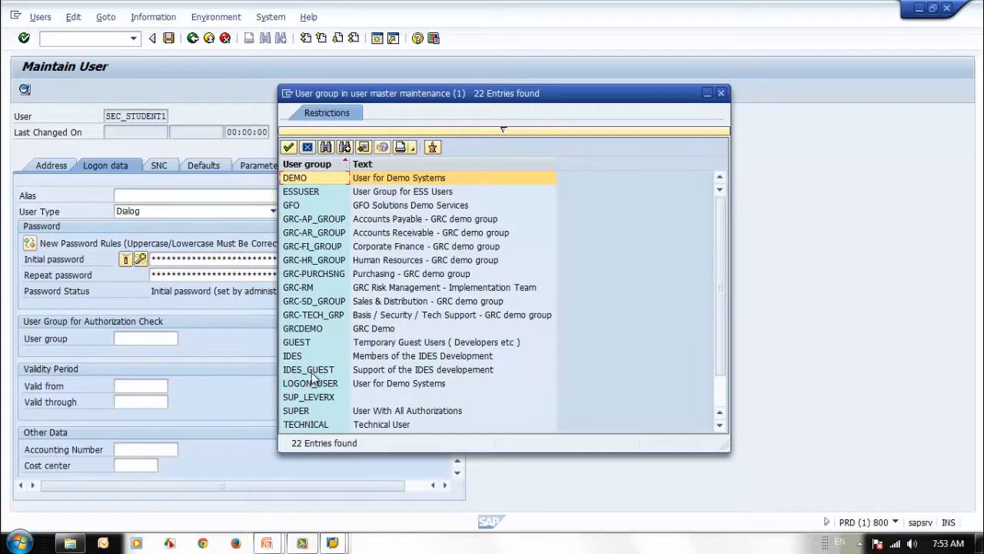
pyautogui.click(296, 411)
pyautogui.doubleClick(301, 414)
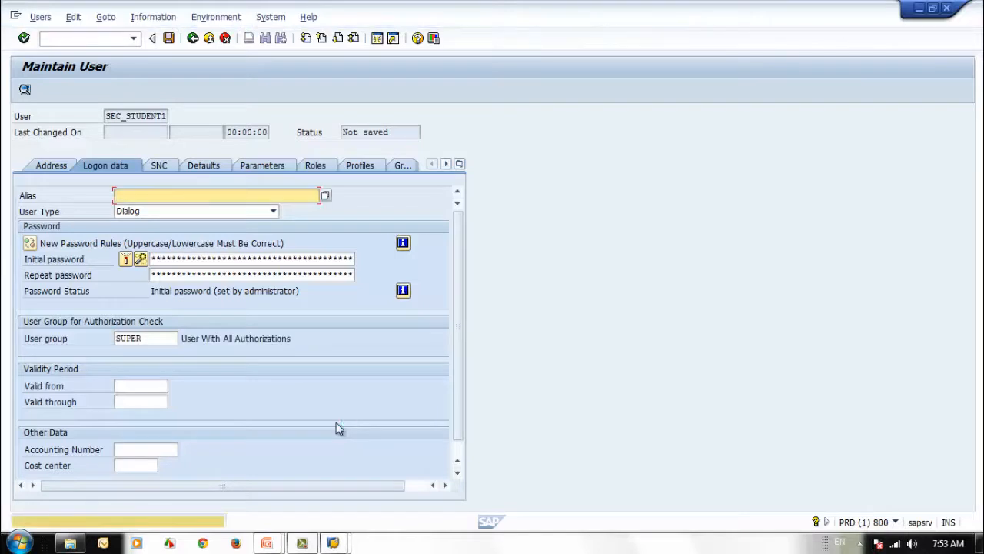
pyautogui.click(149, 338)
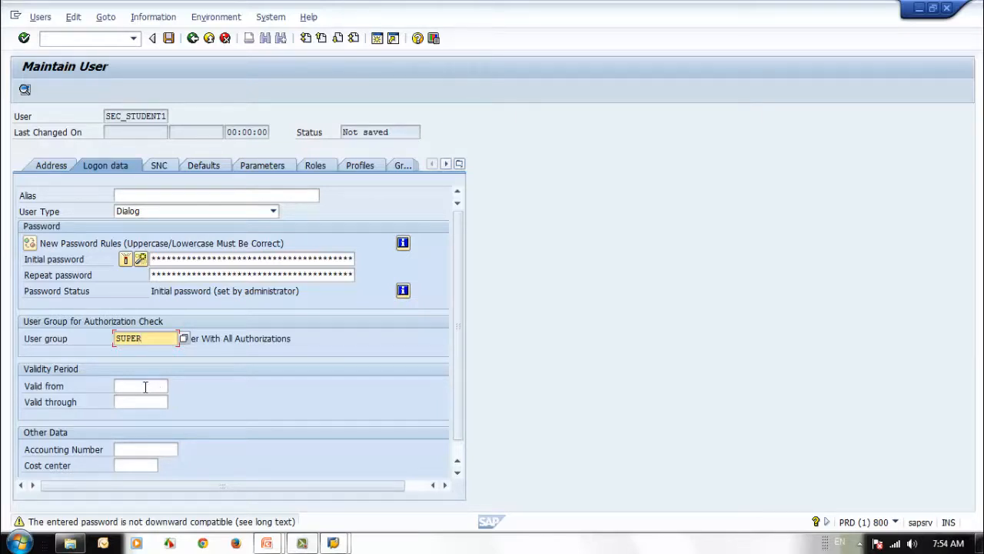
# Pick 11.05.2014 from the calendar for both validity dates, then change the end year to 2015
pyautogui.click(145, 386)
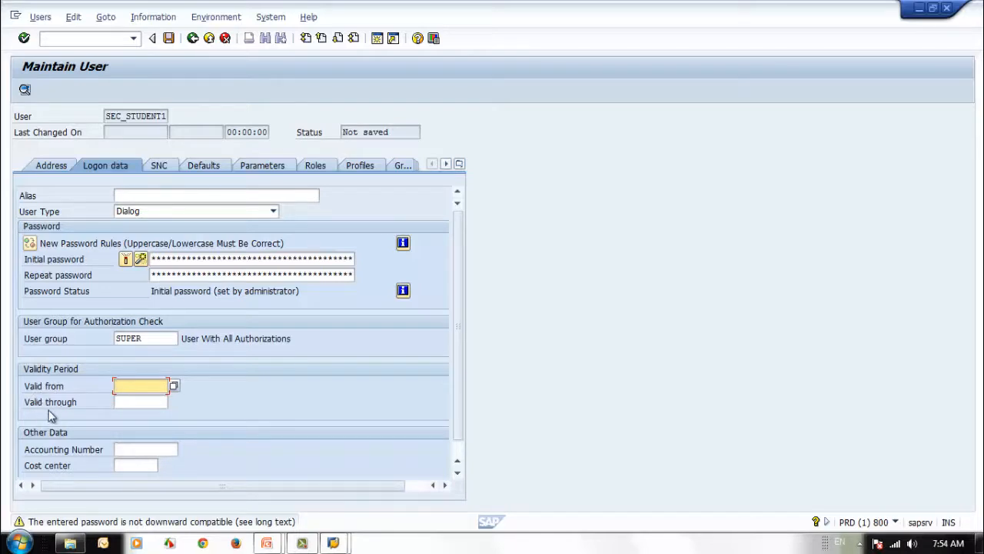
pyautogui.click(129, 401)
pyautogui.click(131, 383)
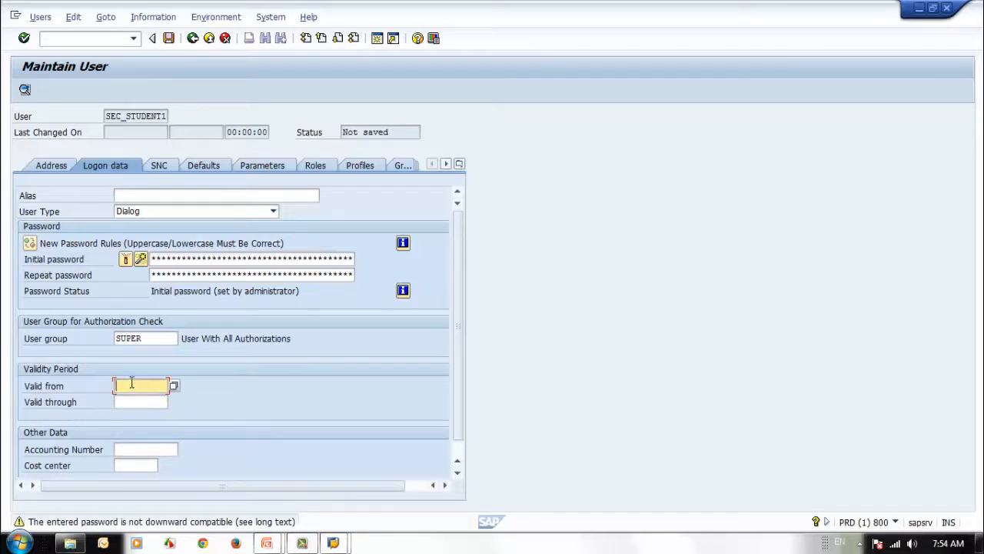
pyautogui.click(174, 386)
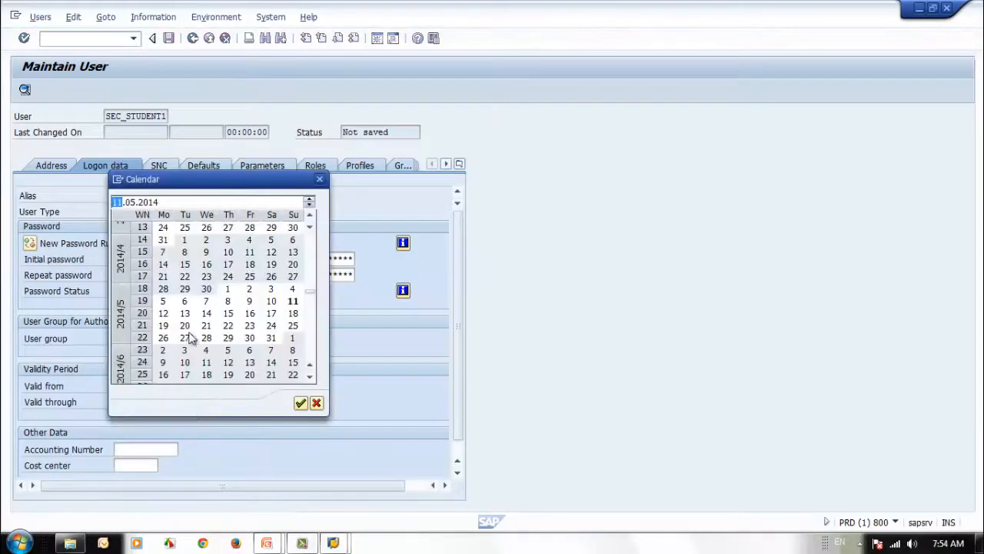
pyautogui.doubleClick(298, 303)
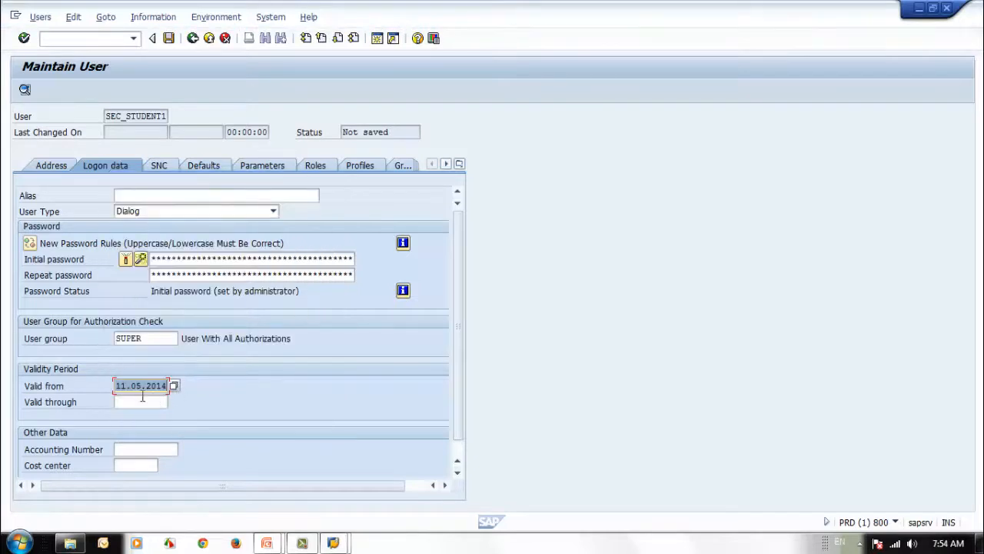
pyautogui.click(144, 400)
pyautogui.click(174, 403)
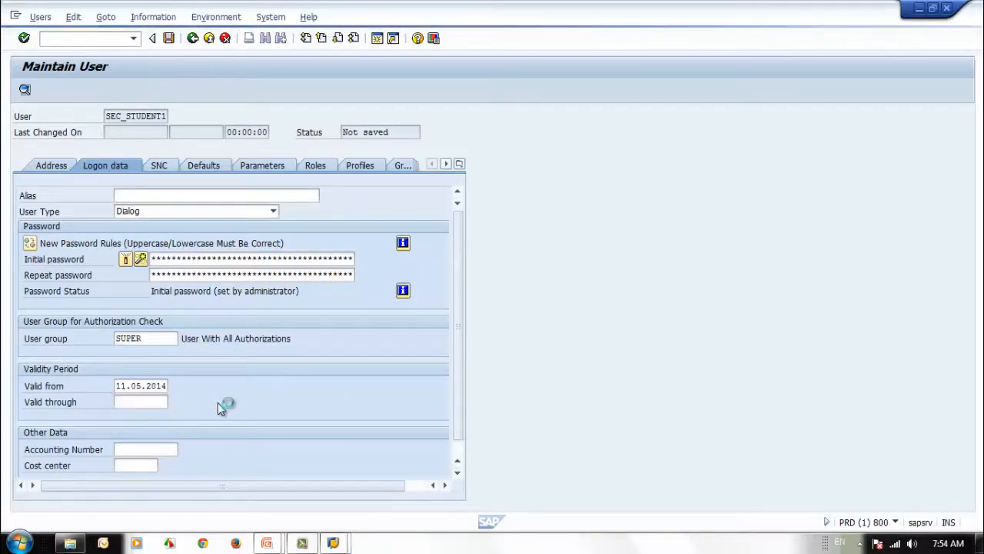
pyautogui.doubleClick(293, 301)
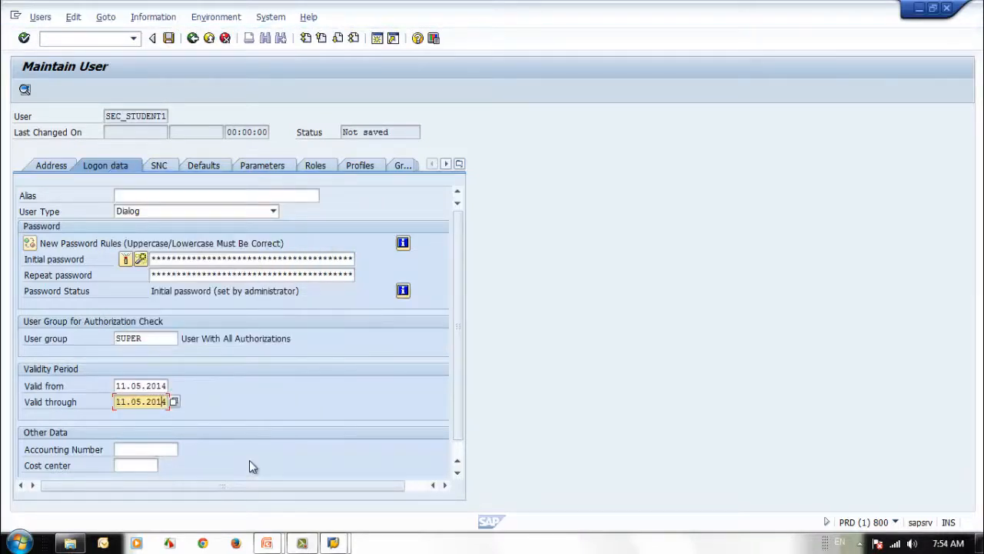
pyautogui.press('Insert')
pyautogui.write('5')
pyautogui.press('Return')
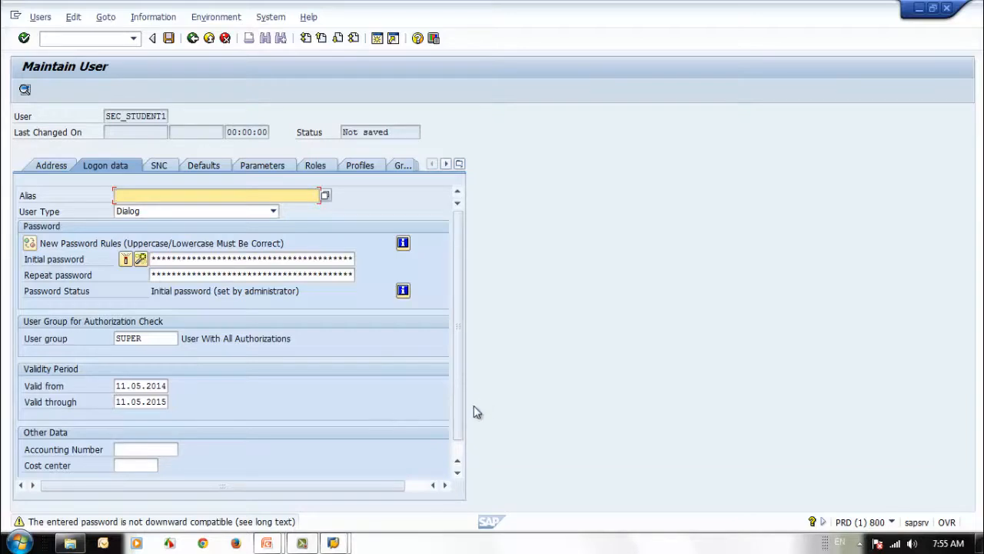
pyautogui.scroll(-1, 462, 420)
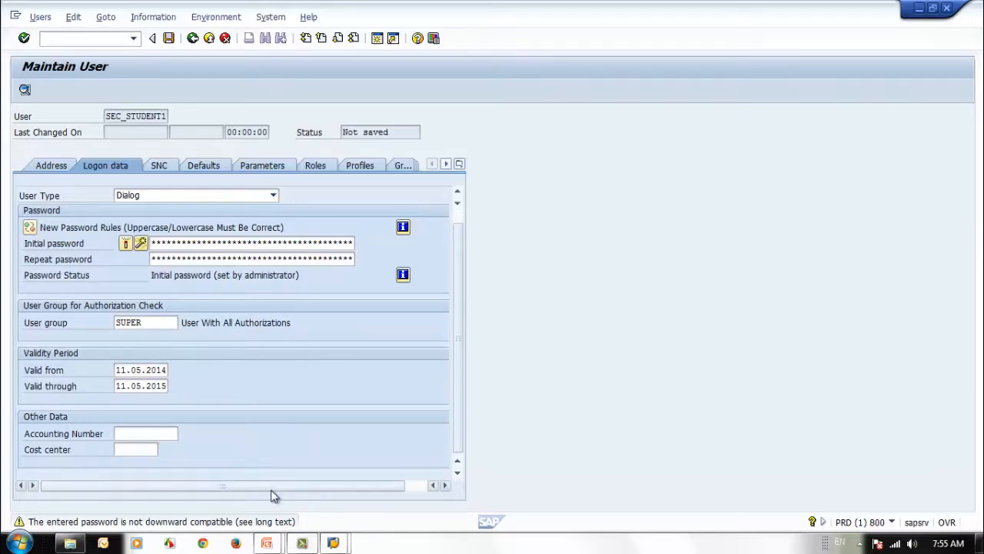
pyautogui.moveTo(271, 489); pyautogui.dragTo(232, 489)
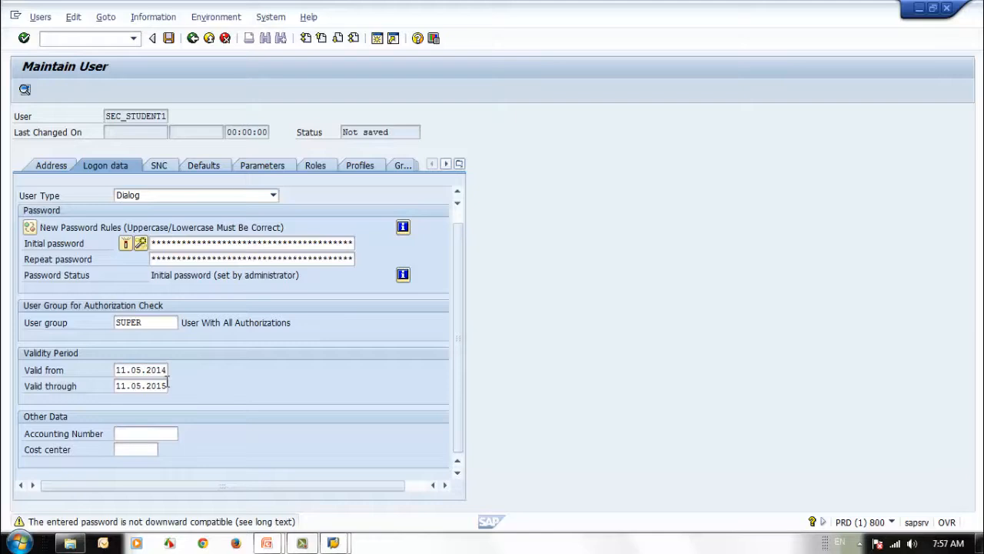
pyautogui.click(117, 370)
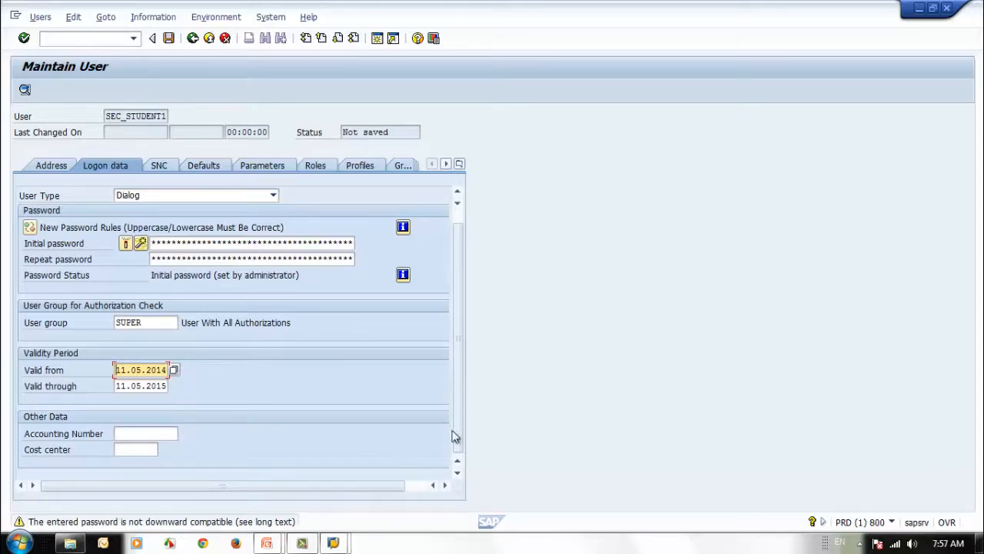
pyautogui.click(134, 387)
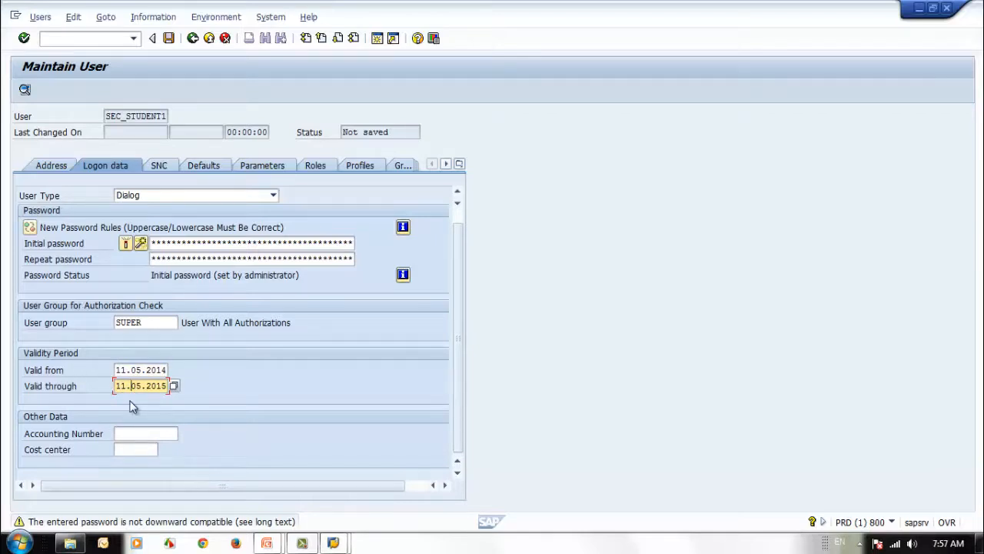
pyautogui.click(142, 434)
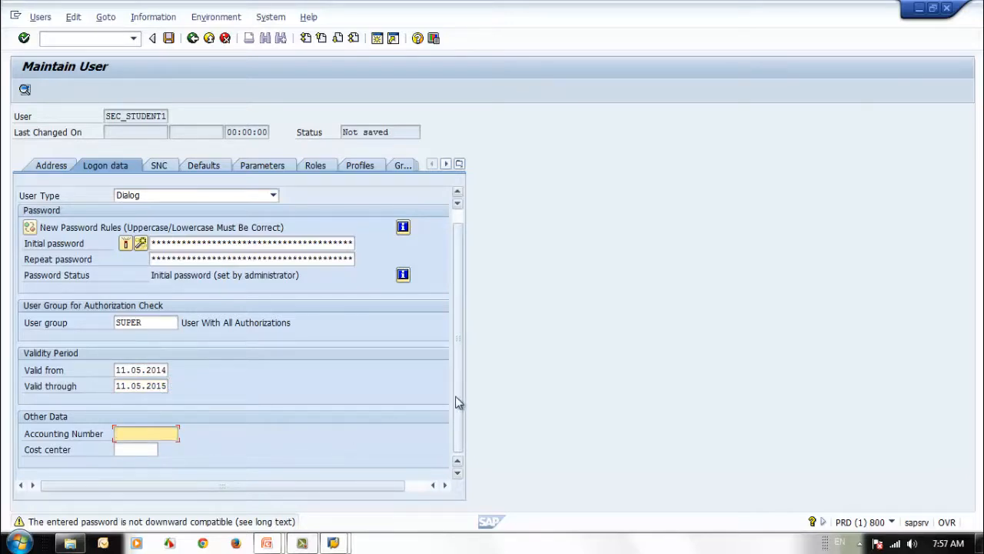
pyautogui.click(124, 450)
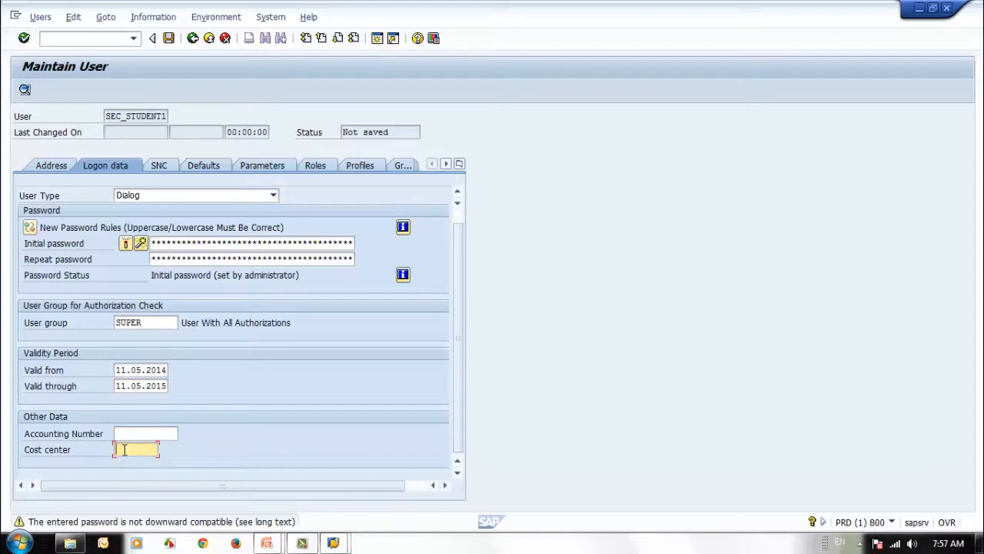
pyautogui.click(126, 433)
pyautogui.click(141, 452)
pyautogui.click(146, 433)
pyautogui.click(135, 452)
pyautogui.click(133, 434)
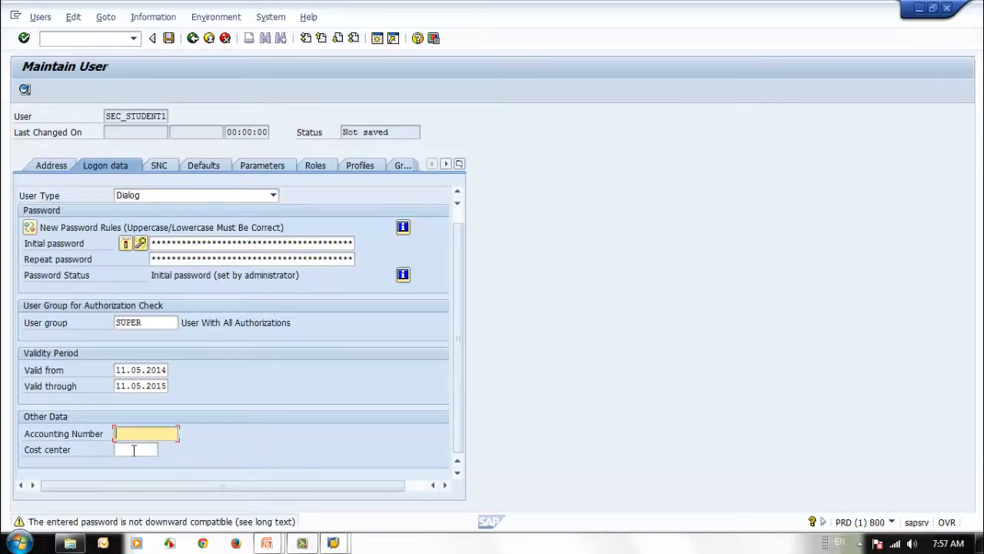
pyautogui.click(134, 450)
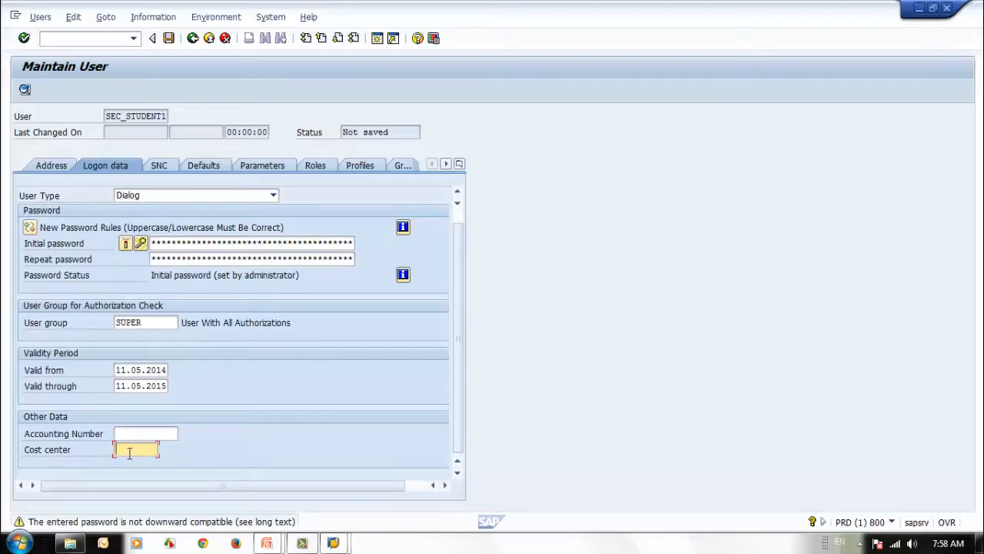
pyautogui.click(130, 432)
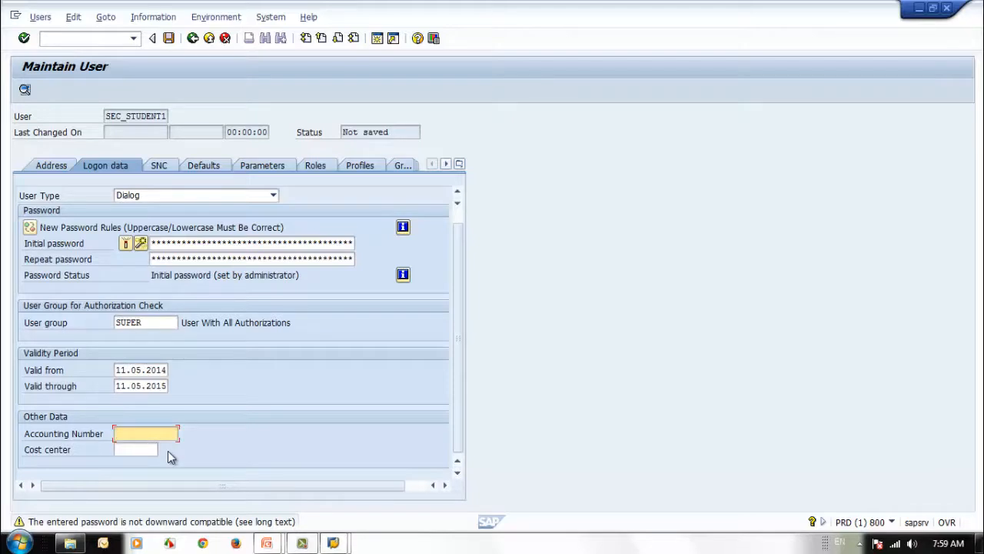
pyautogui.click(129, 453)
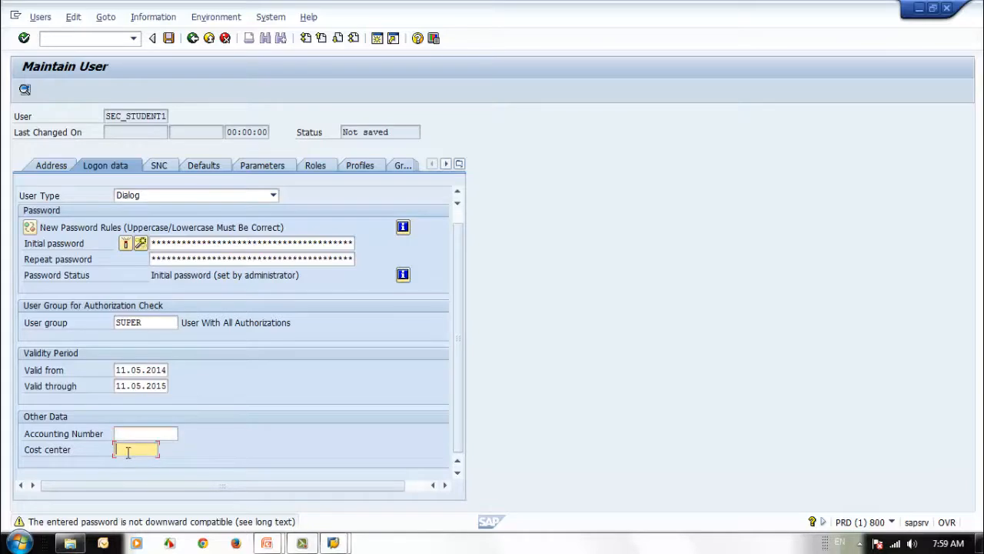
pyautogui.click(128, 435)
pyautogui.click(129, 450)
pyautogui.click(128, 436)
pyautogui.click(130, 450)
pyautogui.click(128, 433)
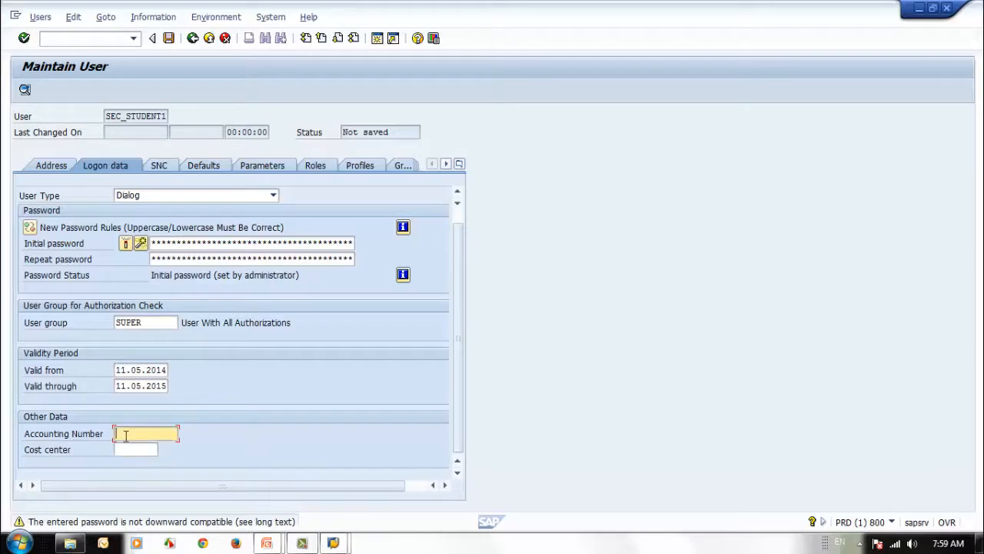
pyautogui.click(128, 450)
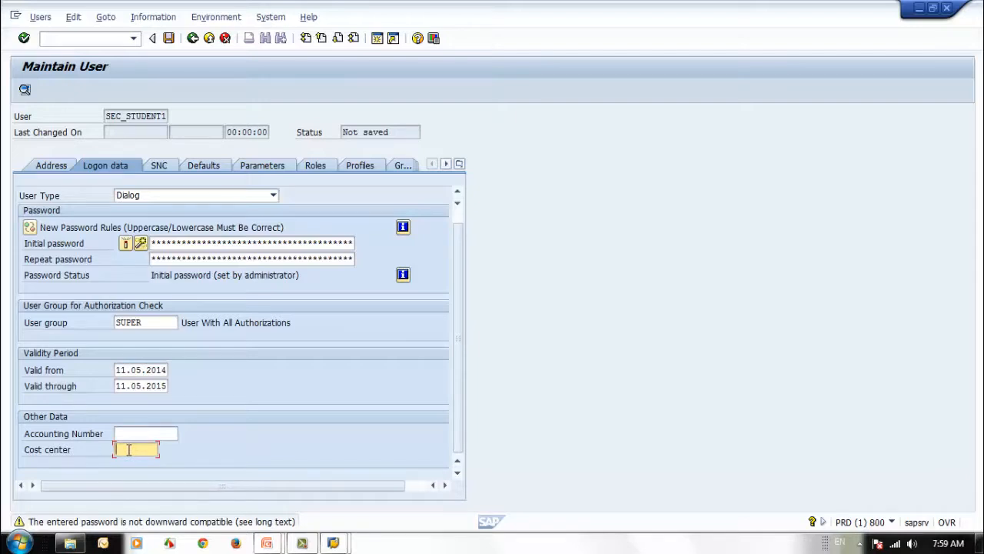
pyautogui.click(223, 196)
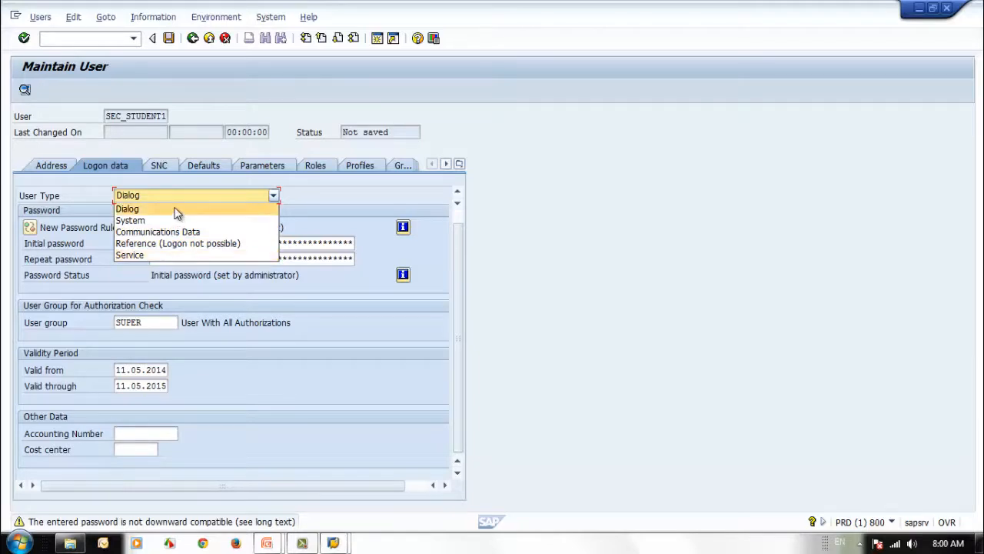
pyautogui.click(175, 209)
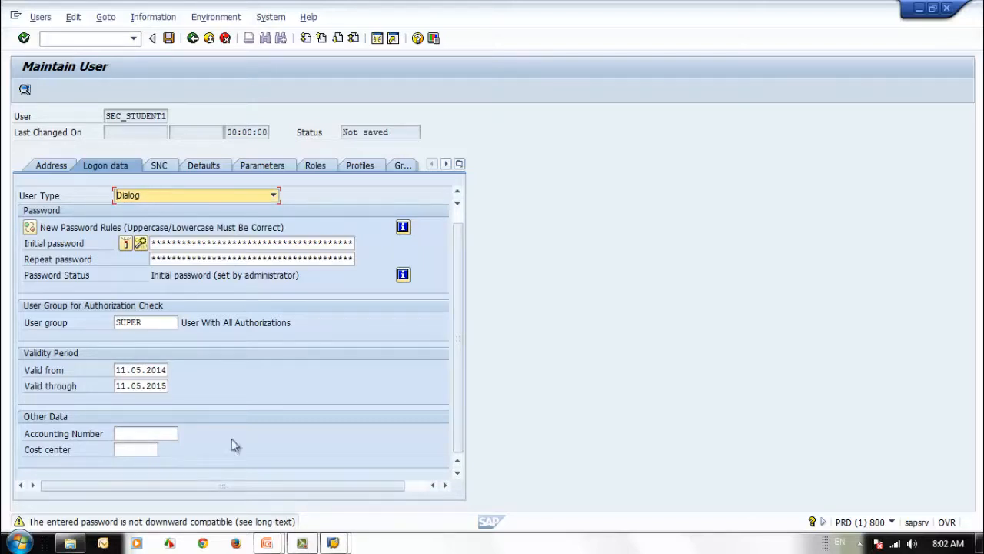
pyautogui.moveTo(269, 544)
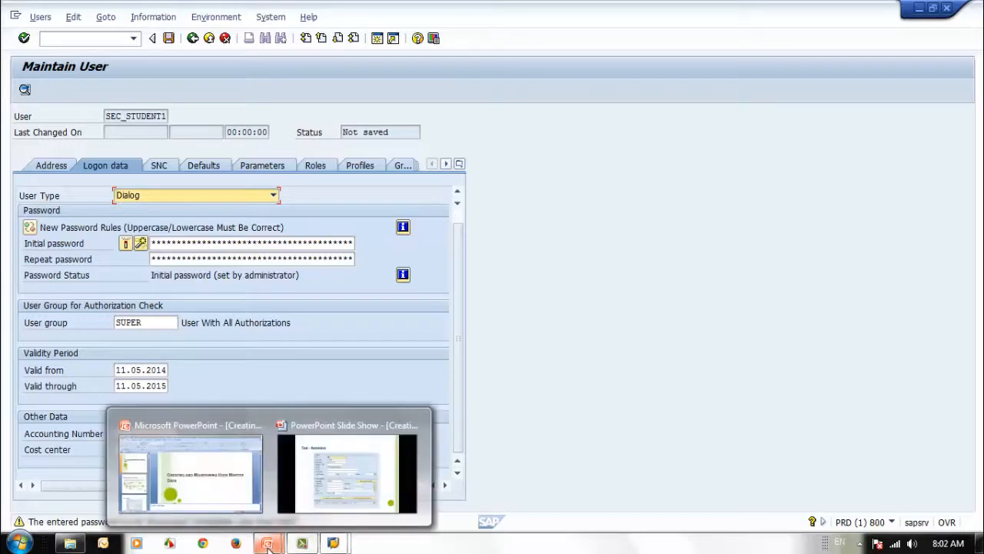
# Advance the slide show past Logon Data to the User Types slide, then switch back to SAP
pyautogui.click(356, 496)
pyautogui.click(347, 502)
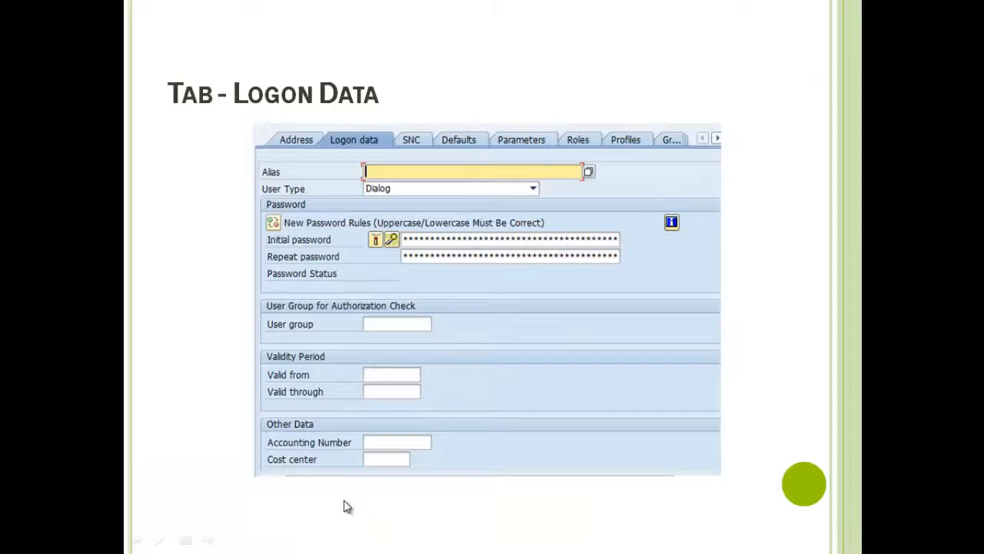
pyautogui.click(345, 501)
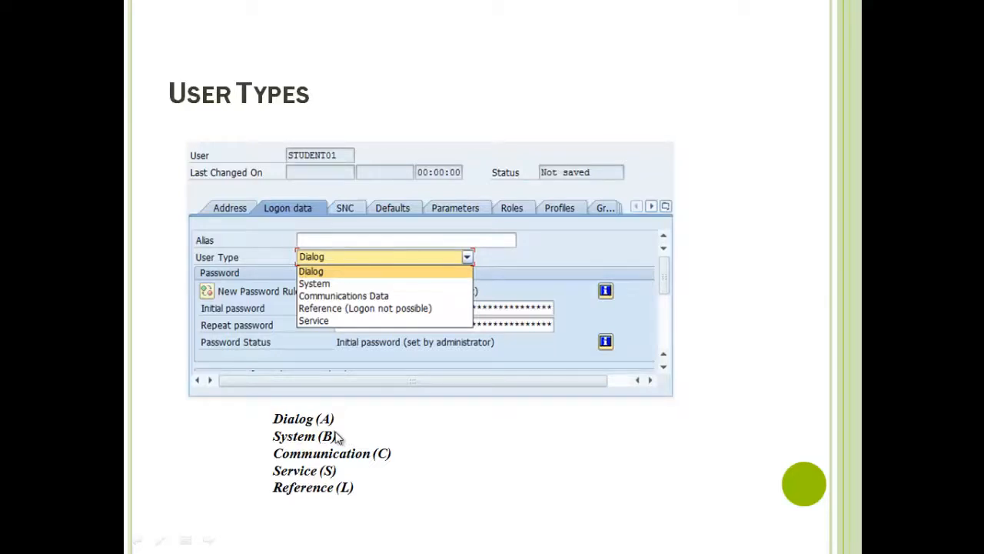
pyautogui.hotkey('alt', 'Tab')
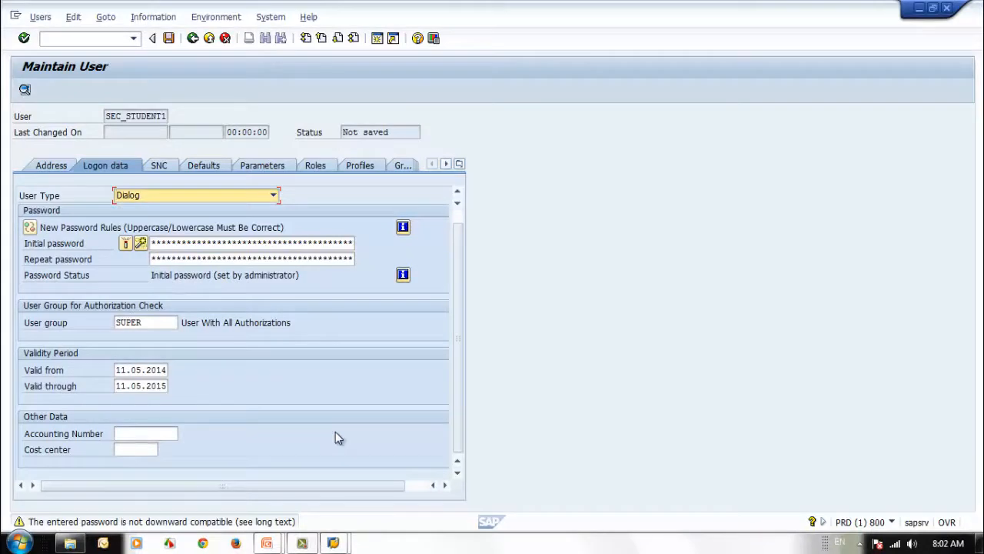
# Open a second session beside Maintain User and start the SE16 Data Browser
pyautogui.click(377, 38)
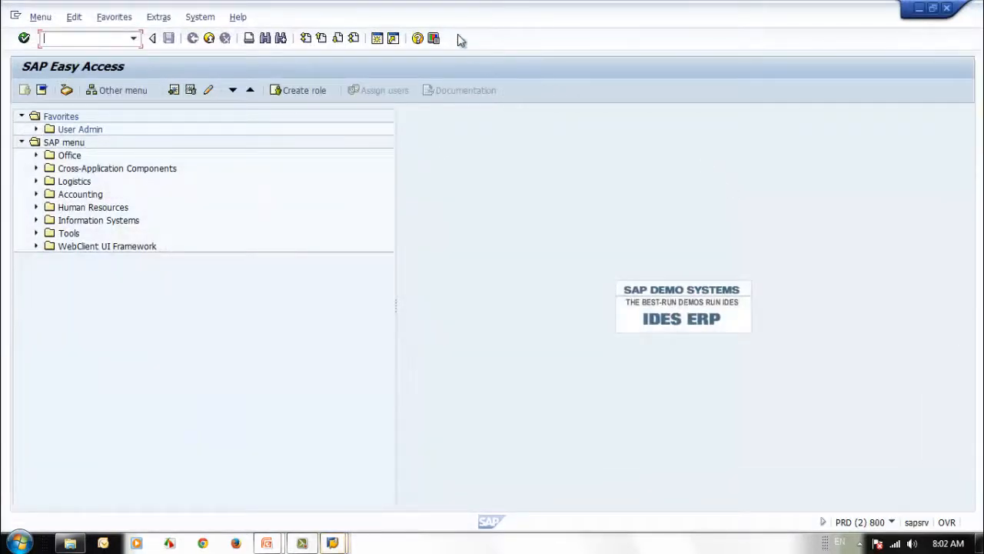
pyautogui.doubleClick(529, 20)
pyautogui.moveTo(532, 57); pyautogui.dragTo(615, 58)
pyautogui.write('se16')
pyautogui.press('Return')
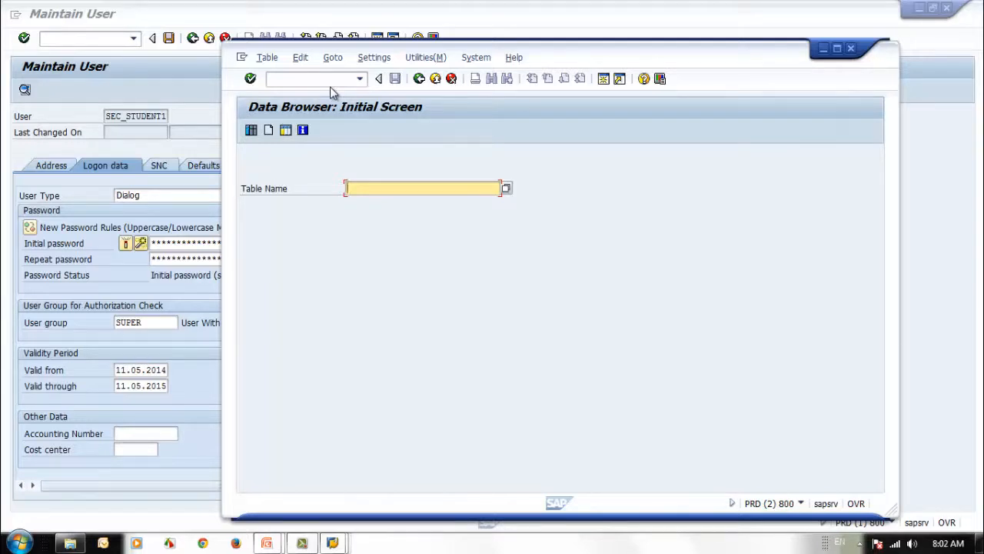
# List USR02 entries for users matching SEC_*, note user type A, then go back to selection
pyautogui.write('usr01')
pyautogui.press('BackSpace')
pyautogui.write('2')
pyautogui.press('Return')
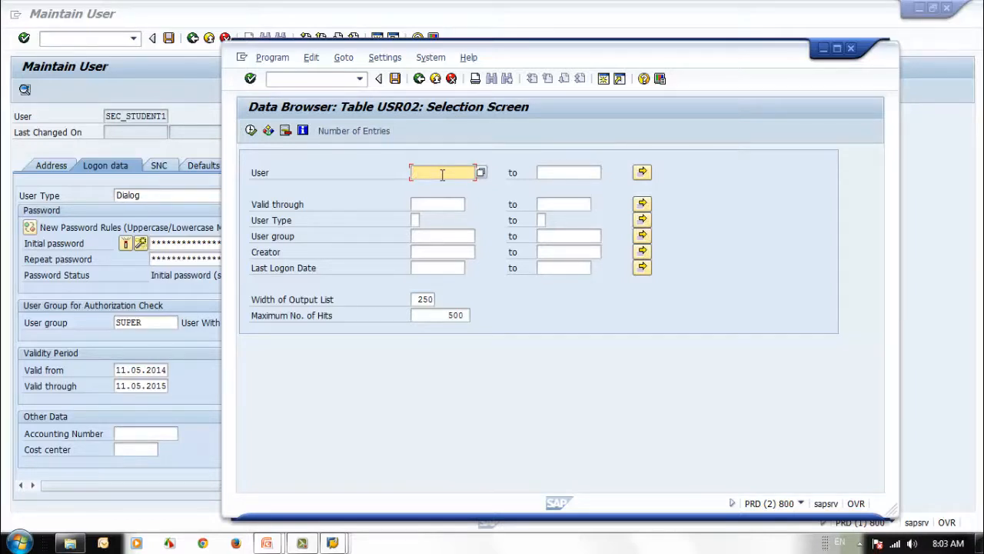
pyautogui.write('sec_*')
pyautogui.click(250, 131)
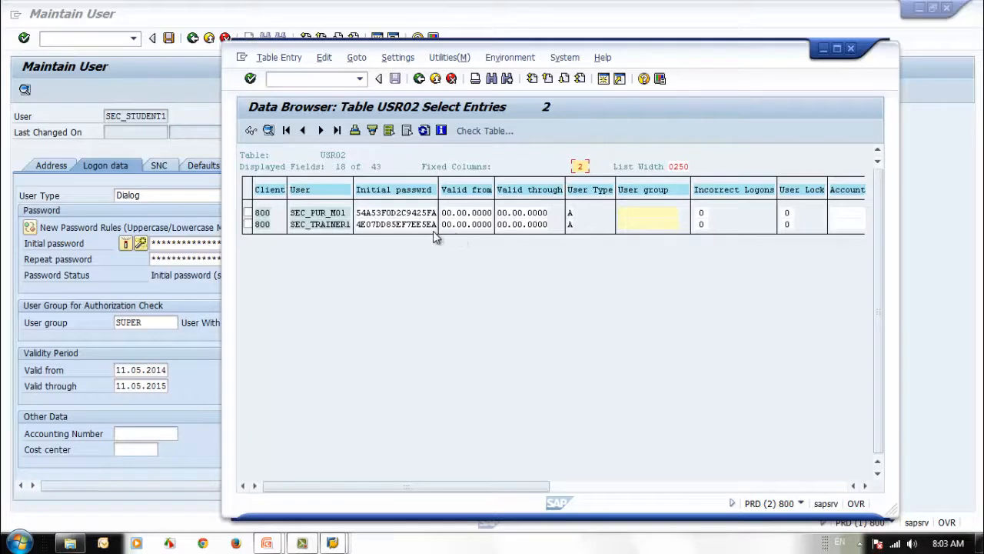
pyautogui.click(572, 227)
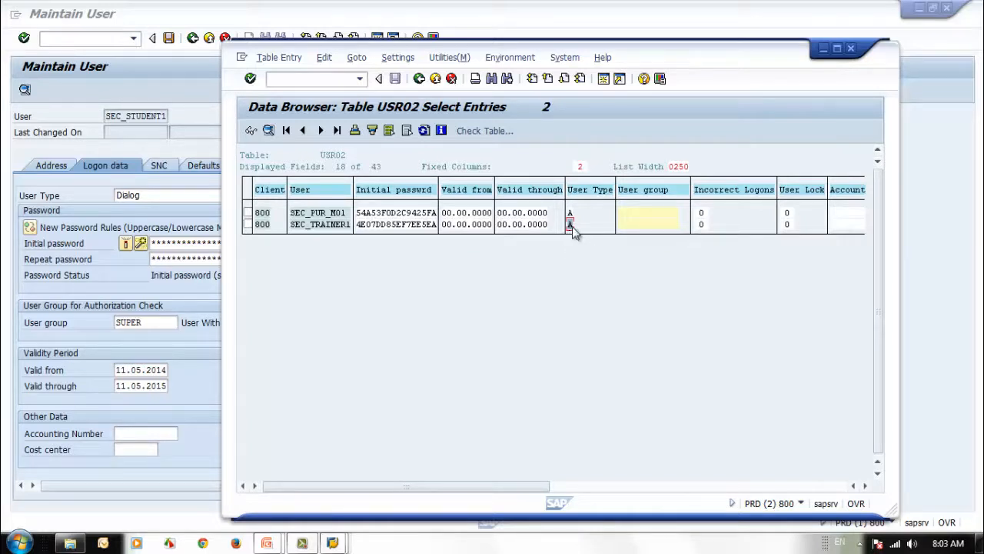
pyautogui.click(419, 79)
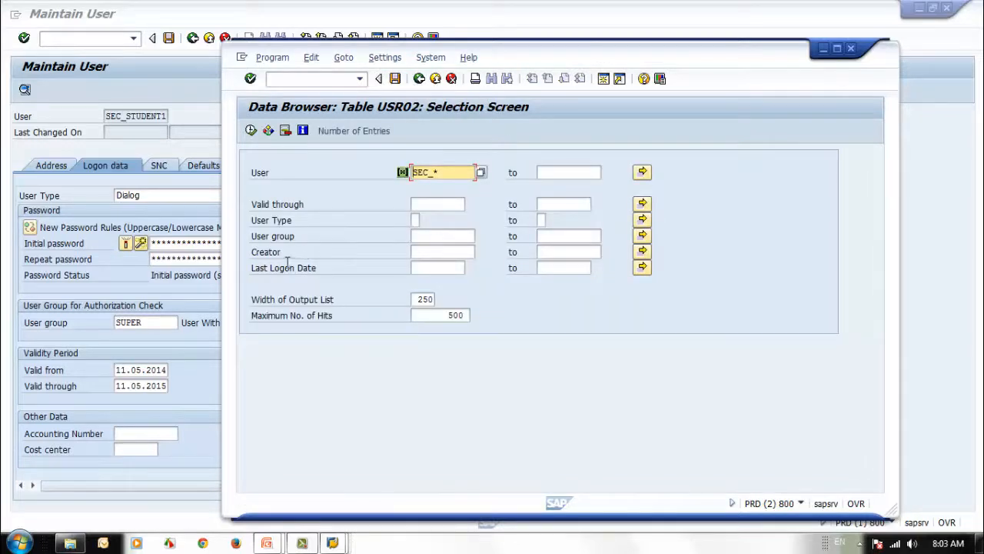
# Display the user type value help listing A, B, C, L and S, then return to SEC_STUDENT1
pyautogui.click(416, 220)
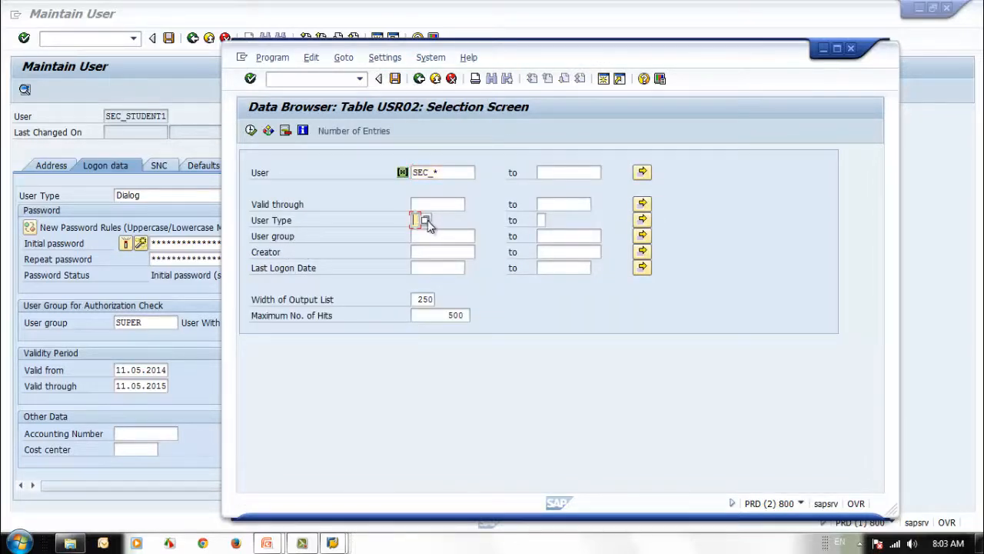
pyautogui.press('F4')
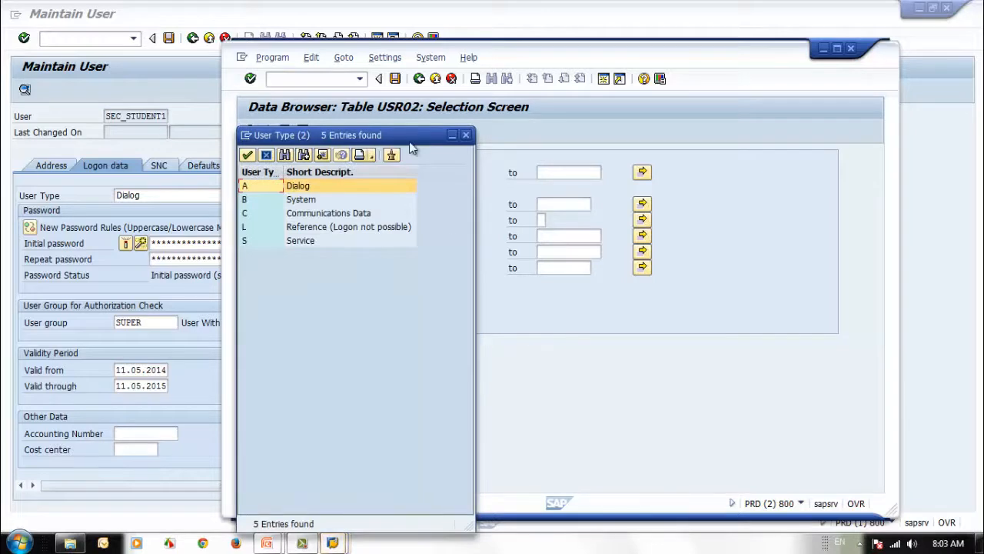
pyautogui.moveTo(411, 143); pyautogui.dragTo(584, 134)
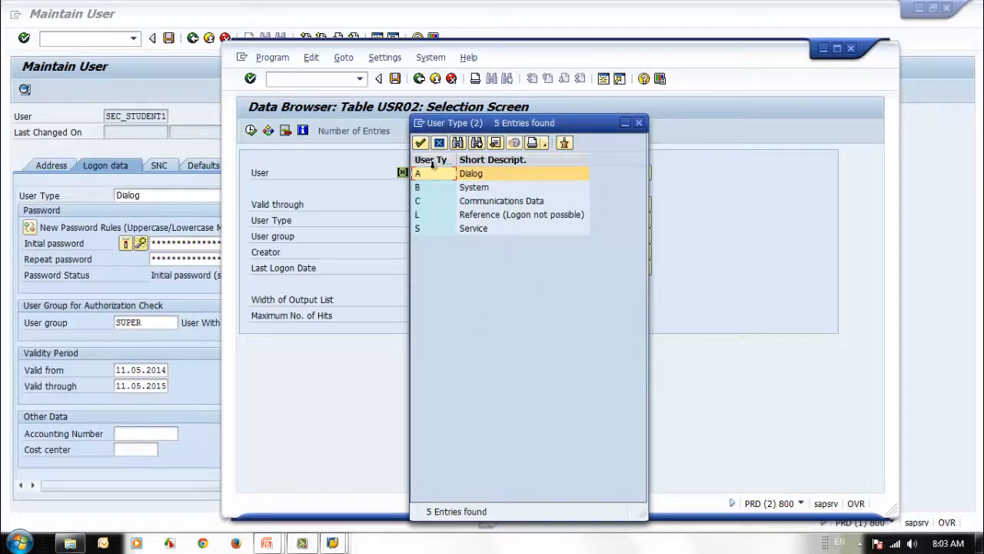
pyautogui.moveTo(456, 160); pyautogui.dragTo(480, 163)
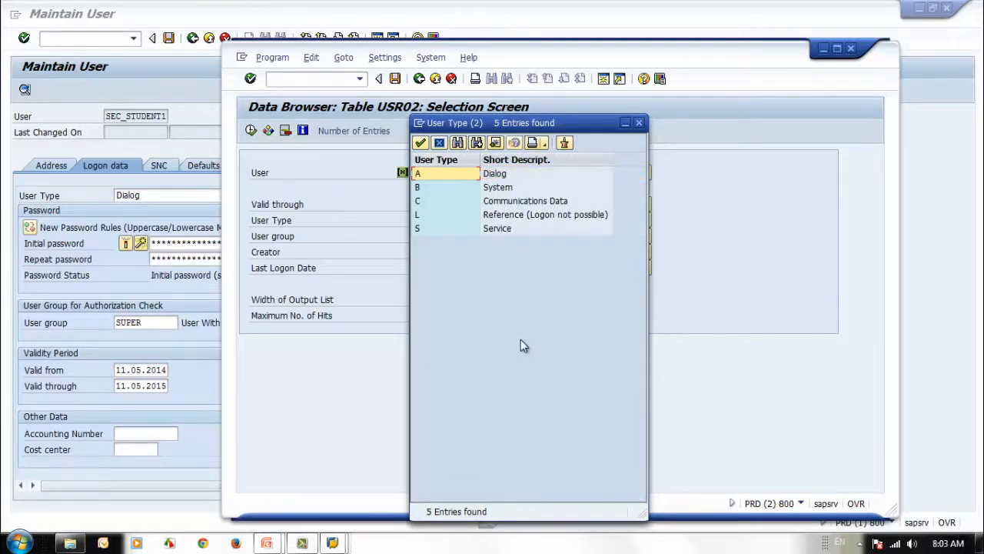
pyautogui.click(196, 440)
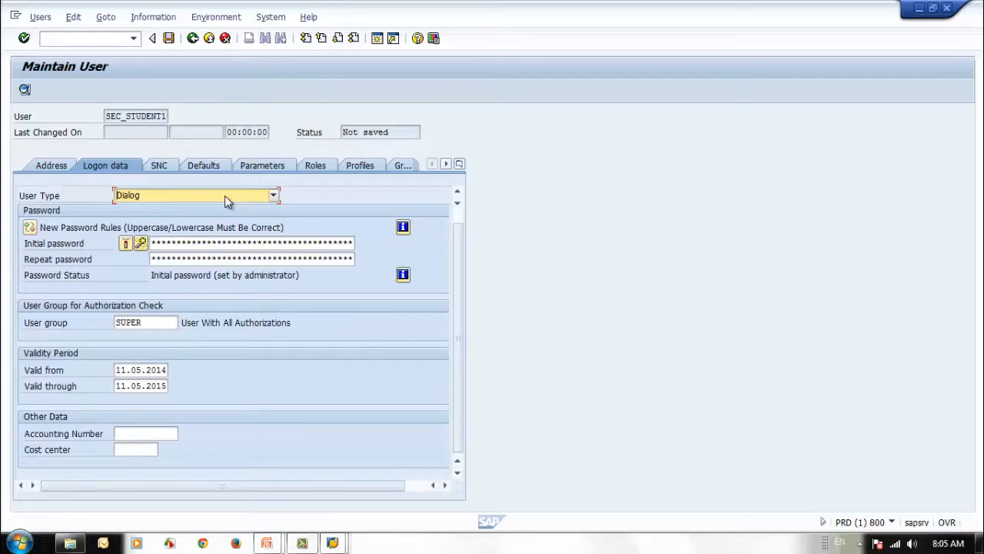
# Choose System in SEC_STUDENT1's User Type dropdown on the Logon data tab
pyautogui.click(224, 196)
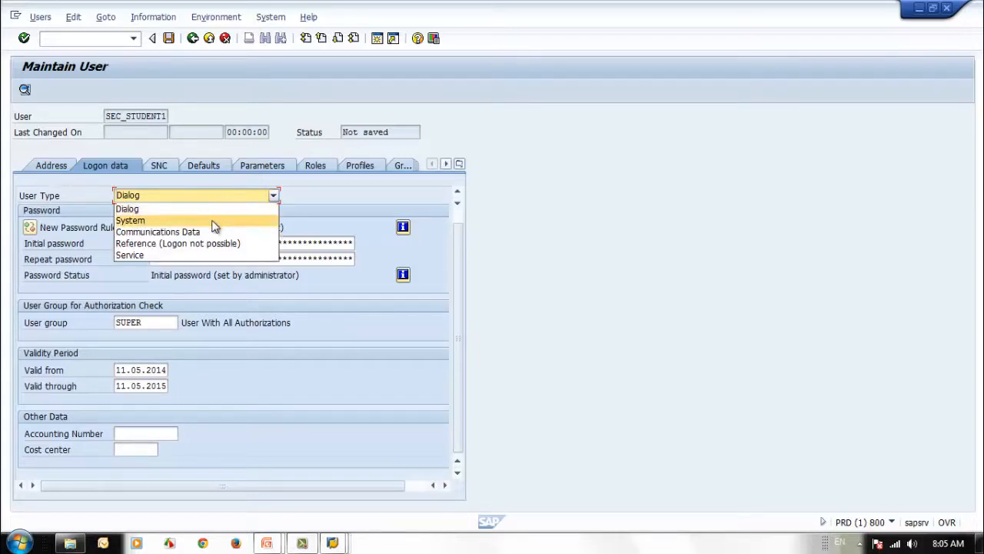
pyautogui.click(213, 220)
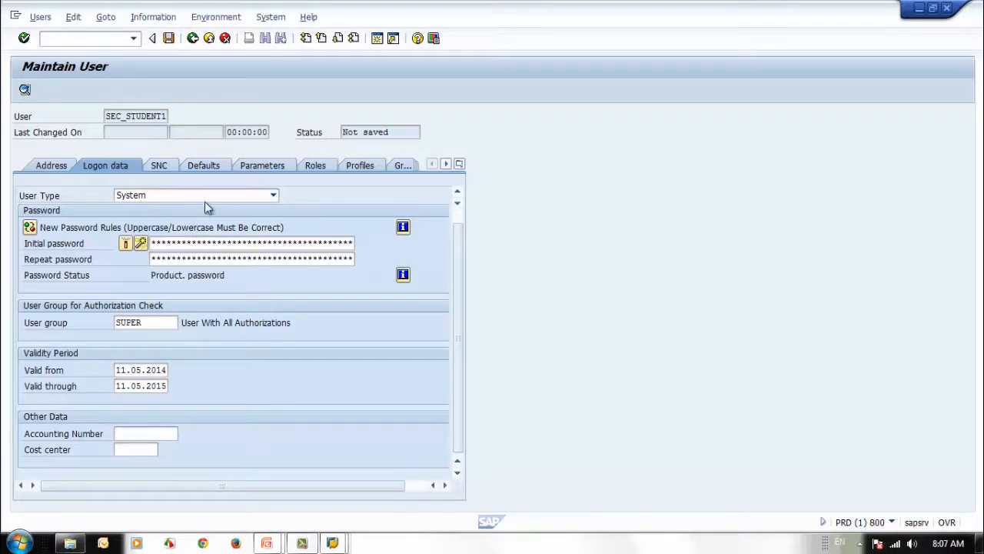
pyautogui.click(255, 199)
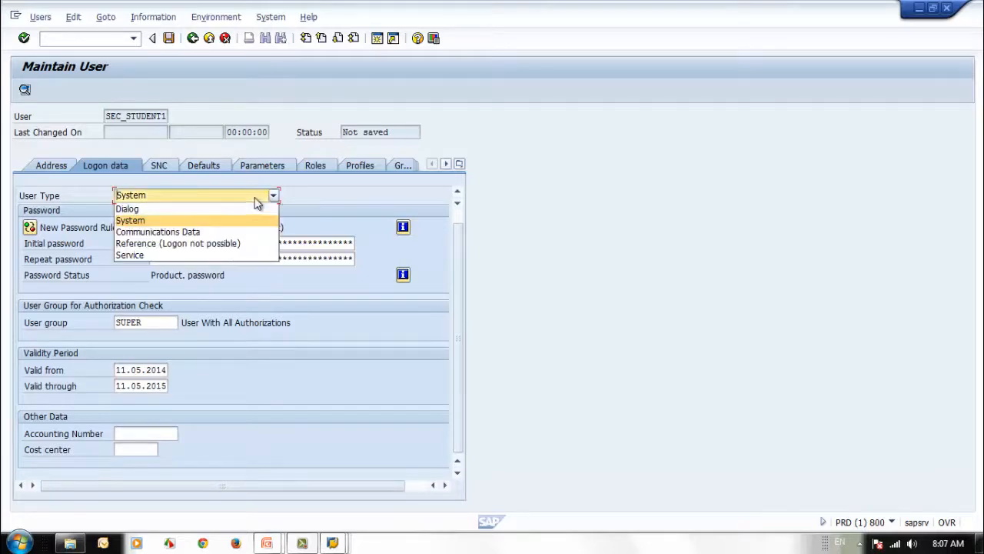
pyautogui.click(173, 220)
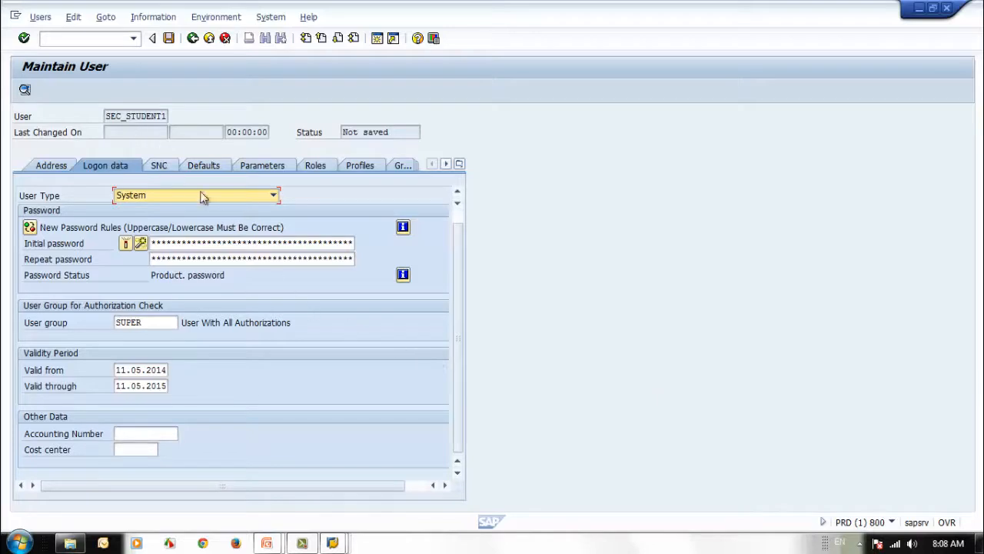
# Pick Dialog again from SEC_STUDENT1's User Type list
pyautogui.click(241, 197)
pyautogui.click(219, 209)
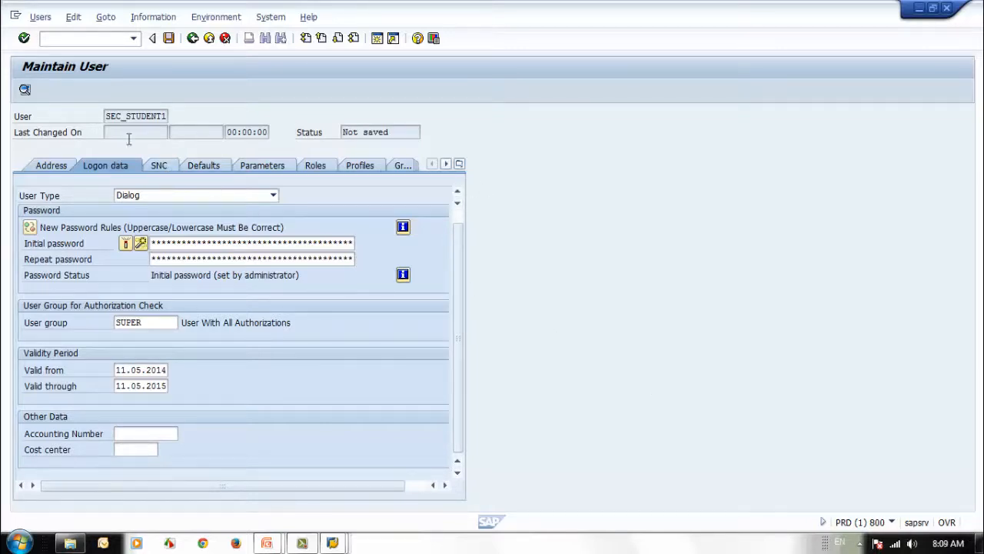
# Switch SEC_STUDENT1 to user type System, touch the initial password field, then bring up blank Paint
pyautogui.click(184, 197)
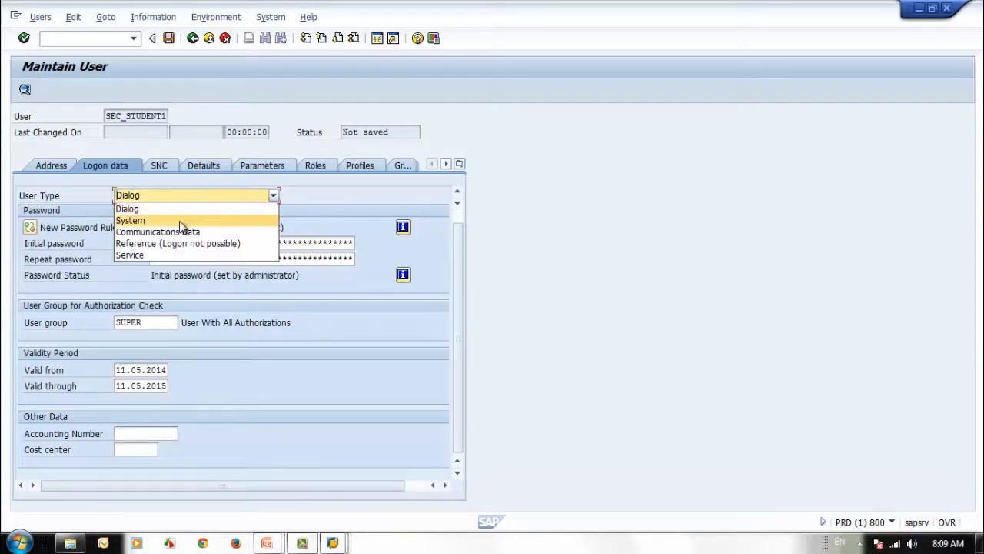
pyautogui.click(154, 217)
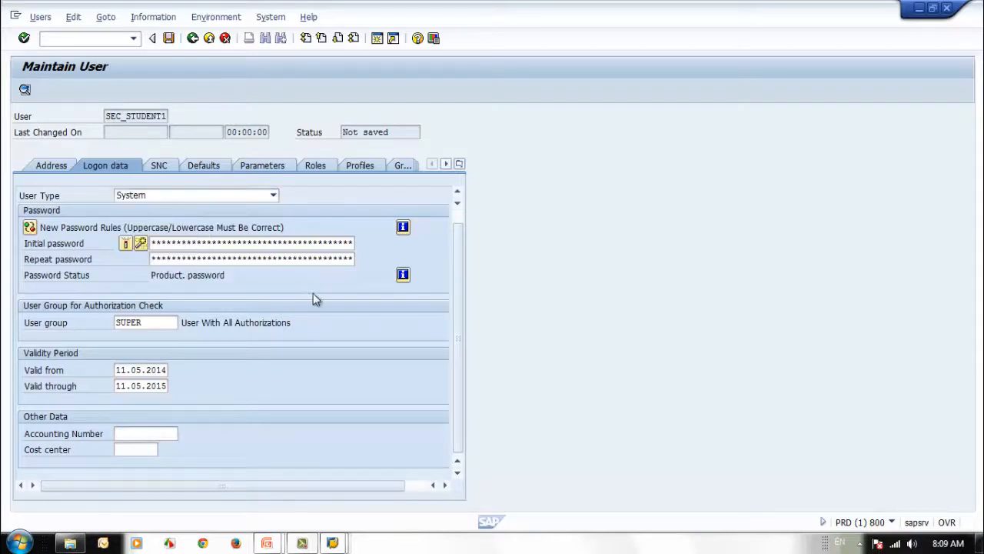
pyautogui.click(233, 242)
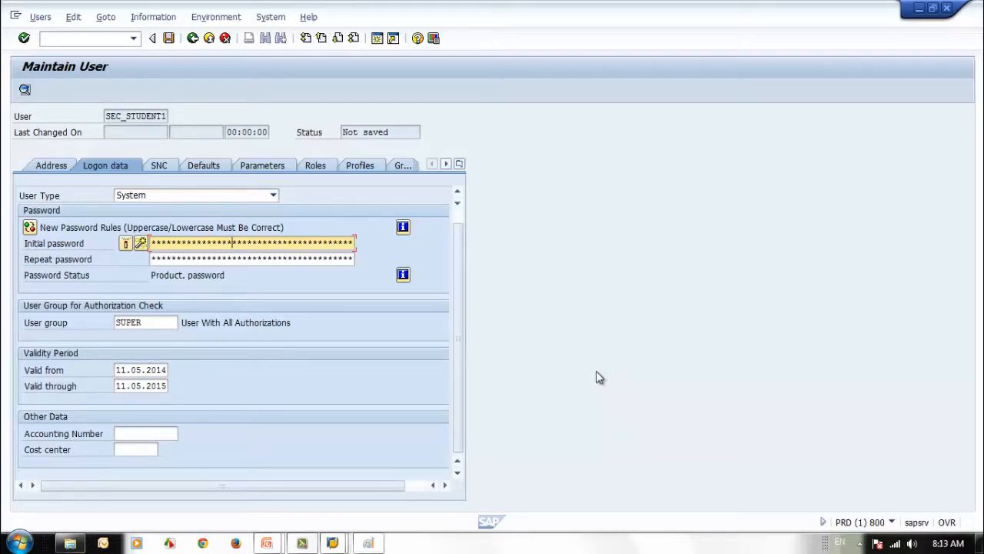
pyautogui.click(367, 542)
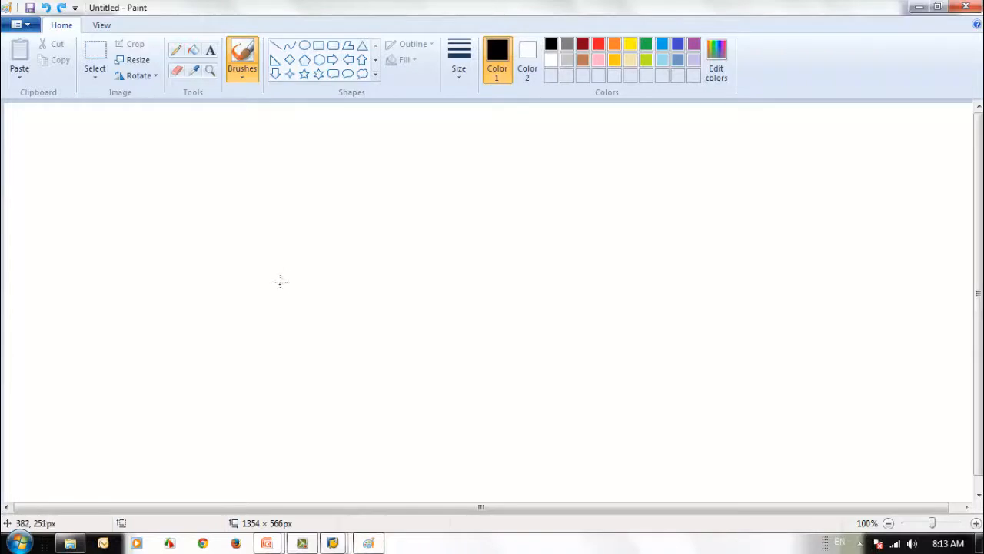
# Finish the PRD box and draw a new box labelled A, undoing a mistaken D
pyautogui.moveTo(279, 270)
pyautogui.mouseDown()
pyautogui.moveTo(281, 297)
pyautogui.moveTo(280, 268)
pyautogui.moveTo(339, 268)
pyautogui.moveTo(352, 315)
pyautogui.moveTo(291, 317)
pyautogui.moveTo(285, 301)
pyautogui.moveTo(305, 291)
pyautogui.moveTo(310, 300)
pyautogui.moveTo(308, 288)
pyautogui.moveTo(320, 304)
pyautogui.moveTo(328, 291)
pyautogui.moveTo(332, 303)
pyautogui.mouseUp()
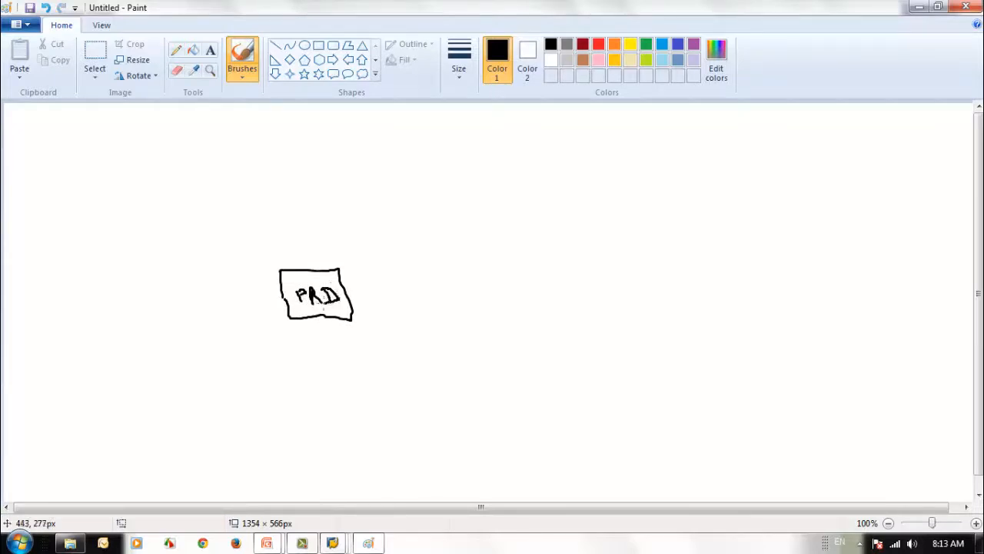
pyautogui.moveTo(103, 174); pyautogui.dragTo(107, 228)
pyautogui.moveTo(106, 174)
pyautogui.mouseDown()
pyautogui.moveTo(188, 192)
pyautogui.moveTo(188, 239)
pyautogui.moveTo(110, 237)
pyautogui.mouseUp()
pyautogui.moveTo(136, 201)
pyautogui.mouseDown()
pyautogui.moveTo(139, 226)
pyautogui.moveTo(127, 226)
pyautogui.moveTo(158, 226)
pyautogui.mouseUp()
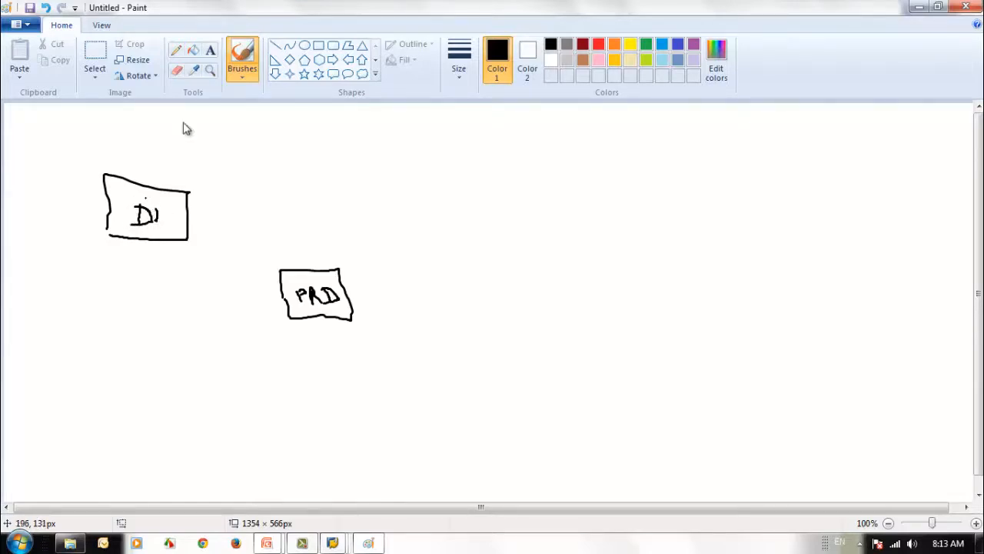
pyautogui.click(46, 7)
pyautogui.click(46, 7)
pyautogui.click(46, 8)
pyautogui.click(46, 7)
pyautogui.click(46, 7)
pyautogui.moveTo(149, 199)
pyautogui.mouseDown()
pyautogui.moveTo(138, 217)
pyautogui.moveTo(161, 218)
pyautogui.moveTo(158, 209)
pyautogui.mouseUp()
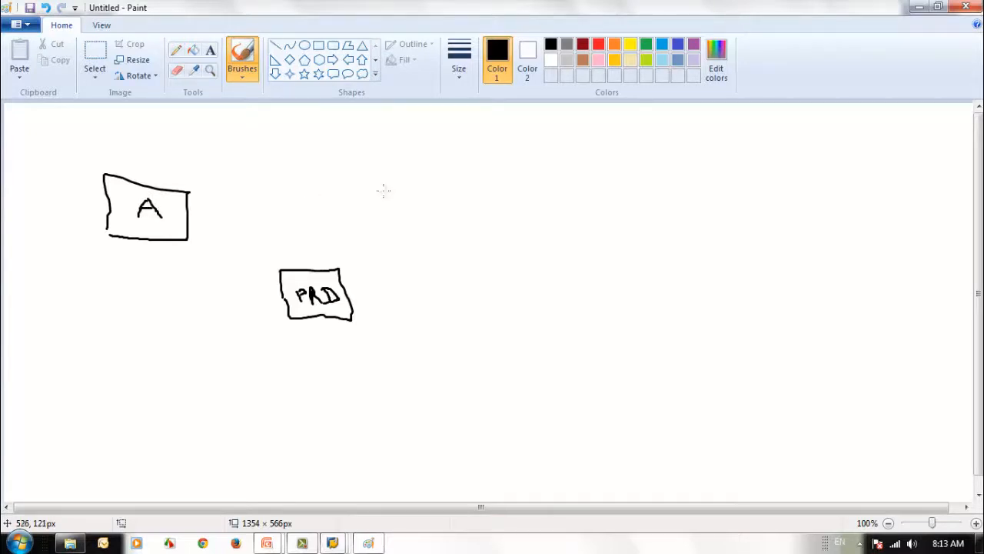
# Draw box B, an RFC-labelled arrow from A to B, and a curved arrow from B to PRD
pyautogui.moveTo(381, 174); pyautogui.dragTo(400, 238)
pyautogui.moveTo(379, 177)
pyautogui.mouseDown()
pyautogui.moveTo(449, 178)
pyautogui.moveTo(464, 232)
pyautogui.moveTo(396, 236)
pyautogui.mouseUp()
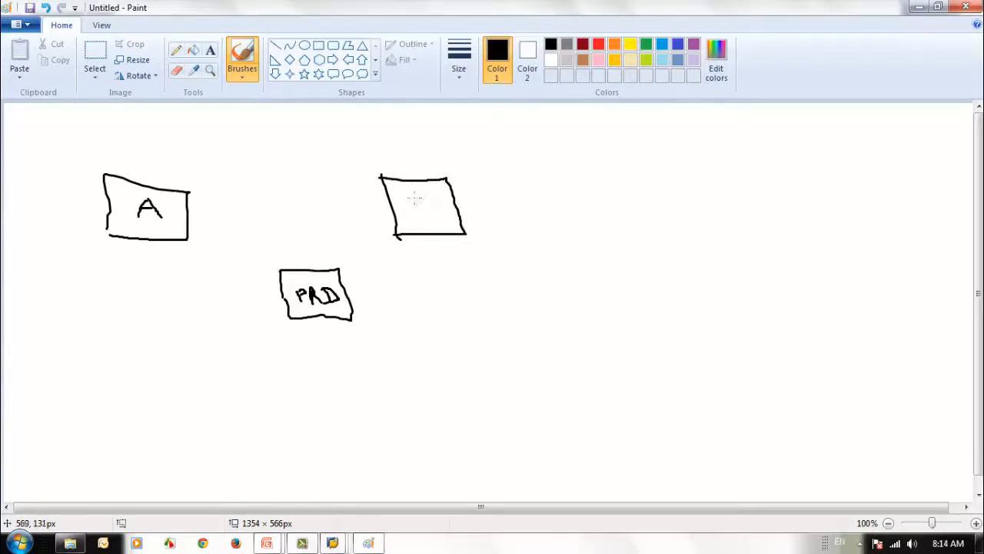
pyautogui.moveTo(414, 198)
pyautogui.mouseDown()
pyautogui.moveTo(420, 220)
pyautogui.moveTo(434, 207)
pyautogui.moveTo(439, 219)
pyautogui.moveTo(421, 223)
pyautogui.mouseUp()
pyautogui.moveTo(188, 210)
pyautogui.mouseDown()
pyautogui.moveTo(390, 201)
pyautogui.moveTo(378, 208)
pyautogui.mouseUp()
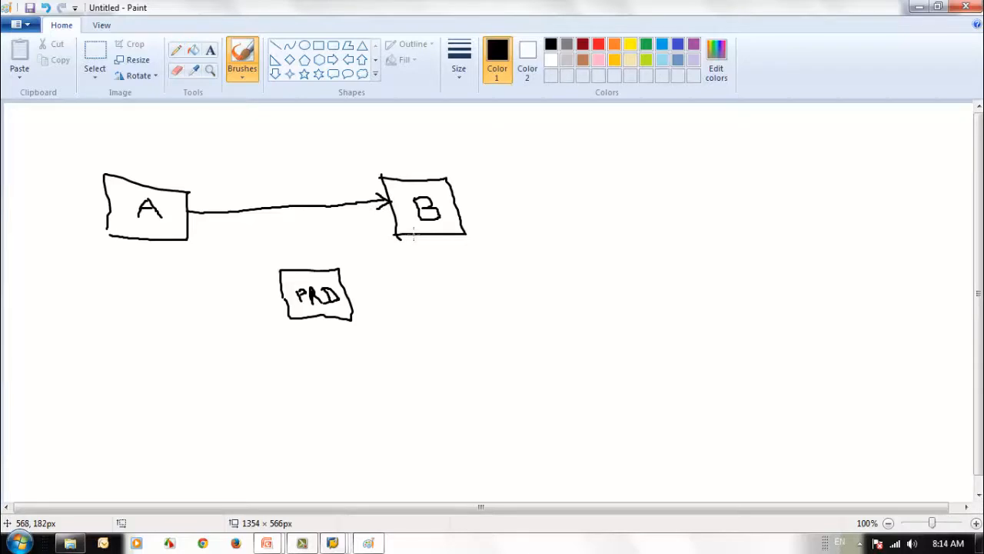
pyautogui.moveTo(419, 239)
pyautogui.mouseDown()
pyautogui.moveTo(415, 255)
pyautogui.moveTo(342, 289)
pyautogui.moveTo(366, 301)
pyautogui.mouseUp()
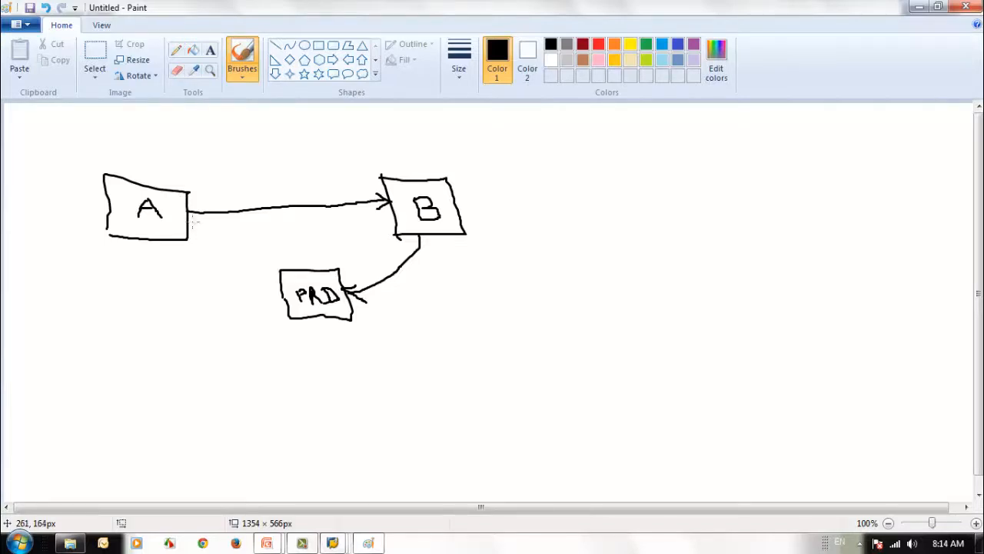
pyautogui.moveTo(253, 198)
pyautogui.mouseDown()
pyautogui.moveTo(255, 210)
pyautogui.moveTo(272, 208)
pyautogui.moveTo(290, 188)
pyautogui.moveTo(302, 205)
pyautogui.mouseUp()
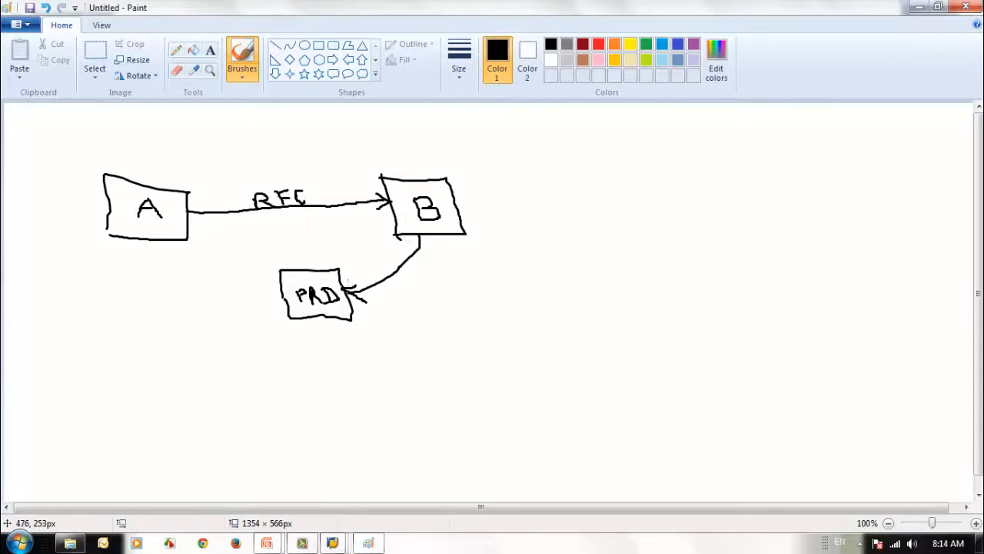
# Loop boxes A, B and PRD together, label the loop PRD, and minimize Paint
pyautogui.moveTo(388, 151)
pyautogui.mouseDown()
pyautogui.moveTo(208, 120)
pyautogui.moveTo(83, 169)
pyautogui.moveTo(86, 267)
pyautogui.moveTo(466, 352)
pyautogui.moveTo(454, 176)
pyautogui.moveTo(382, 149)
pyautogui.mouseUp()
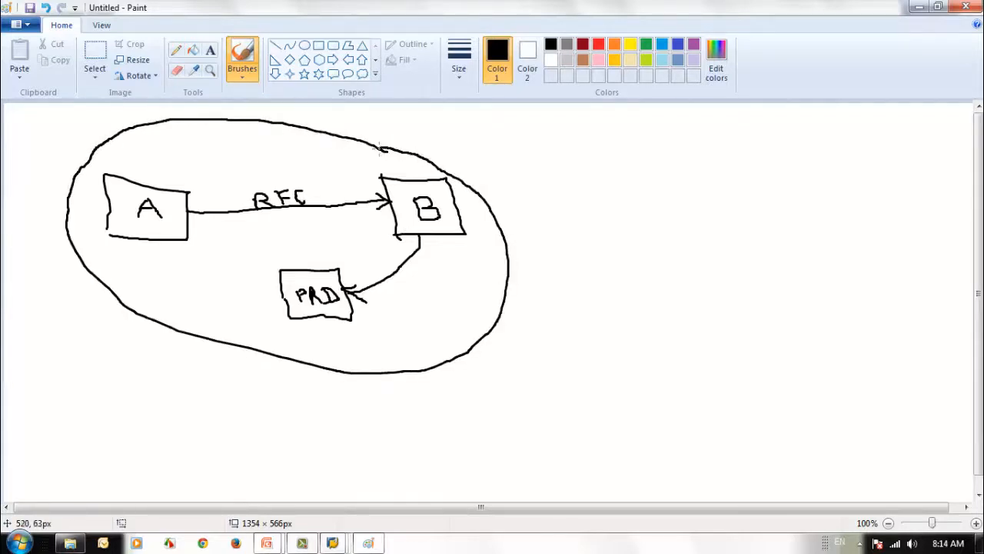
pyautogui.moveTo(480, 149)
pyautogui.mouseDown()
pyautogui.moveTo(501, 179)
pyautogui.moveTo(506, 158)
pyautogui.moveTo(492, 164)
pyautogui.moveTo(525, 171)
pyautogui.moveTo(526, 163)
pyautogui.moveTo(555, 178)
pyautogui.moveTo(575, 161)
pyautogui.moveTo(557, 178)
pyautogui.mouseUp()
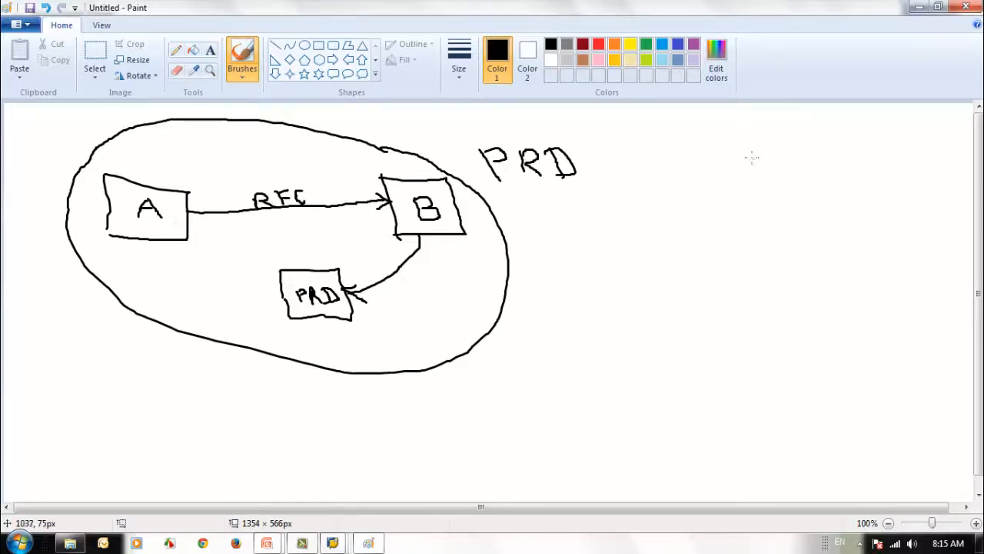
pyautogui.click(919, 7)
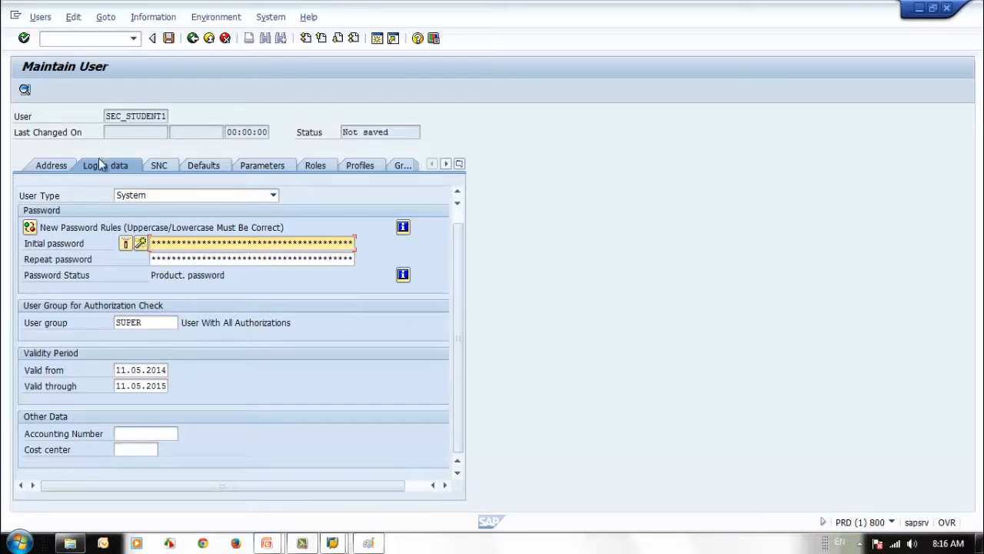
# Move through the password fields and change the user type from System to Communications Data
pyautogui.click(240, 260)
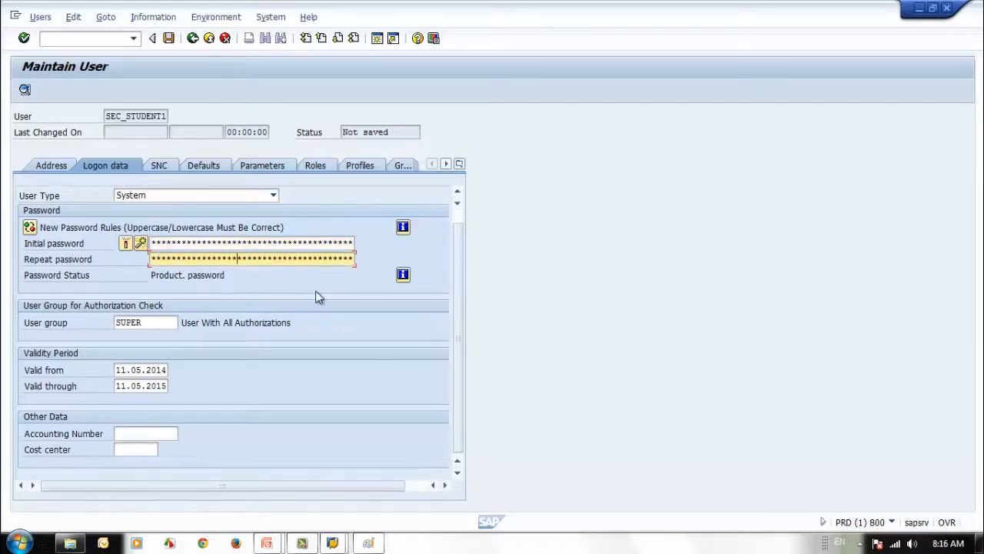
pyautogui.click(256, 243)
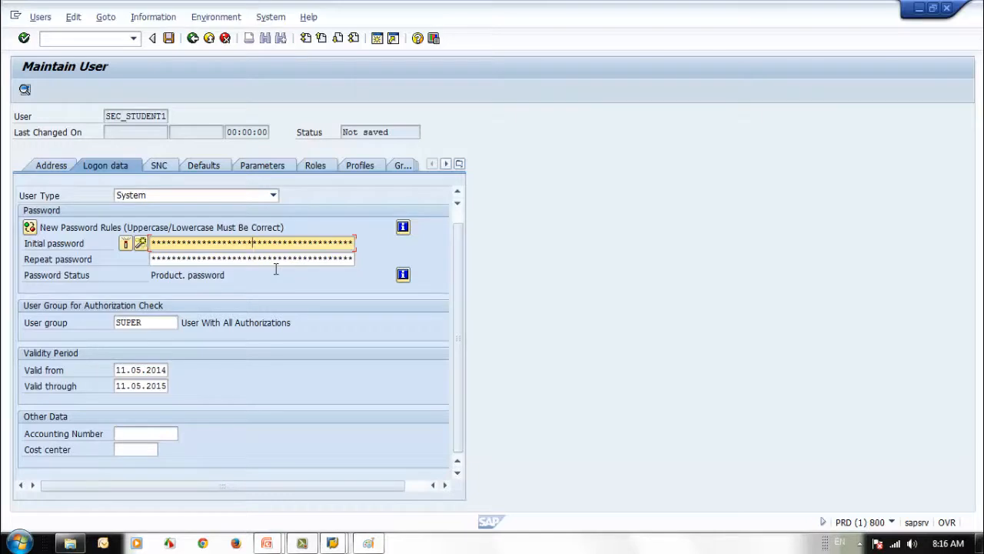
pyautogui.click(275, 262)
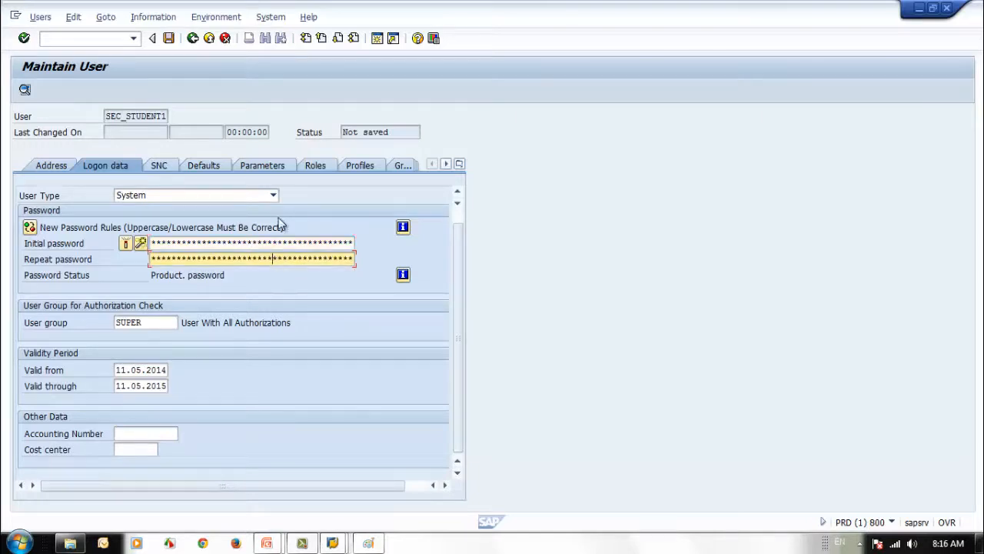
pyautogui.click(275, 196)
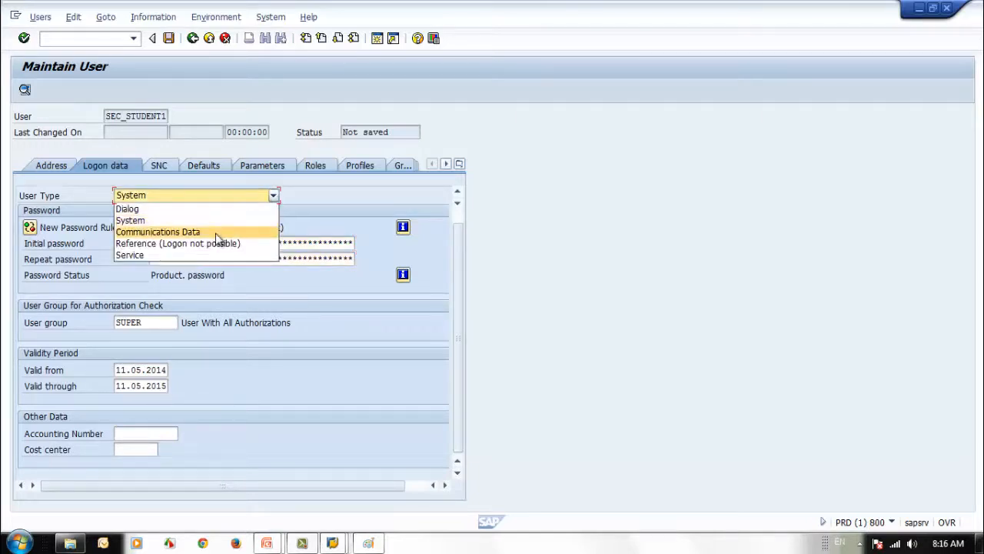
pyautogui.click(185, 232)
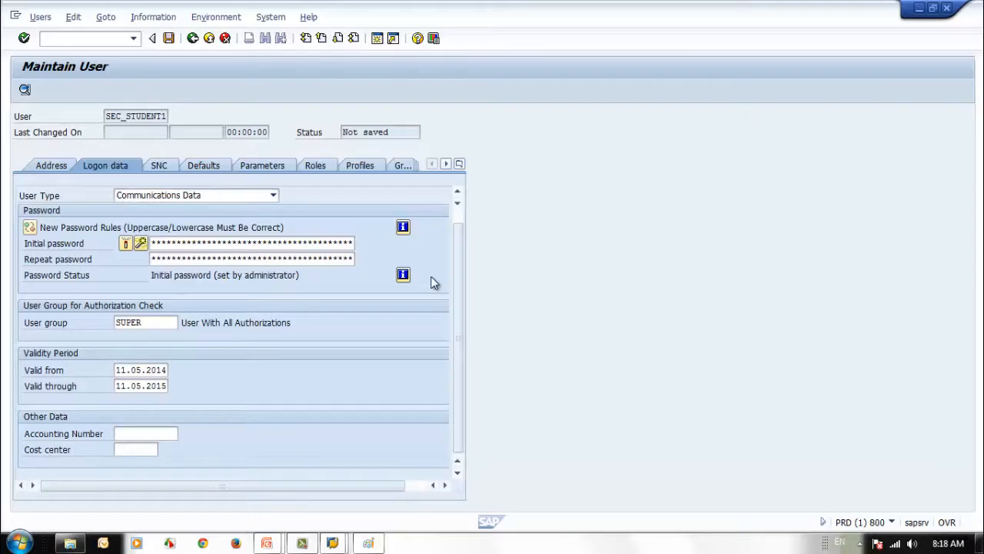
# Back in Paint, draw two rectangles side by side on the canvas
pyautogui.click(368, 543)
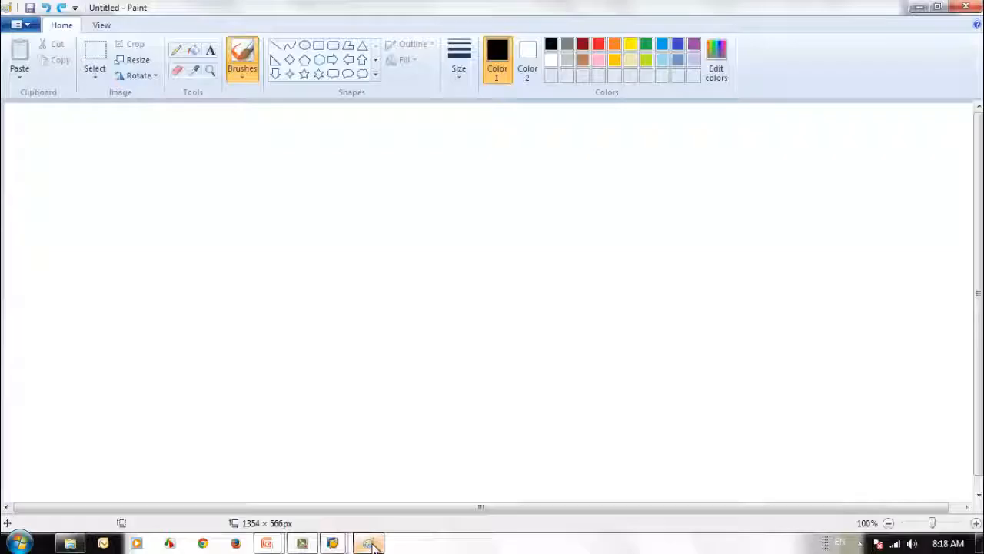
pyautogui.click(318, 46)
pyautogui.moveTo(219, 205); pyautogui.dragTo(324, 267)
pyautogui.moveTo(498, 205); pyautogui.dragTo(621, 279)
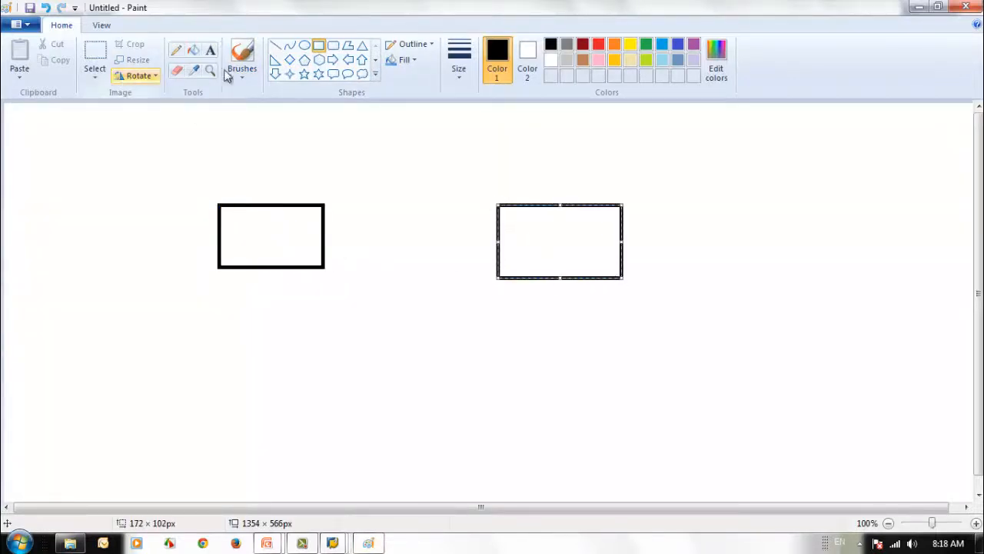
# Label the left rectangle 'PRD' and the right rectangle 'External'
pyautogui.click(210, 50)
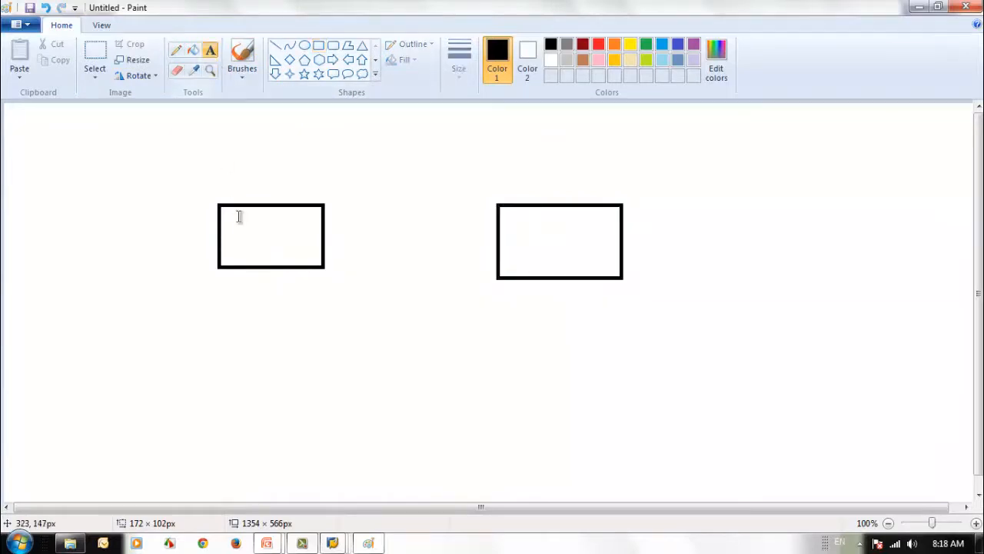
pyautogui.click(245, 236)
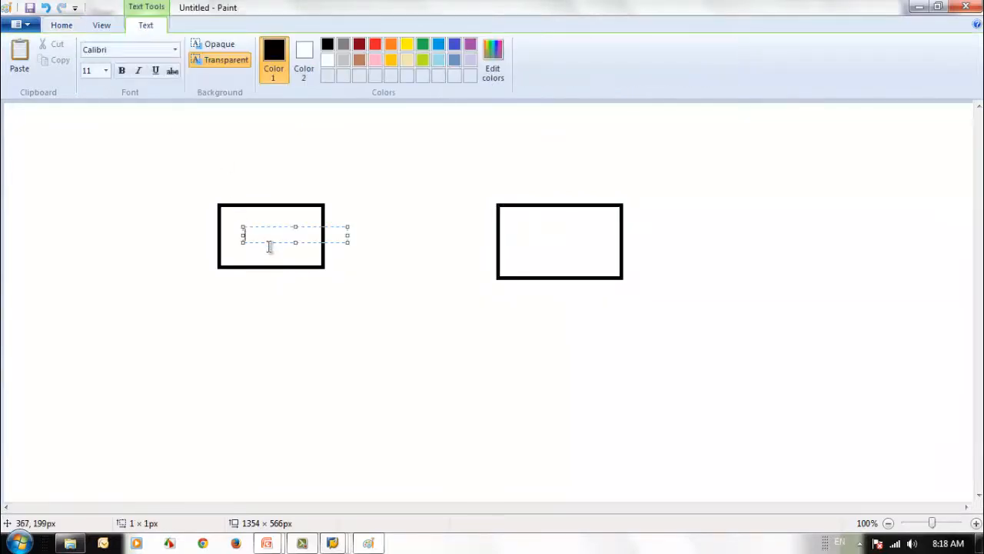
pyautogui.write('PRD')
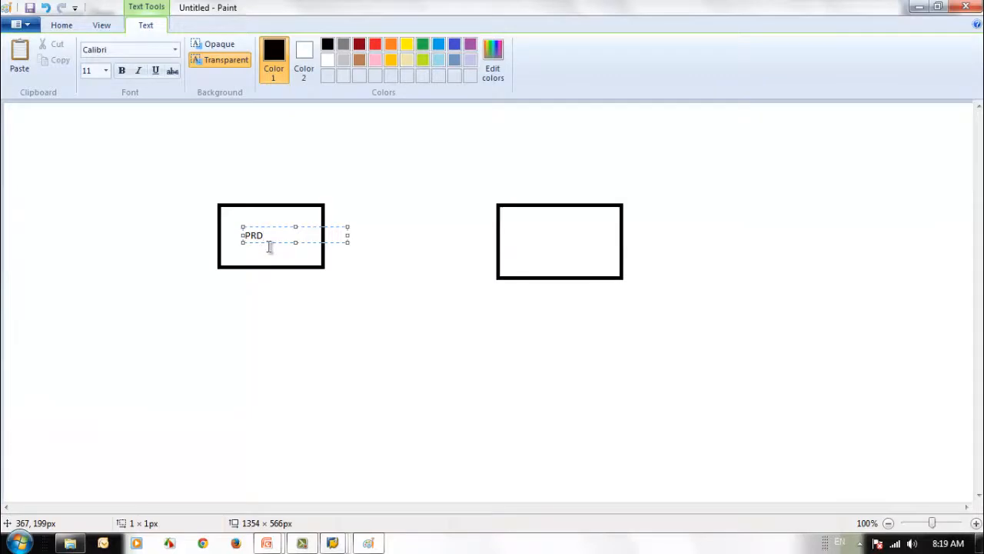
pyautogui.click(359, 275)
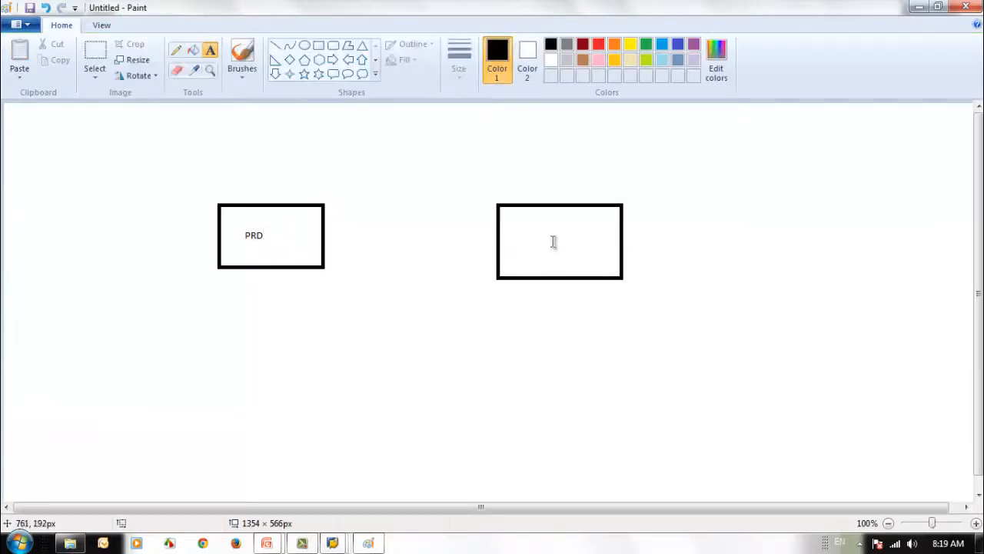
pyautogui.click(517, 223)
pyautogui.write('Ex')
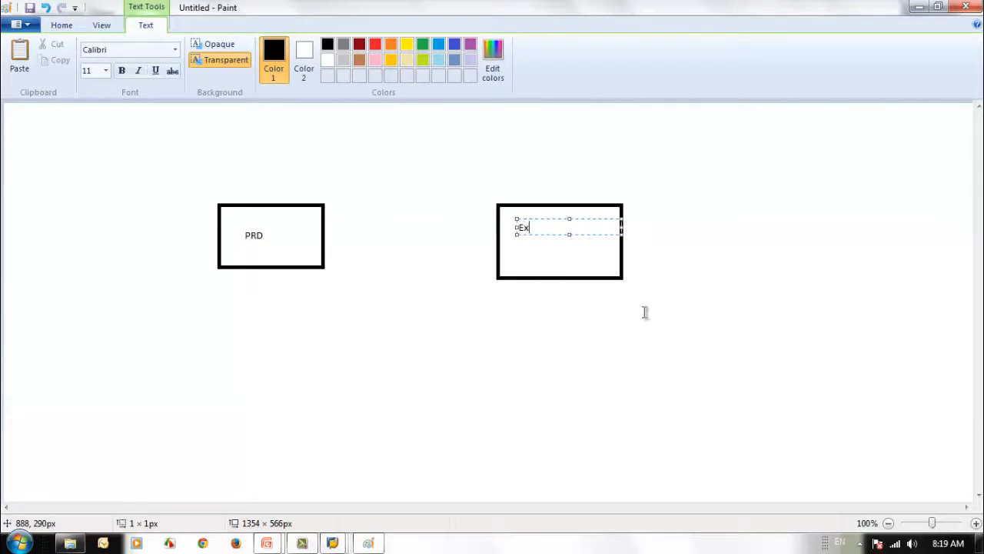
pyautogui.write('ternal')
pyautogui.click(644, 410)
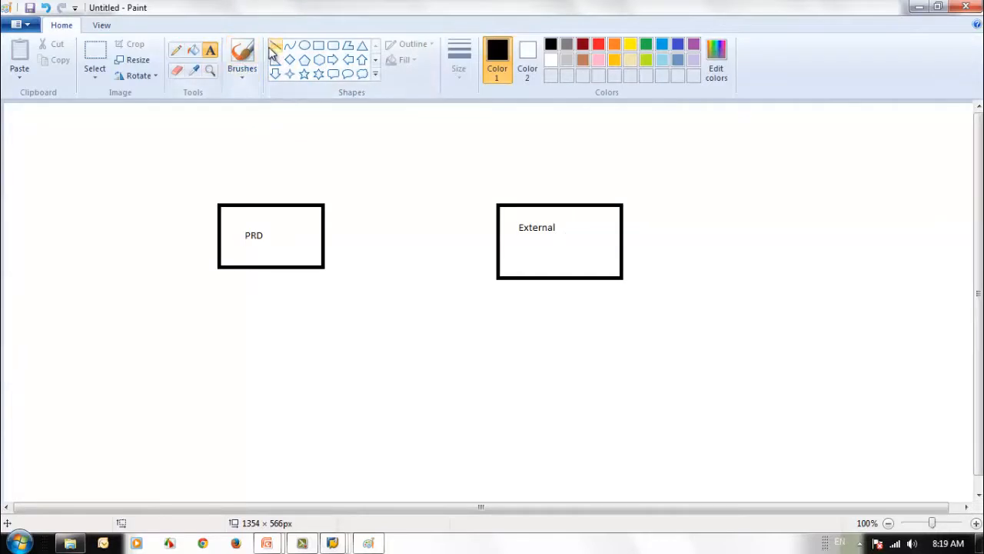
pyautogui.click(244, 65)
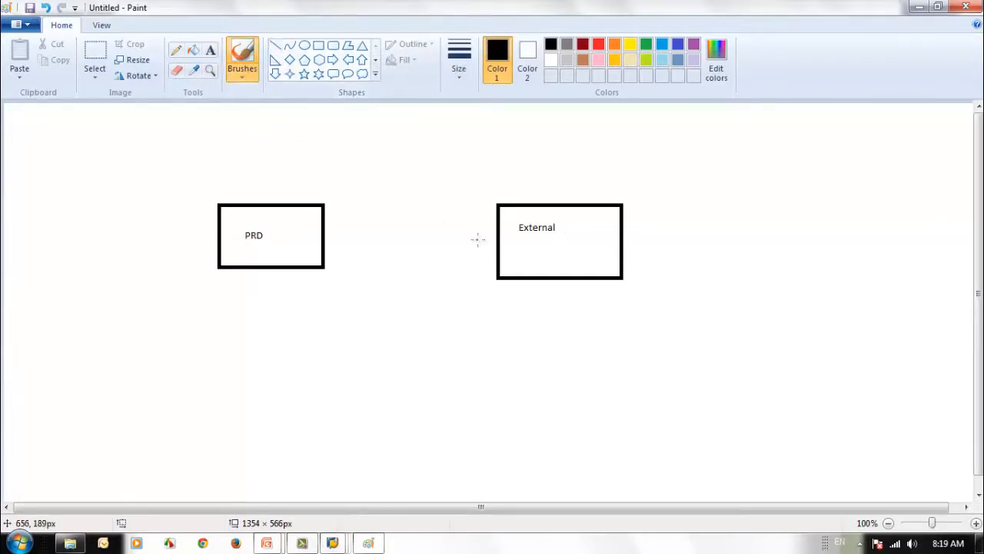
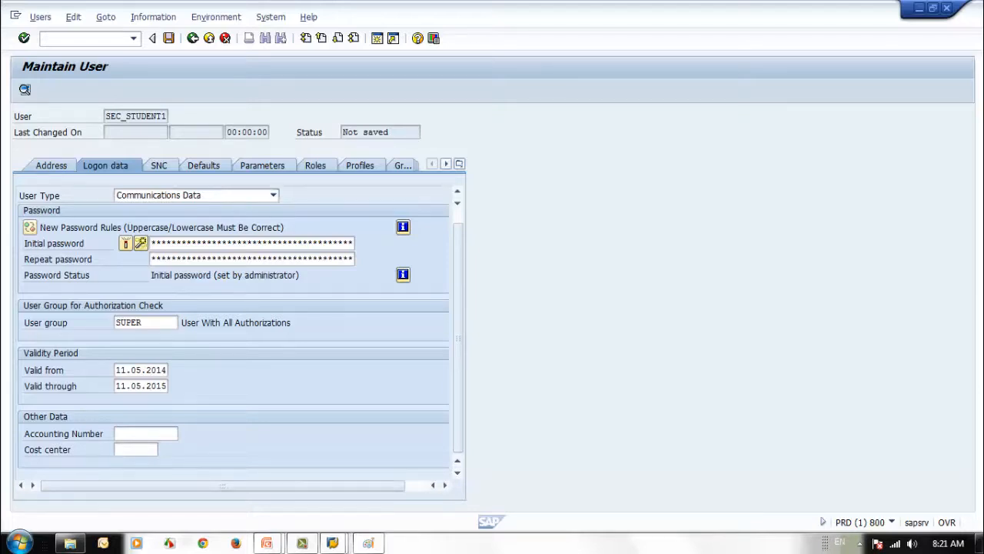
# After a brief look at the PRD/External RFC diagram, set the user type to Reference (Logon not possible)
pyautogui.click(368, 542)
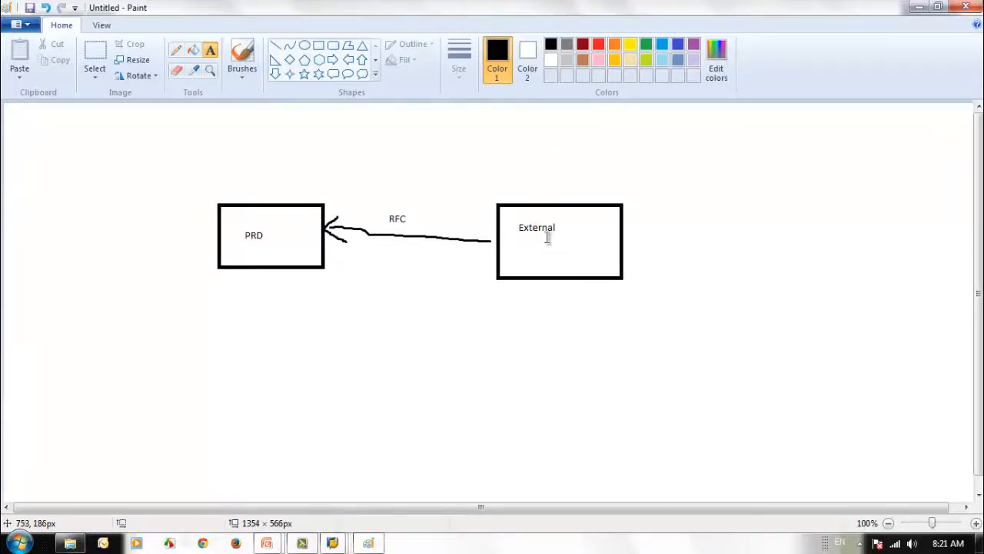
pyautogui.click(920, 7)
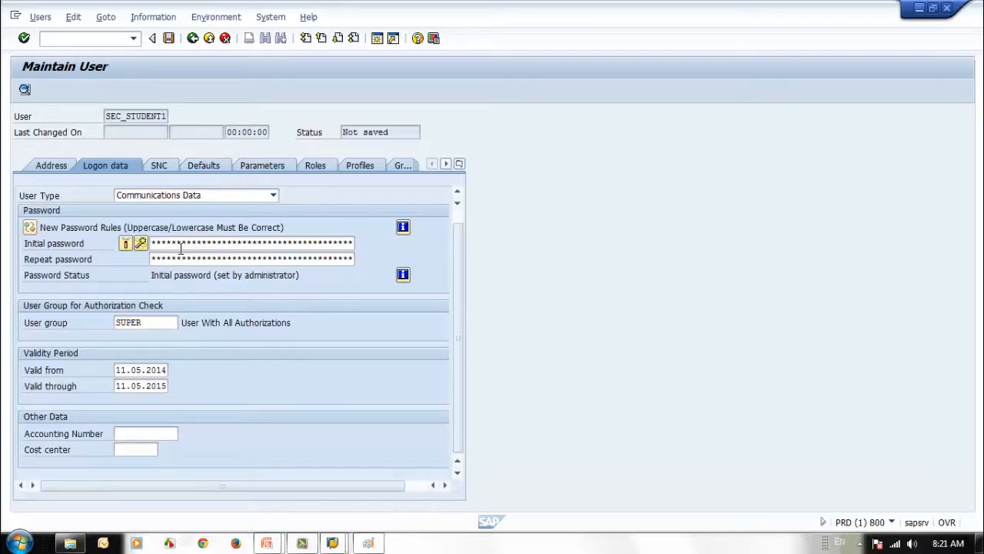
pyautogui.click(273, 196)
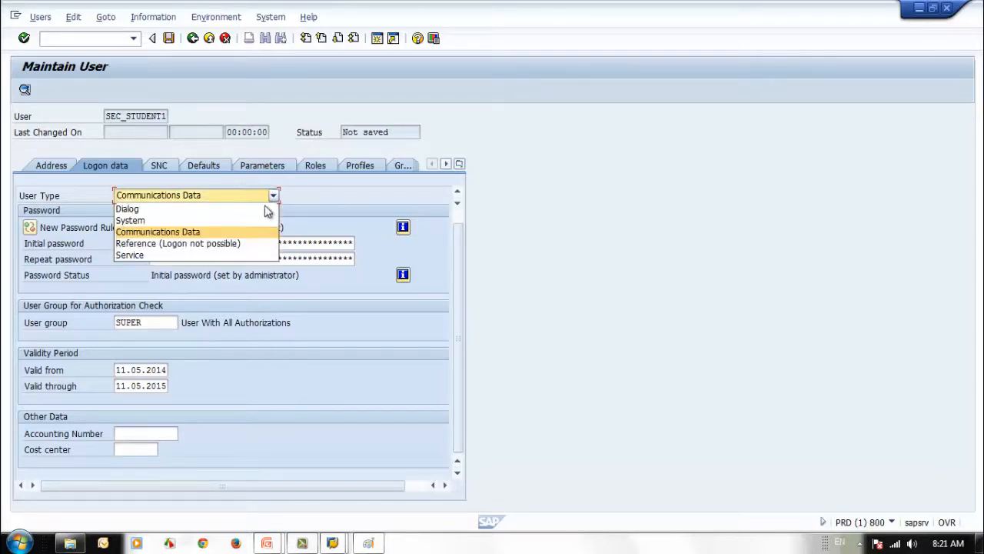
pyautogui.click(249, 244)
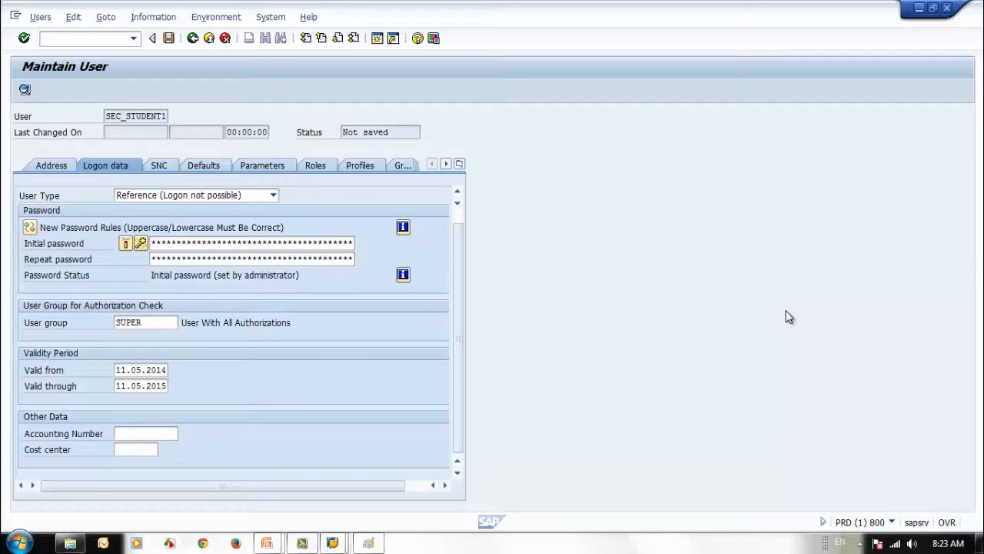
# Change SEC_STUDENT1's user type from Reference to Service
pyautogui.click(272, 196)
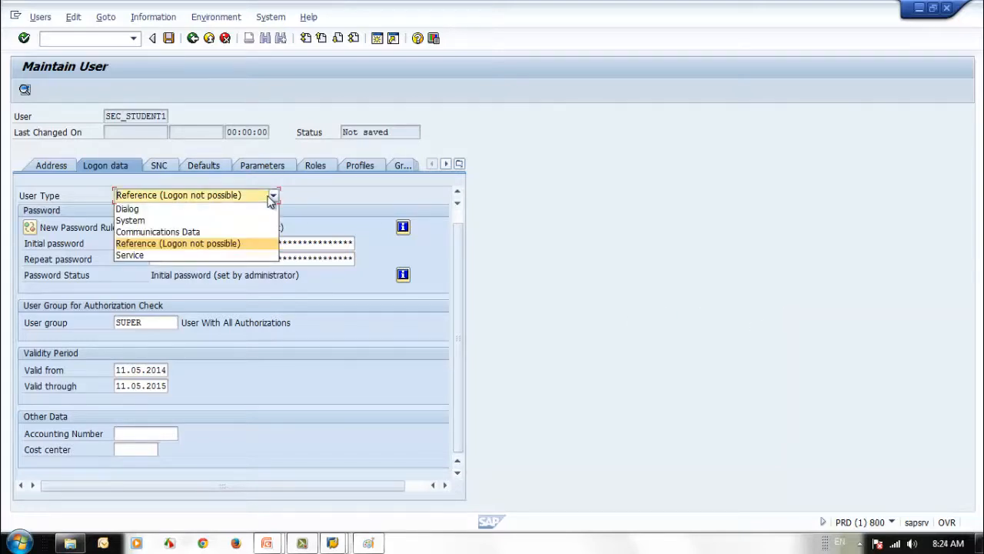
pyautogui.click(183, 257)
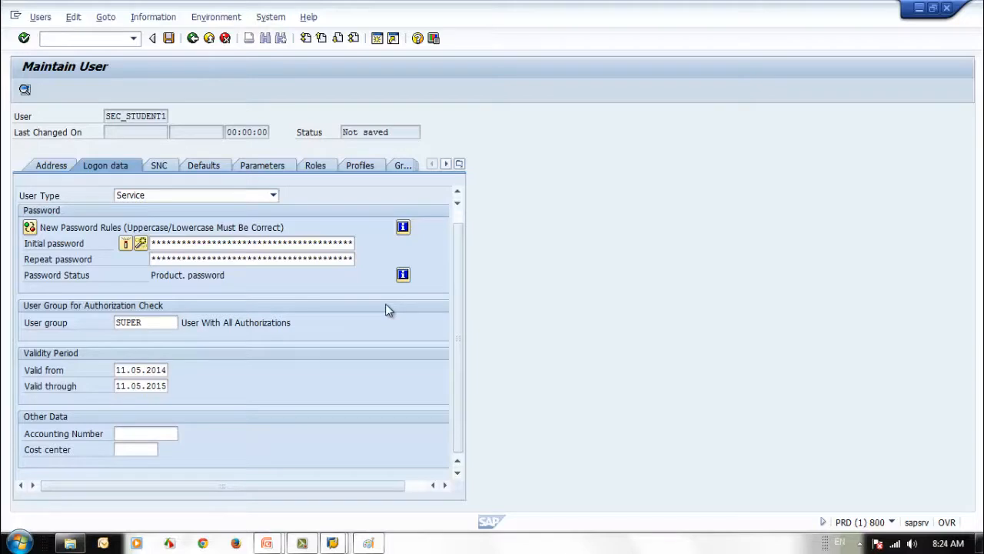
pyautogui.click(188, 242)
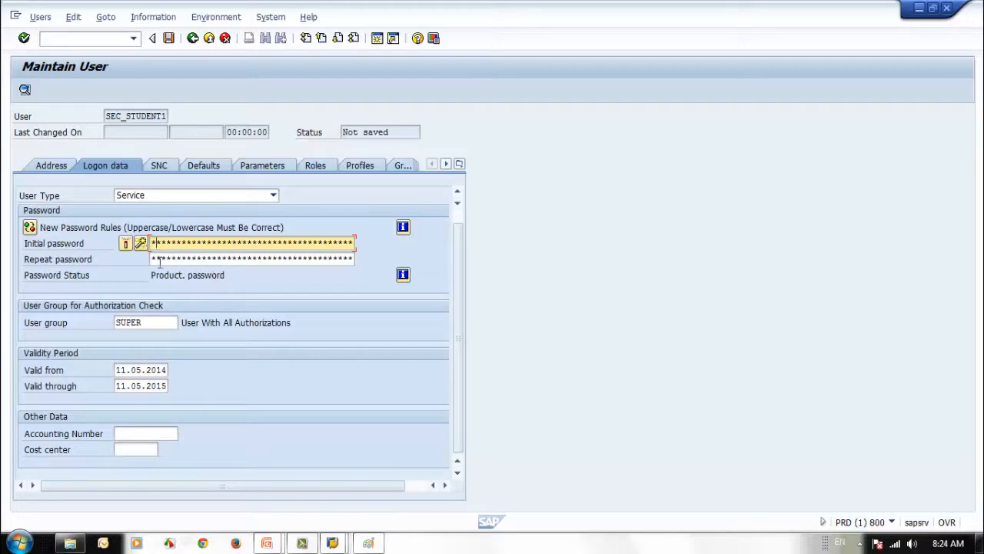
pyautogui.click(154, 259)
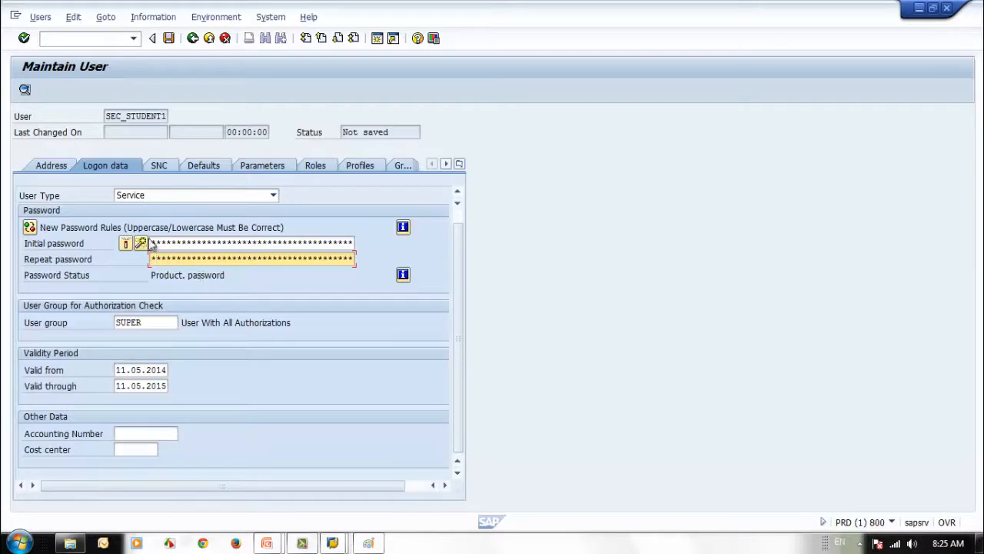
pyautogui.click(205, 243)
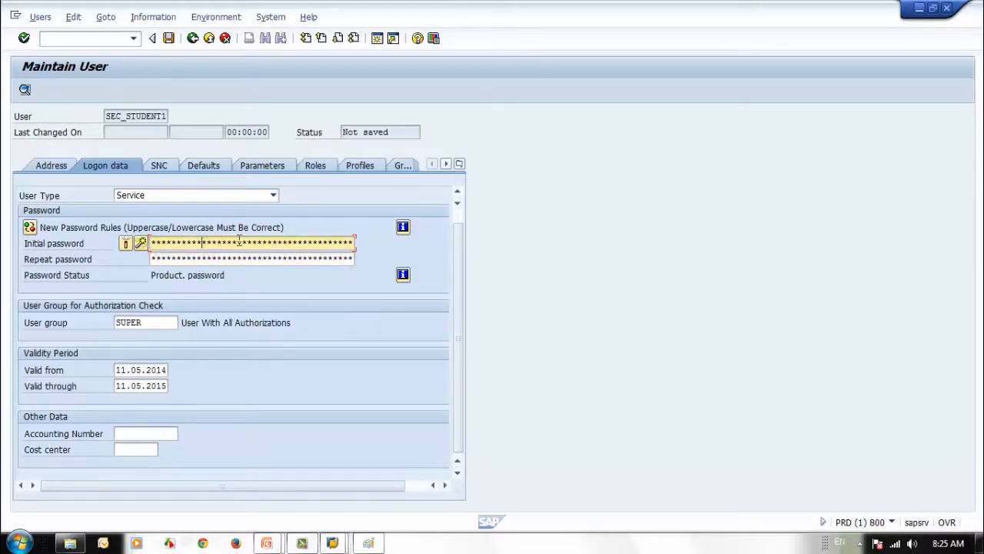
pyautogui.click(152, 243)
# Check the SNC settings, then show defaults: decimal 1.234.567,89, DD.MM.YYYY dates, 24-hour time, CET
pyautogui.click(160, 166)
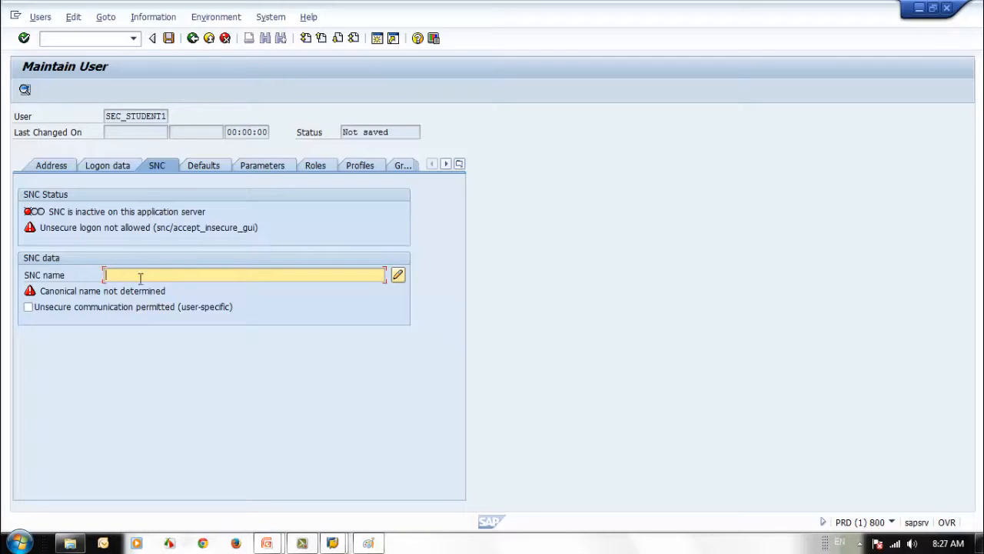
pyautogui.click(202, 168)
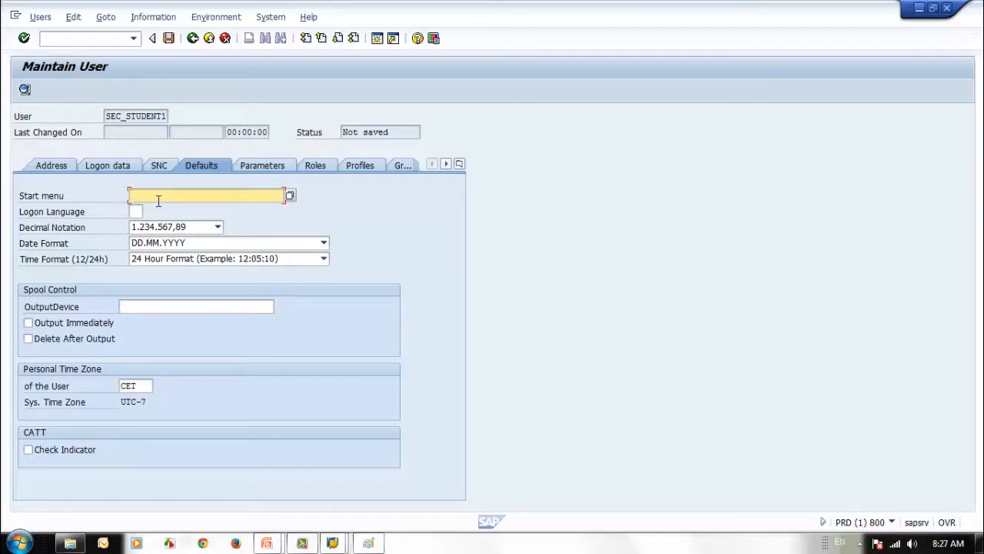
# Run an unrestricted start menu value search and page through the 500 area menus found
pyautogui.click(290, 196)
pyautogui.moveTo(506, 210); pyautogui.dragTo(719, 166)
pyautogui.click(733, 383)
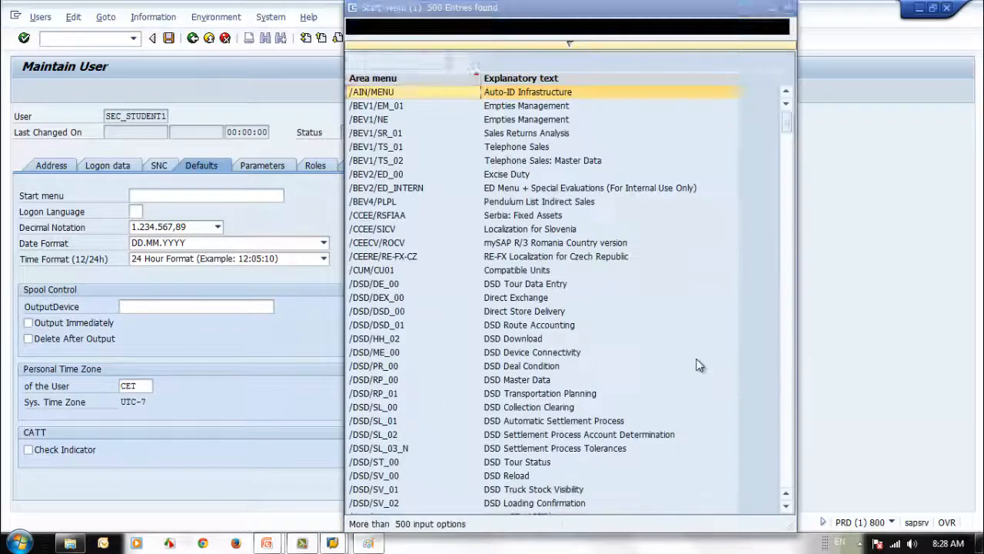
pyautogui.click(789, 457)
pyautogui.click(789, 456)
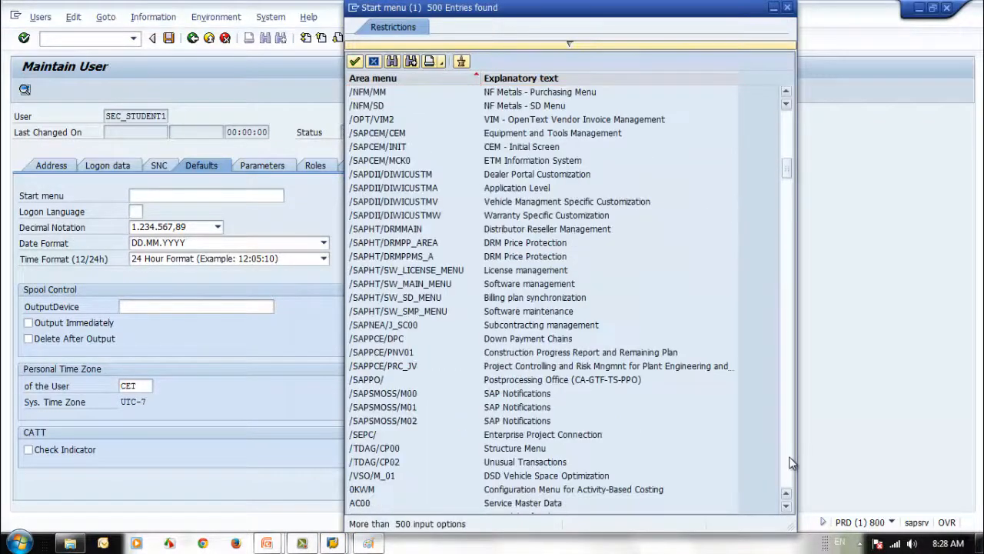
pyautogui.click(790, 457)
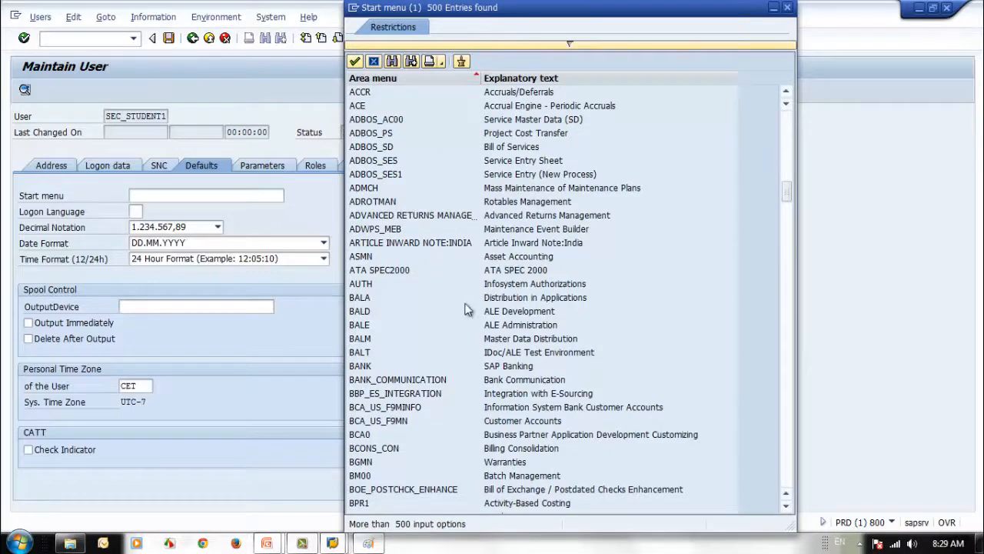
pyautogui.scroll(-5, 473, 334)
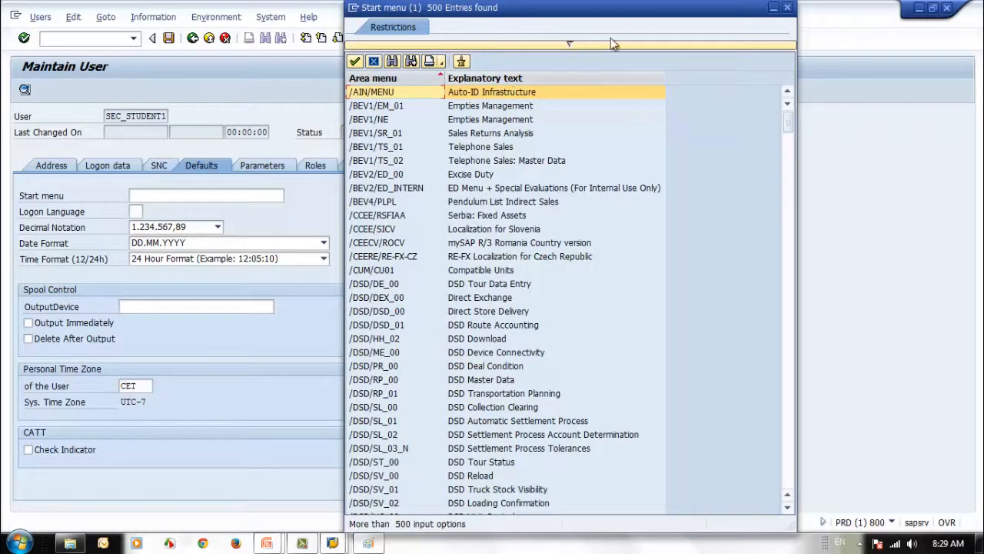
# Restrict the area menu search to S000 and run it
pyautogui.click(568, 44)
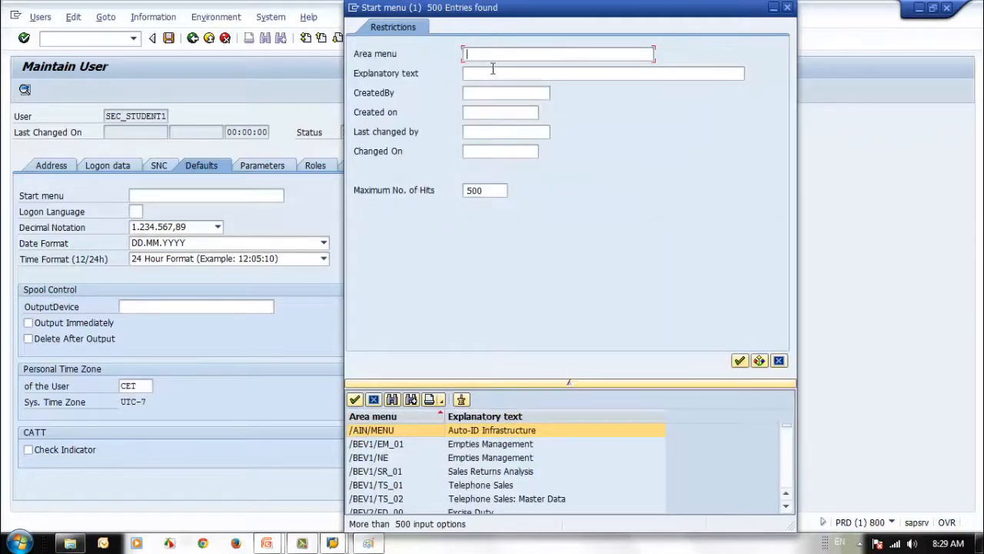
pyautogui.write('5000')
pyautogui.press('Return')
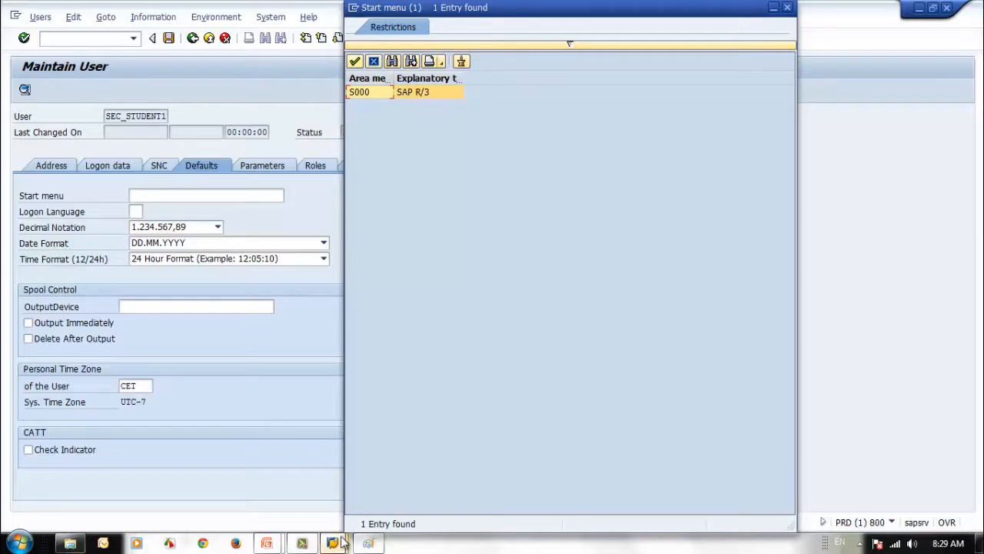
# Start a new SAP session, minimize it, and close the start menu search without choosing
pyautogui.moveTo(343, 542)
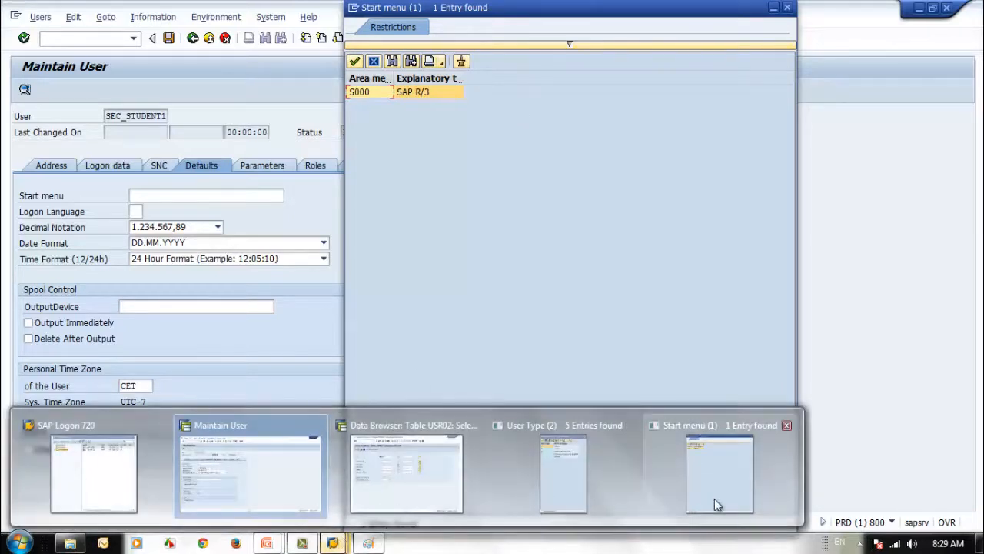
pyautogui.click(286, 486)
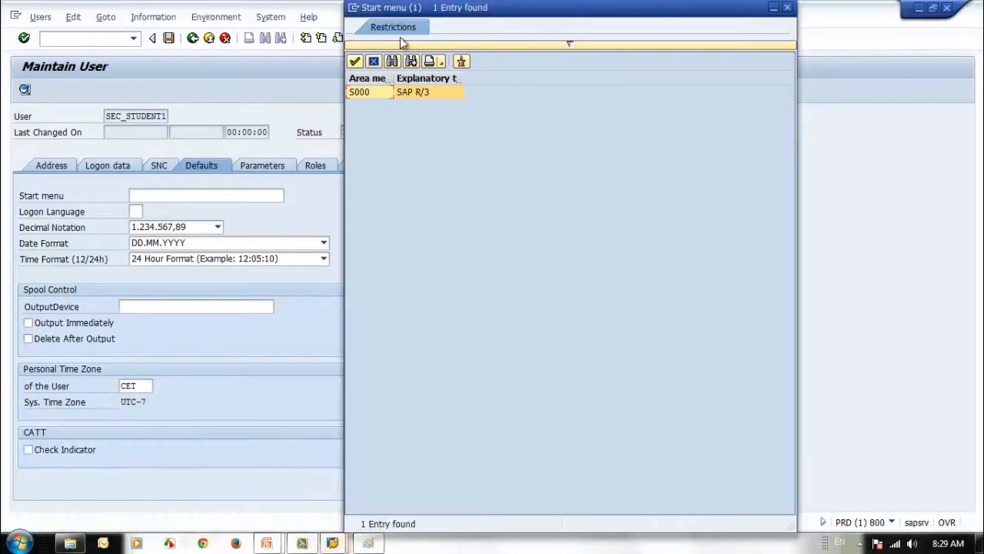
pyautogui.click(356, 8)
pyautogui.click(448, 110)
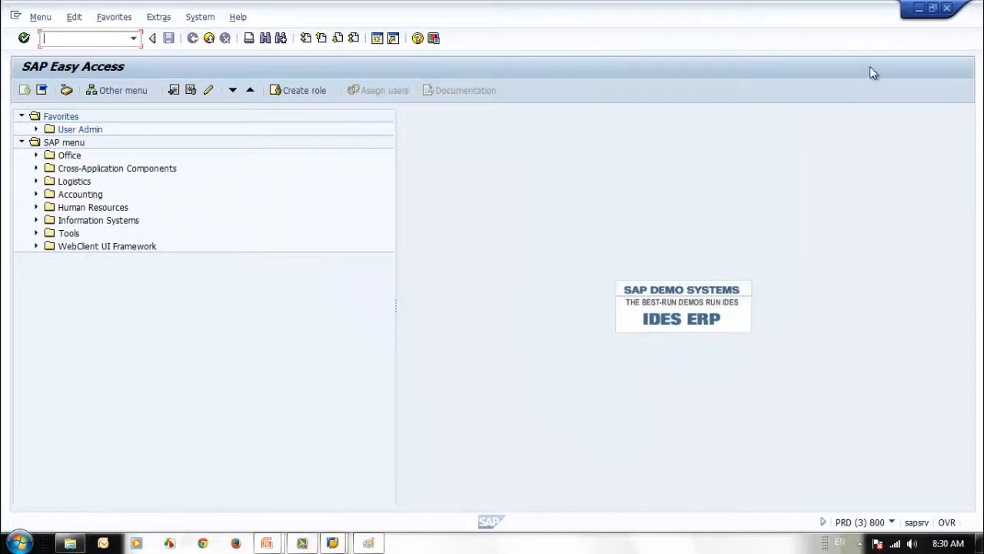
pyautogui.click(919, 8)
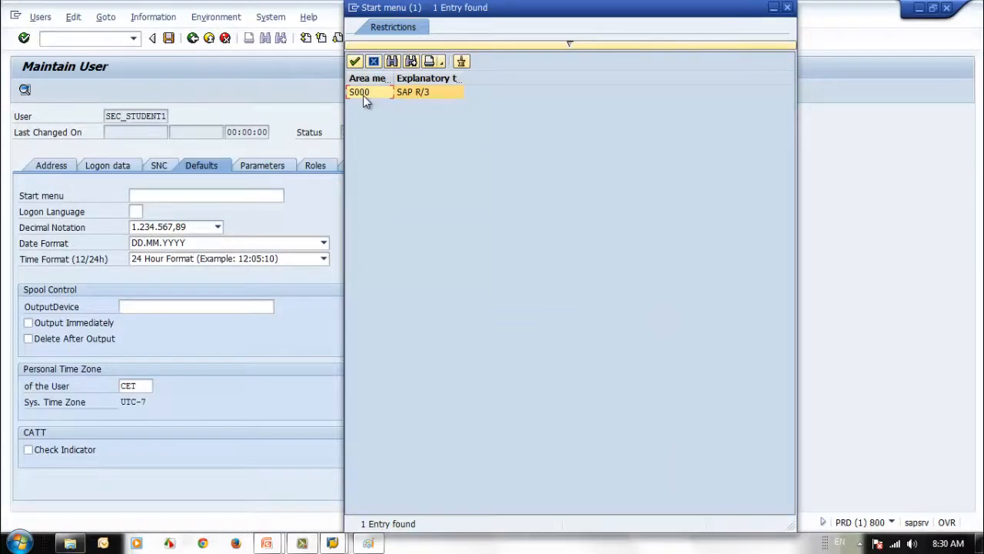
pyautogui.click(787, 8)
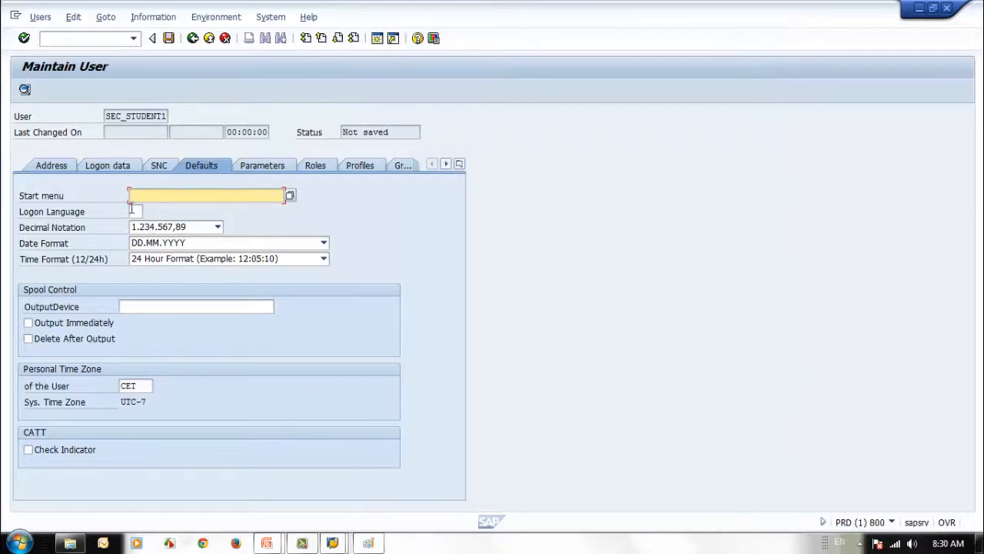
pyautogui.click(137, 211)
pyautogui.click(150, 212)
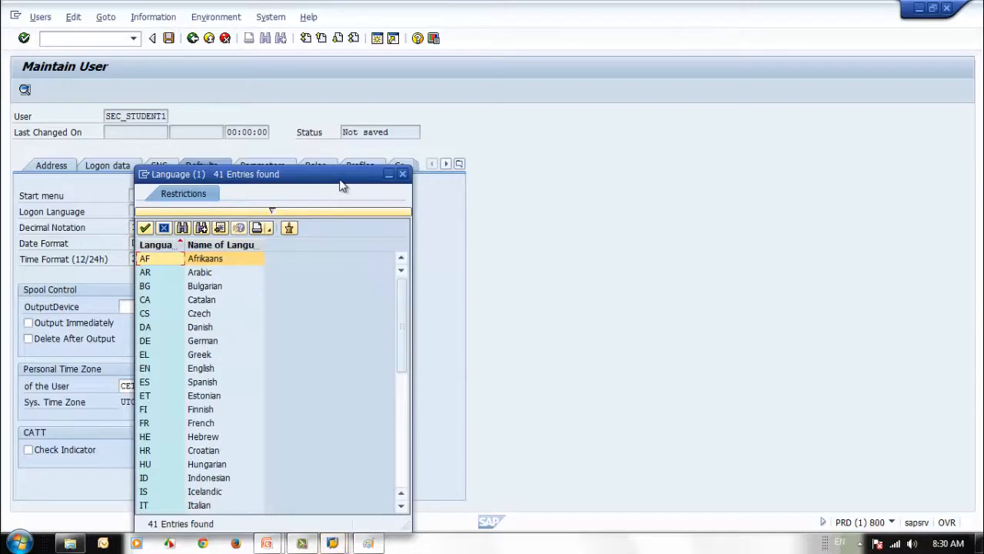
pyautogui.moveTo(343, 186); pyautogui.dragTo(512, 127)
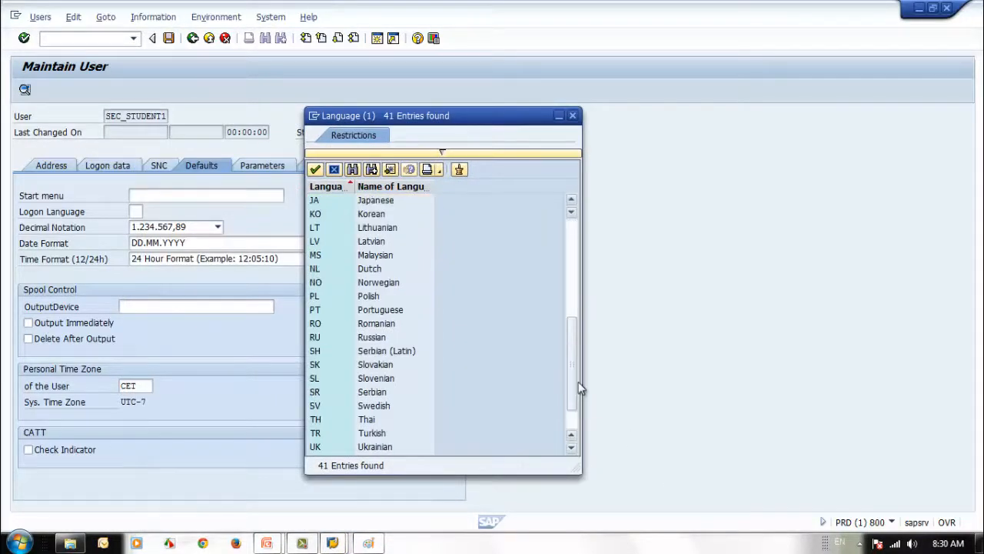
pyautogui.click(572, 115)
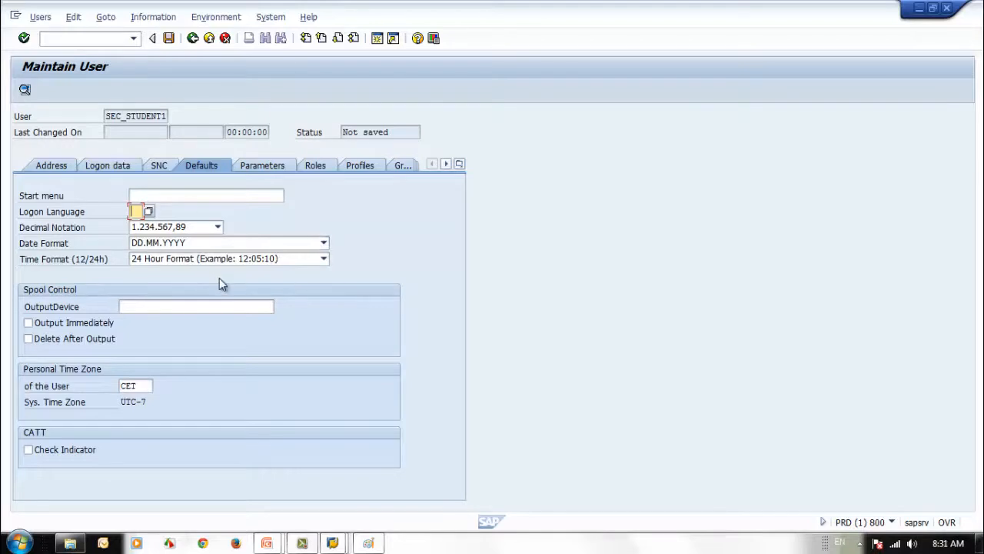
pyautogui.click(218, 227)
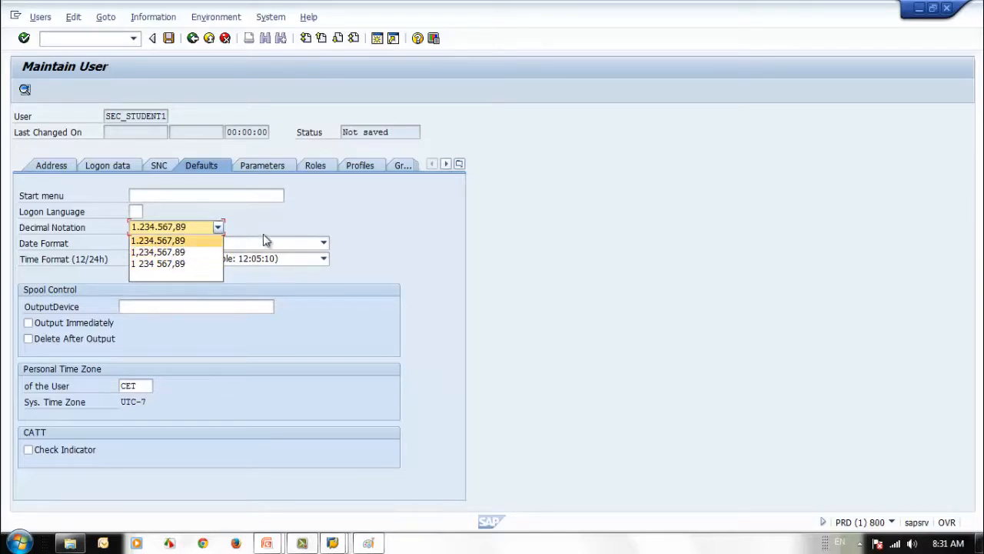
pyautogui.click(326, 220)
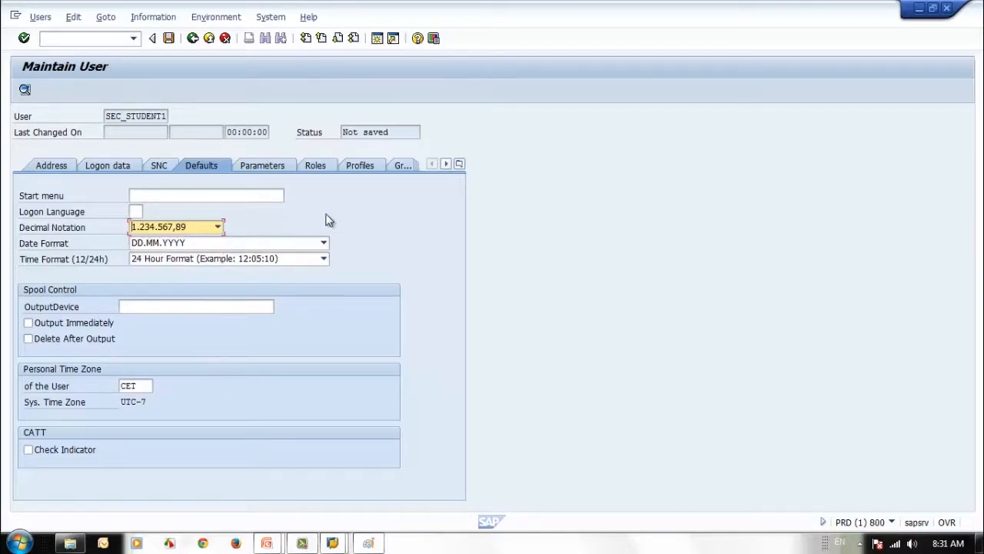
pyautogui.click(324, 243)
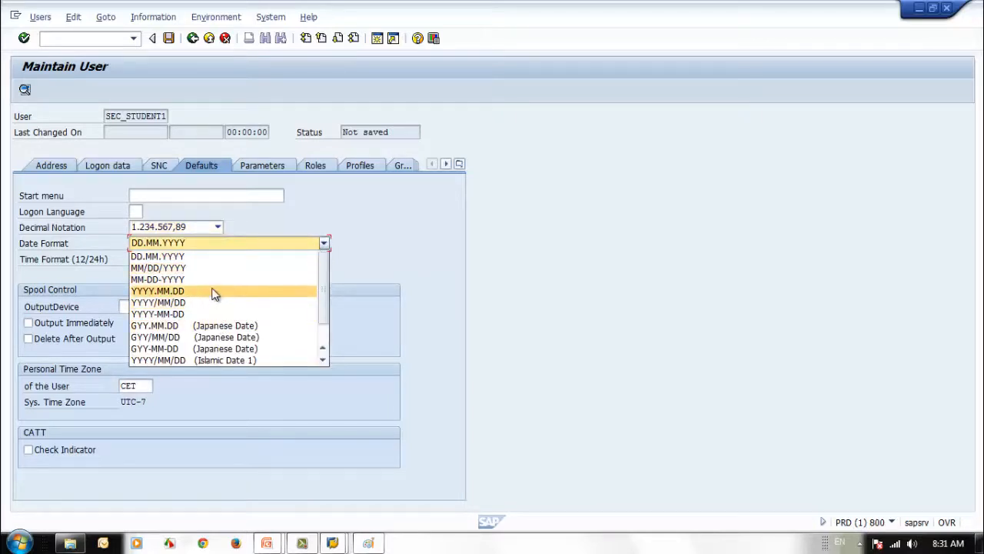
pyautogui.click(388, 265)
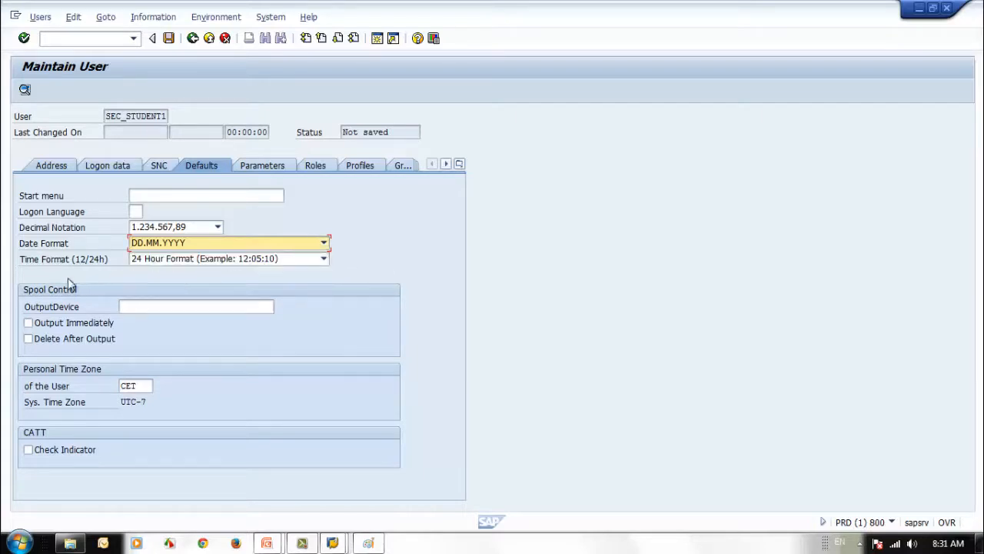
pyautogui.click(295, 259)
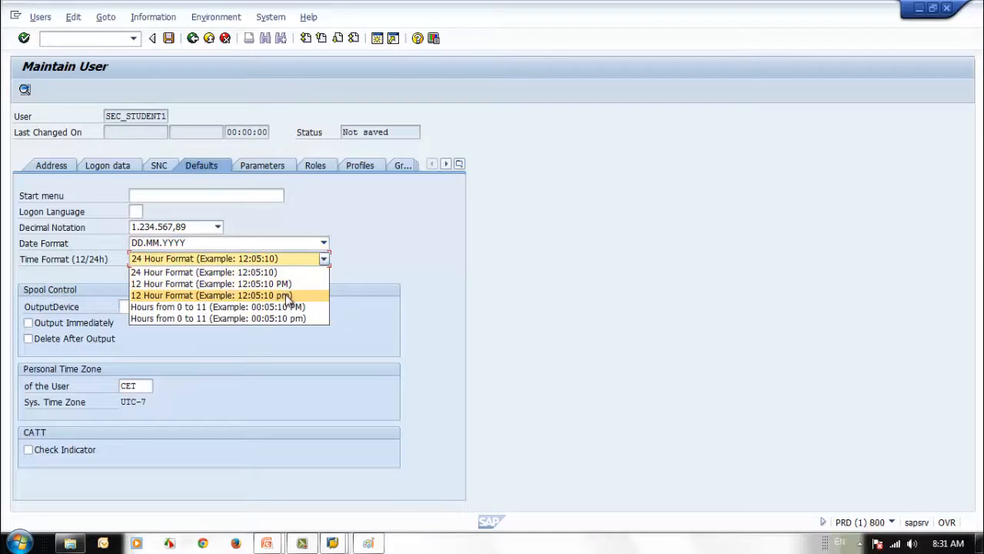
pyautogui.click(395, 269)
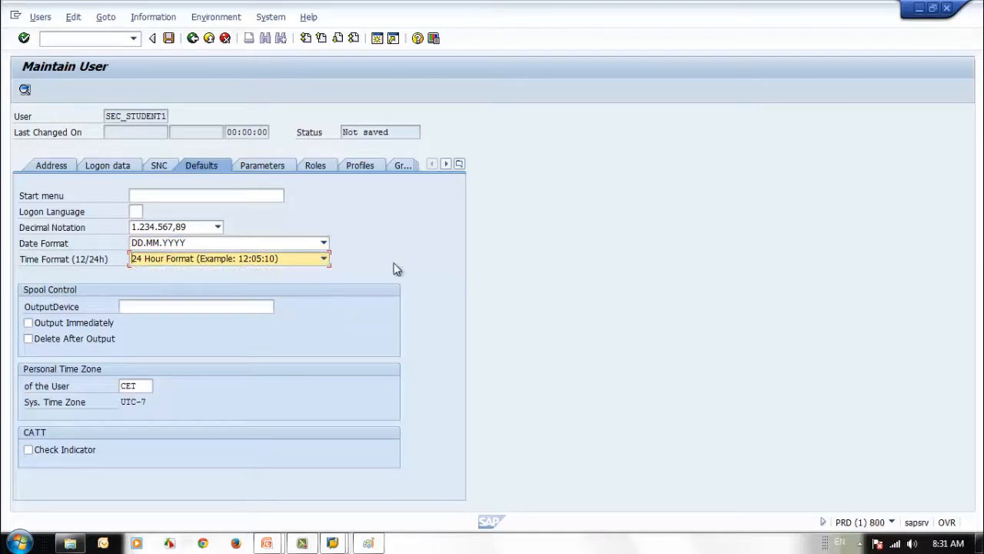
pyautogui.click(171, 309)
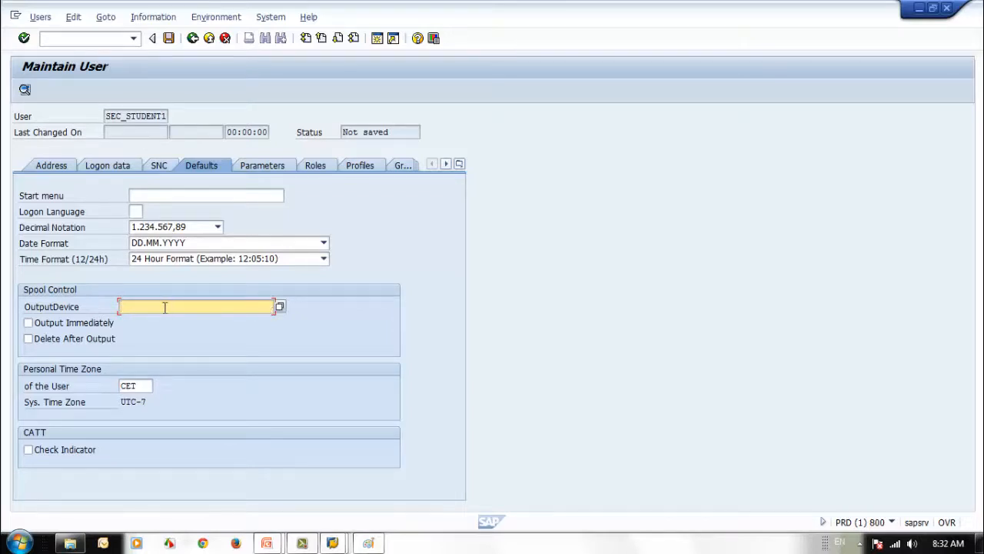
# Try the spool checkboxes, ending with Output Immediately ticked and Delete After Output unticked
pyautogui.click(28, 323)
pyautogui.click(28, 339)
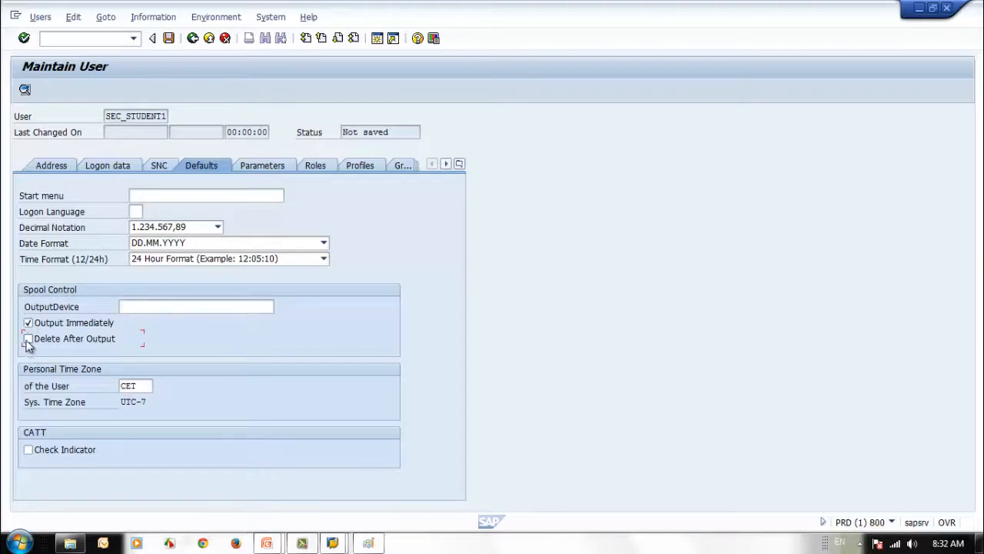
pyautogui.click(29, 323)
pyautogui.click(29, 339)
pyautogui.click(30, 323)
pyautogui.click(30, 339)
pyautogui.click(29, 324)
pyautogui.click(29, 340)
pyautogui.click(28, 323)
pyautogui.click(29, 339)
pyautogui.click(28, 340)
pyautogui.click(29, 324)
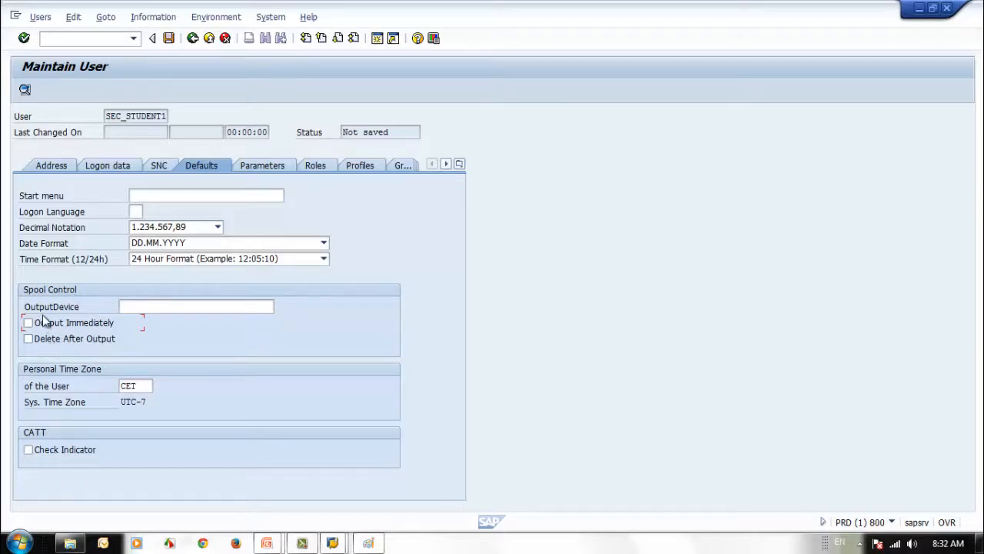
pyautogui.click(27, 326)
# Toggle Delete After Output on and off, leaving both spool options cleared, and check time zone CET
pyautogui.click(30, 342)
pyautogui.click(30, 339)
pyautogui.click(28, 339)
pyautogui.click(28, 340)
pyautogui.click(28, 339)
pyautogui.click(145, 388)
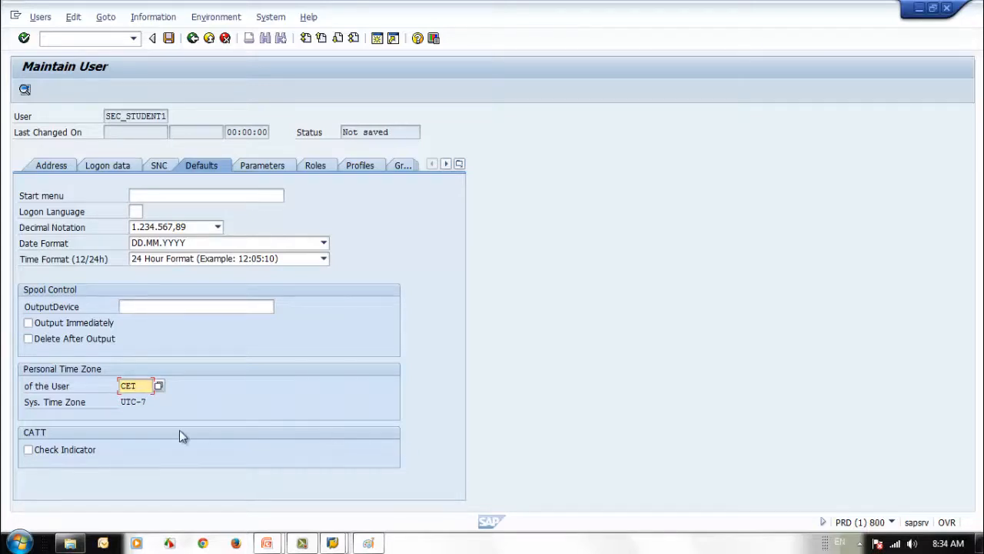
pyautogui.click(143, 402)
pyautogui.click(137, 385)
pyautogui.click(891, 523)
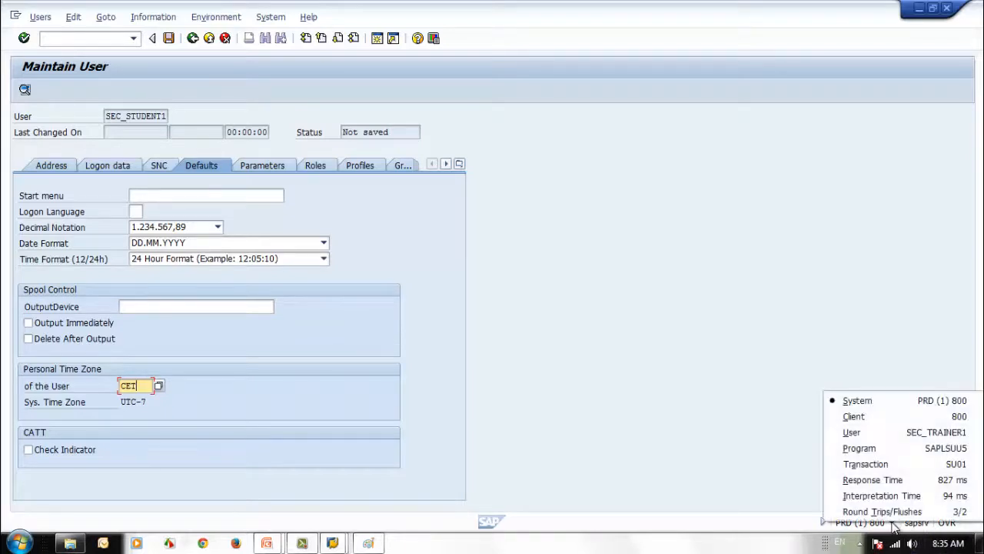
pyautogui.click(729, 253)
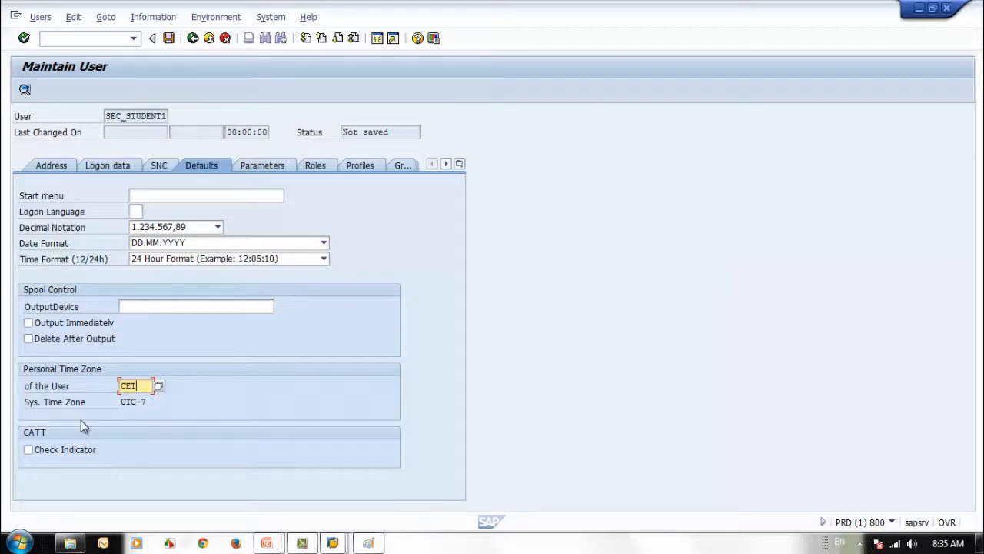
pyautogui.click(279, 20)
pyautogui.moveTo(308, 17)
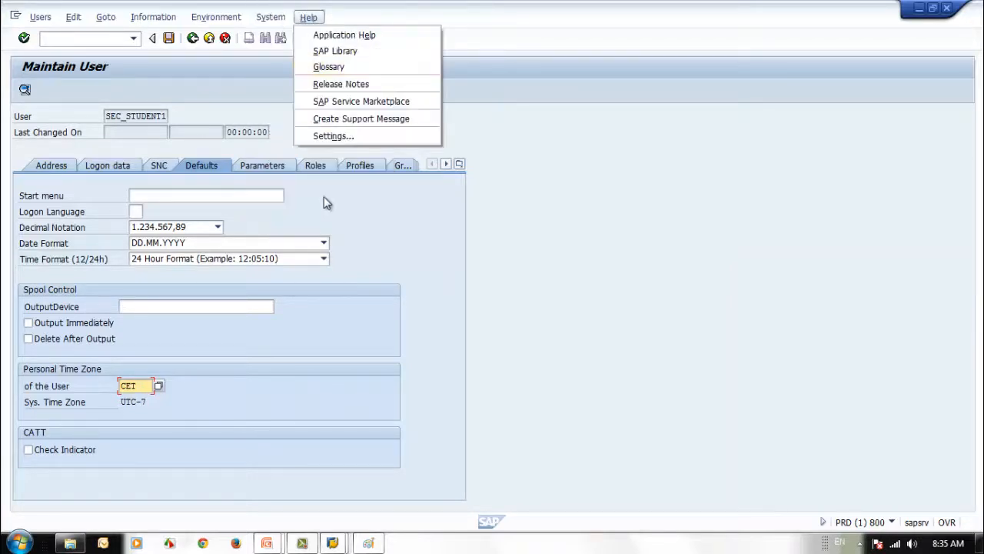
pyautogui.moveTo(271, 17)
pyautogui.click(283, 208)
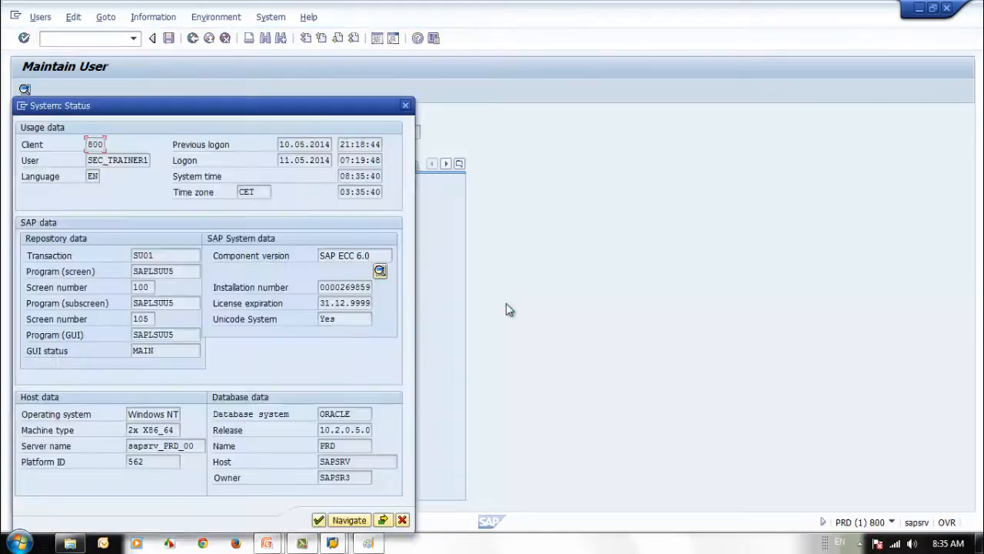
pyautogui.moveTo(271, 109); pyautogui.dragTo(627, 70)
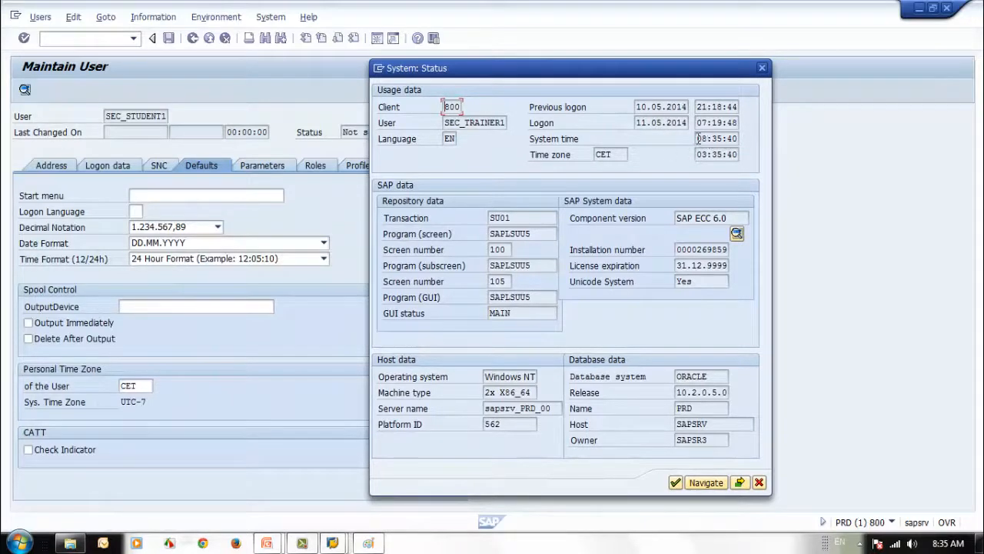
pyautogui.moveTo(695, 139); pyautogui.dragTo(736, 139)
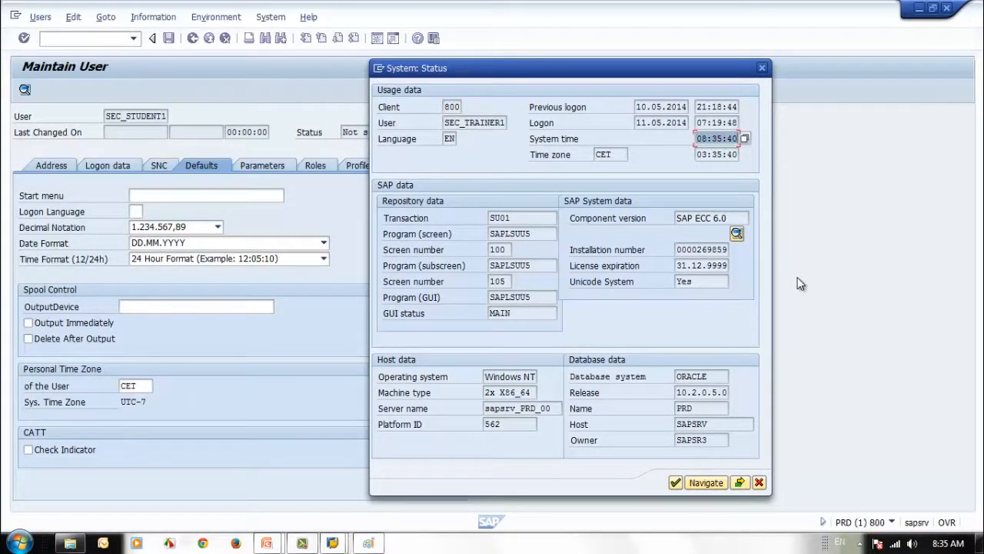
pyautogui.click(759, 483)
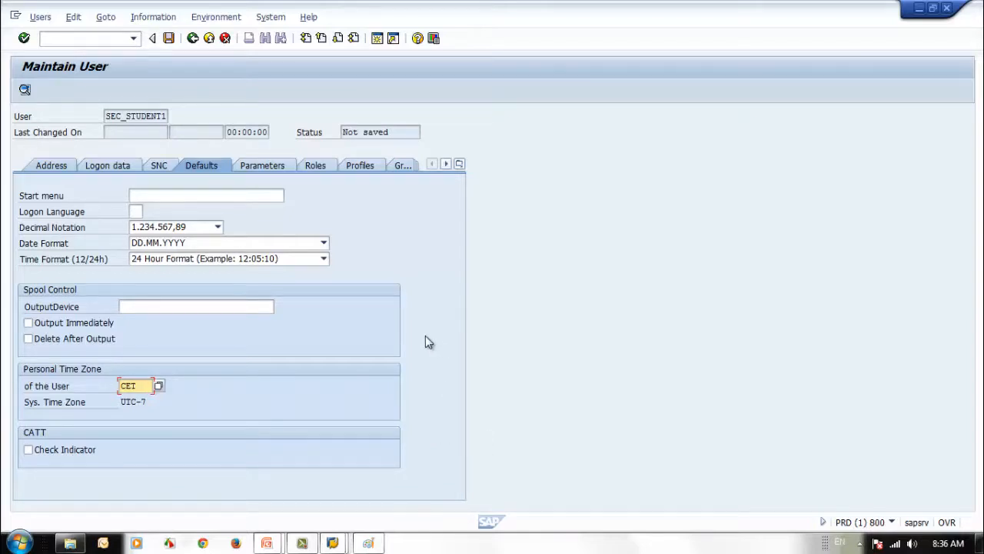
# Save SEC_STUDENT1, then advance the presentation to the 'Tab - Defaults' slide
pyautogui.hotkey('ctrl', 's')
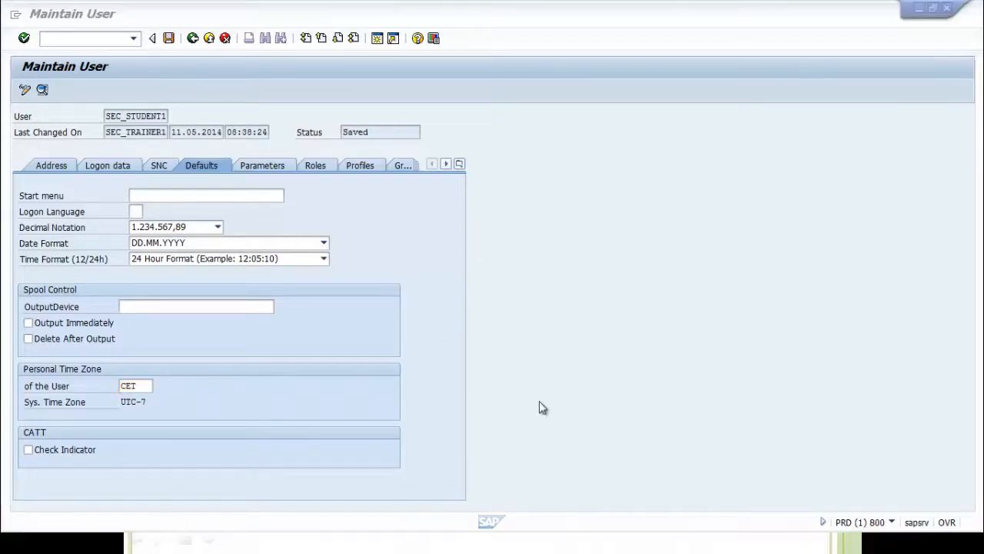
pyautogui.click(571, 548)
pyautogui.click(511, 468)
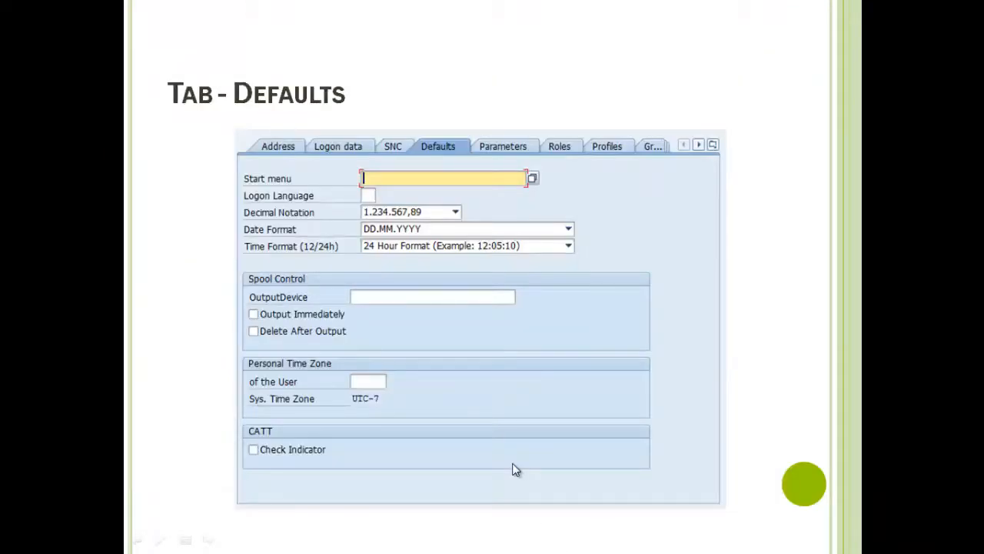
# Move on to the 'Tab - Parameters' slide, then bring up SEC_STUDENT1's empty parameter settings
pyautogui.click(515, 470)
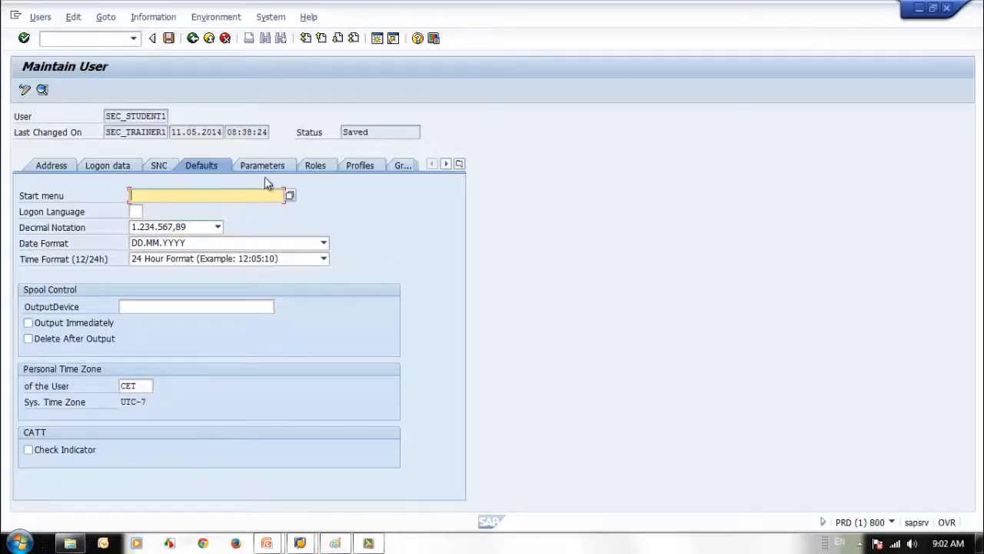
pyautogui.click(261, 167)
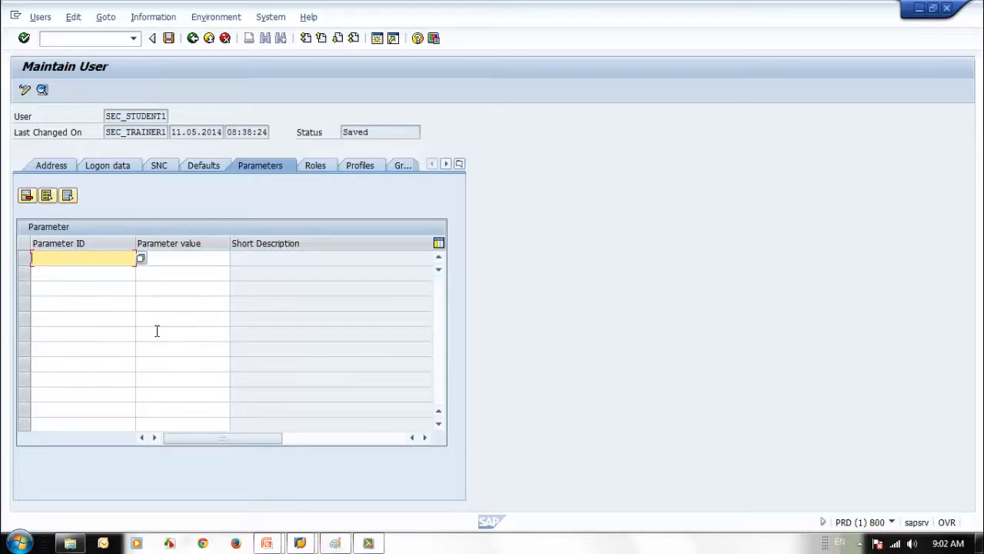
# Add parameter BUK with value 1000 (Company code), then show the user's empty role assignments
pyautogui.write('BUK')
pyautogui.press('Return')
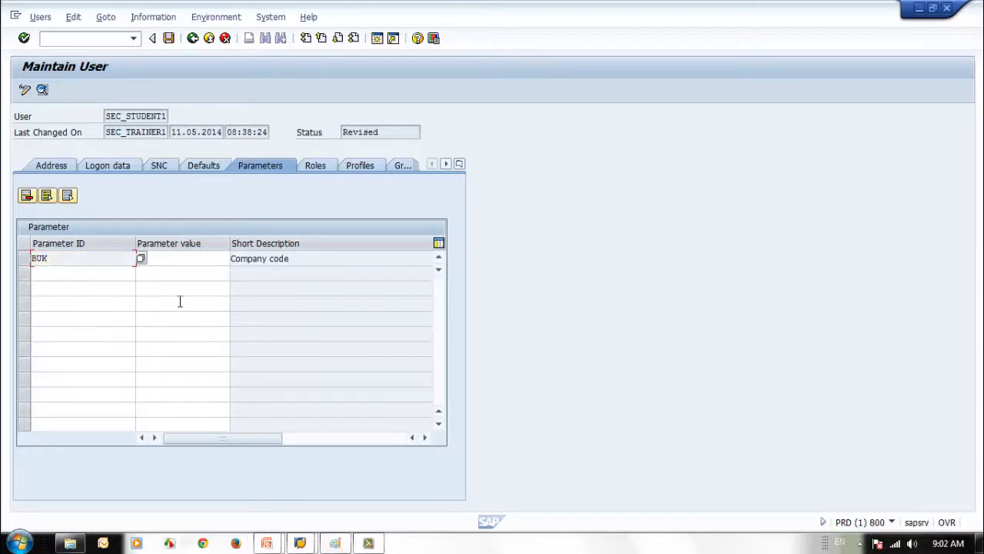
pyautogui.click(184, 259)
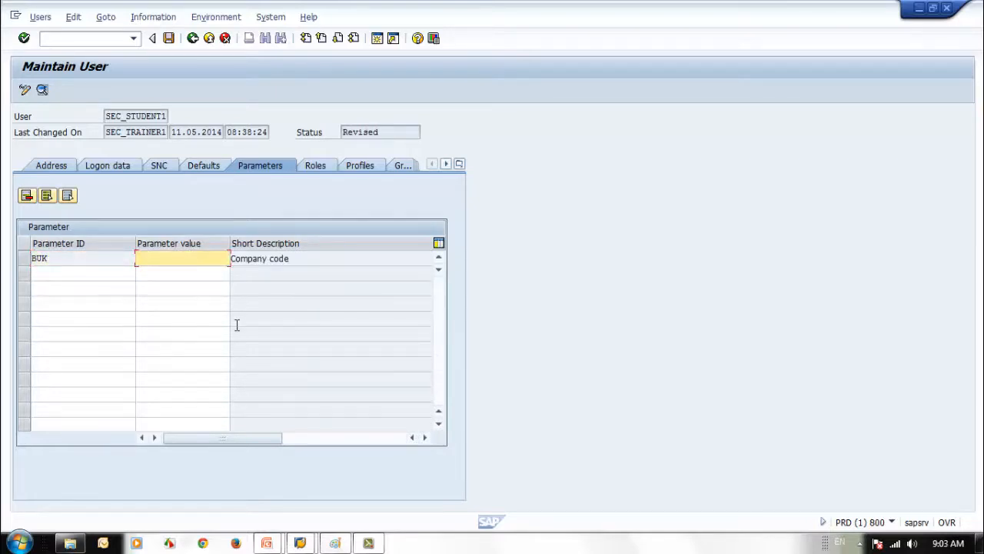
pyautogui.write('1000')
pyautogui.press('Return')
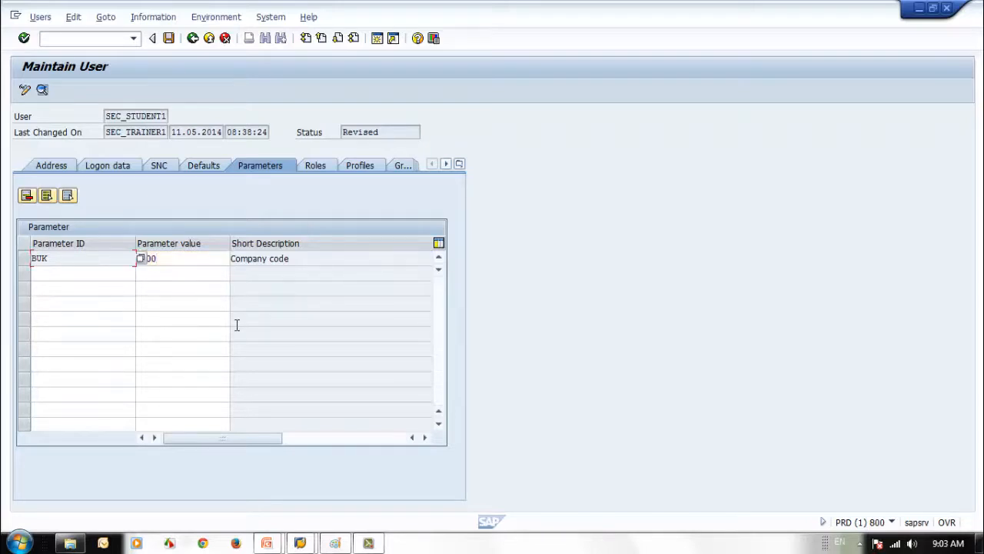
pyautogui.click(70, 274)
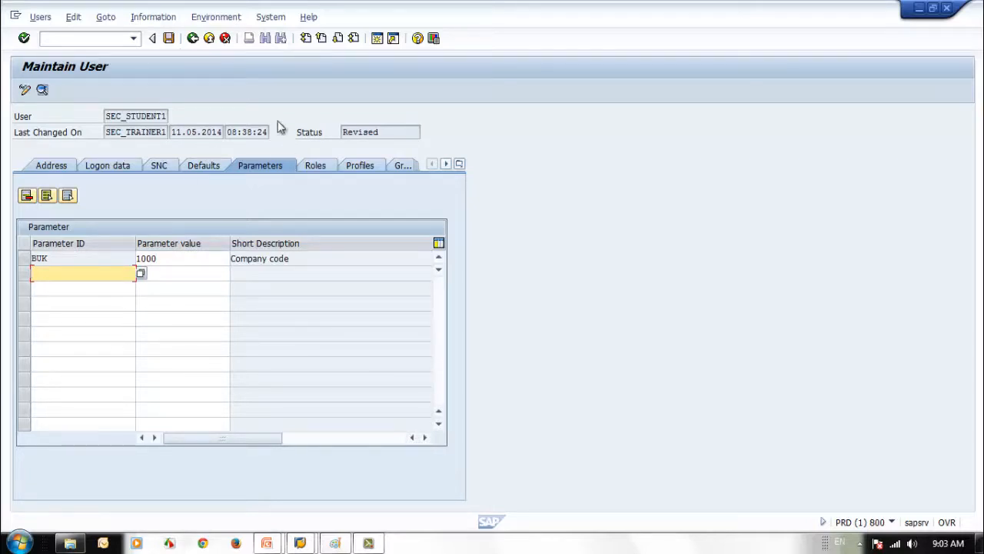
pyautogui.click(170, 261)
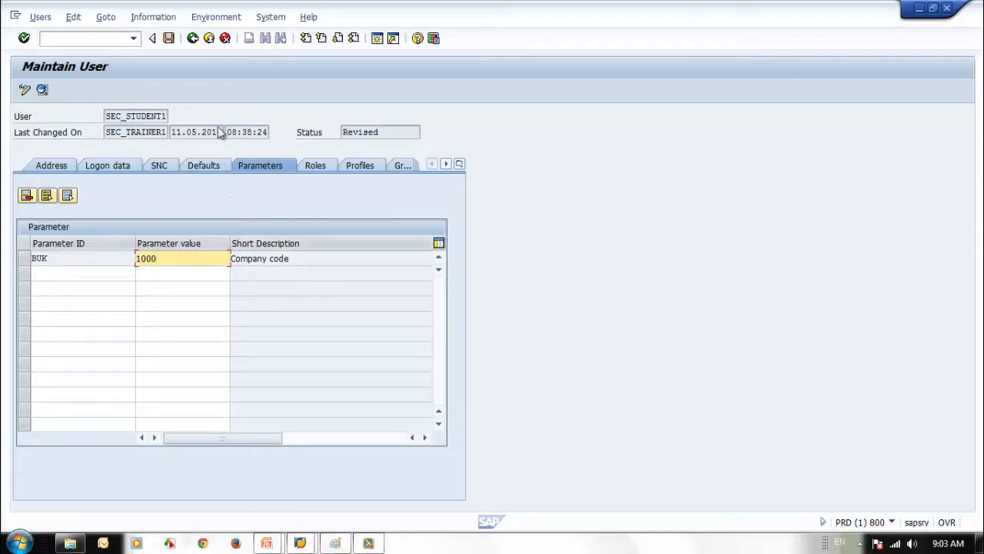
pyautogui.click(313, 168)
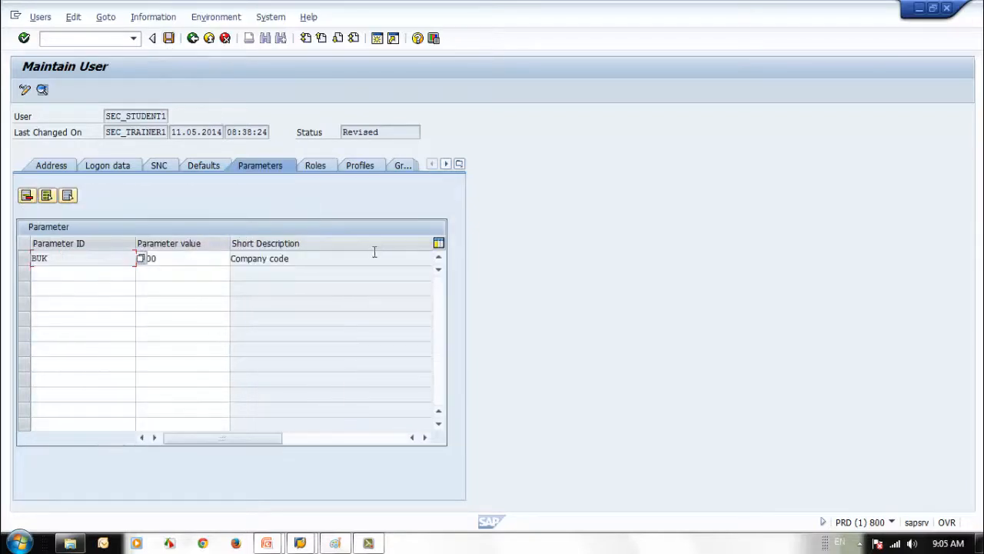
pyautogui.click(329, 169)
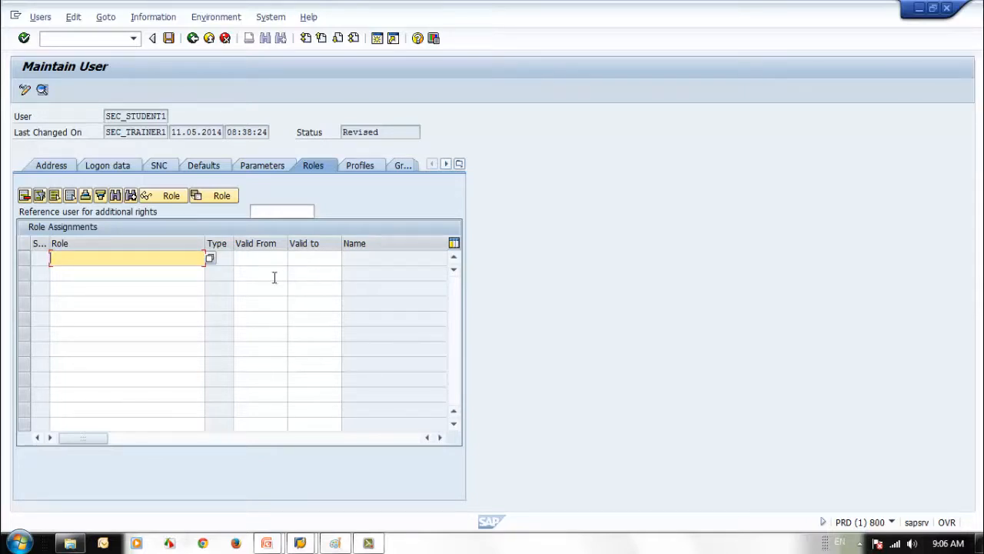
# Assign roles ZSEC_SR_PUR_REQ_ROLE and ZSEC_SR_PUR_PO_ROLE to the user and validate them
pyautogui.moveTo(48, 243)
pyautogui.mouseDown()
pyautogui.moveTo(110, 243)
pyautogui.moveTo(60, 243)
pyautogui.mouseUp()
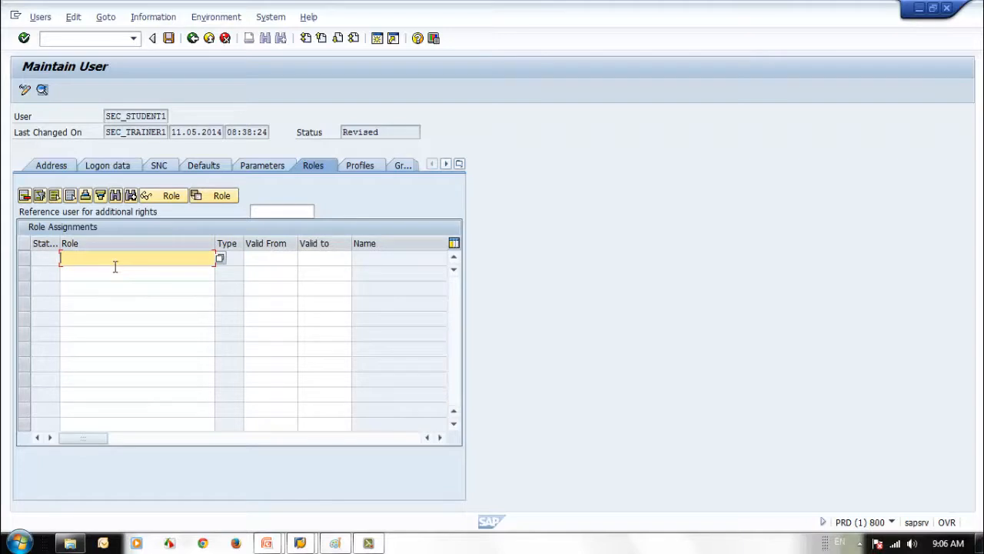
pyautogui.write('z')
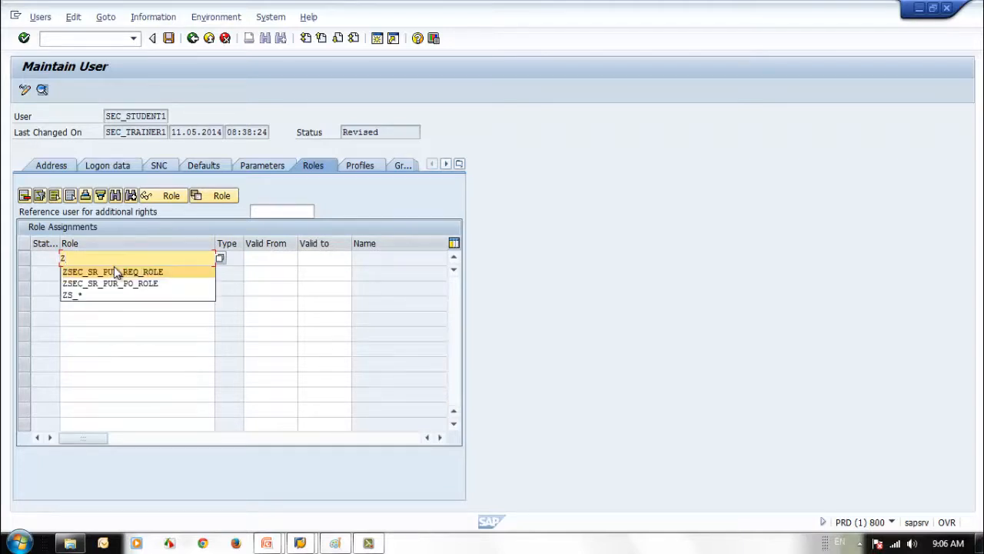
pyautogui.click(97, 274)
pyautogui.click(97, 273)
pyautogui.write('z')
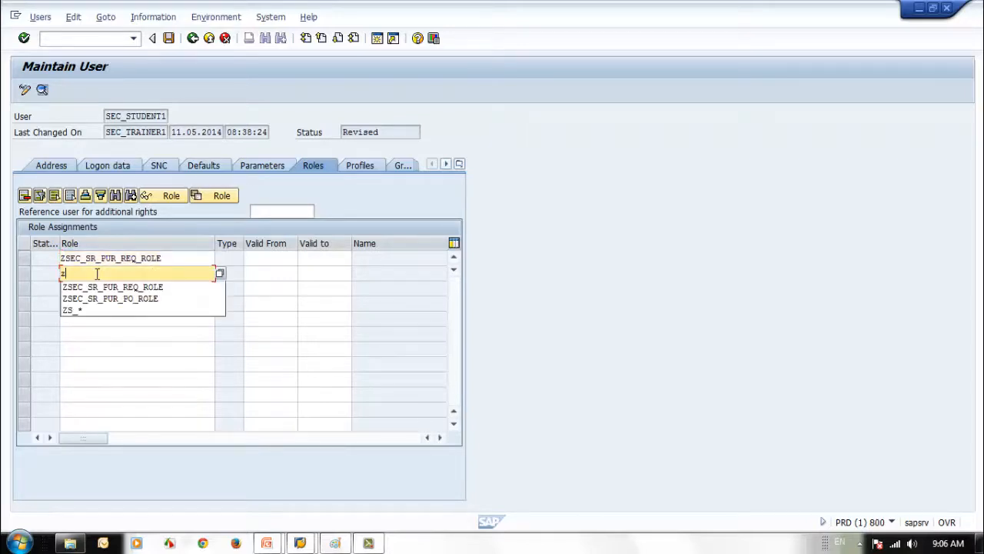
pyautogui.click(105, 301)
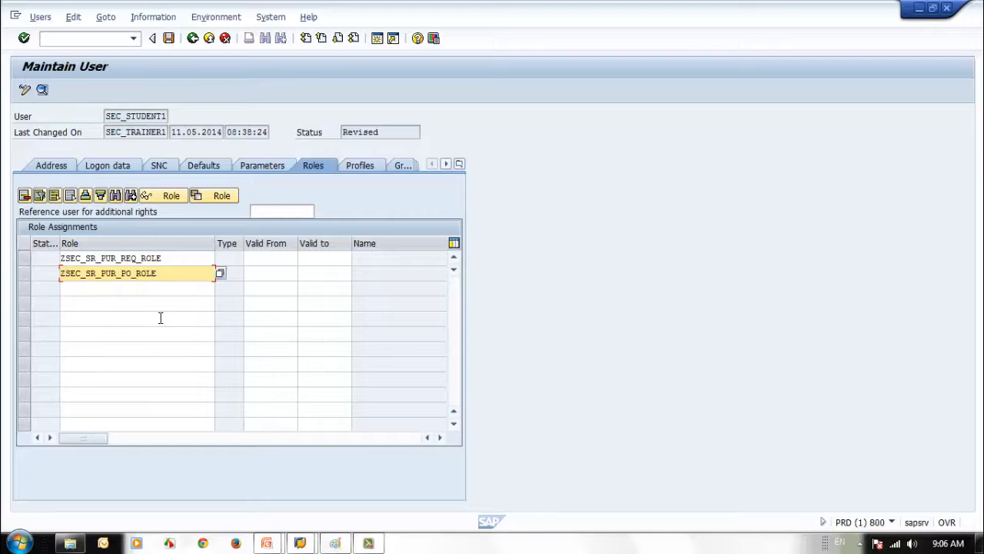
pyautogui.press('Return')
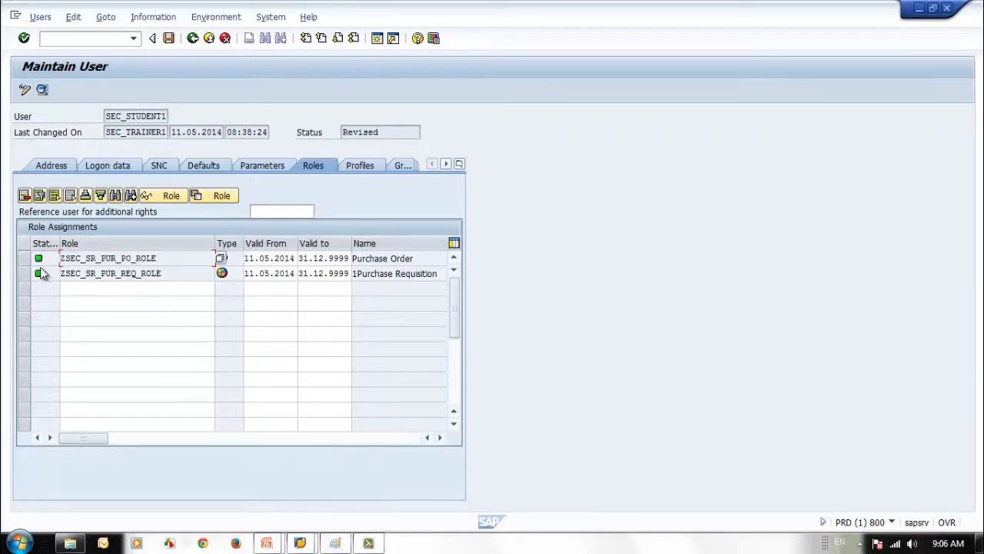
# Check the first role's validity dates, 11.05.2014 to 31.12.9999, then view the assigned profiles
pyautogui.moveTo(40, 269)
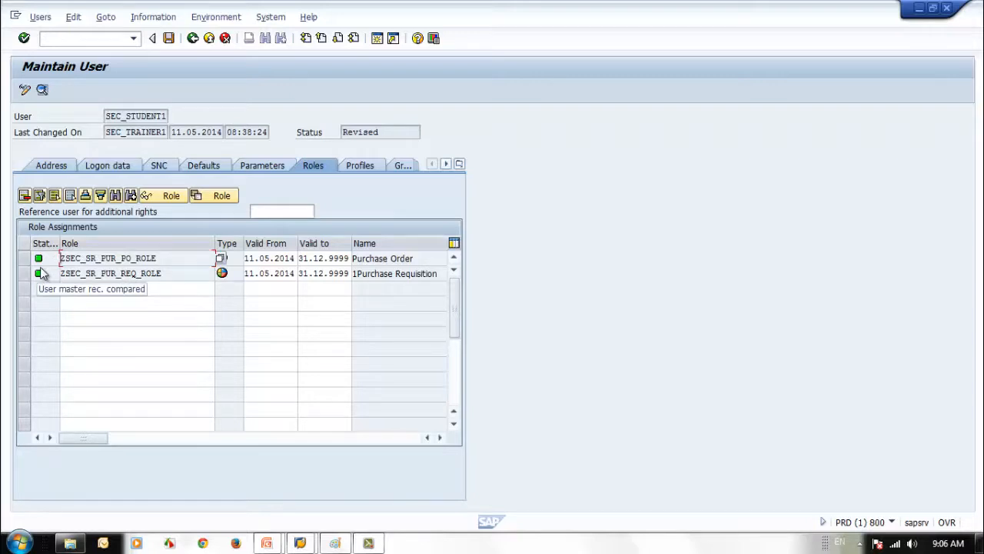
pyautogui.click(263, 259)
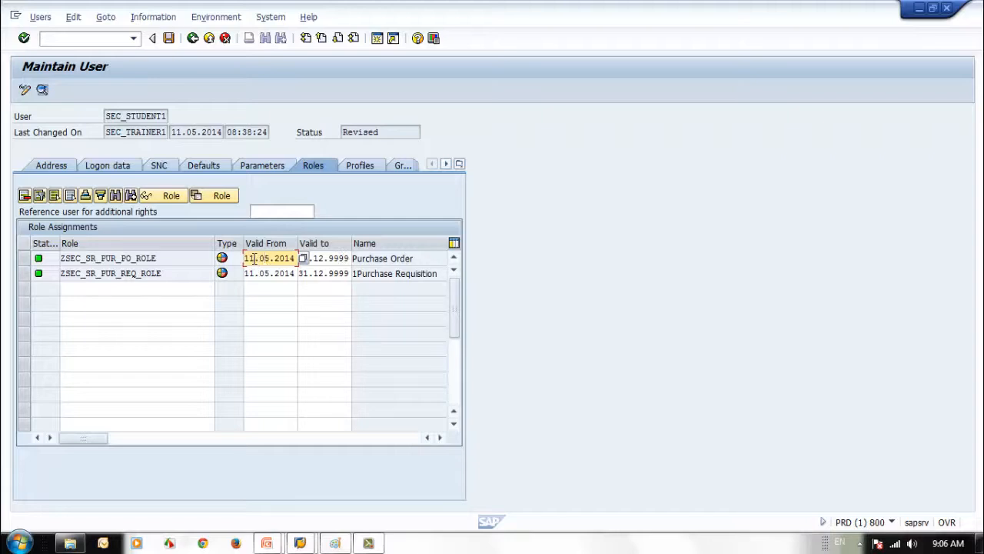
pyautogui.click(317, 257)
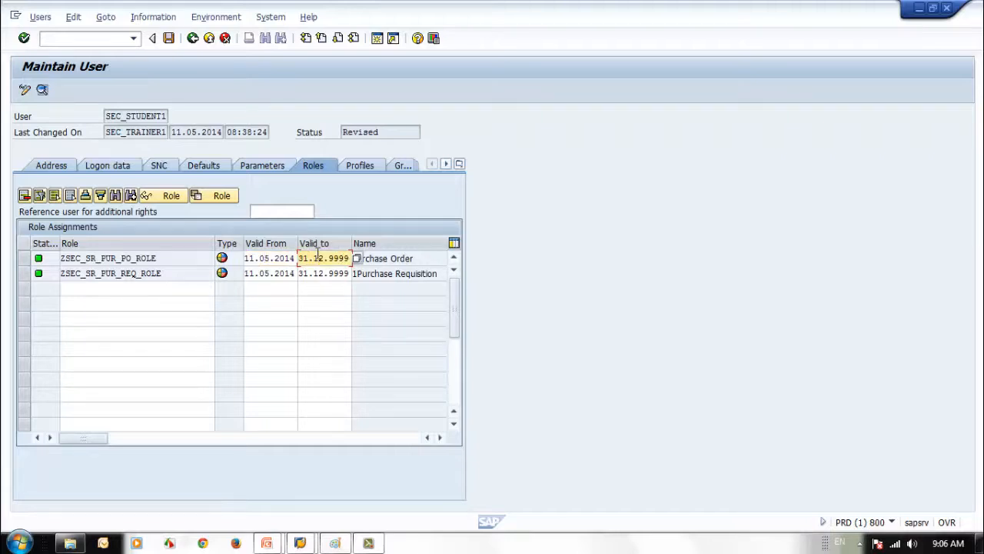
pyautogui.click(139, 257)
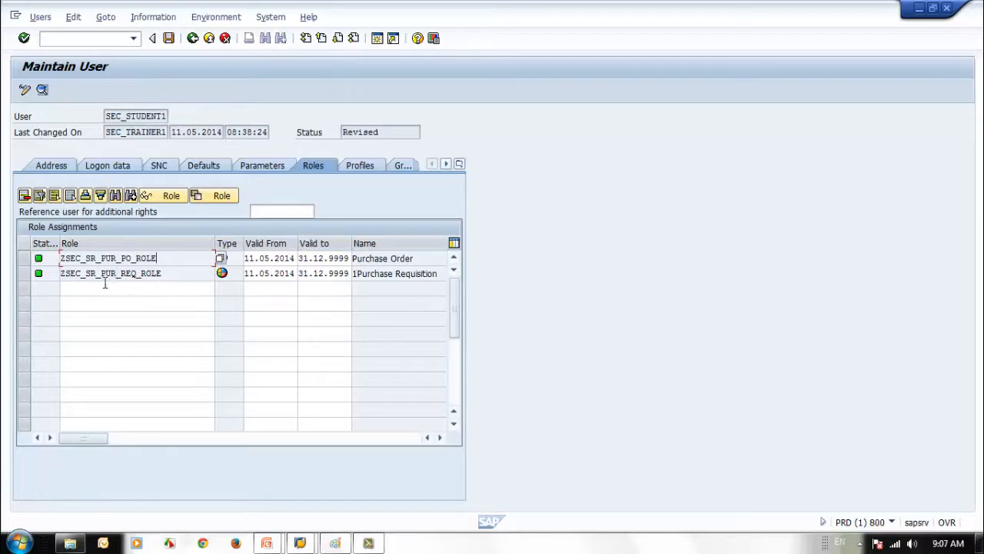
pyautogui.click(357, 165)
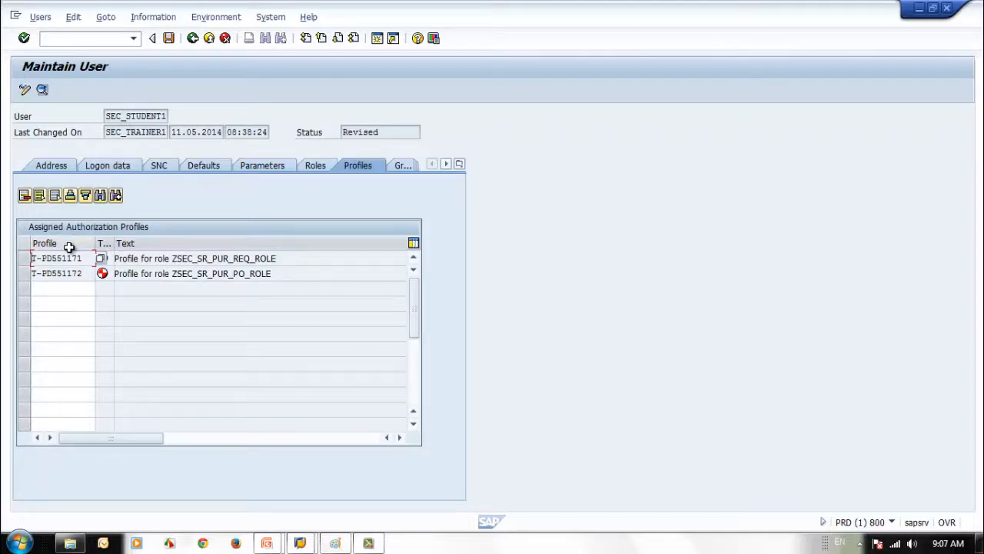
# Back on the role list, select and copy the PO role's Valid From date 11.05.2014
pyautogui.click(317, 166)
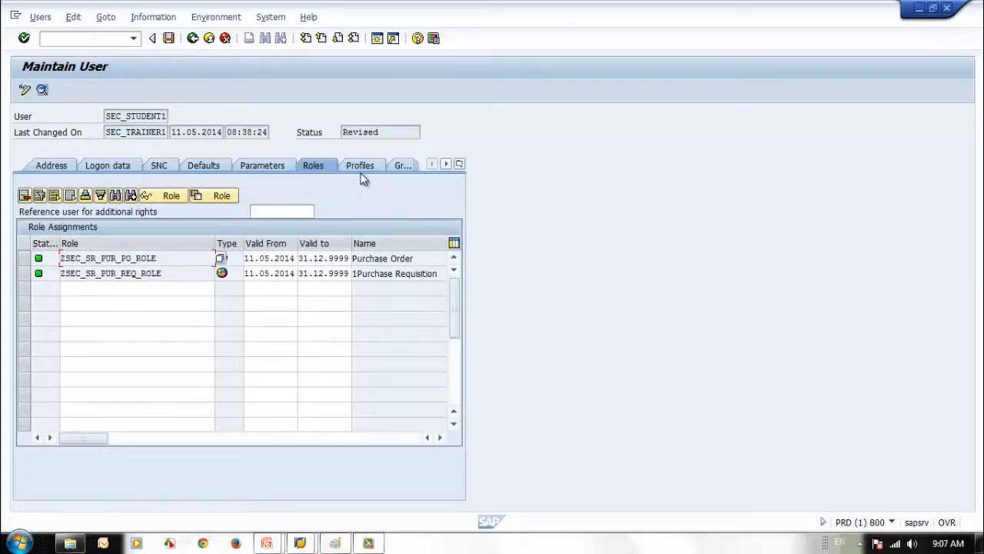
pyautogui.click(259, 260)
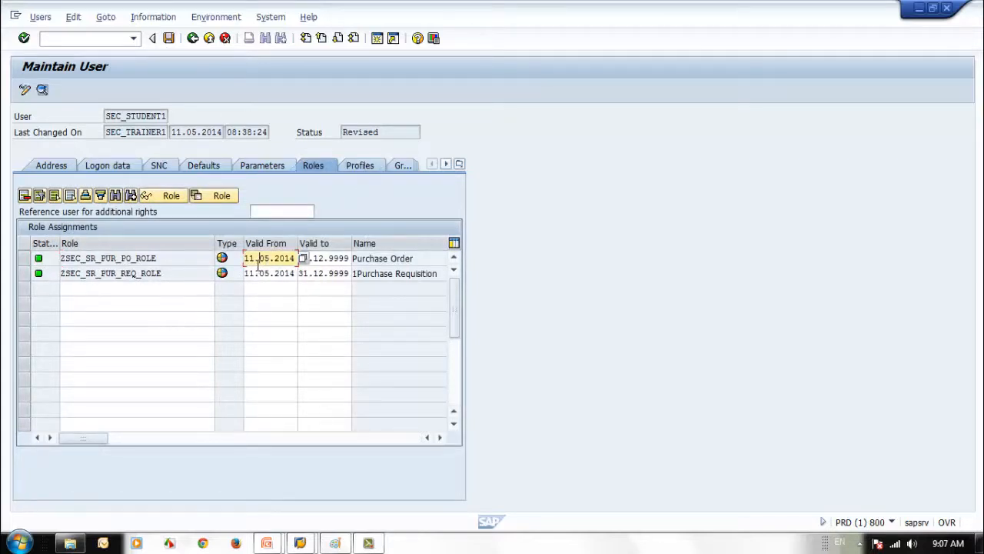
pyautogui.click(328, 258)
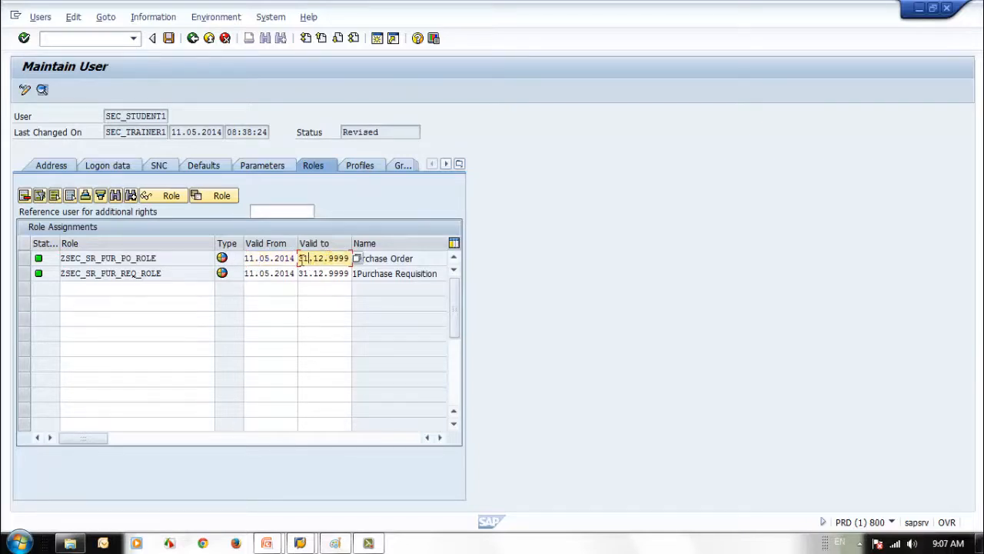
pyautogui.click(274, 259)
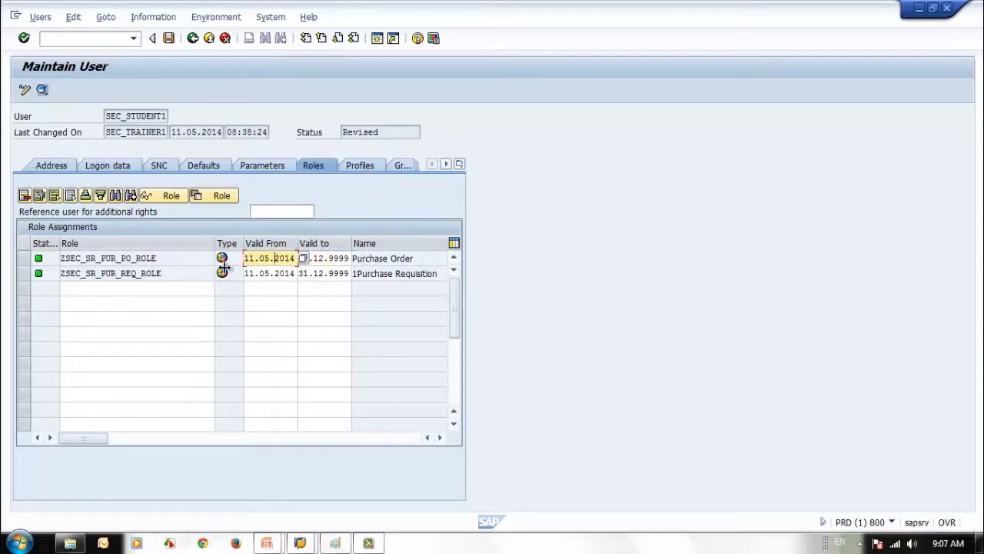
pyautogui.press('Left')
pyautogui.press('Left')
pyautogui.press('Left')
pyautogui.moveTo(246, 259); pyautogui.dragTo(300, 258)
pyautogui.click(280, 259)
pyautogui.moveTo(246, 259); pyautogui.dragTo(306, 260)
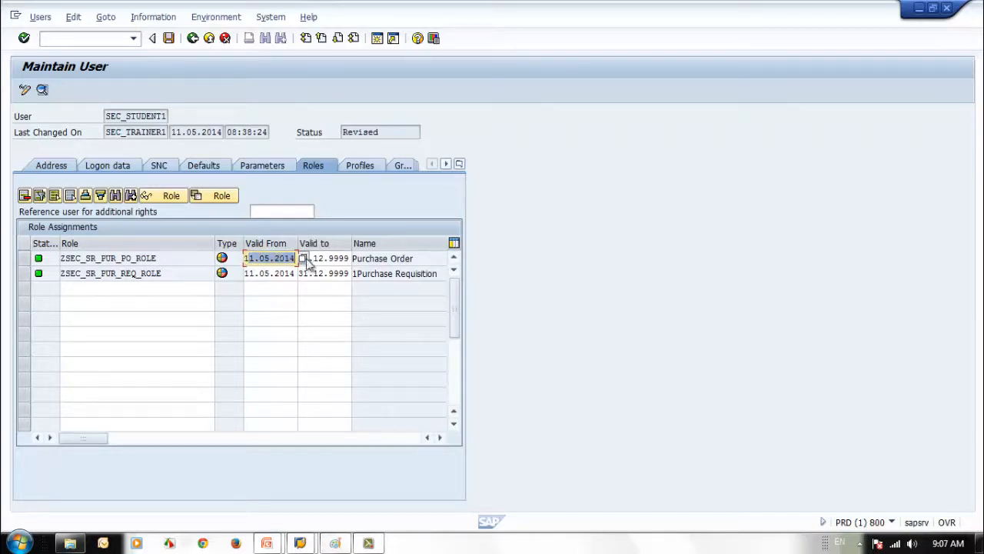
pyautogui.click(279, 259)
pyautogui.moveTo(246, 259); pyautogui.dragTo(250, 259)
pyautogui.hotkey('shift', 'Right')
pyautogui.hotkey('shift', 'Right')
pyautogui.hotkey('shift', 'Right')
pyautogui.hotkey('shift', 'Right')
pyautogui.hotkey('shift', 'Right')
pyautogui.hotkey('shift', 'Right')
pyautogui.hotkey('shift', 'Right')
pyautogui.hotkey('shift', 'Right')
pyautogui.hotkey('shift', 'Right')
pyautogui.hotkey('ctrl', 'c')
pyautogui.press('Right')
# Set ZSEC_SR_PUR_PO_ROLE's Valid to date to 21.05.2014 and review the generated profiles
pyautogui.click(301, 259)
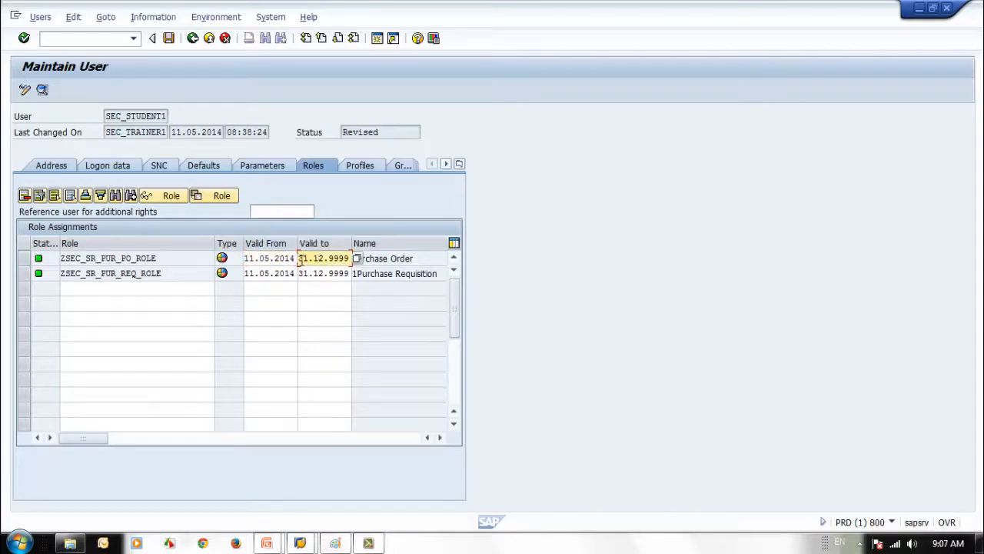
pyautogui.hotkey('ctrl', 'v')
pyautogui.press('Left')
pyautogui.write('2')
pyautogui.press('Return')
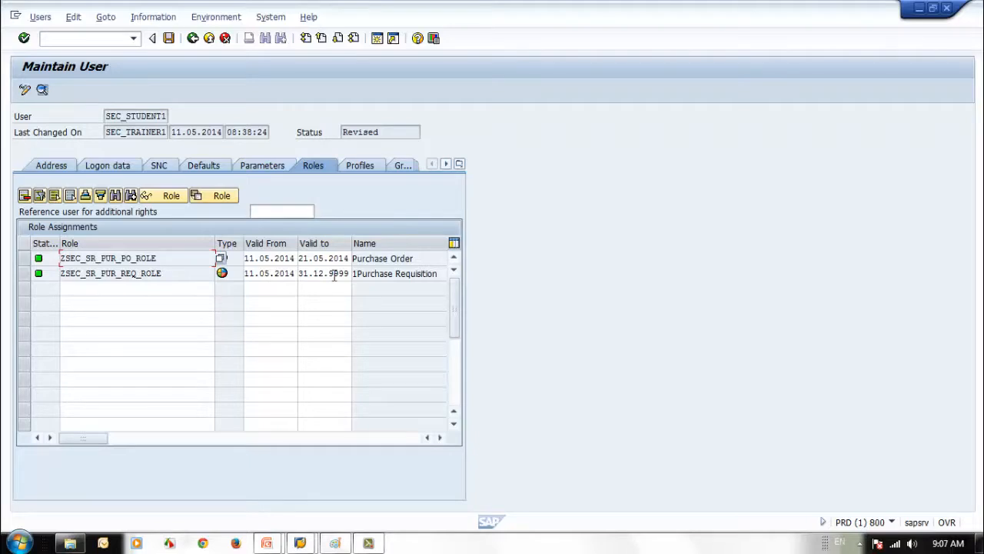
pyautogui.click(356, 167)
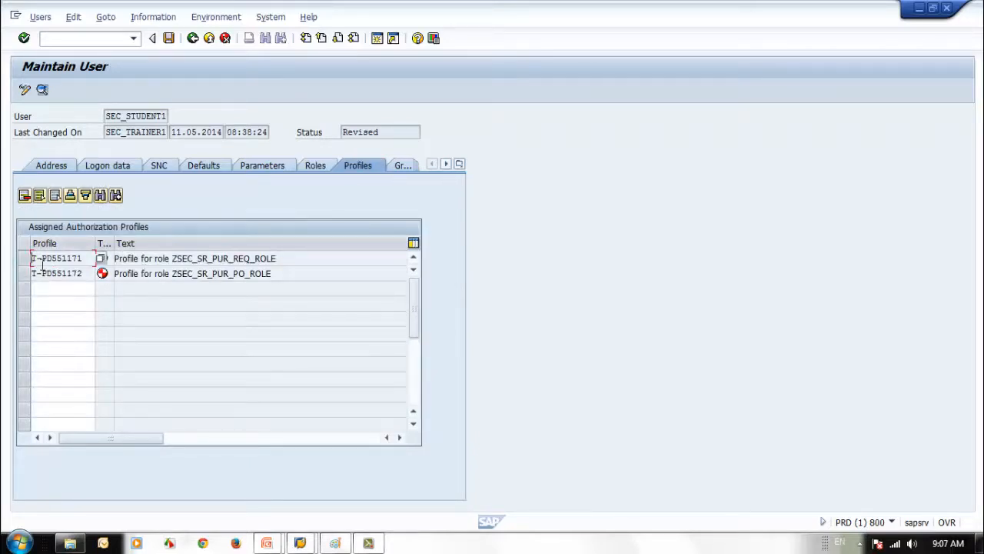
# Compare the first profile's name with the role assignments, switching between Profiles and Roles
pyautogui.click(68, 261)
pyautogui.click(312, 166)
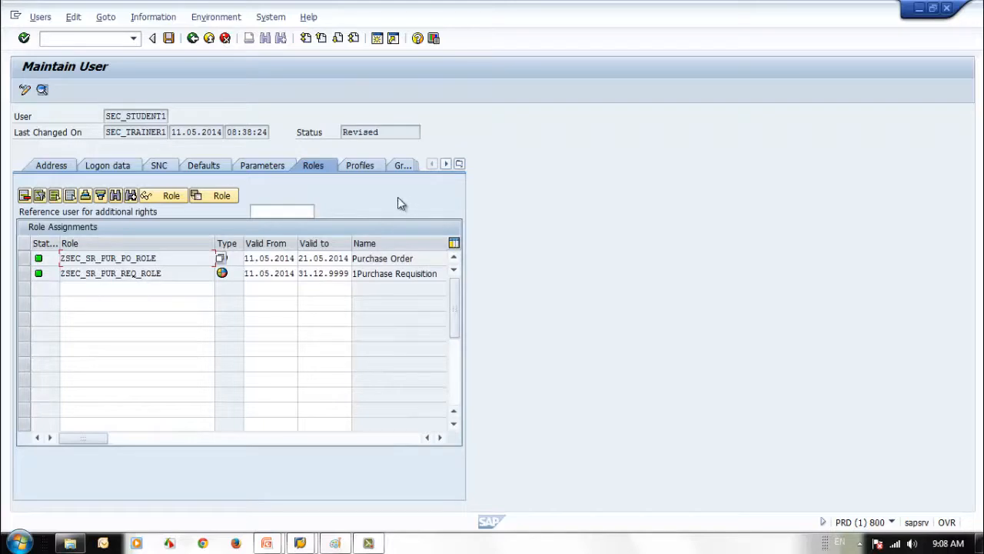
pyautogui.click(361, 166)
pyautogui.click(310, 166)
pyautogui.click(363, 165)
pyautogui.click(315, 167)
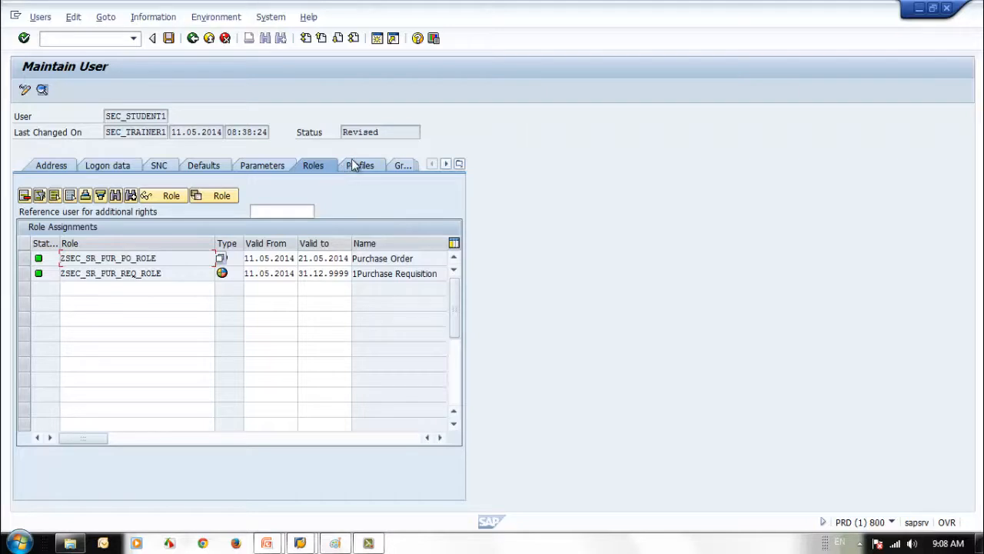
# Limit the PO role's validity to 05.05.2014 through 06.05.2014
pyautogui.click(264, 259)
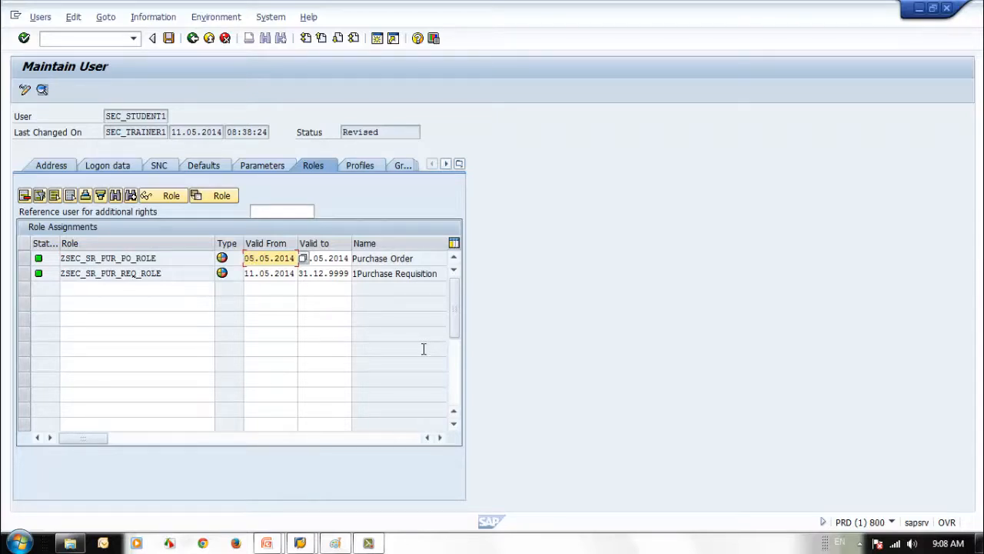
pyautogui.click(321, 258)
pyautogui.write('2')
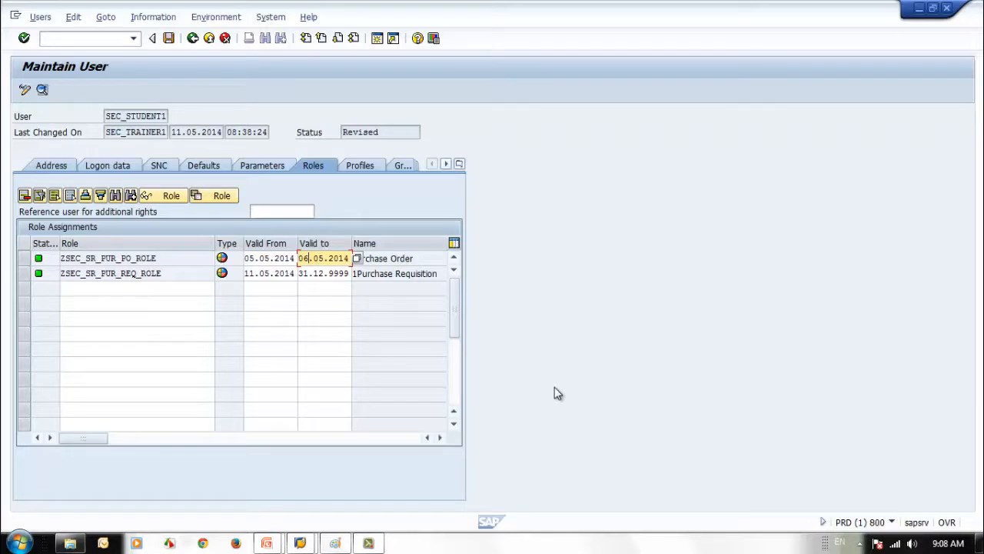
pyautogui.write('6')
pyautogui.press('Return')
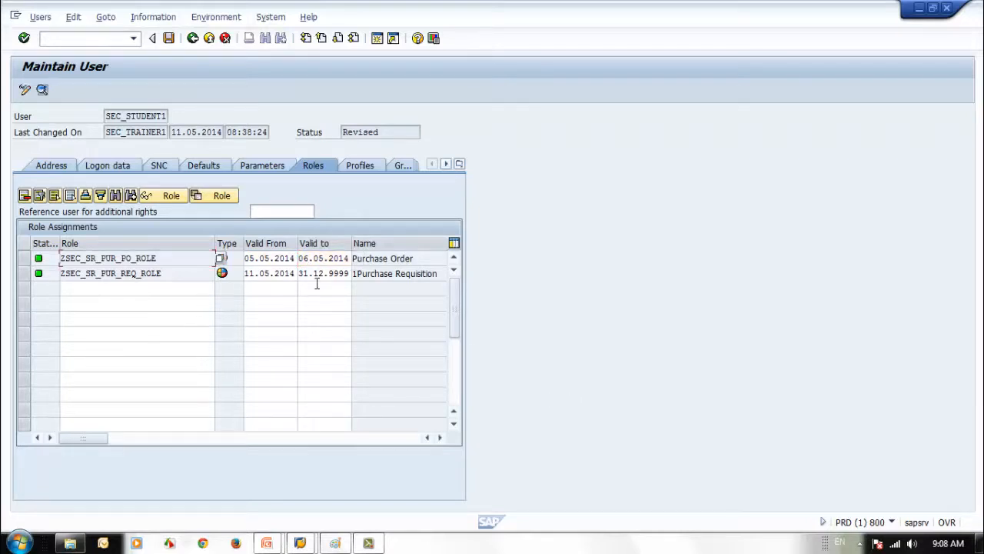
# Confirm only profile T-PD551171 for REQ_ROLE remains, switching between Profiles and Roles
pyautogui.click(351, 169)
pyautogui.click(139, 258)
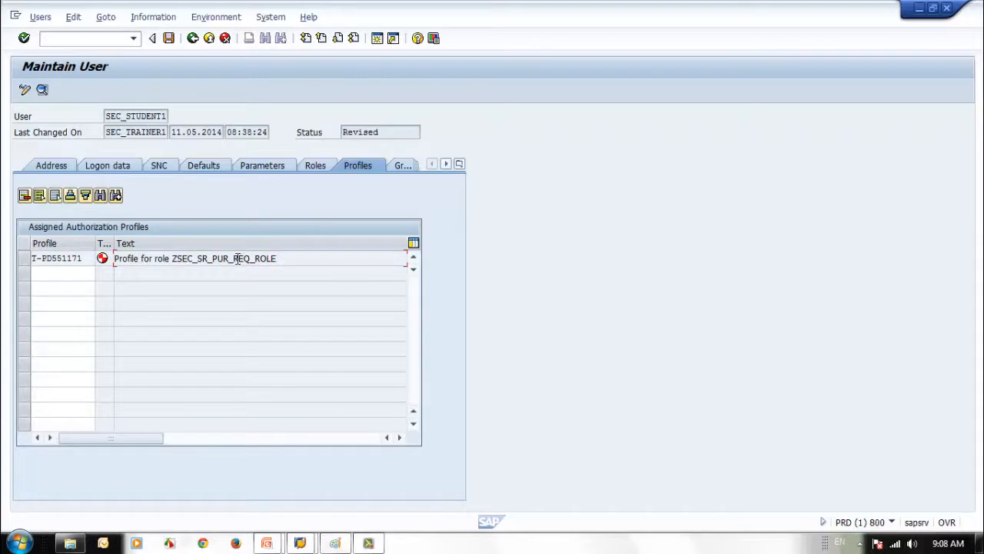
pyautogui.moveTo(232, 258); pyautogui.dragTo(285, 259)
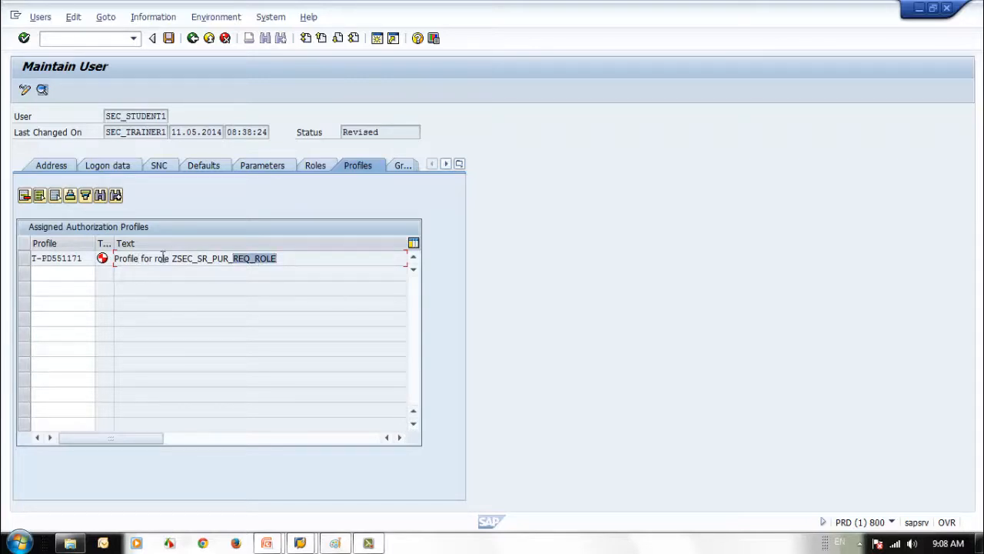
pyautogui.click(316, 170)
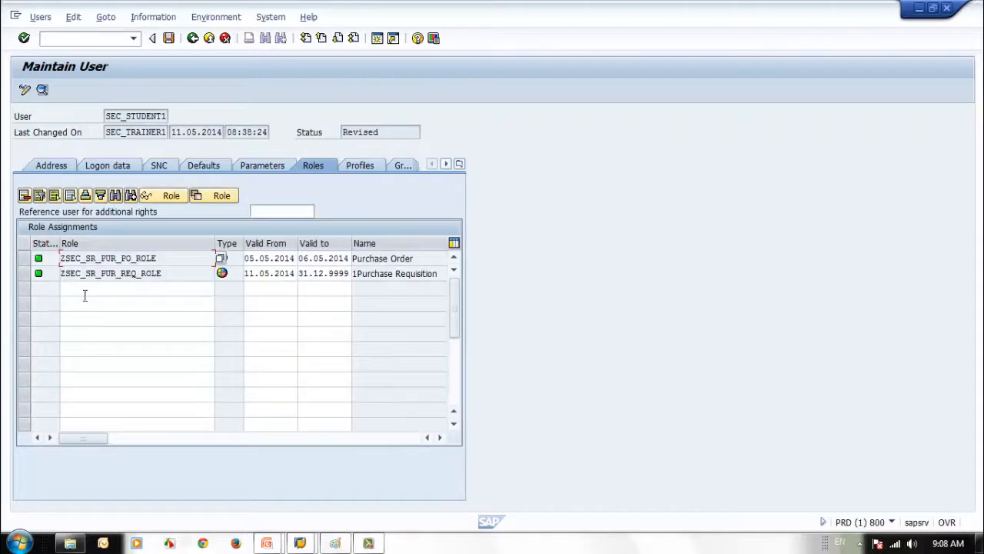
pyautogui.click(353, 167)
pyautogui.click(318, 167)
pyautogui.click(360, 166)
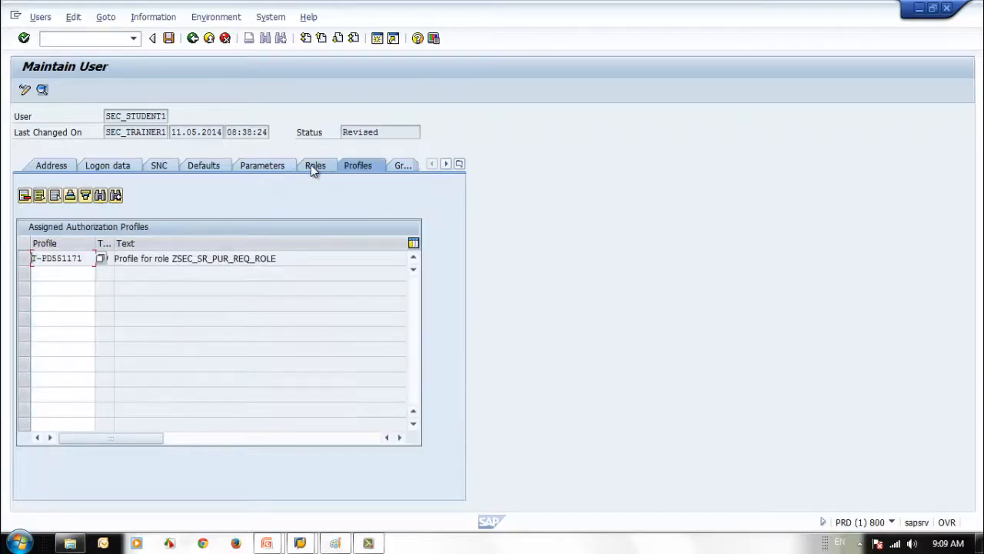
pyautogui.click(312, 168)
# Widen the profiles Type column, recheck the profiles, then return to the role list's empty row
pyautogui.click(354, 169)
pyautogui.moveTo(114, 244); pyautogui.dragTo(140, 246)
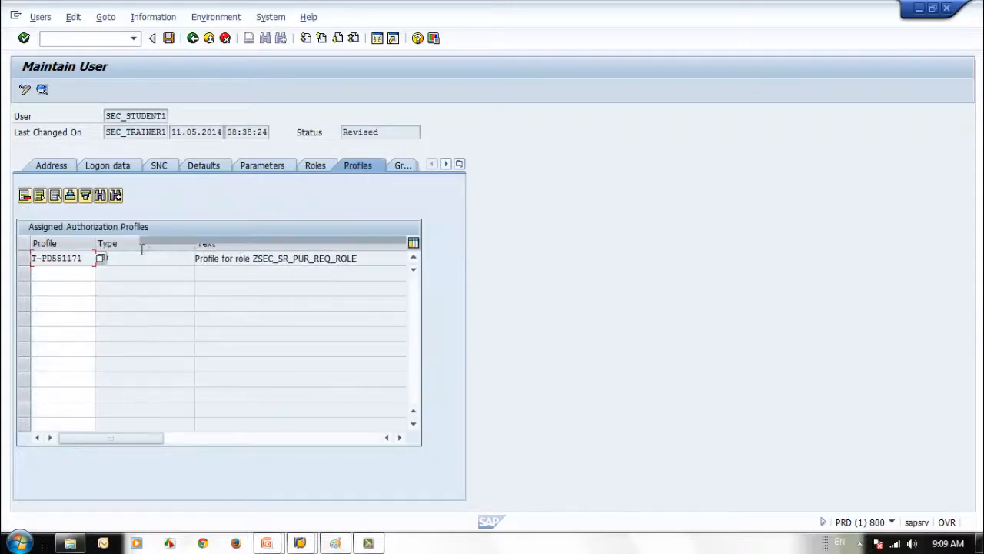
pyautogui.click(231, 438)
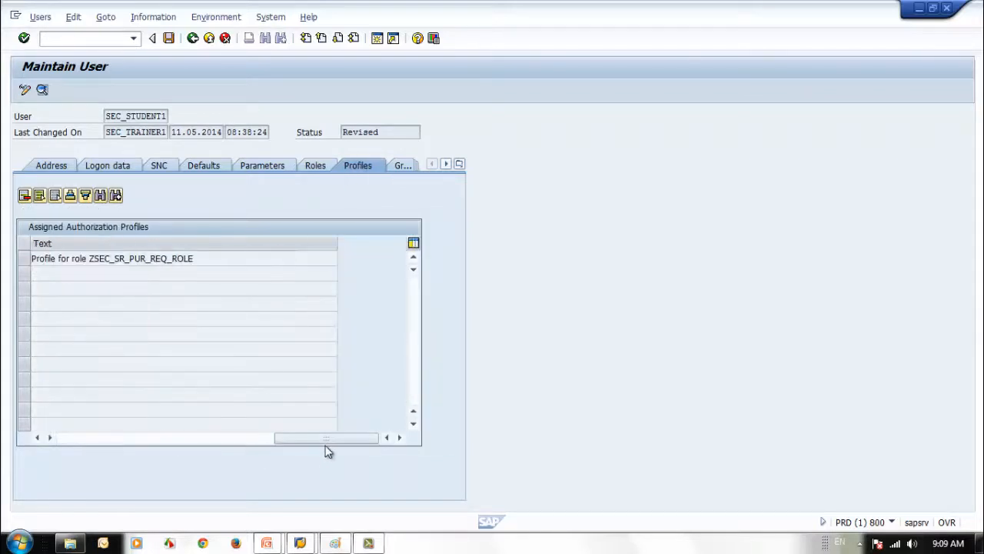
pyautogui.moveTo(326, 439); pyautogui.dragTo(103, 443)
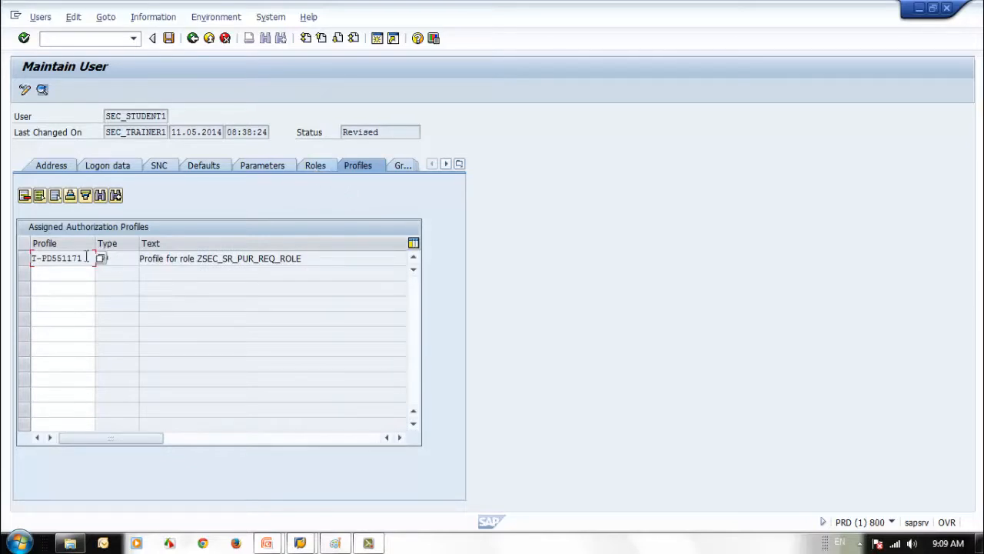
pyautogui.click(316, 167)
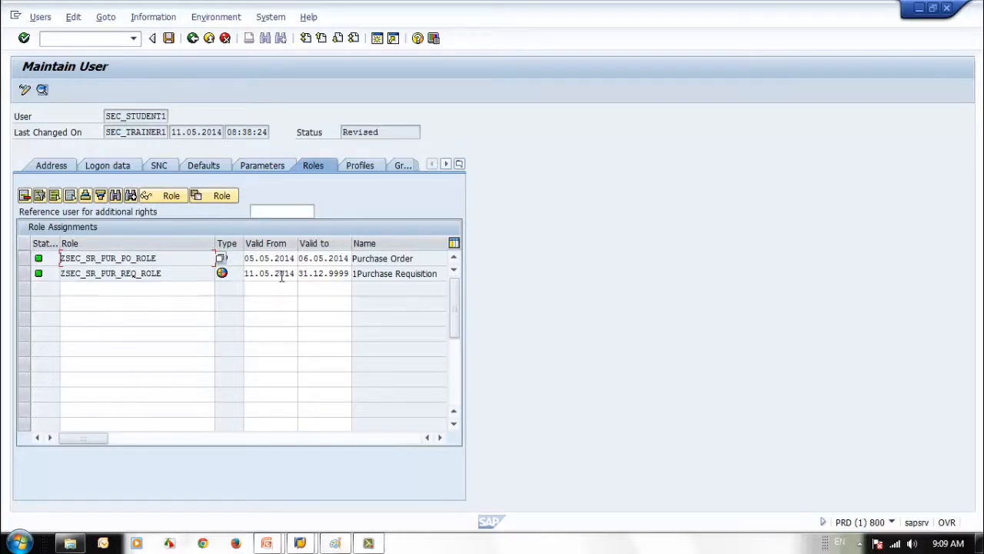
pyautogui.click(365, 165)
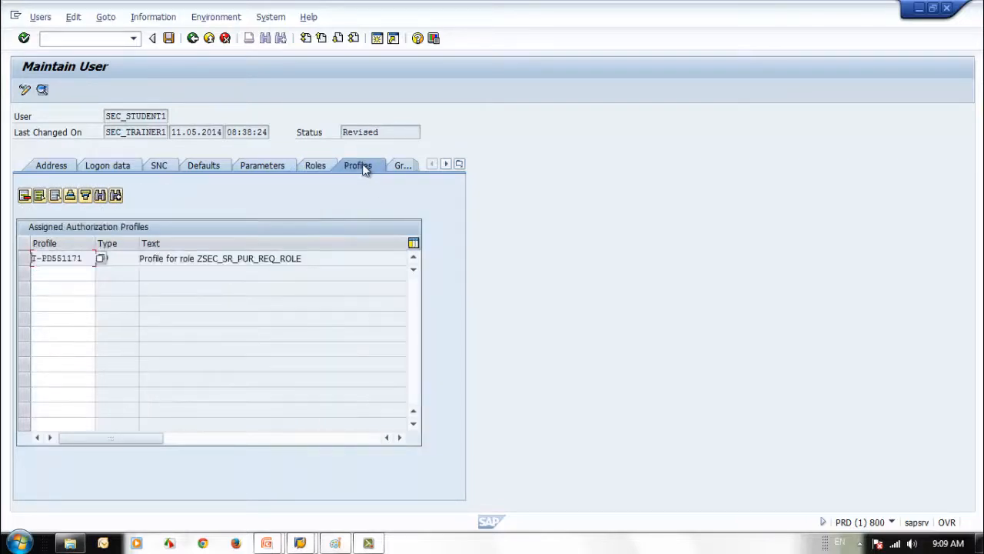
pyautogui.click(317, 167)
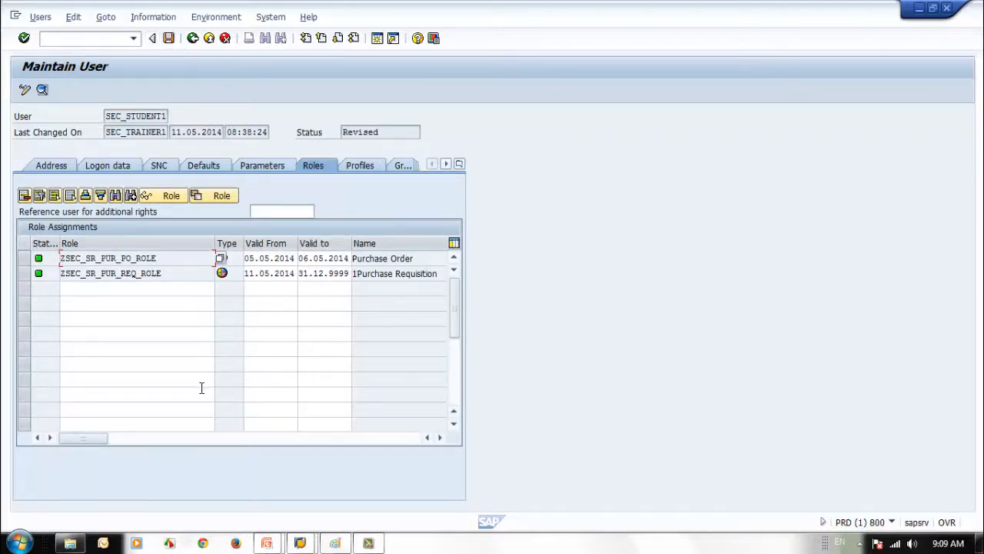
pyautogui.click(146, 290)
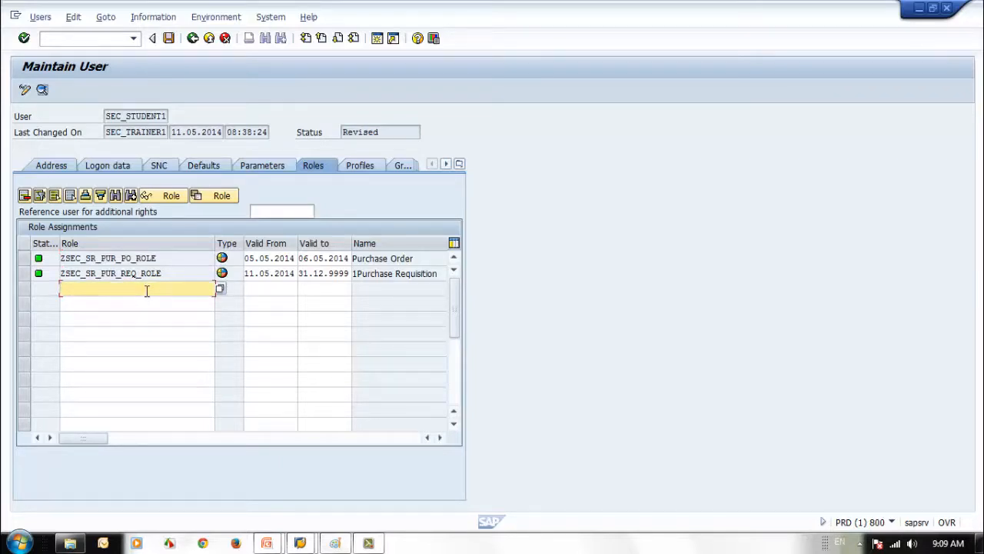
# Enter the ZSEC_* search pattern in the new role row
pyautogui.write('z')
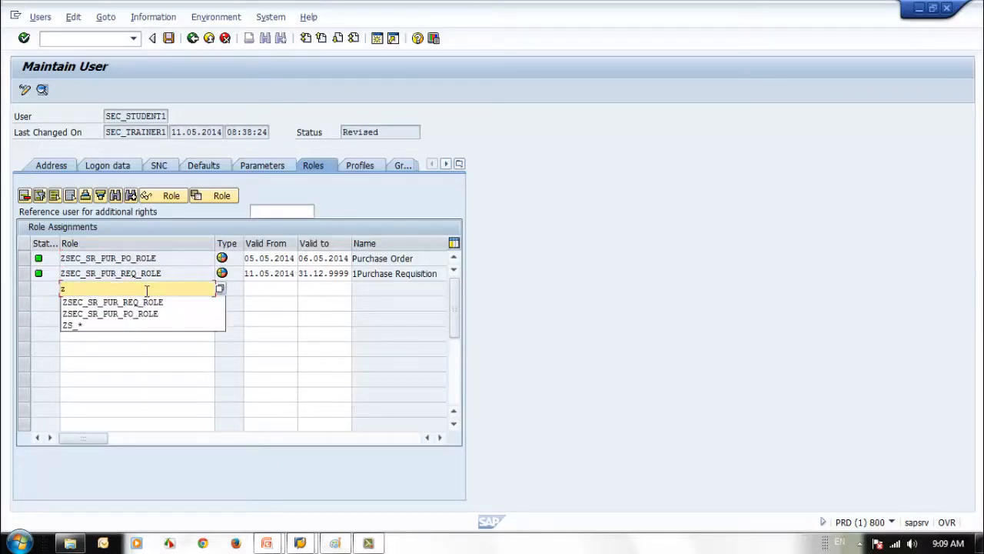
pyautogui.press('BackSpace')
pyautogui.write('ZSEC')
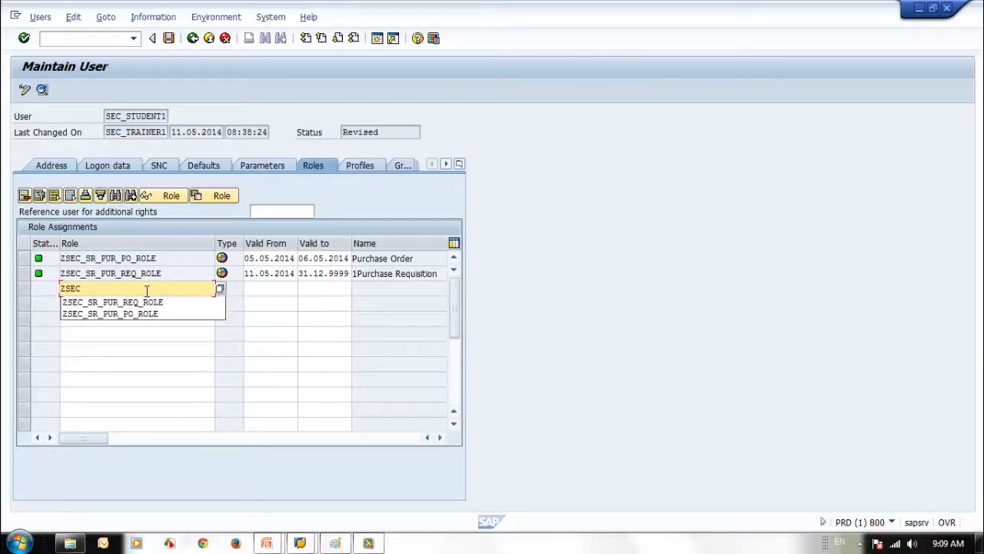
pyautogui.write('_*')
pyautogui.press('Return')
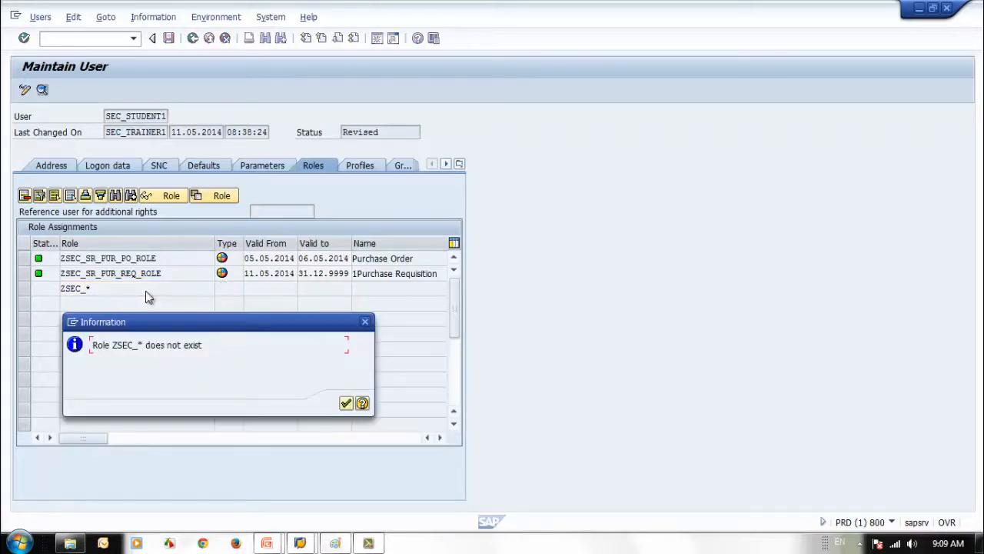
pyautogui.click(346, 403)
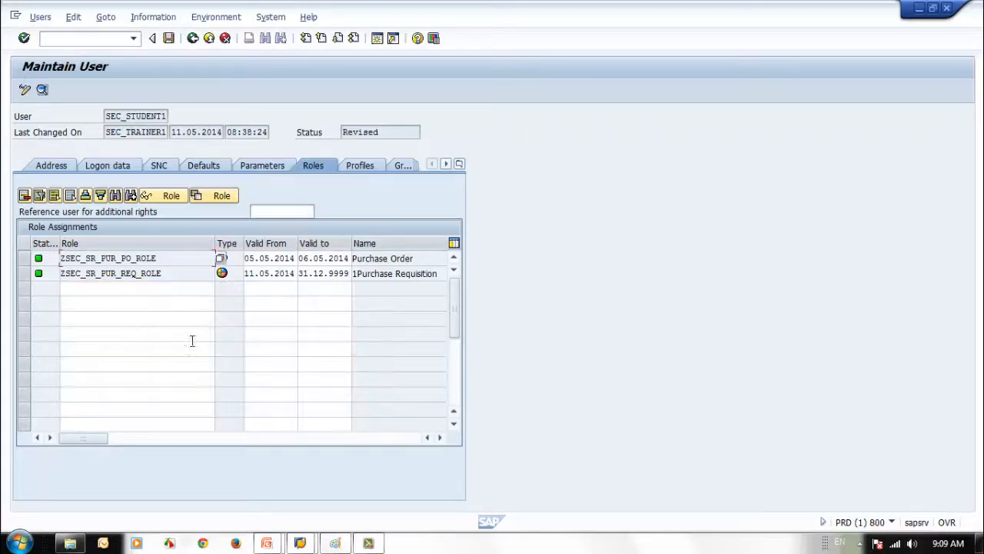
pyautogui.click(107, 294)
pyautogui.write('S')
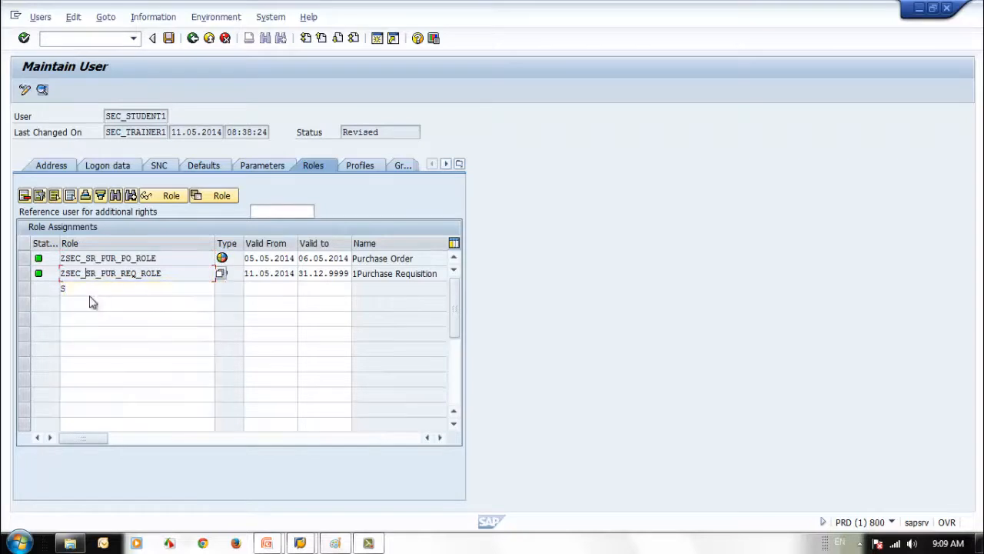
pyautogui.press('BackSpace')
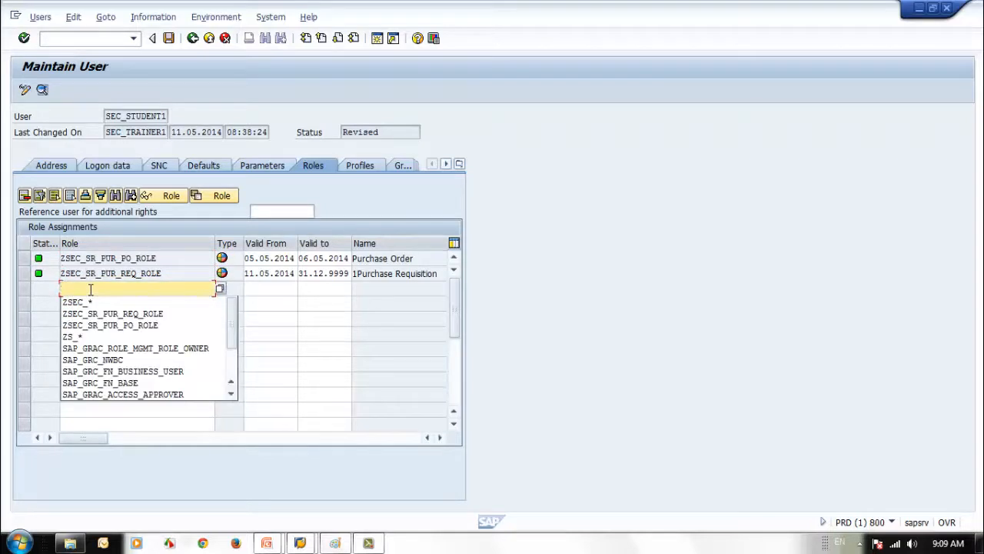
pyautogui.write('ZSEC')
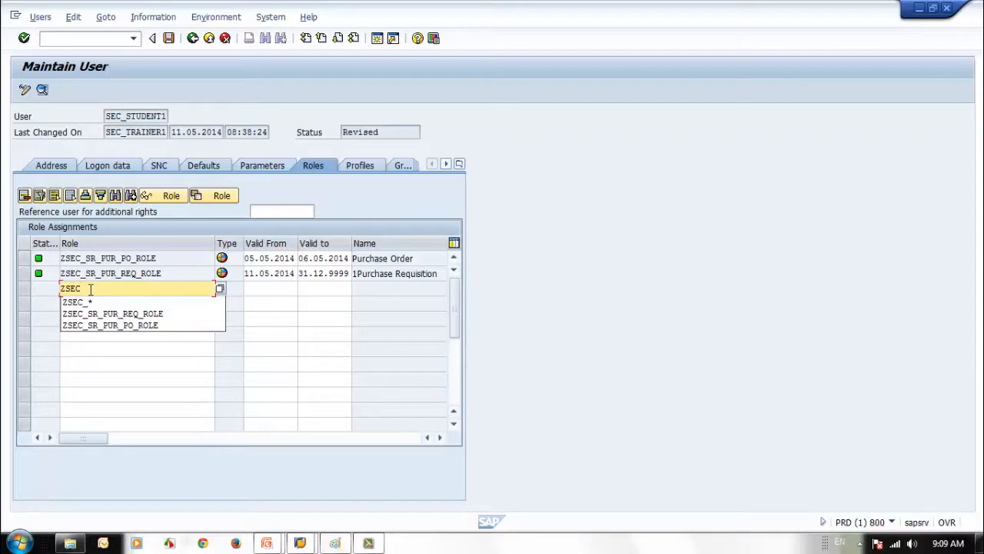
pyautogui.press('Down')
pyautogui.press('Return')
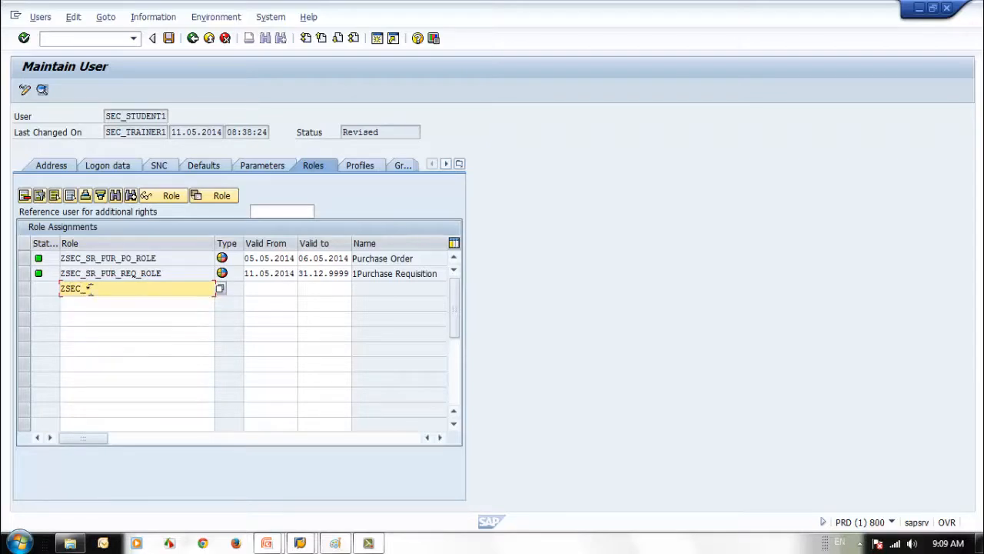
# Search composite roles for ZSEC_* and assign ZSEC_JR_PUR_MGR_ROLE to the user
pyautogui.moveTo(108, 289); pyautogui.dragTo(46, 278)
pyautogui.click(220, 287)
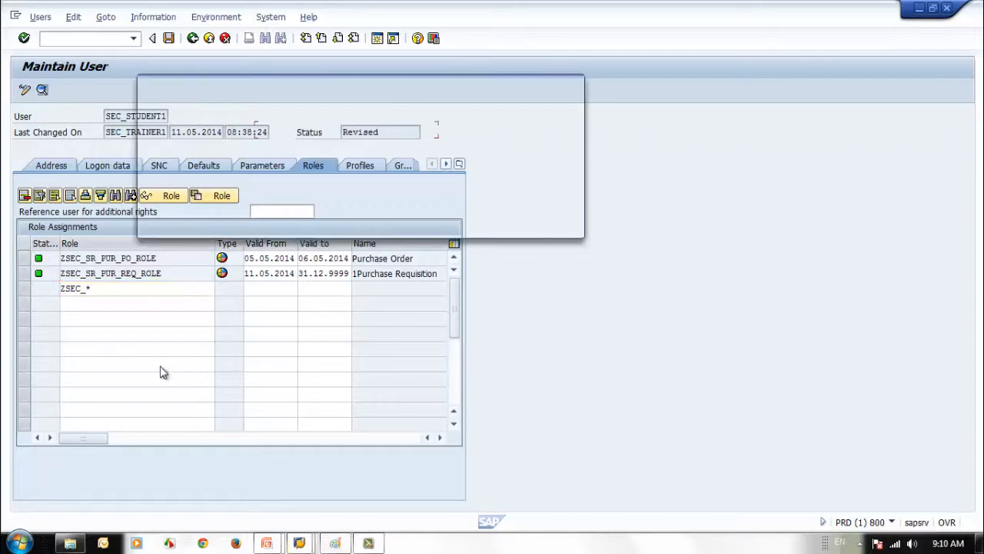
pyautogui.click(287, 104)
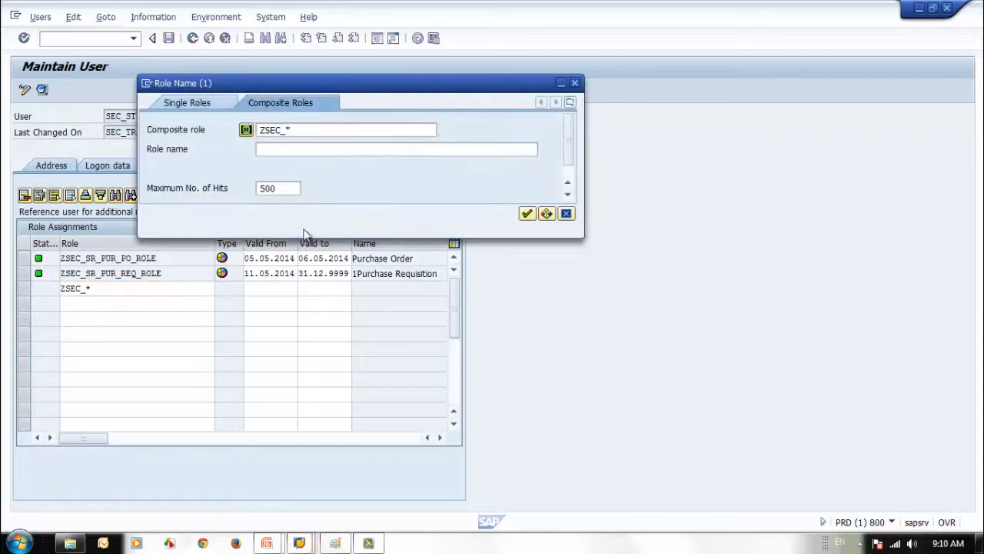
pyautogui.click(528, 215)
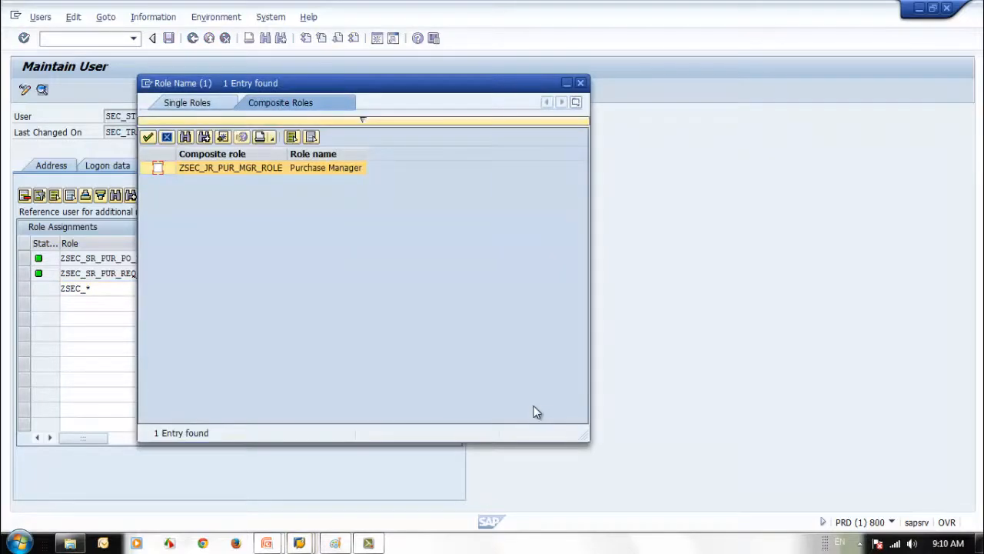
pyautogui.click(272, 194)
pyautogui.click(263, 164)
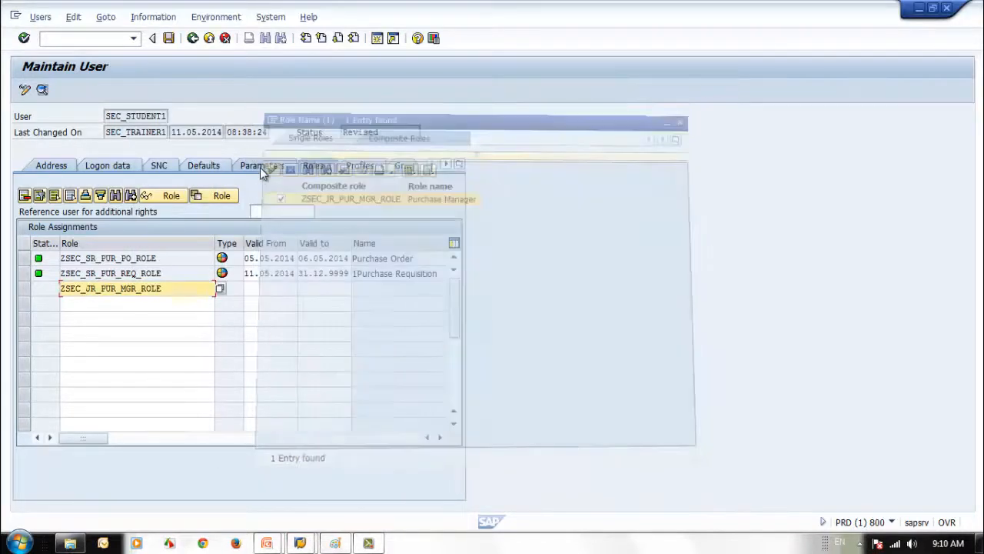
pyautogui.press('Return')
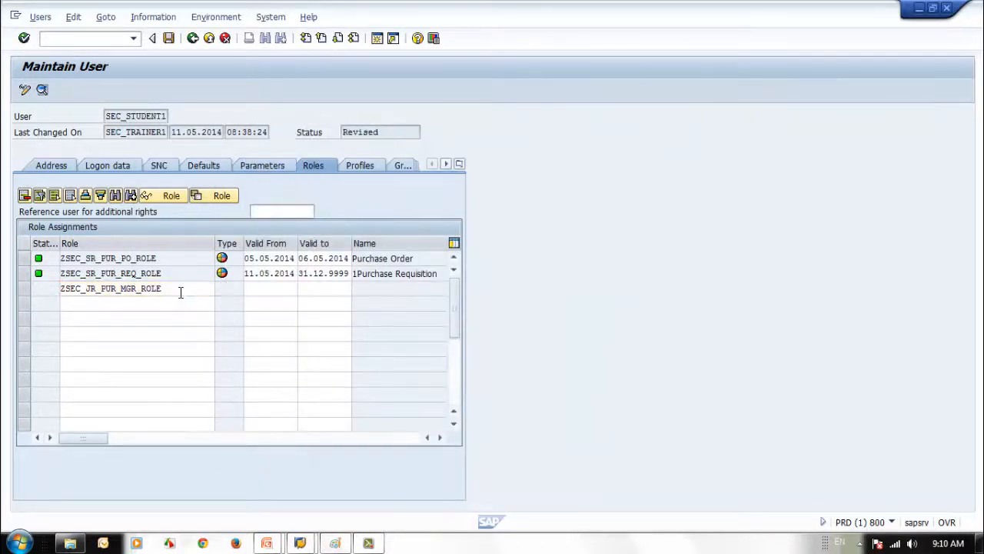
# Inspect the inherited PO and requisition role entries and their validity dates
pyautogui.click(269, 304)
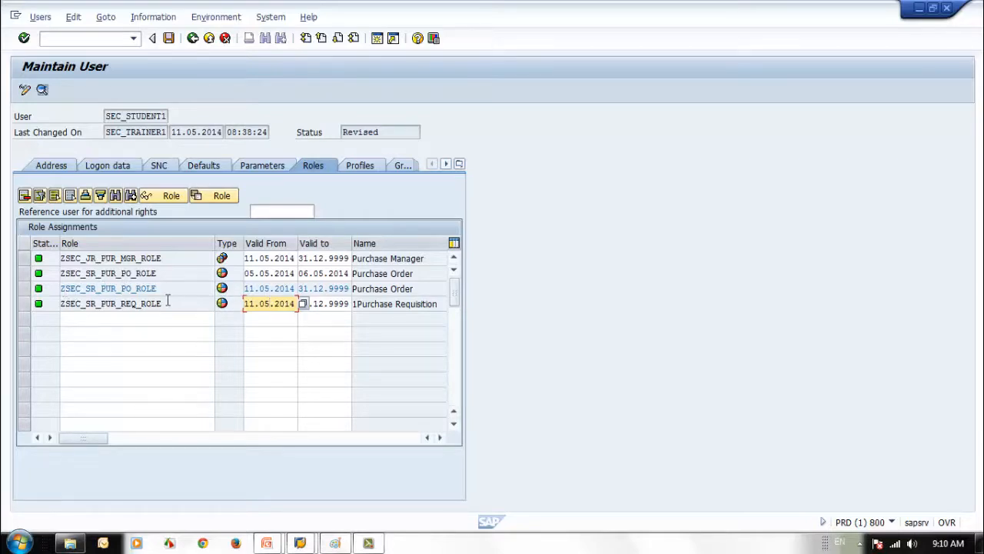
pyautogui.moveTo(159, 288); pyautogui.dragTo(56, 289)
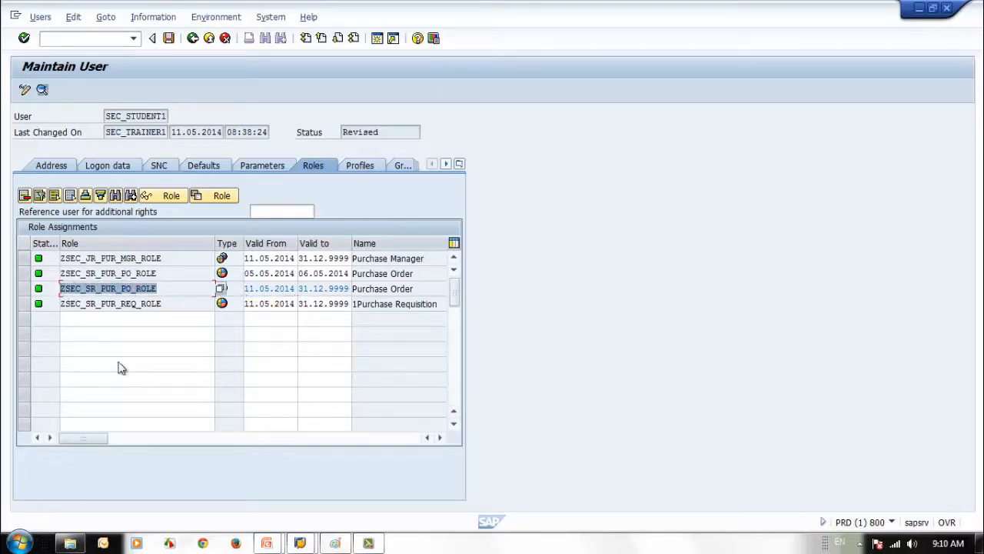
pyautogui.click(165, 288)
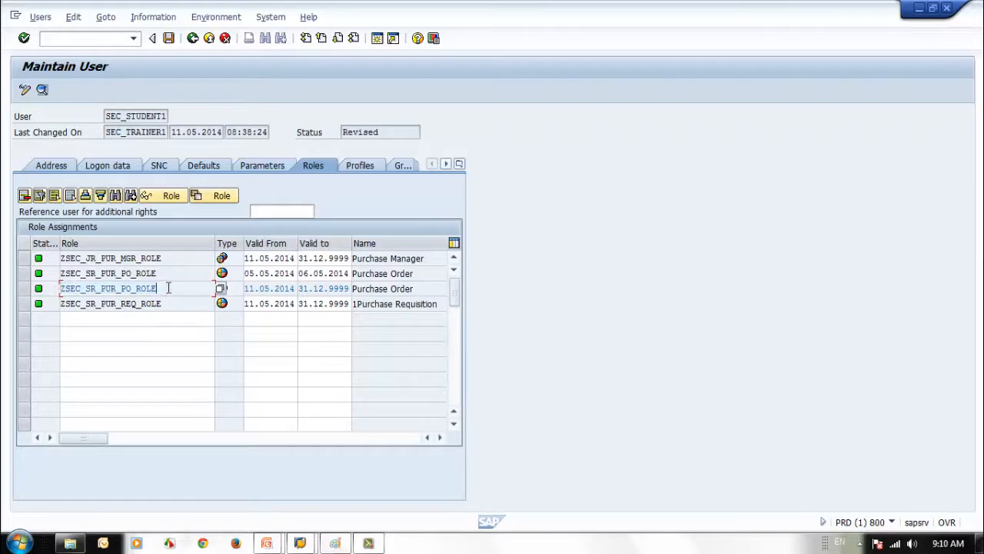
pyautogui.click(269, 288)
pyautogui.click(322, 289)
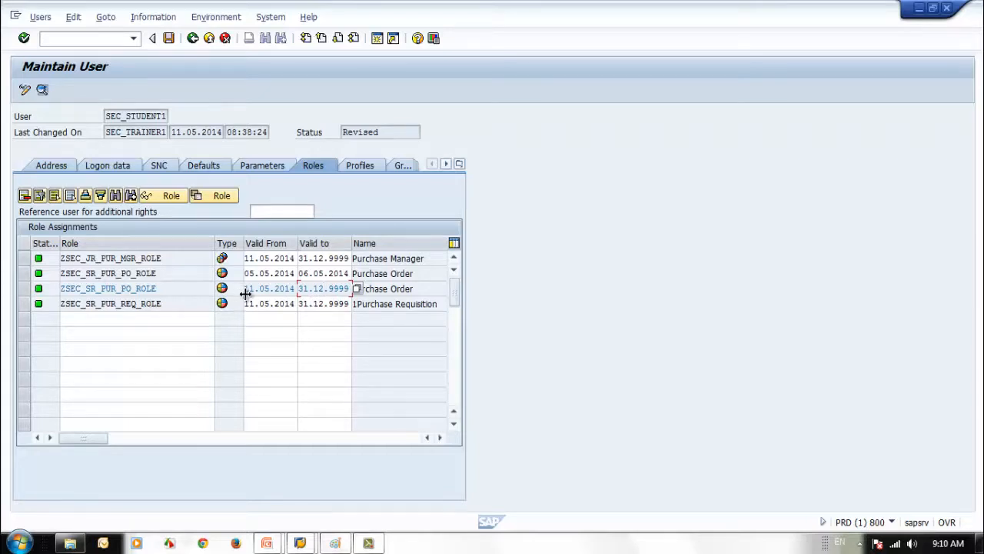
pyautogui.moveTo(160, 288); pyautogui.dragTo(69, 288)
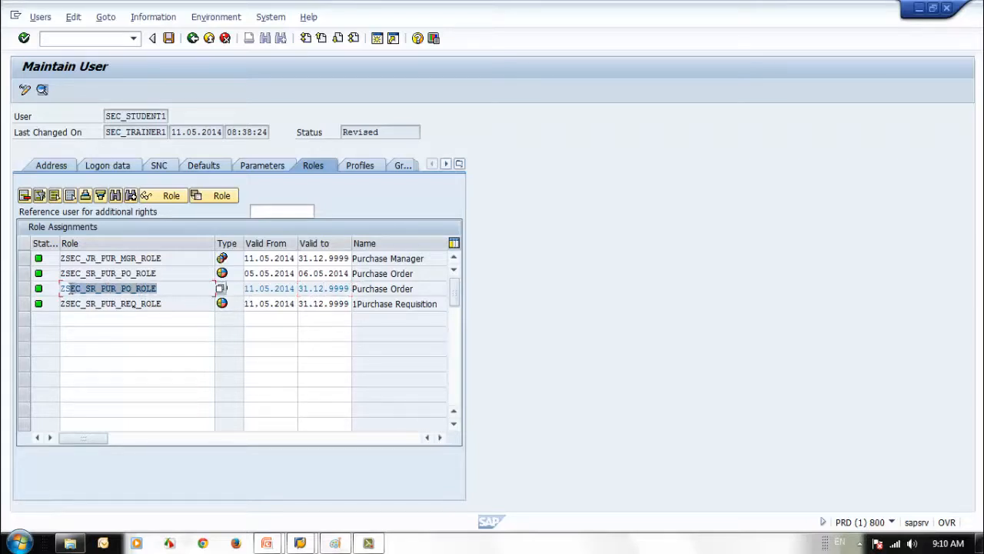
pyautogui.click(163, 258)
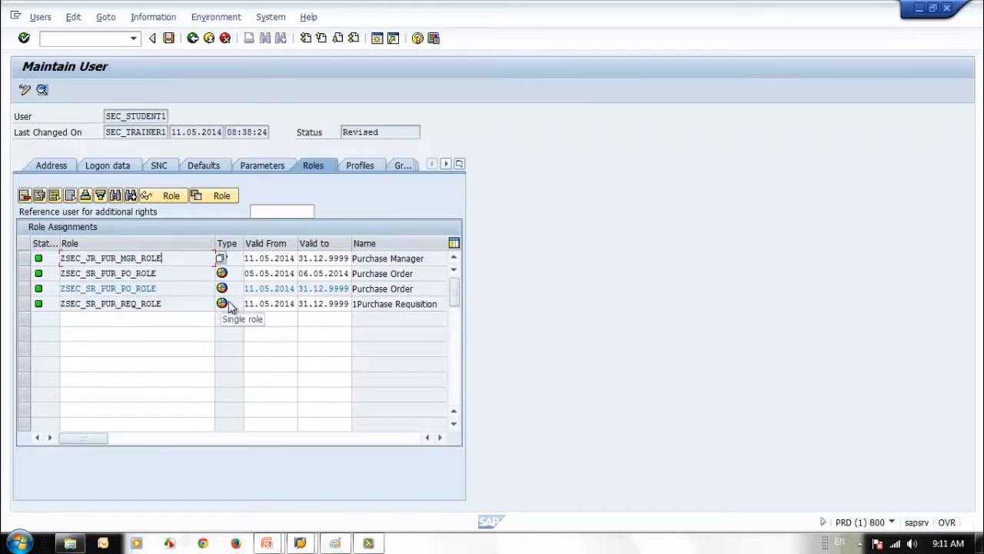
pyautogui.moveTo(166, 288); pyautogui.dragTo(59, 289)
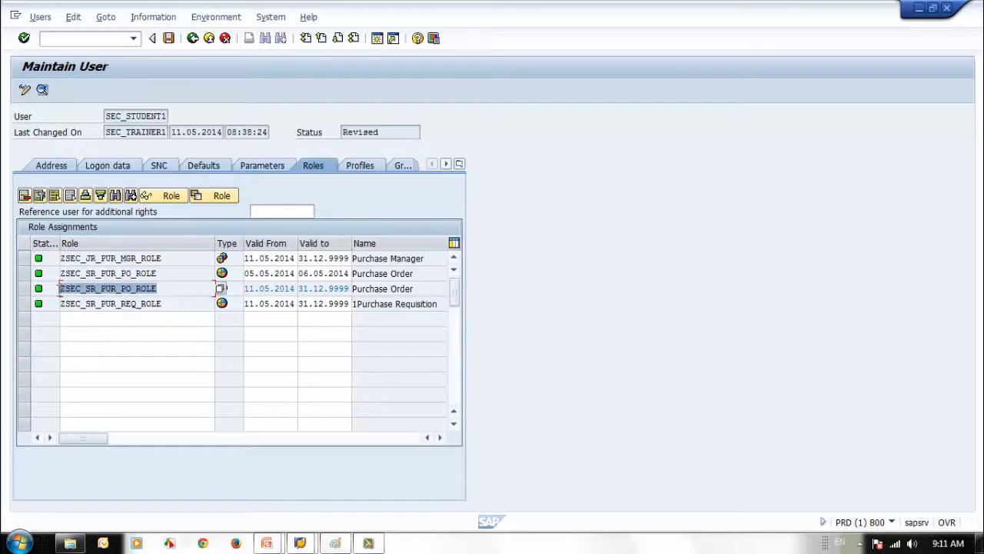
pyautogui.click(163, 290)
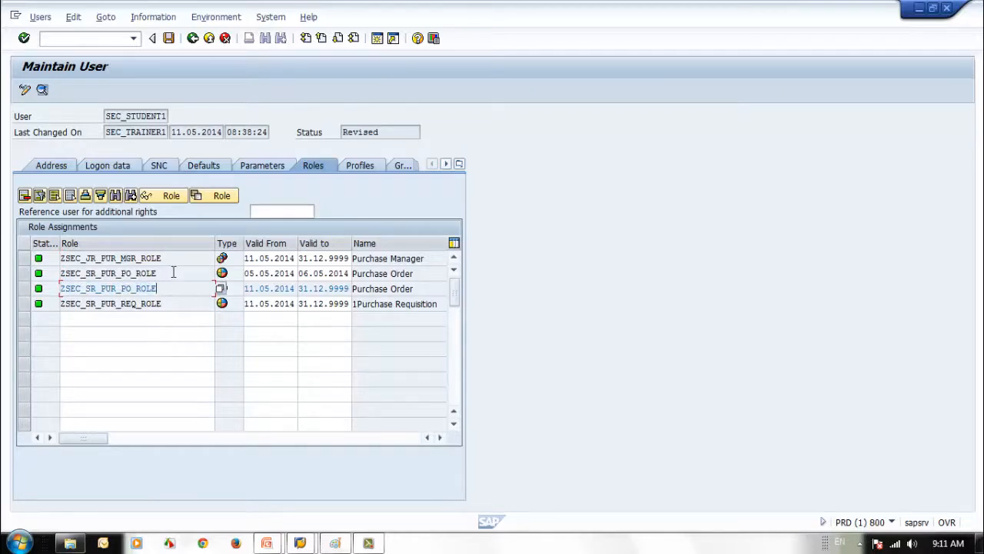
pyautogui.click(168, 274)
pyautogui.click(313, 288)
# Change the Purchase Manager role's Valid to date to 31.12.2015
pyautogui.doubleClick(331, 259)
pyautogui.write('2015')
pyautogui.press('Return')
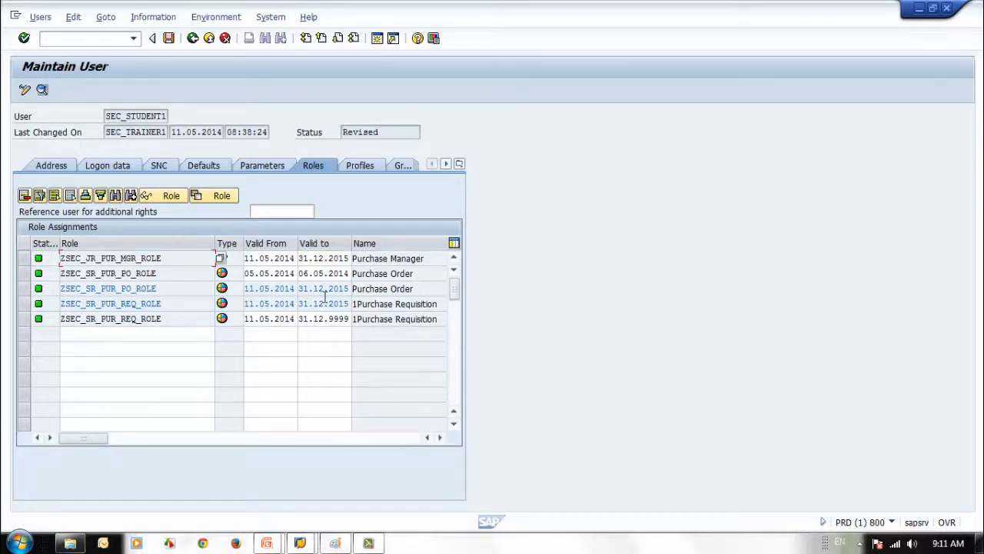
# Review the role entries and the assigned profiles T-PD551171 and T-PD551172
pyautogui.click(170, 289)
pyautogui.click(168, 303)
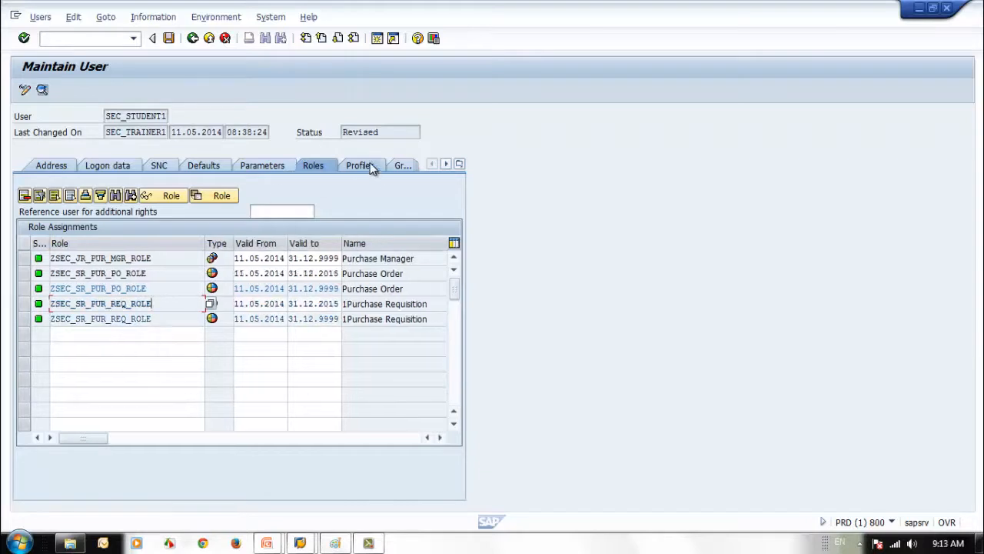
pyautogui.click(370, 166)
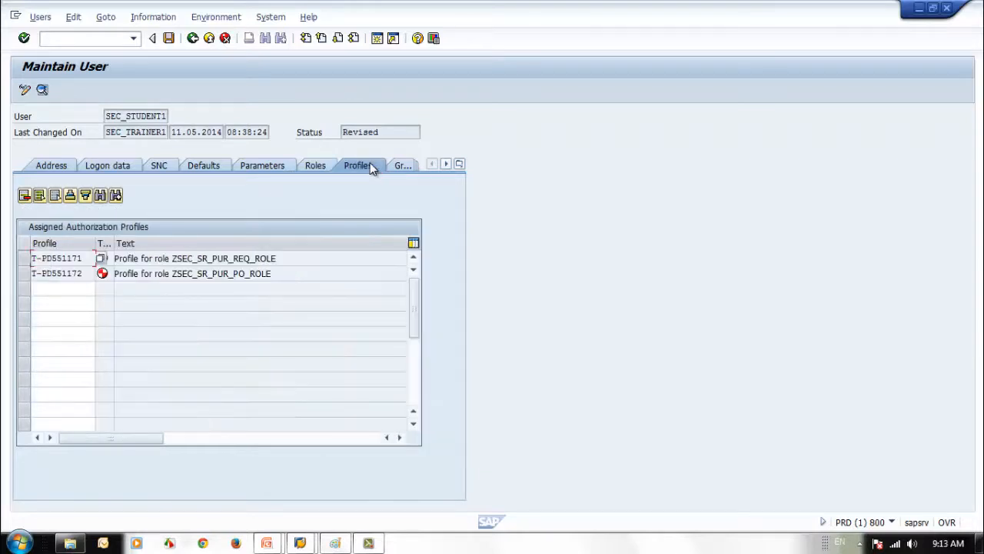
pyautogui.click(321, 167)
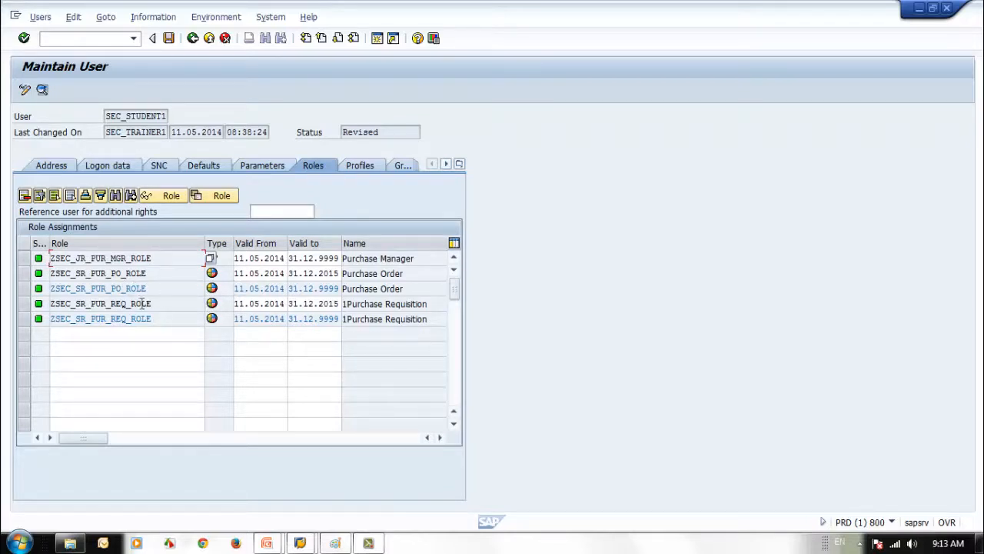
pyautogui.click(164, 273)
pyautogui.click(358, 166)
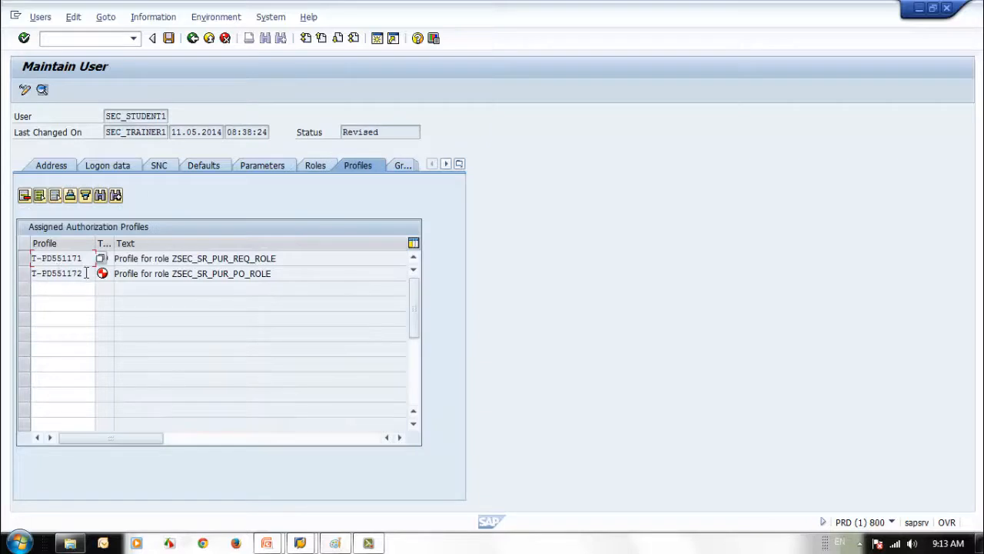
pyautogui.moveTo(85, 272); pyautogui.dragTo(30, 285)
pyautogui.moveTo(83, 263); pyautogui.dragTo(28, 262)
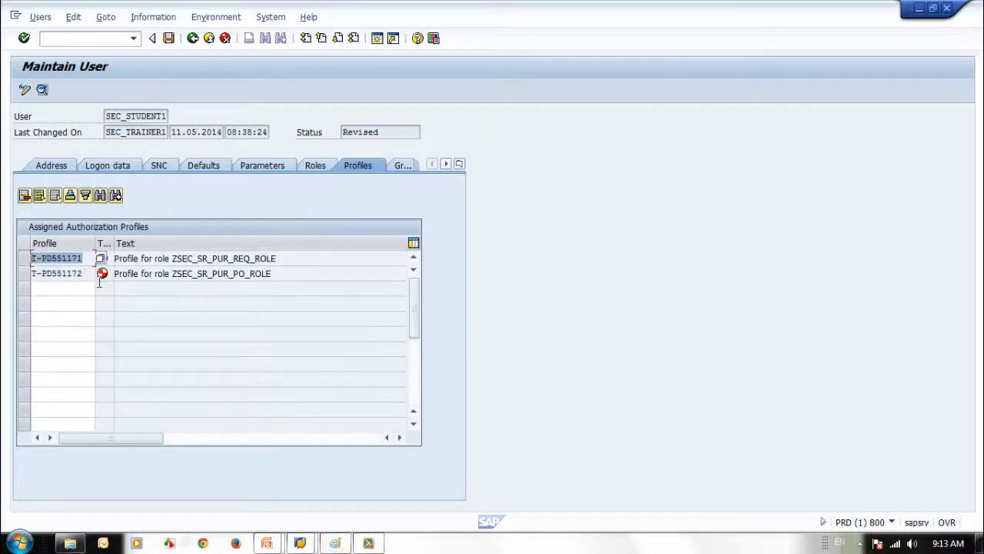
# Show the profiles once more, then switch to the slide show at Tab - Roles
pyautogui.click(327, 167)
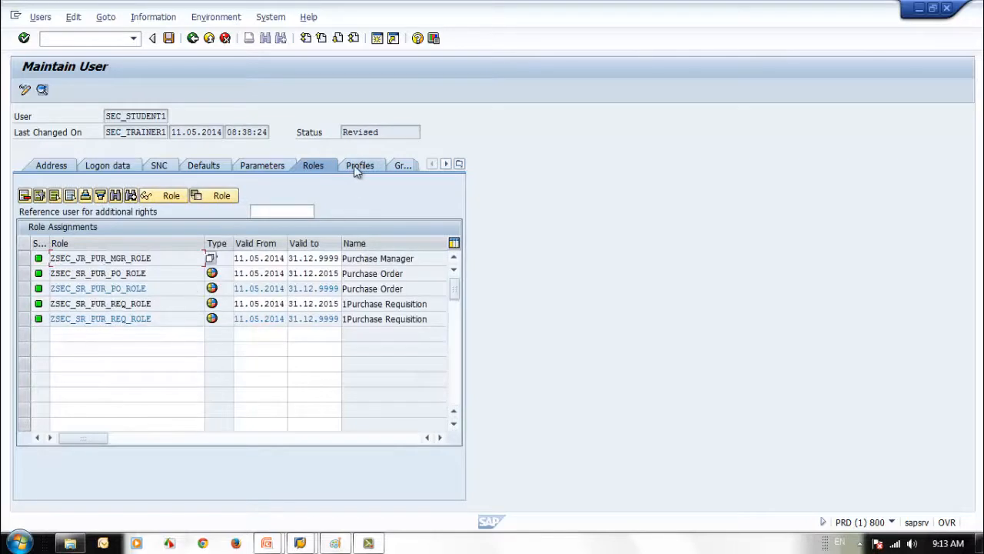
pyautogui.click(356, 166)
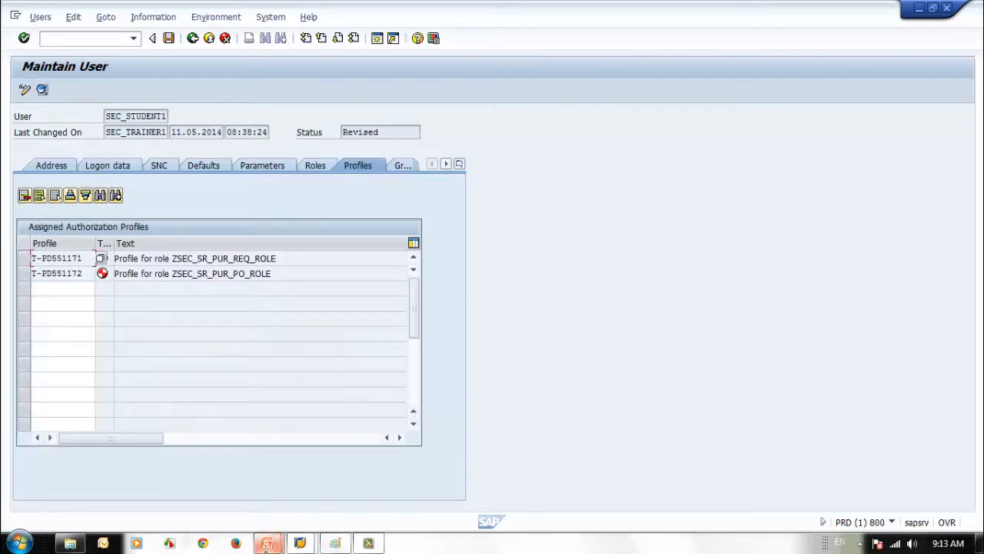
pyautogui.moveTo(266, 543)
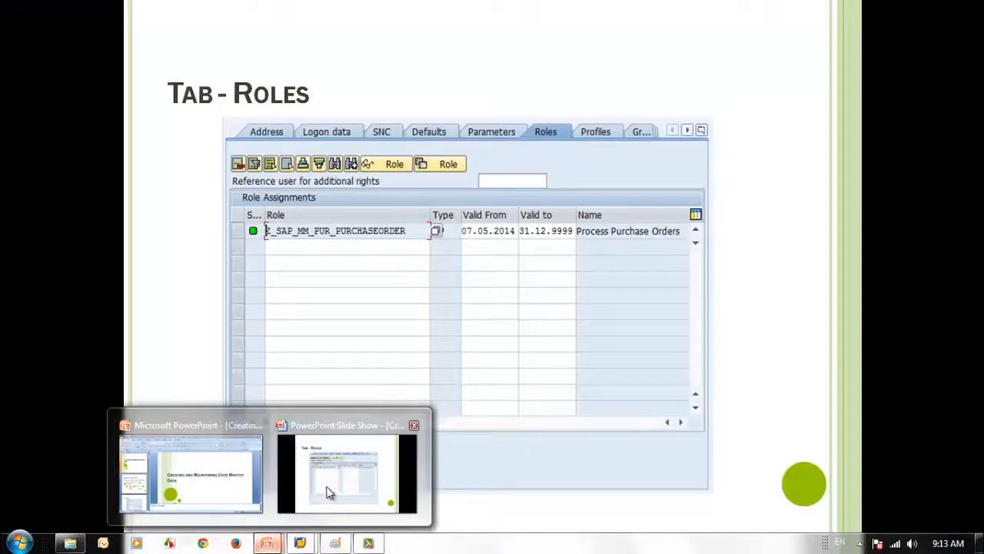
pyautogui.click(328, 492)
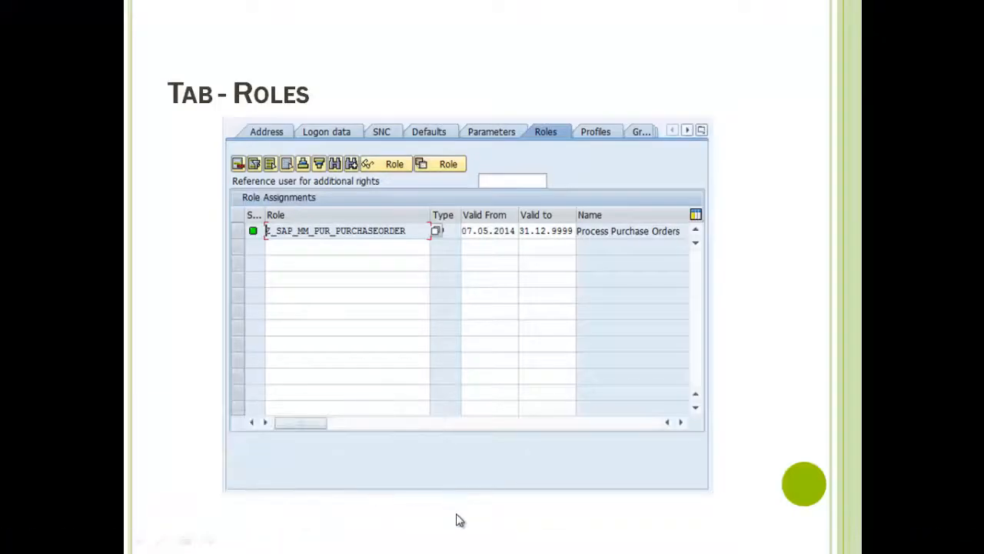
# Advance the slides through Tab - Profiles to Tab - Groups, then switch back to SAP GUI
pyautogui.click(458, 521)
pyautogui.click(458, 522)
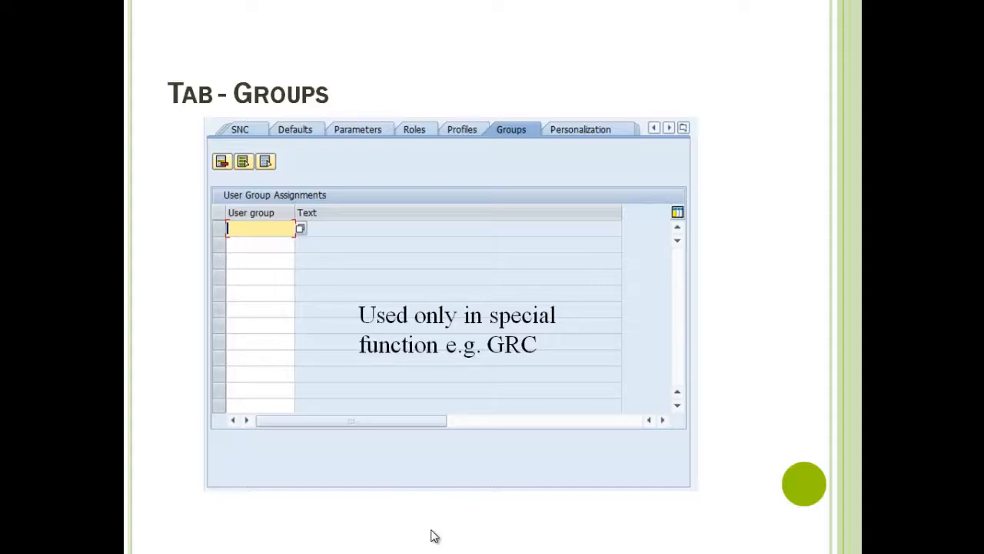
pyautogui.hotkey('alt', 'Tab')
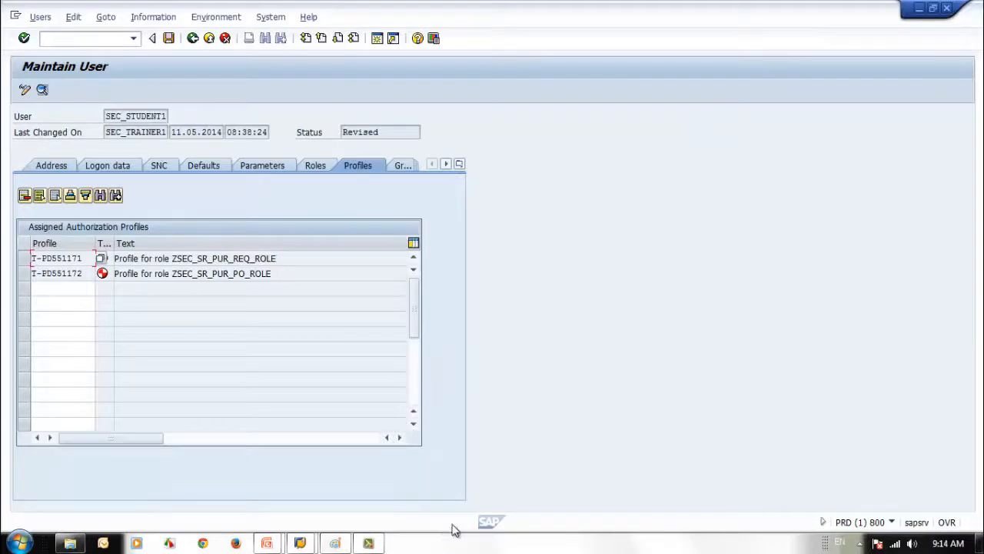
# Assign the TECHNICAL and TRAINING user groups on the Groups tab
pyautogui.click(410, 167)
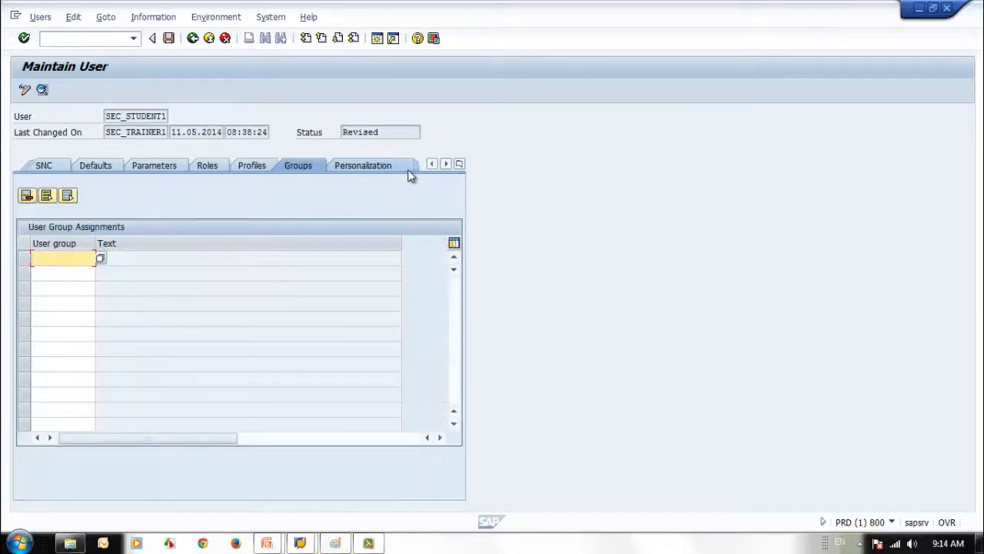
pyautogui.click(100, 259)
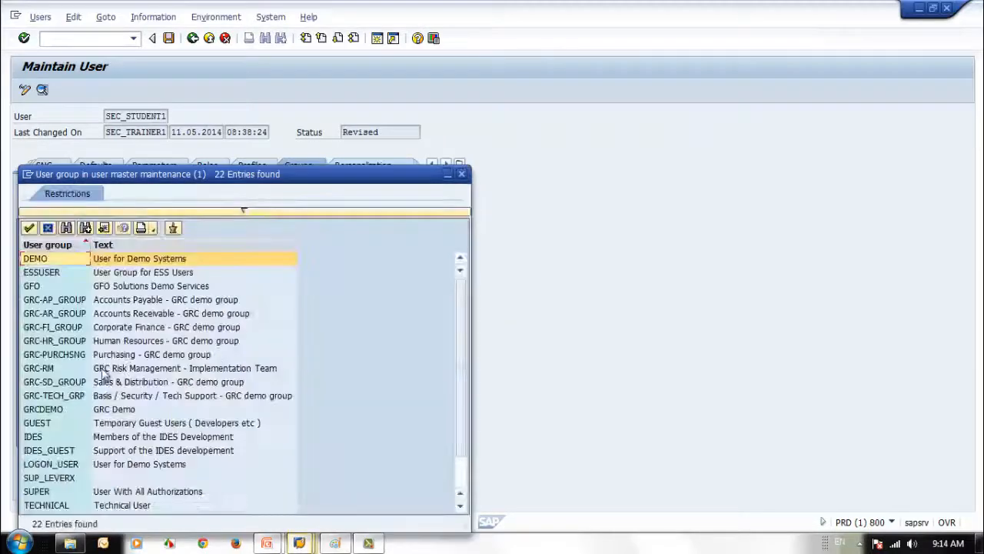
pyautogui.click(461, 478)
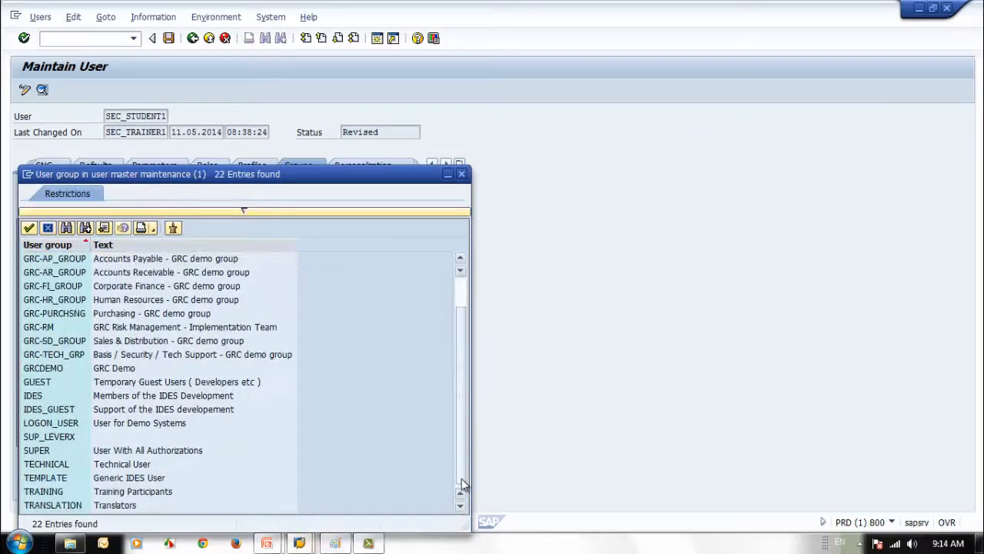
pyautogui.doubleClick(66, 464)
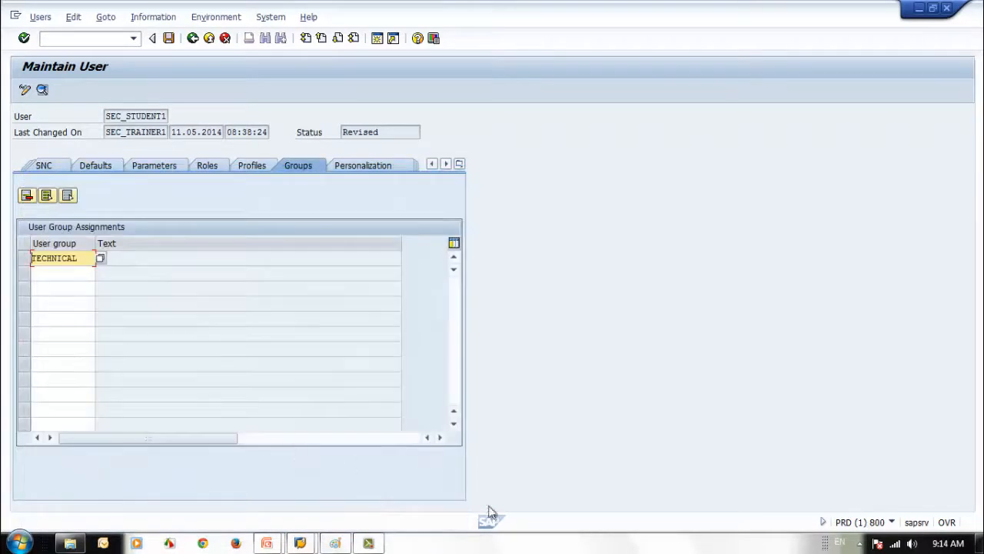
pyautogui.click(76, 274)
pyautogui.click(100, 274)
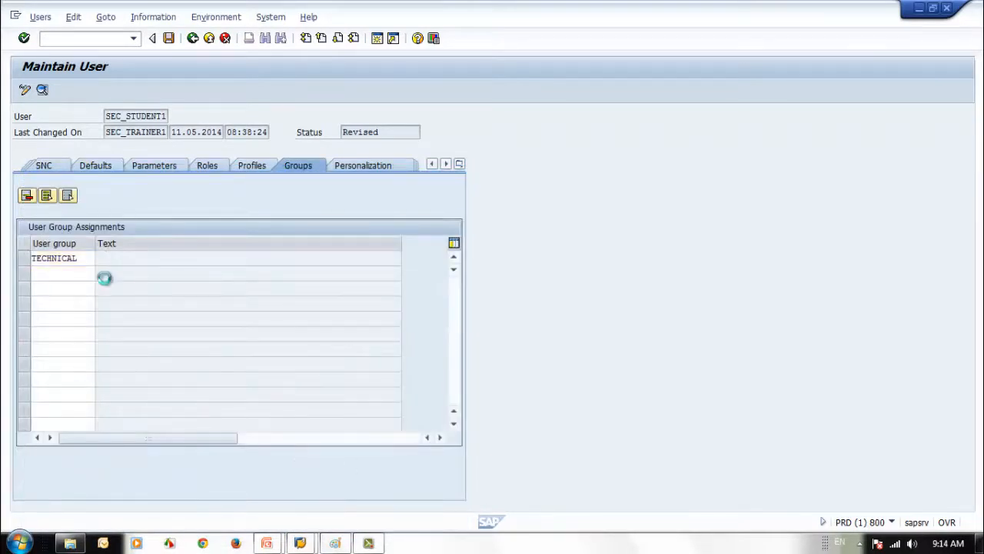
pyautogui.click(458, 479)
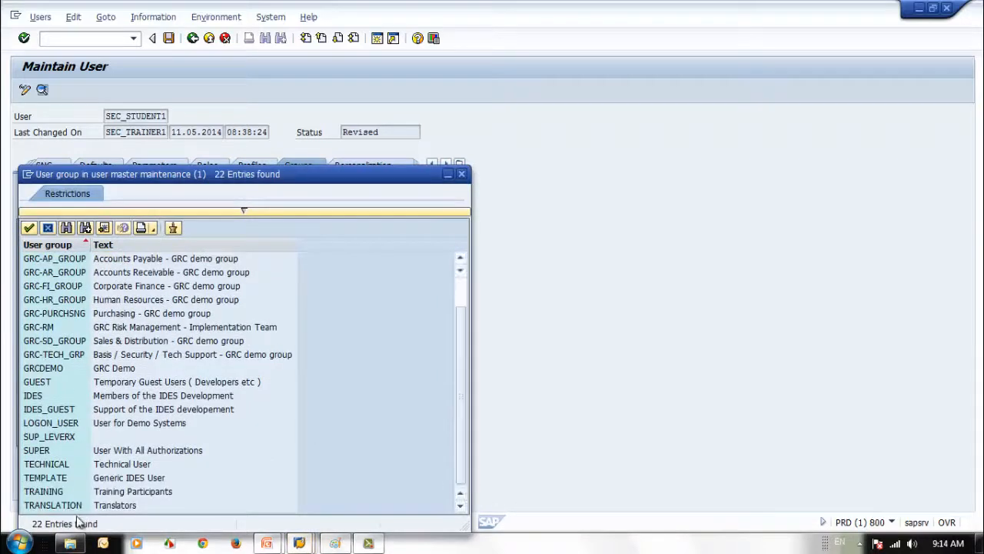
pyautogui.doubleClick(44, 493)
pyautogui.press('Return')
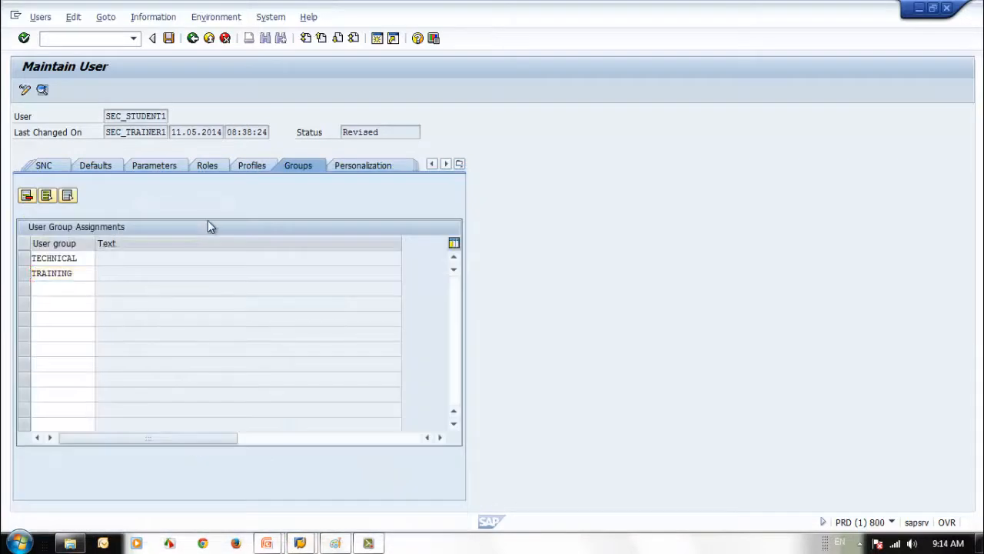
pyautogui.click(255, 299)
pyautogui.click(234, 284)
pyautogui.click(223, 276)
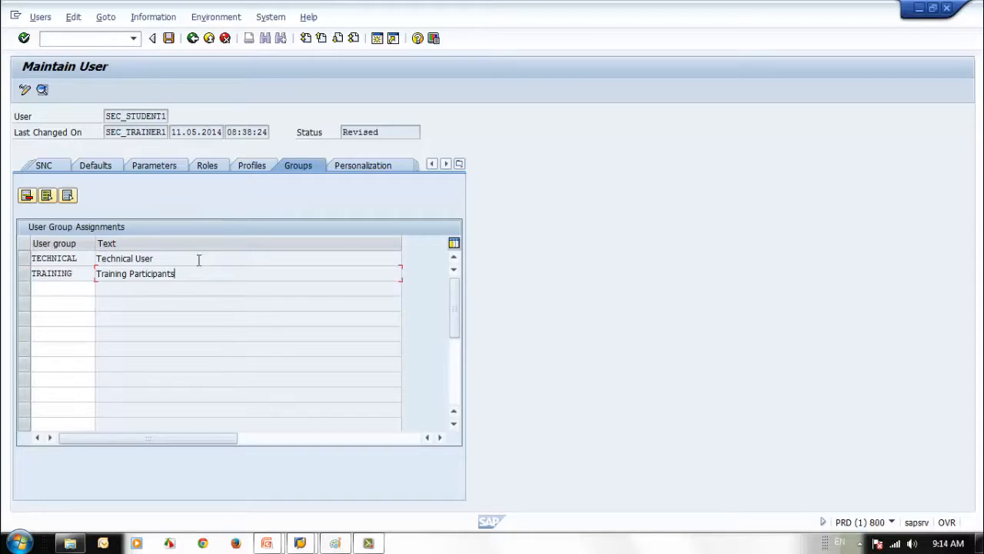
# Point out the SUPER user group on the Logon data page, then return to Groups
pyautogui.click(42, 167)
pyautogui.click(51, 166)
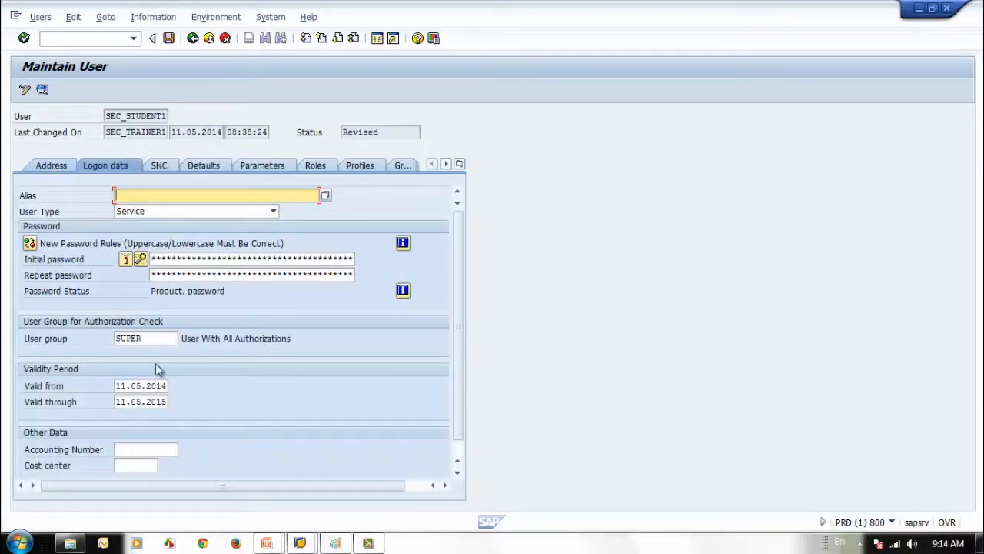
pyautogui.click(164, 336)
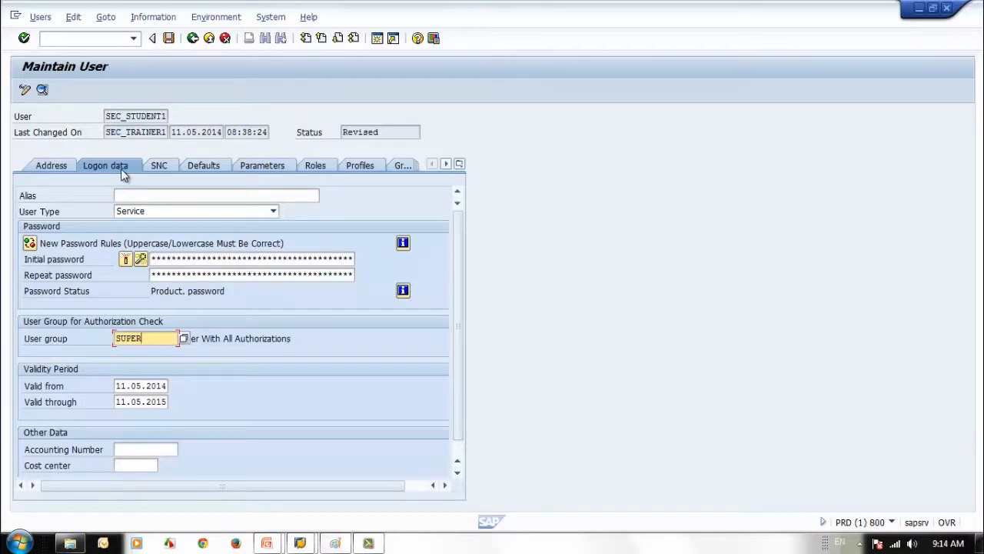
pyautogui.click(401, 167)
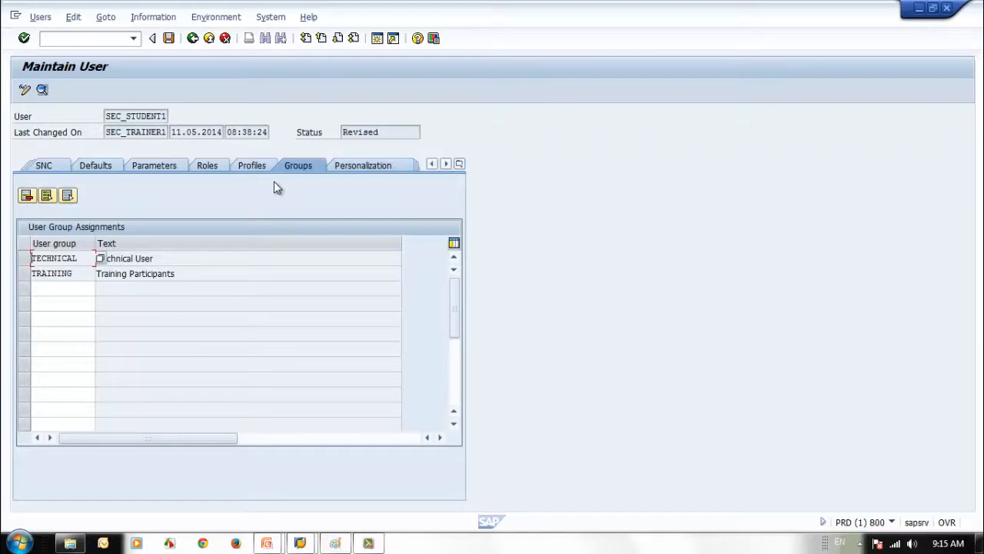
# Select both the TECHNICAL and TRAINING rows and delete them
pyautogui.click(25, 262)
pyautogui.click(26, 275)
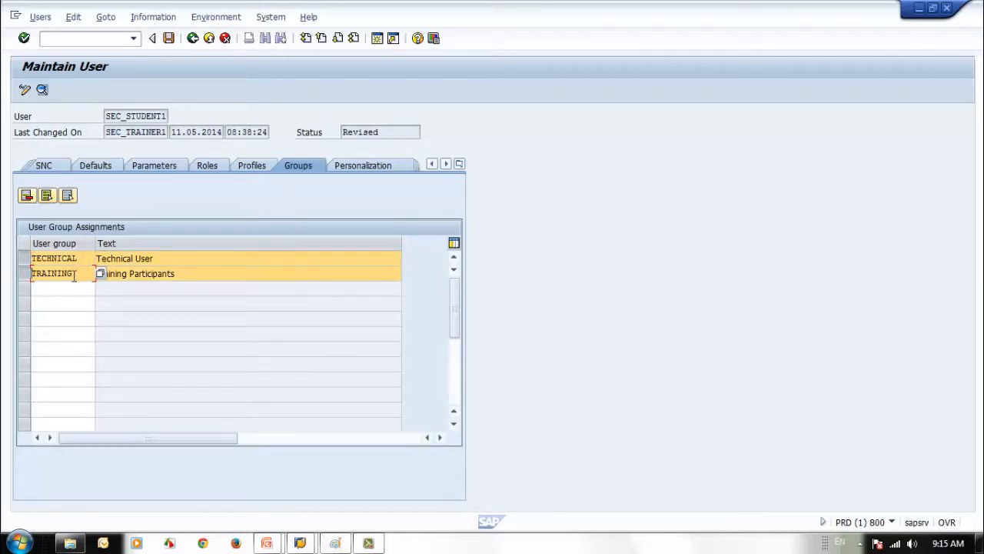
pyautogui.click(21, 274)
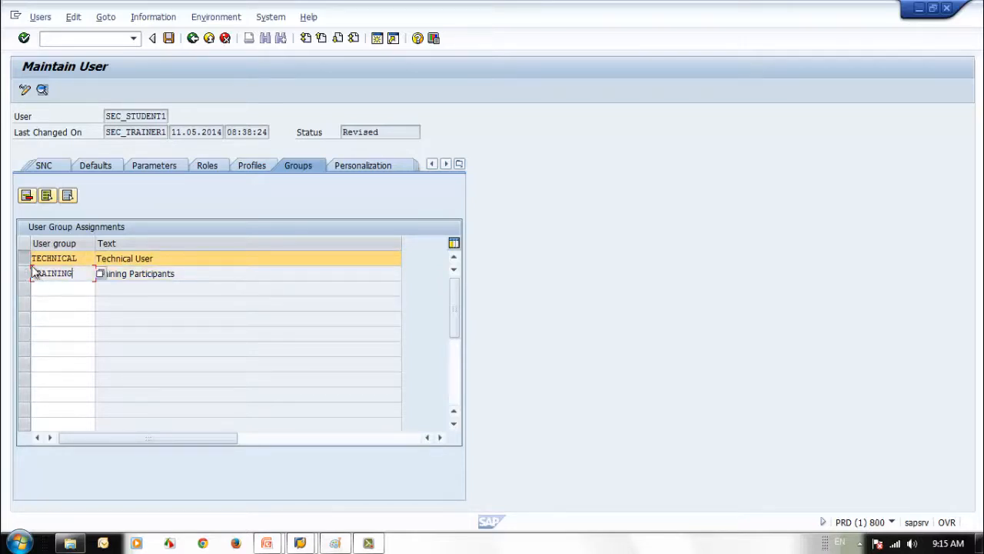
pyautogui.click(47, 293)
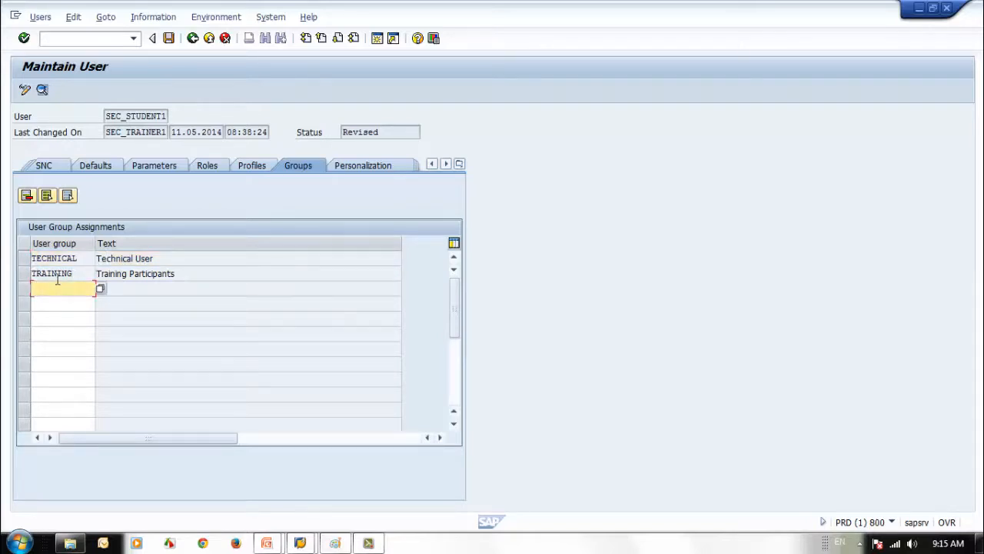
pyautogui.click(24, 275)
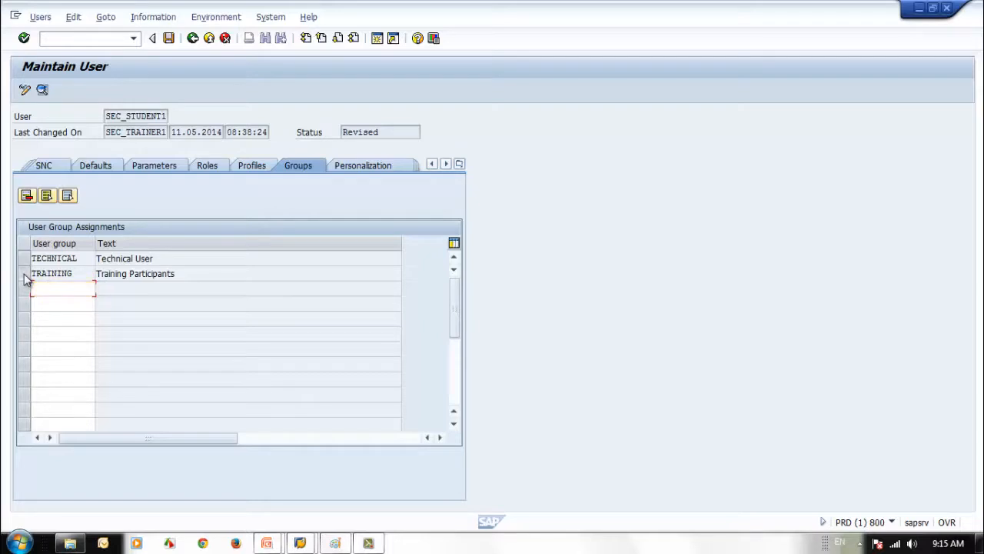
pyautogui.click(24, 259)
pyautogui.click(27, 196)
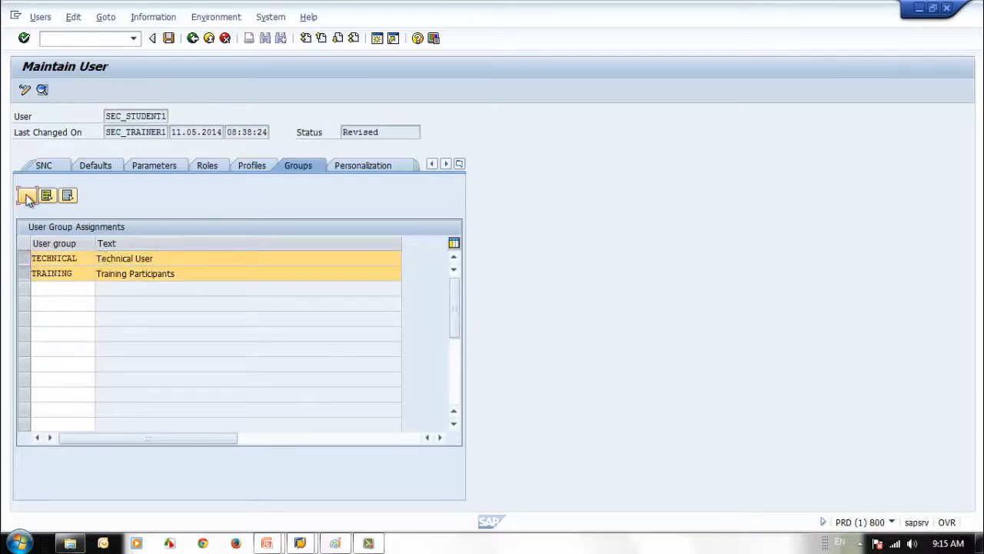
# Scroll the personalization objects, open Z_BAIO_GADGET_CREATE and dismiss the namespace prompt
pyautogui.click(365, 164)
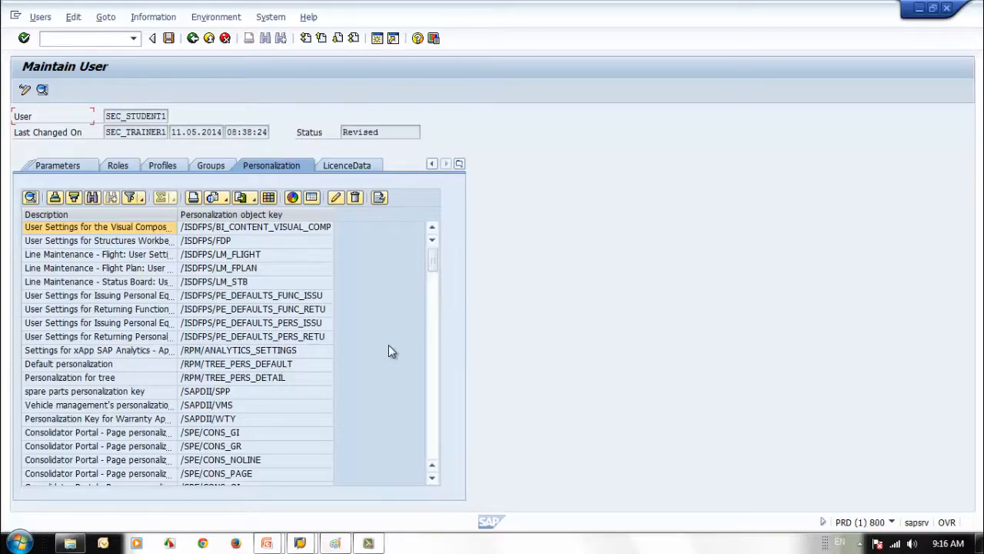
pyautogui.click(435, 419)
pyautogui.click(434, 419)
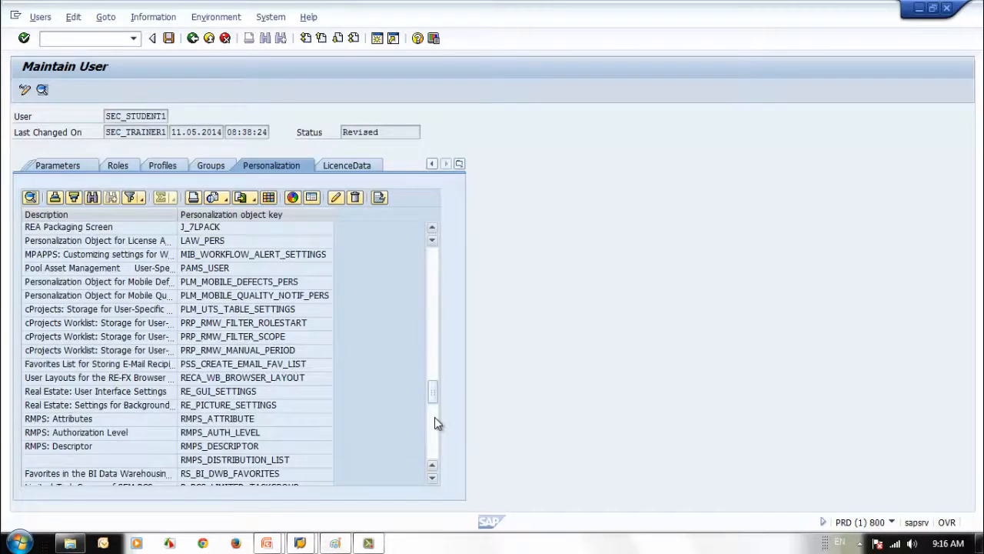
pyautogui.click(435, 419)
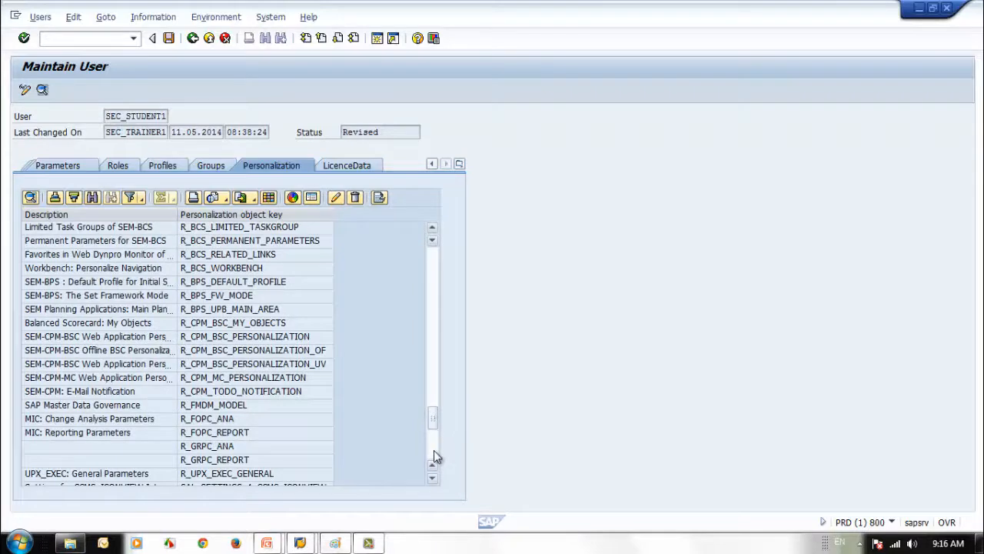
pyautogui.click(433, 452)
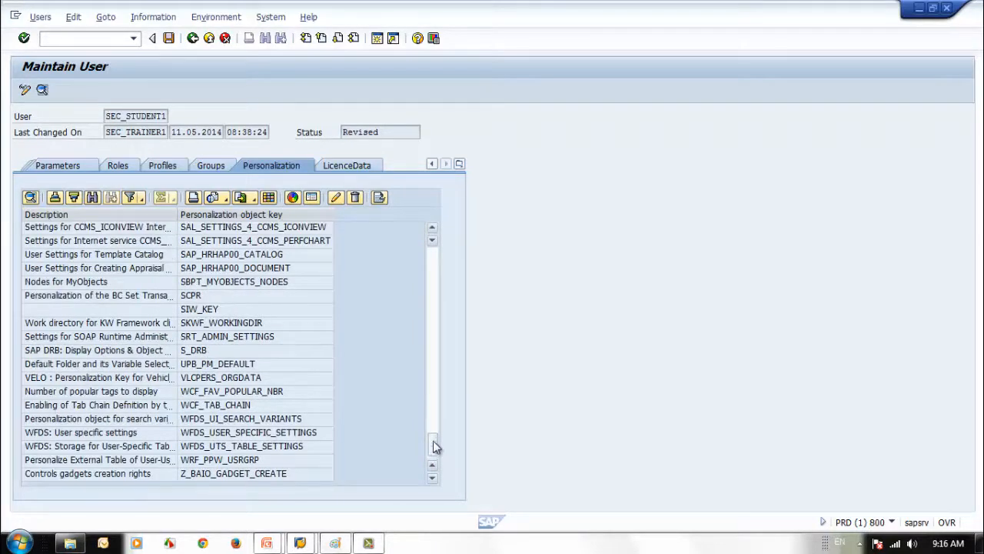
pyautogui.click(246, 473)
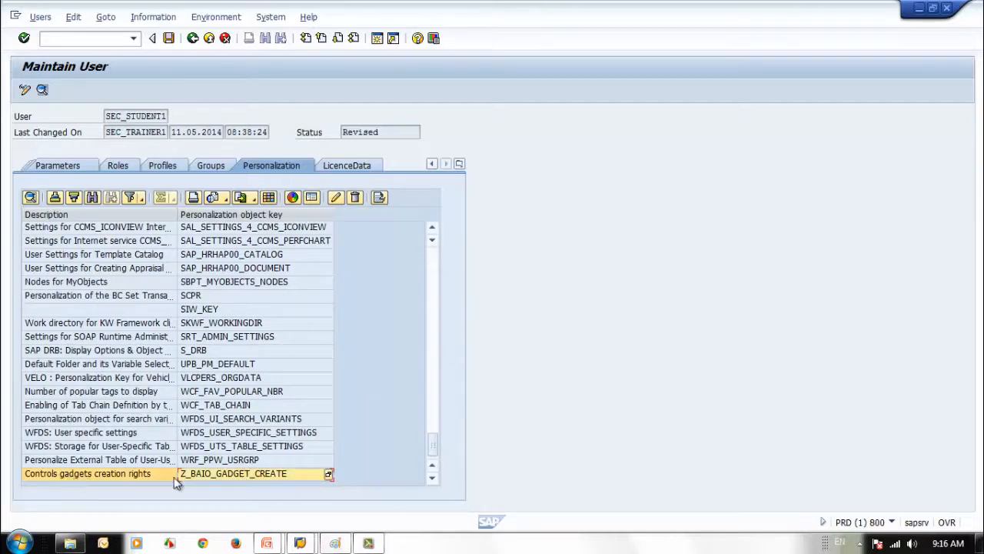
pyautogui.doubleClick(217, 474)
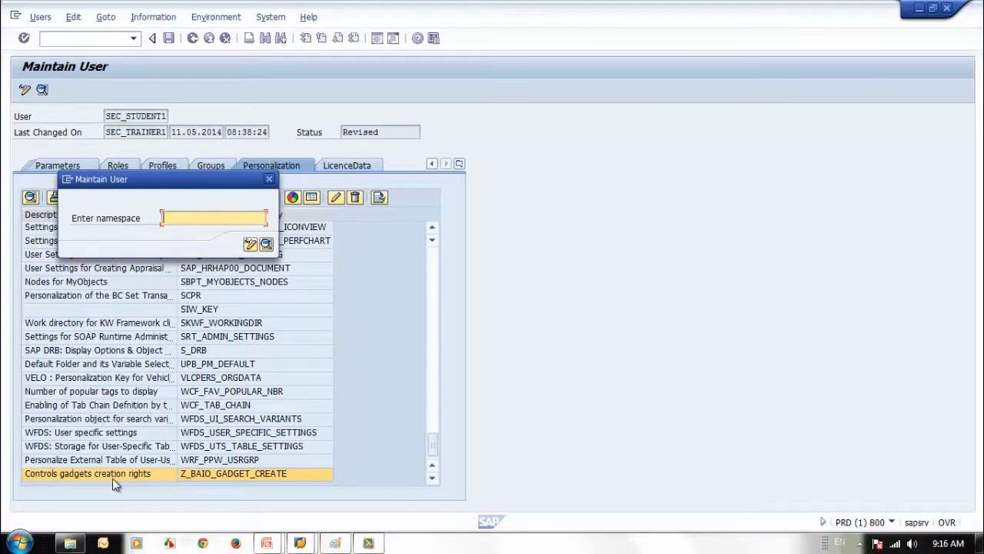
pyautogui.click(269, 181)
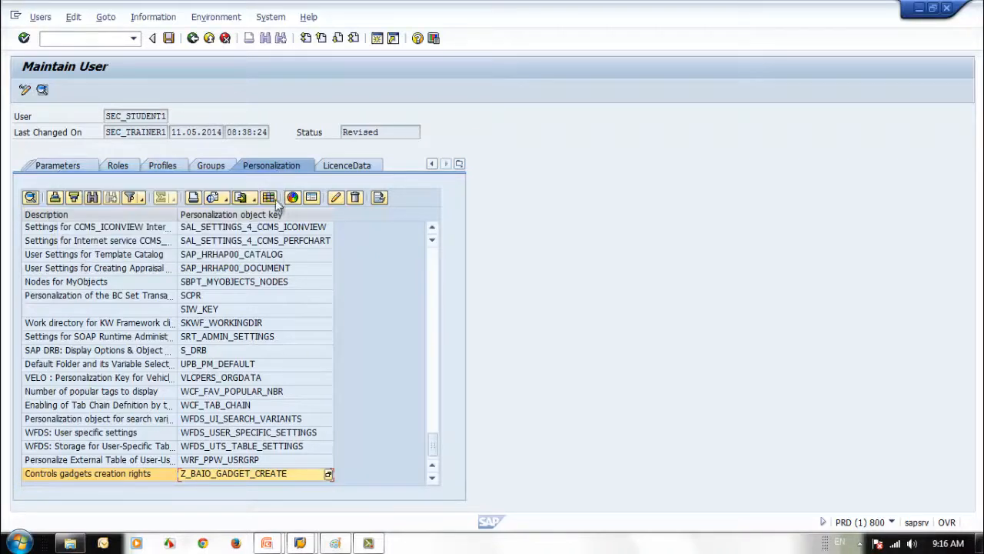
pyautogui.click(431, 273)
# Select the License Administration object and widen the Description column to read full names
pyautogui.click(432, 277)
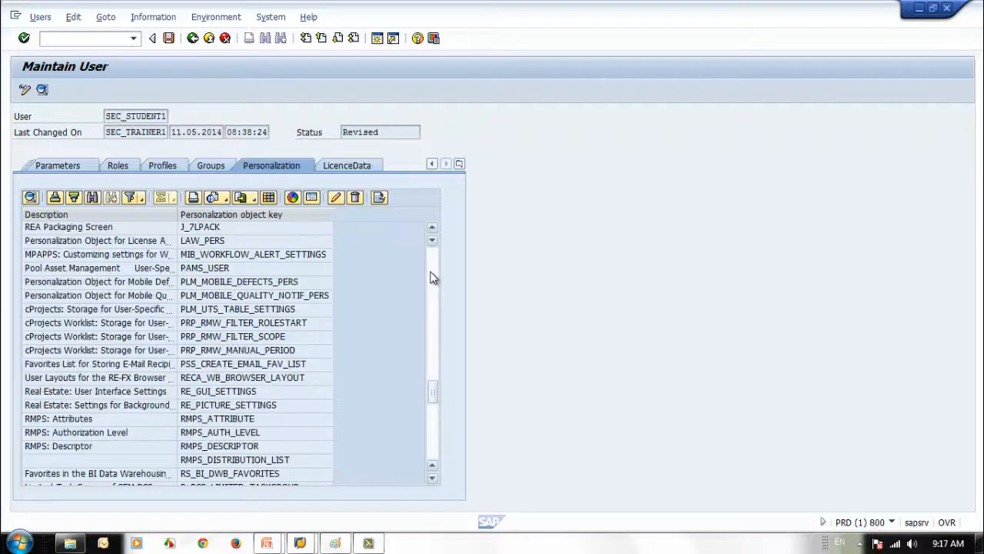
pyautogui.click(77, 241)
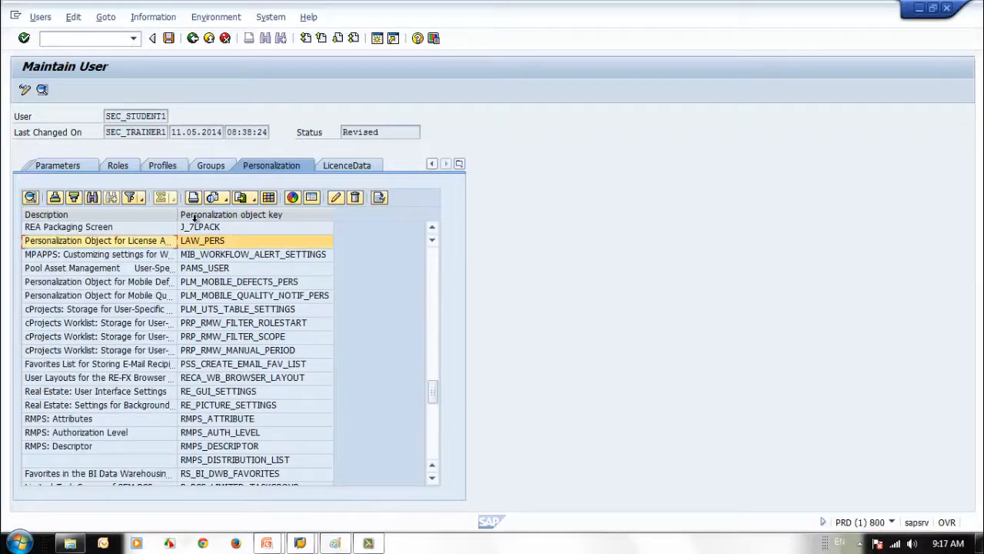
pyautogui.moveTo(176, 216); pyautogui.dragTo(256, 223)
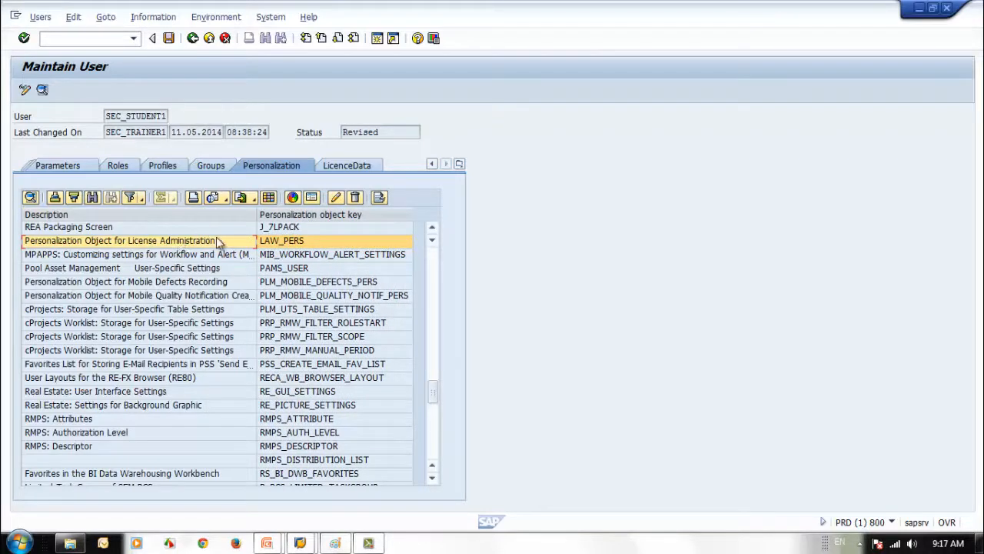
# Look into the LAW_PERS personalization data, then cancel without adding any entries
pyautogui.doubleClick(278, 242)
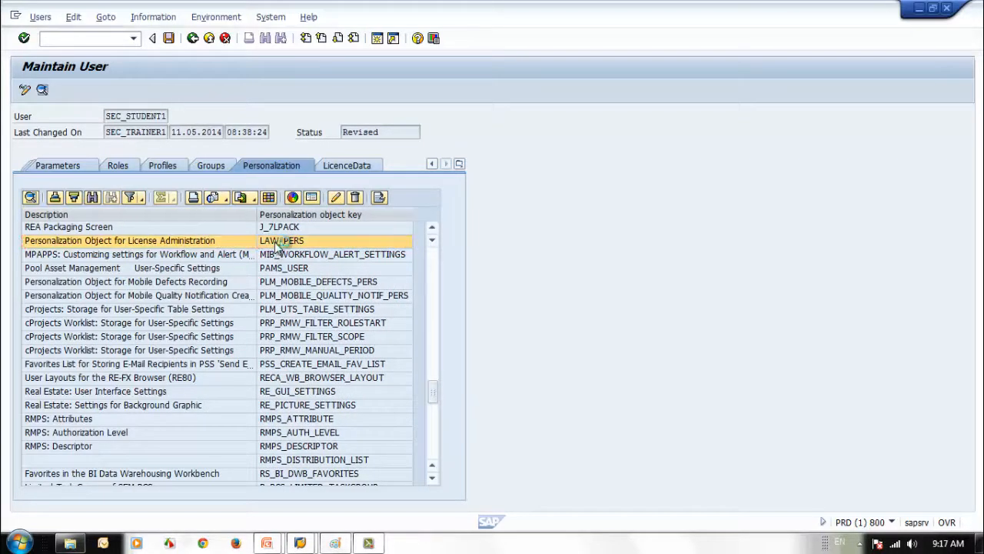
pyautogui.moveTo(220, 222); pyautogui.dragTo(233, 208)
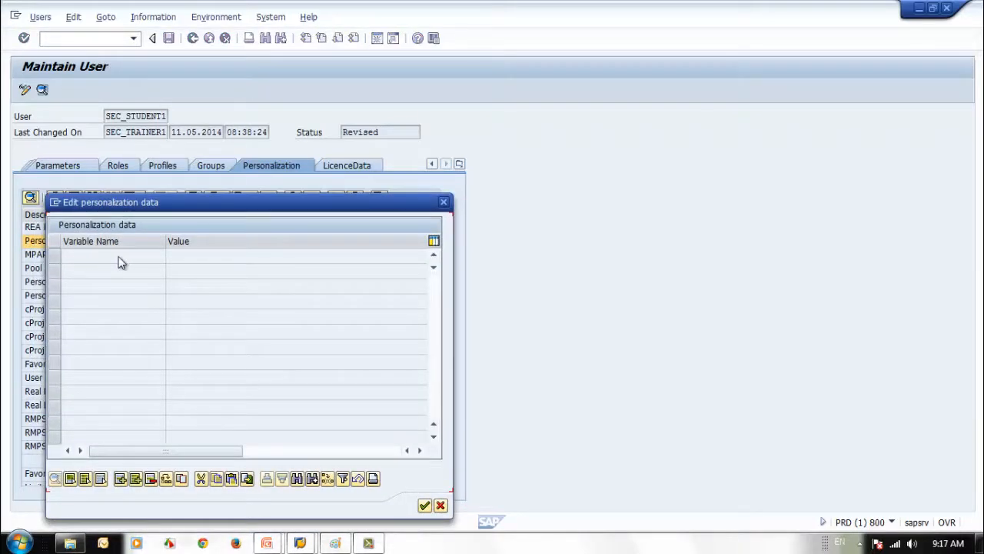
pyautogui.click(121, 479)
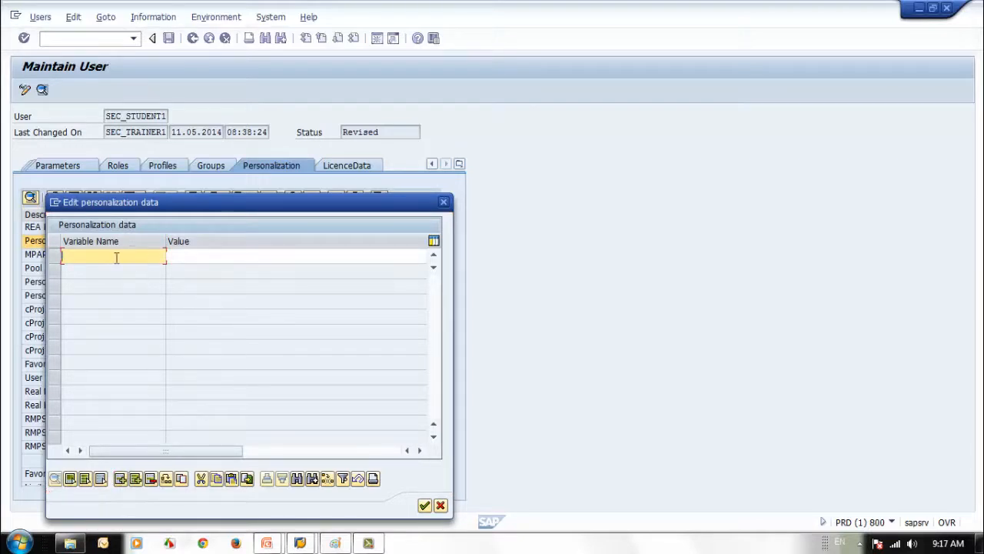
pyautogui.click(189, 257)
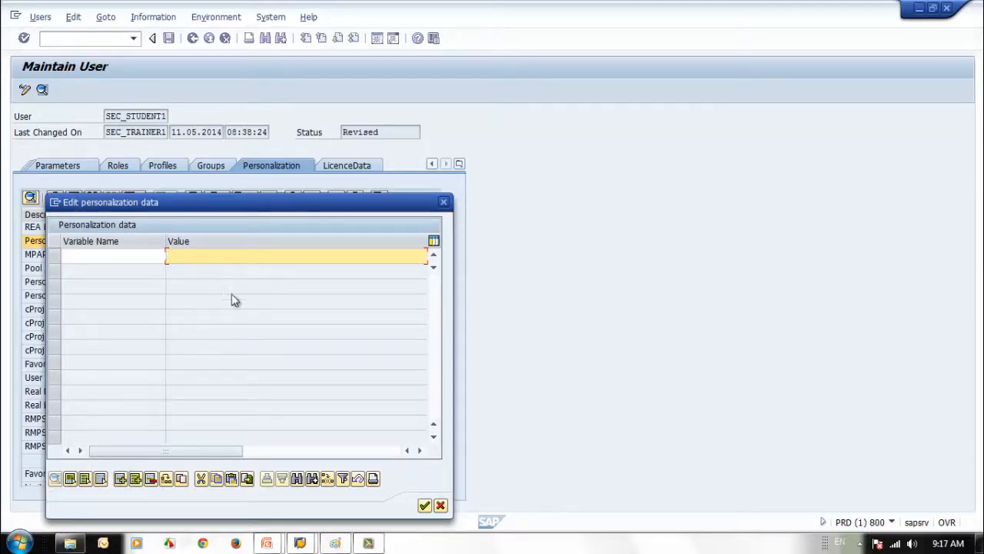
pyautogui.click(443, 201)
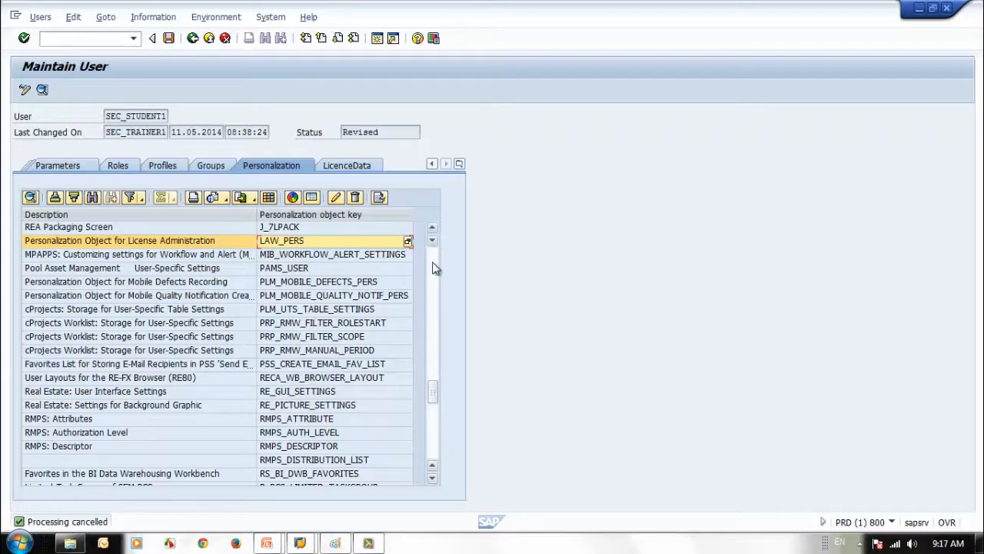
pyautogui.scroll(10, 435, 268)
pyautogui.scroll(6, 432, 261)
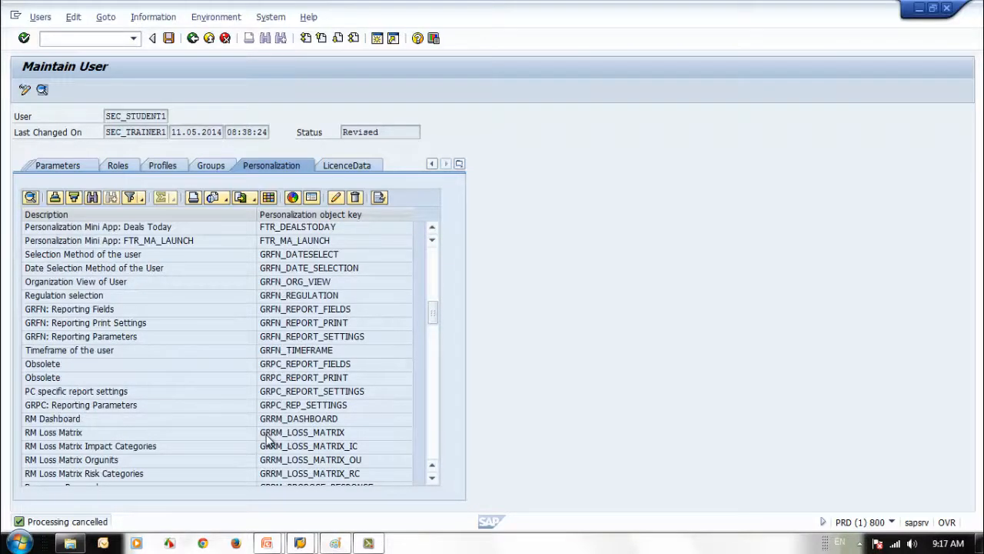
# Scroll back up the Personalization list and switch to SEC_STUDENT1's LicenceData tab
pyautogui.scroll(6, 432, 262)
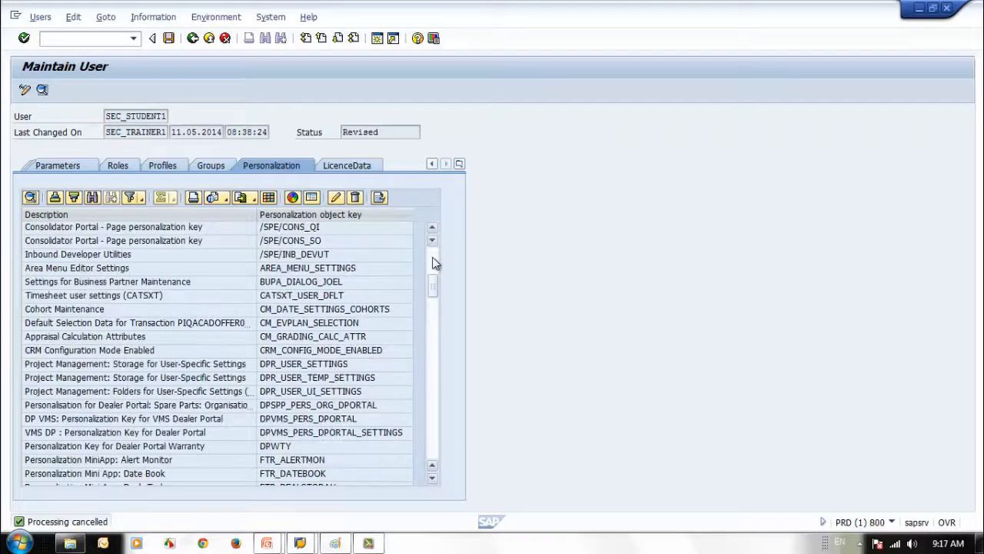
pyautogui.scroll(6, 432, 262)
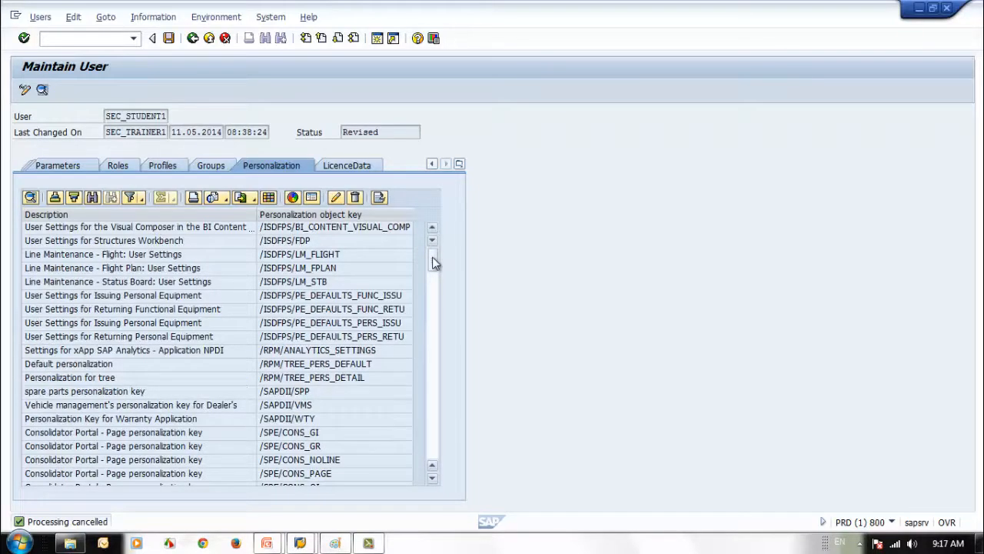
pyautogui.click(433, 415)
pyautogui.click(433, 416)
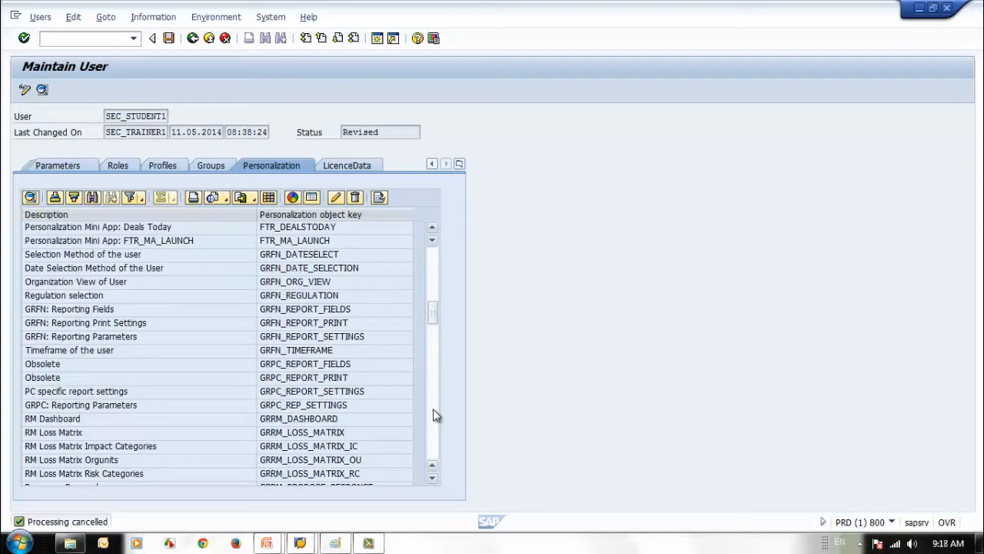
pyautogui.click(433, 415)
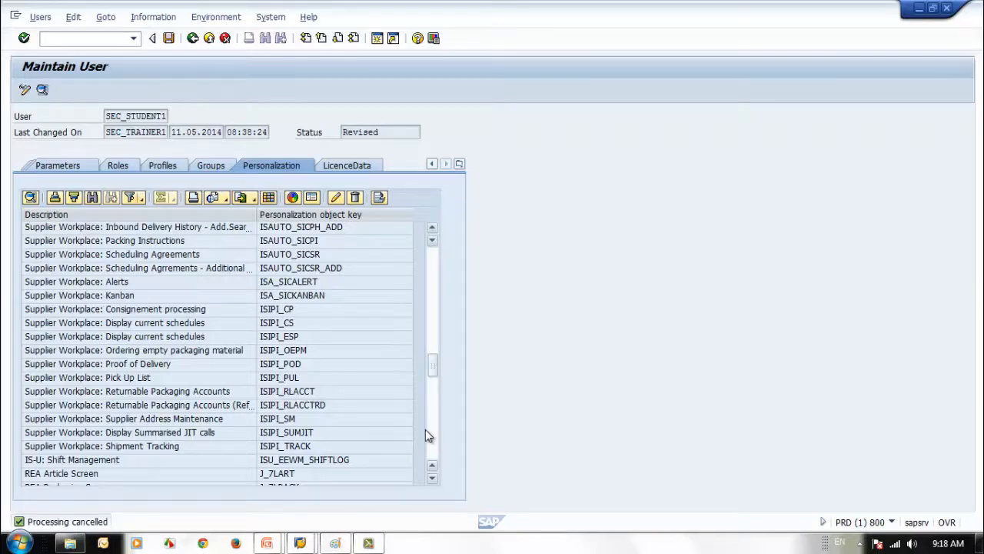
pyautogui.click(346, 165)
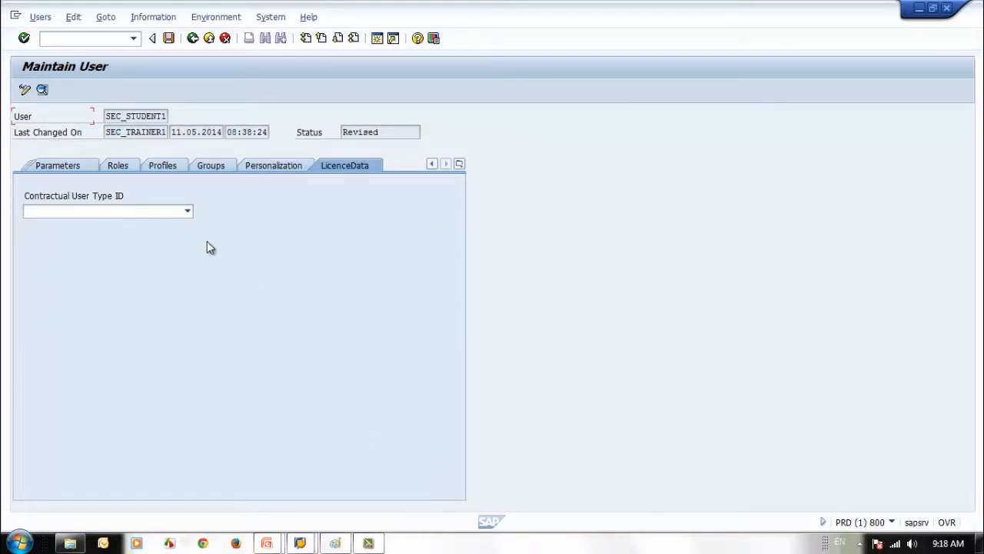
# Pick SAP NetWeaver User from the Contractual User Type ID dropdown list
pyautogui.click(187, 213)
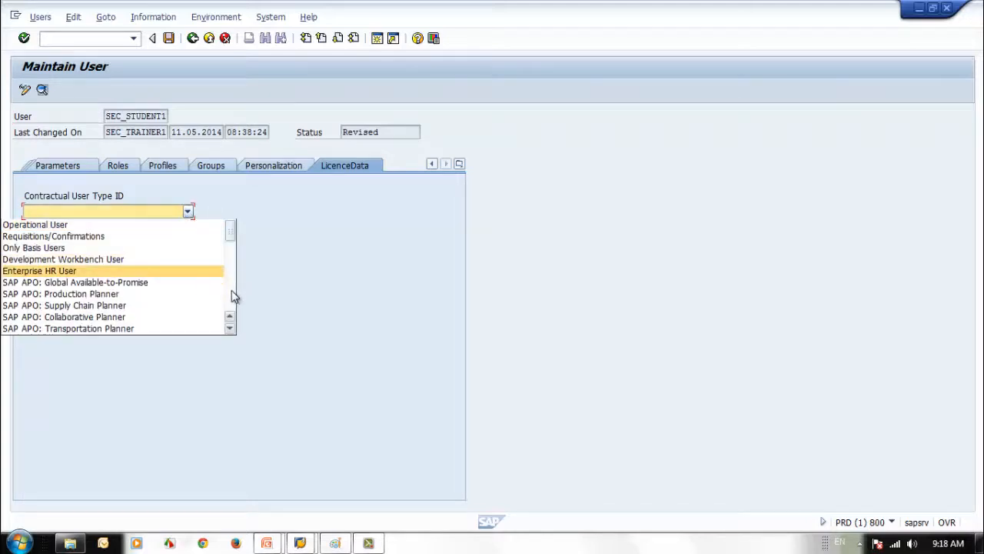
pyautogui.scroll(-15, 233, 296)
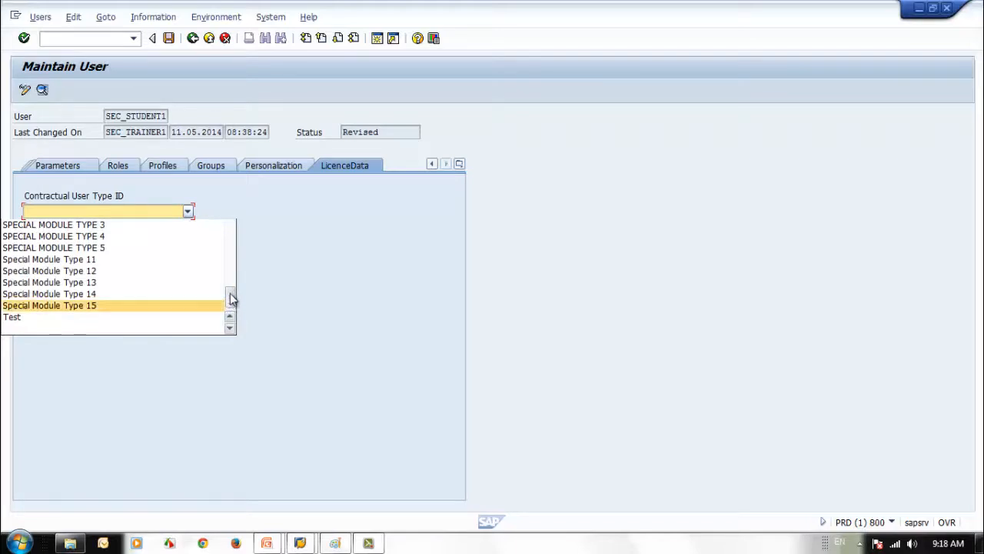
pyautogui.moveTo(231, 300); pyautogui.dragTo(232, 267)
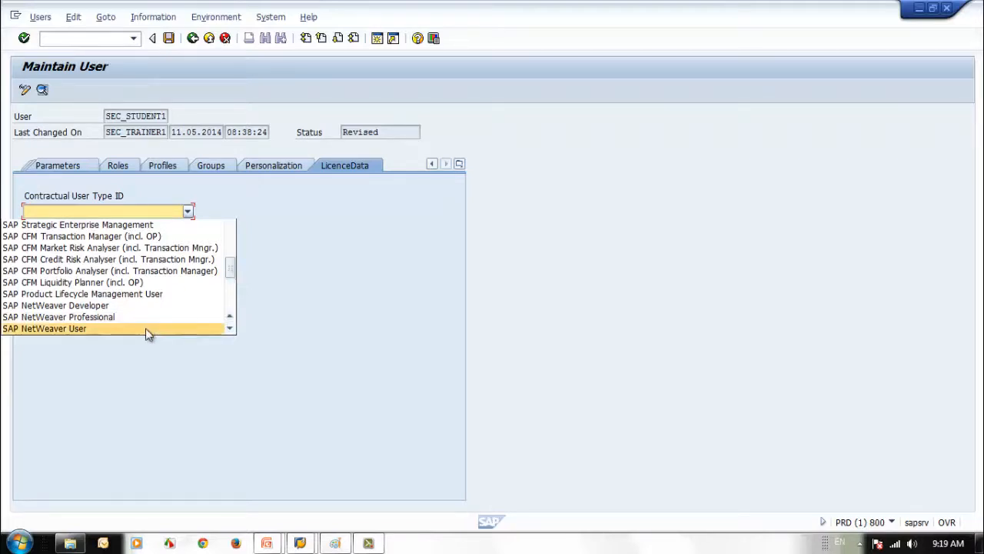
pyautogui.moveTo(230, 272)
pyautogui.mouseDown()
pyautogui.moveTo(235, 228)
pyautogui.moveTo(239, 279)
pyautogui.mouseUp()
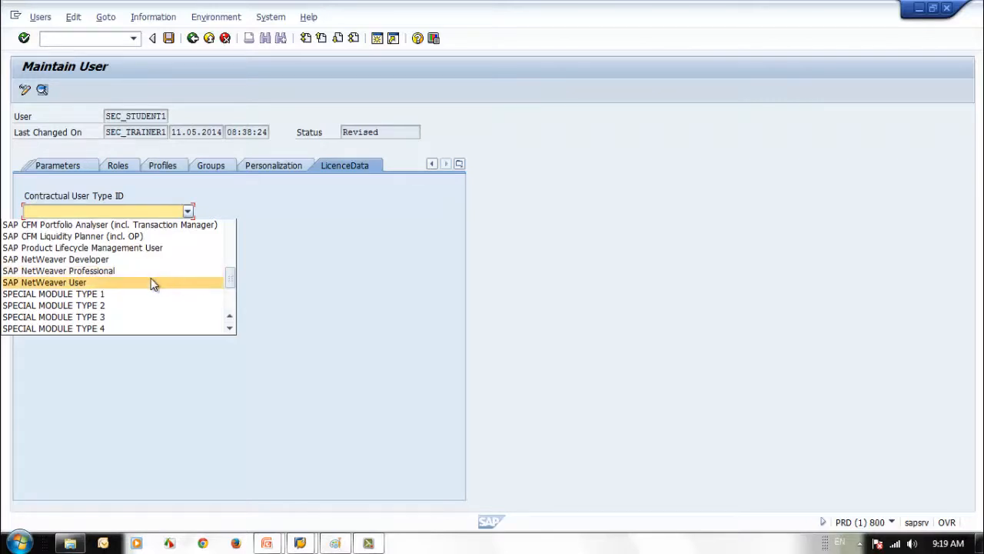
pyautogui.click(154, 283)
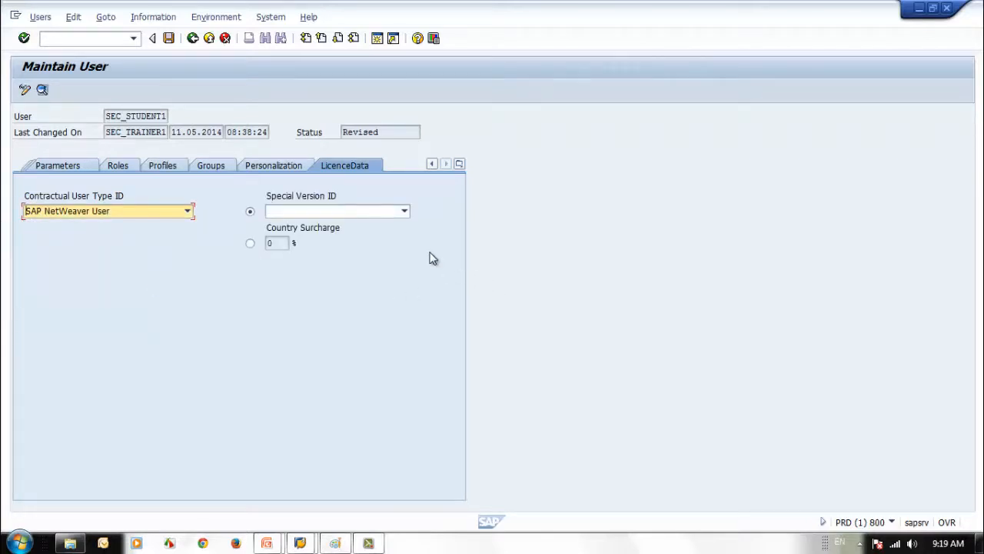
# Set Special Version ID to No special version, keeping SAP NetWeaver User as the user type
pyautogui.click(408, 213)
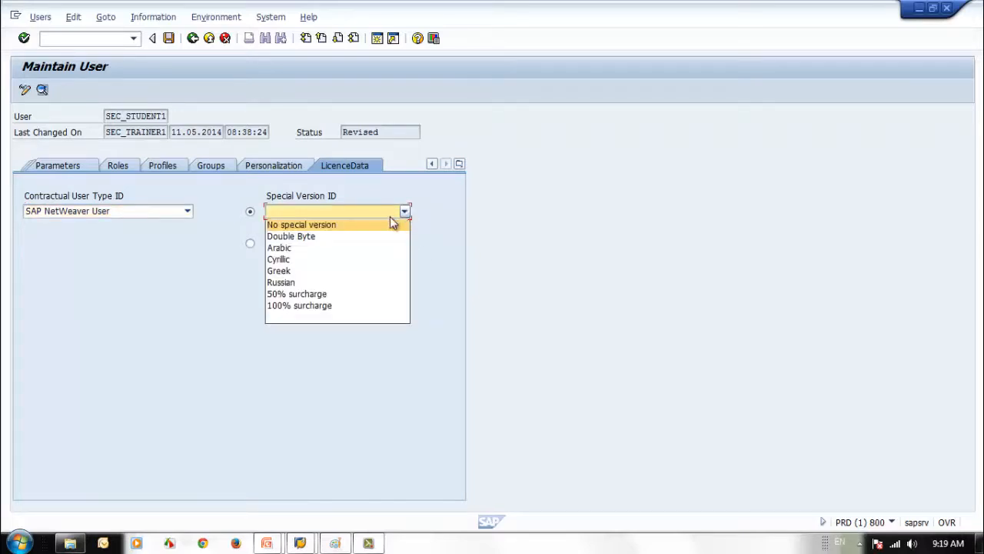
pyautogui.click(390, 225)
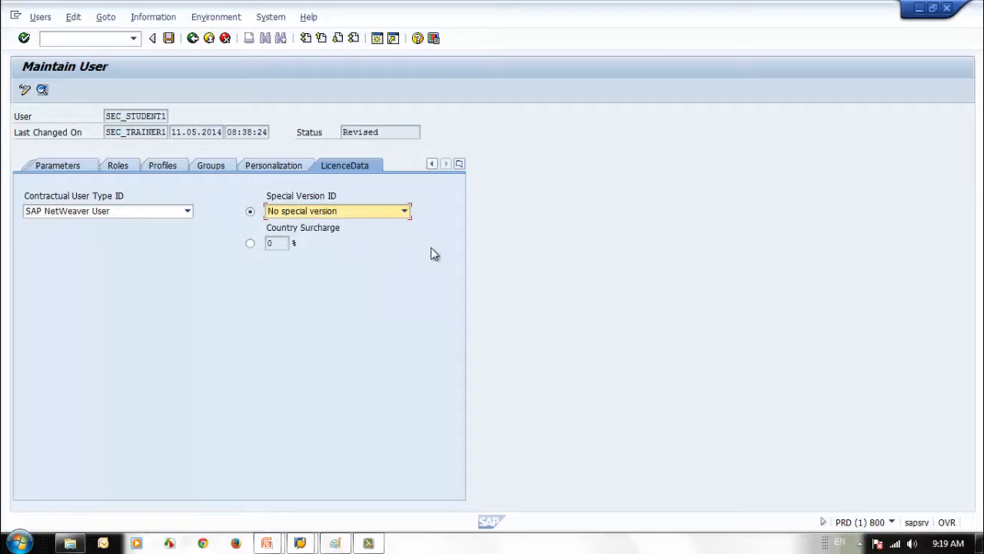
pyautogui.click(133, 213)
pyautogui.click(107, 225)
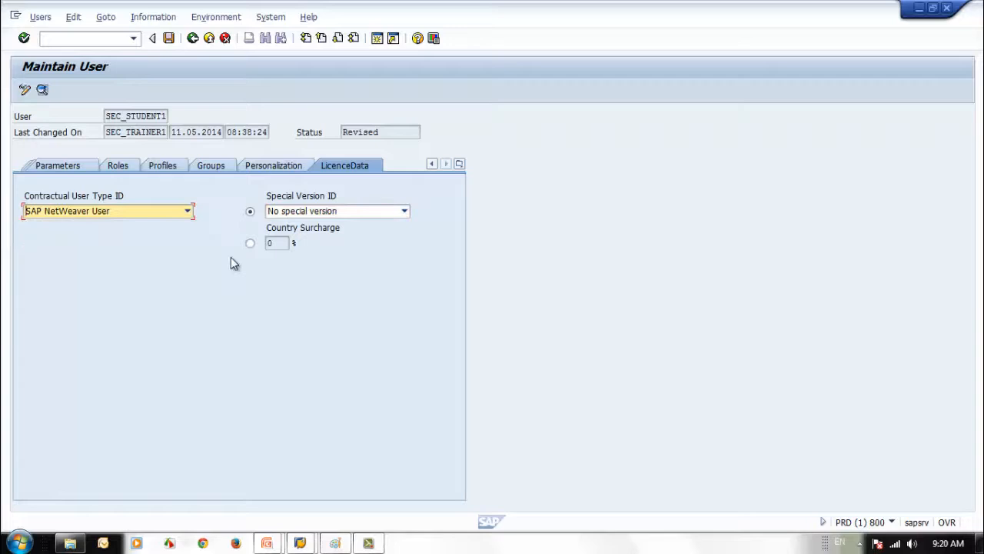
pyautogui.click(366, 216)
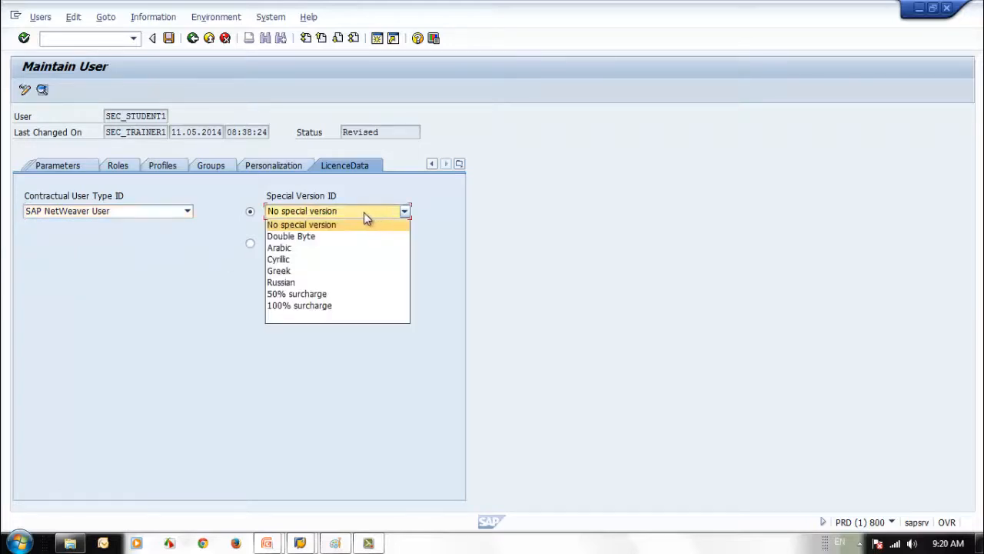
pyautogui.click(369, 213)
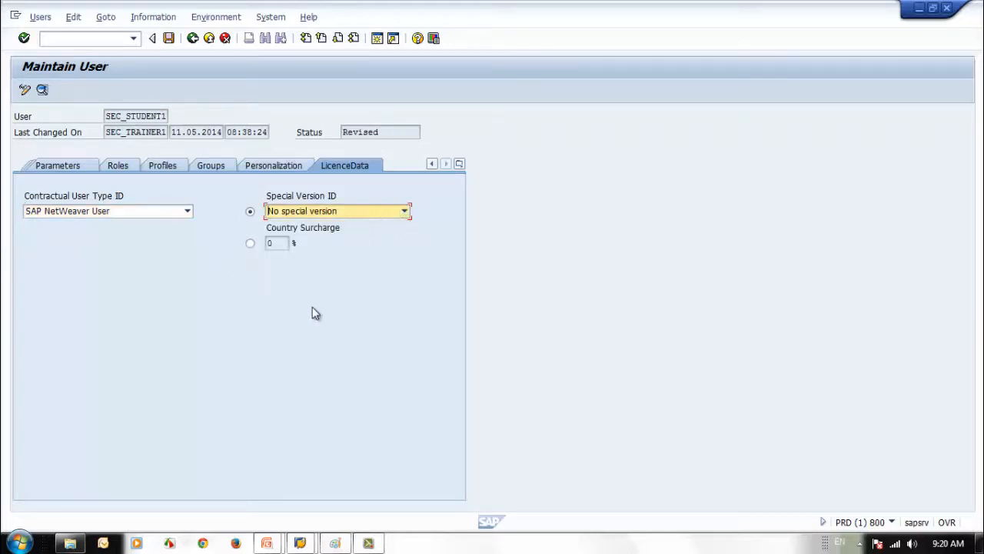
# Check the Parameters tab, return to LicenceData and save user SEC_STUDENT1
pyautogui.click(42, 169)
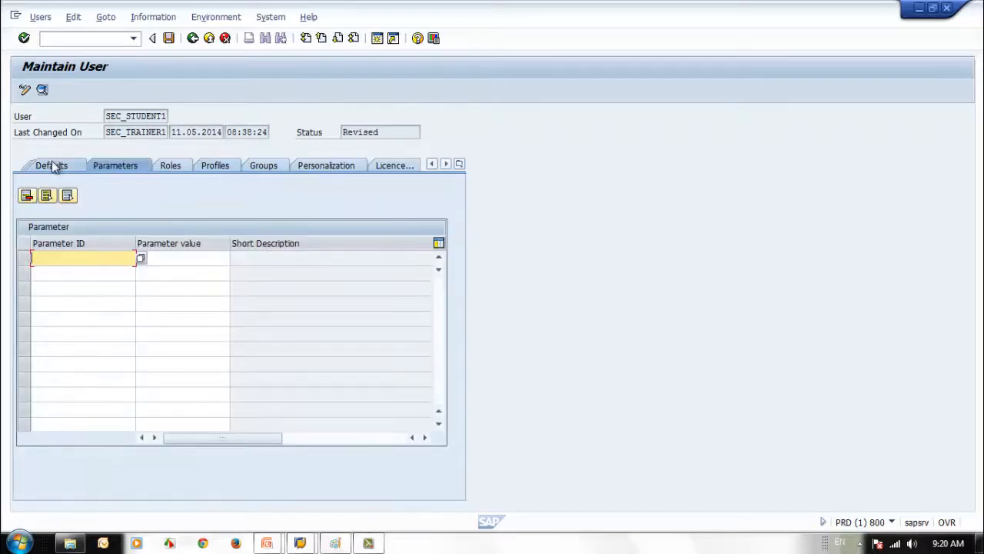
pyautogui.click(394, 166)
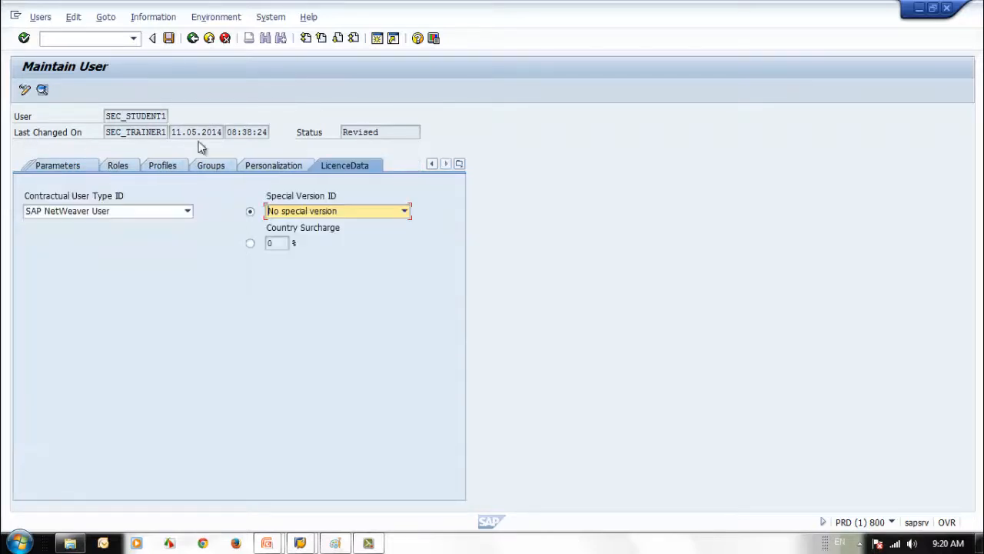
pyautogui.click(164, 41)
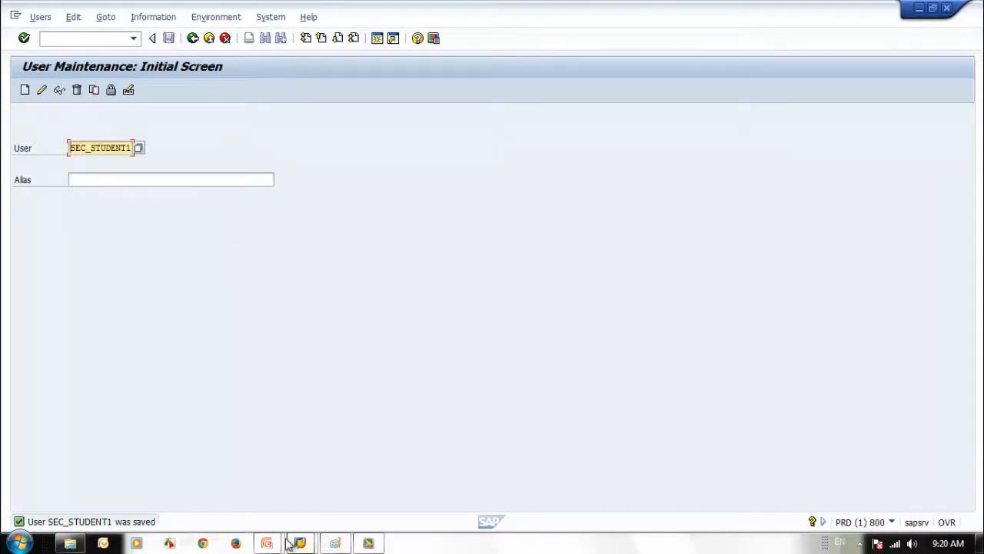
# Advance the slide show past Personalization to the 'Tab - License Data' slide, then return to SAP
pyautogui.click(352, 498)
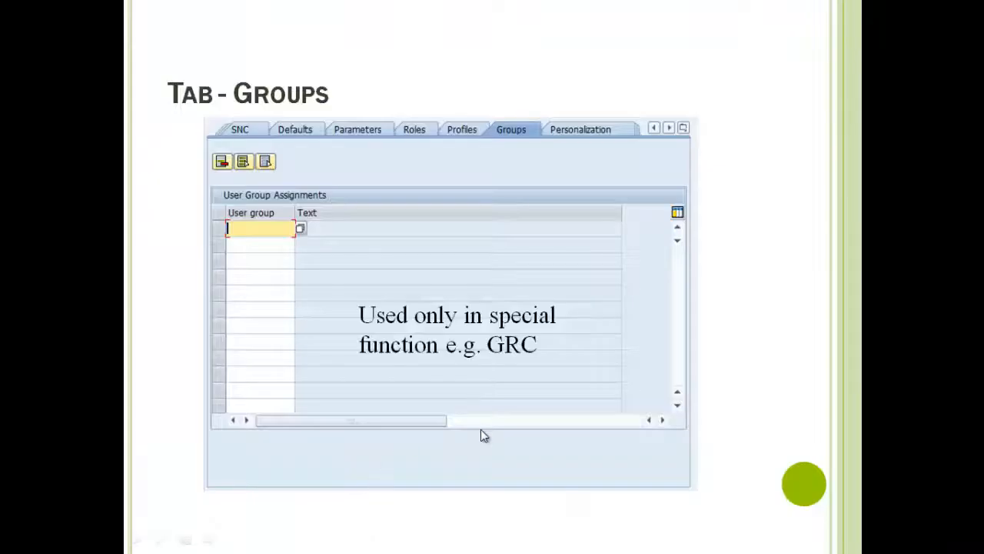
pyautogui.click(481, 435)
pyautogui.click(481, 436)
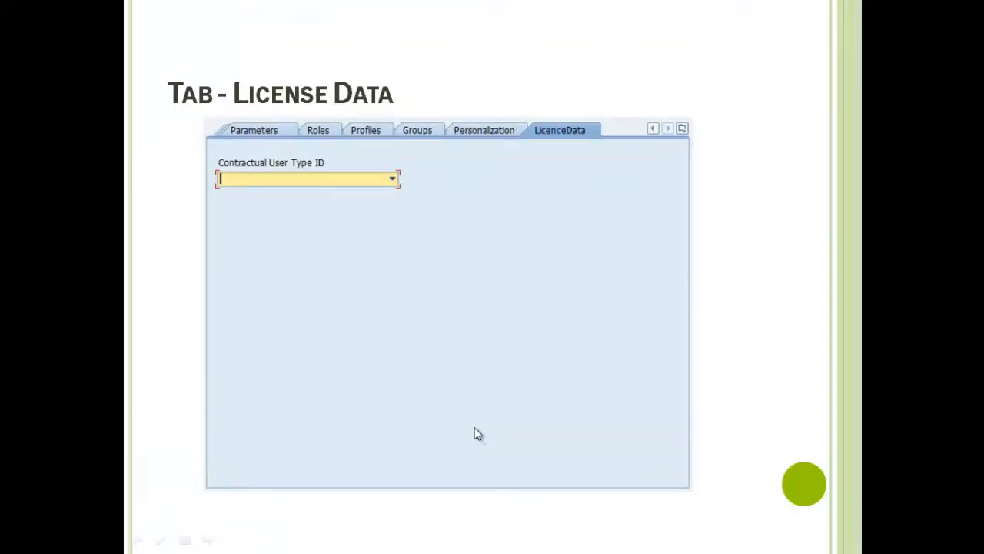
pyautogui.hotkey('alt', 'Tab')
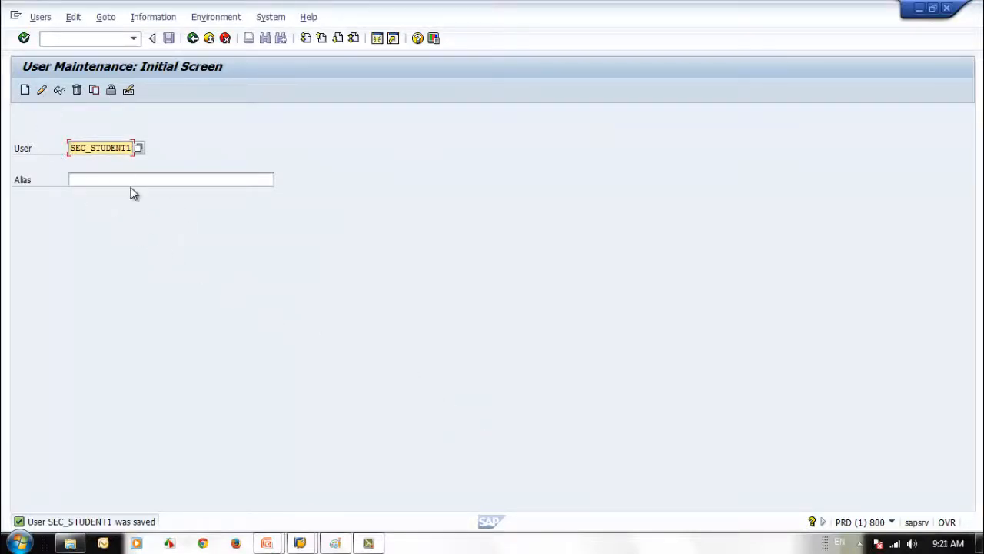
# Open SEC_STUDENT1 in change mode, check its roles, and save the user
pyautogui.click(42, 90)
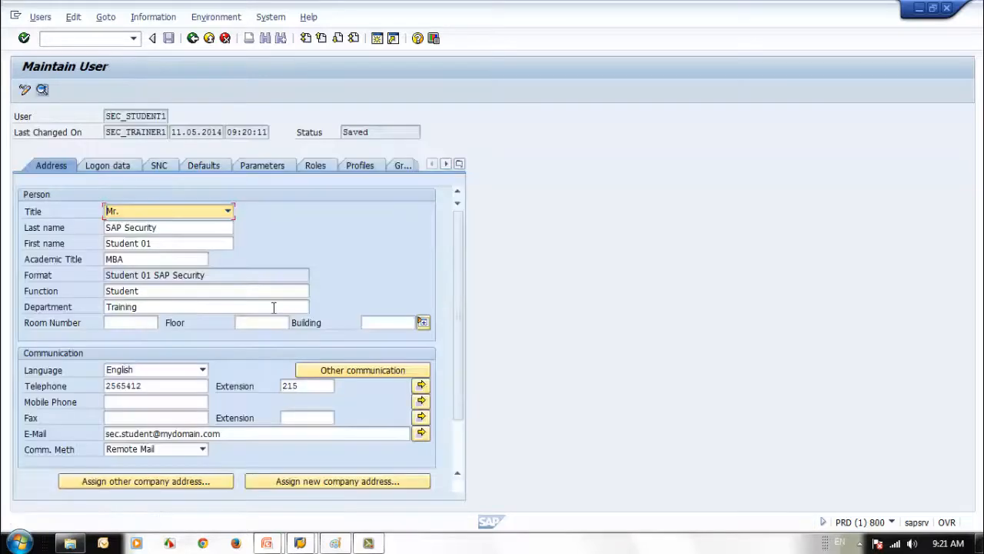
pyautogui.click(314, 165)
pyautogui.click(43, 166)
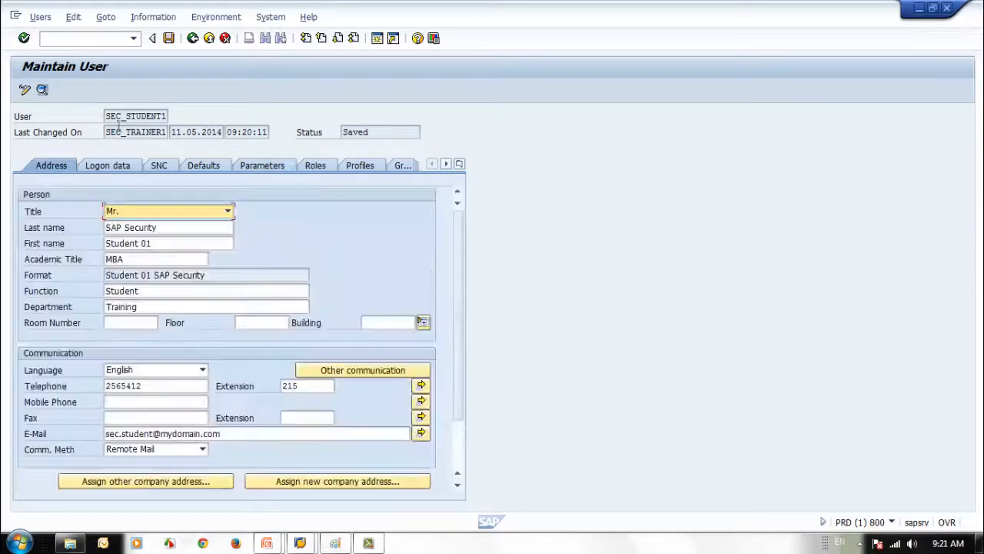
pyautogui.click(169, 39)
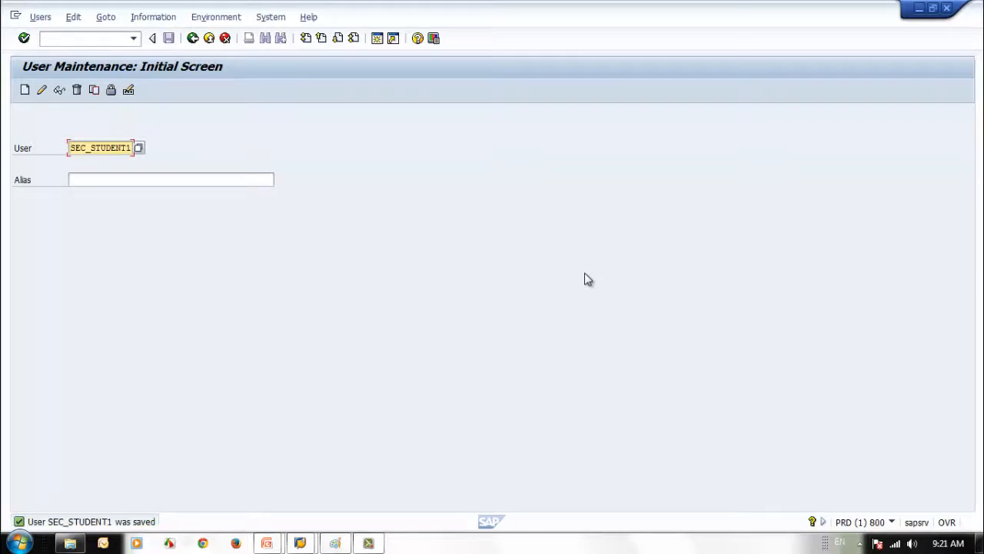
# Display SEC_STUDENT1 read-only, review its five roles, and go back to the start screen
pyautogui.click(60, 90)
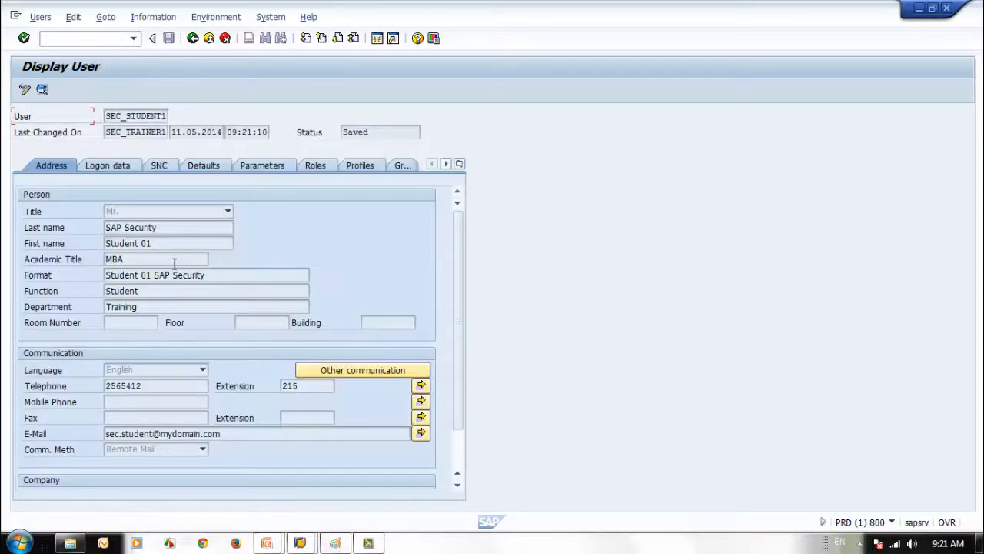
pyautogui.click(317, 165)
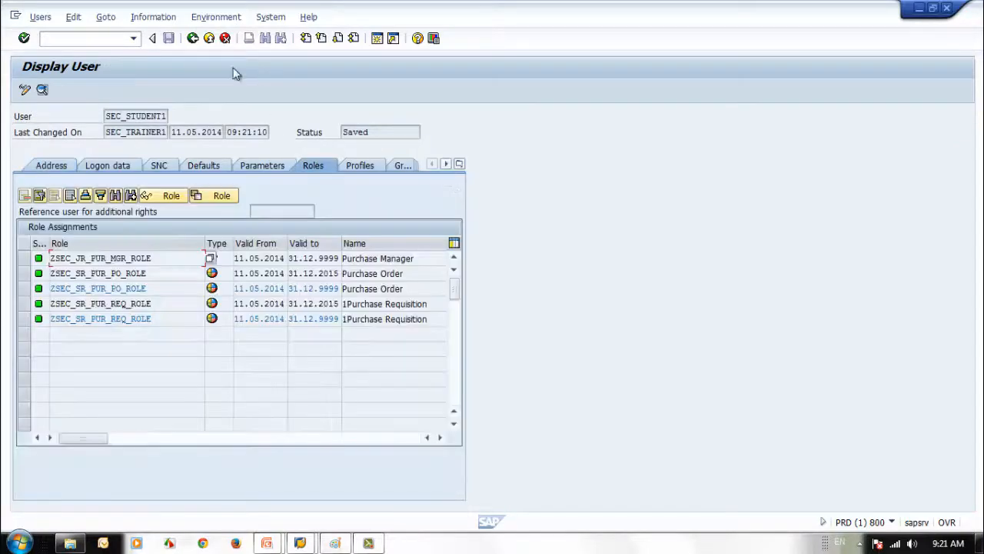
pyautogui.click(192, 37)
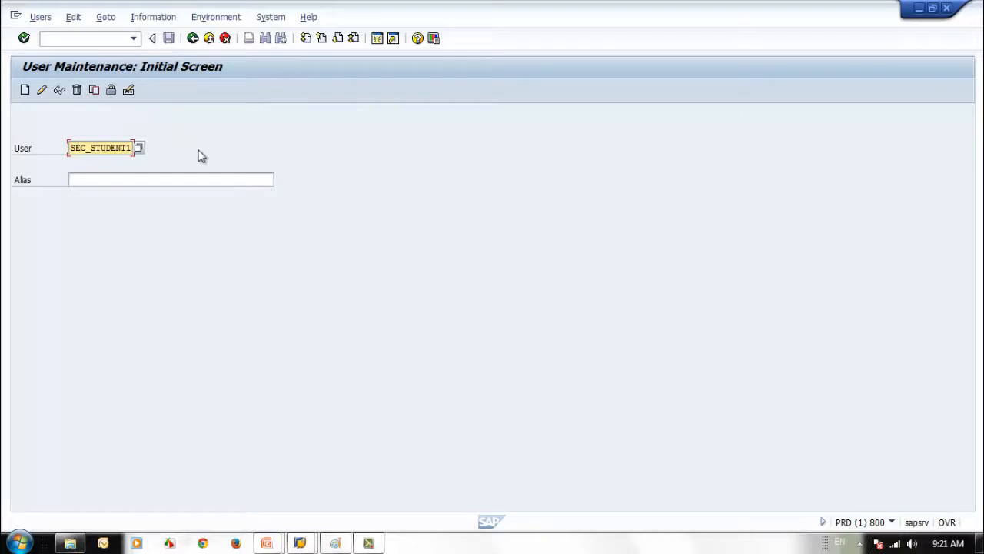
# Change the User field from SEC_STUDENT1 to SEC_REF_U_AD and create that new user
pyautogui.moveTo(92, 149); pyautogui.dragTo(127, 148)
pyautogui.press('BackSpace')
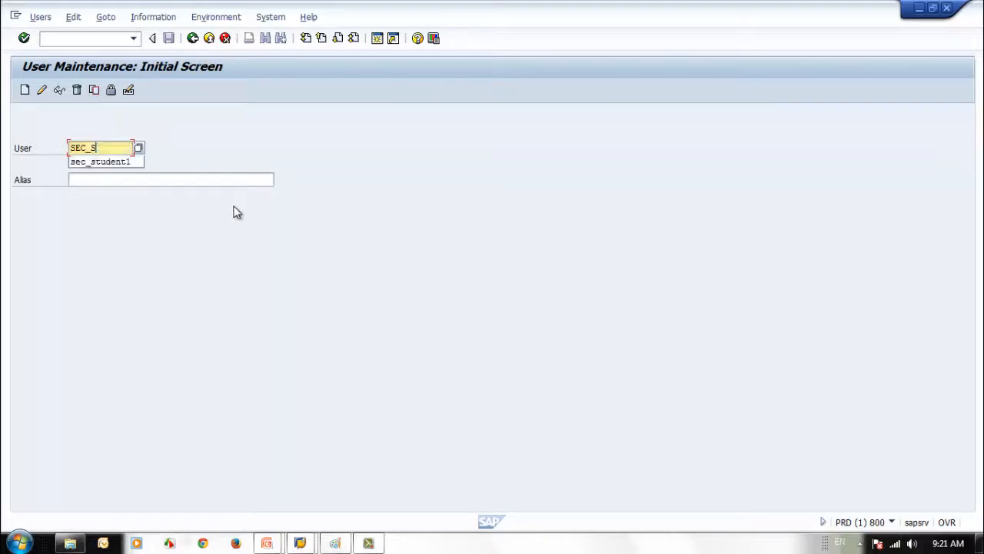
pyautogui.write('REF_')
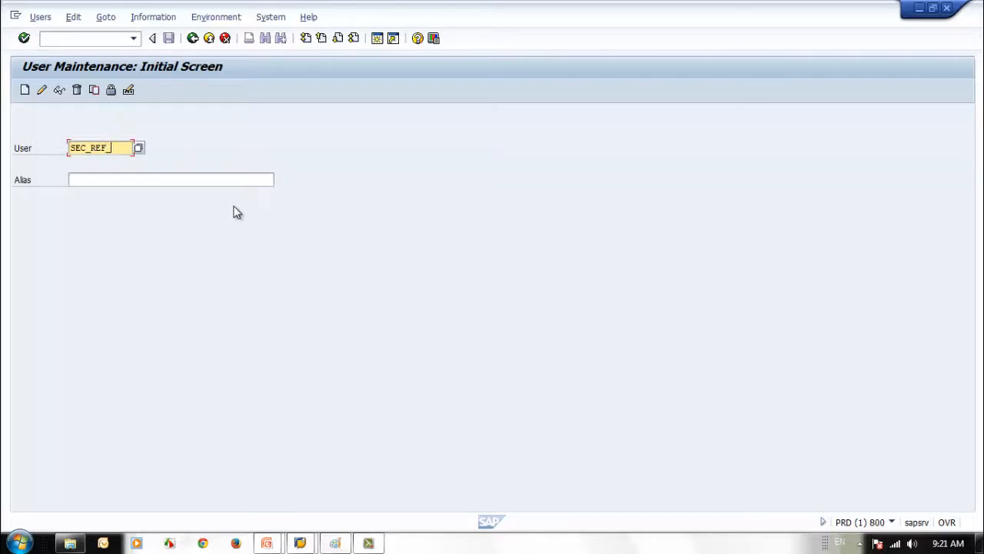
pyautogui.write('U_AD')
pyautogui.click(94, 91)
pyautogui.click(25, 87)
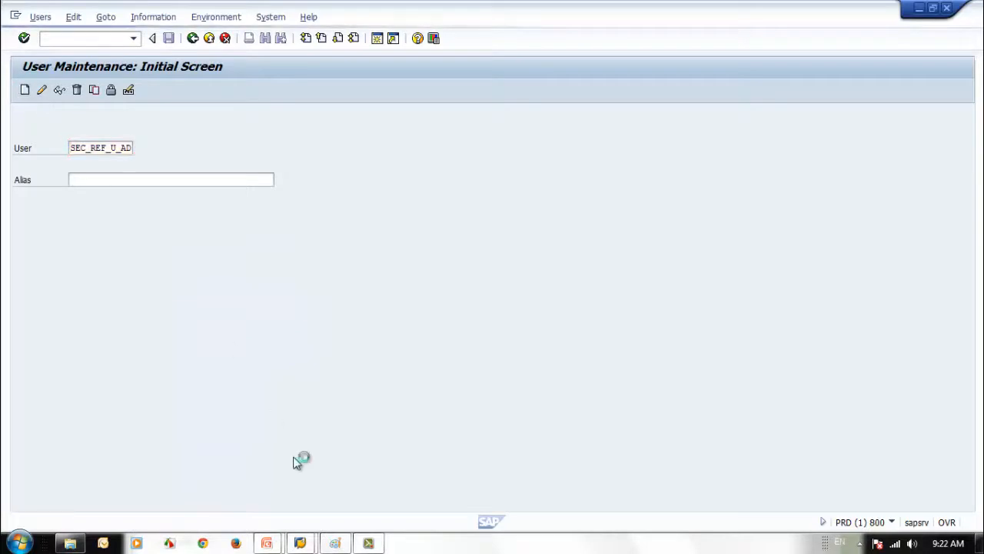
pyautogui.click(175, 229)
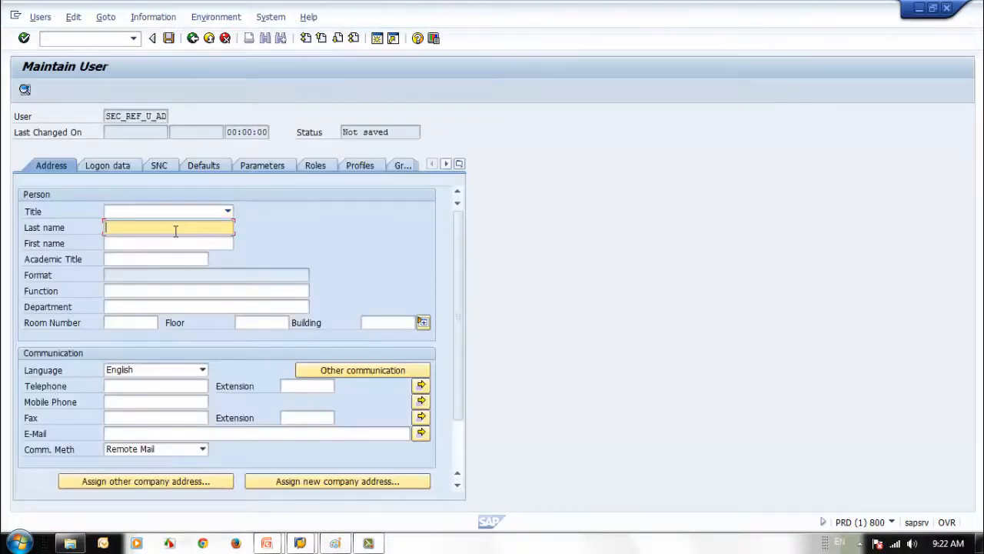
# Fill in last name SAP Security, first name User Admin Ref user, and the e-mail address
pyautogui.write('uSER')
pyautogui.press('BackSpace')
pyautogui.press('BackSpace')
pyautogui.press('BackSpace')
pyautogui.press('BackSpace')
pyautogui.press('Down')
pyautogui.press('Return')
pyautogui.click(169, 244)
pyautogui.write('User Admin')
pyautogui.press('BackSpace')
pyautogui.press('BackSpace')
pyautogui.press('BackSpace')
pyautogui.write('dmin Ref user')
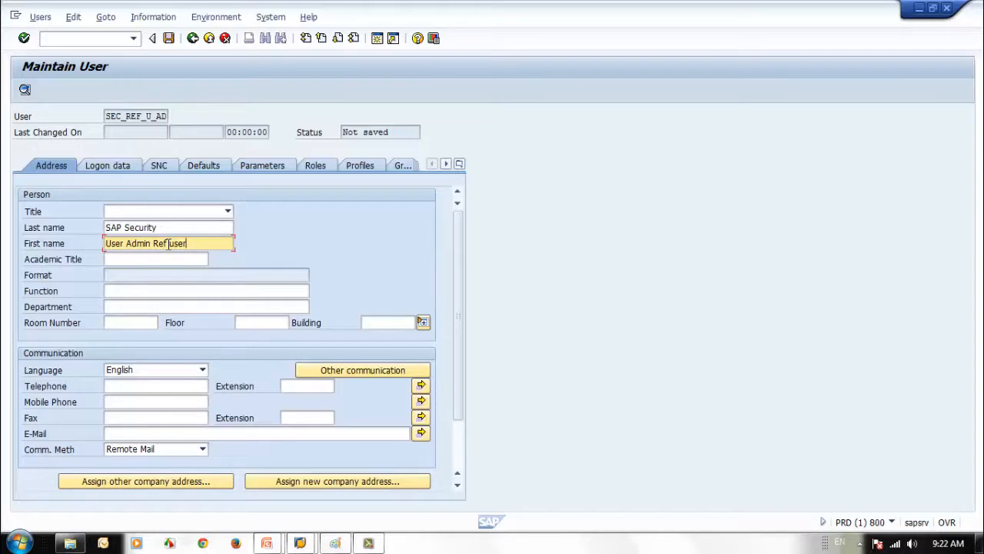
pyautogui.click(164, 434)
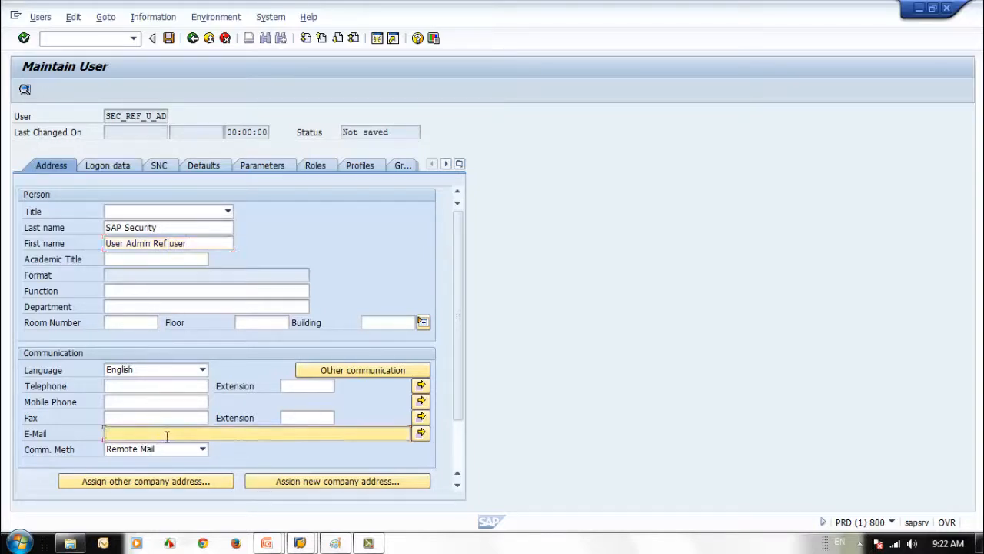
pyautogui.press('Return')
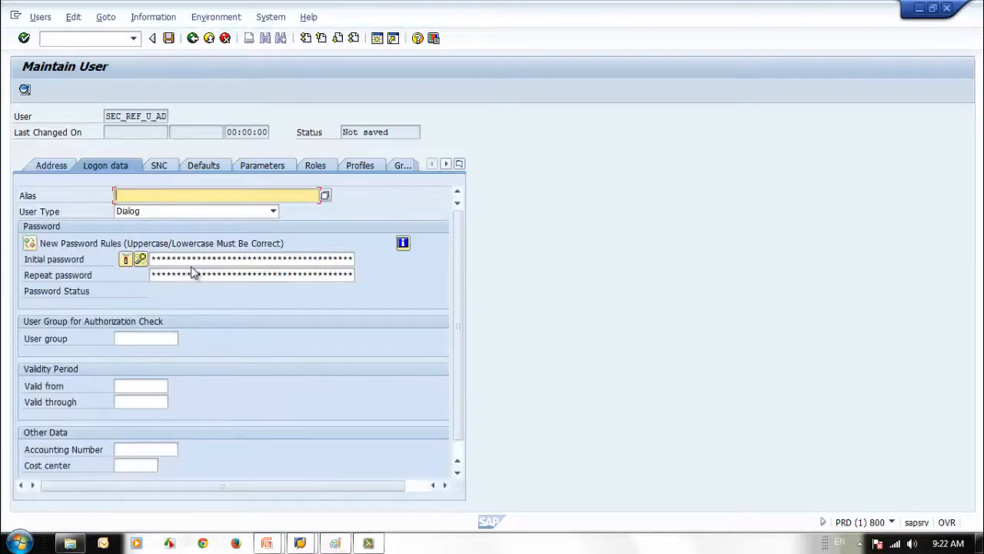
# Make the user type Reference (Logon not possible) and generate an initial password
pyautogui.click(259, 210)
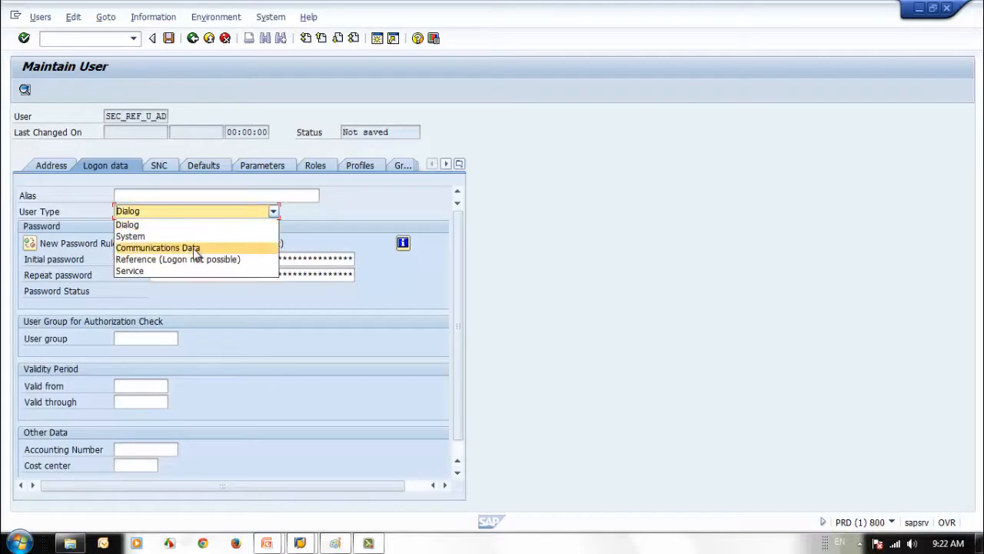
pyautogui.click(190, 262)
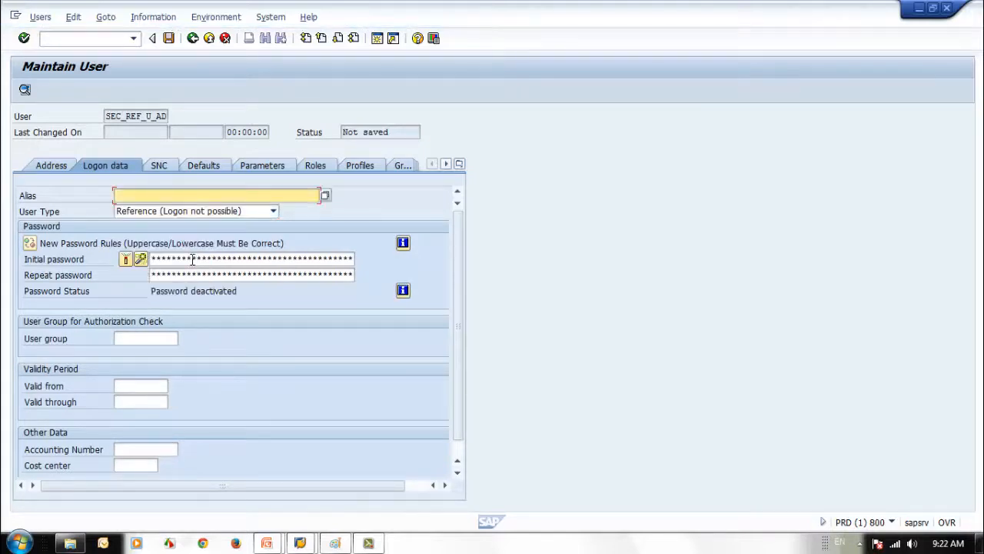
pyautogui.click(192, 259)
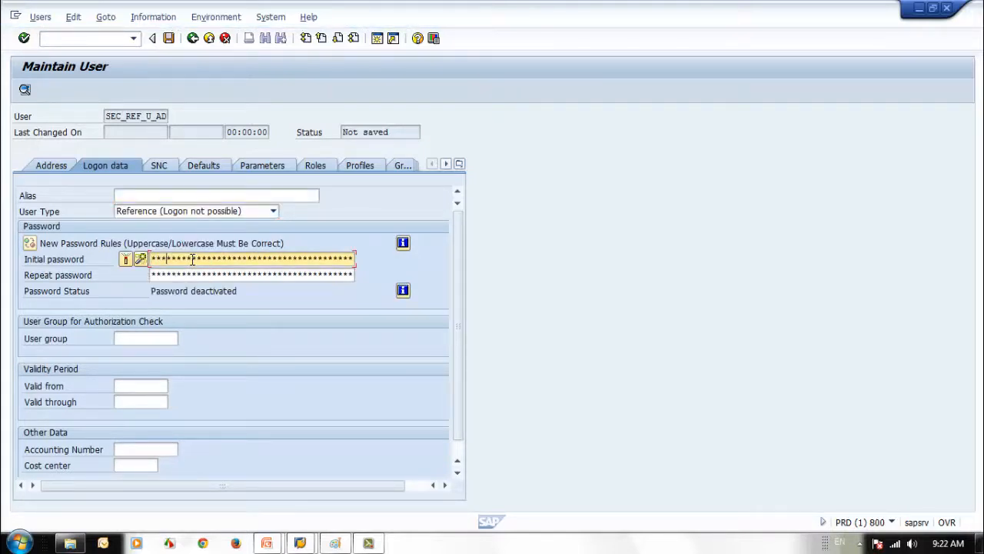
pyautogui.click(141, 259)
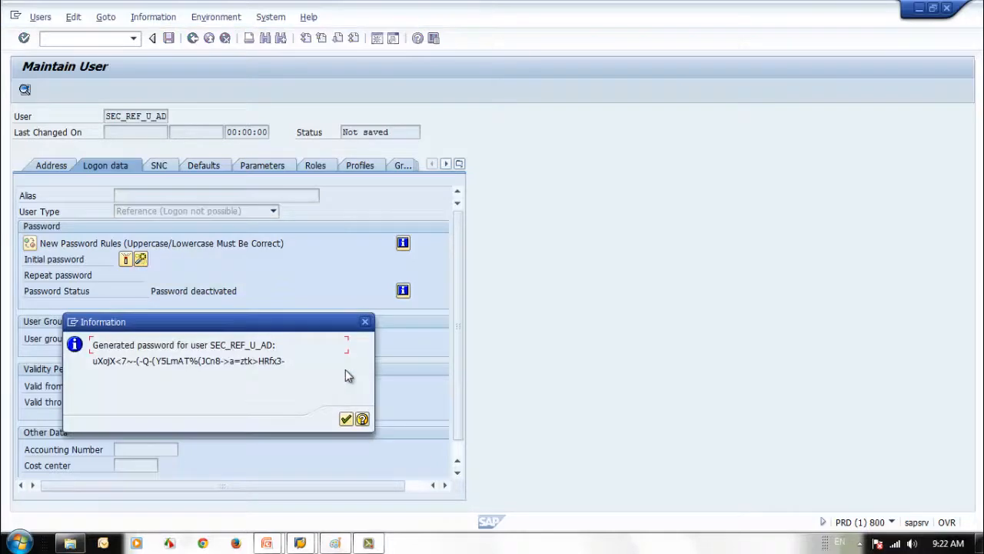
pyautogui.click(346, 418)
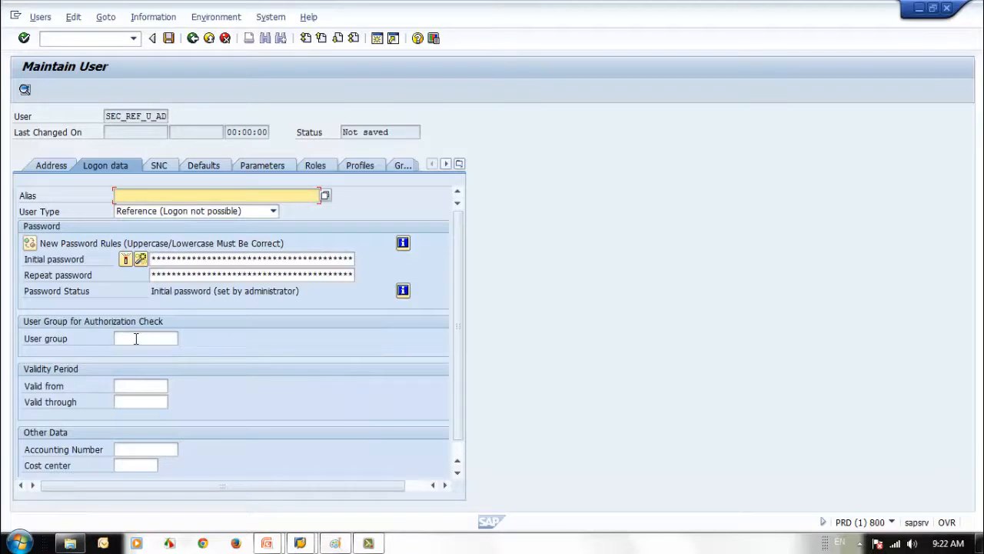
# Set user group SUPER, validity 11.05.2014 to 11.05.2015, and cost center C1001
pyautogui.click(136, 338)
pyautogui.click(160, 351)
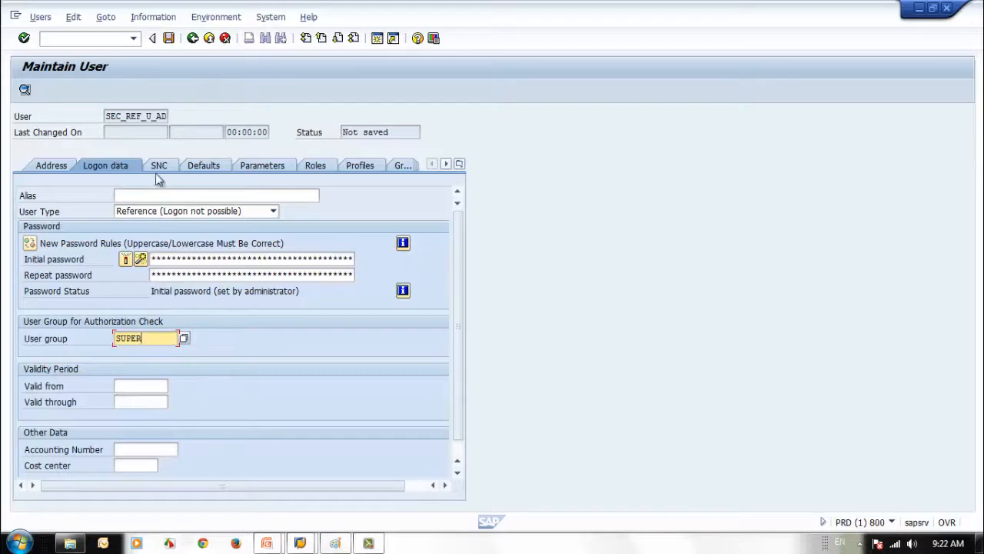
pyautogui.click(132, 386)
pyautogui.click(135, 397)
pyautogui.click(137, 401)
pyautogui.click(136, 413)
pyautogui.click(151, 466)
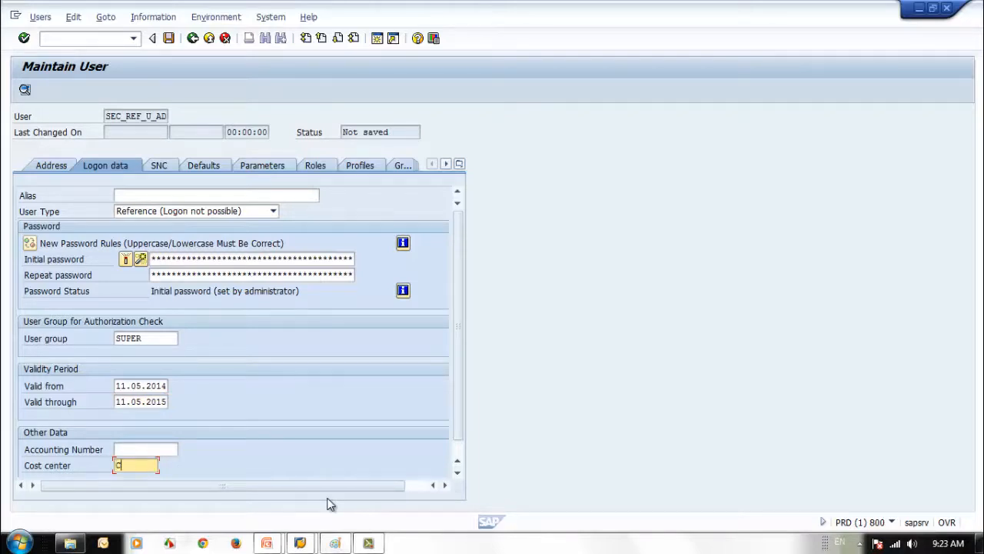
pyautogui.write('C1001')
pyautogui.click(206, 167)
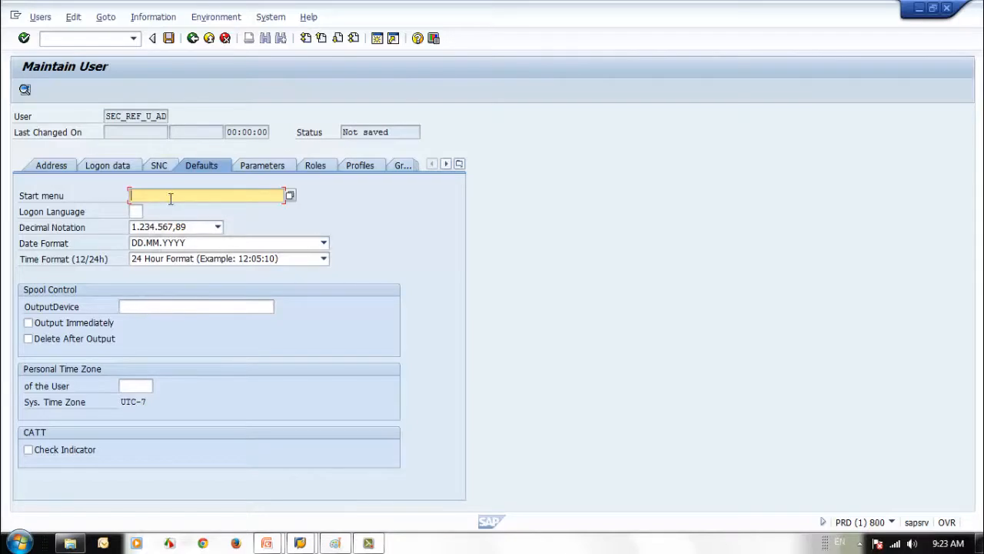
# Choose LP01 from the output device search as the user's default output device
pyautogui.click(161, 308)
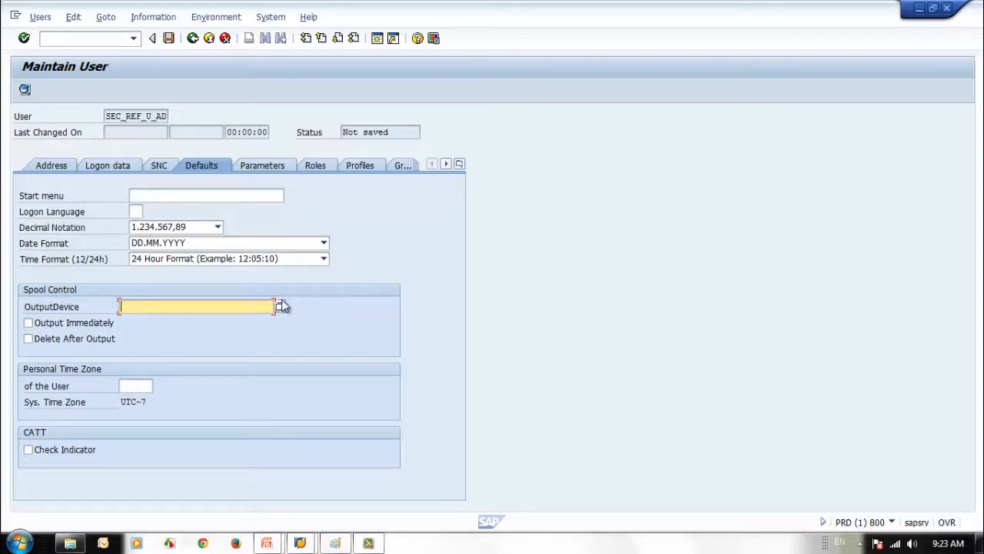
pyautogui.click(280, 306)
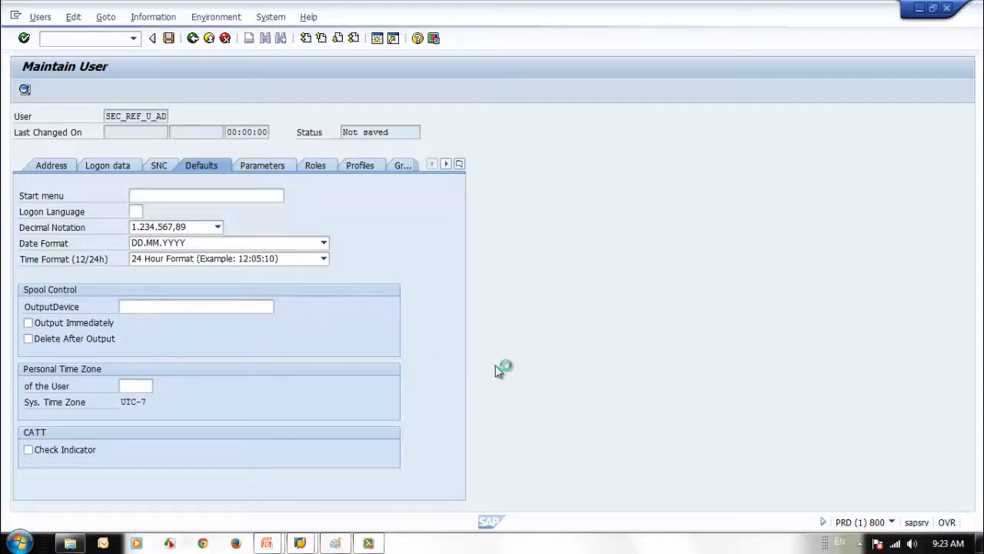
pyautogui.click(513, 454)
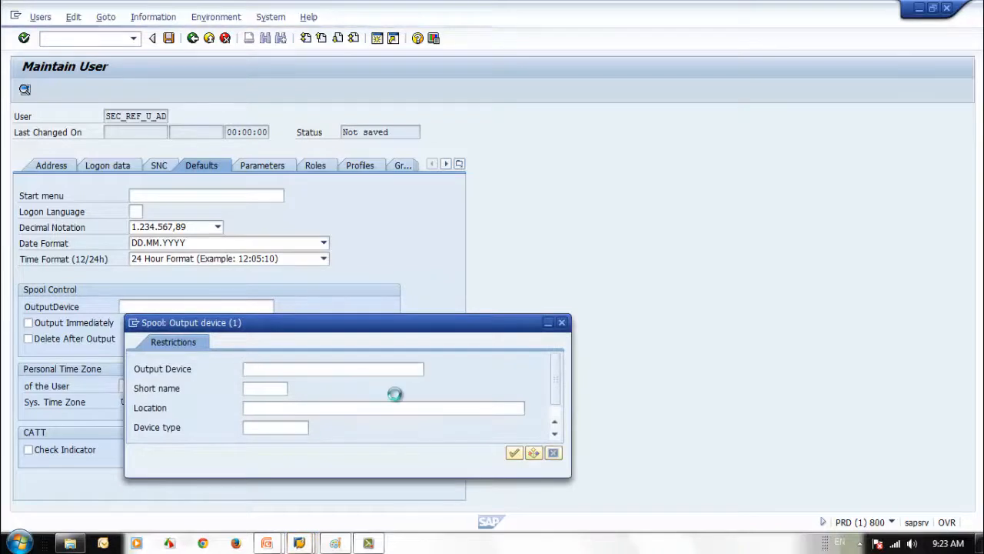
pyautogui.doubleClick(153, 259)
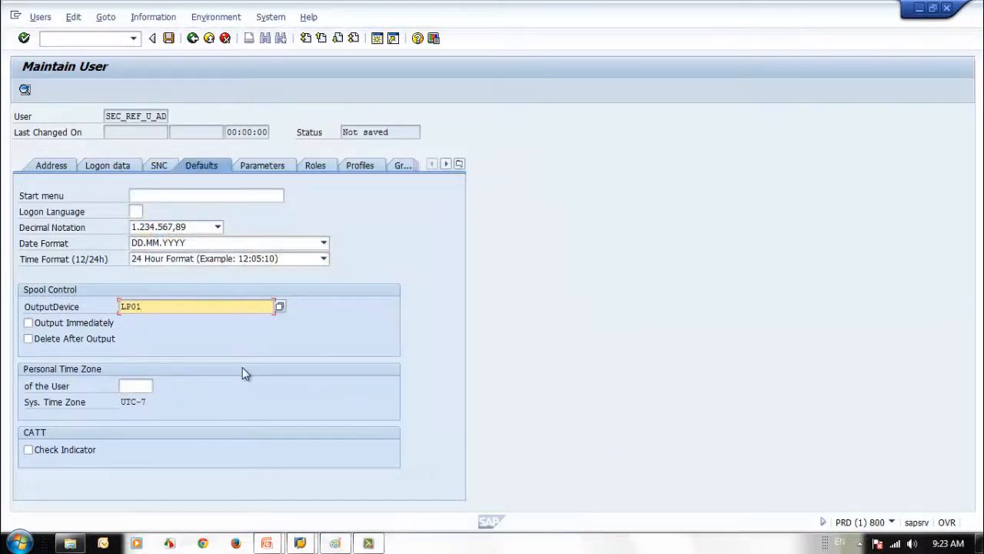
pyautogui.click(257, 168)
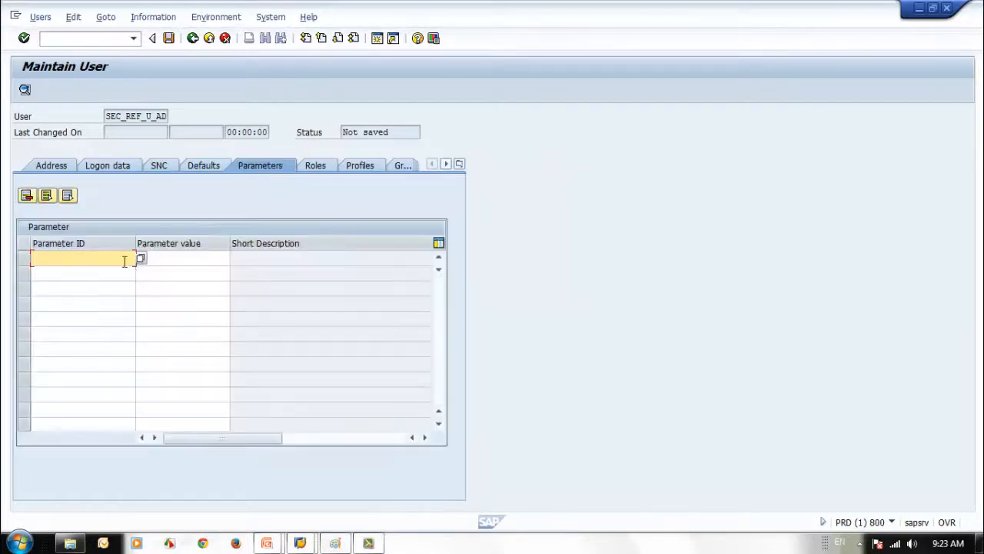
# Add parameter IDs BUK and /ASU/SSMDEFAULT_LANG to the reference user
pyautogui.write('B')
pyautogui.press('Down')
pyautogui.press('Return')
pyautogui.click(90, 273)
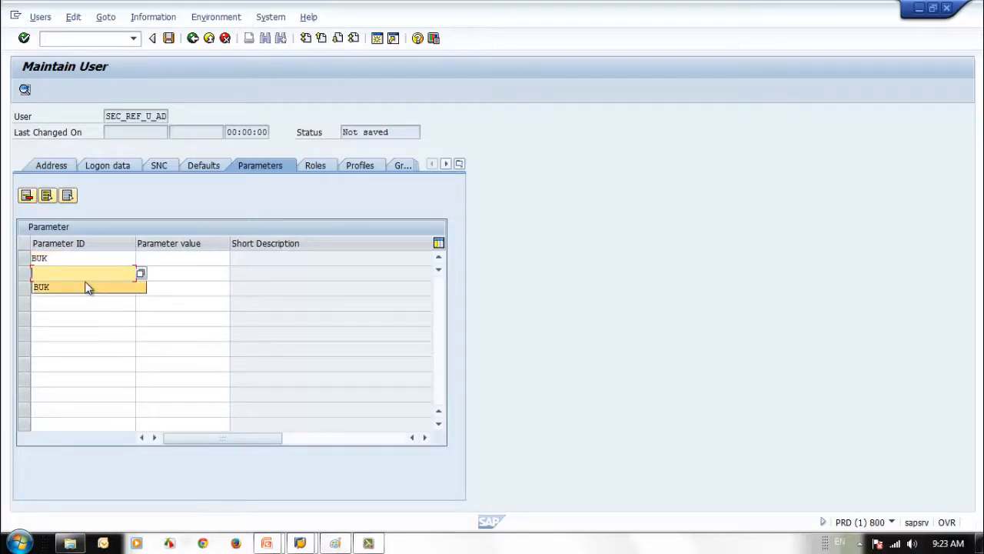
pyautogui.press('F4')
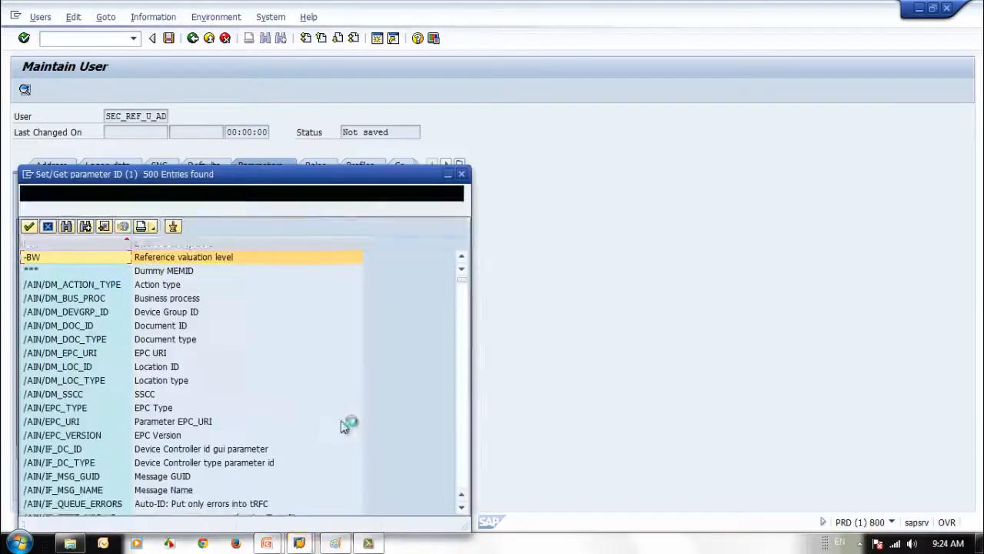
pyautogui.scroll(-6, 60, 326)
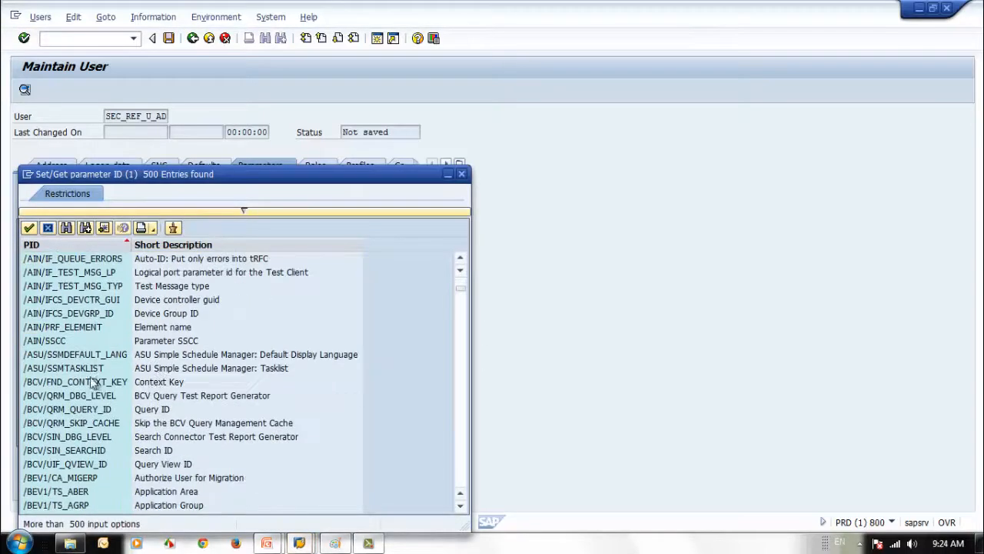
pyautogui.click(68, 343)
pyautogui.click(69, 355)
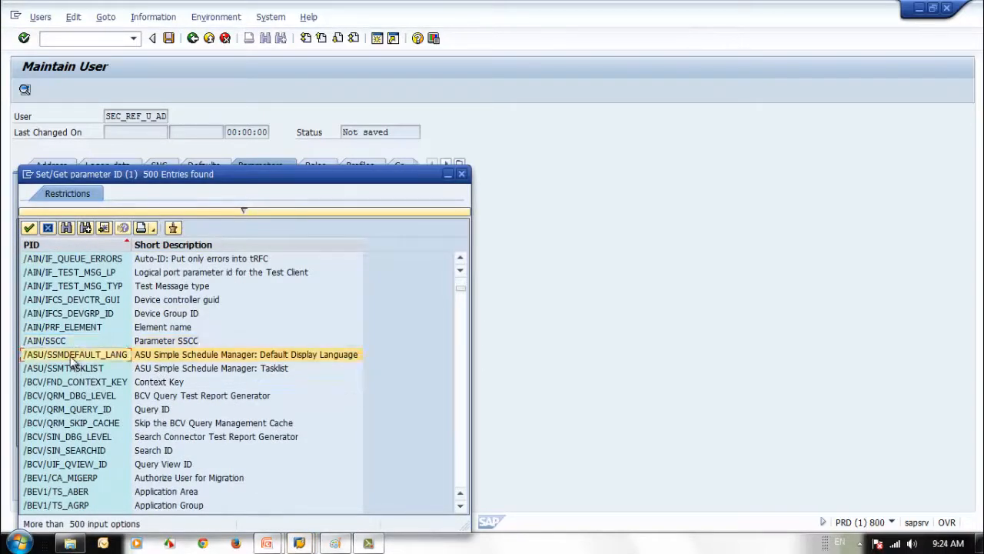
pyautogui.click(70, 367)
pyautogui.click(69, 354)
pyautogui.doubleClick(69, 354)
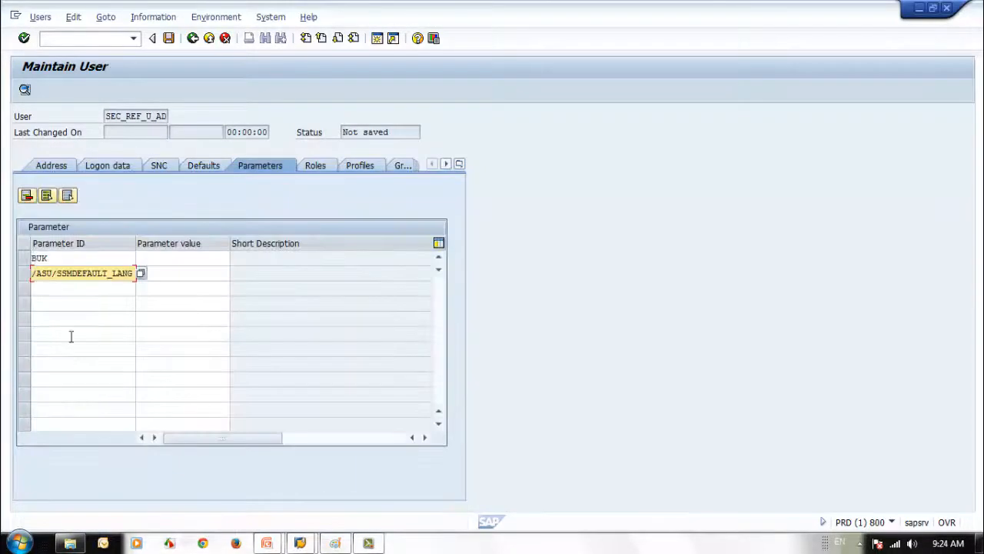
# Add parameter IDs /BI0/ORSTT_CSTAT__ and /AIN/IF_DC_TYPE in the third and fourth rows
pyautogui.click(81, 291)
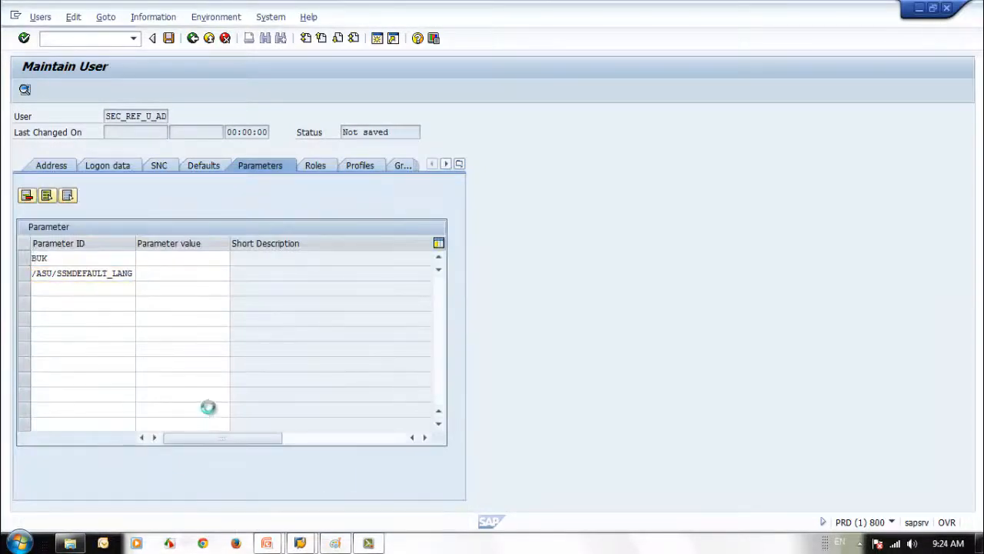
pyautogui.press('F4')
pyautogui.scroll(-20, 454, 486)
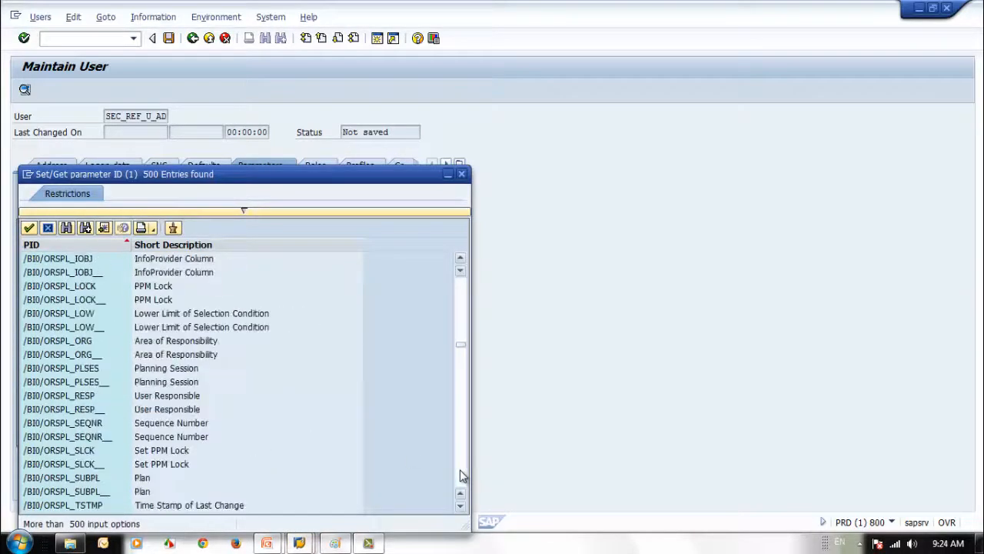
pyautogui.scroll(-10, 461, 472)
pyautogui.click(59, 466)
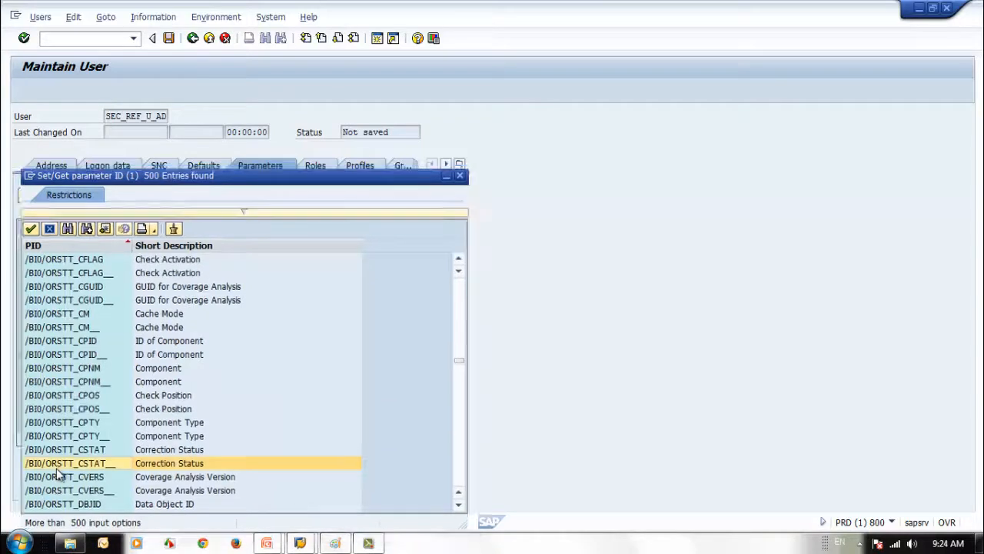
pyautogui.doubleClick(57, 466)
pyautogui.click(61, 301)
pyautogui.click(138, 305)
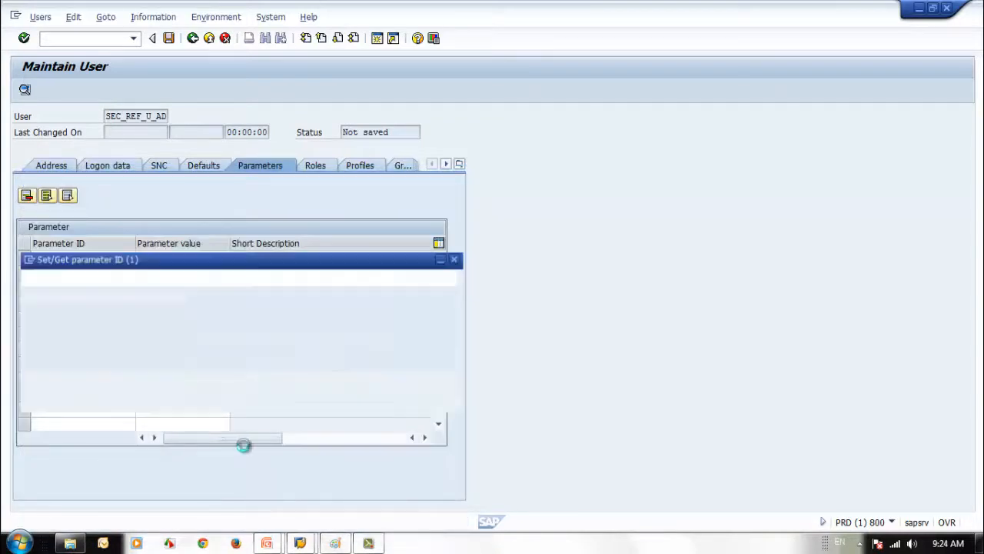
pyautogui.click(58, 462)
pyautogui.doubleClick(58, 462)
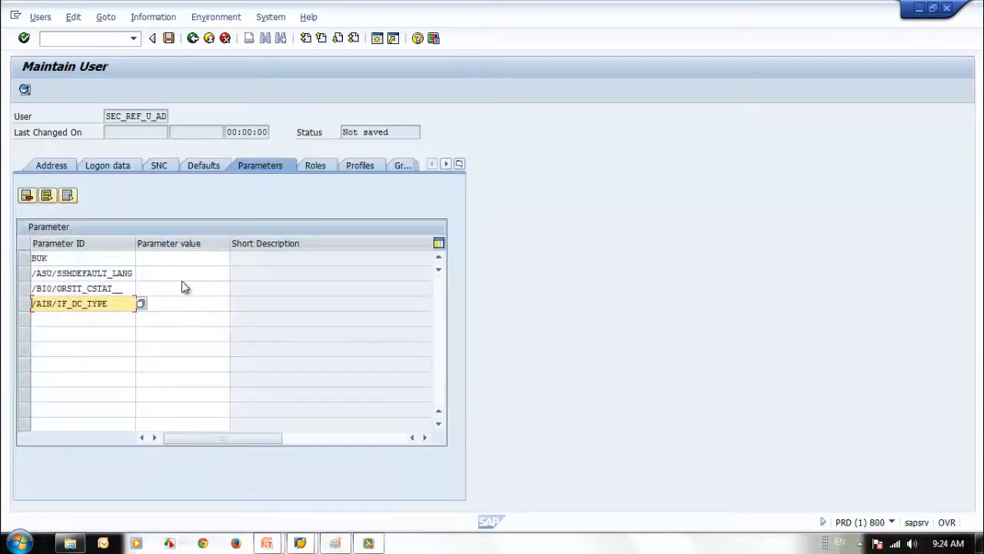
pyautogui.click(312, 166)
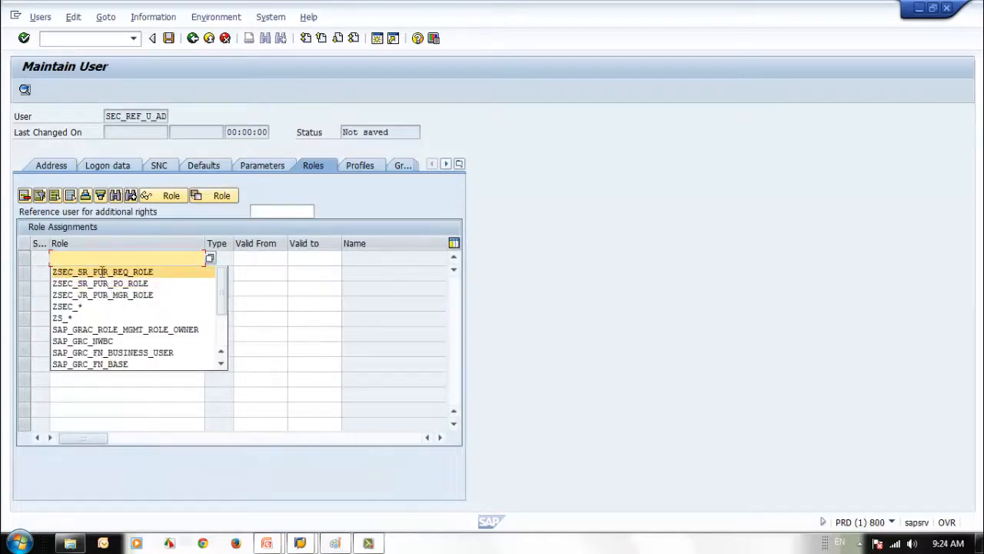
# Assign roles ZSEC_JR_PUR_MGR_ROLE, ZSEC_SR_PUR_PO_ROLE and ZSEC_SR_PUR_REQ_ROLE to SEC_REF_U_AD, valid 11.05.2014–31.12.9999
pyautogui.click(103, 275)
pyautogui.click(101, 273)
pyautogui.click(106, 298)
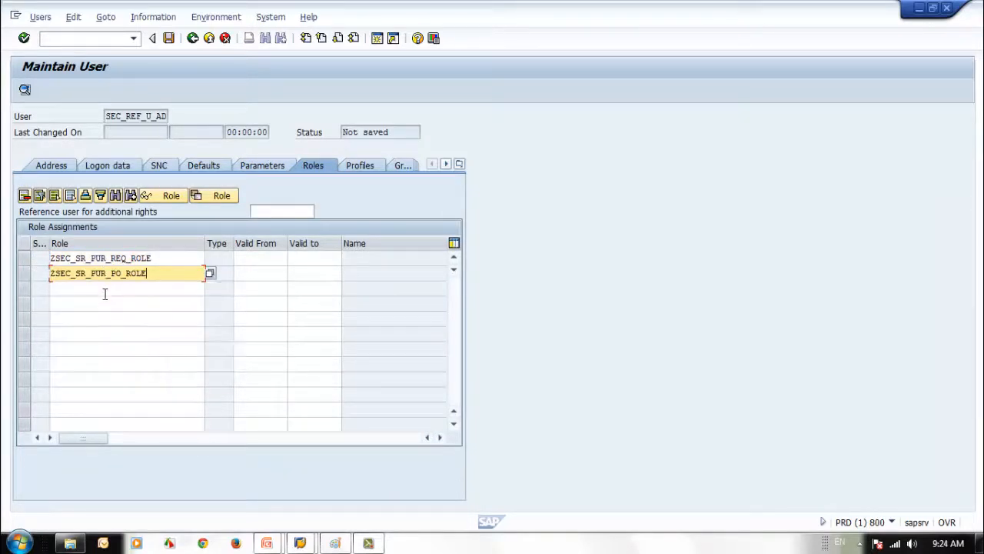
pyautogui.click(105, 289)
pyautogui.click(100, 325)
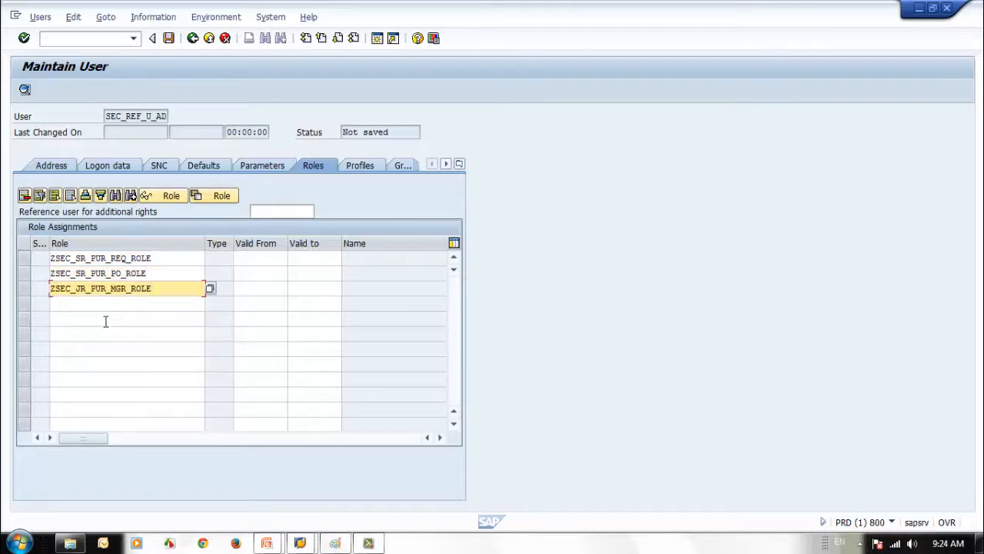
pyautogui.doubleClick(150, 273)
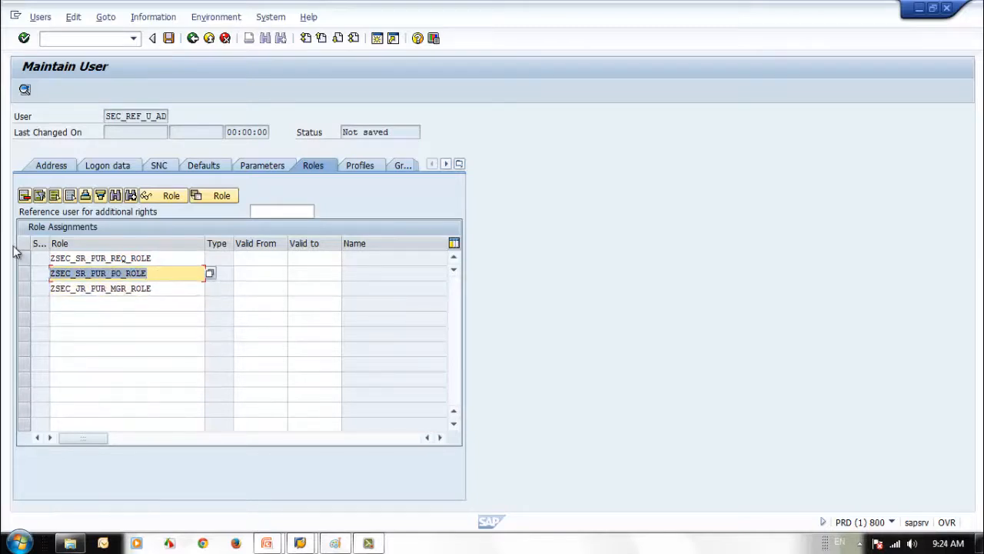
pyautogui.press('BackSpace')
pyautogui.doubleClick(166, 257)
pyautogui.press('BackSpace')
pyautogui.click(181, 294)
pyautogui.press('Return')
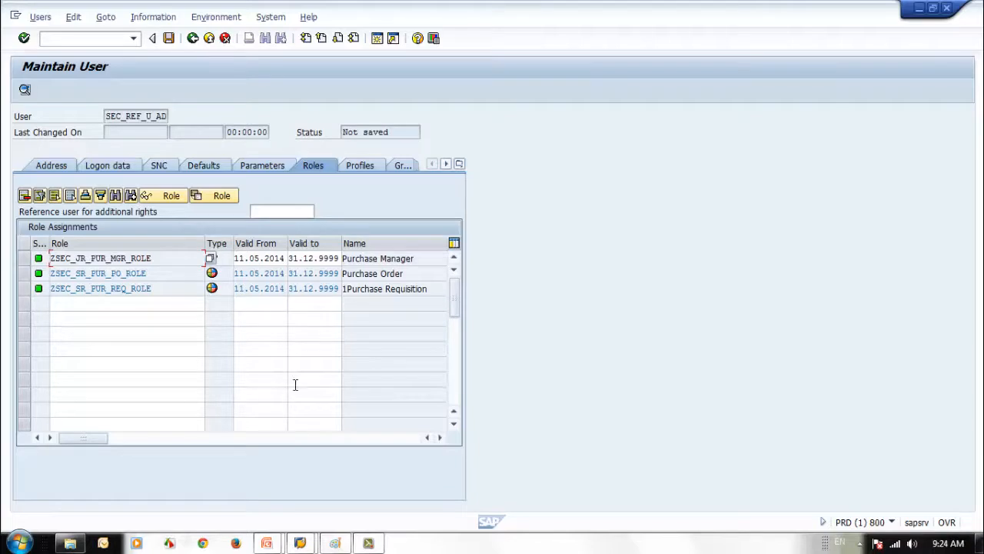
# Set the contractual user type in the licence data to Only Basis Users
pyautogui.click(361, 167)
pyautogui.click(400, 167)
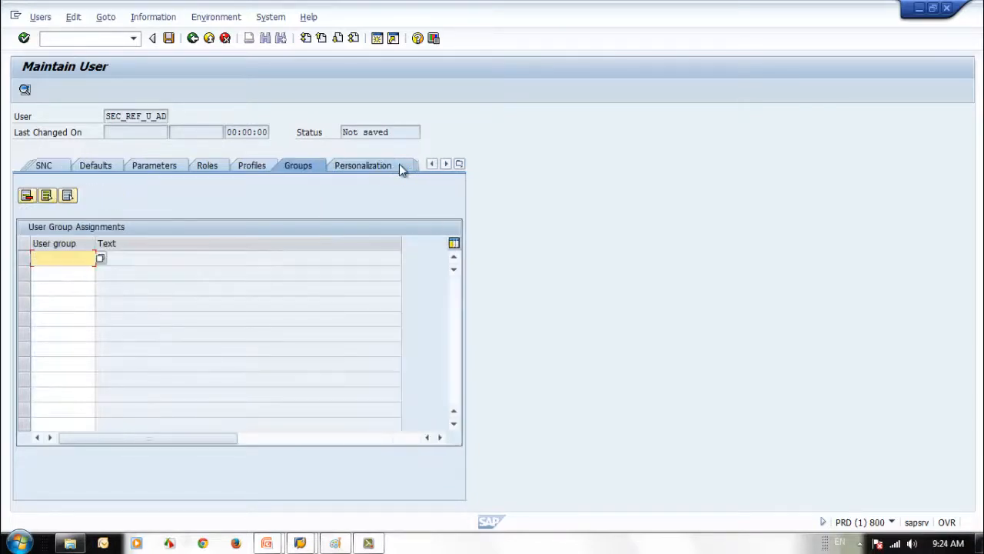
pyautogui.click(399, 165)
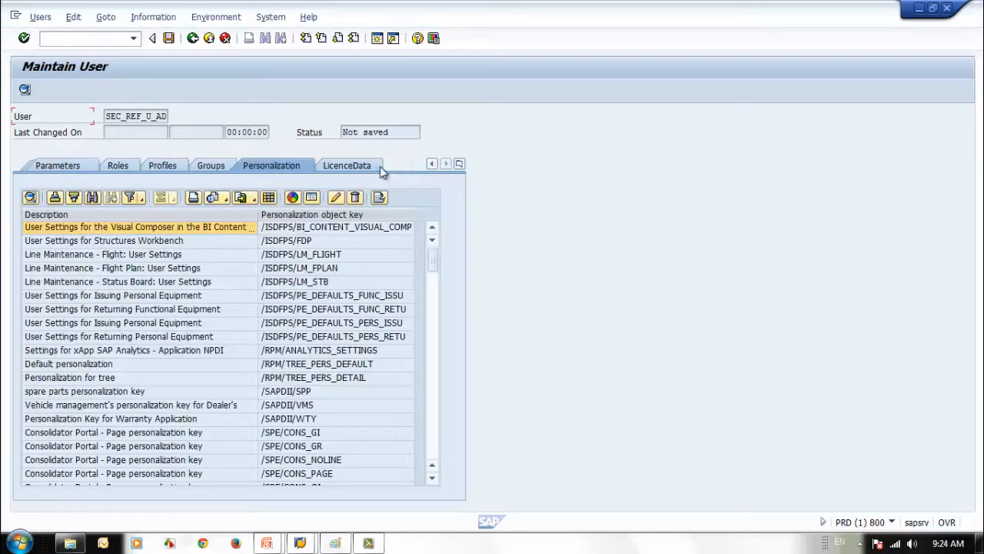
pyautogui.click(369, 165)
pyautogui.click(184, 210)
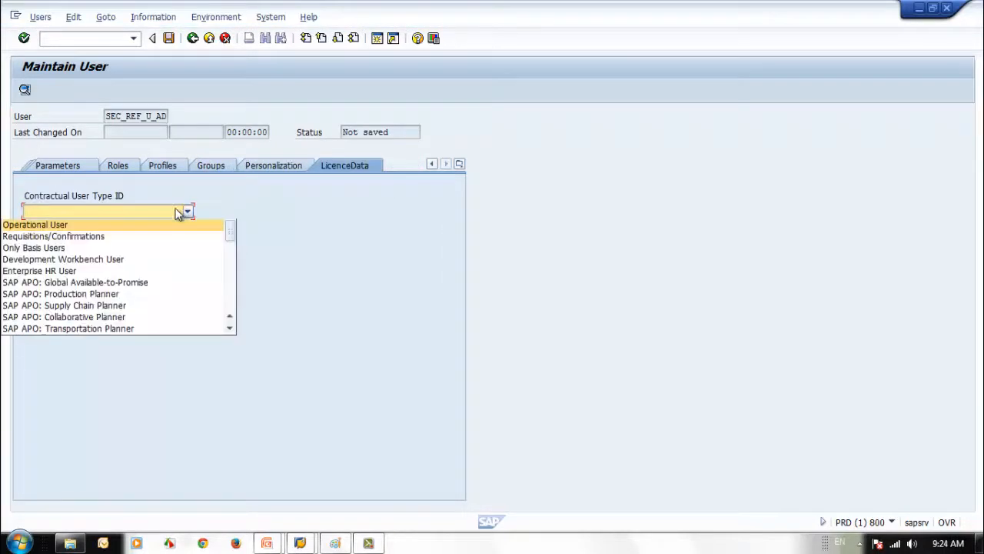
pyautogui.click(191, 249)
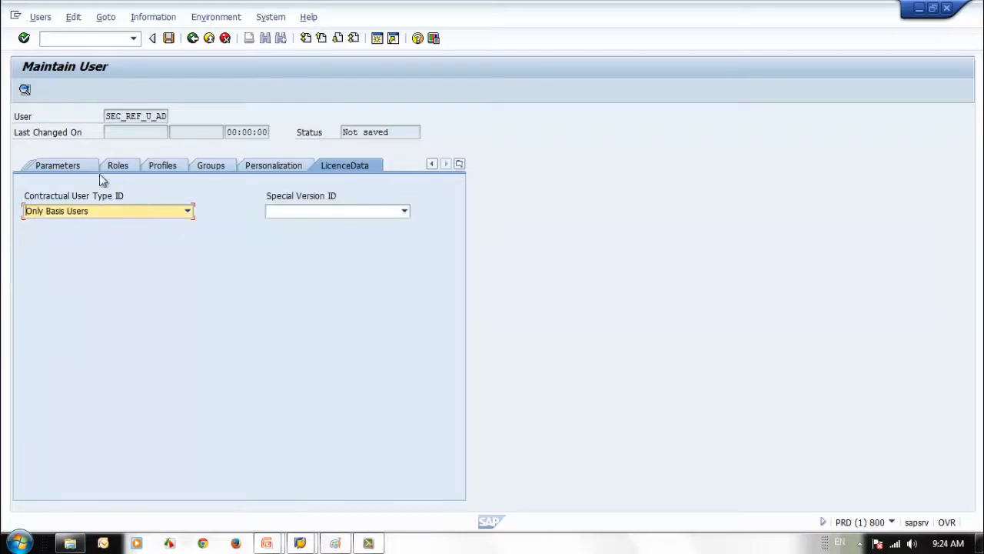
# Review the defaults, SNC, logon and address tabs, then save user SEC_REF_U_AD
pyautogui.click(77, 165)
pyautogui.click(73, 168)
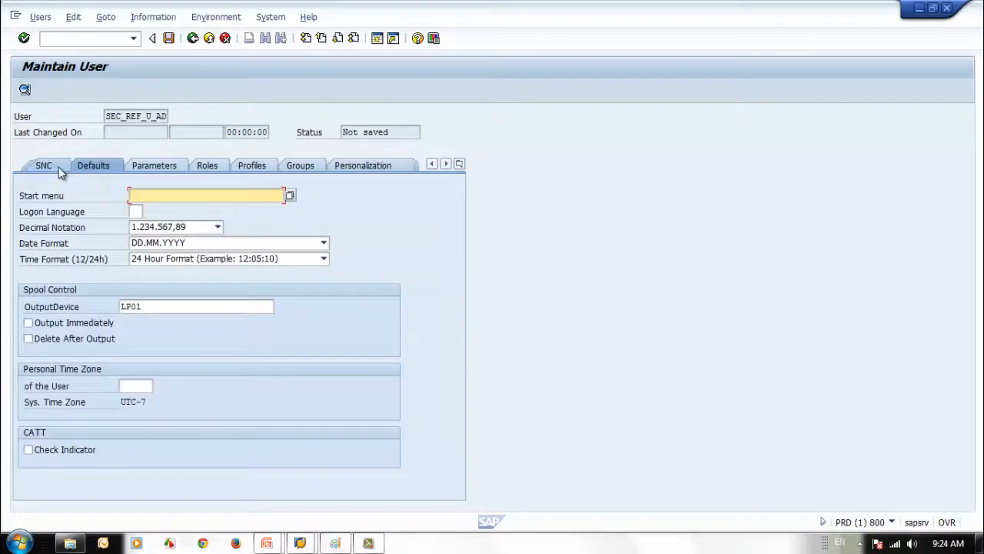
pyautogui.click(55, 167)
pyautogui.click(43, 165)
pyautogui.click(43, 165)
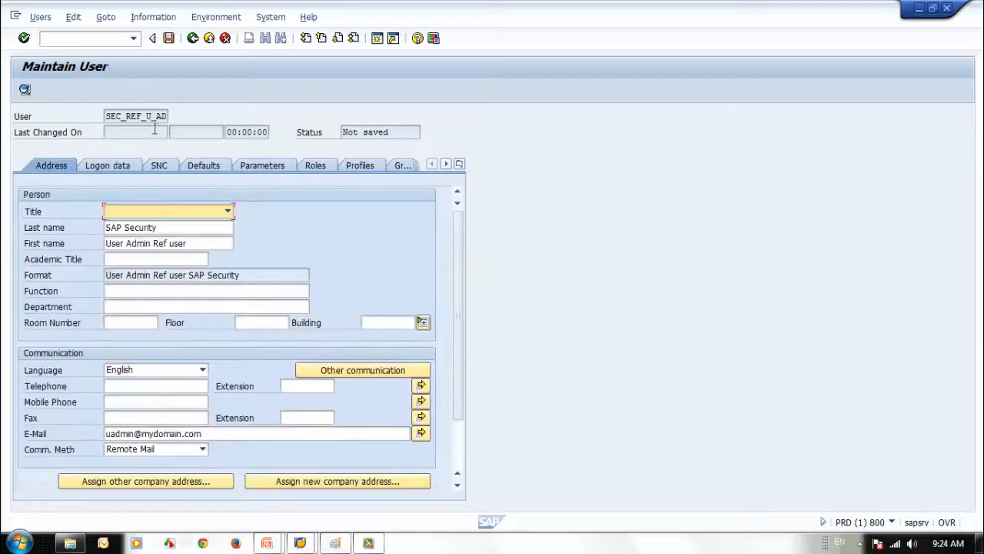
pyautogui.moveTo(109, 116); pyautogui.dragTo(176, 116)
pyautogui.click(223, 114)
pyautogui.click(168, 38)
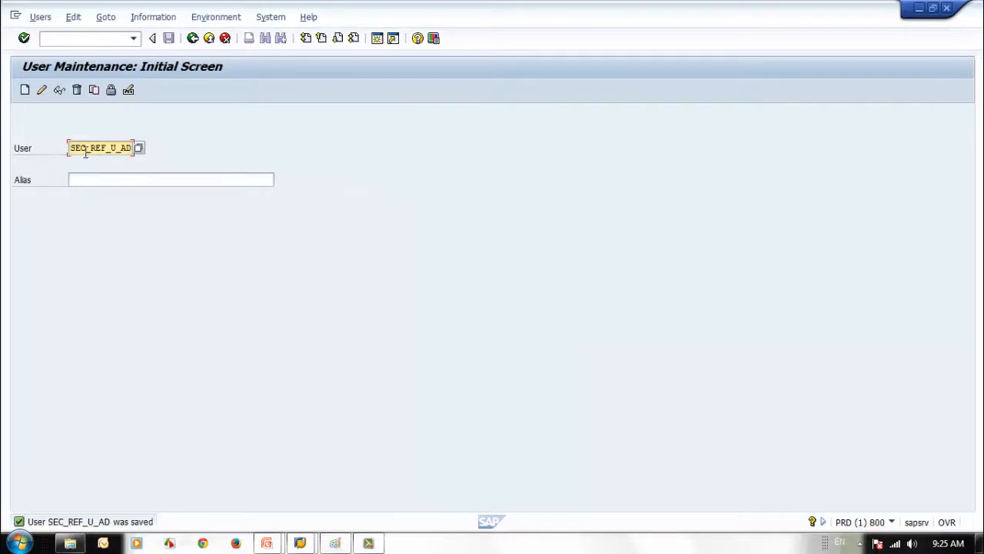
# Set up a user copy from SEC_REF_U_AD to SEC_NEW_01, leaving Address excluded
pyautogui.moveTo(89, 148); pyautogui.dragTo(166, 150)
pyautogui.write('_NEW_01')
pyautogui.click(94, 90)
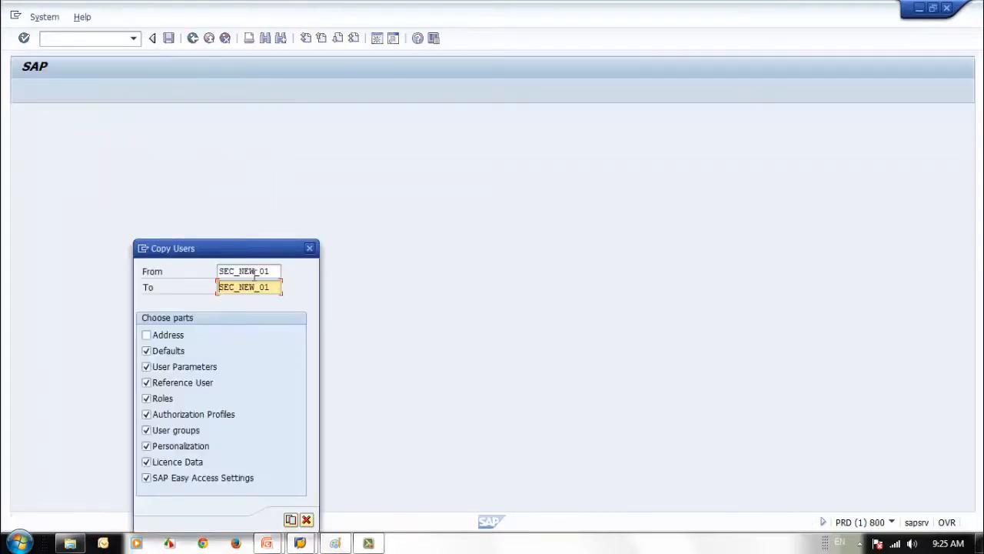
pyautogui.moveTo(273, 271); pyautogui.dragTo(122, 260)
pyautogui.hotkey('ctrl', 'v')
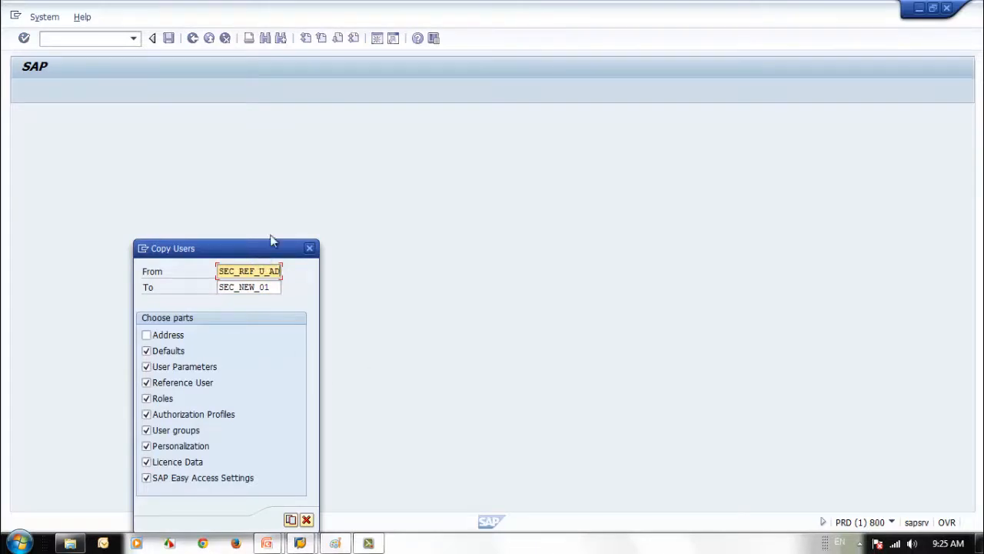
pyautogui.moveTo(271, 246); pyautogui.dragTo(302, 184)
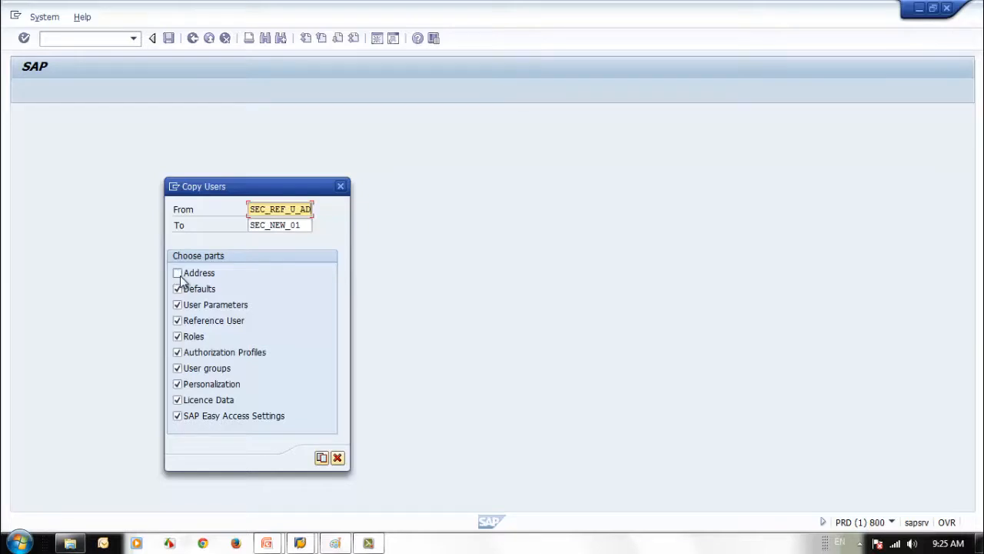
# Copy the reference user into new user SEC_NEW_01 with the Address included
pyautogui.click(177, 273)
pyautogui.click(321, 458)
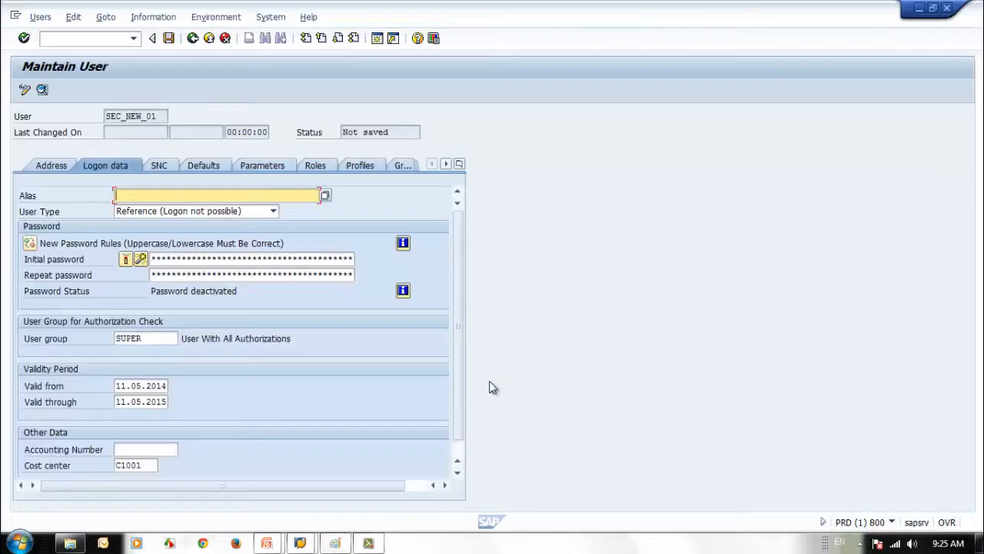
pyautogui.click(50, 167)
# Review SEC_NEW_01's copied parameters, roles, profiles, groups, personalization and licence data
pyautogui.click(114, 165)
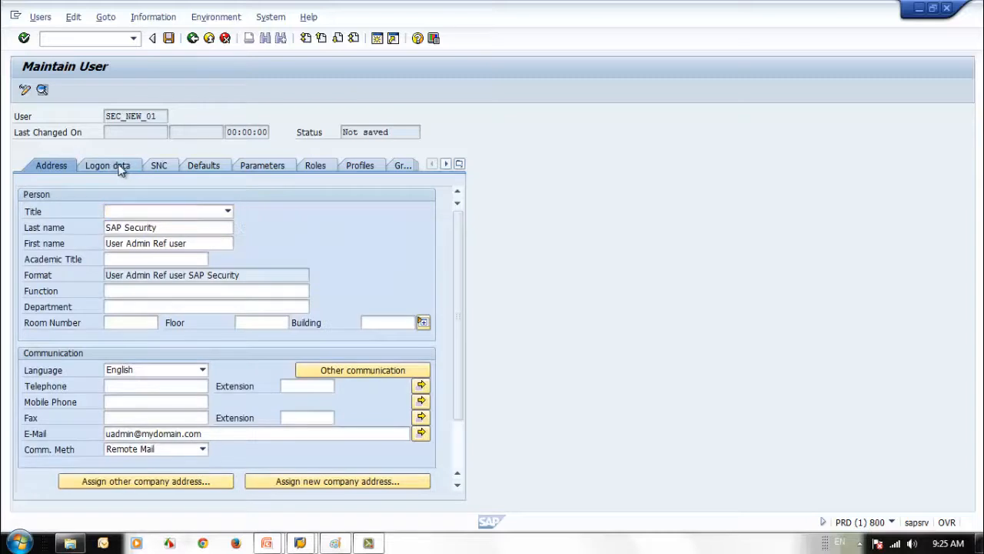
pyautogui.click(159, 164)
pyautogui.click(204, 165)
pyautogui.click(260, 172)
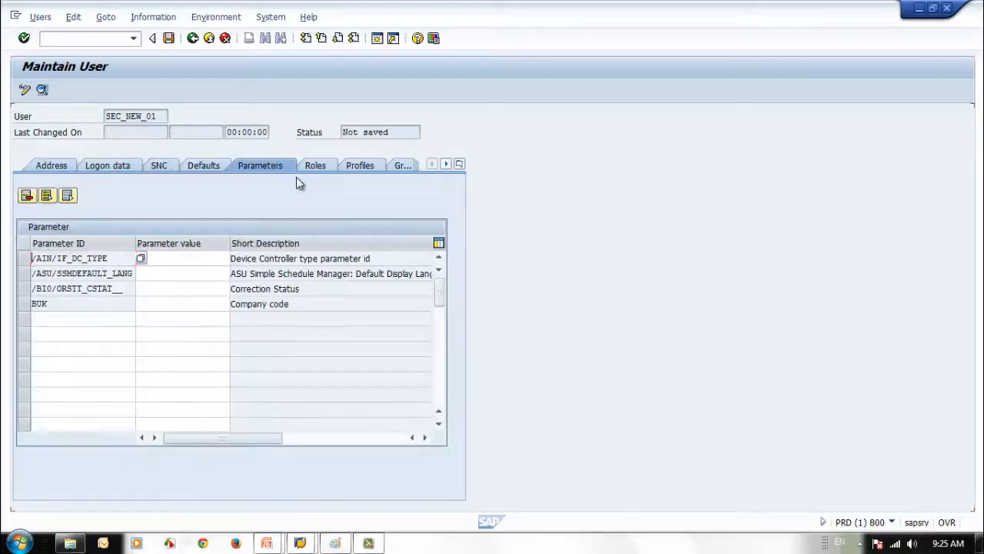
pyautogui.click(326, 165)
pyautogui.click(356, 163)
pyautogui.click(399, 163)
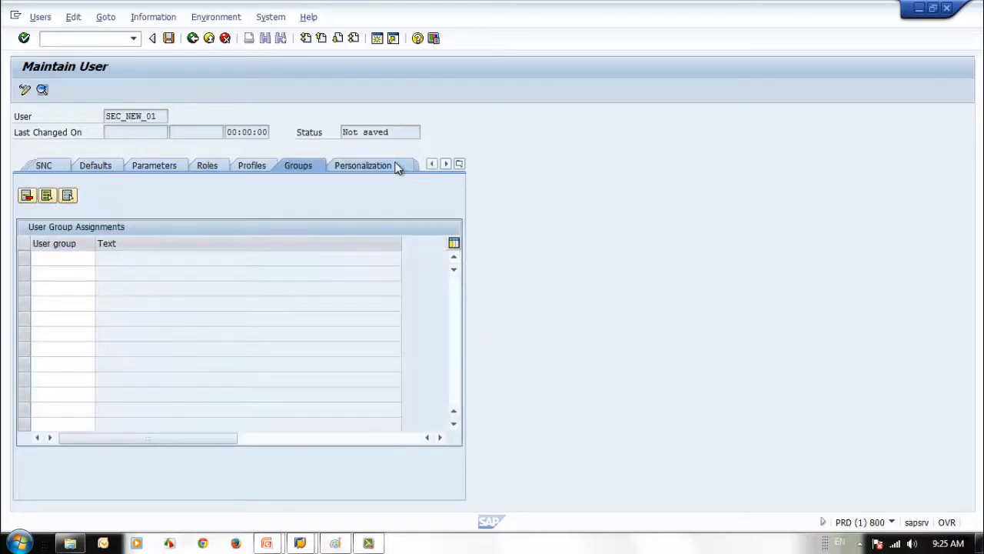
pyautogui.click(398, 164)
pyautogui.click(350, 169)
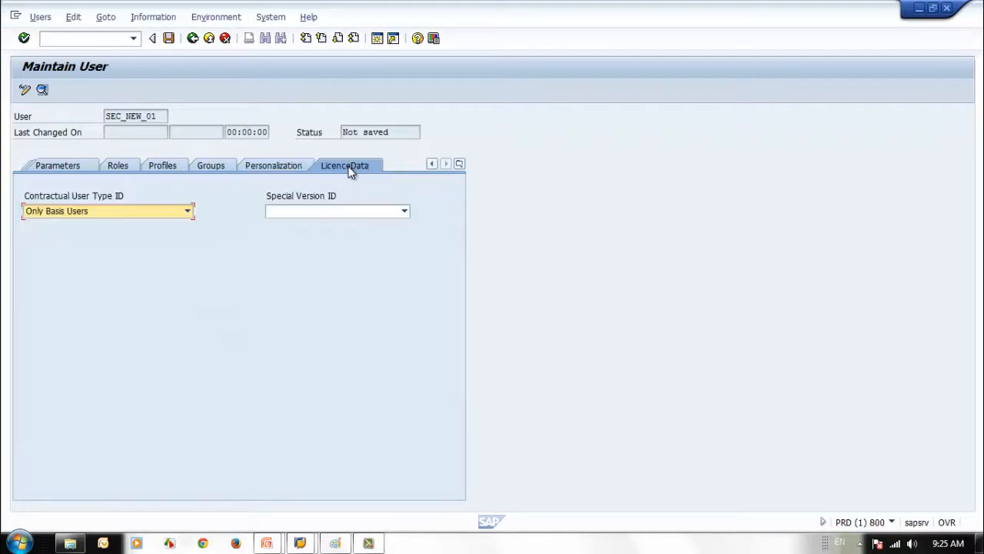
# Step back through the tabs to SEC_NEW_01's Address details and its First name field
pyautogui.click(43, 168)
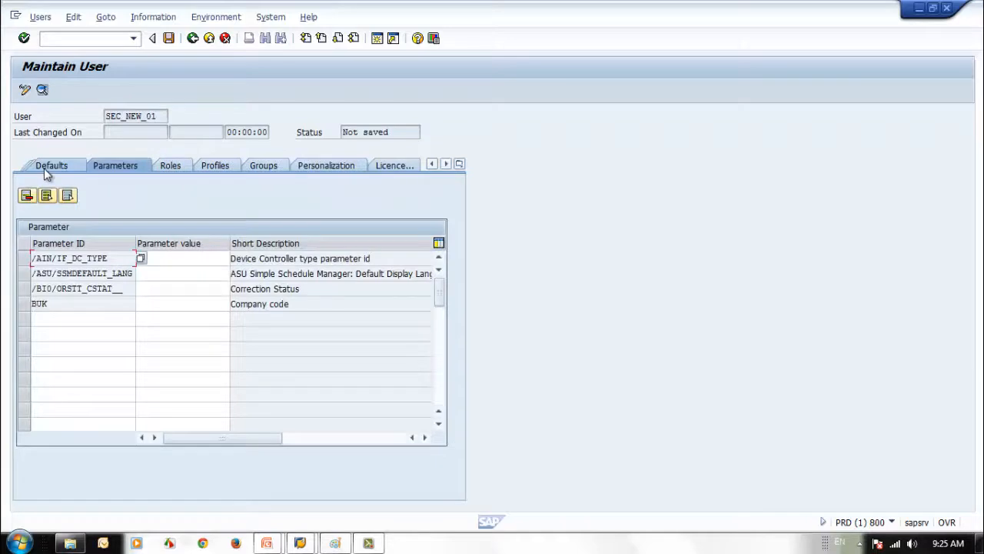
pyautogui.click(44, 168)
pyautogui.click(44, 168)
pyautogui.click(44, 169)
pyautogui.click(45, 169)
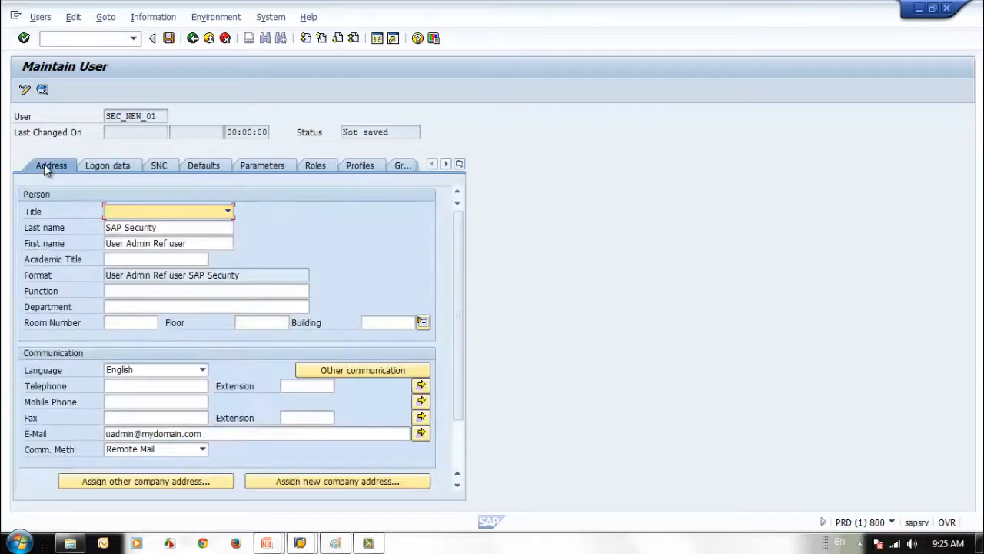
pyautogui.click(176, 225)
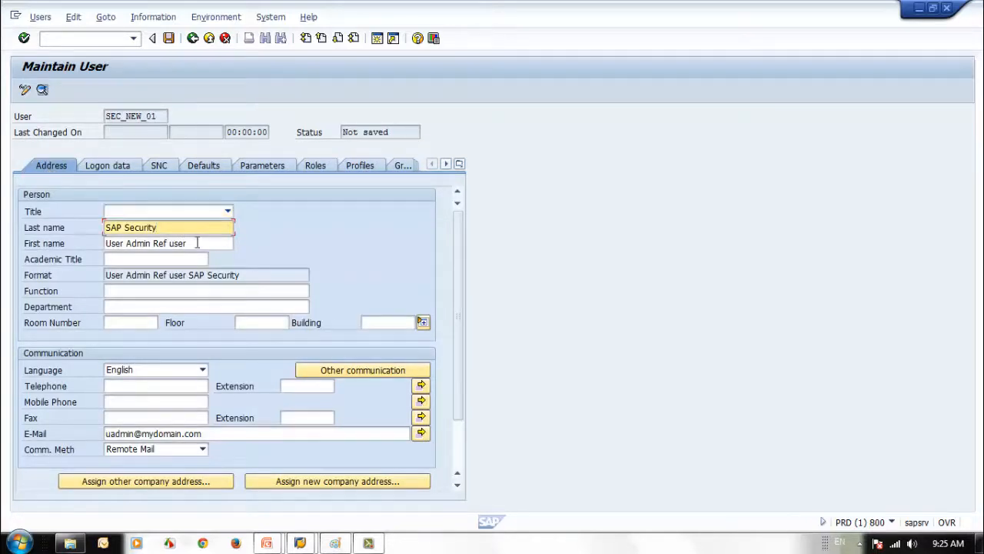
# Change the first name to 'Test User' and generate an initial password for SEC_NEW_01
pyautogui.moveTo(195, 243); pyautogui.dragTo(80, 243)
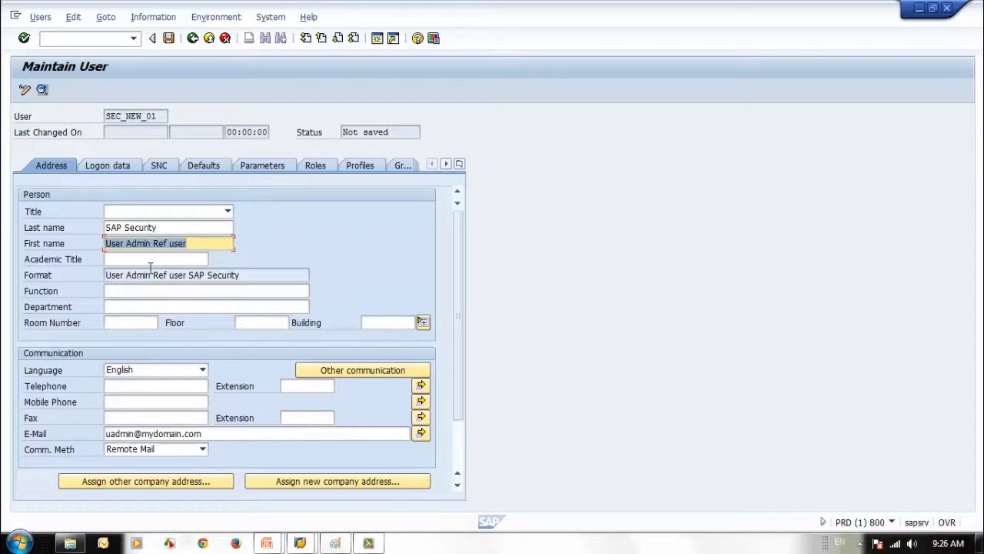
pyautogui.write('Test User')
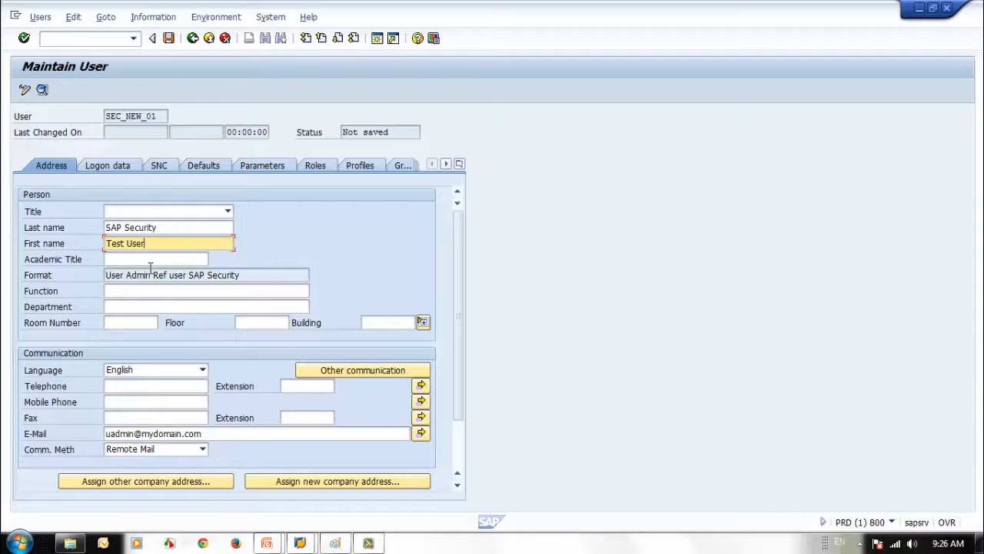
pyautogui.click(116, 165)
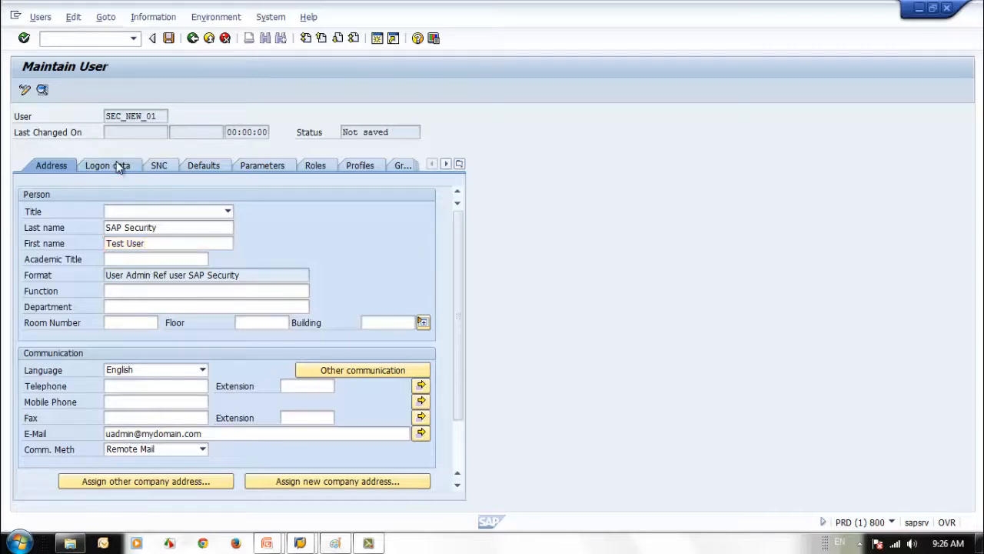
pyautogui.click(208, 262)
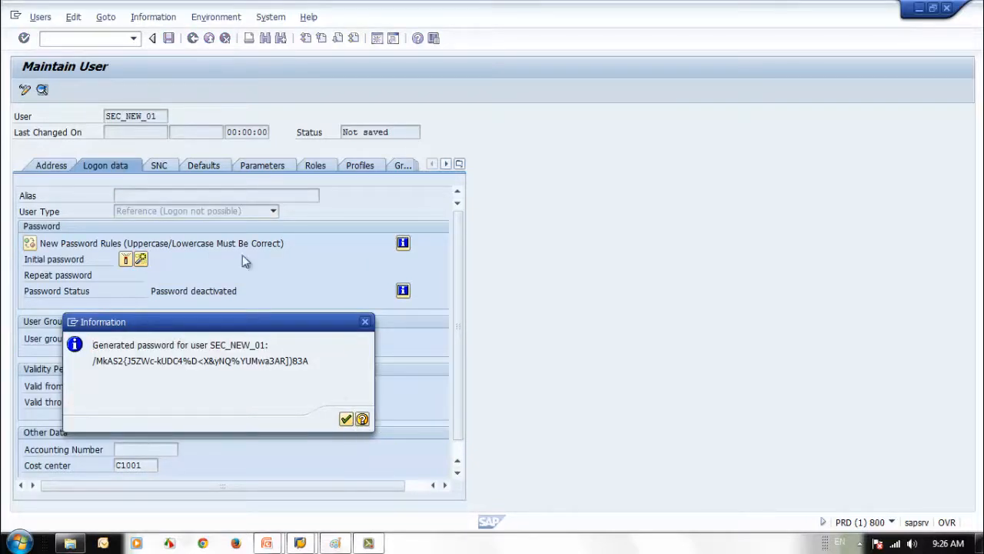
pyautogui.press('Return')
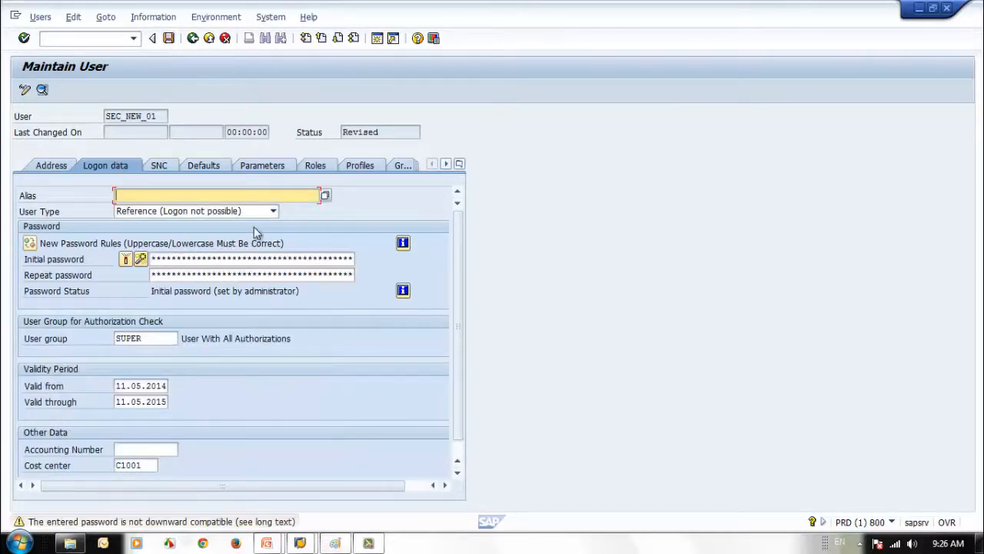
# Set SEC_NEW_01's user type to Dialog
pyautogui.click(262, 214)
pyautogui.click(191, 228)
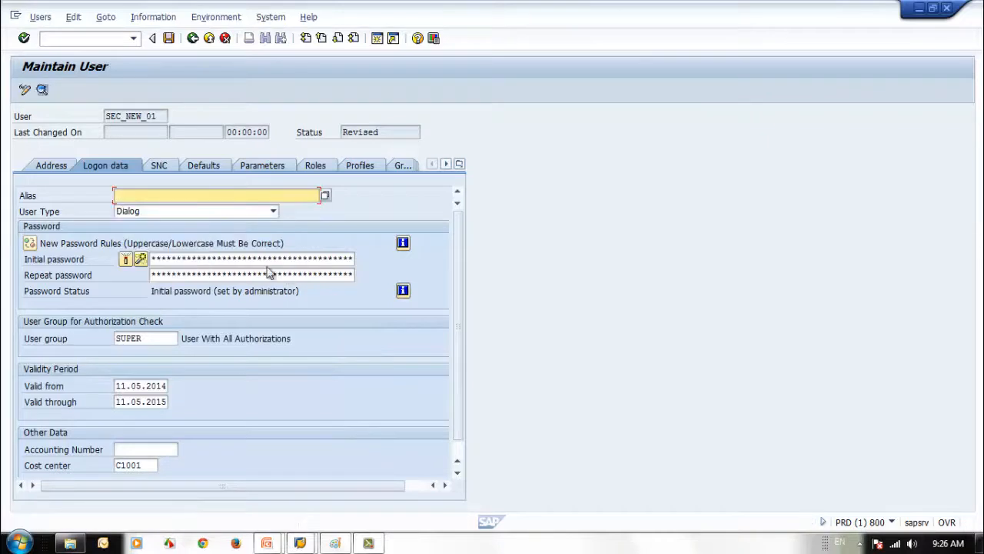
pyautogui.click(51, 169)
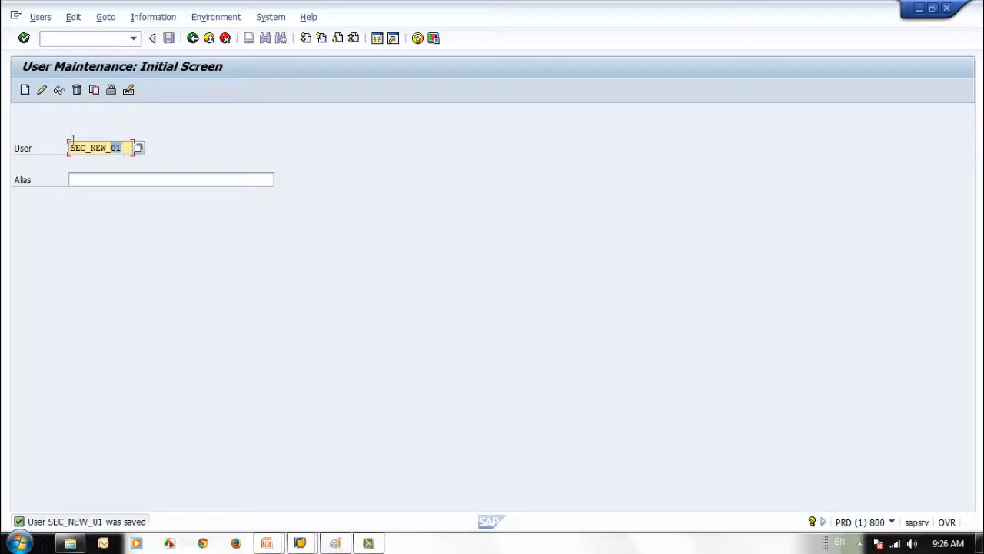
# Display the saved SEC_NEW_01 record, then return to the user maintenance start screen
pyautogui.moveTo(120, 149); pyautogui.dragTo(4, 129)
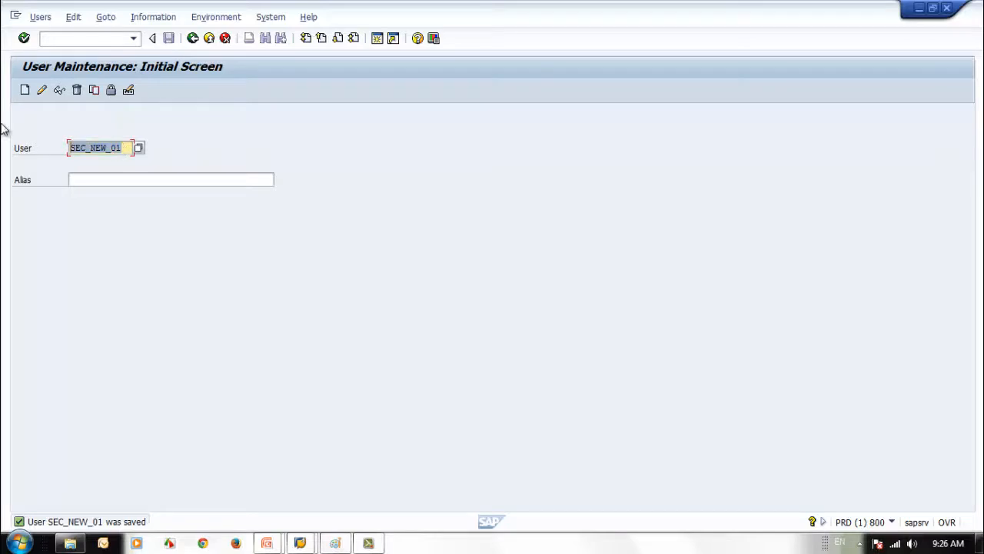
pyautogui.click(59, 90)
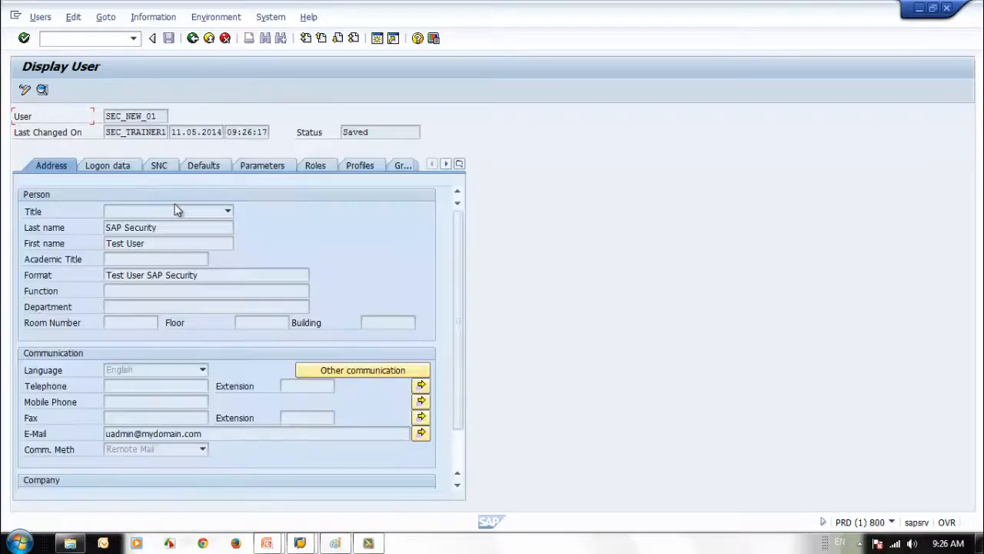
pyautogui.click(192, 37)
# Display SEC_STUDENT1, review its Address and Logon data, then go back
pyautogui.write('se')
pyautogui.click(105, 185)
pyautogui.click(59, 90)
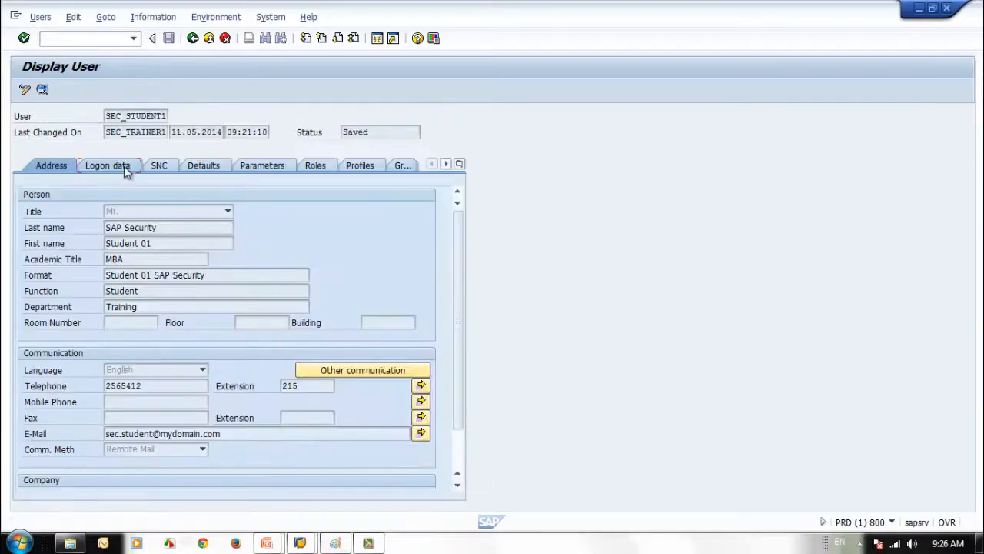
pyautogui.click(124, 166)
pyautogui.click(40, 166)
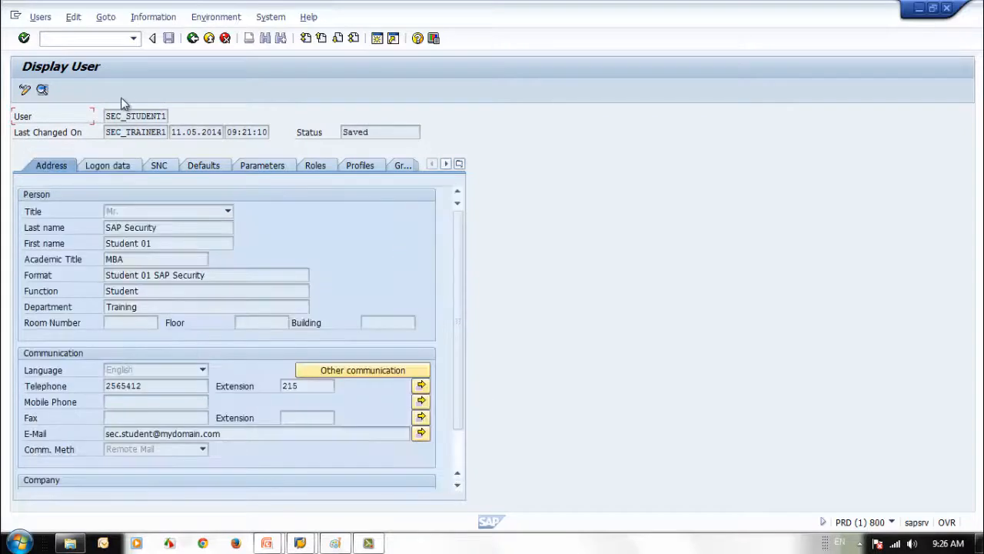
pyautogui.click(115, 163)
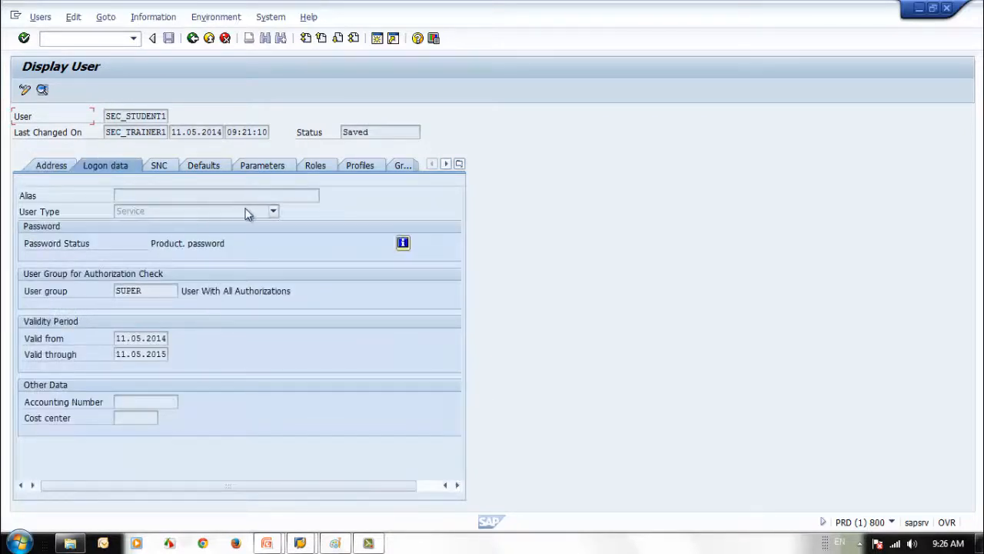
pyautogui.click(73, 165)
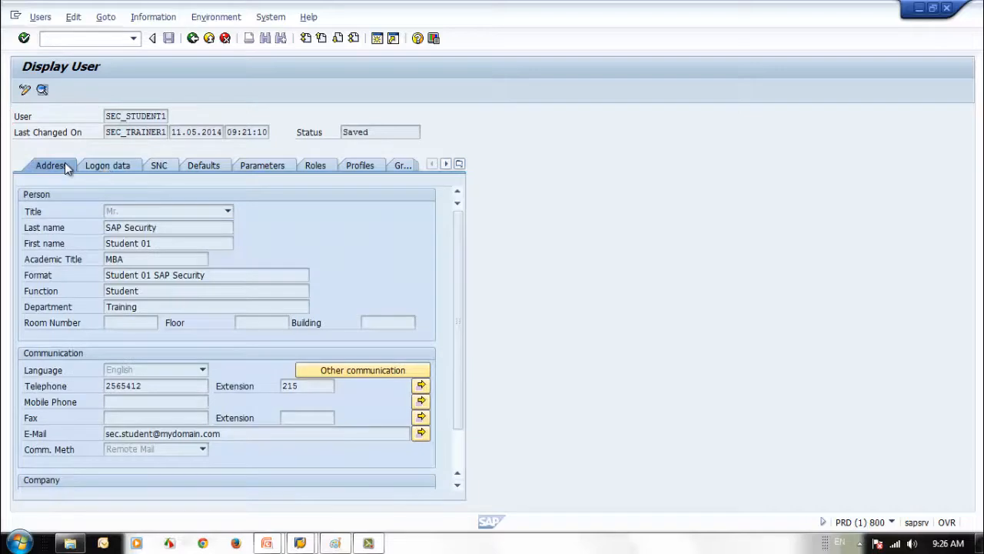
pyautogui.click(193, 38)
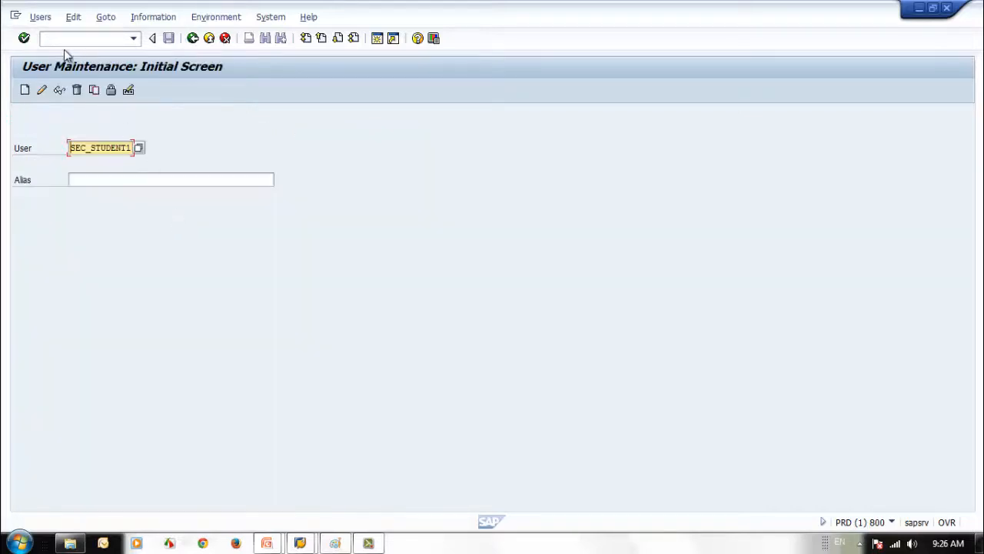
# Cancel a user copy, confirm SEC_STUDENT1 is not locked, and open it for editing
pyautogui.click(93, 90)
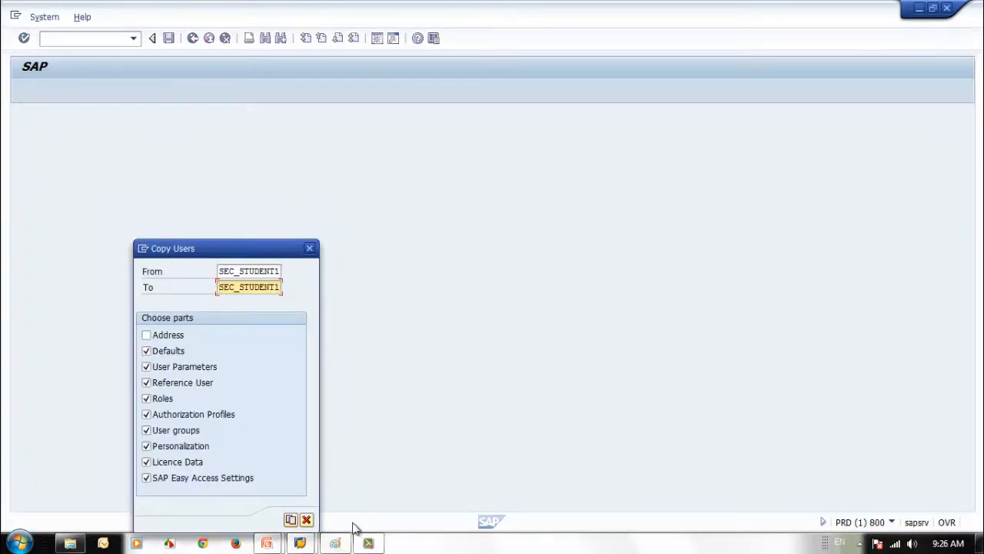
pyautogui.click(306, 519)
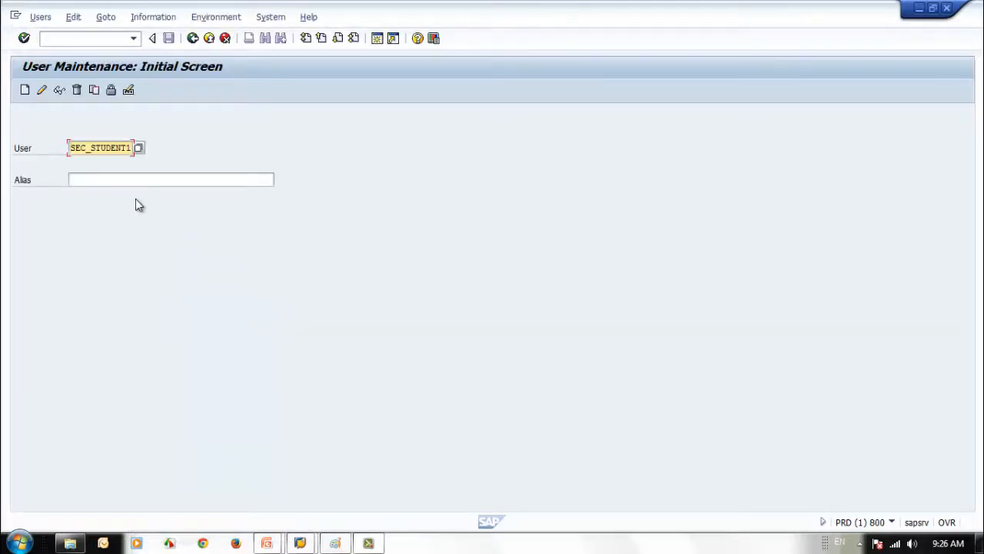
pyautogui.click(110, 92)
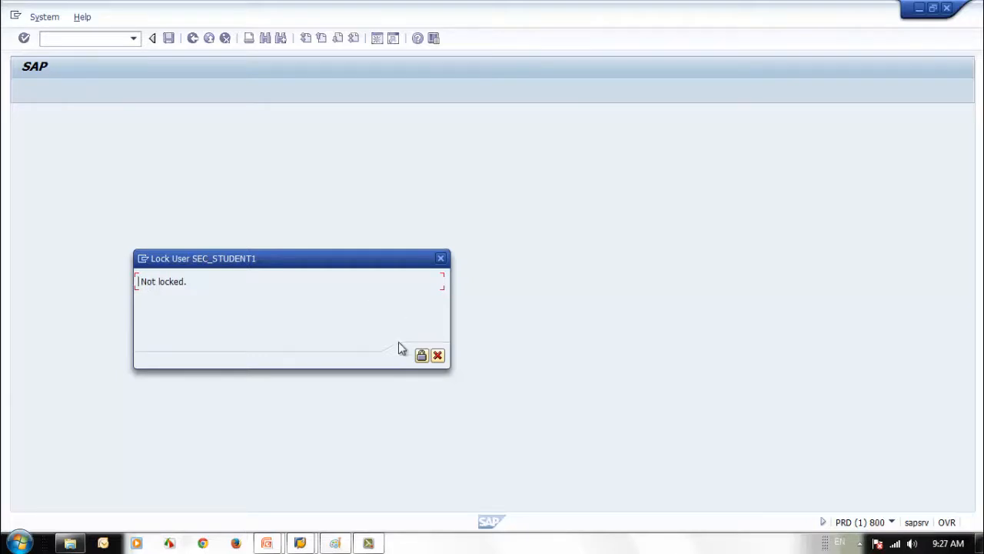
pyautogui.click(436, 357)
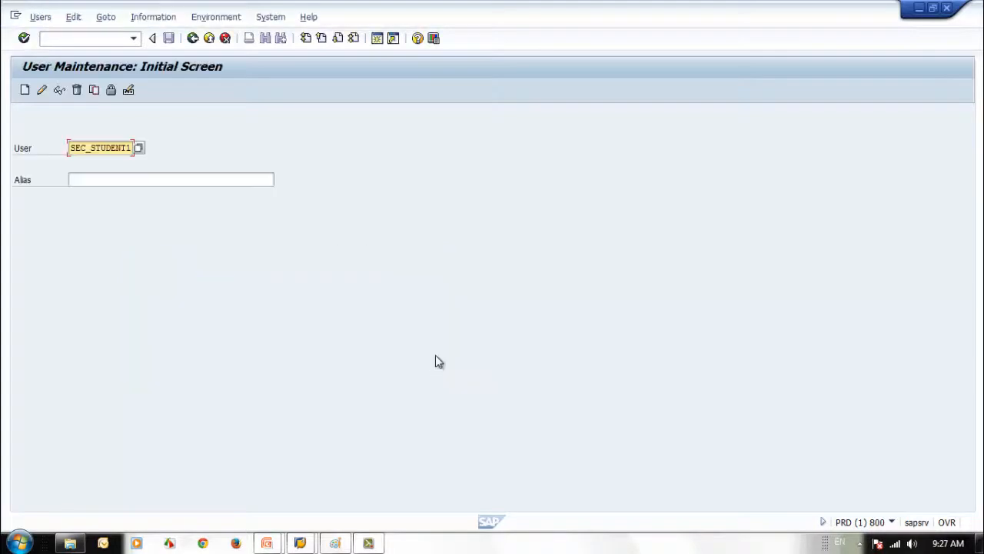
pyautogui.click(41, 90)
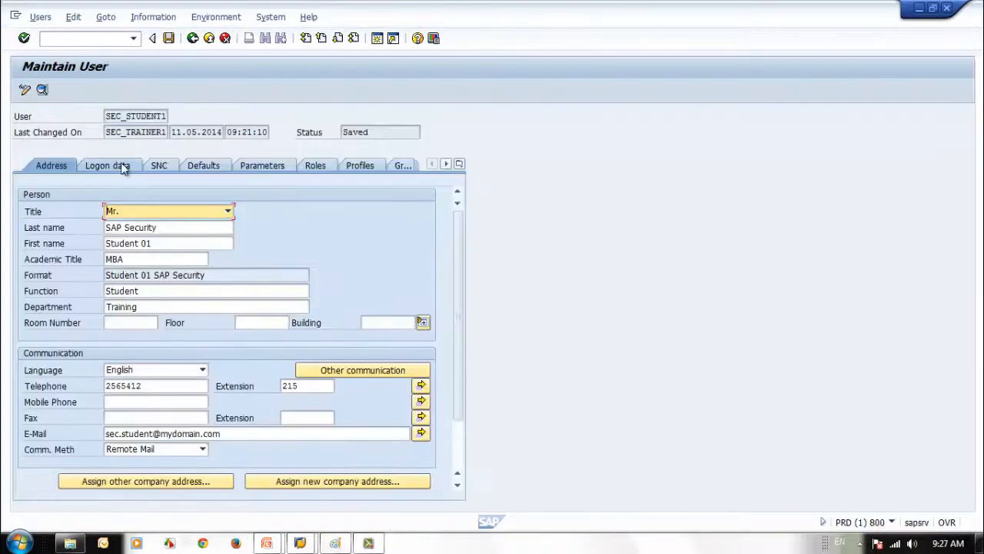
# Enter and repeat a new initial password for SEC_STUDENT1
pyautogui.click(123, 167)
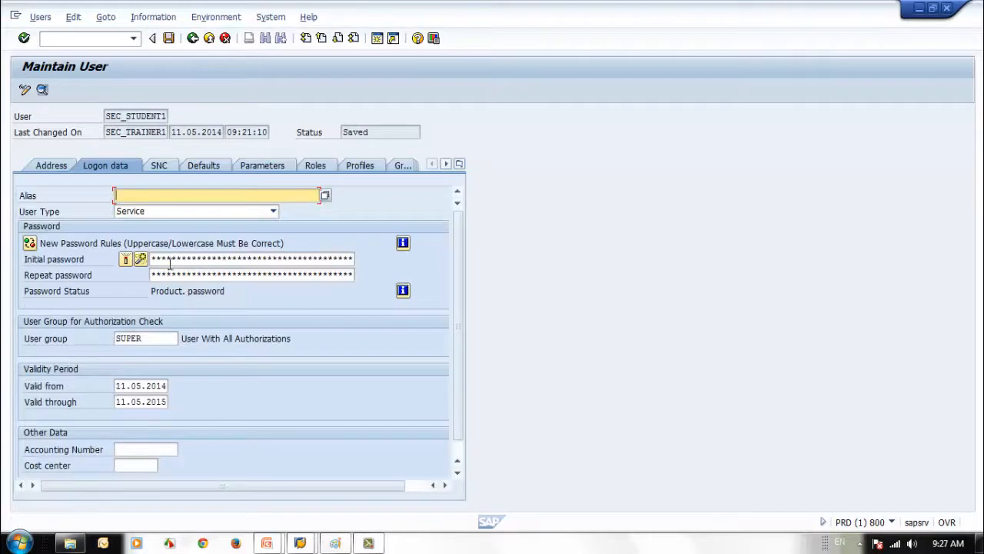
pyautogui.click(169, 261)
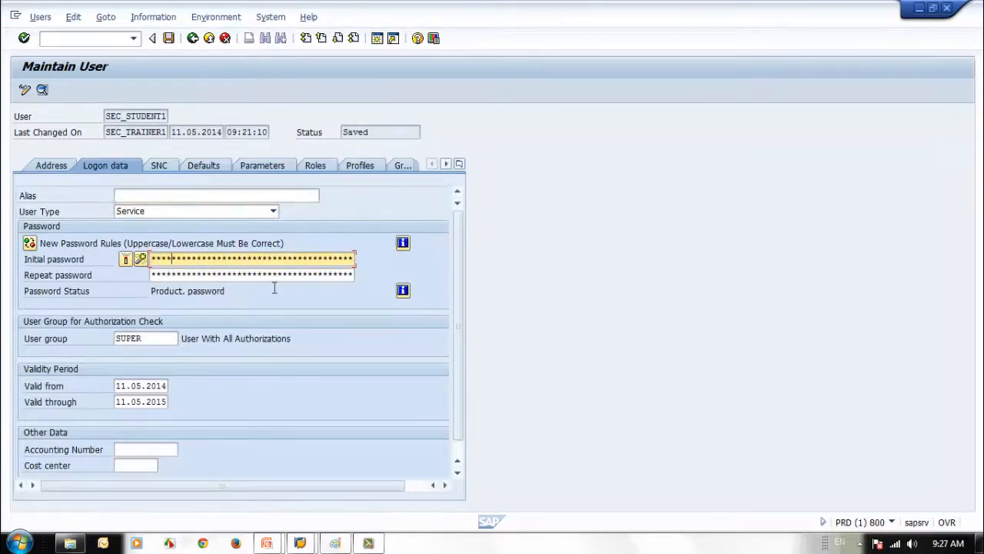
pyautogui.press('Tab')
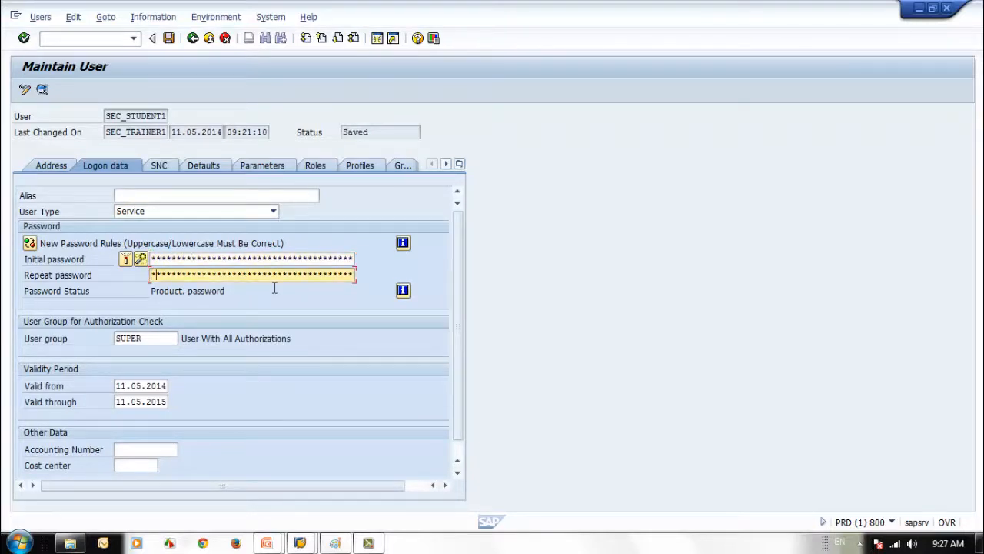
pyautogui.press('Return')
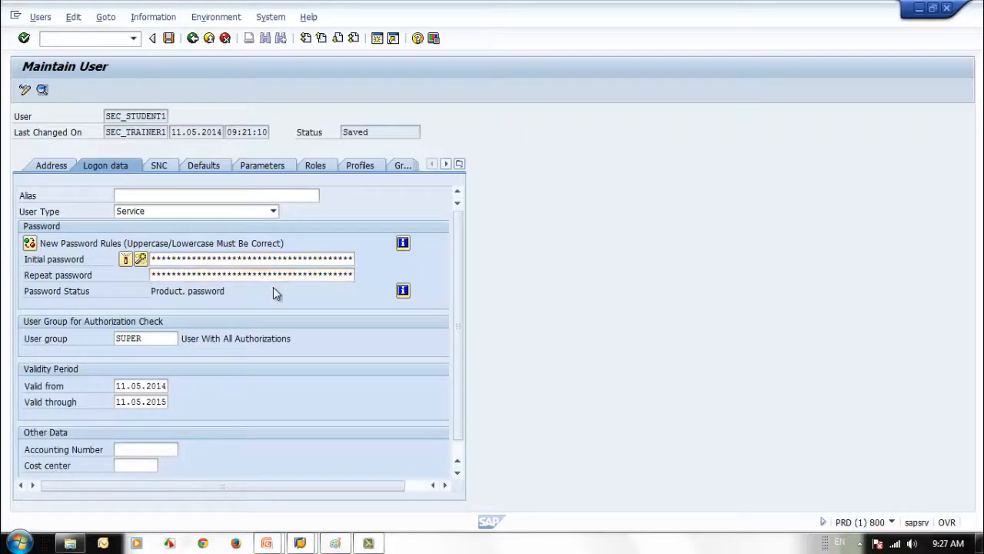
# Make SEC_STUDENT1 a Dialog user, save it, and bring up SAP Logon
pyautogui.click(273, 212)
pyautogui.click(138, 222)
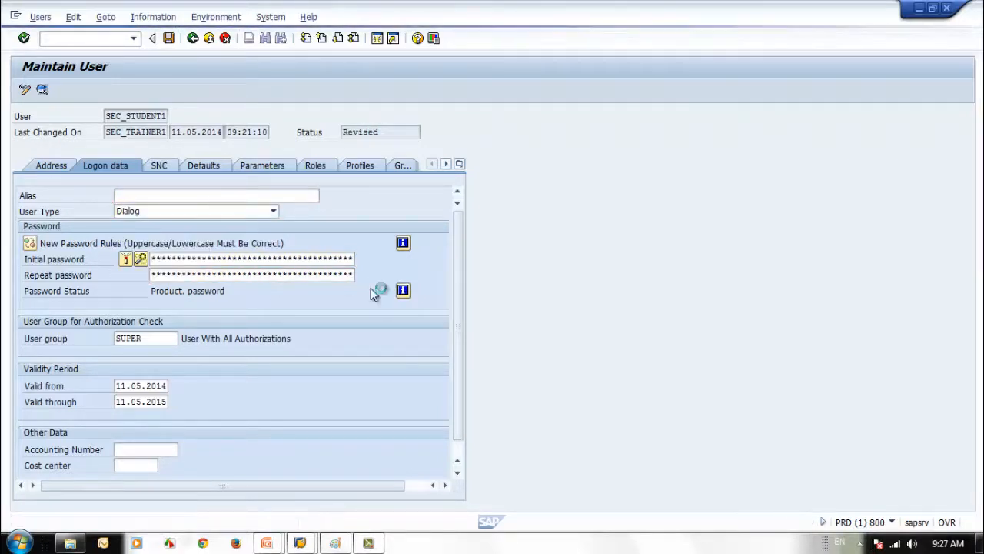
pyautogui.click(170, 39)
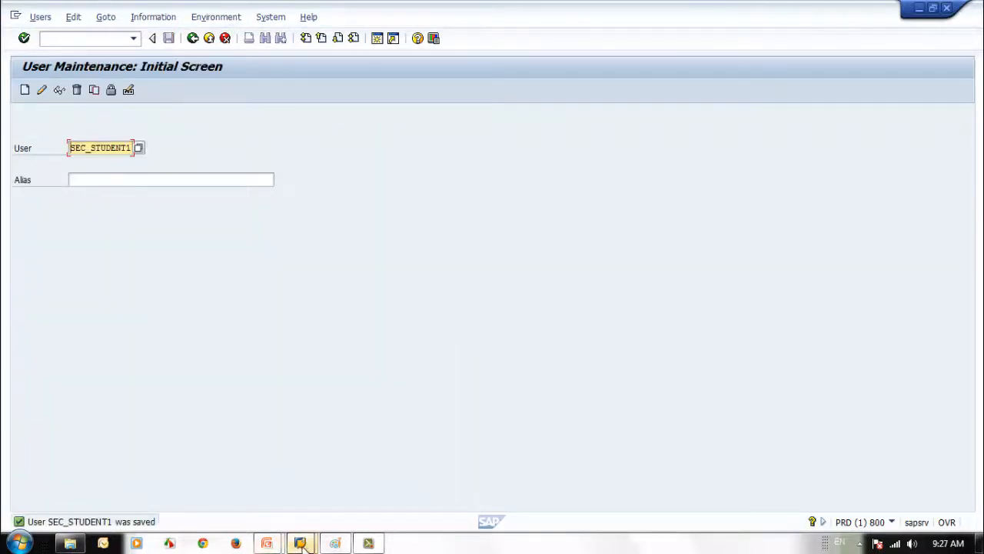
pyautogui.moveTo(300, 543)
pyautogui.click(247, 503)
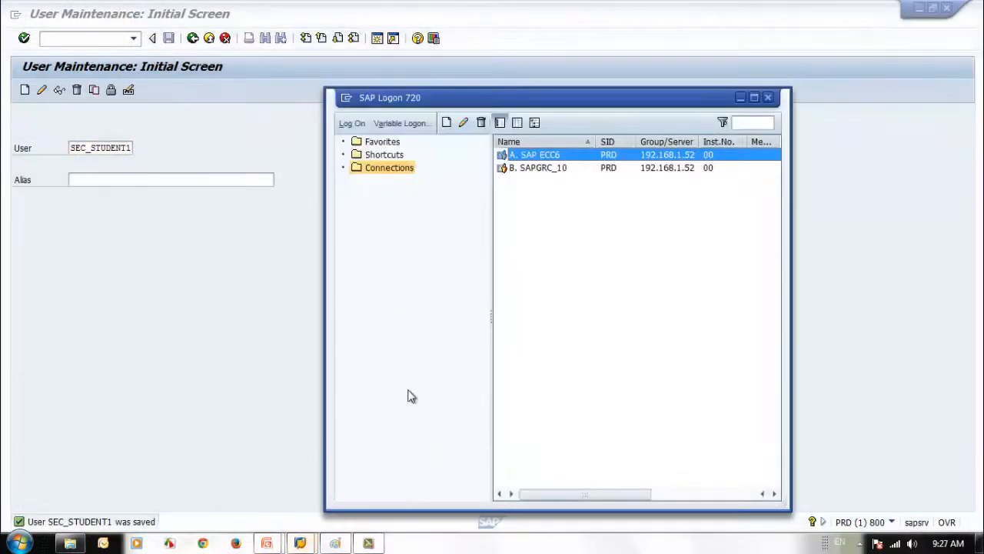
# Log on to SAP ECC6 as sec_student1 and set a new password
pyautogui.doubleClick(540, 159)
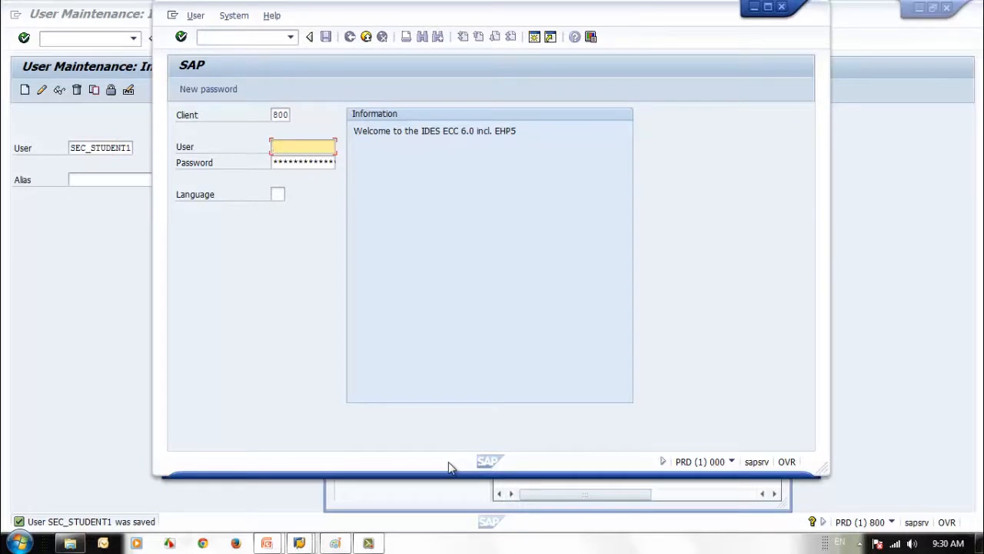
pyautogui.write('sec')
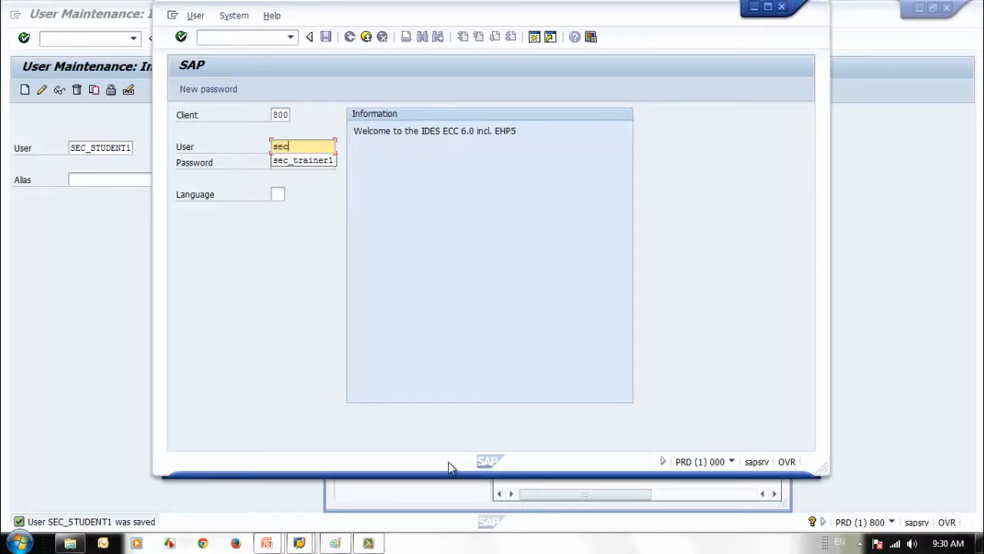
pyautogui.write('_student1')
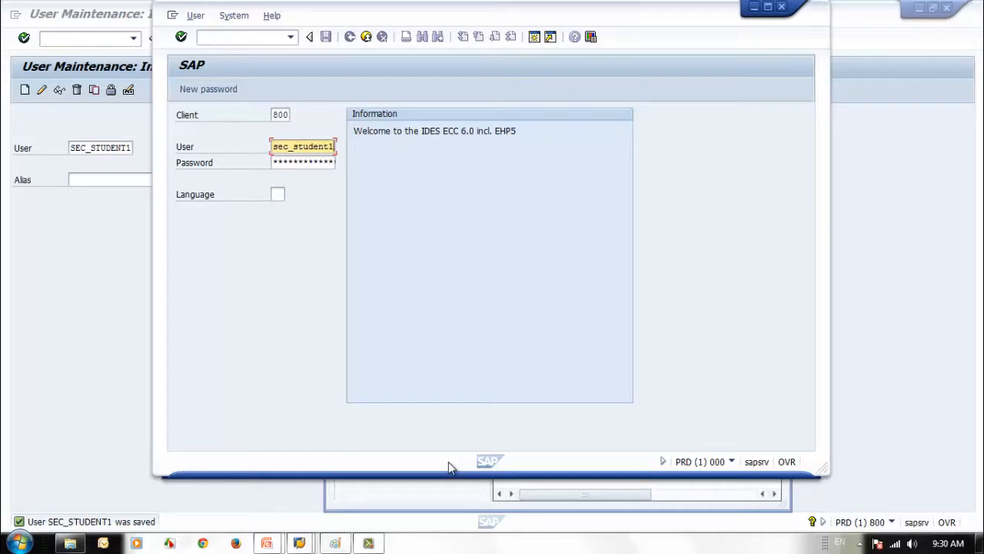
pyautogui.press('Tab')
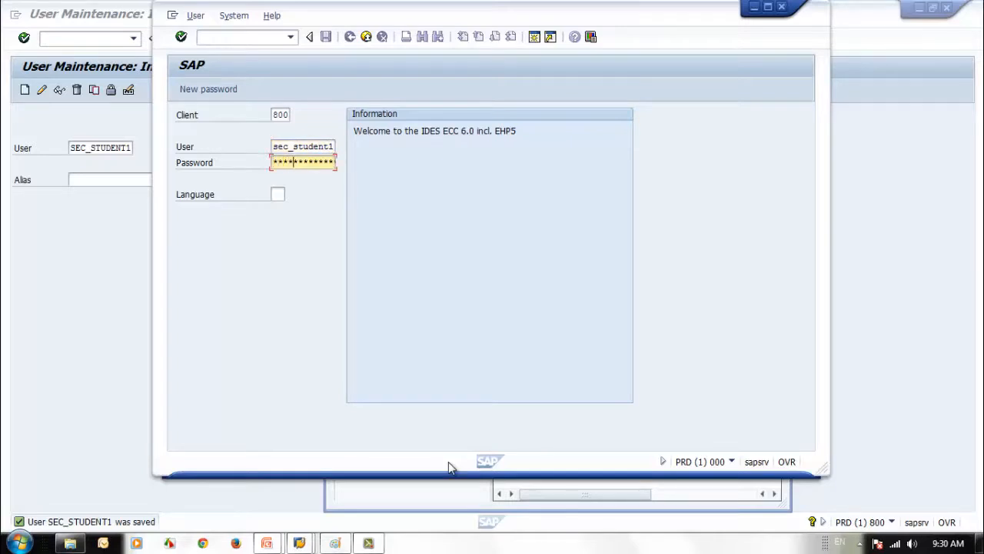
pyautogui.press('Return')
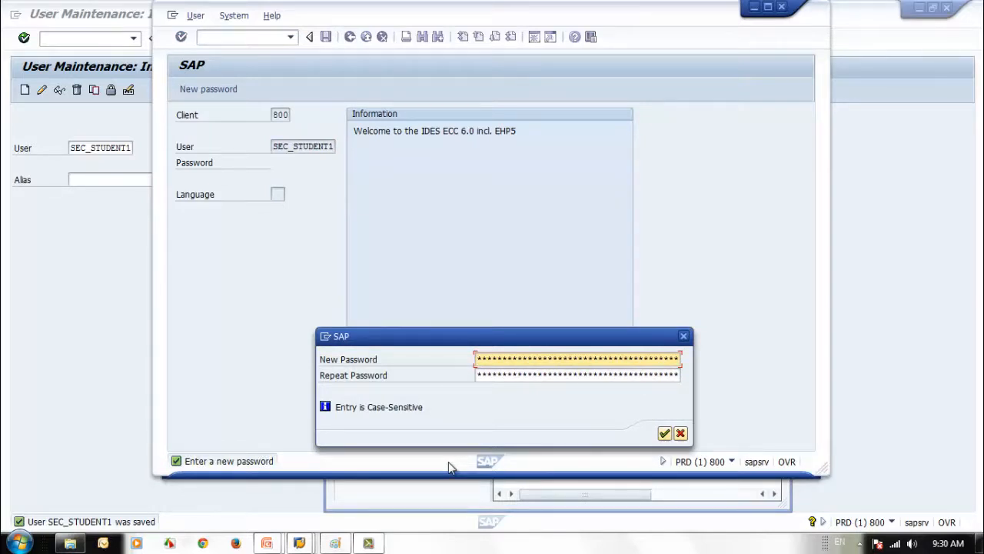
pyautogui.write('******')
pyautogui.press('Tab')
pyautogui.write('*******')
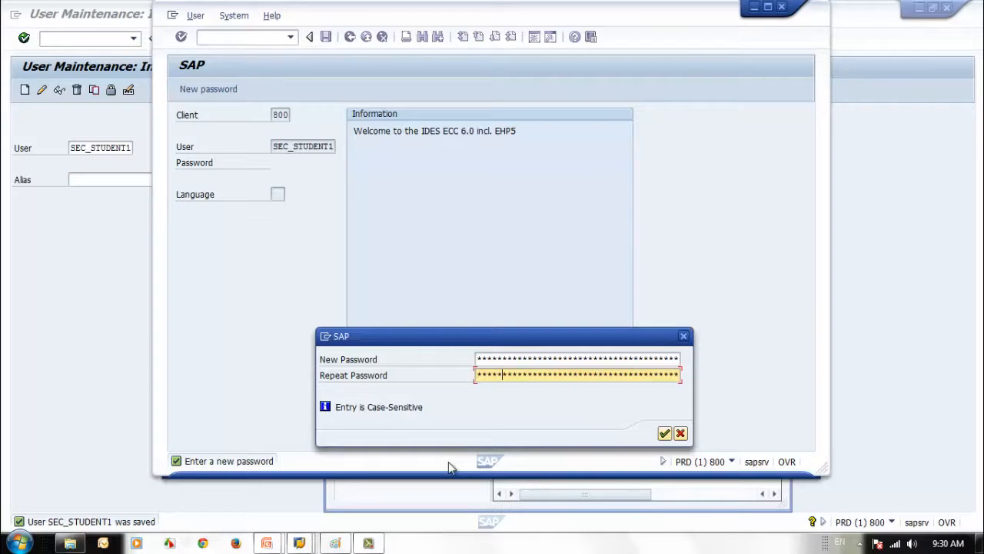
pyautogui.press('Return')
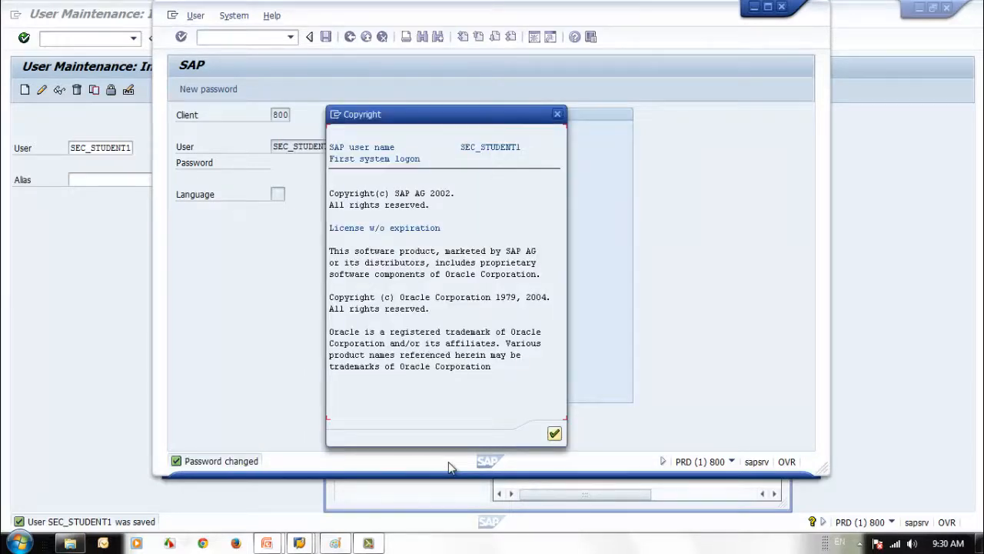
# Dismiss the copyright notice, look at the user menu, then log off the student session
pyautogui.click(555, 433)
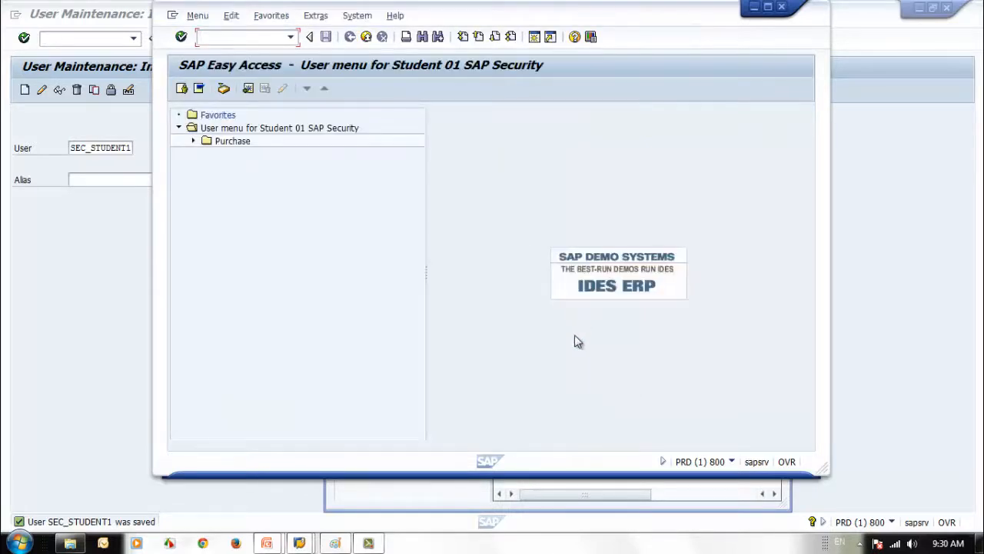
pyautogui.moveTo(513, 20); pyautogui.dragTo(639, 26)
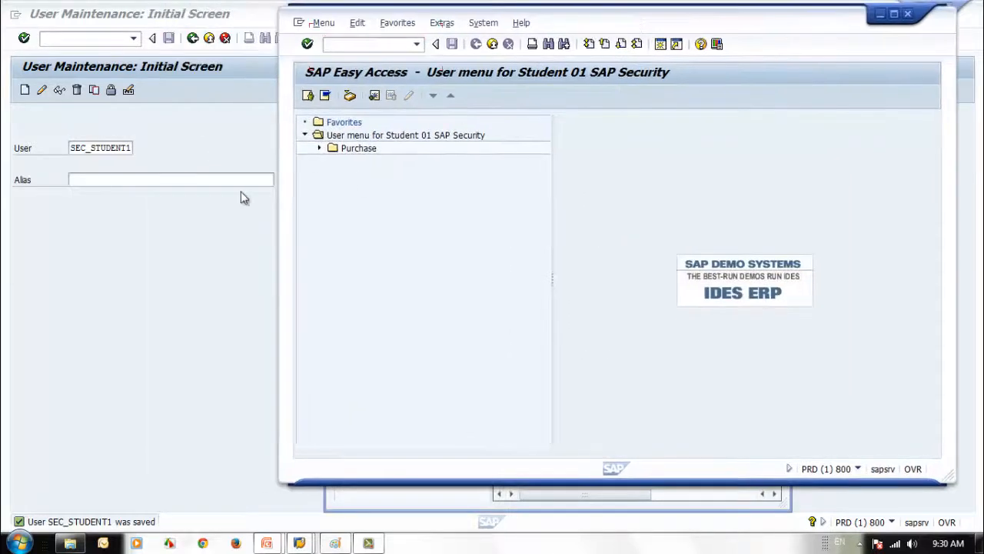
pyautogui.click(322, 149)
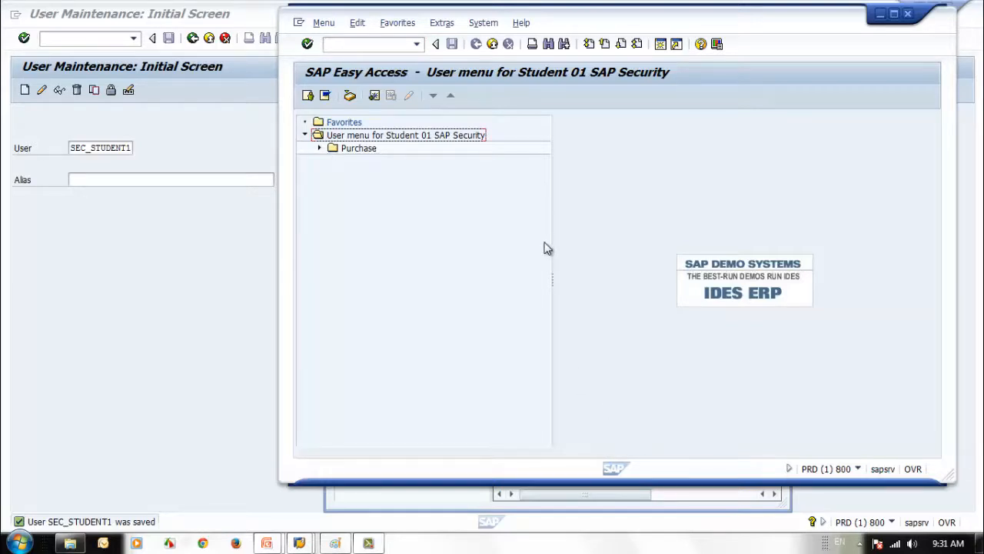
pyautogui.click(493, 45)
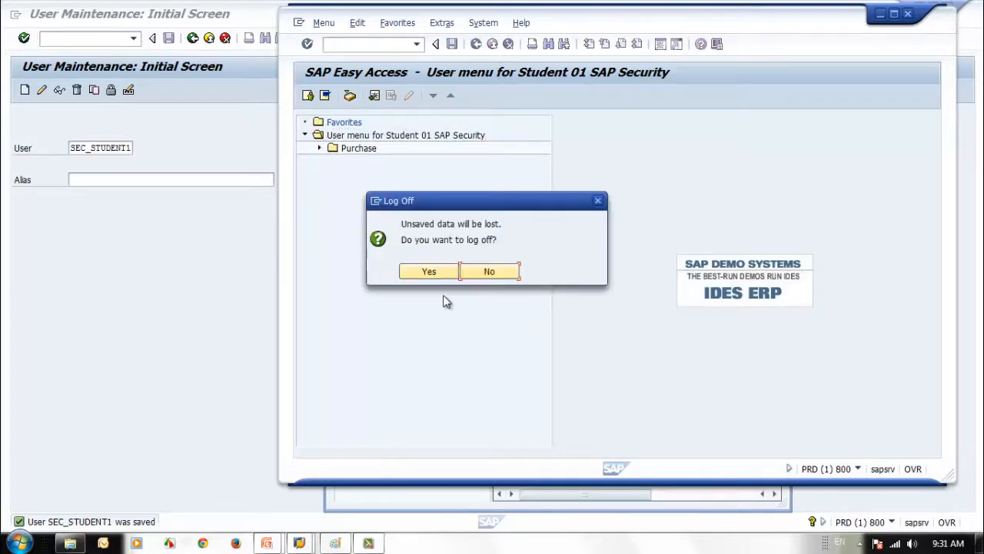
pyautogui.click(430, 272)
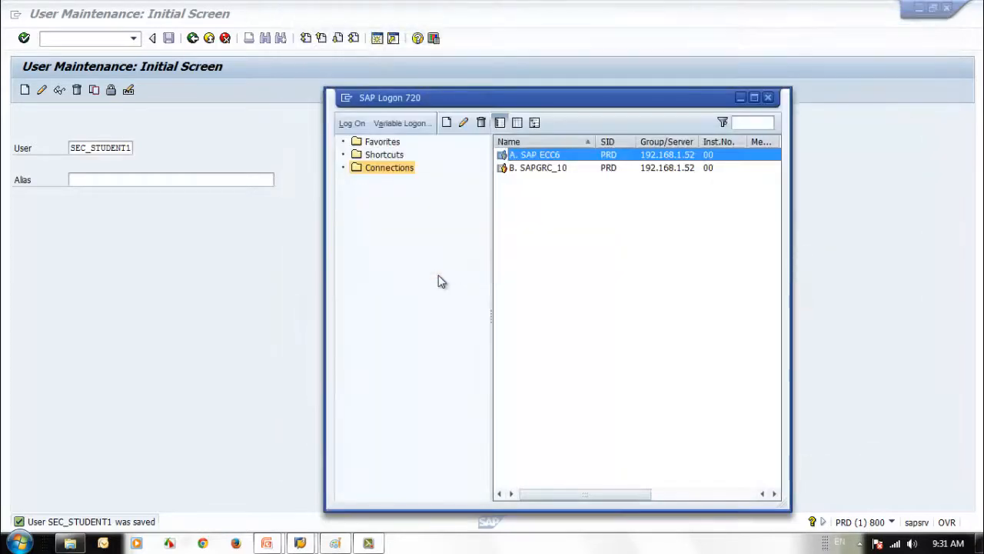
# Lock SEC_STUDENT1 from the user maintenance window
pyautogui.click(199, 303)
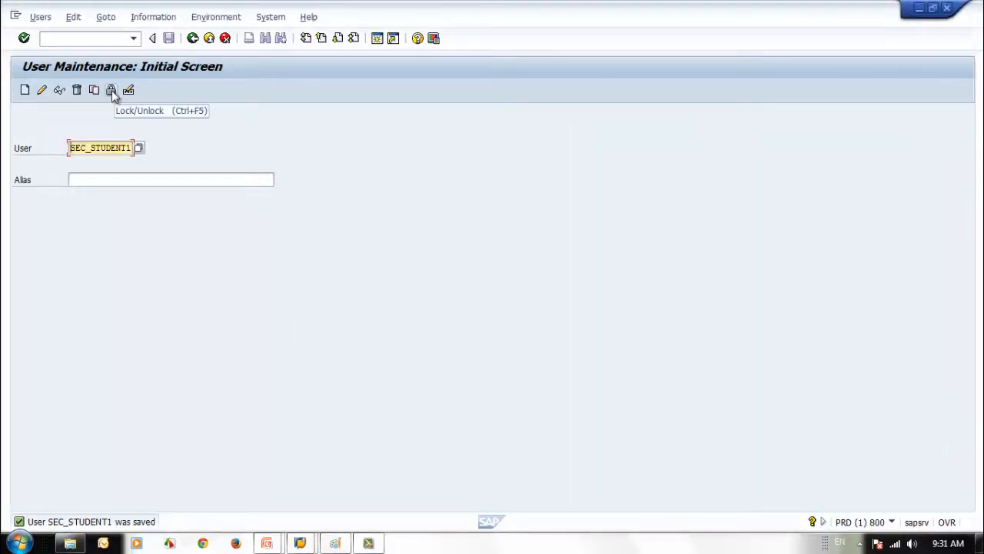
pyautogui.click(111, 90)
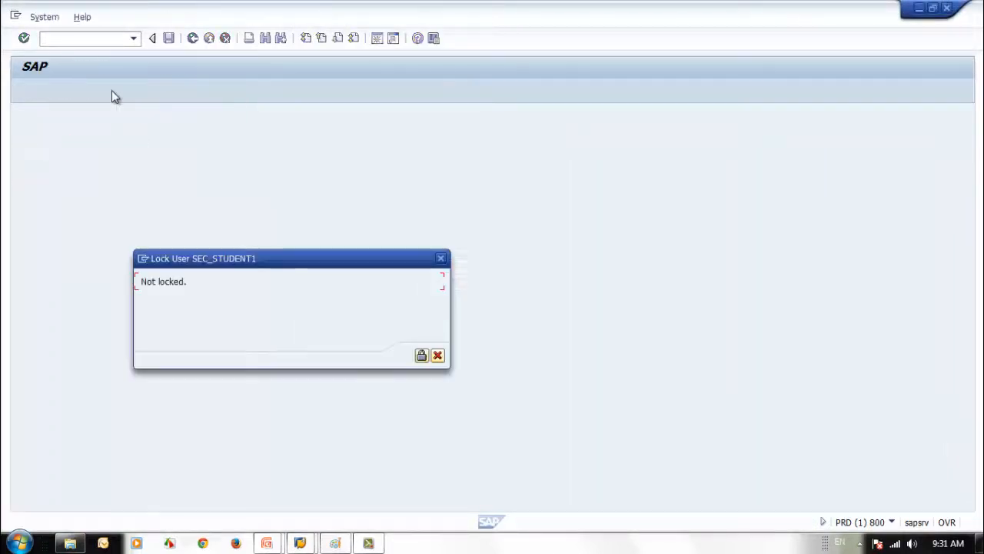
pyautogui.click(422, 356)
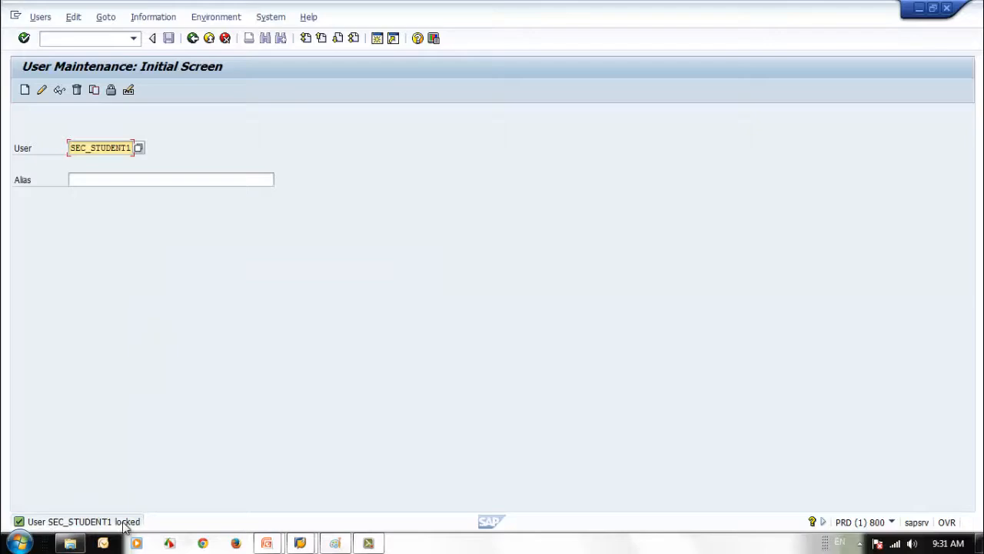
pyautogui.click(300, 543)
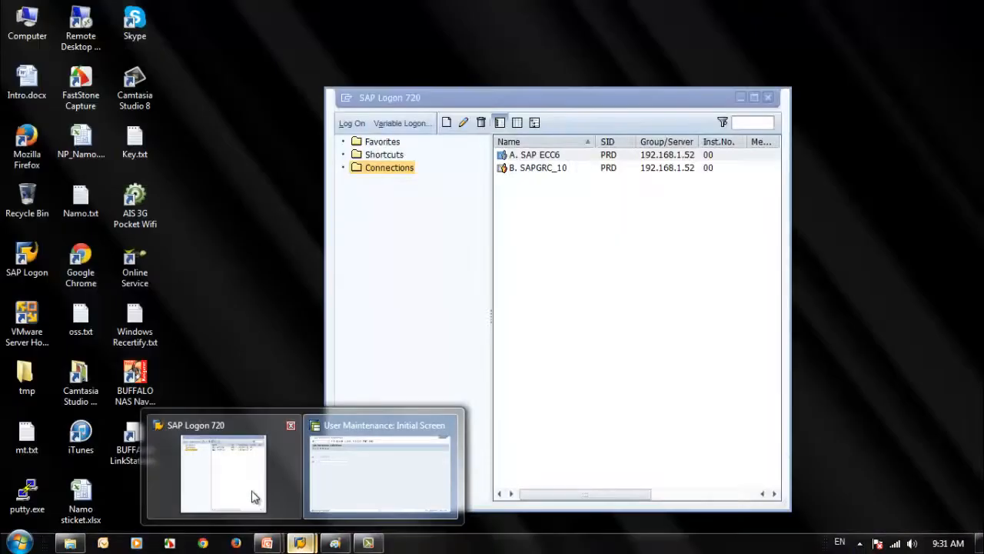
pyautogui.click(252, 492)
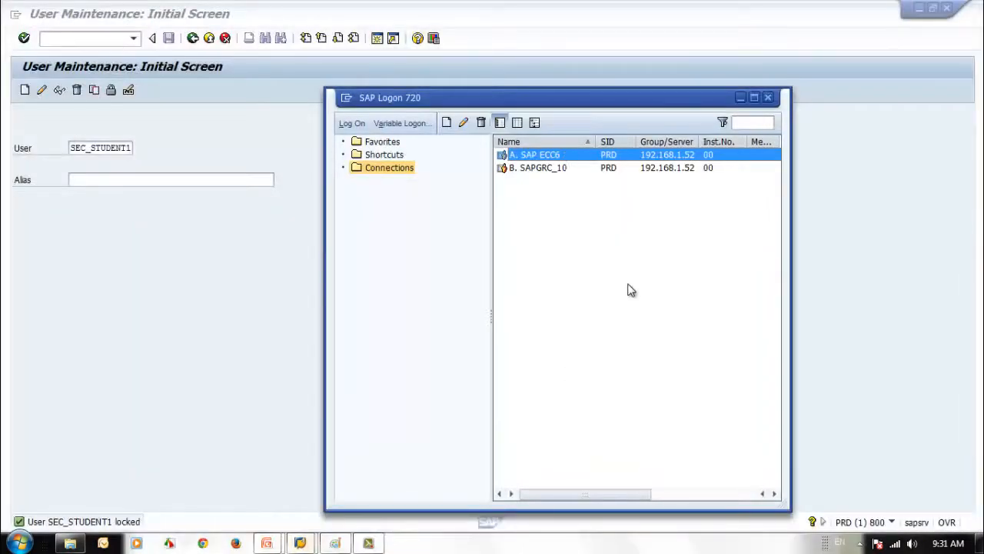
pyautogui.press('Return')
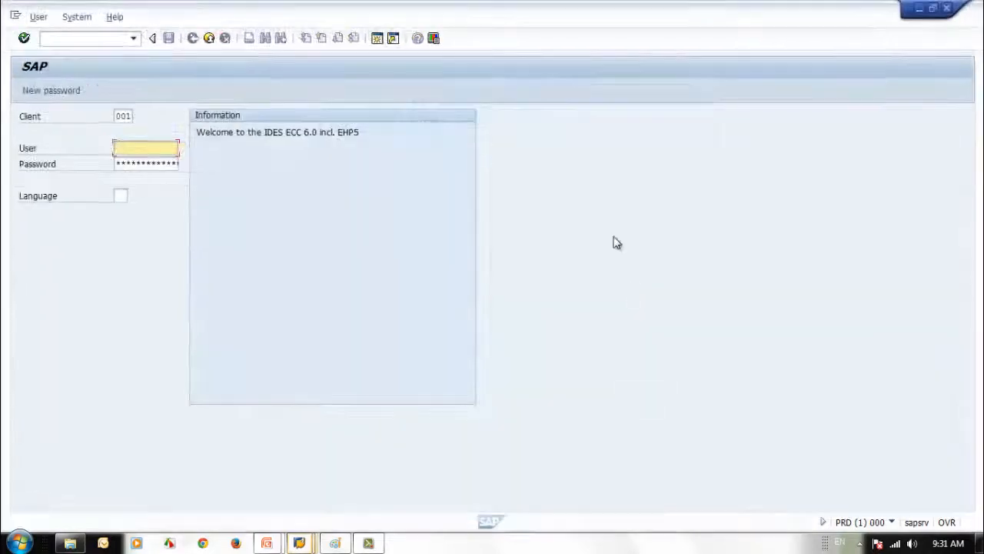
pyautogui.doubleClick(541, 16)
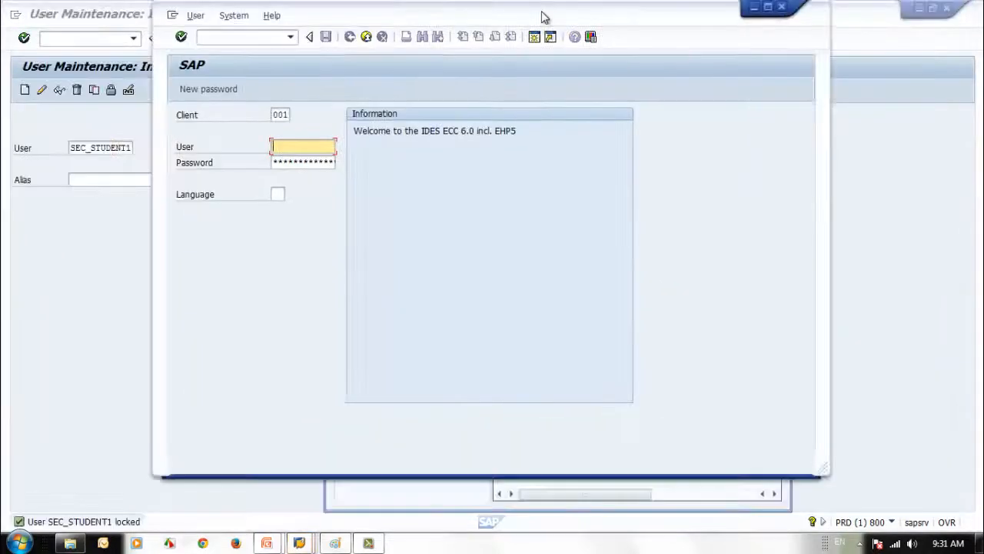
pyautogui.moveTo(530, 13); pyautogui.dragTo(705, 23)
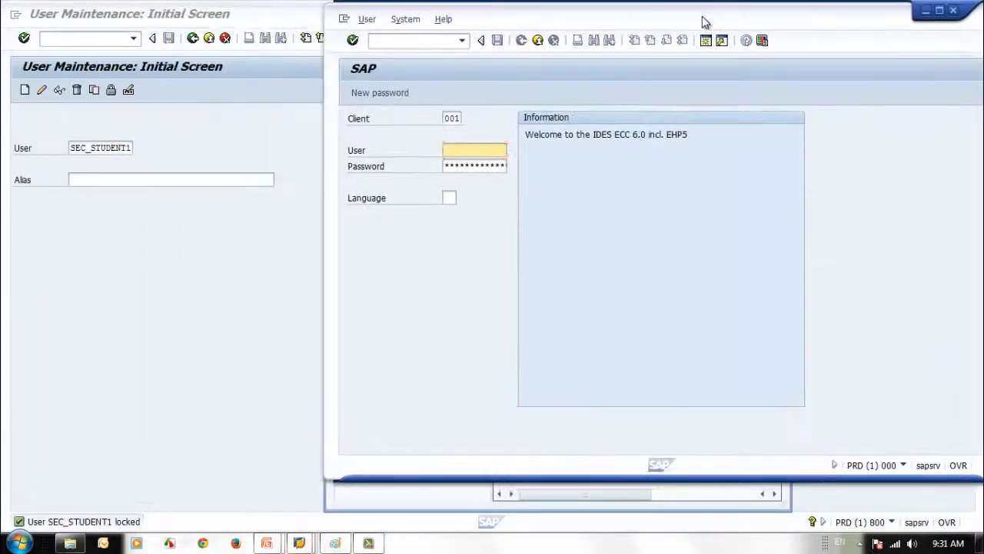
pyautogui.doubleClick(450, 117)
pyautogui.write('800')
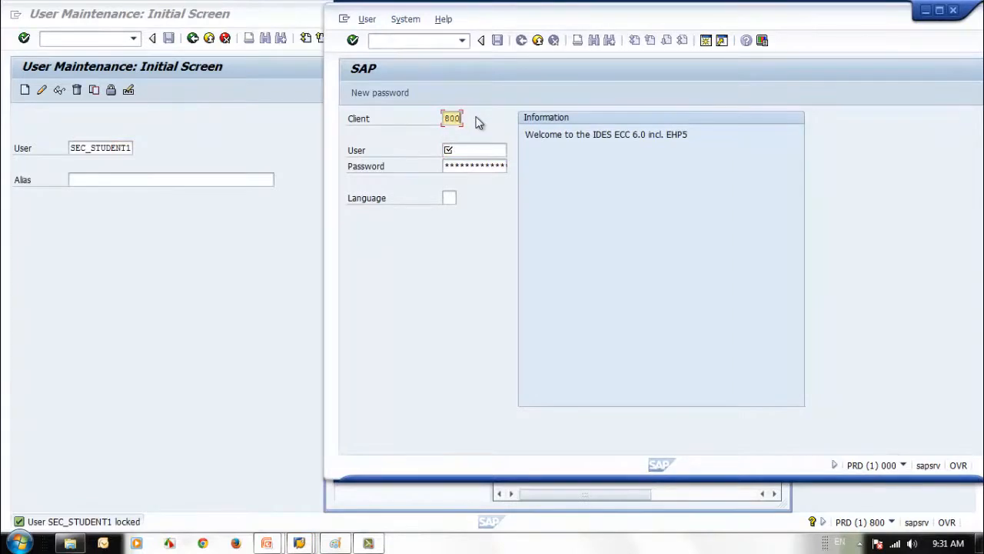
pyautogui.click(452, 151)
pyautogui.write('s')
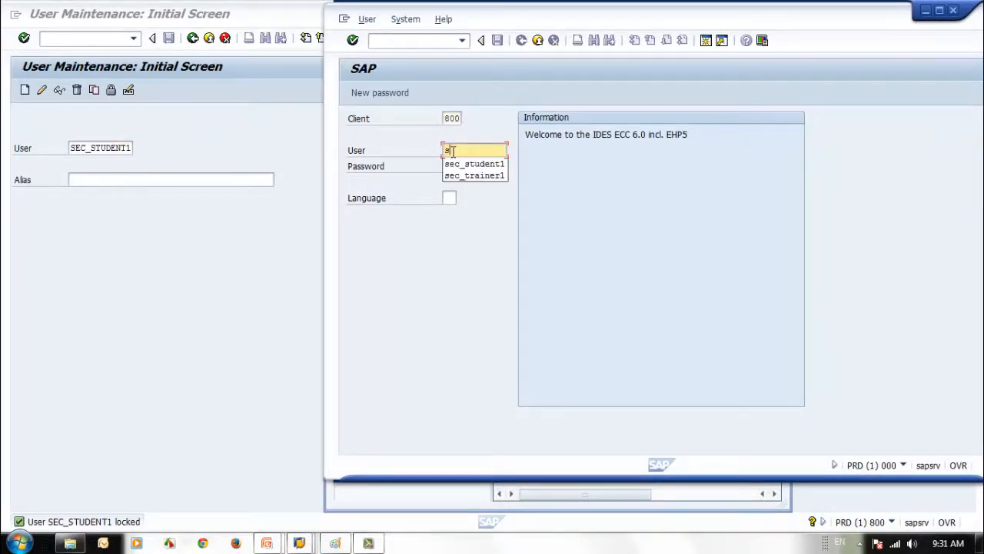
pyautogui.click(461, 163)
pyautogui.click(459, 166)
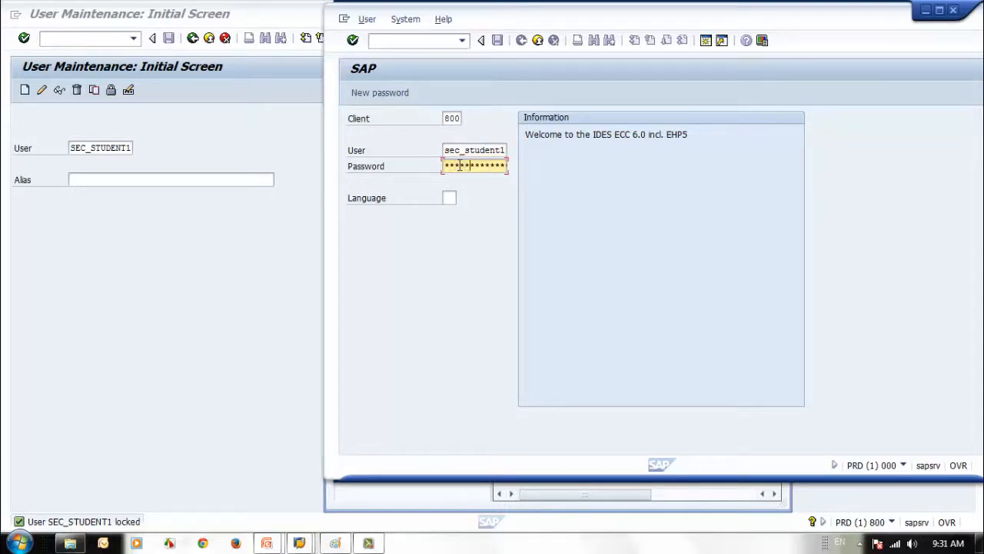
pyautogui.press('Return')
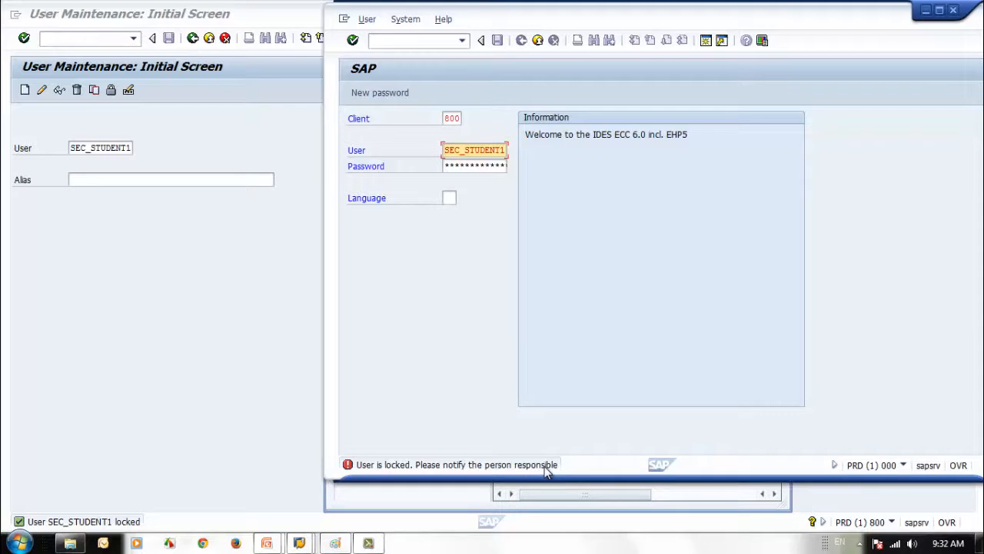
pyautogui.click(953, 10)
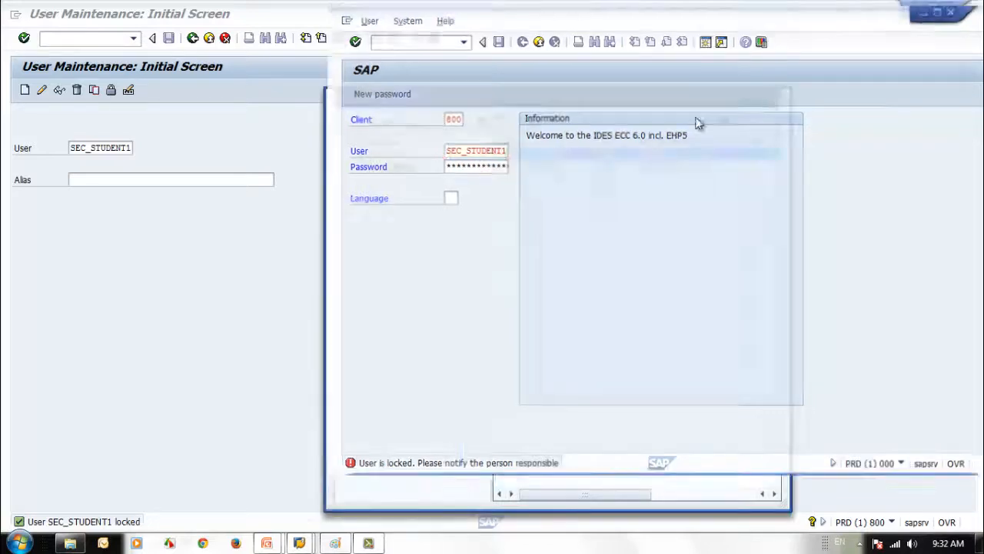
pyautogui.click(166, 286)
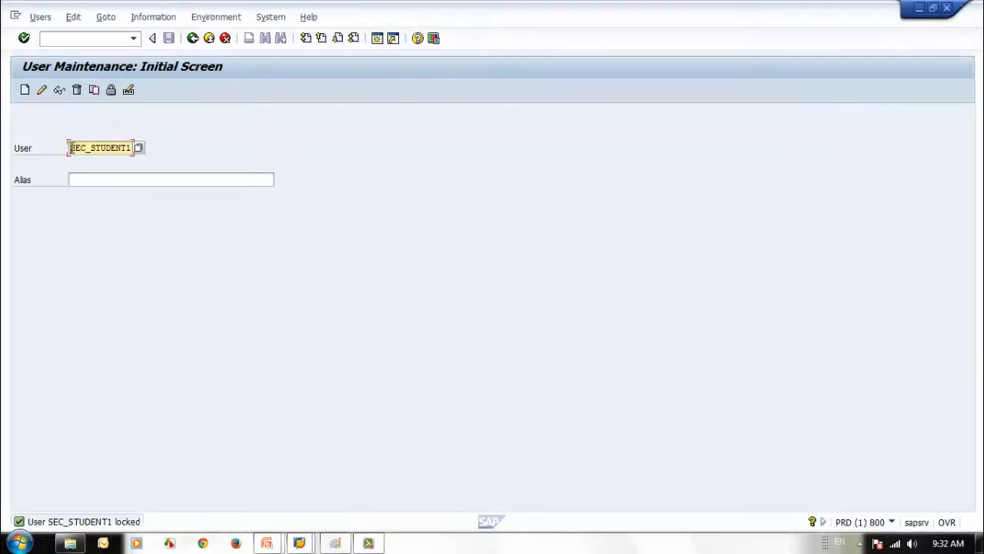
# Display SEC_STUDENT1's logon data, then open and cancel the unlock dialog
pyautogui.click(59, 90)
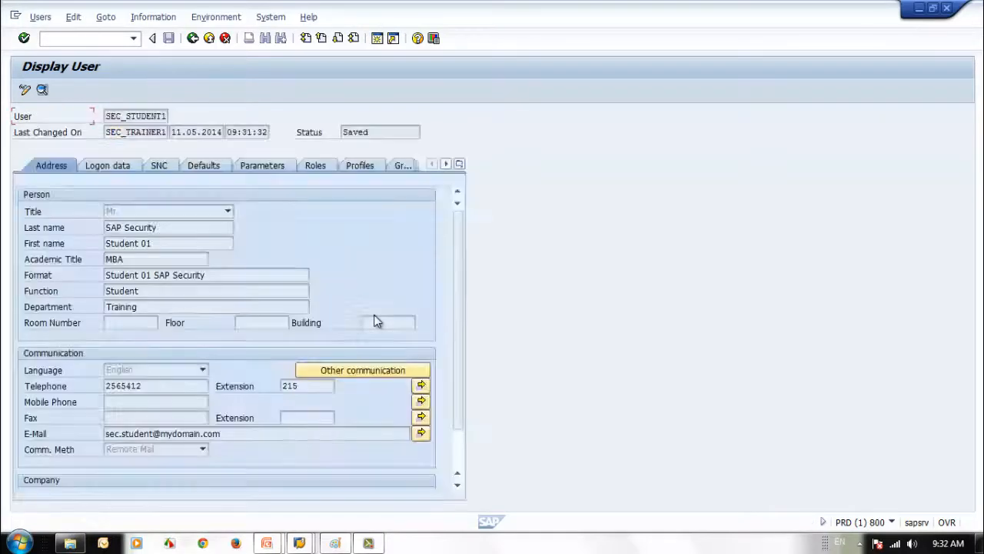
pyautogui.click(106, 165)
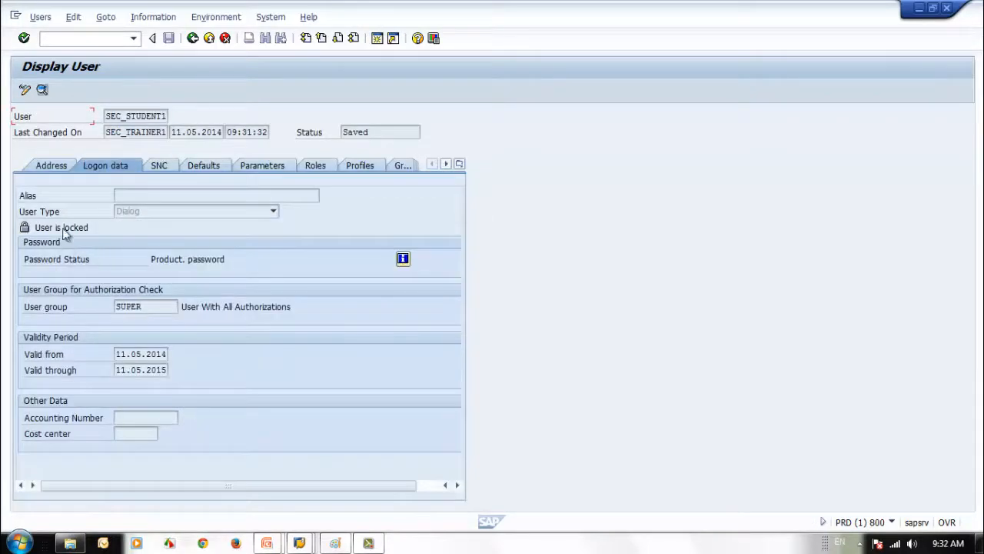
pyautogui.click(193, 38)
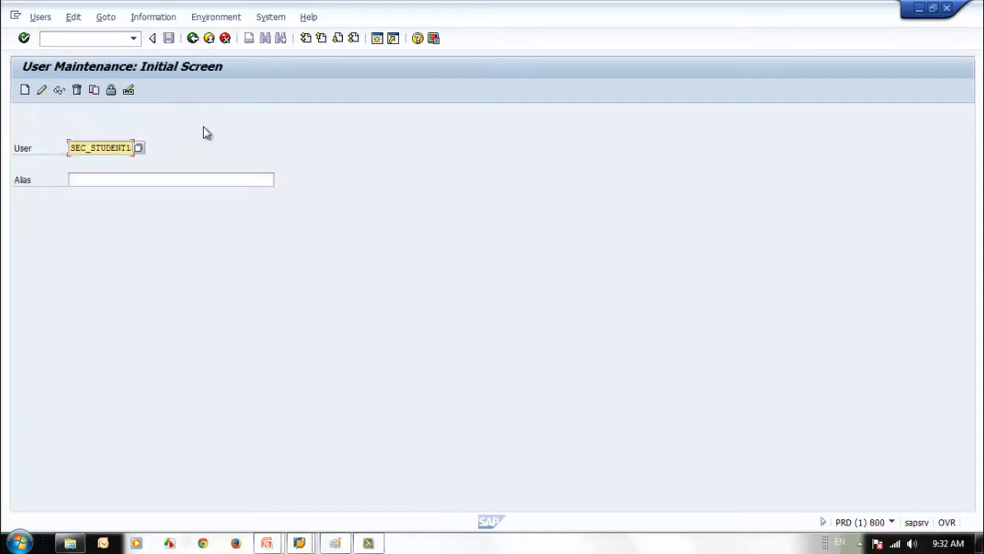
pyautogui.click(110, 90)
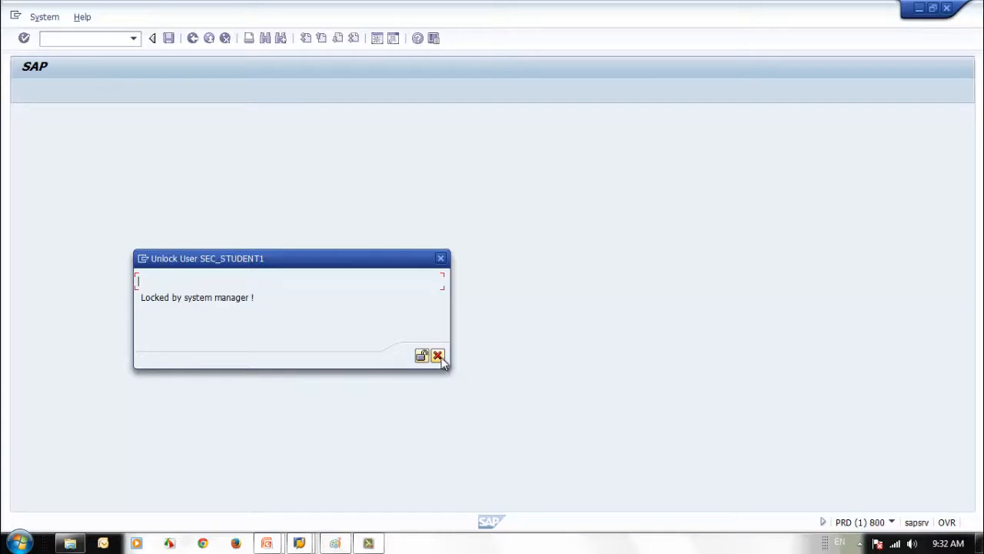
pyautogui.click(442, 356)
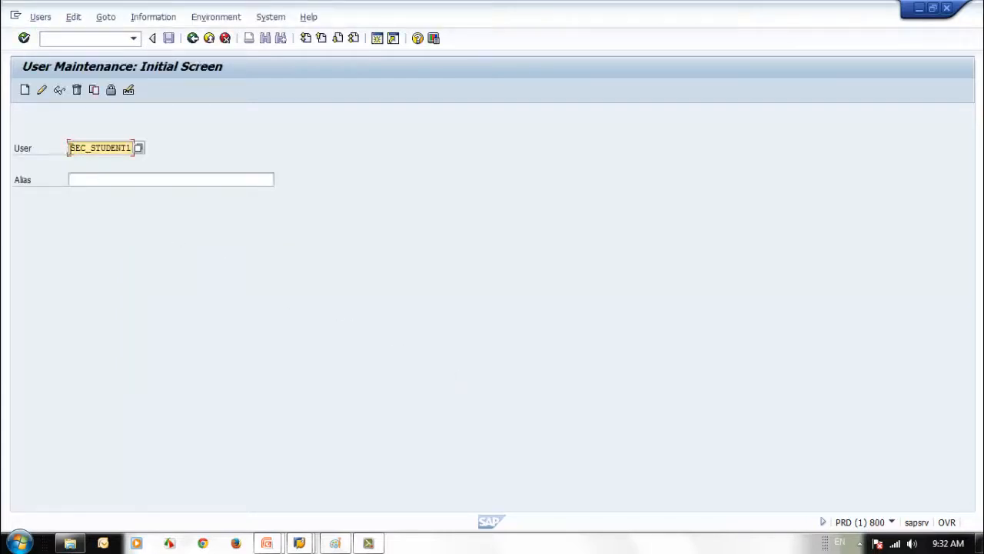
# Copy the SEC_STUDENT1 user name and open a second SAP session
pyautogui.moveTo(74, 149); pyautogui.dragTo(144, 158)
pyautogui.moveTo(70, 149); pyautogui.dragTo(148, 149)
pyautogui.hotkey('ctrl', 'c')
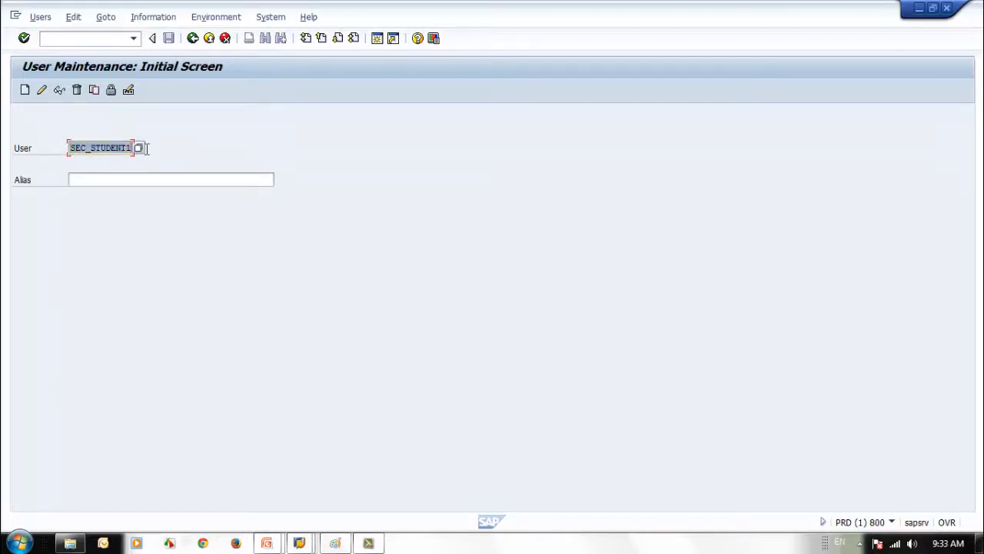
pyautogui.click(386, 298)
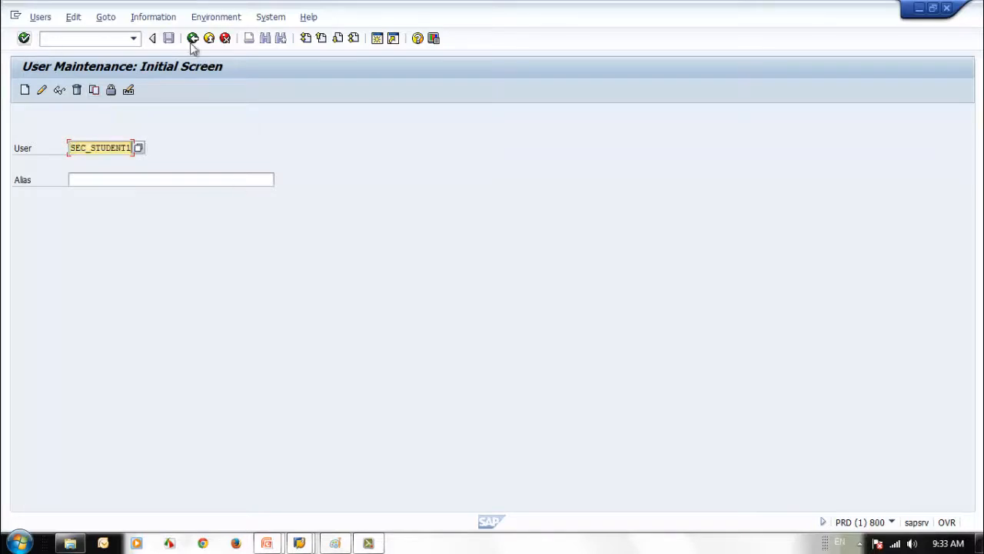
pyautogui.click(379, 37)
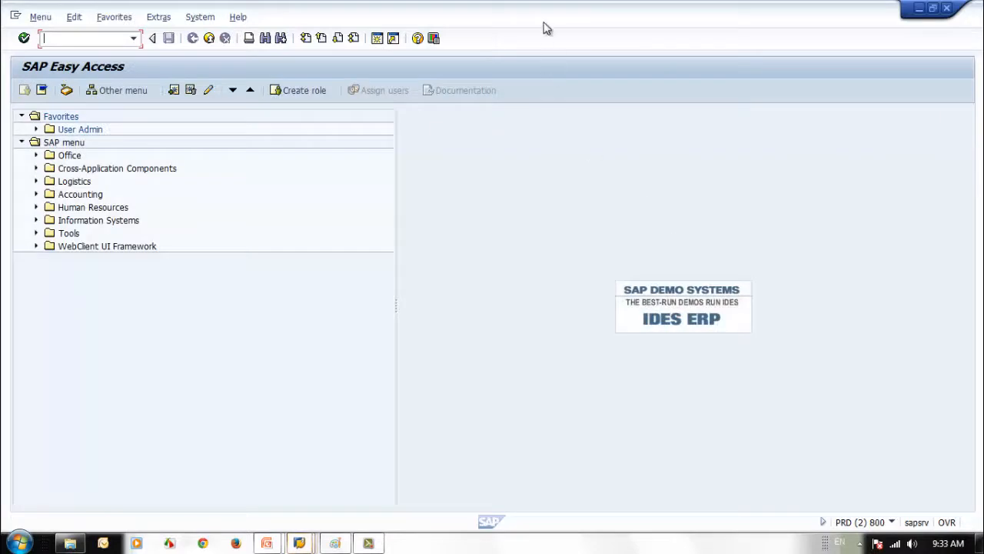
# Run SE16 on table USR02 and list the entry for user SEC_STUDENT1
pyautogui.moveTo(514, 25); pyautogui.dragTo(622, 26)
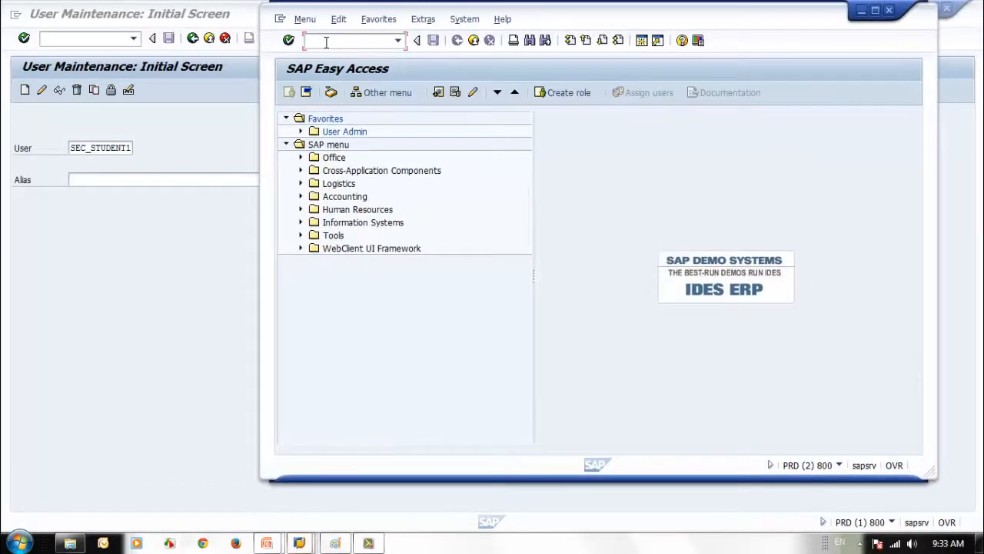
pyautogui.write('se16')
pyautogui.press('Return')
pyautogui.write('us')
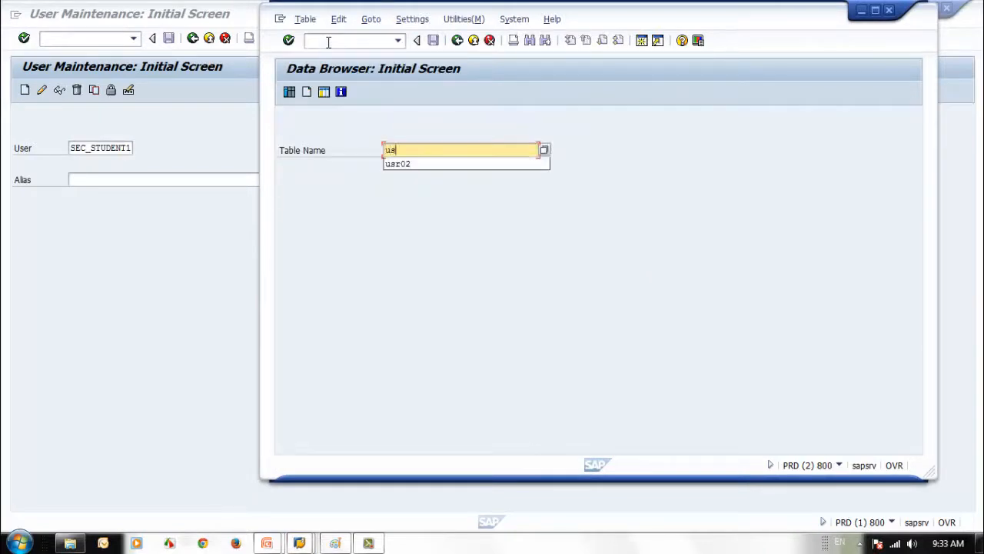
pyautogui.write('r02')
pyautogui.press('Return')
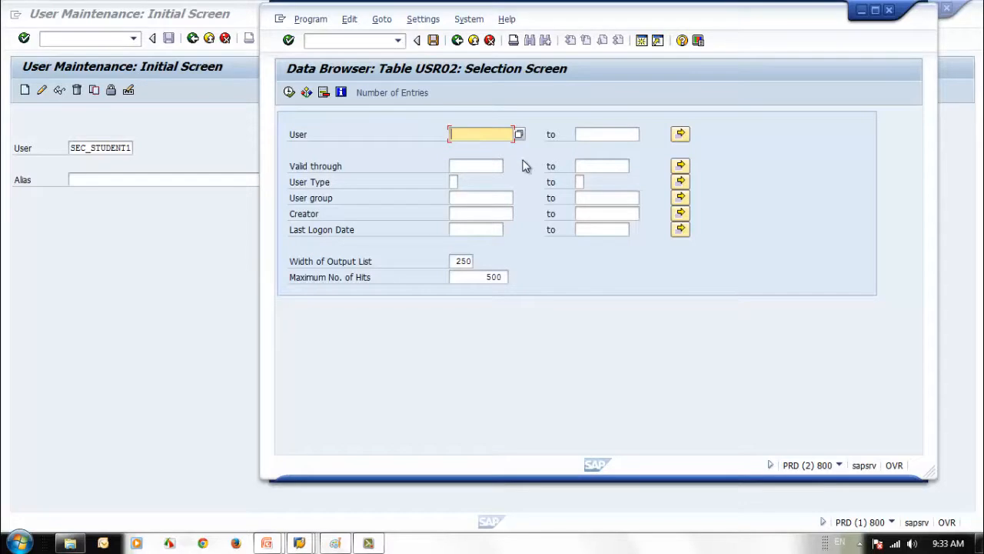
pyautogui.hotkey('ctrl', 'v')
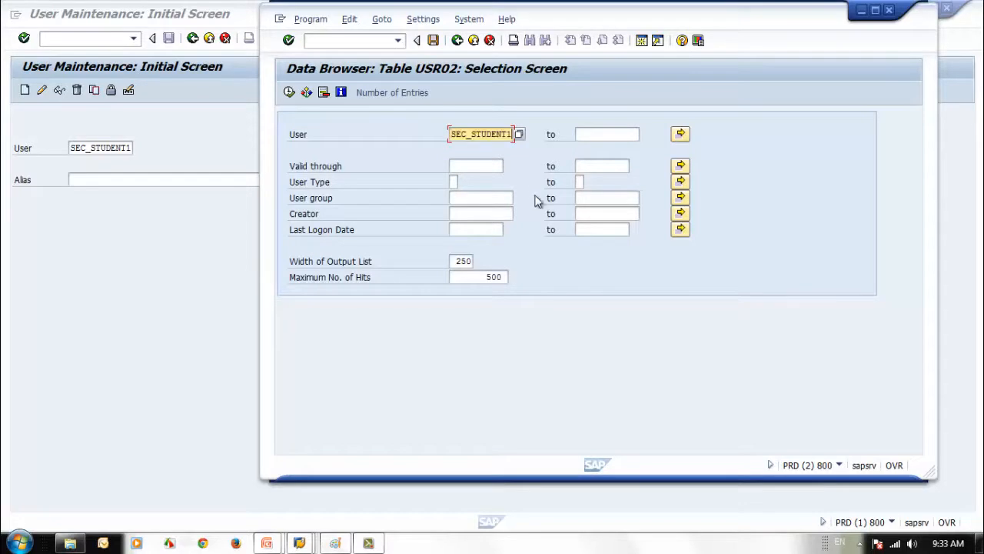
pyautogui.click(288, 93)
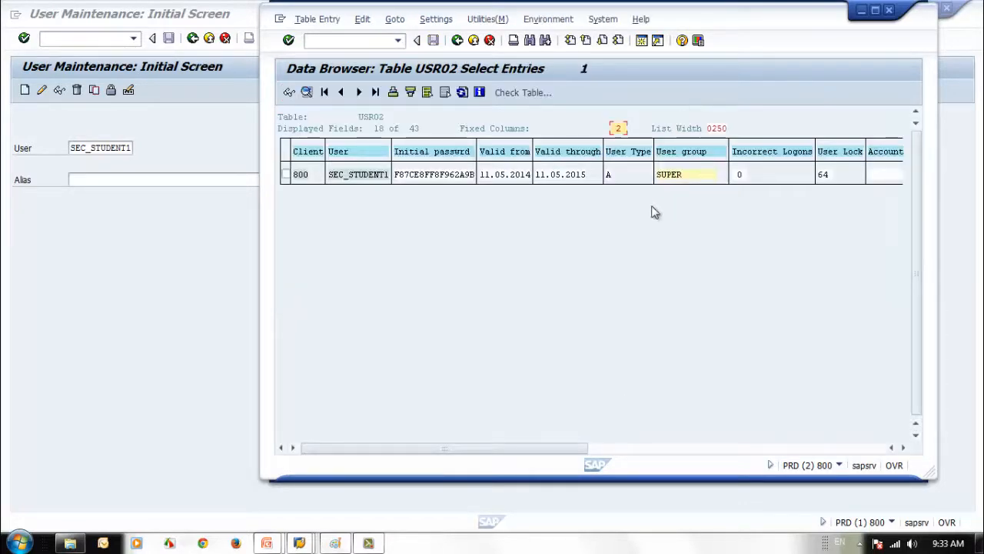
# Widen the Data Browser to show User Lock 64, then switch back to user maintenance
pyautogui.moveTo(688, 22); pyautogui.dragTo(622, 31)
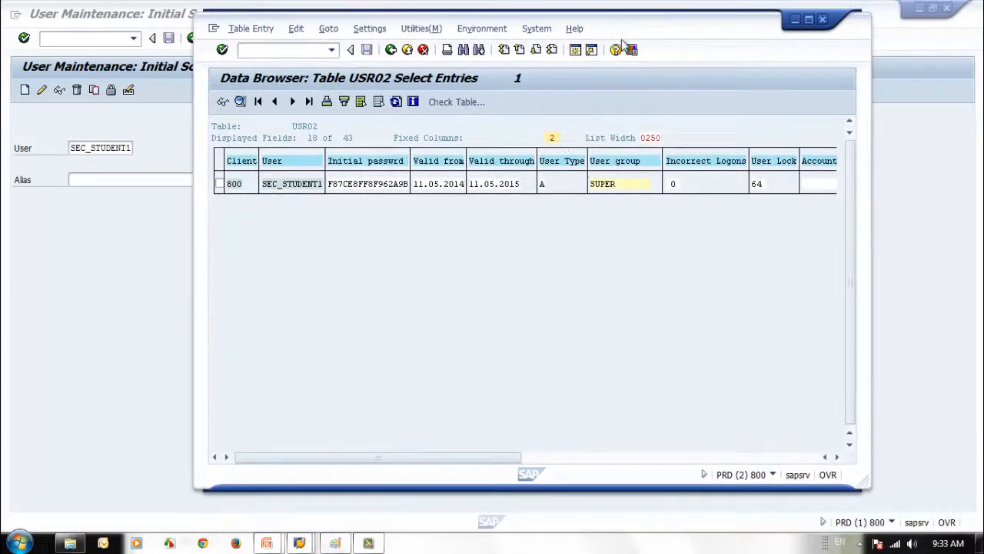
pyautogui.moveTo(872, 274); pyautogui.dragTo(944, 274)
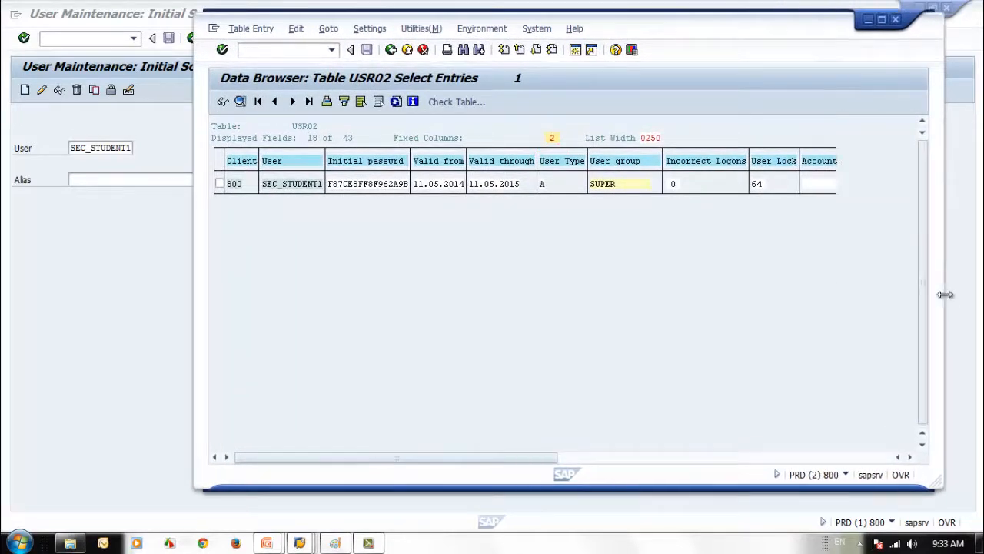
pyautogui.click(764, 186)
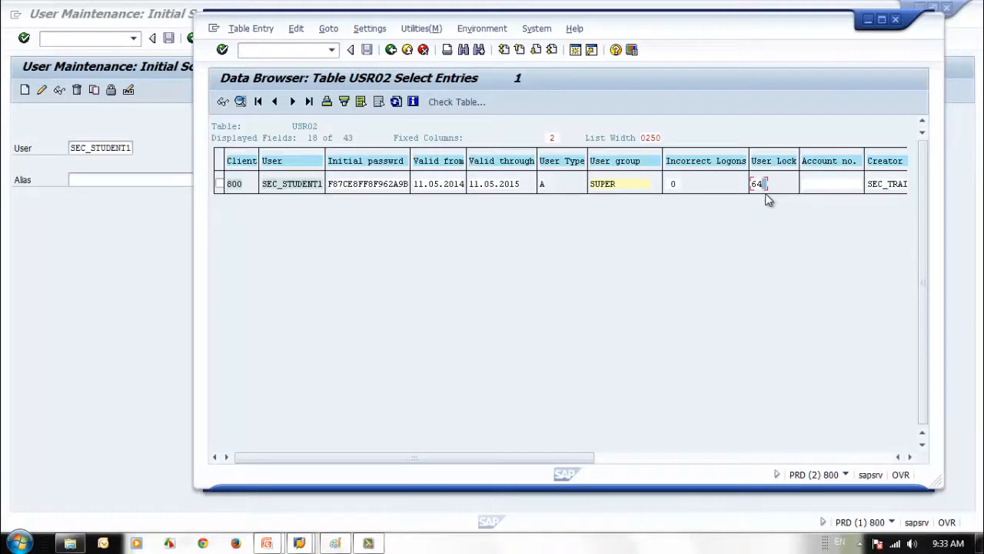
pyautogui.click(74, 285)
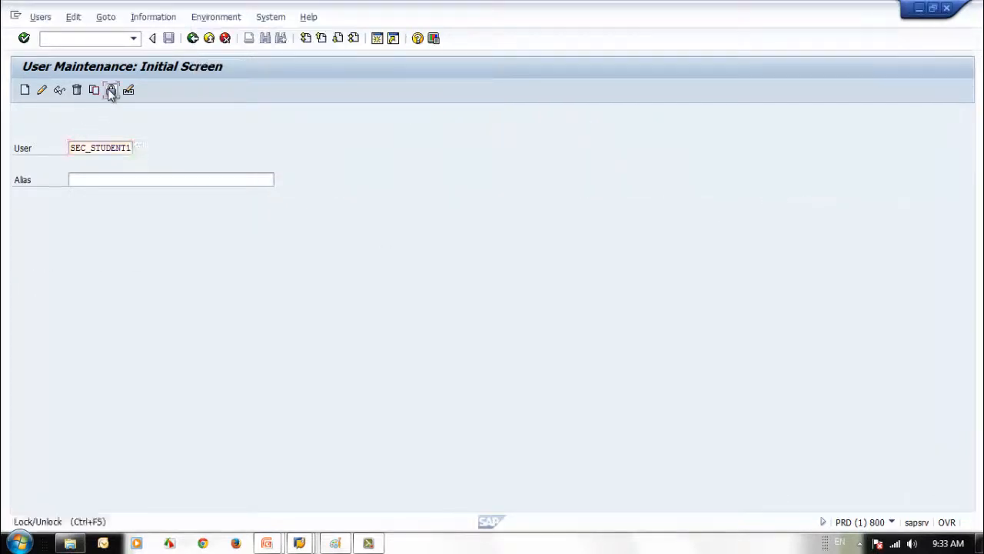
# Unlock SEC_STUDENT1, then bring the USR02 Data Browser window back to the front
pyautogui.click(111, 89)
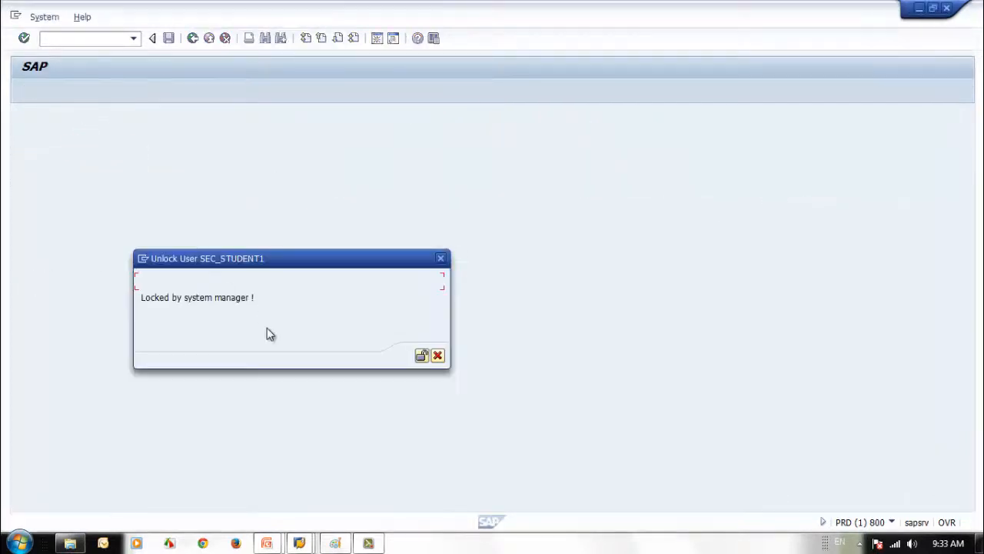
pyautogui.click(436, 357)
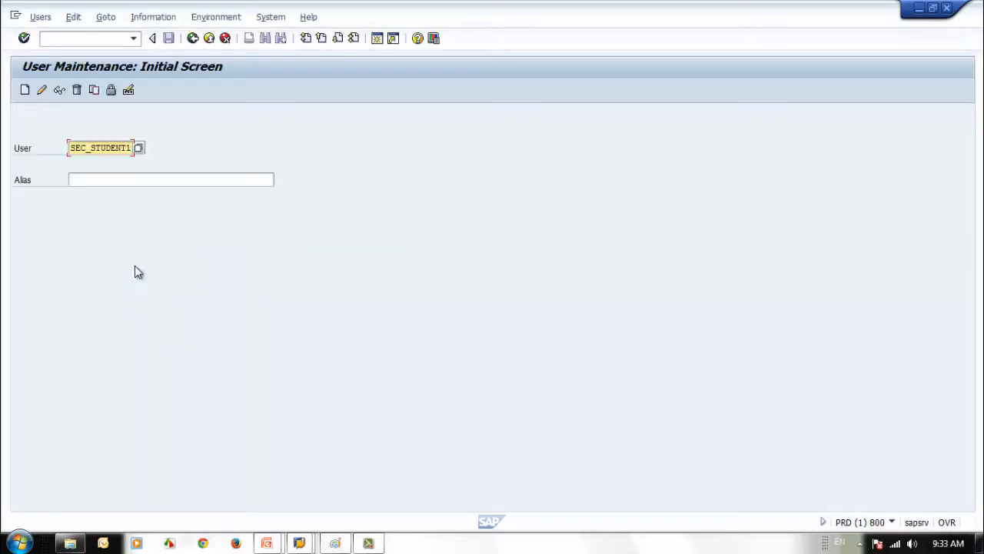
pyautogui.click(111, 89)
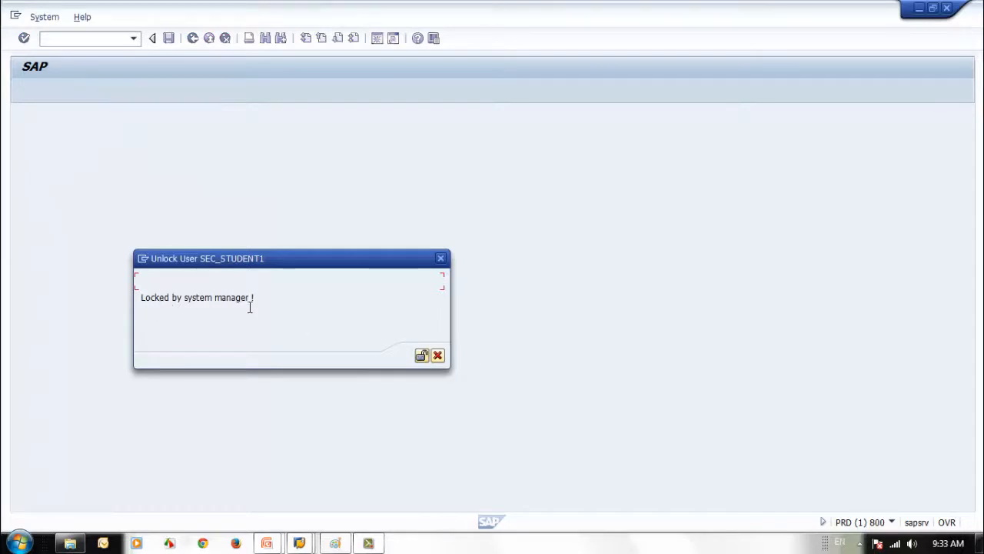
pyautogui.click(422, 356)
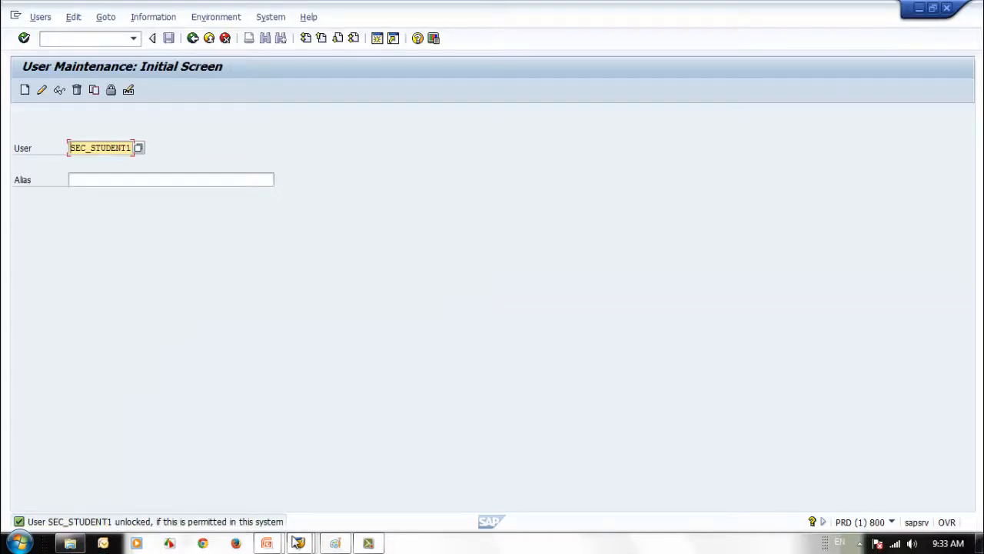
pyautogui.click(299, 543)
pyautogui.click(519, 475)
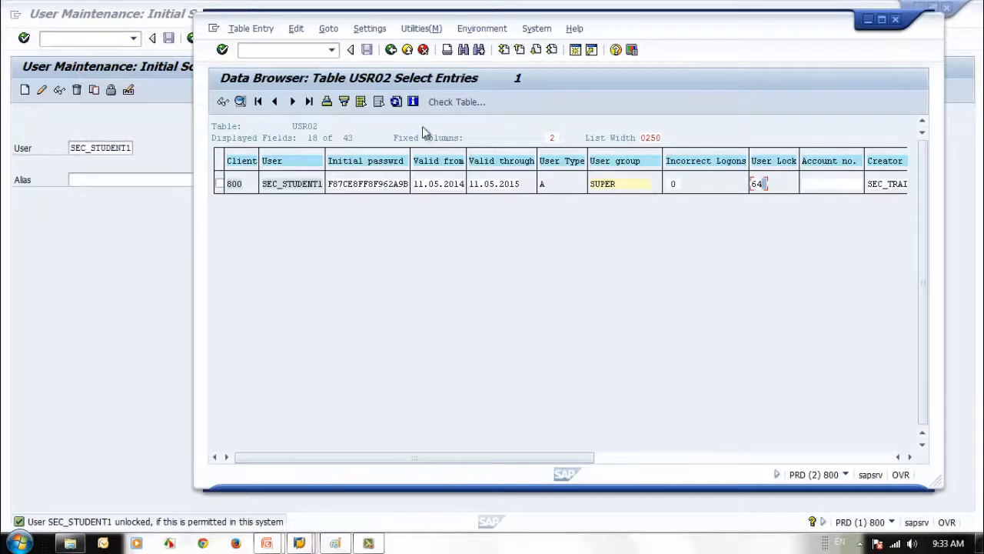
# Refresh SEC_STUDENT1's USR02 row to show User Lock 0 and open its detail view
pyautogui.click(395, 101)
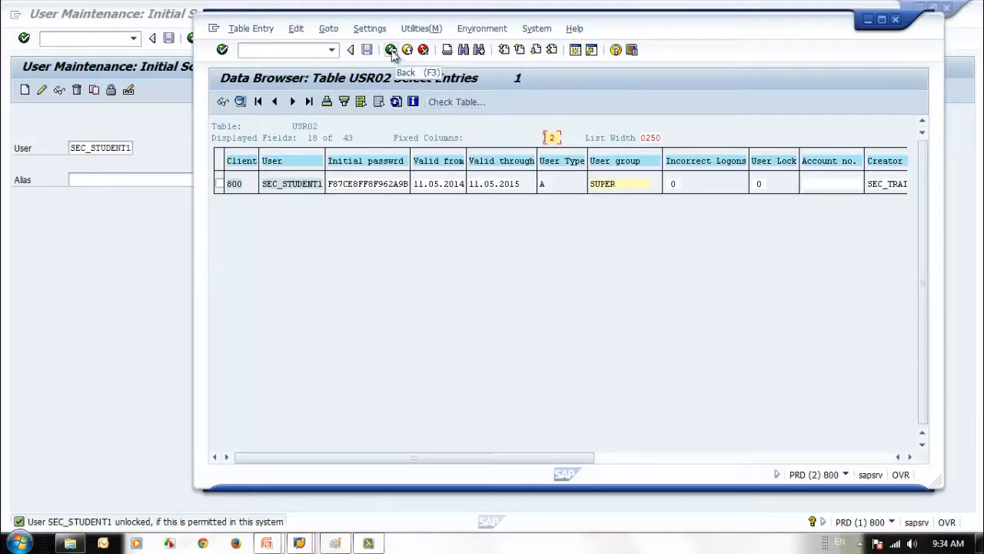
pyautogui.click(760, 185)
pyautogui.press('F2')
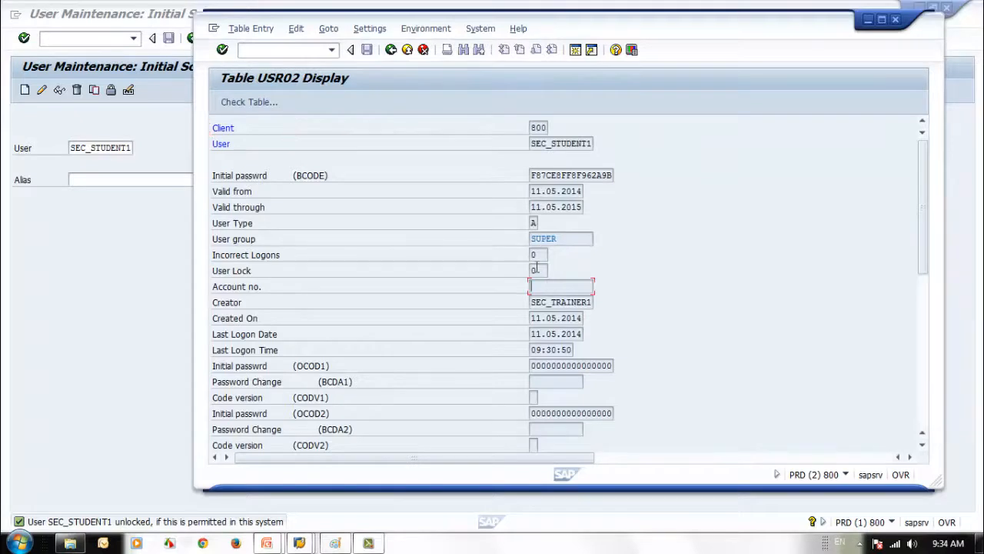
# List the User Lock values: 0 unlocked, 32 global, 64 local, 128 incorrect logons
pyautogui.click(538, 270)
pyautogui.click(553, 272)
pyautogui.moveTo(415, 133); pyautogui.dragTo(532, 125)
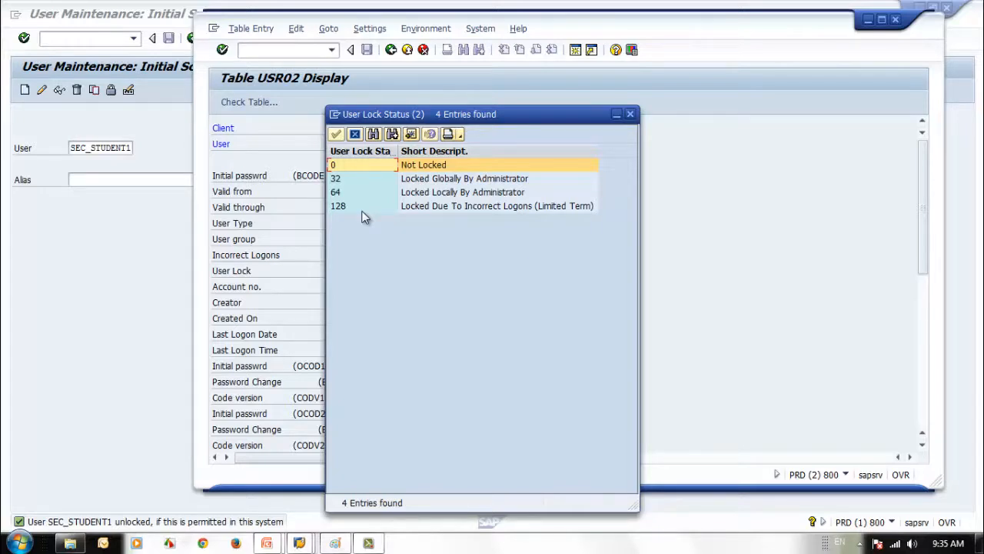
# Close the lock value list and open SEC_STUDENT1's USR02 record maximized from the entry list
pyautogui.click(630, 115)
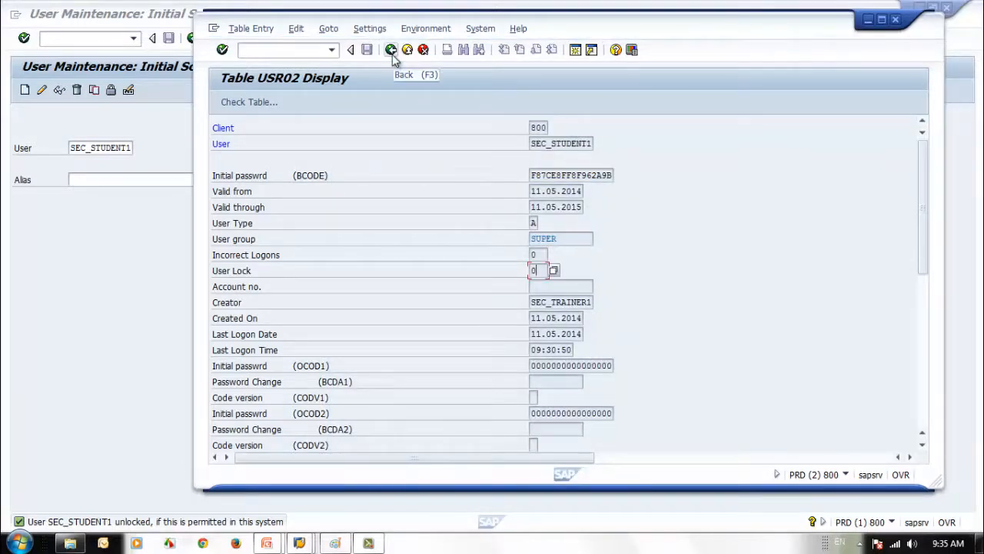
pyautogui.click(391, 50)
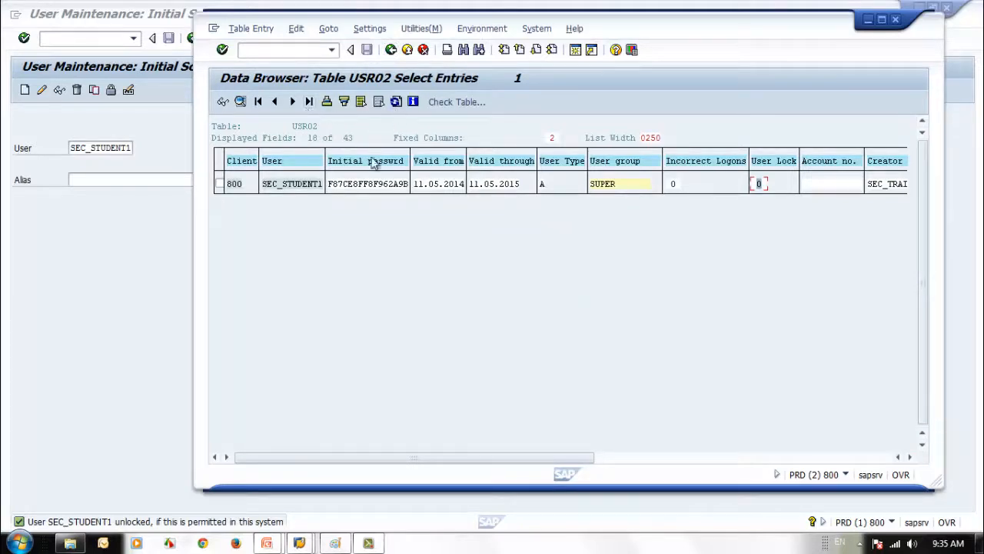
pyautogui.doubleClick(313, 191)
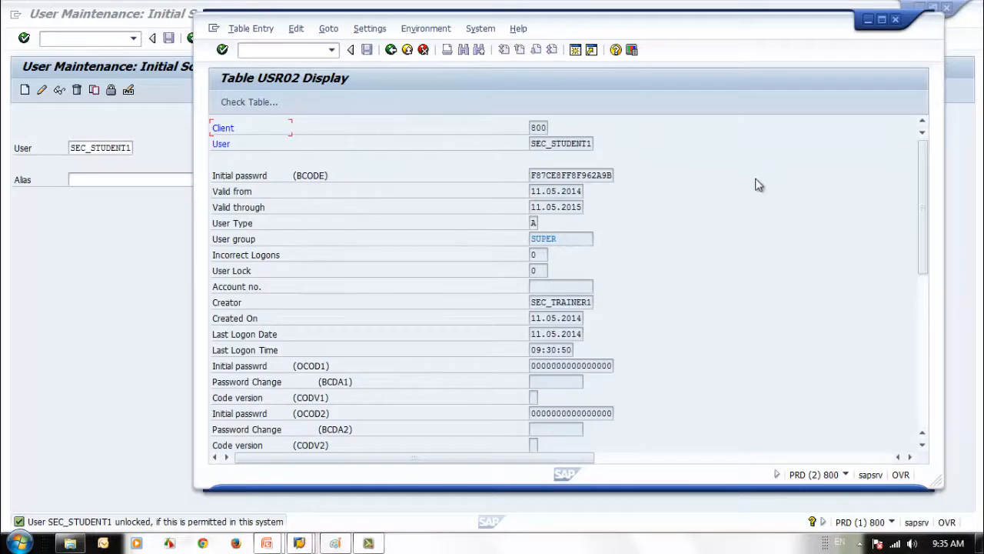
pyautogui.doubleClick(736, 29)
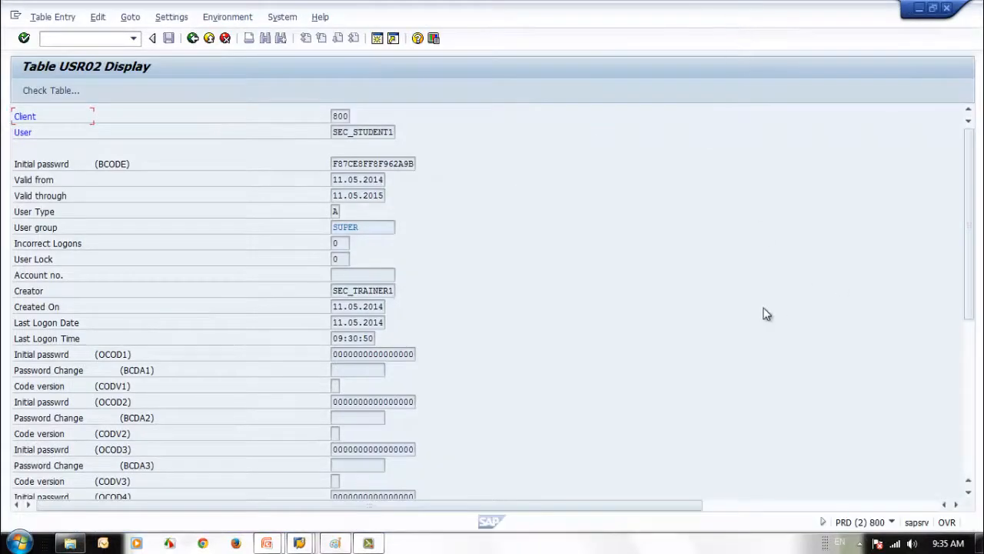
# Check User group SUPER, User Lock 0 and Incorrect Logons 0, then minimize the record window
pyautogui.click(370, 227)
pyautogui.click(343, 259)
pyautogui.scroll(-1, 519, 340)
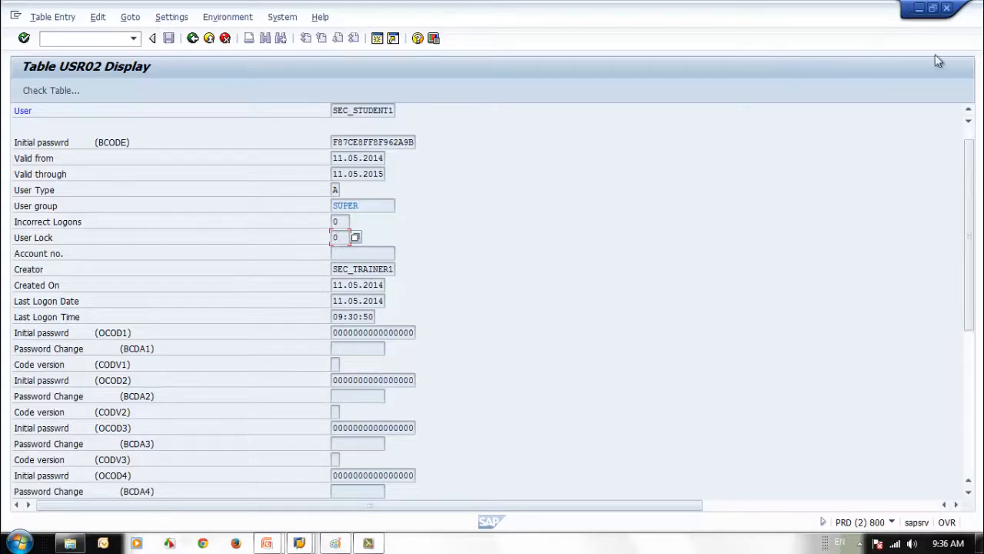
pyautogui.moveTo(971, 270); pyautogui.dragTo(962, 220)
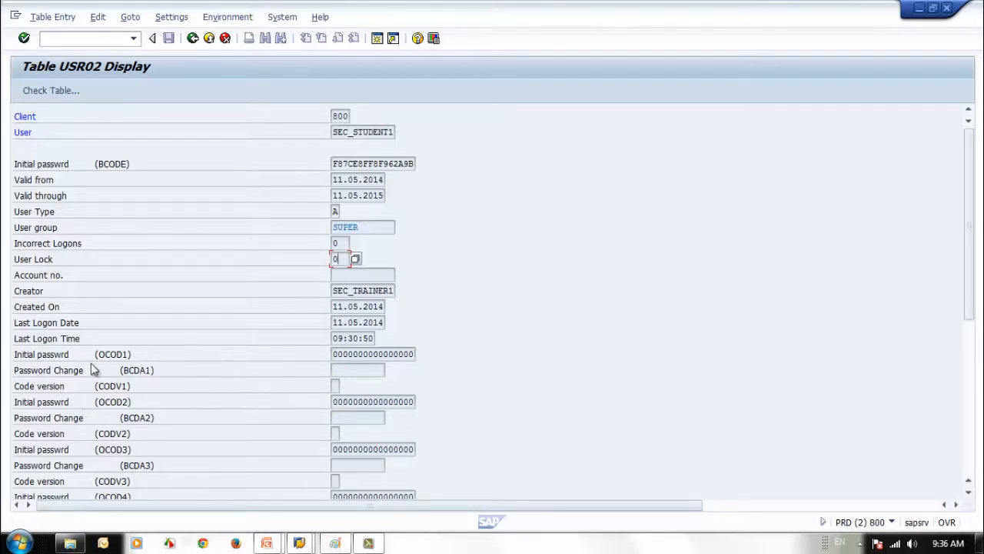
pyautogui.scroll(-1, 180, 385)
pyautogui.scroll(-1, 180, 382)
pyautogui.scroll(3, 180, 382)
pyautogui.click(343, 243)
pyautogui.doubleClick(343, 243)
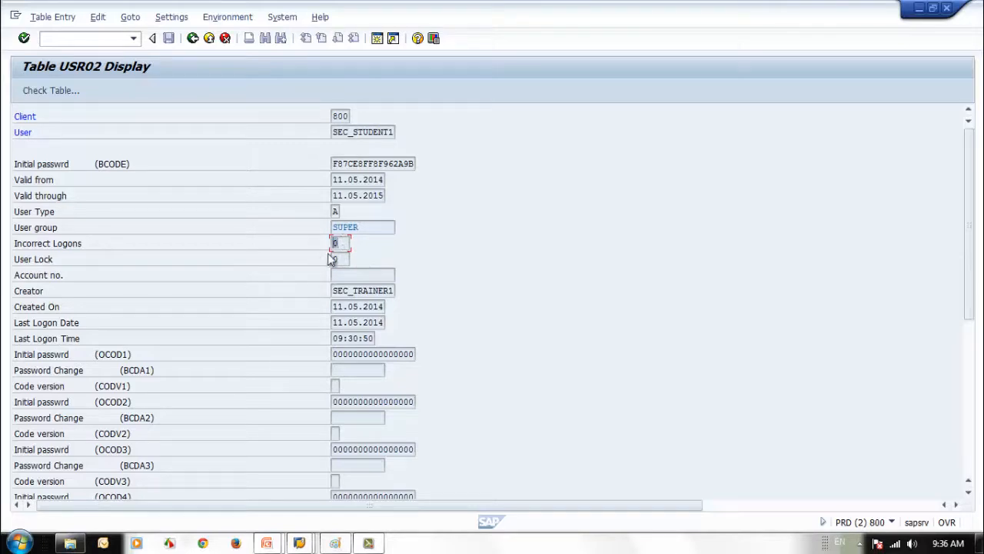
pyautogui.click(345, 243)
pyautogui.click(919, 9)
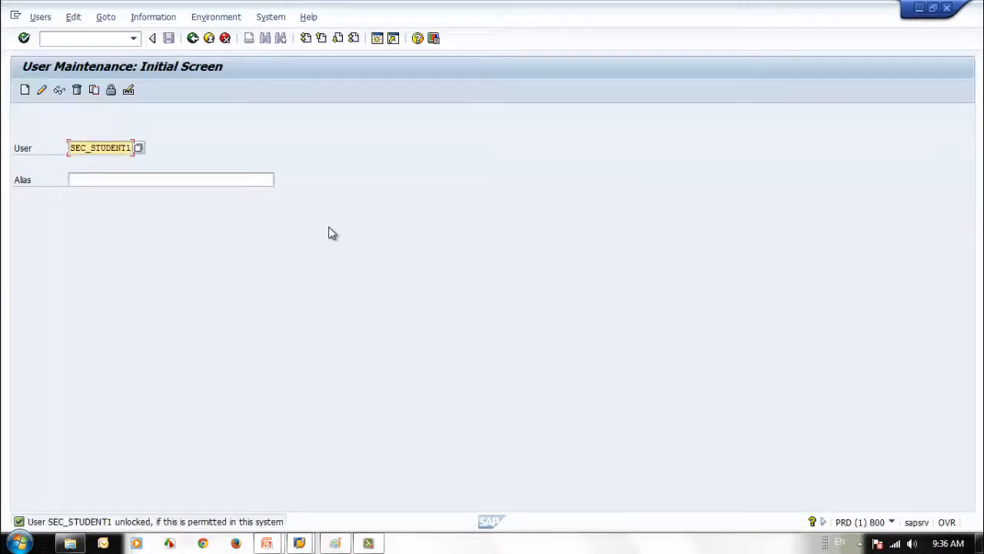
# Cancel SEC_STUDENT1's password change, leaving it unchanged, and run transaction su01d
pyautogui.click(129, 92)
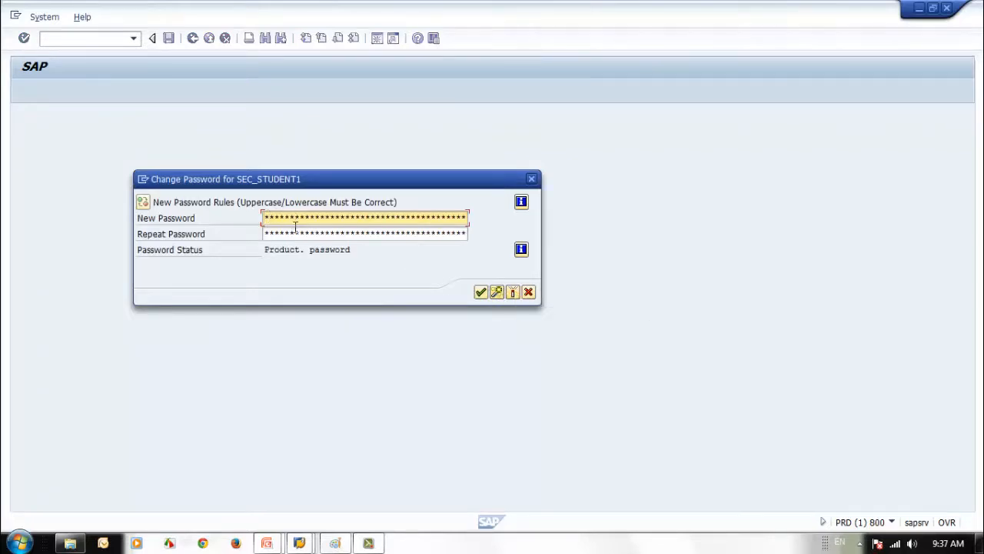
pyautogui.click(528, 292)
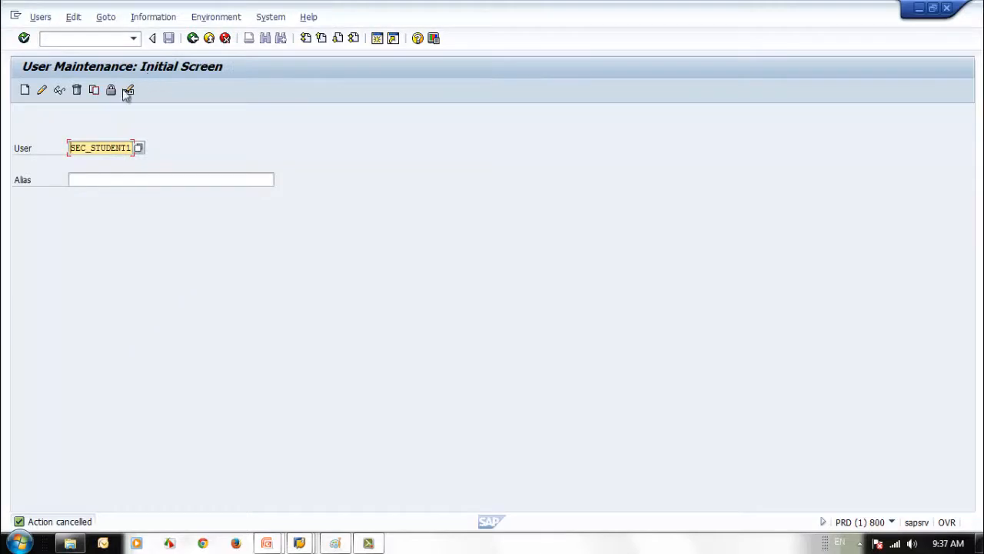
pyautogui.moveTo(75, 152); pyautogui.dragTo(149, 154)
pyautogui.click(58, 39)
pyautogui.write('su01d')
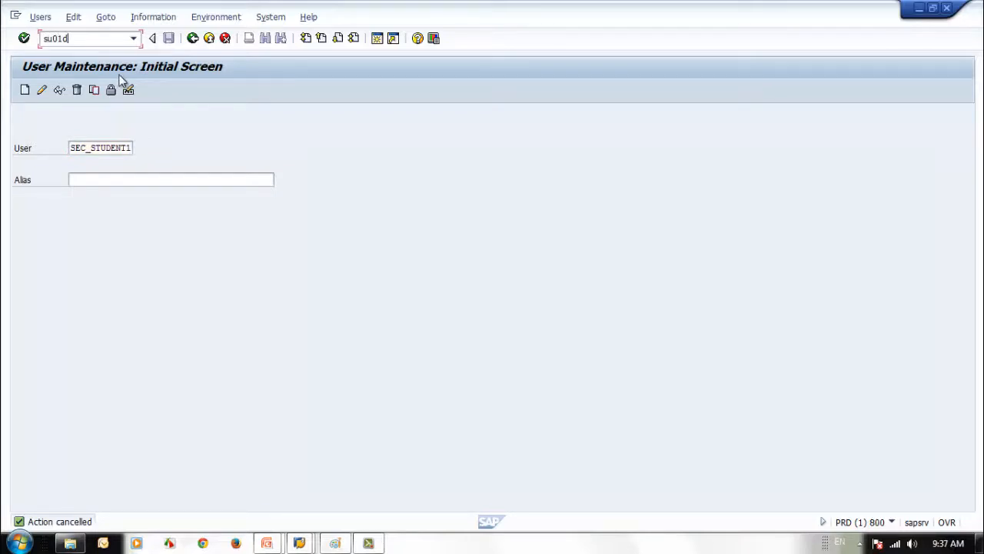
pyautogui.press('Return')
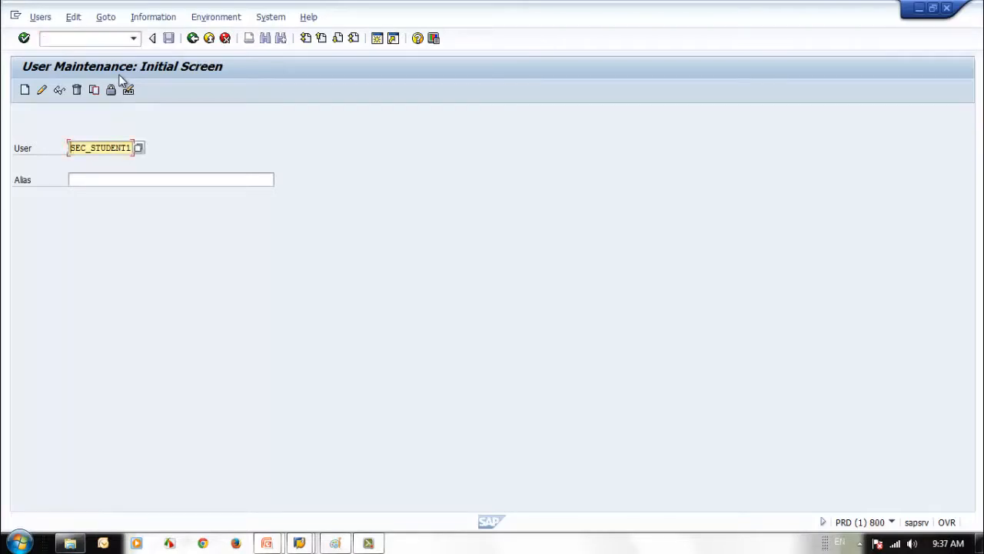
# Restart /nsu01d, display SEC_STUDENT1's details, and go back to the start screen
pyautogui.click(121, 37)
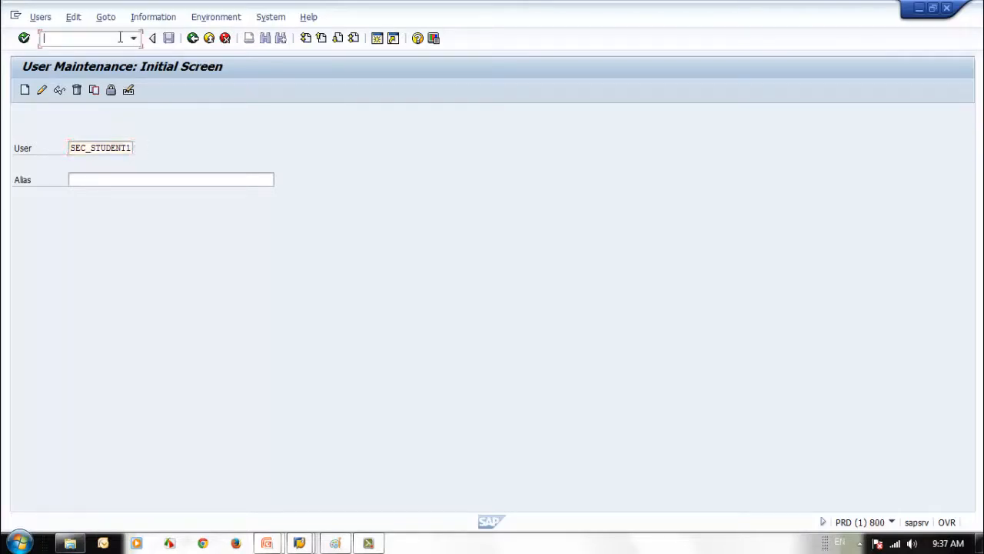
pyautogui.write('/nsu01d')
pyautogui.press('Return')
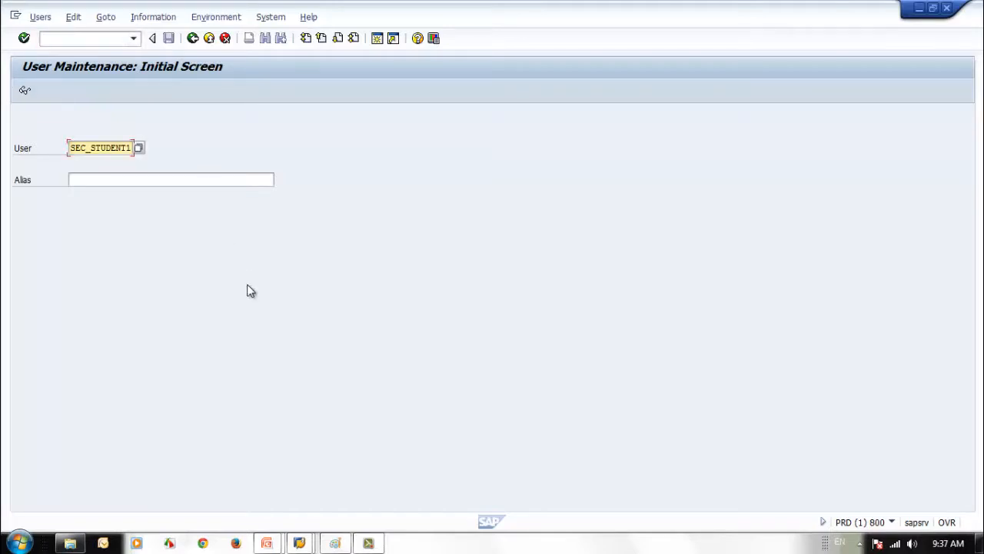
pyautogui.click(25, 90)
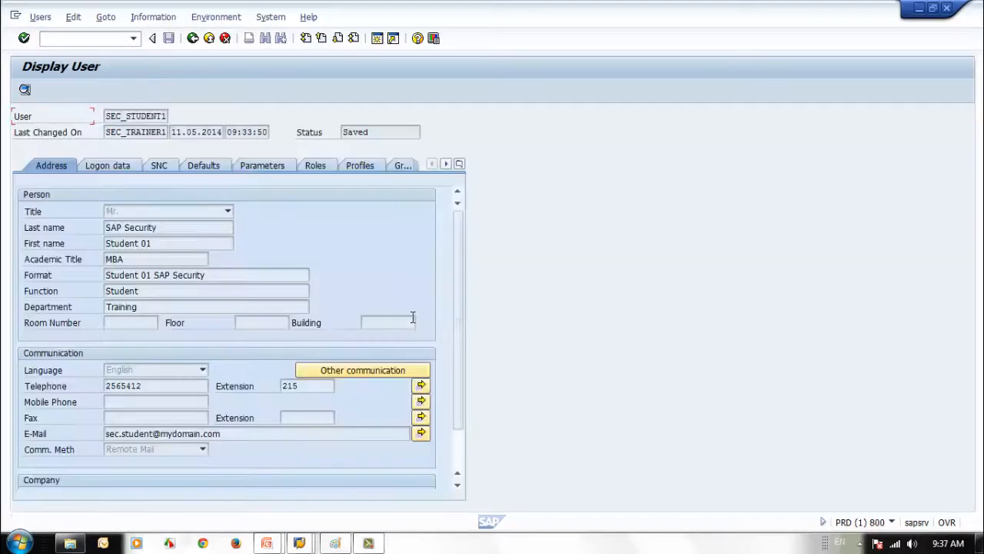
pyautogui.click(192, 38)
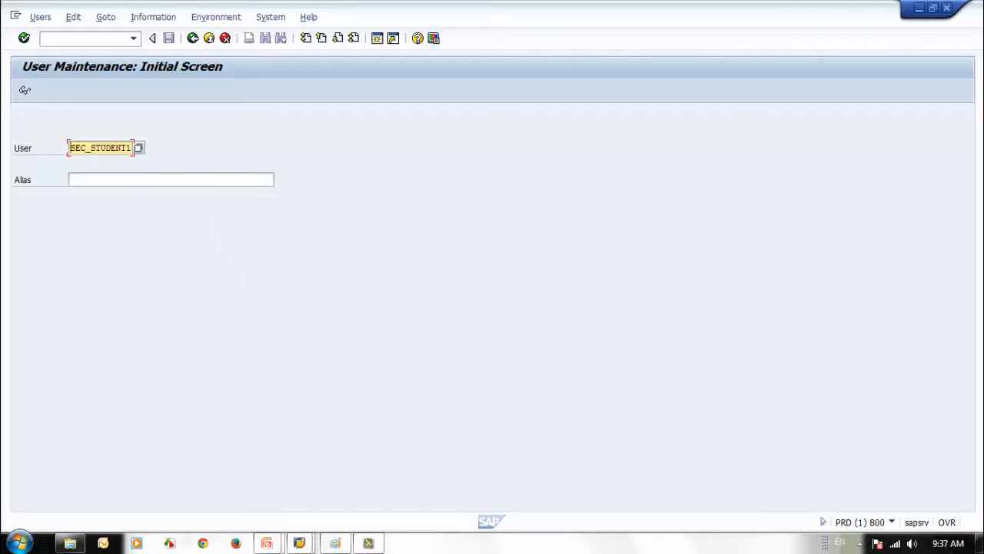
pyautogui.click(105, 19)
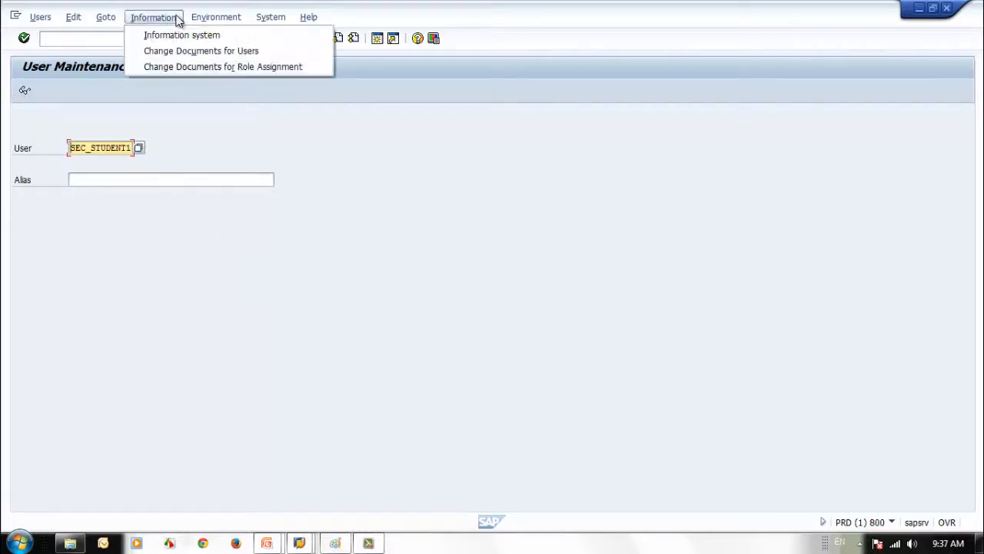
# Choose Environment > User groups > Maintain to reach the Maintain User Groups screen
pyautogui.click(177, 19)
pyautogui.click(43, 21)
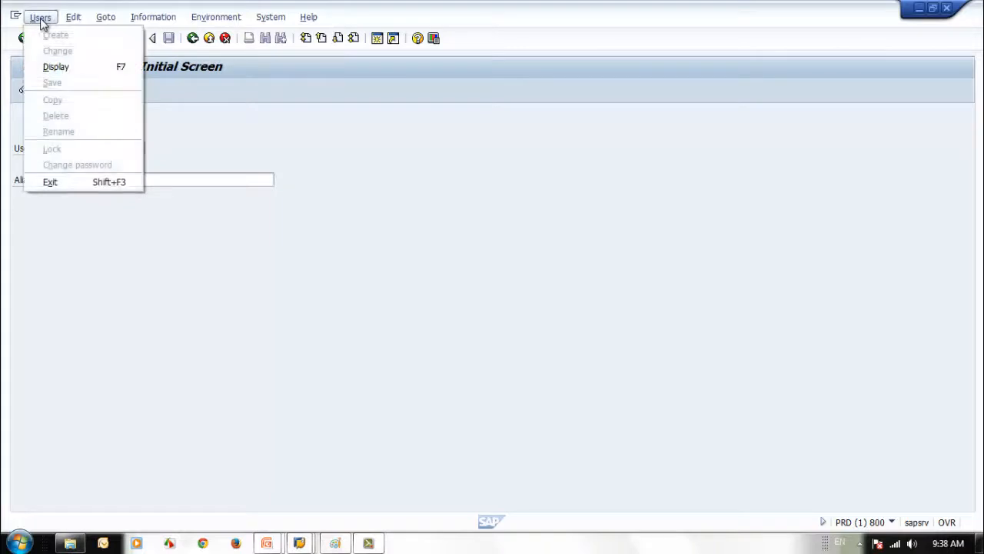
pyautogui.moveTo(240, 20)
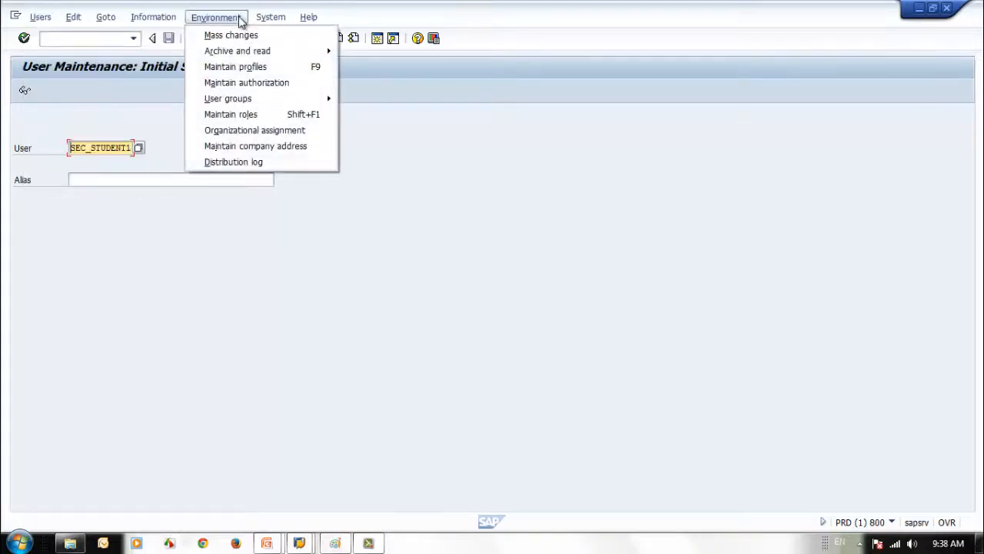
pyautogui.click(147, 412)
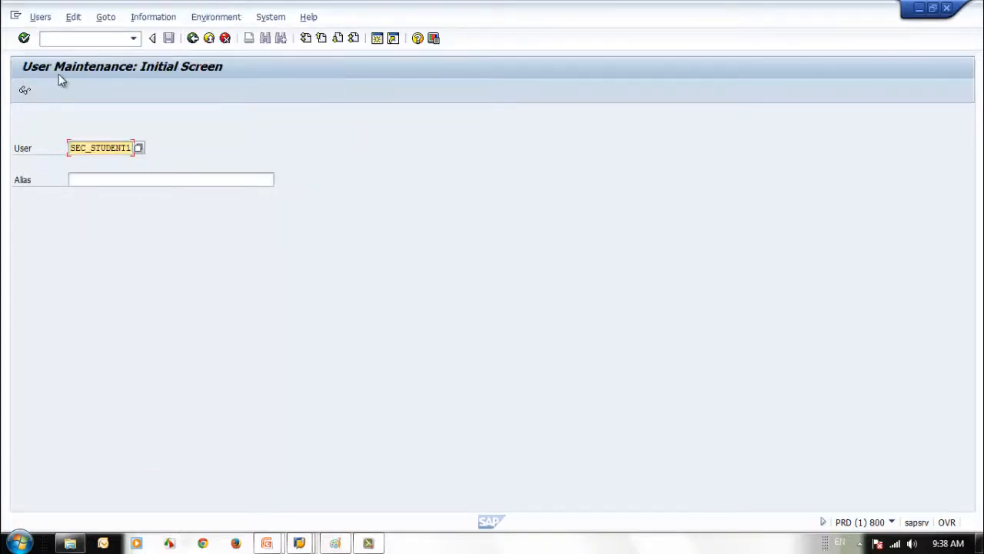
pyautogui.click(219, 19)
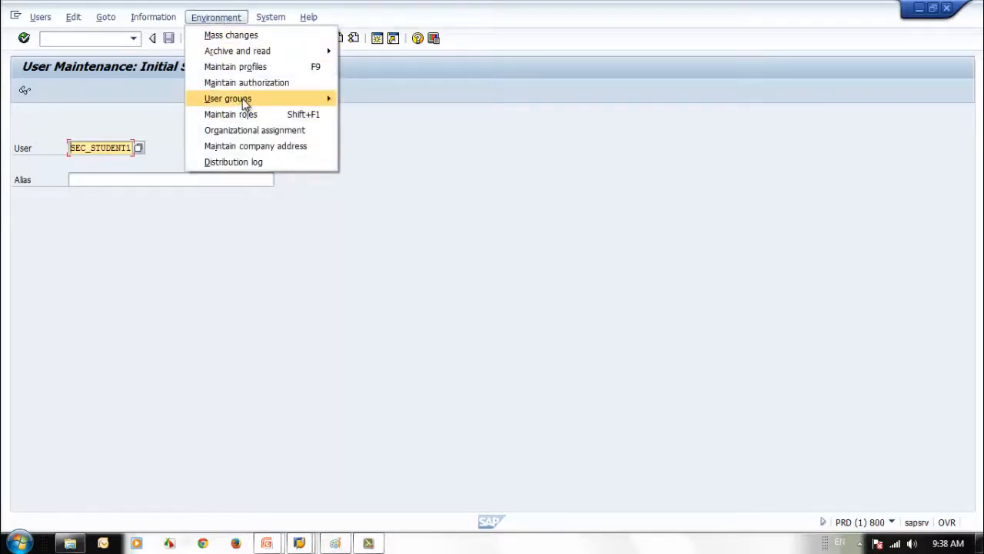
pyautogui.moveTo(245, 104)
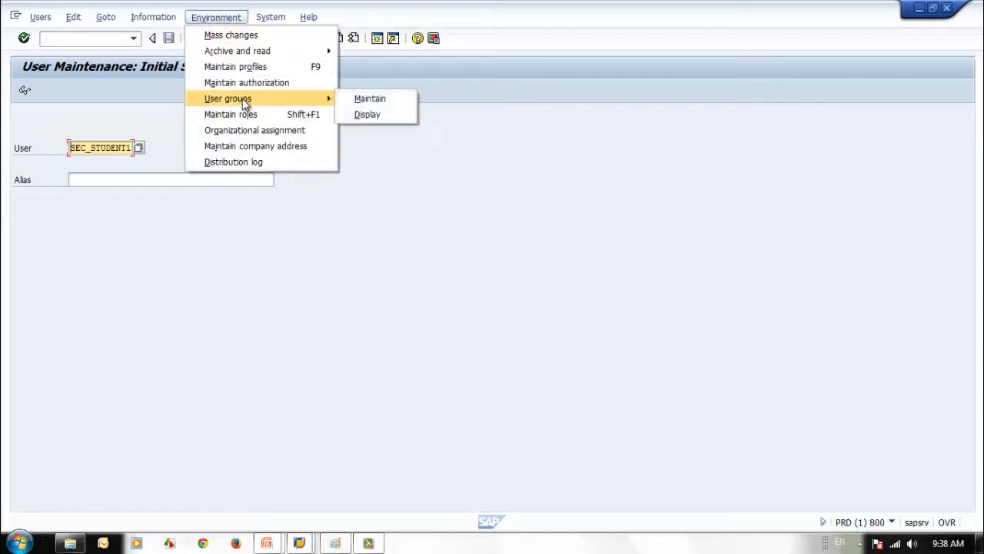
pyautogui.click(403, 103)
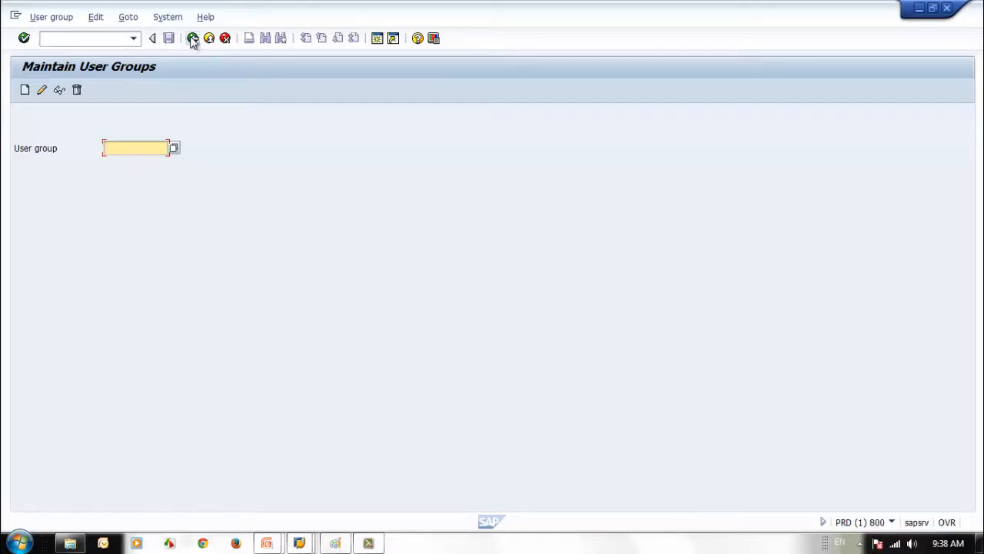
# Go to transaction SUGR via /n and browse the list of existing user groups
pyautogui.click(83, 38)
pyautogui.write('/n')
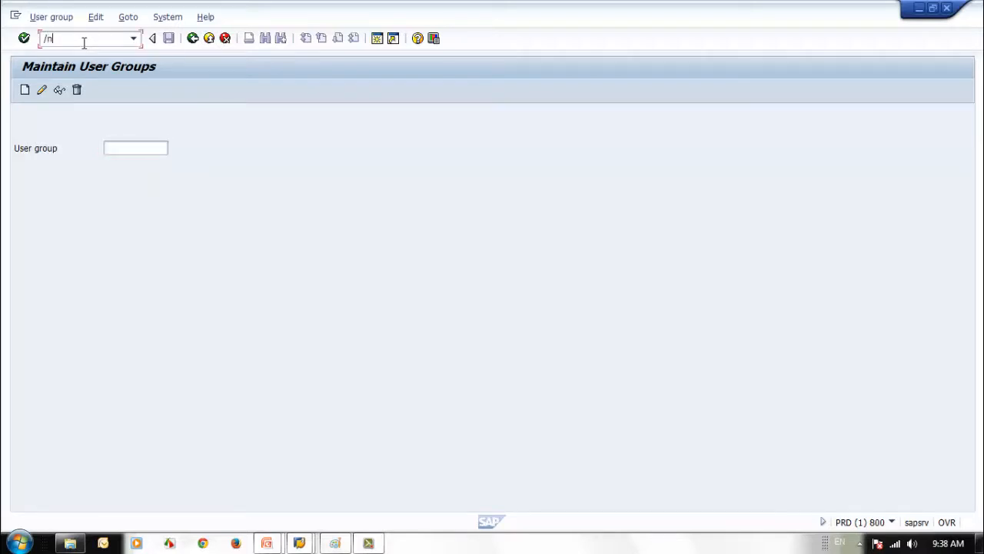
pyautogui.press('Return')
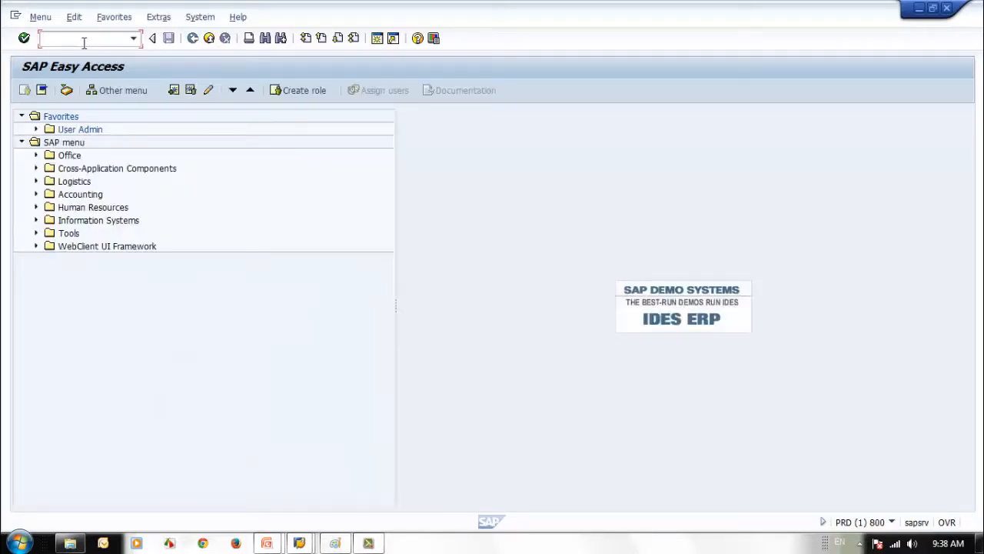
pyautogui.write('sugr')
pyautogui.press('Return')
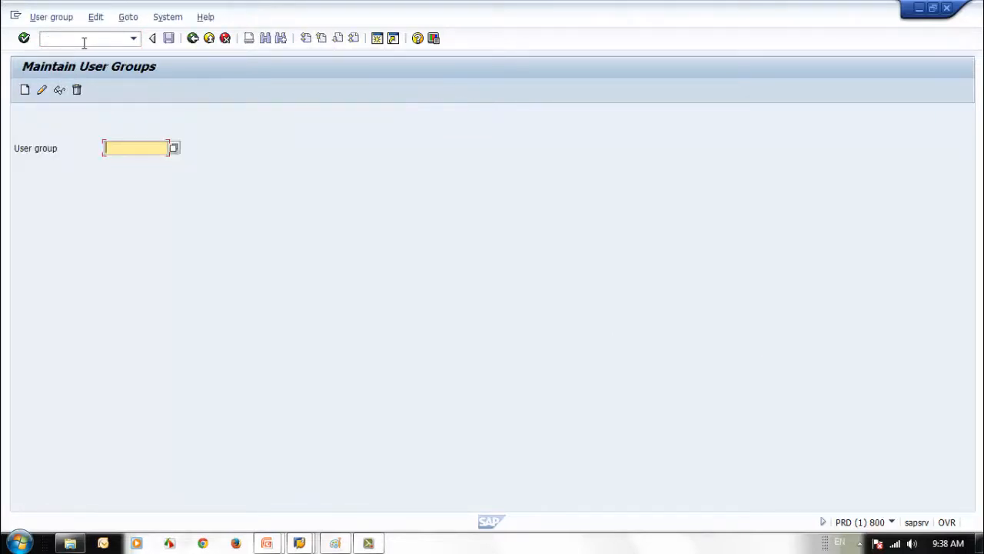
pyautogui.click(175, 149)
pyautogui.moveTo(367, 155); pyautogui.dragTo(552, 104)
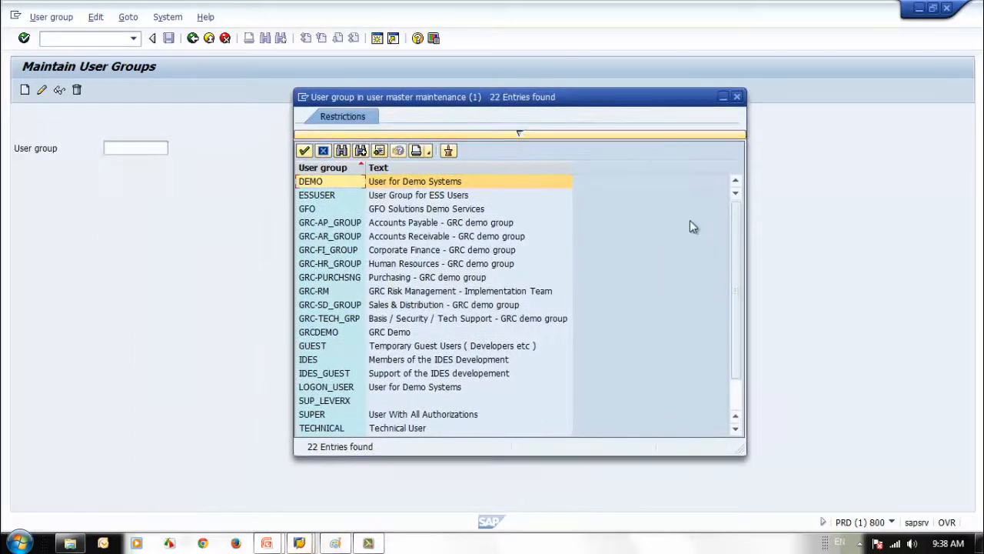
pyautogui.scroll(-1, 739, 331)
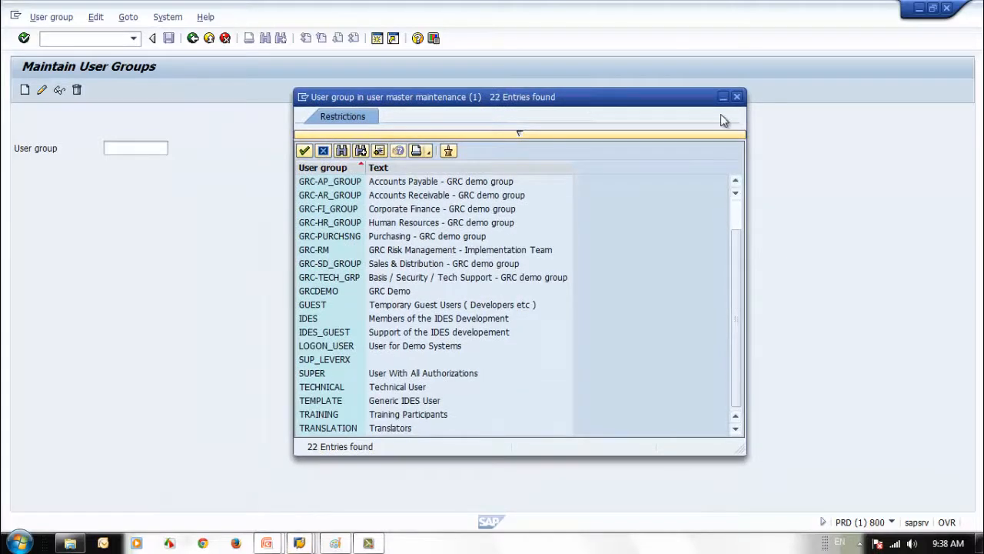
pyautogui.click(736, 97)
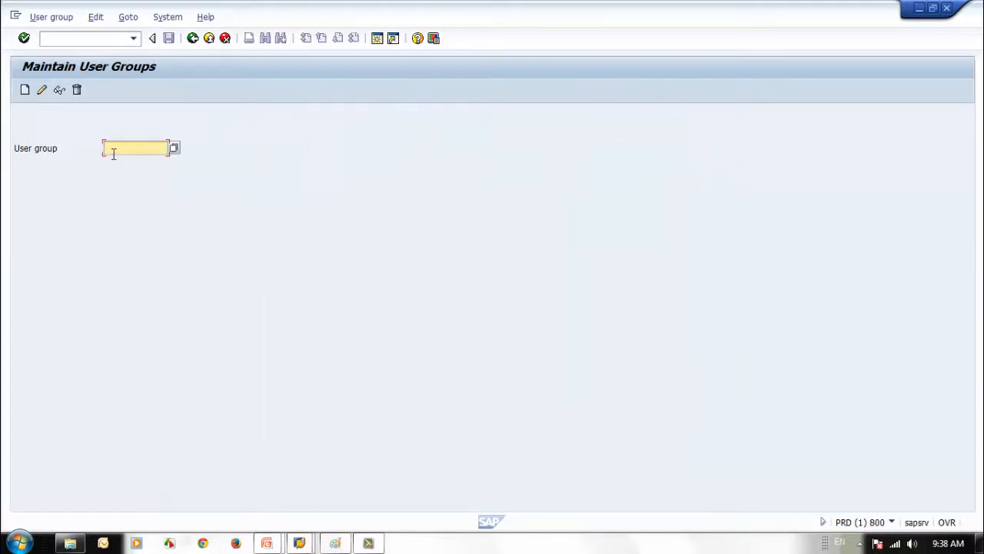
# Enter SEC_TRAIN01 as the user group name and create it
pyautogui.click(25, 90)
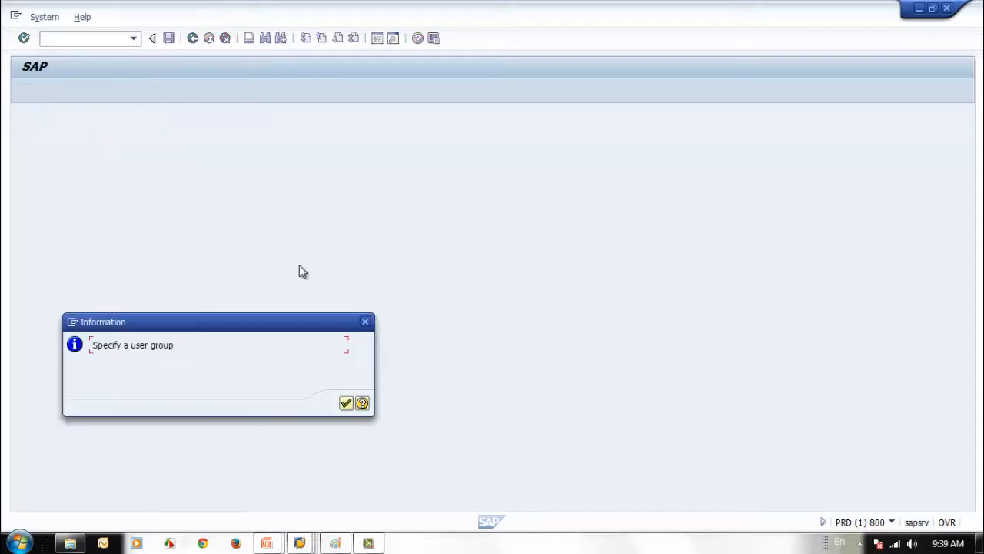
pyautogui.click(346, 403)
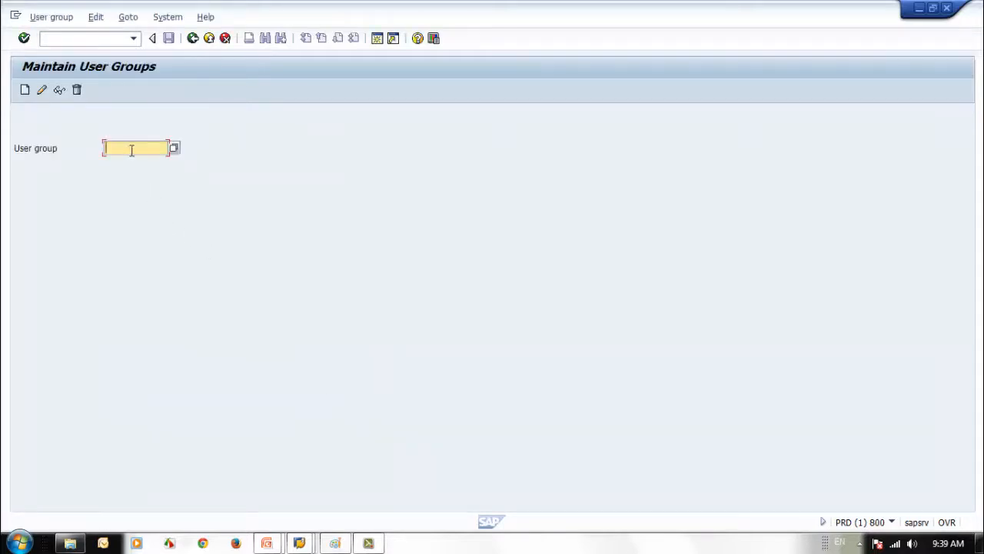
pyautogui.write('EC ')
pyautogui.write('R')
pyautogui.press('BackSpace')
pyautogui.write('TRAIN01')
pyautogui.click(25, 90)
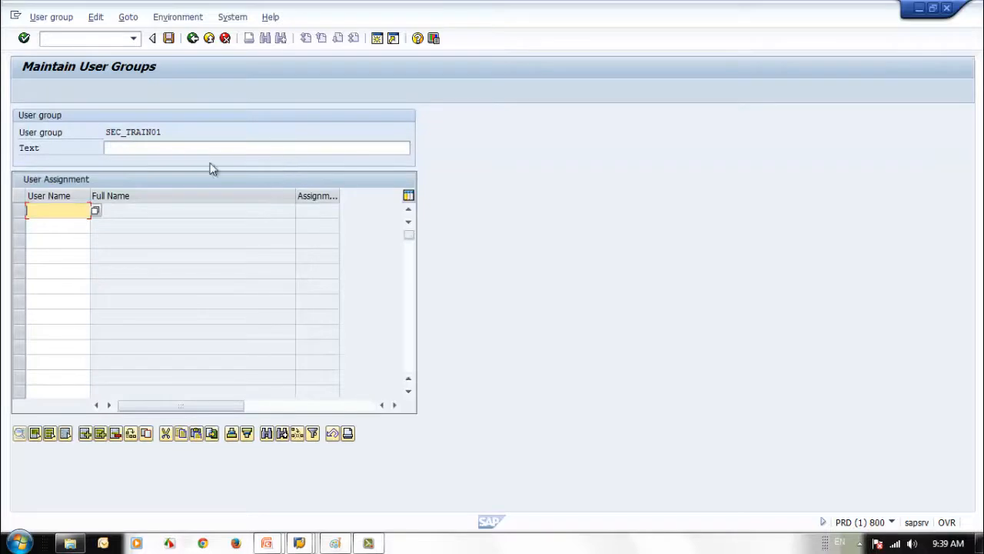
# Give SEC_TRAIN01 the text 'SAP Security Training 01' and save it
pyautogui.click(179, 149)
pyautogui.write('SAP Sec')
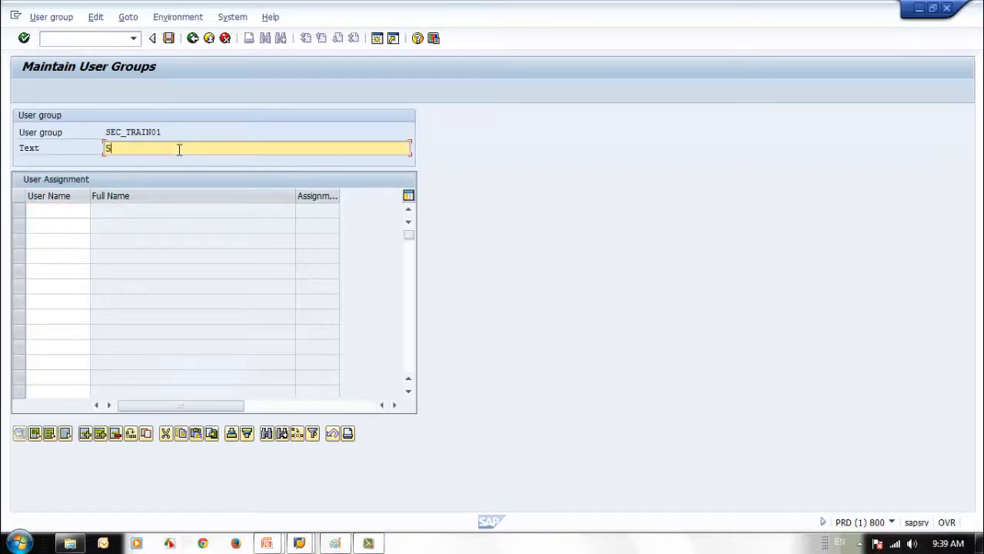
pyautogui.write('urity Training 01')
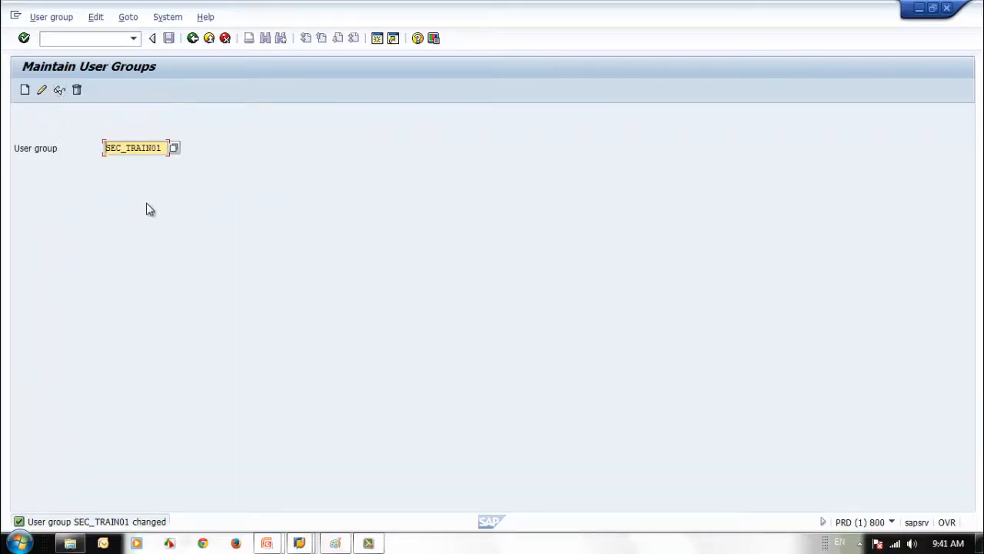
pyautogui.click(43, 89)
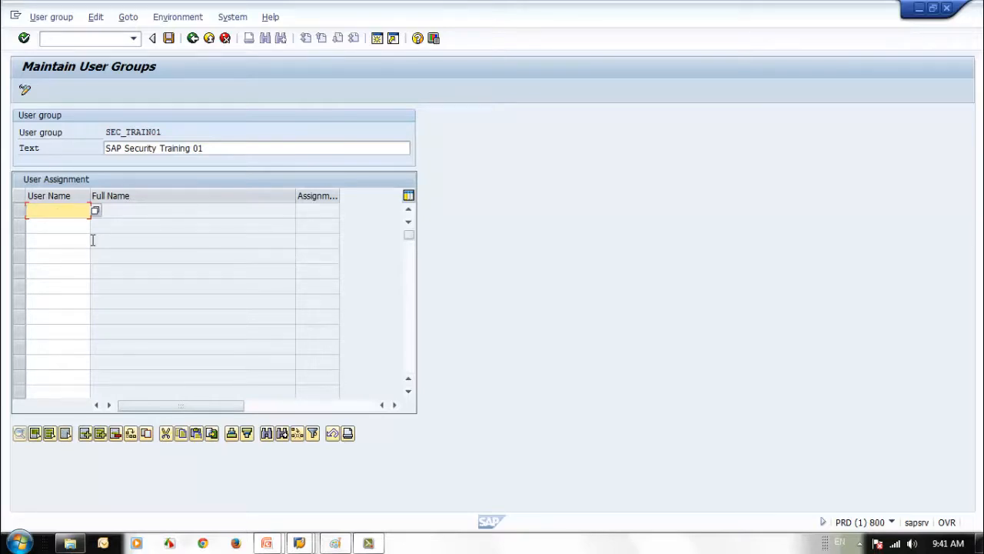
# Add SEC_STUDENT1 to SEC_TRAIN01's user list, save, and go back to Easy Access
pyautogui.click(56, 208)
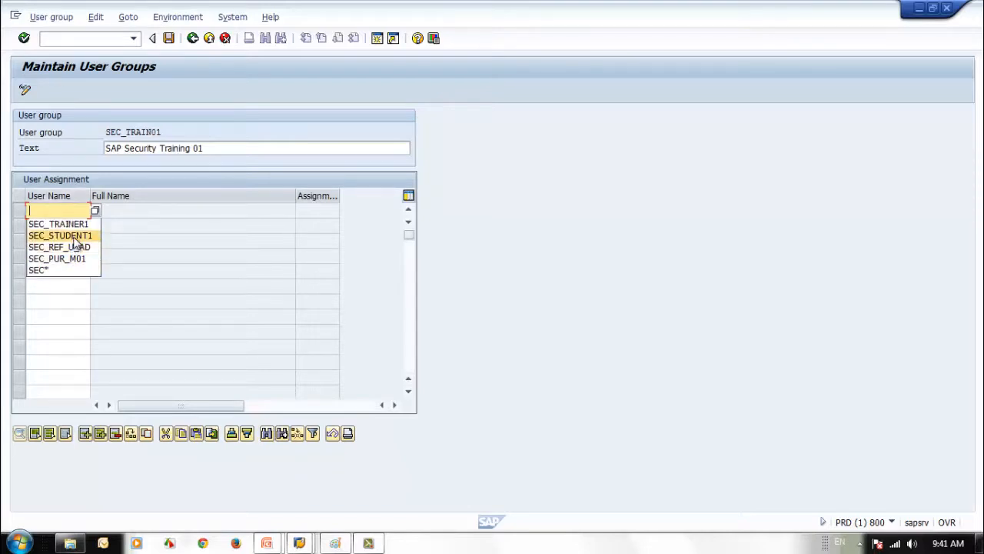
pyautogui.click(75, 236)
pyautogui.press('Return')
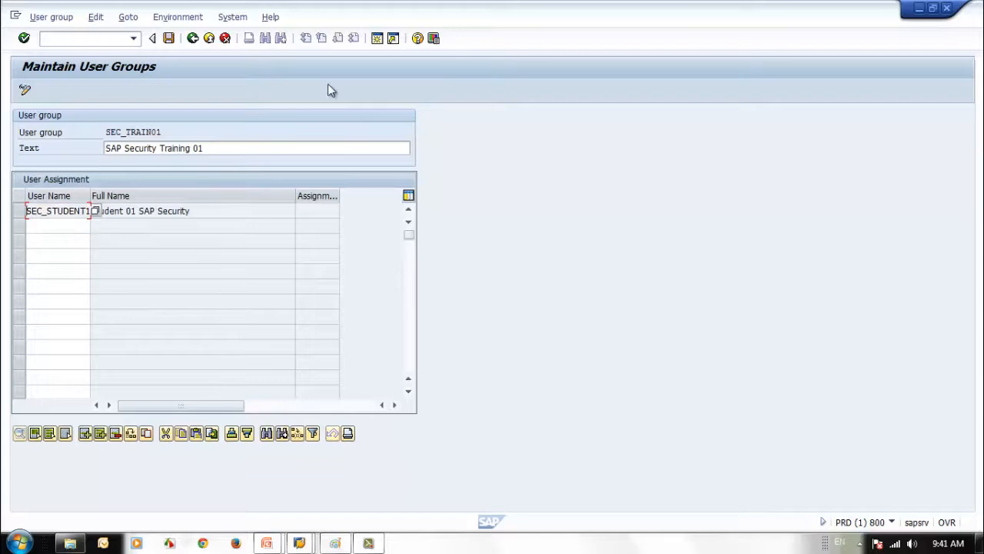
pyautogui.click(168, 38)
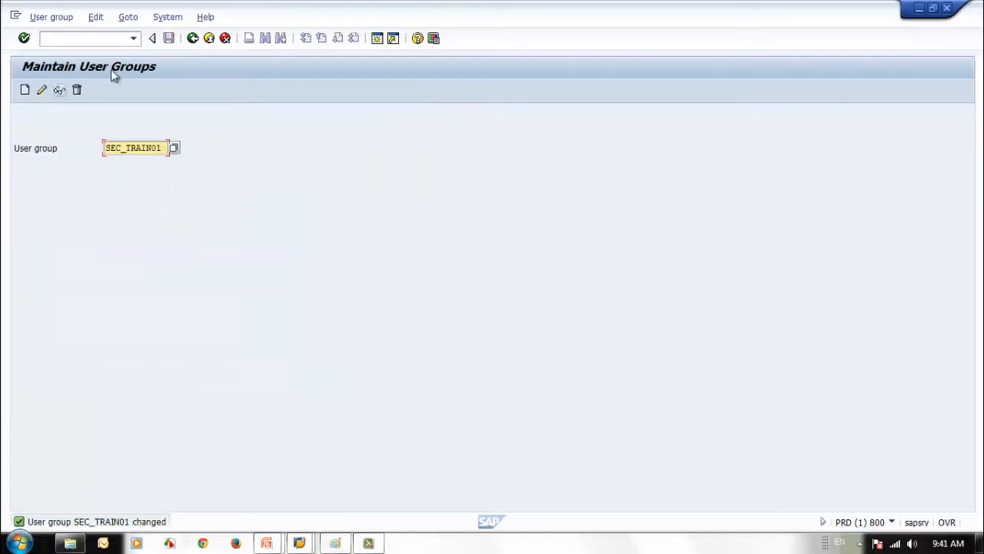
pyautogui.click(194, 44)
# Open SEC_STUDENT1 in user maintenance change mode and remove SEC_TRAIN01 from its groups
pyautogui.write('su091')
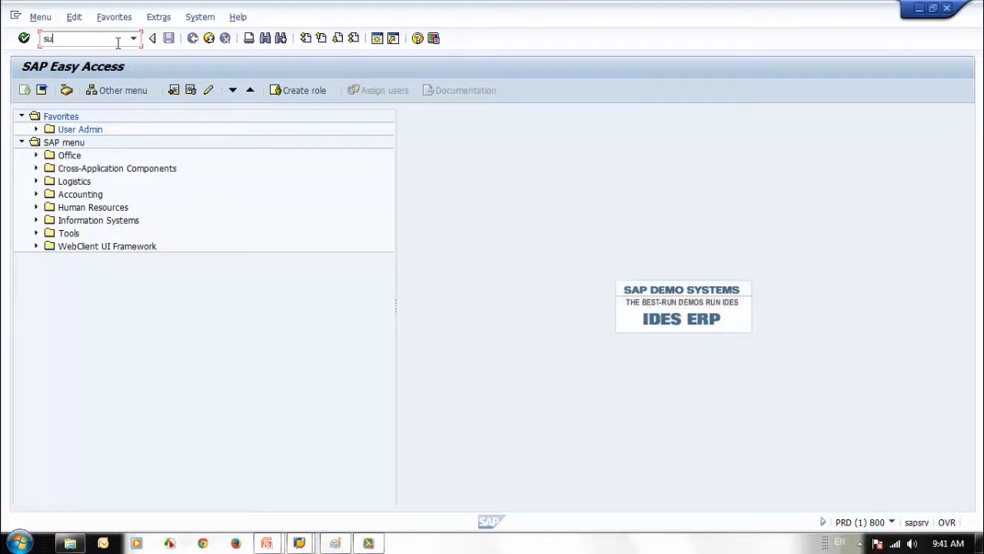
pyautogui.press('BackSpace')
pyautogui.press('BackSpace')
pyautogui.write('1')
pyautogui.press('Return')
pyautogui.click(59, 89)
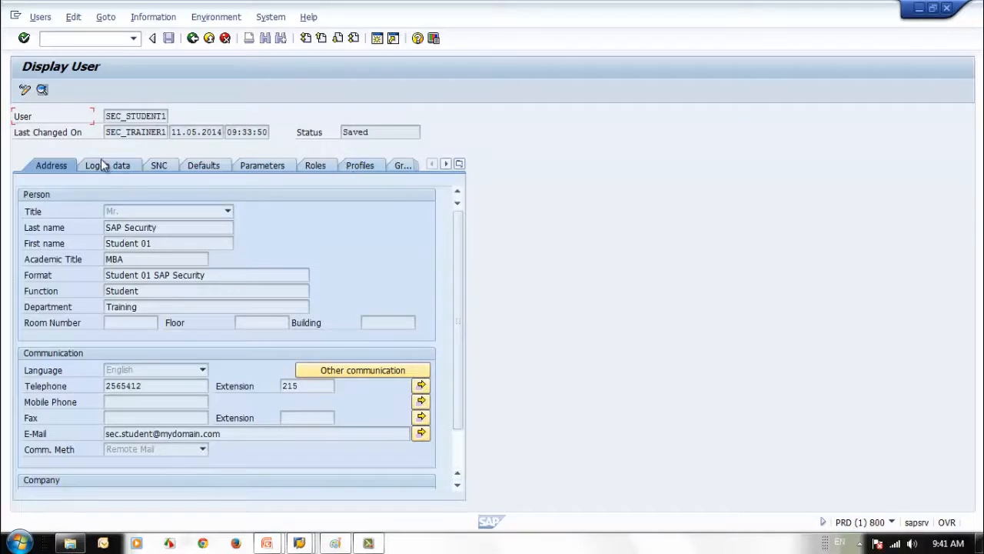
pyautogui.click(408, 171)
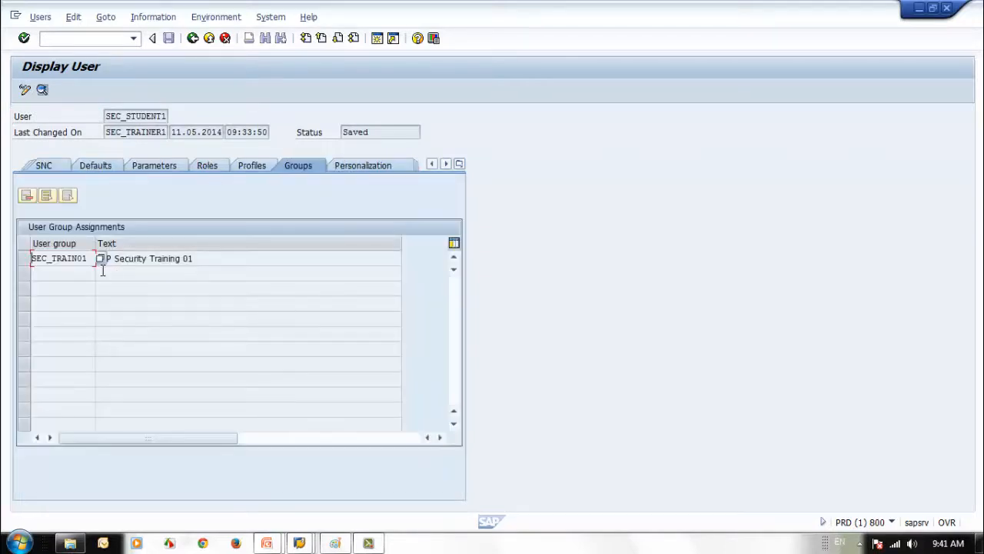
pyautogui.click(24, 89)
pyautogui.click(25, 259)
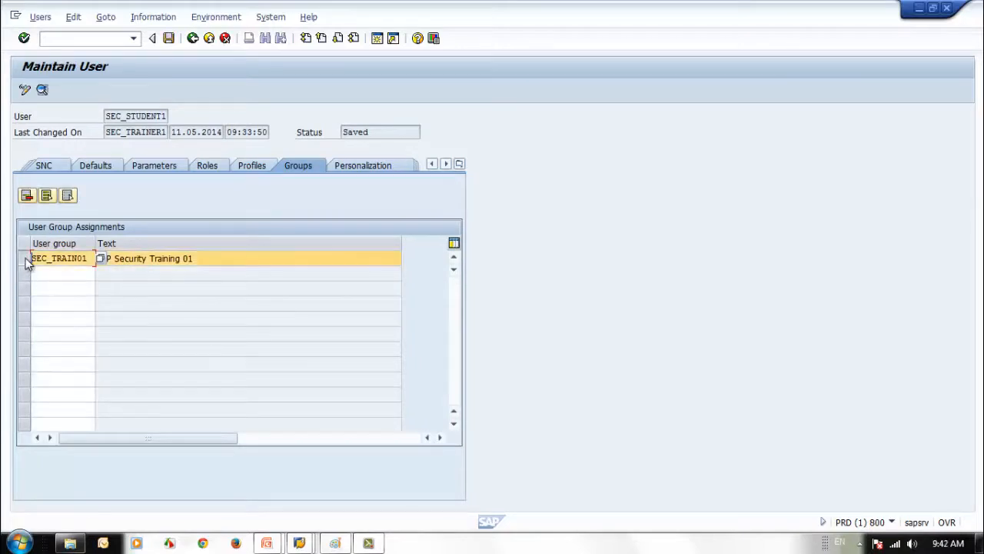
pyautogui.click(26, 196)
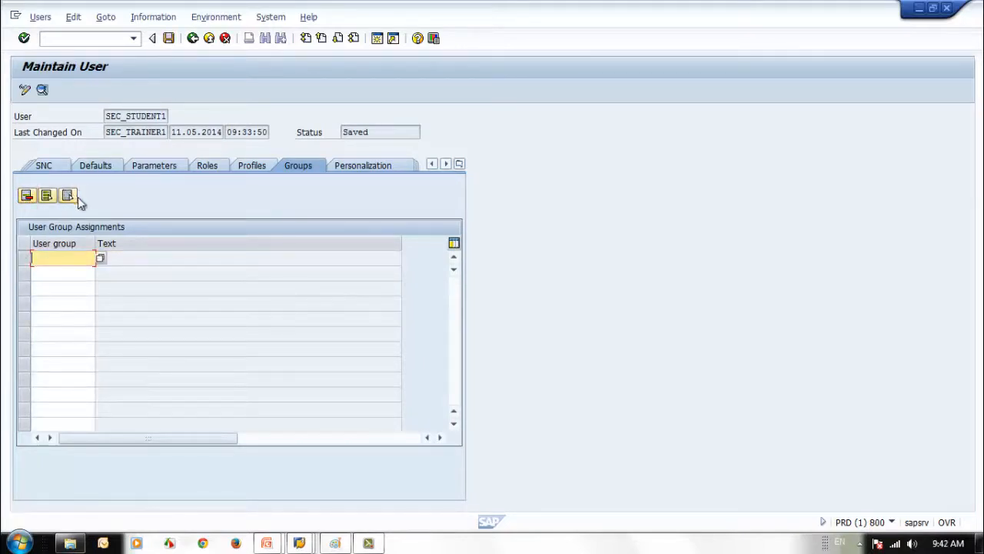
# Set the Logon data user group to SEC_TRAIN01 instead of SUPER and save the user
pyautogui.click(49, 166)
pyautogui.click(51, 167)
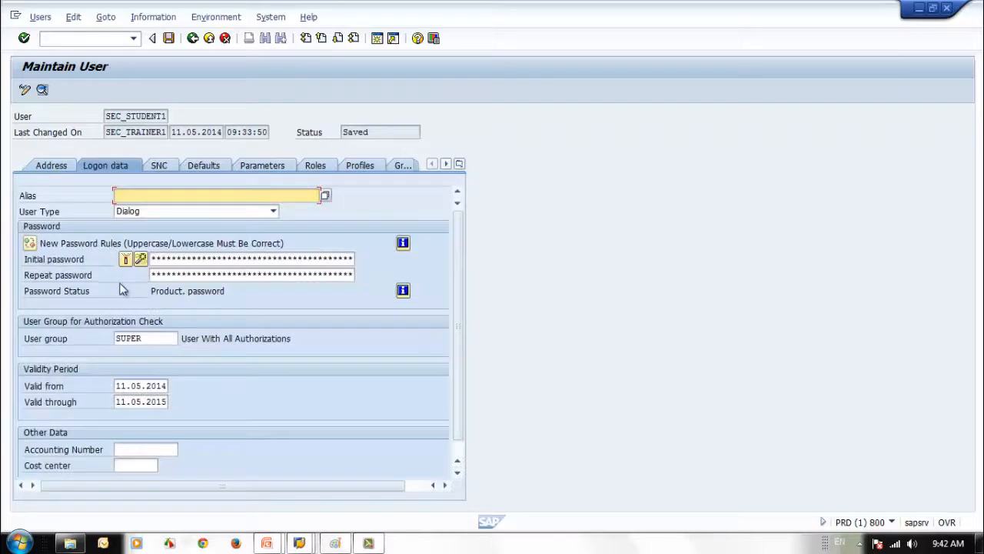
pyautogui.click(158, 338)
pyautogui.click(184, 338)
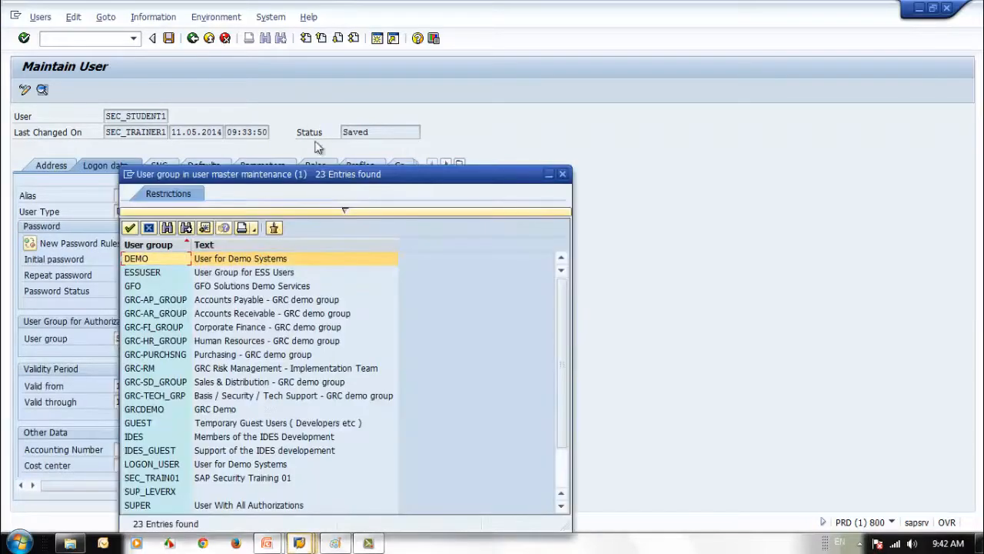
pyautogui.moveTo(347, 166); pyautogui.dragTo(450, 113)
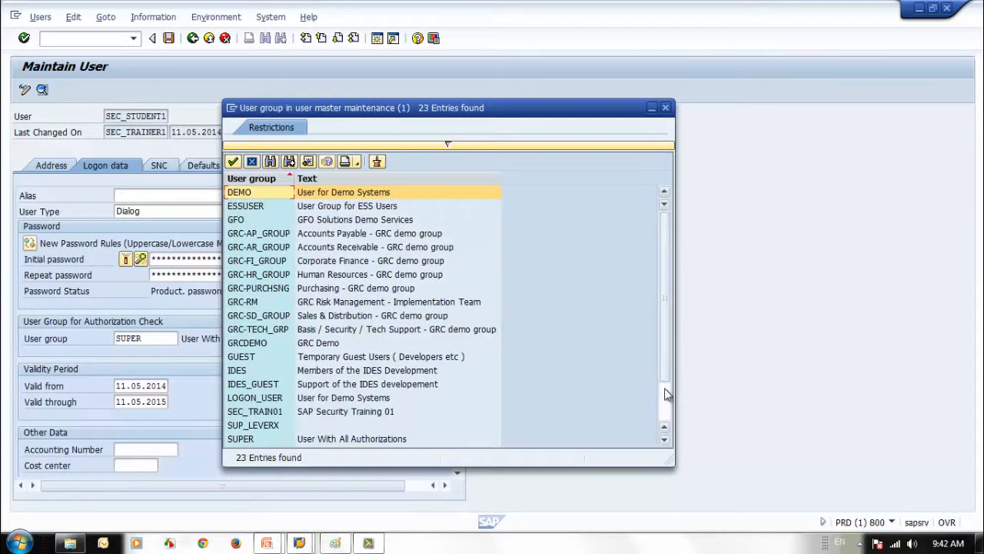
pyautogui.click(246, 412)
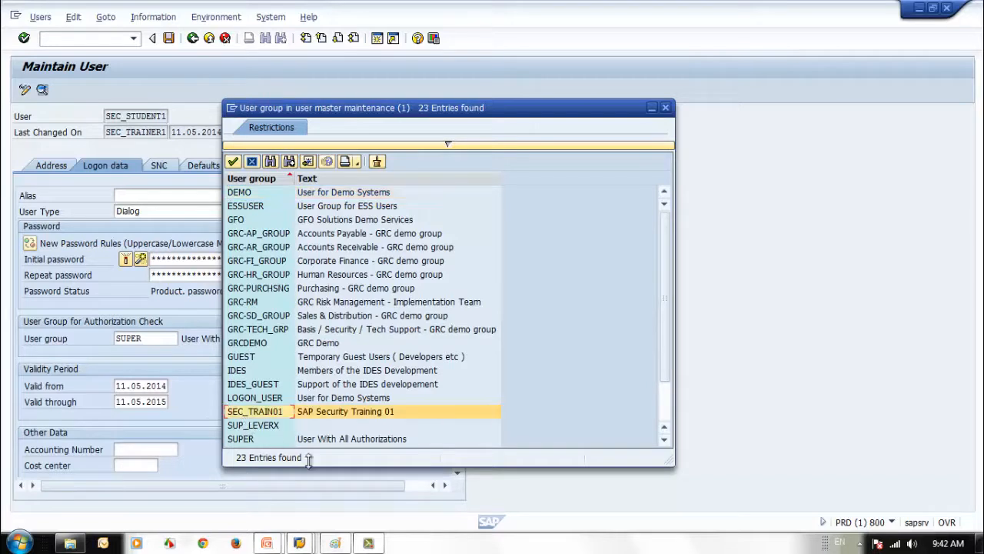
pyautogui.doubleClick(265, 413)
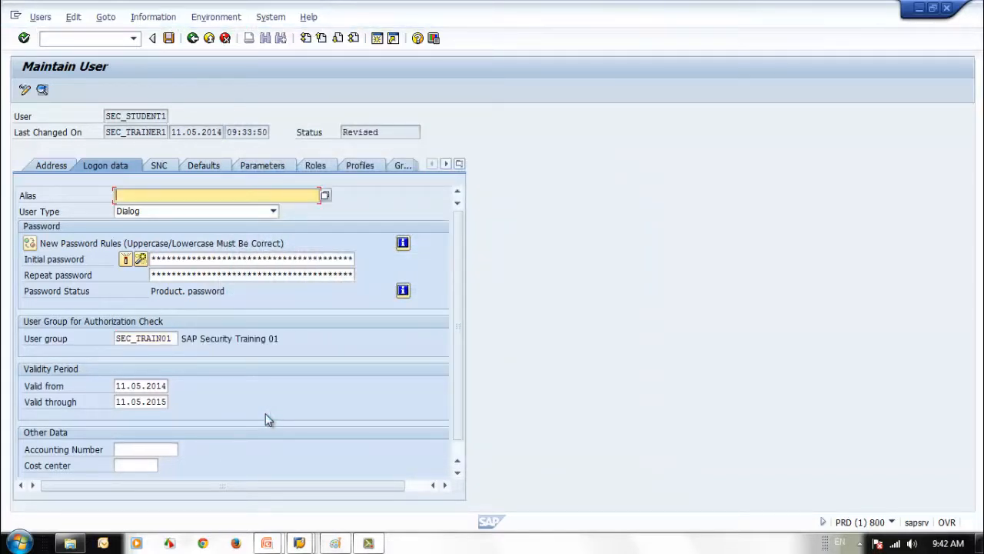
pyautogui.click(168, 38)
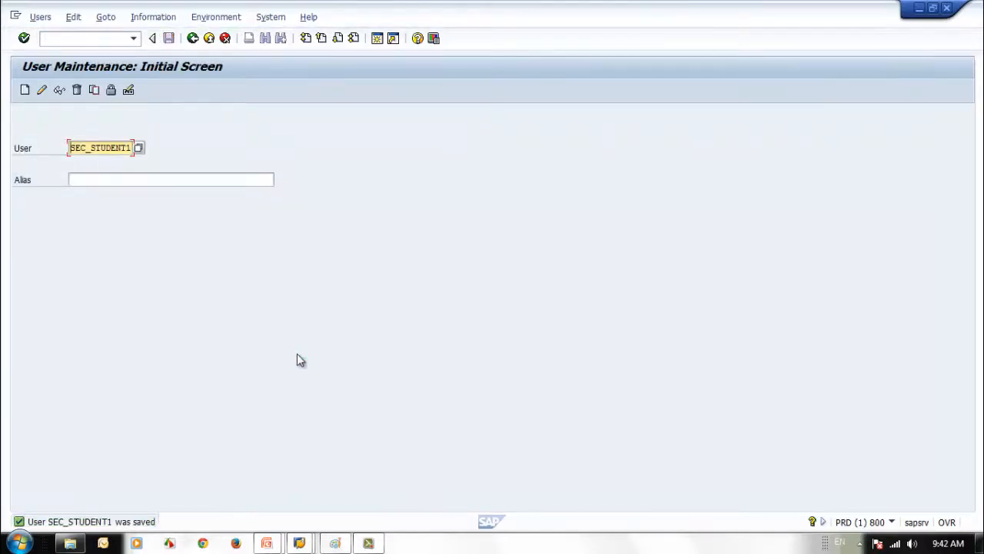
# From the Information menu, open Change Documents for Users for SEC_STUDENT1
pyautogui.click(152, 18)
pyautogui.click(191, 162)
pyautogui.click(156, 22)
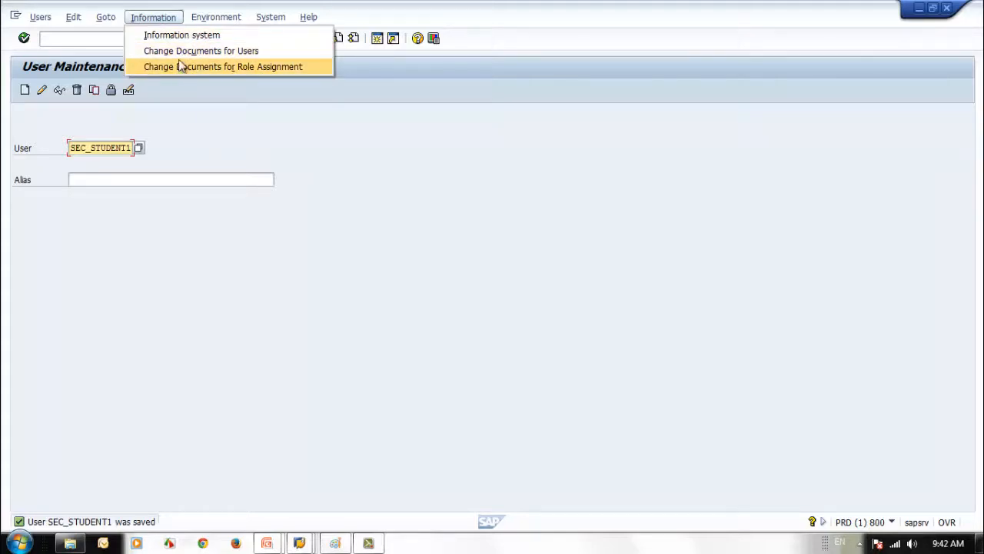
pyautogui.click(177, 51)
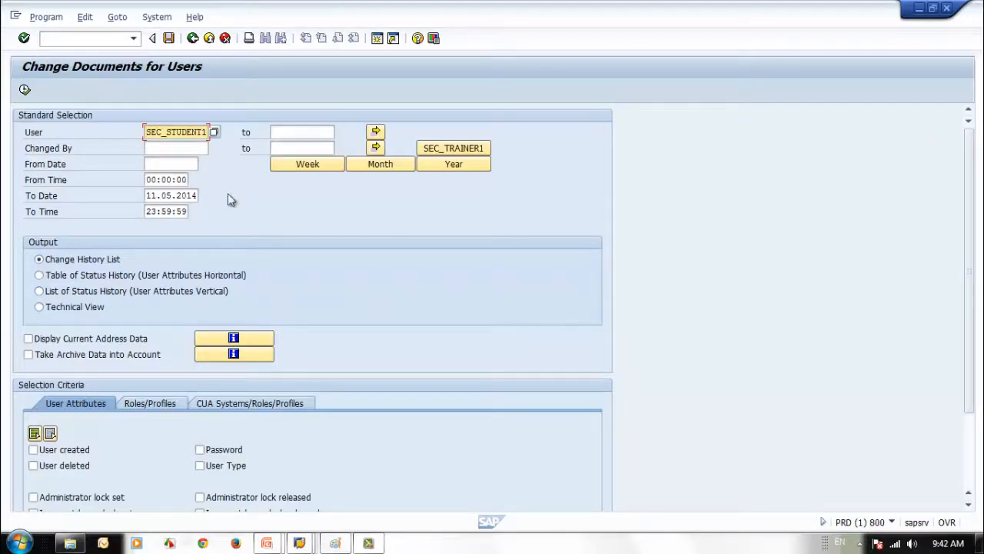
# Review the report's criteria: user name, changed-by, from-date, plus the Roles/Profiles and CUA systems tabs
pyautogui.moveTo(146, 132); pyautogui.dragTo(222, 139)
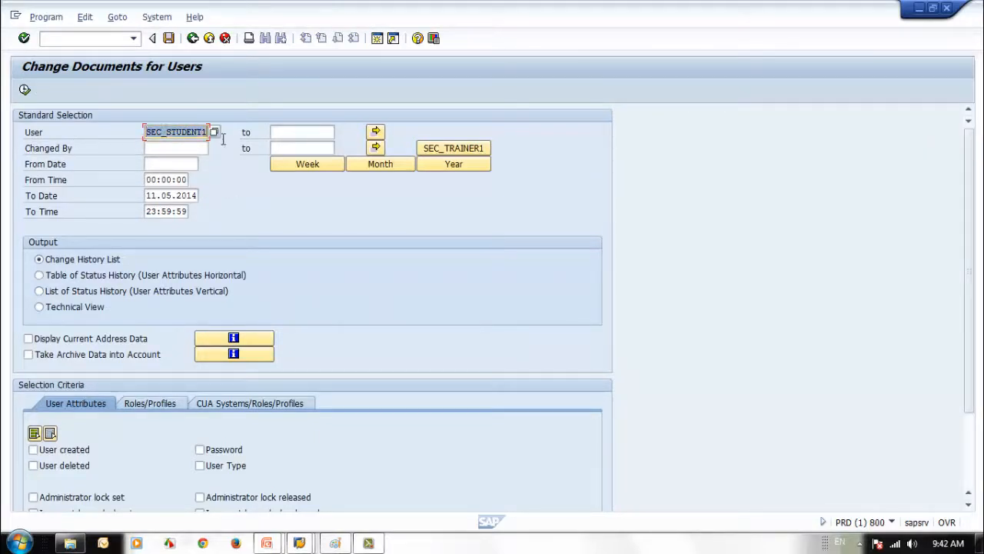
pyautogui.click(148, 147)
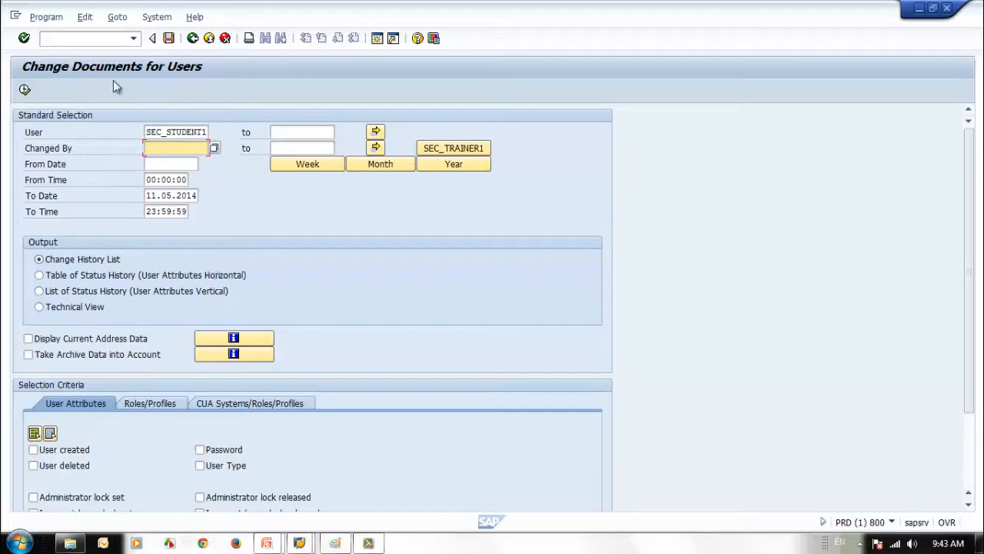
pyautogui.click(175, 164)
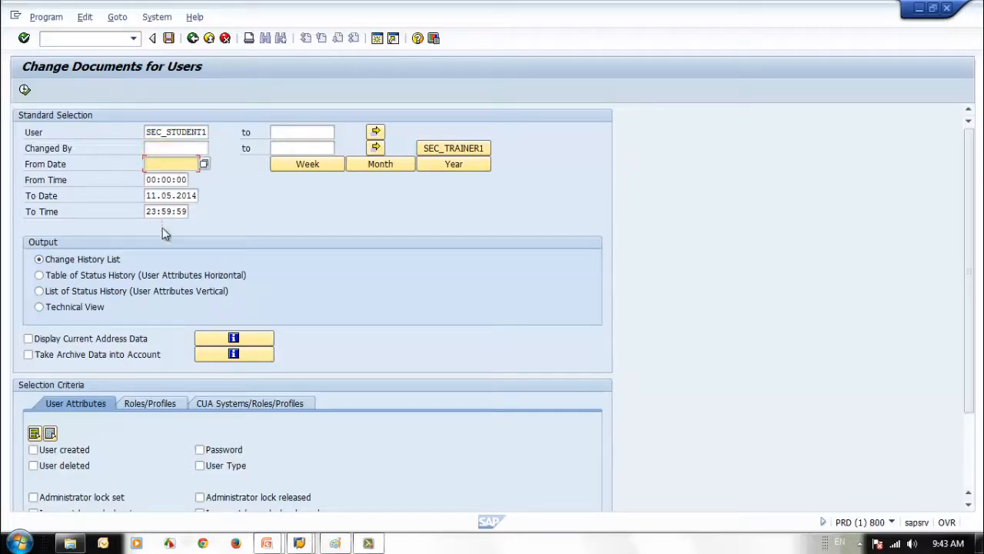
pyautogui.scroll(-1, 198, 293)
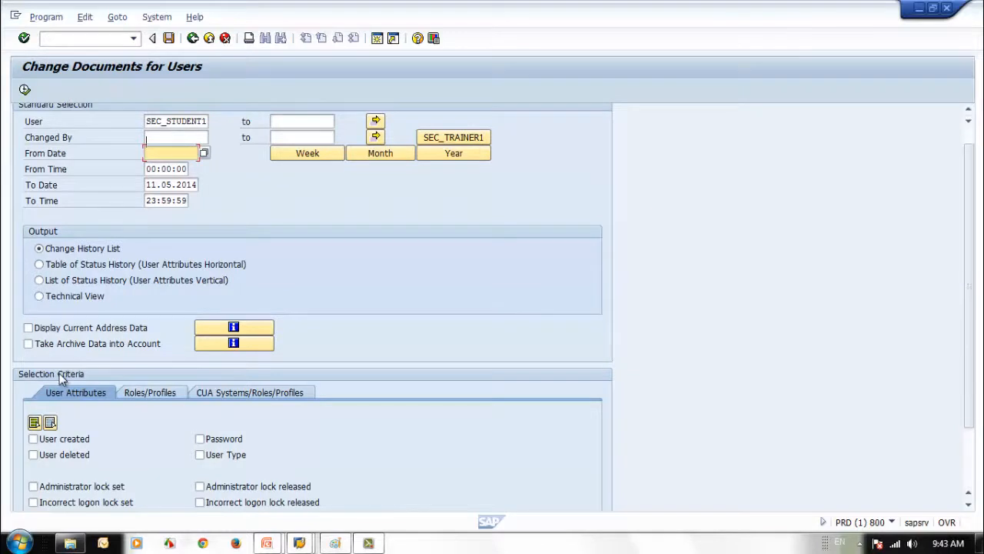
pyautogui.scroll(-3, 58, 377)
pyautogui.scroll(-5, 48, 375)
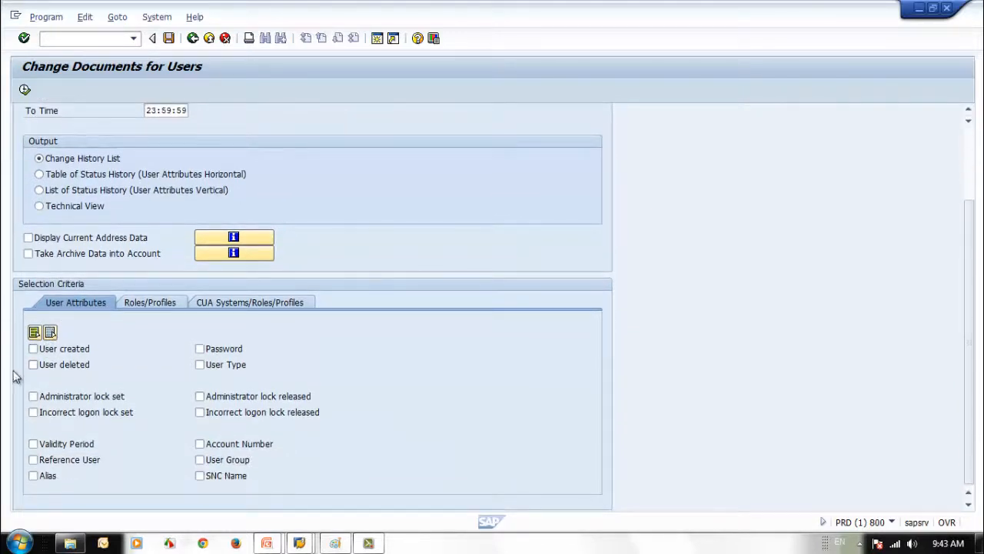
pyautogui.click(150, 303)
pyautogui.click(87, 309)
pyautogui.click(249, 307)
pyautogui.click(92, 309)
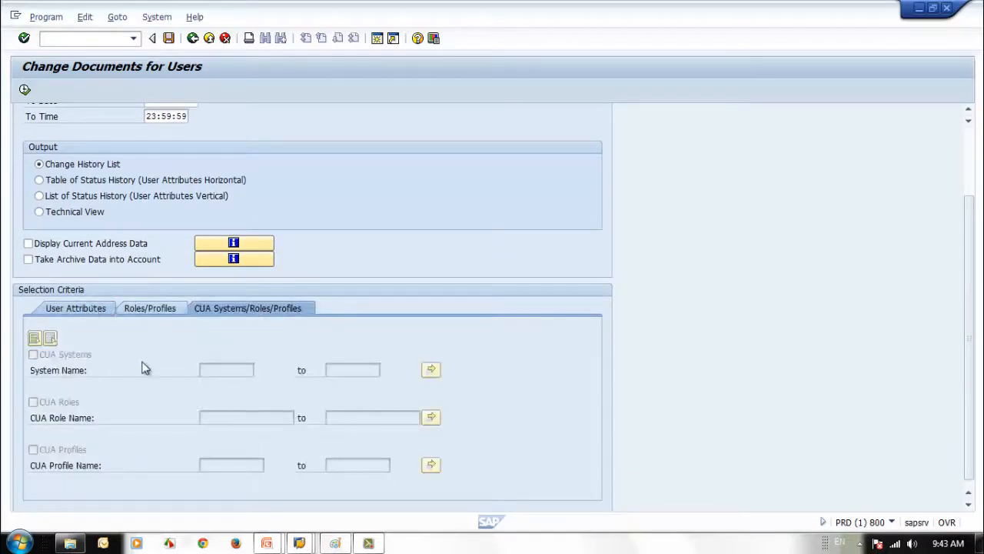
pyautogui.scroll(3, 136, 358)
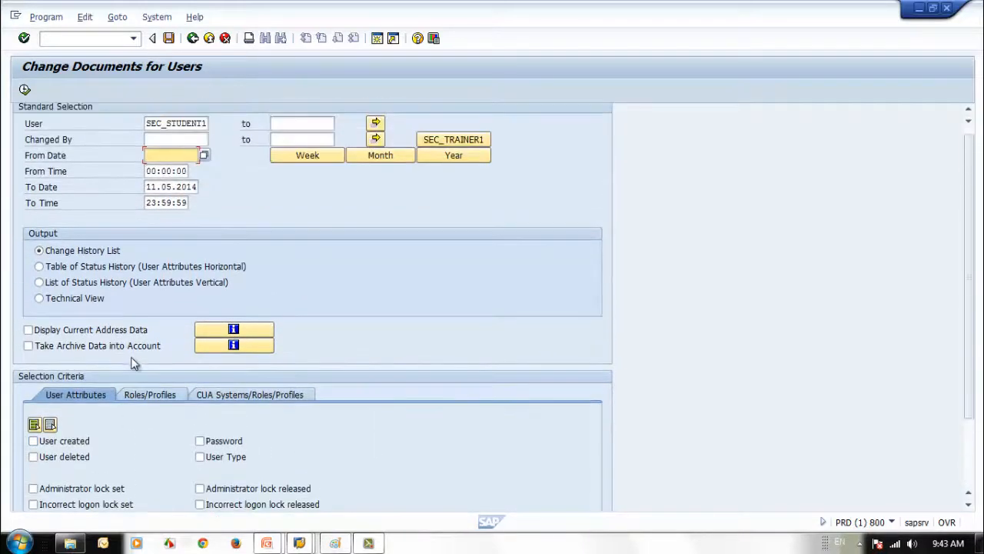
pyautogui.scroll(-3, 132, 361)
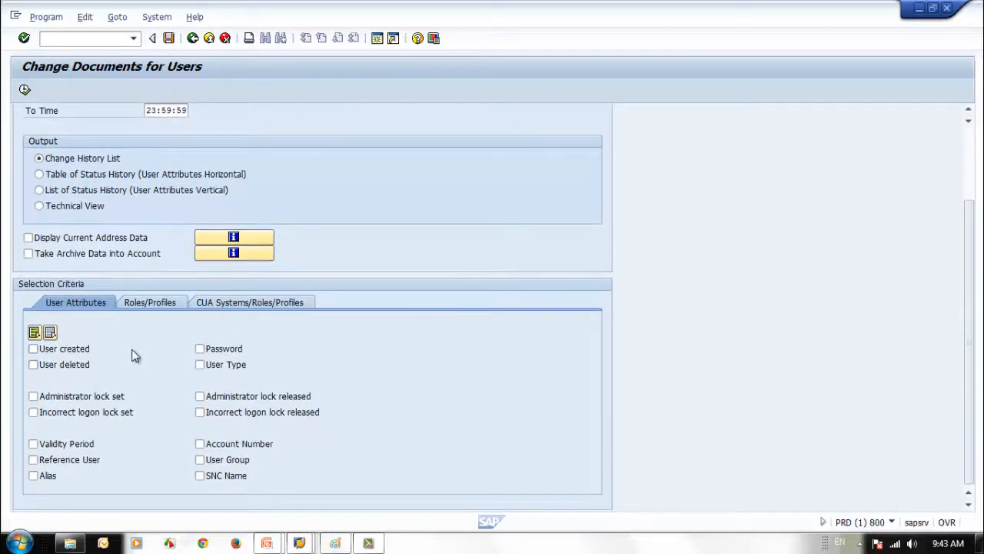
# Run the report for User created only, checking the creator, creation date and time
pyautogui.click(33, 350)
pyautogui.scroll(5, 388, 246)
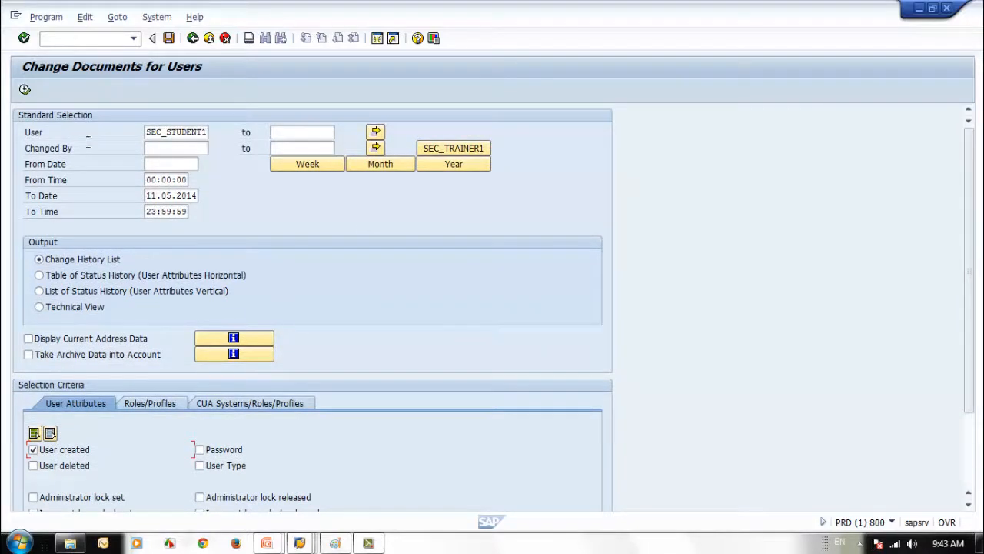
pyautogui.scroll(-2, 258, 278)
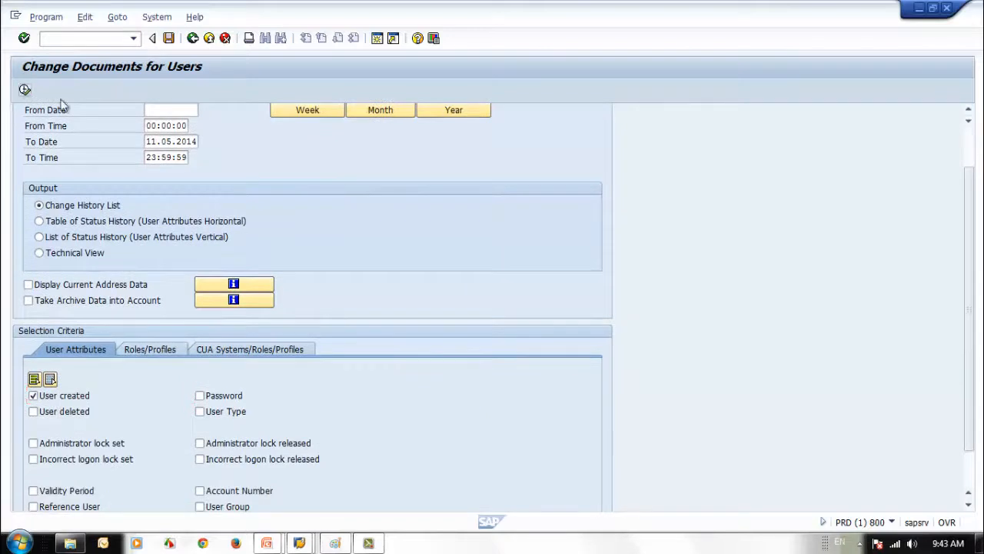
pyautogui.click(25, 89)
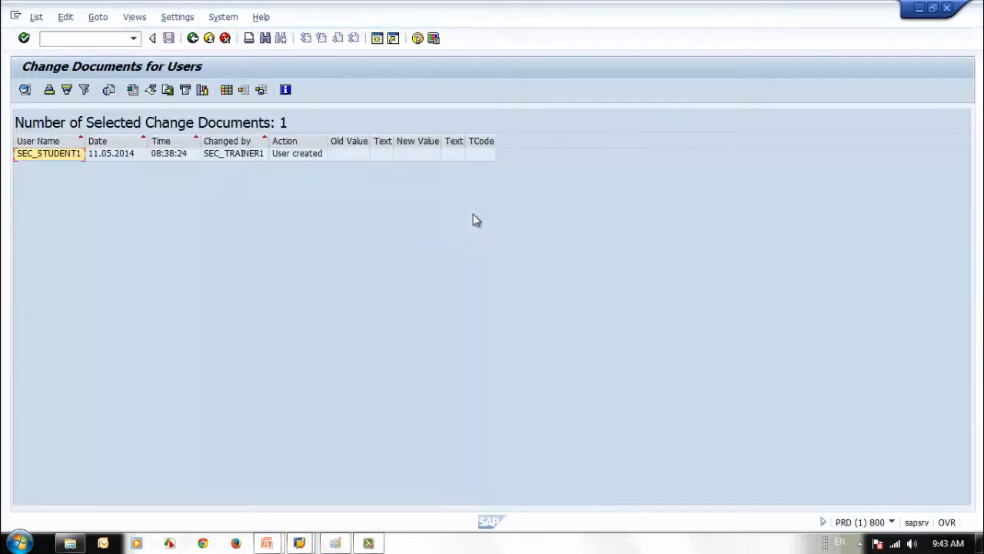
pyautogui.click(231, 156)
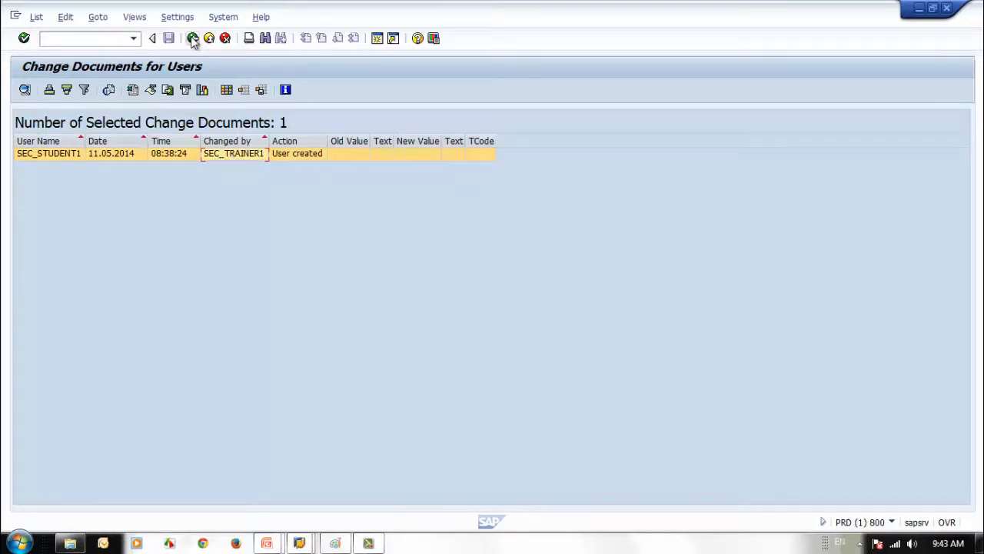
pyautogui.click(99, 154)
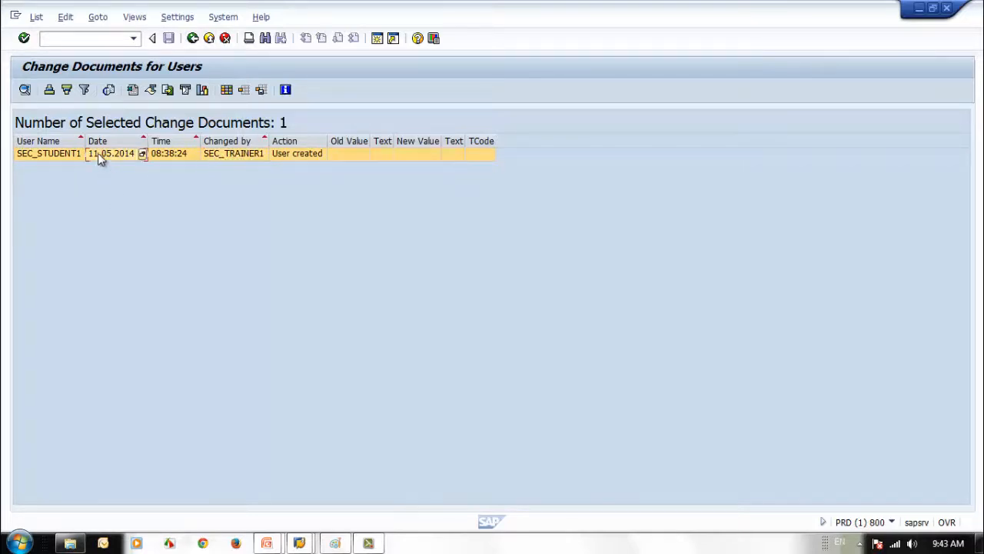
pyautogui.click(172, 154)
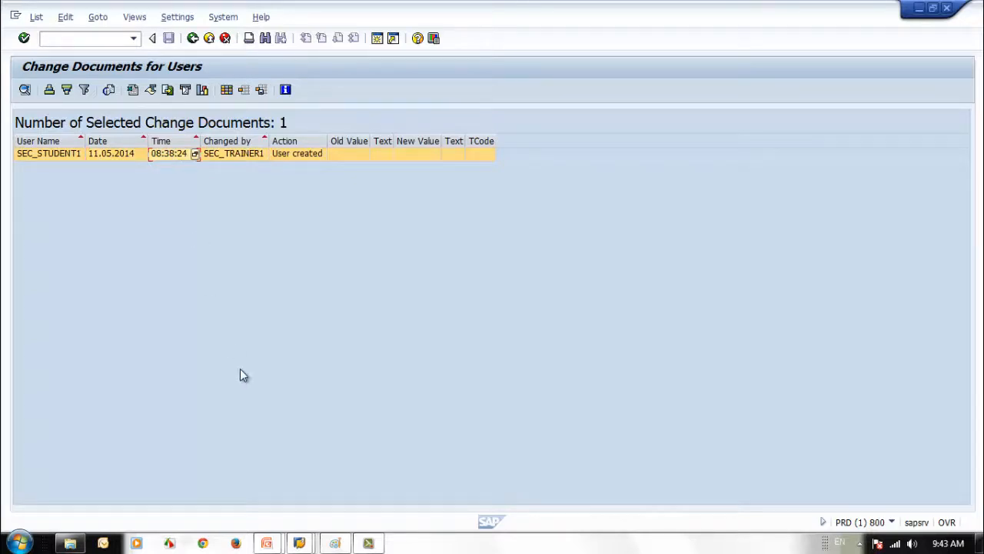
pyautogui.click(192, 37)
pyautogui.scroll(-5, 348, 498)
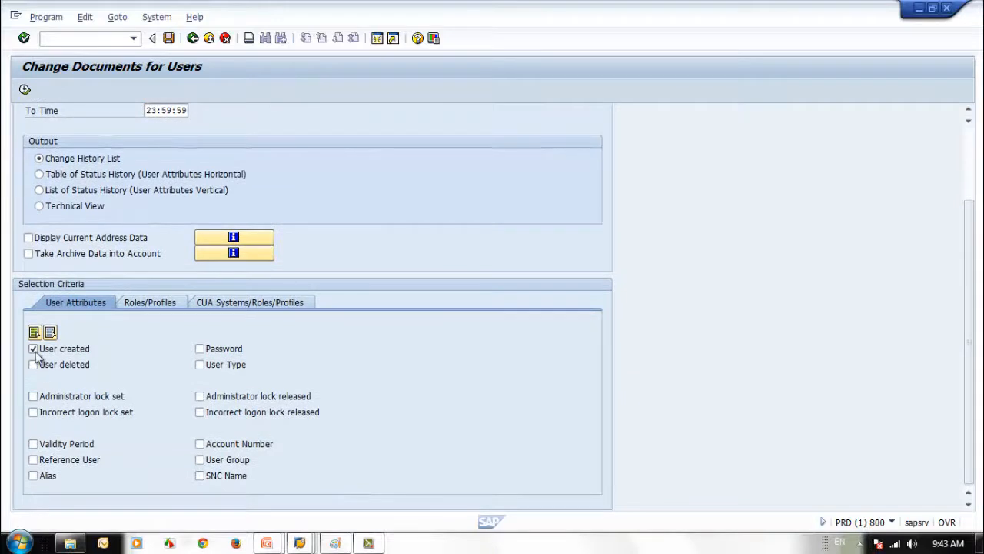
# Replace the User created criterion with Password and run the report
pyautogui.click(33, 349)
pyautogui.click(199, 349)
pyautogui.scroll(2, 445, 380)
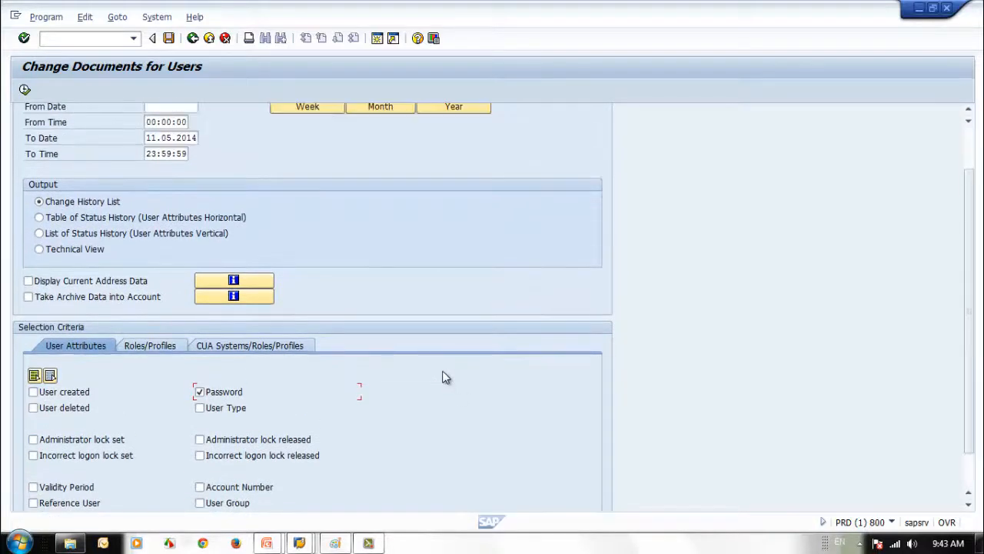
pyautogui.scroll(2, 444, 380)
pyautogui.click(25, 89)
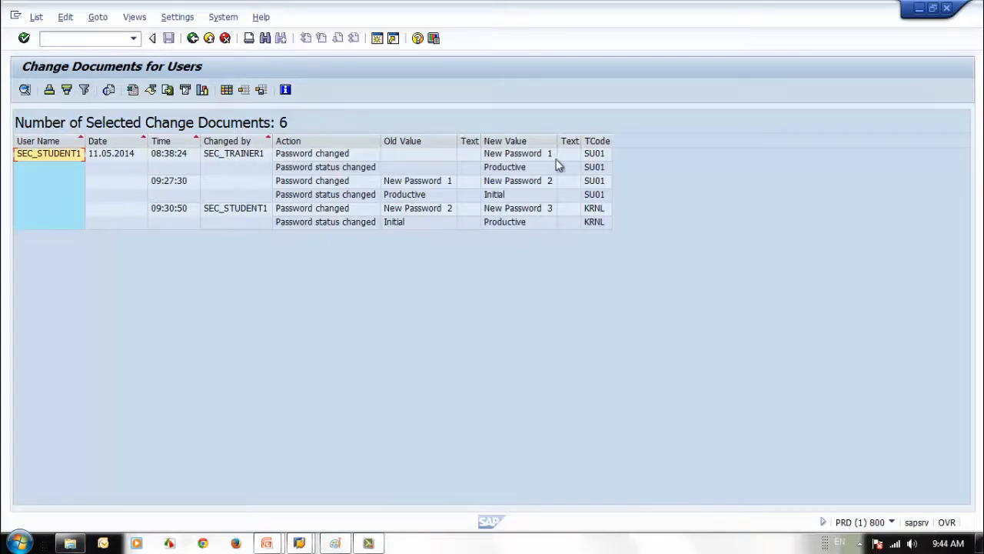
# Inspect the 09:27:30 and 09:30:50 password changes and a status change's old and new values
pyautogui.click(180, 183)
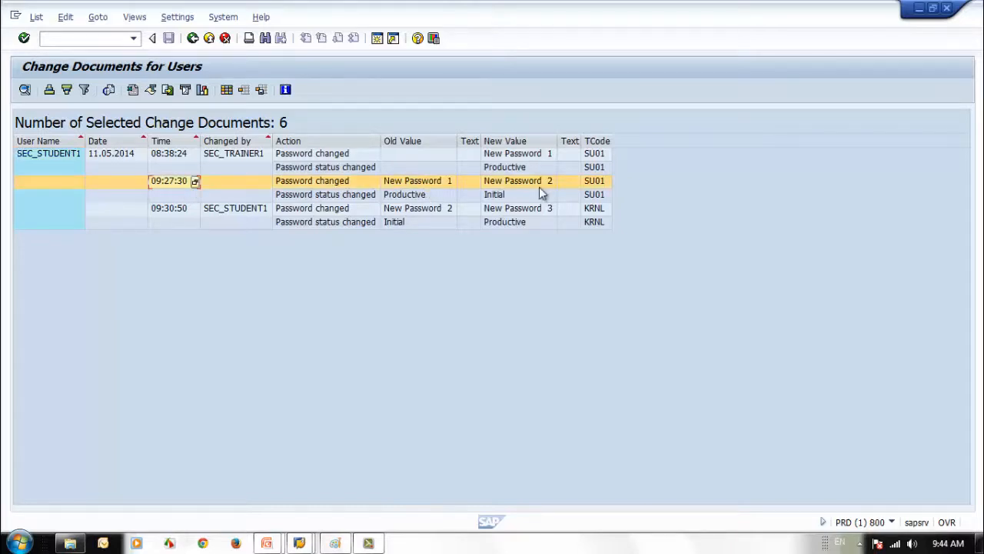
pyautogui.click(170, 209)
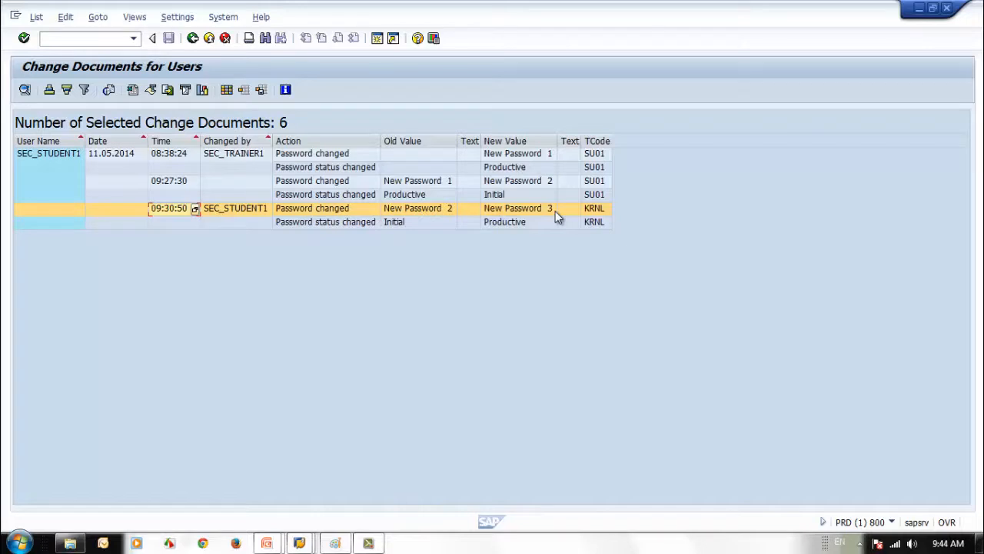
pyautogui.click(512, 167)
pyautogui.click(413, 223)
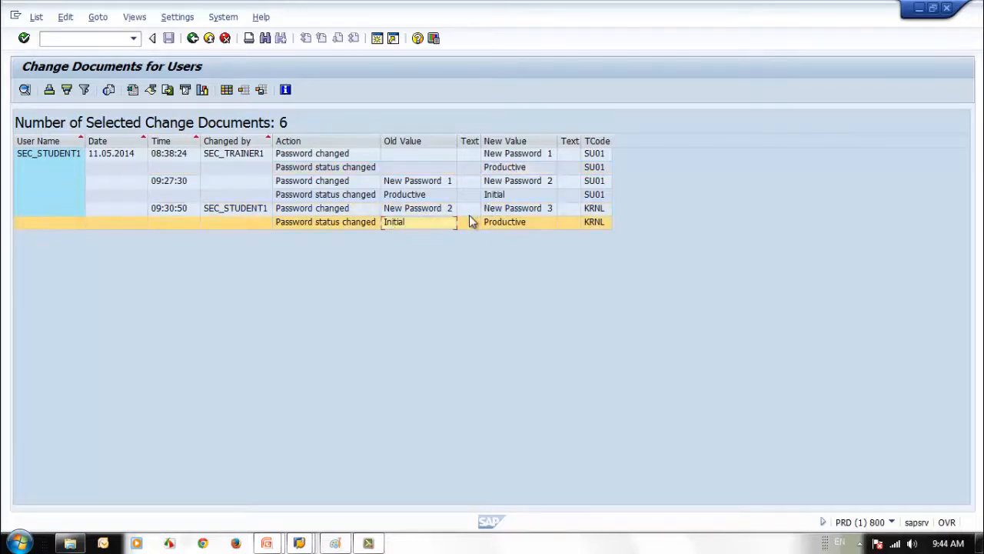
pyautogui.click(526, 224)
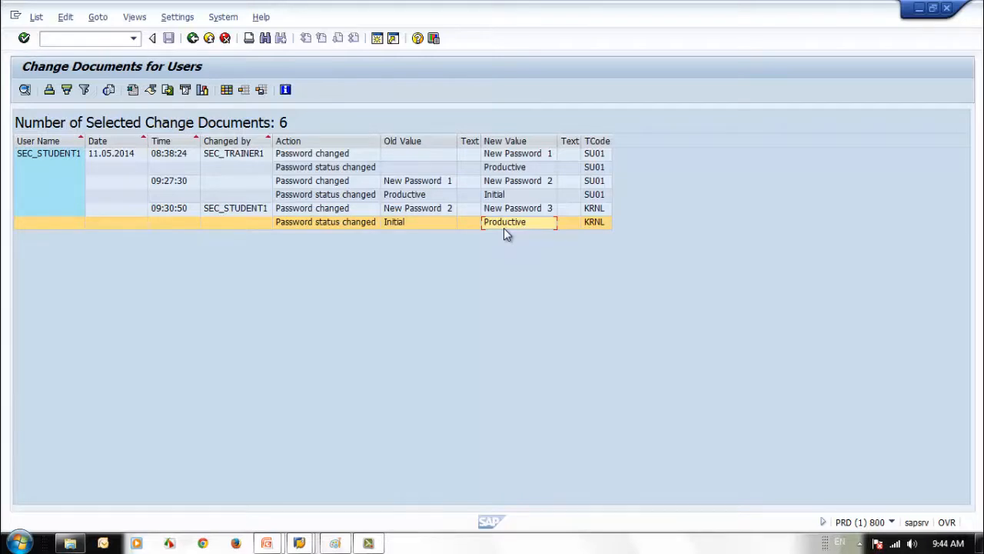
# Step down and back up through the password change records
pyautogui.click(595, 156)
pyautogui.click(596, 183)
pyautogui.click(597, 195)
pyautogui.click(598, 209)
pyautogui.click(601, 222)
pyautogui.click(597, 194)
pyautogui.click(597, 182)
pyautogui.click(593, 167)
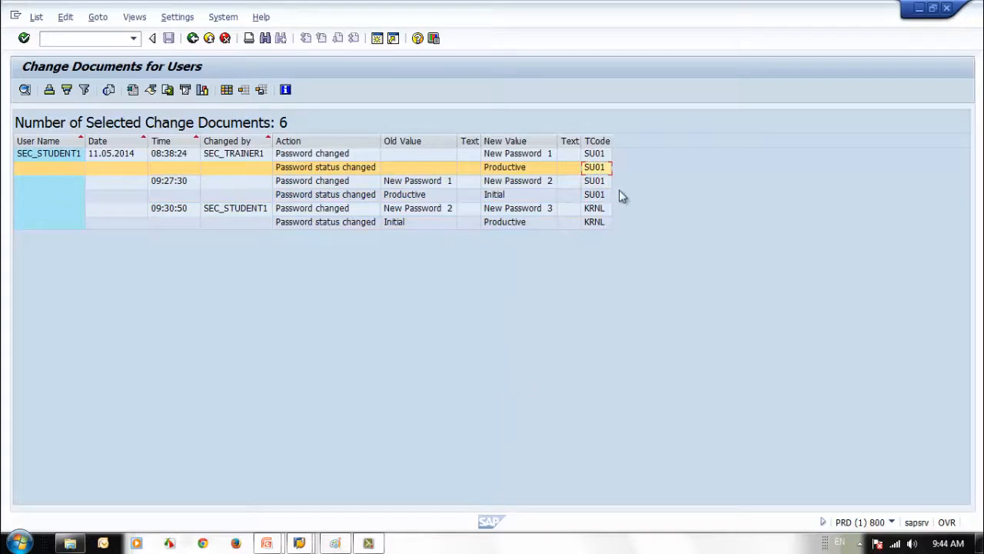
# Compare the KRNL password change entries and the last status change entry
pyautogui.click(596, 208)
pyautogui.click(594, 222)
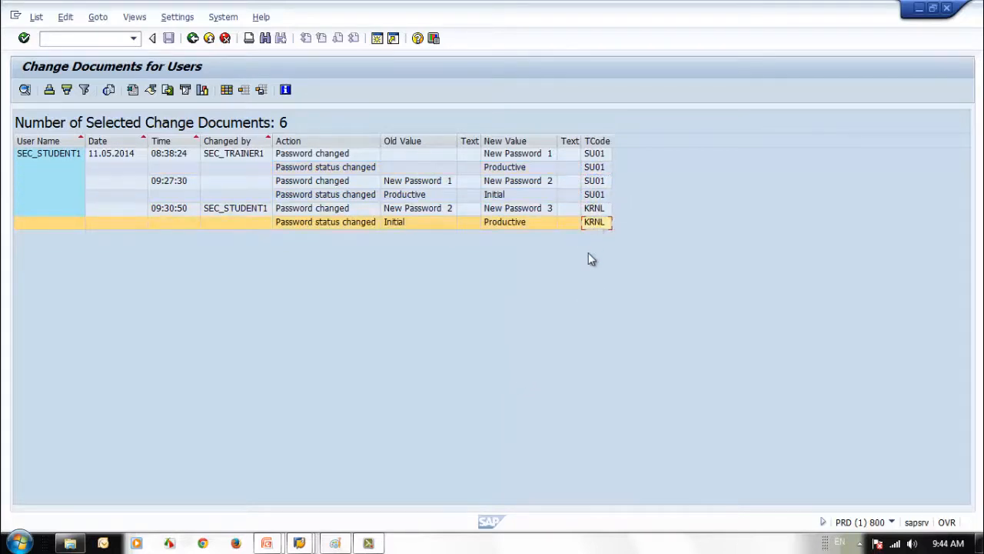
pyautogui.click(595, 209)
pyautogui.click(595, 223)
pyautogui.click(595, 212)
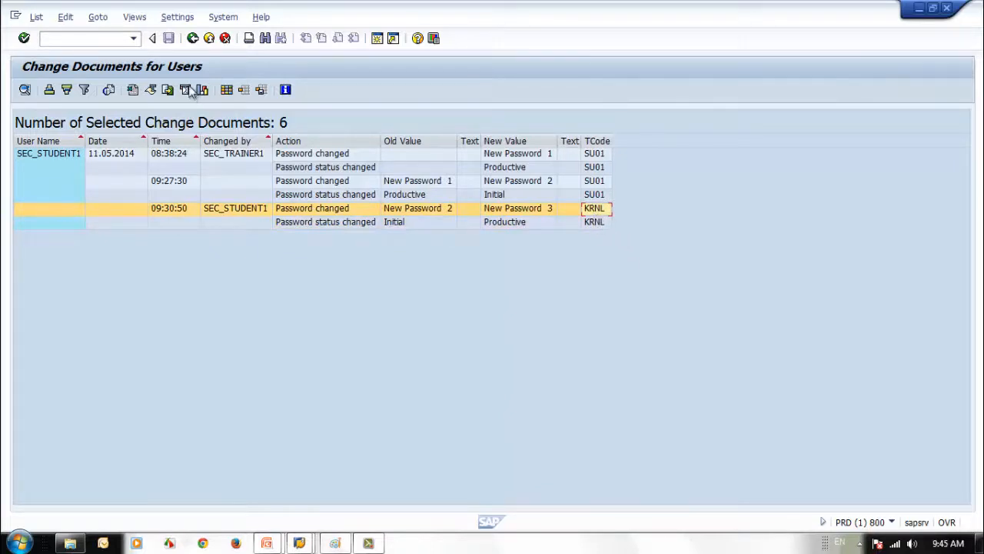
pyautogui.click(191, 39)
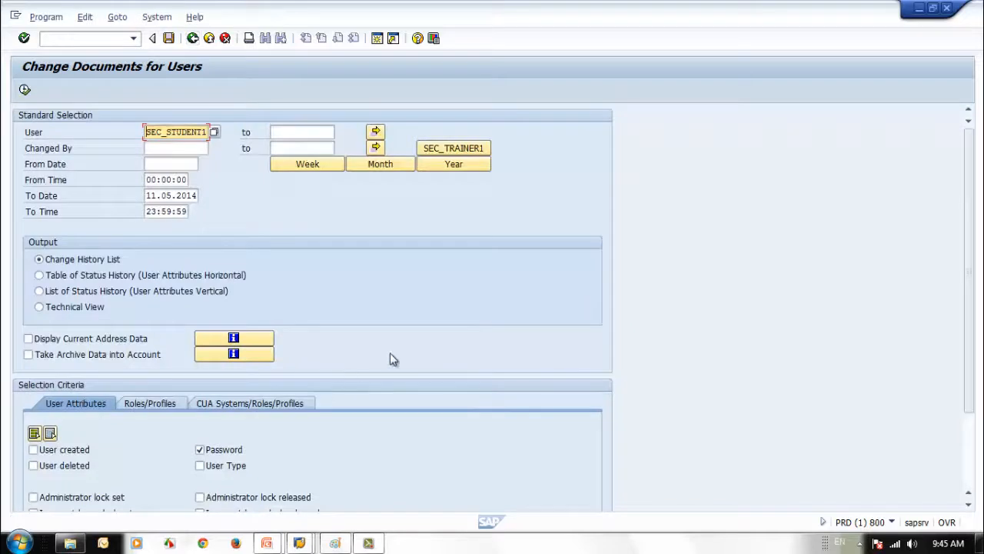
# Swap the Password criterion for User Group and run the report
pyautogui.scroll(-2, 388, 359)
pyautogui.scroll(-1, 393, 359)
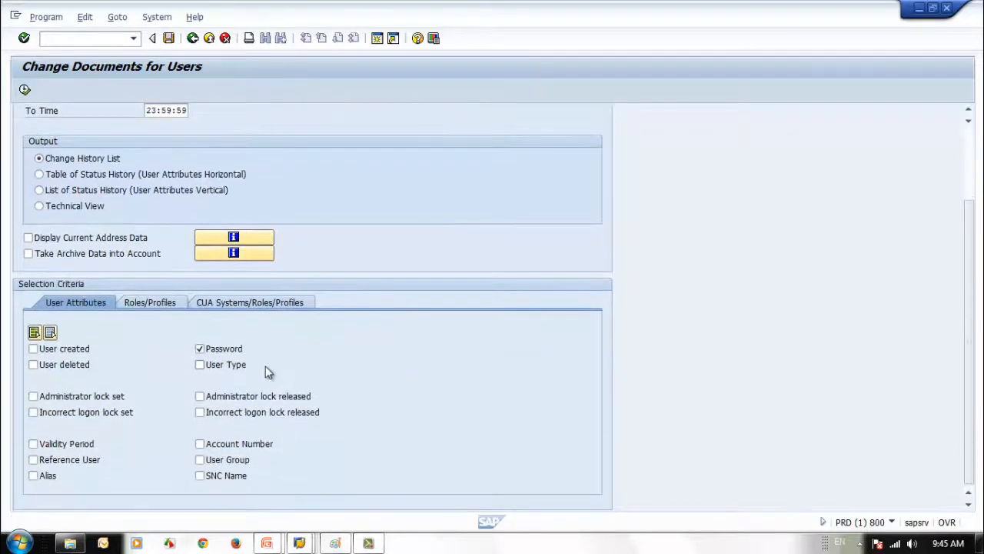
pyautogui.click(199, 349)
pyautogui.click(199, 460)
pyautogui.click(24, 89)
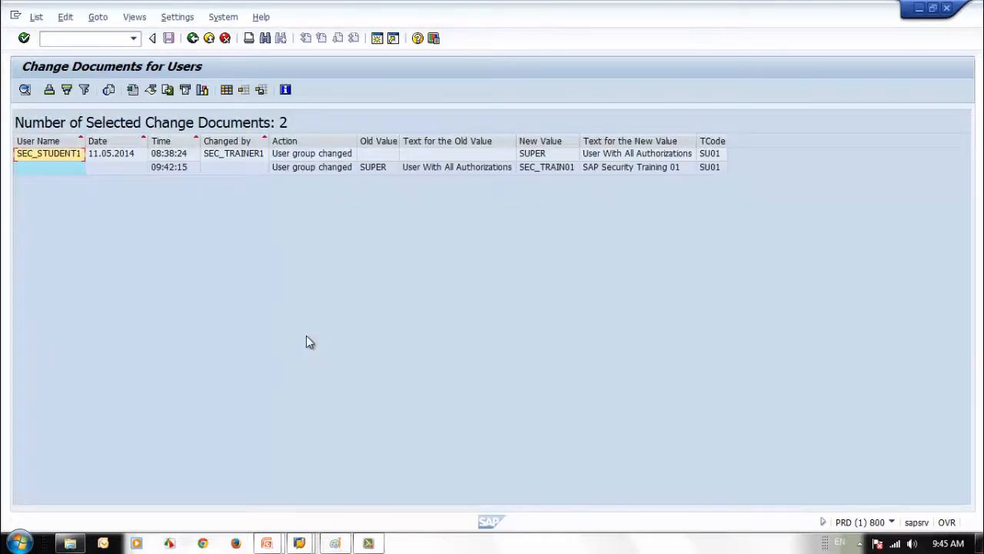
# Check the two group changes, first to SUPER, then to SEC_TRAIN01
pyautogui.click(231, 155)
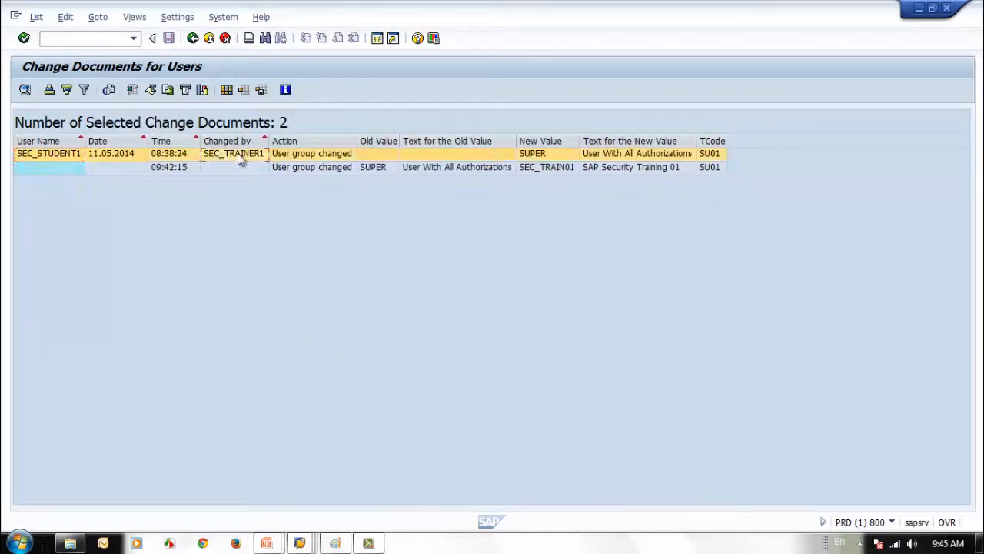
pyautogui.click(542, 156)
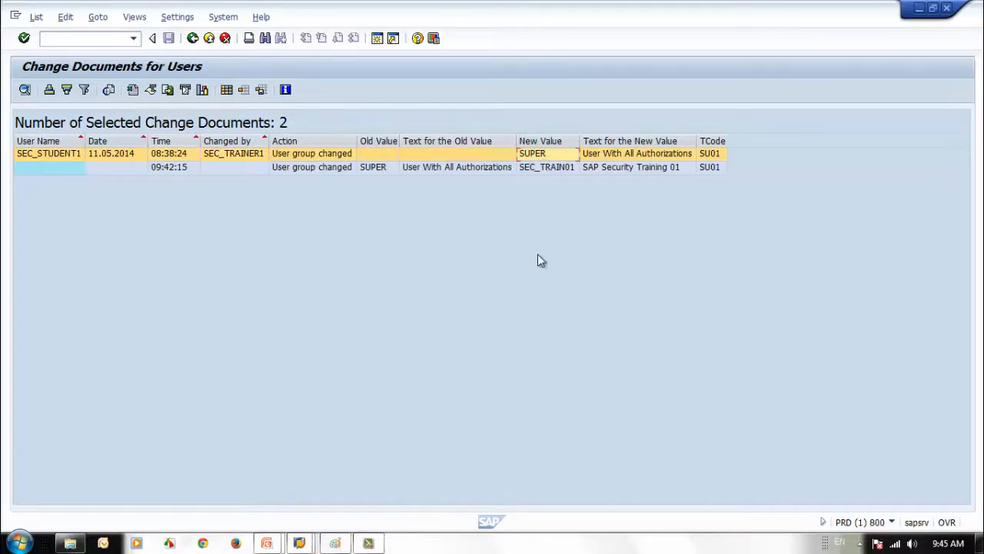
pyautogui.click(369, 169)
pyautogui.click(561, 169)
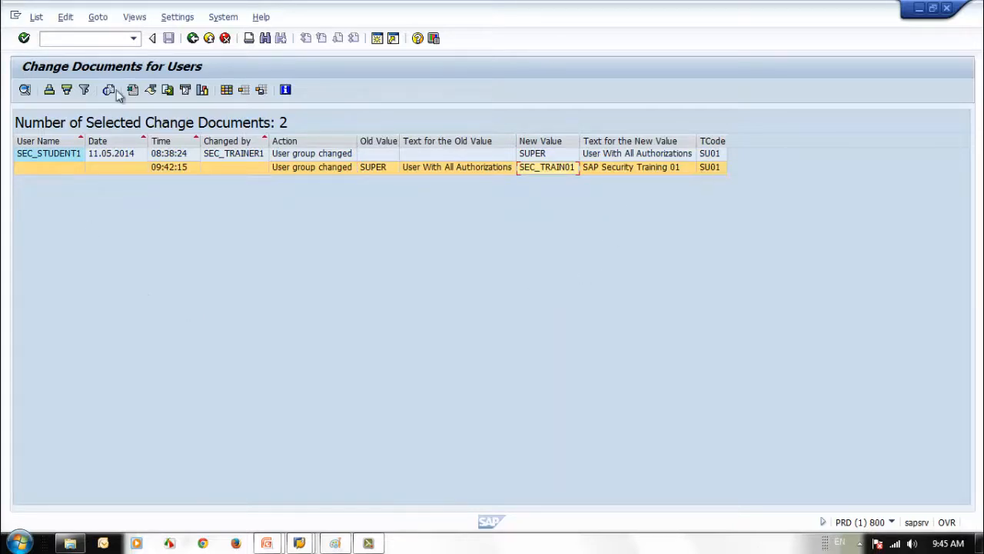
pyautogui.click(190, 41)
# Select every user attribute criterion and run the report, listing 15 changes for SEC_STUDENT1
pyautogui.scroll(-3, 319, 369)
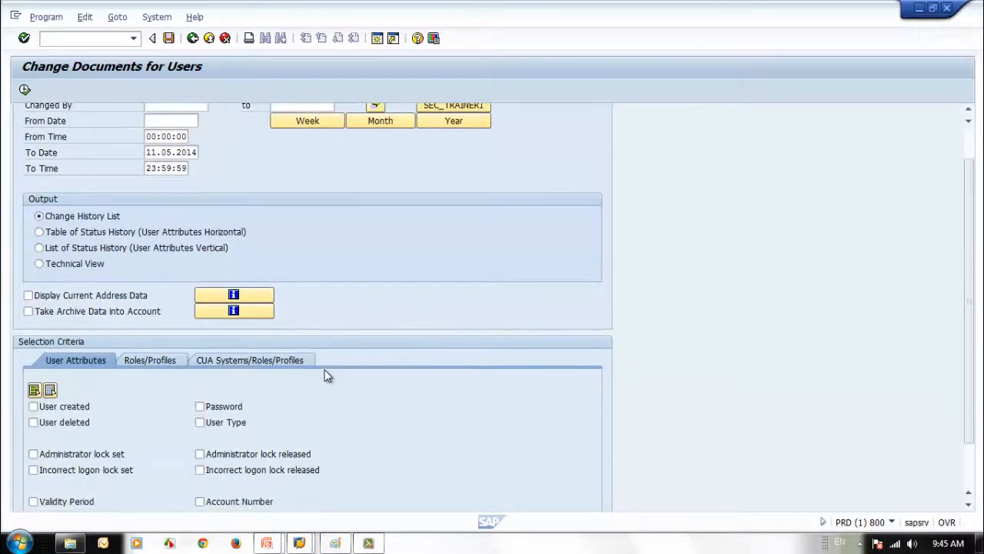
pyautogui.scroll(-1, 325, 372)
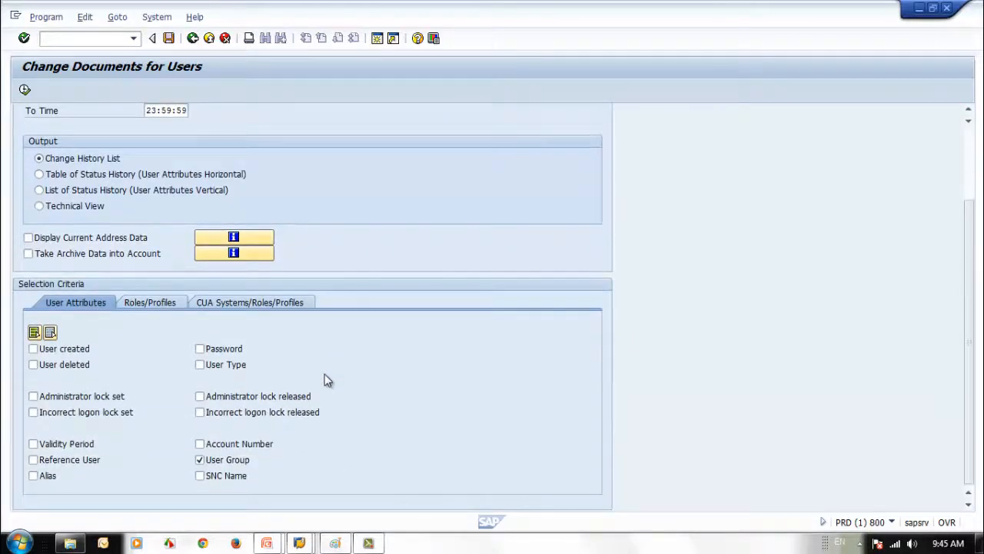
pyautogui.click(34, 332)
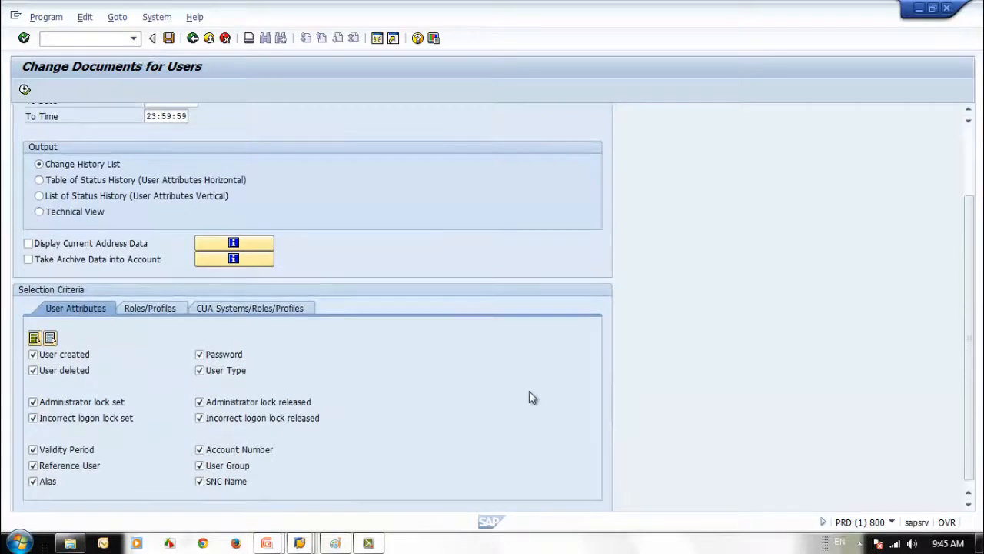
pyautogui.scroll(3, 523, 400)
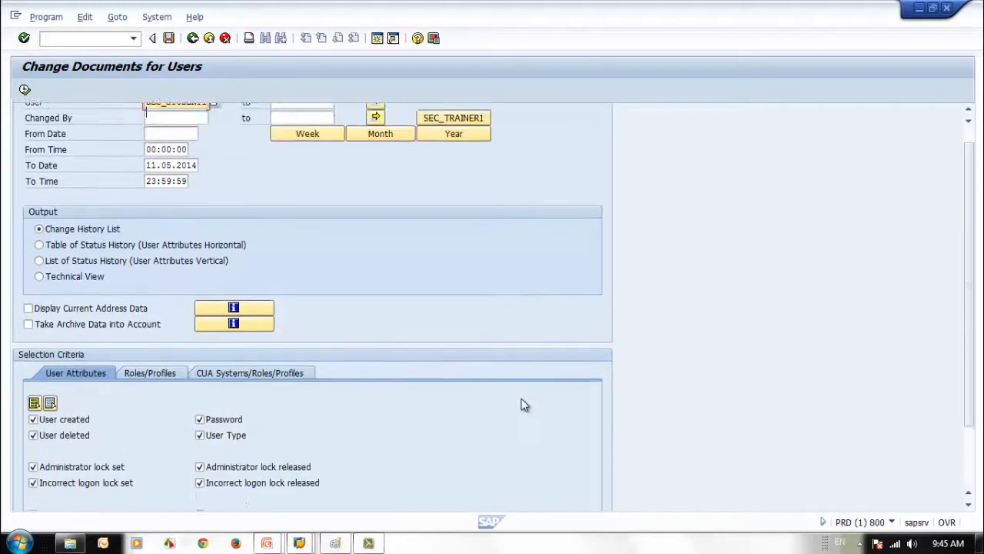
pyautogui.click(24, 89)
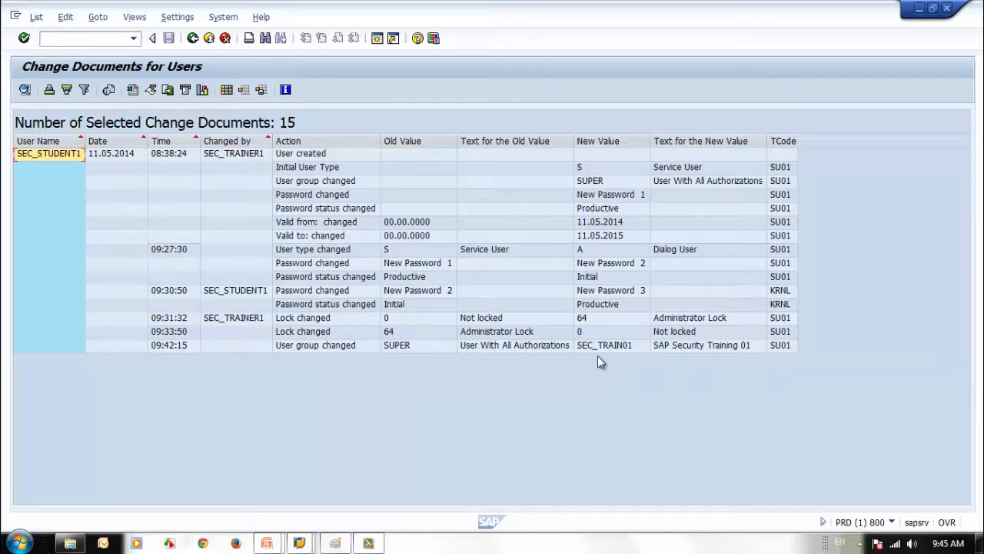
pyautogui.click(192, 38)
# Deselect all attributes, tick the four lock set/released boxes, and list the lock and unlock
pyautogui.scroll(-3, 377, 265)
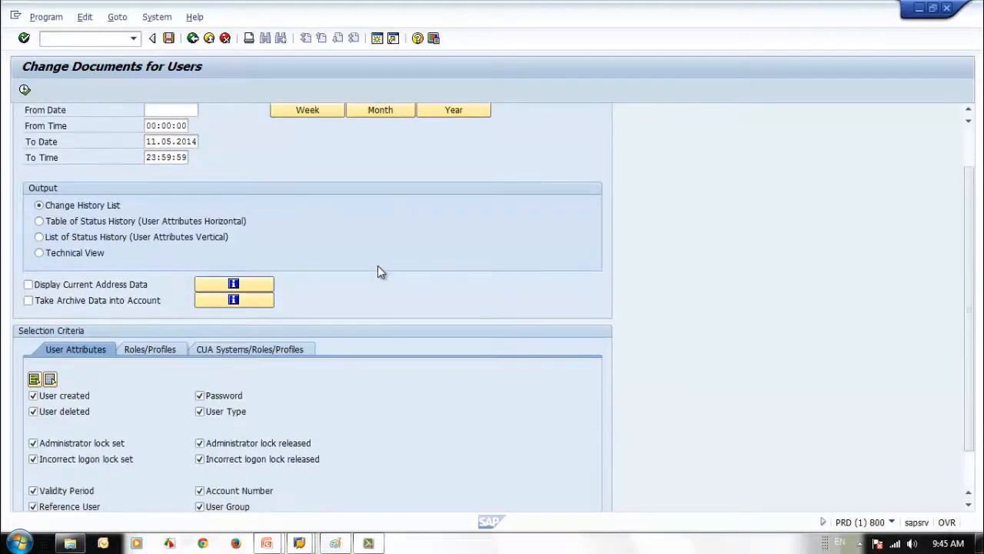
pyautogui.click(34, 335)
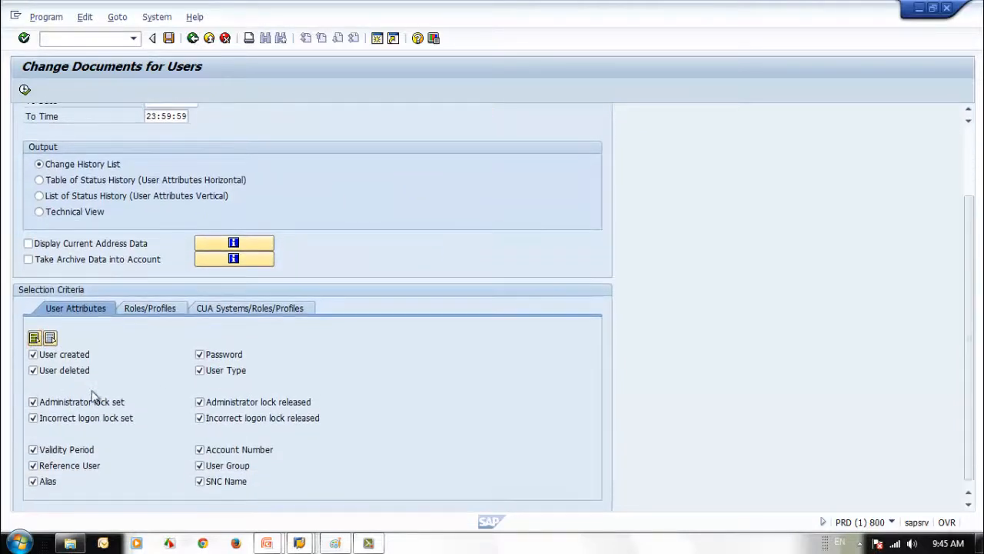
pyautogui.click(51, 338)
pyautogui.click(200, 401)
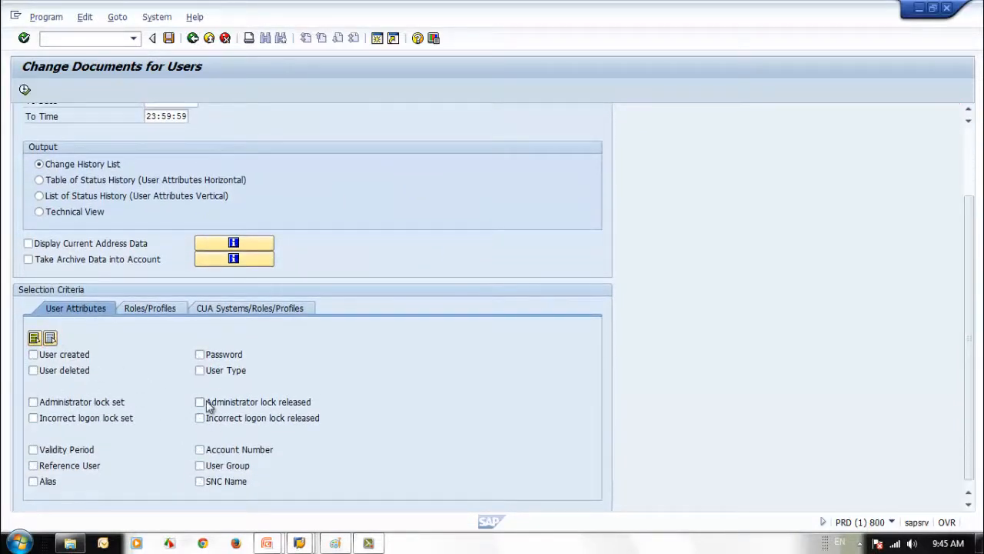
pyautogui.click(200, 418)
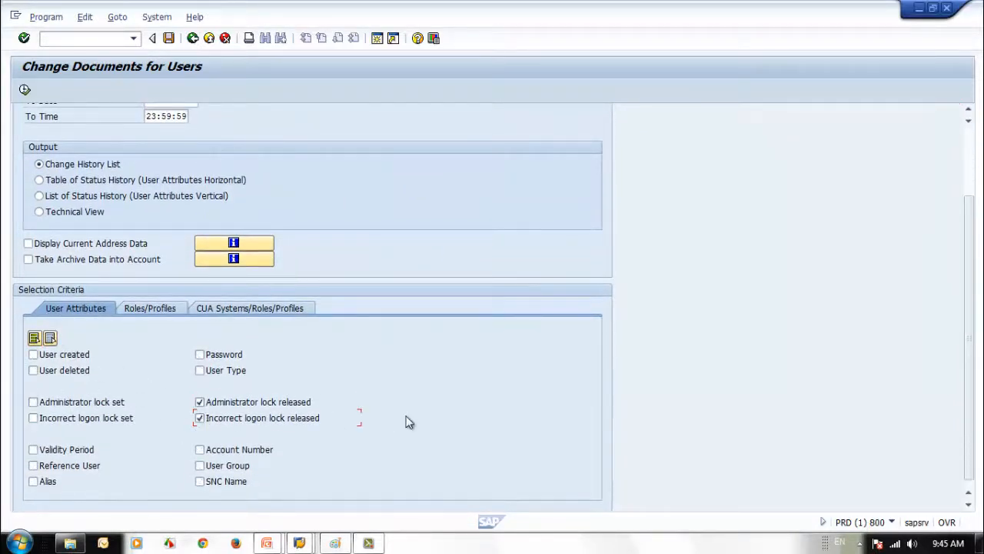
pyautogui.click(25, 91)
pyautogui.click(33, 401)
pyautogui.click(33, 417)
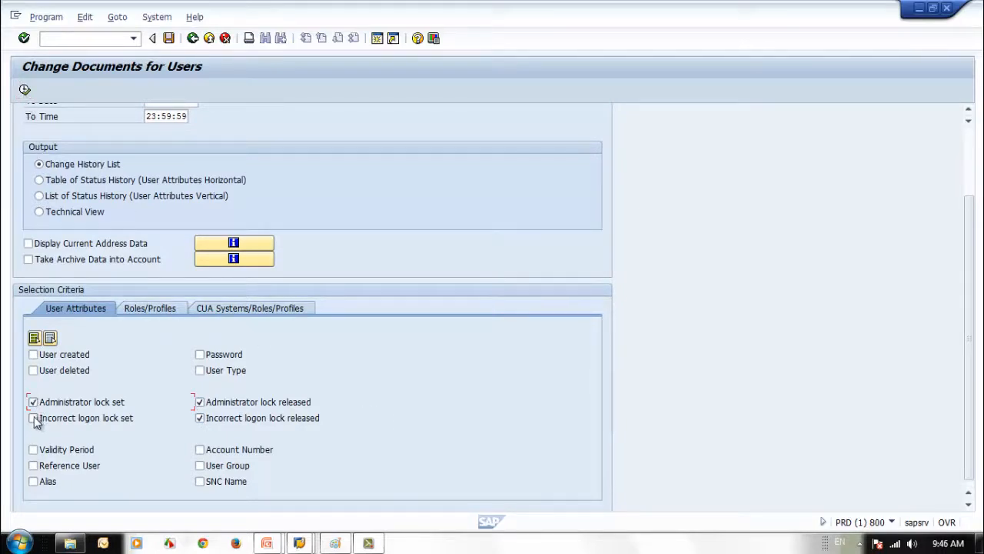
pyautogui.click(25, 90)
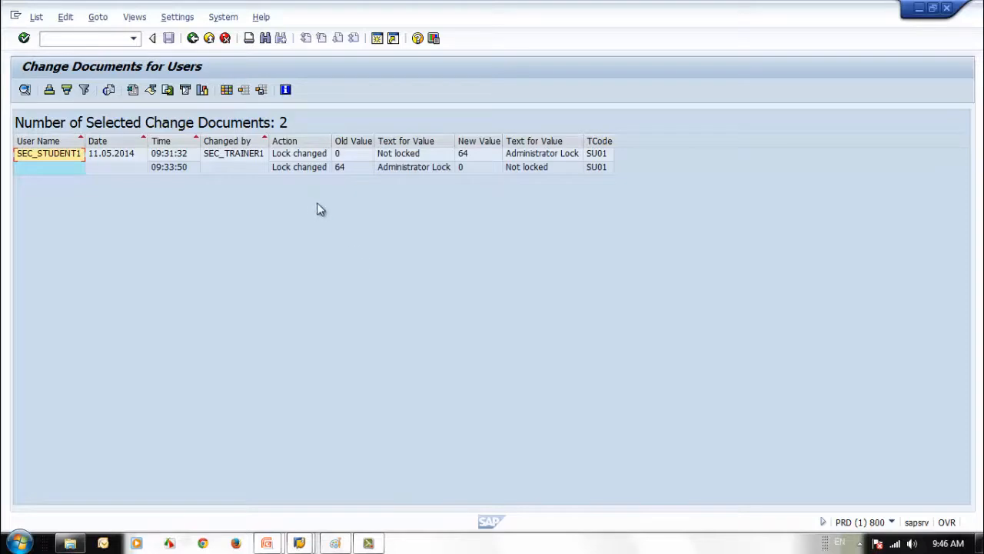
pyautogui.click(192, 37)
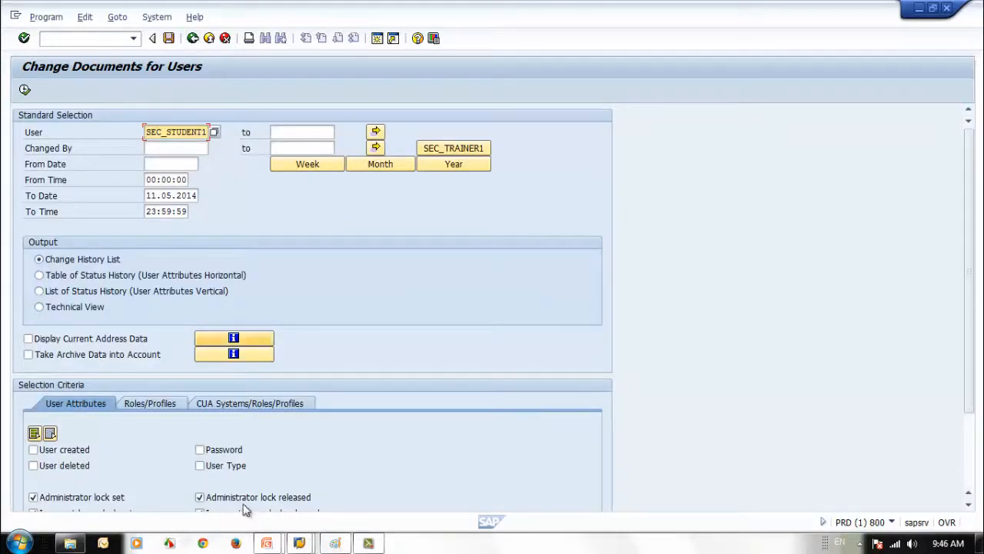
# Untick the four administrator and incorrect-logon lock set/released checkboxes
pyautogui.scroll(-1, 223, 466)
pyautogui.click(202, 456)
pyautogui.click(199, 470)
pyautogui.click(199, 454)
pyautogui.click(33, 454)
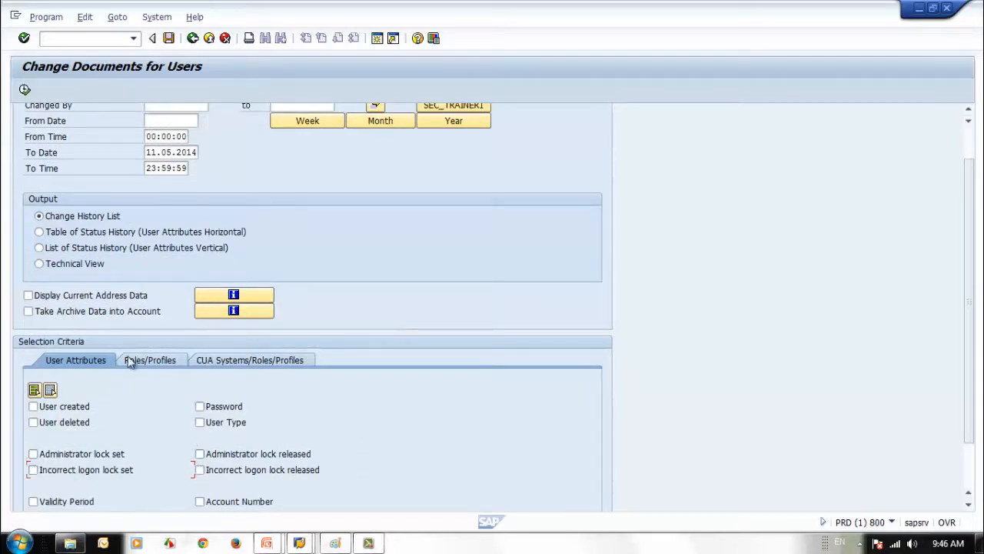
# On the Roles/Profiles tab tick Roles and run, listing five ZSEC role additions
pyautogui.click(134, 357)
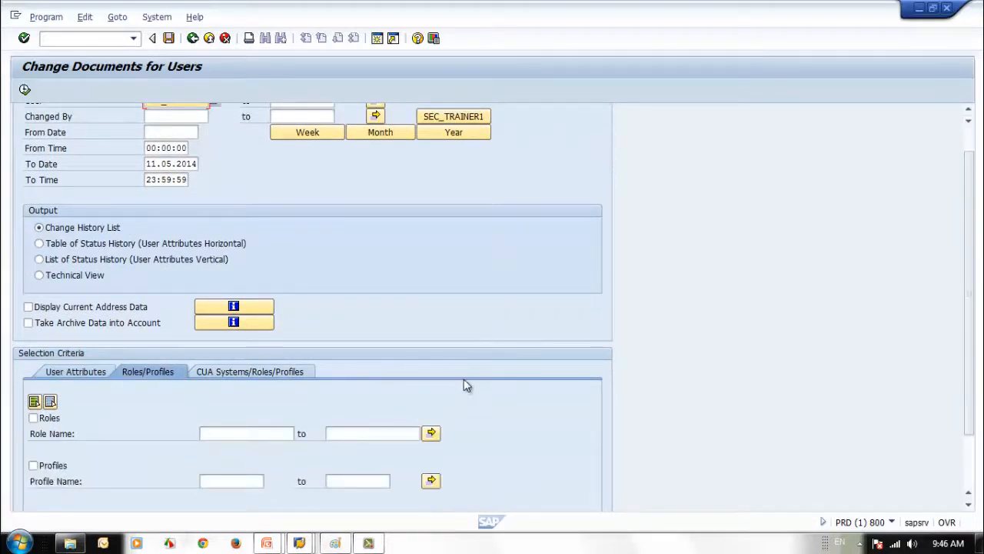
pyautogui.scroll(-1, 465, 385)
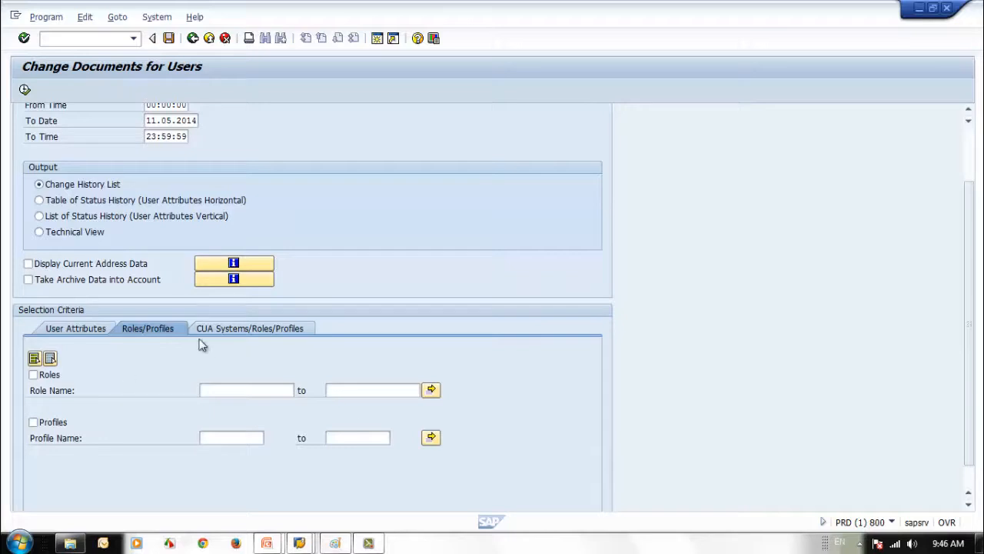
pyautogui.click(33, 375)
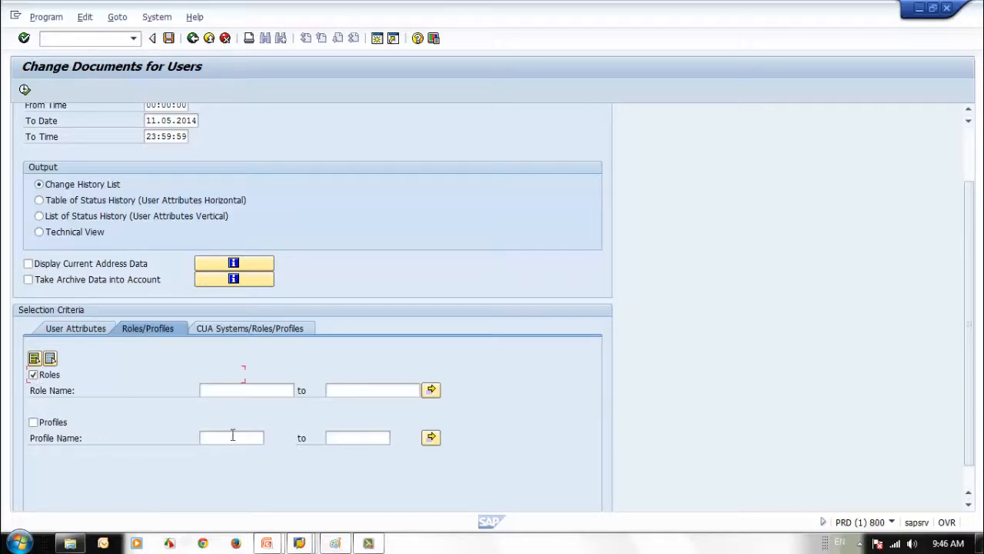
pyautogui.click(25, 89)
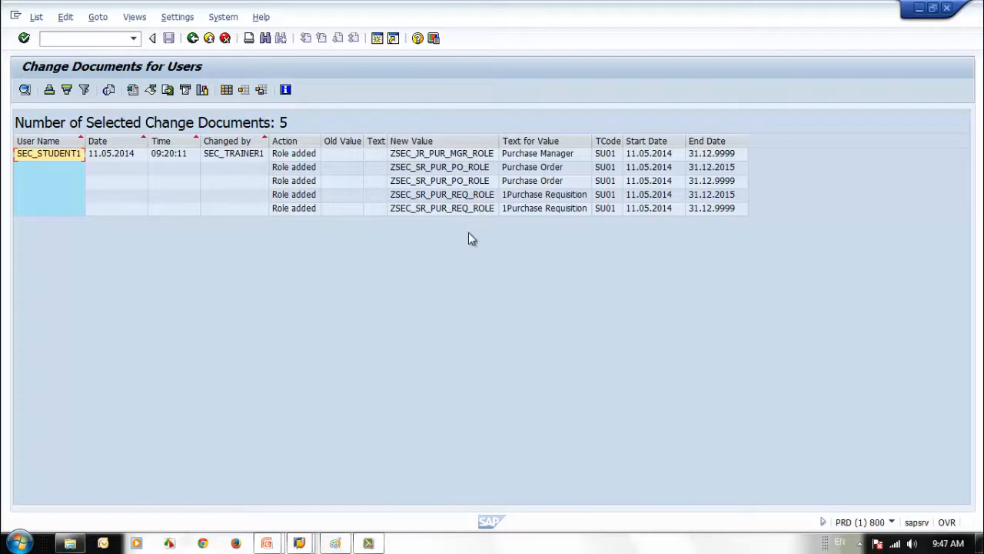
pyautogui.click(192, 38)
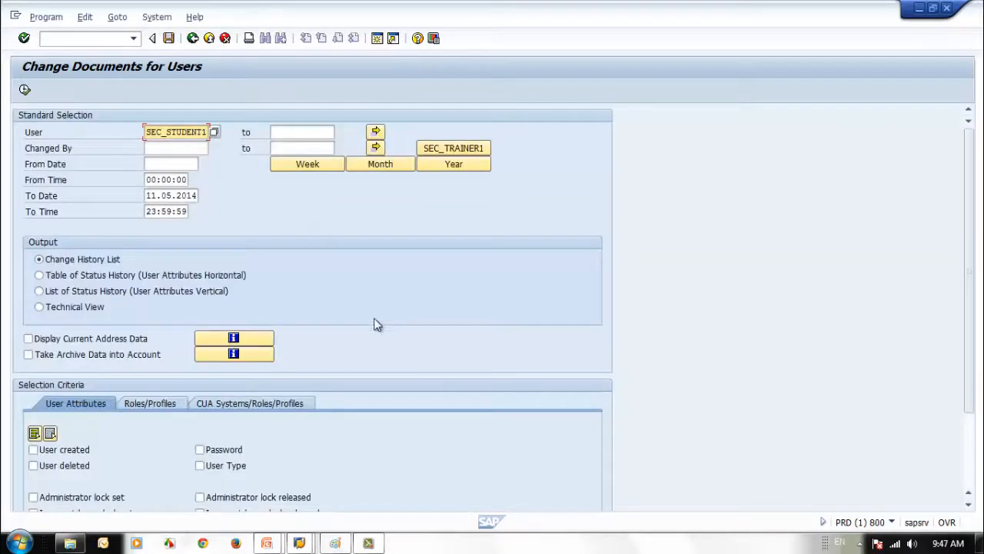
# Tick Profiles alongside Roles and run, listing 7 entries including two generated profiles
pyautogui.click(150, 403)
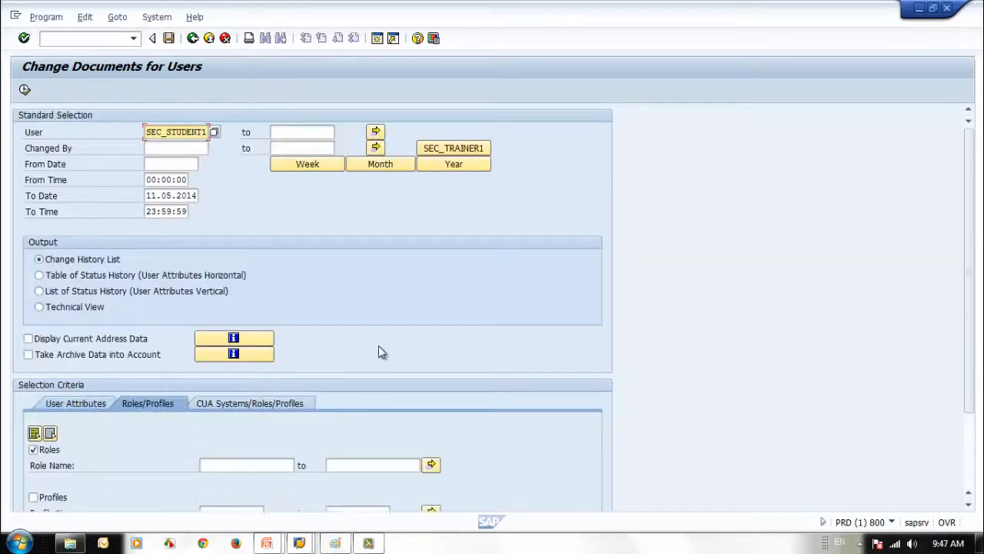
pyautogui.scroll(-1, 378, 345)
pyautogui.click(33, 464)
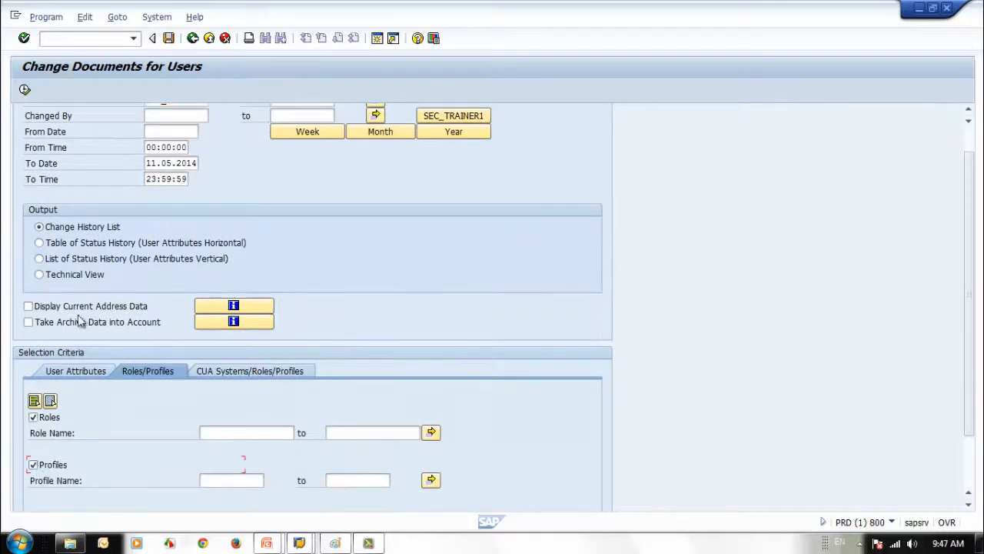
pyautogui.click(25, 89)
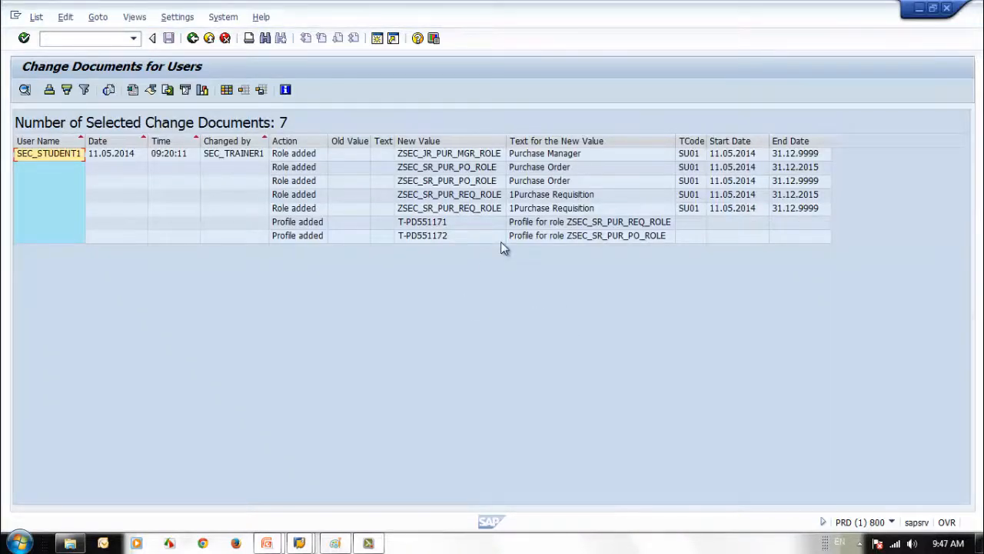
pyautogui.click(192, 38)
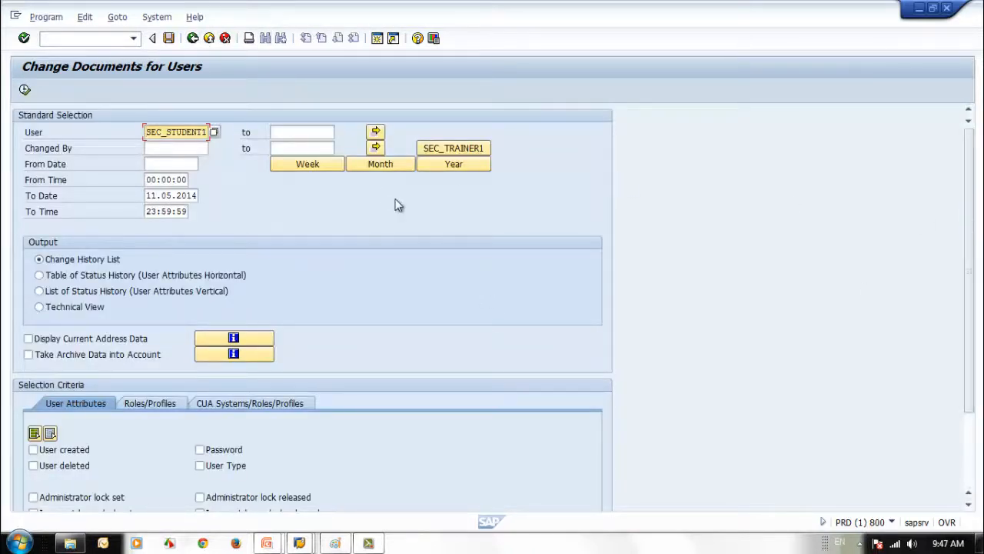
# Run the Change Documents for Role Assignment report for SEC_STUDENT1 from User Maintenance
pyautogui.click(192, 38)
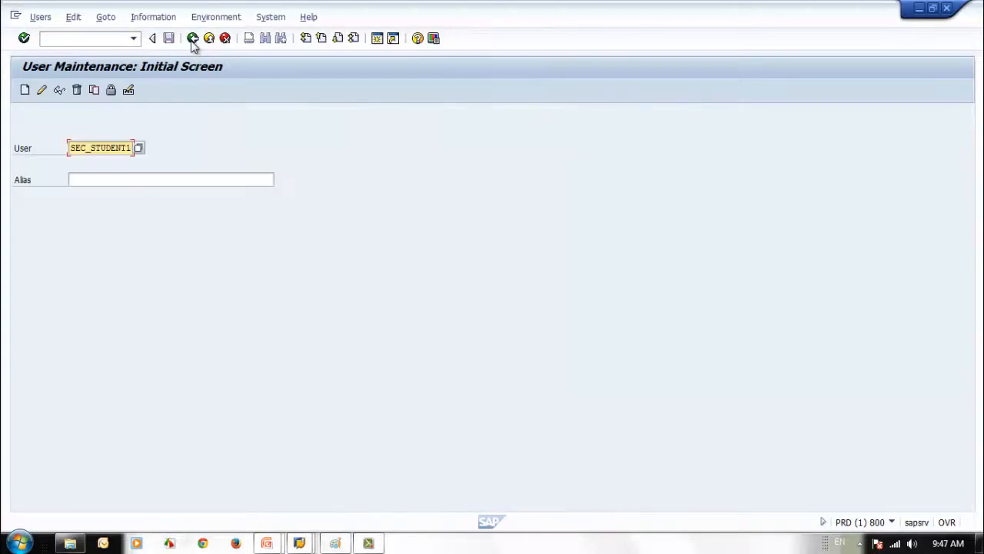
pyautogui.click(153, 17)
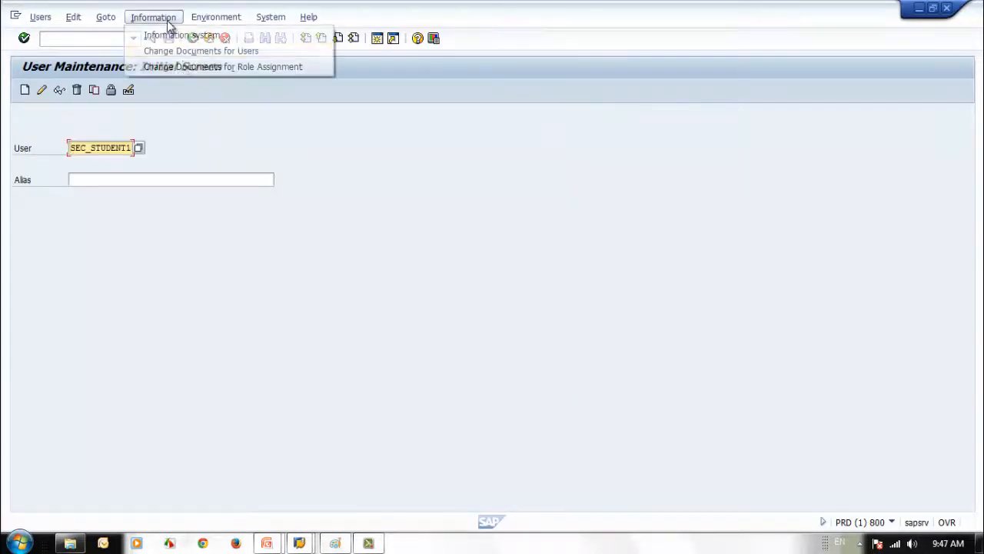
pyautogui.click(184, 67)
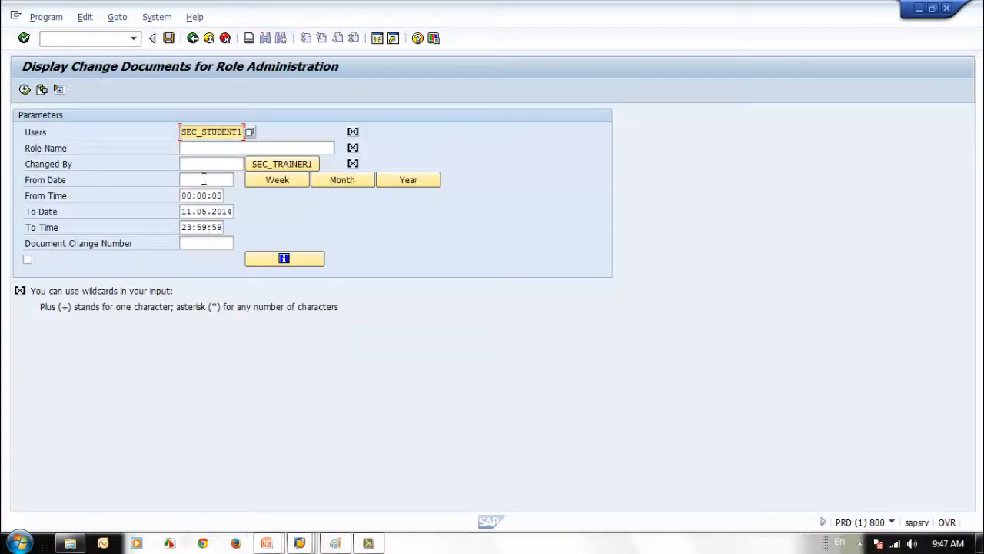
pyautogui.click(24, 90)
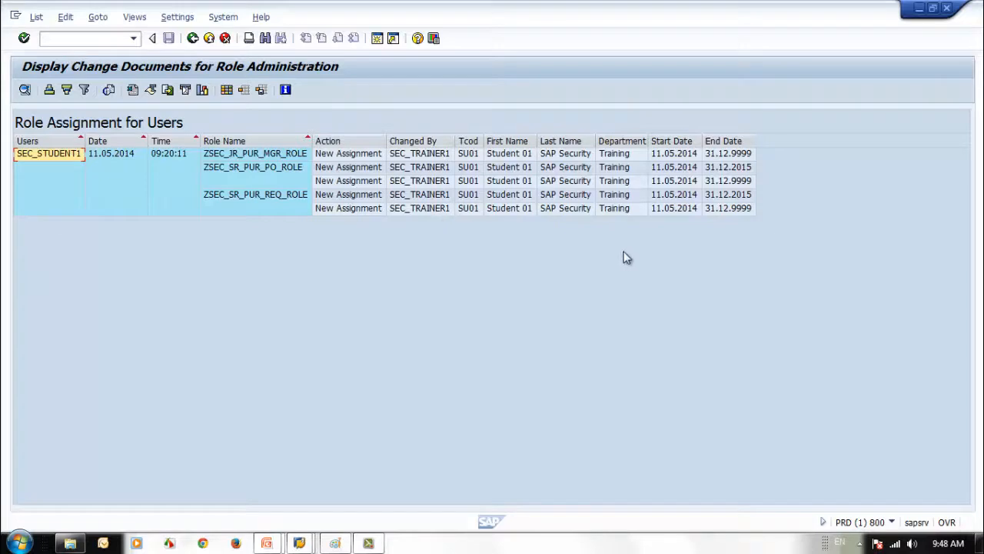
# Return to User Maintenance and advance the slideshow to the User Mass Maintenance (SU10) slide
pyautogui.click(195, 43)
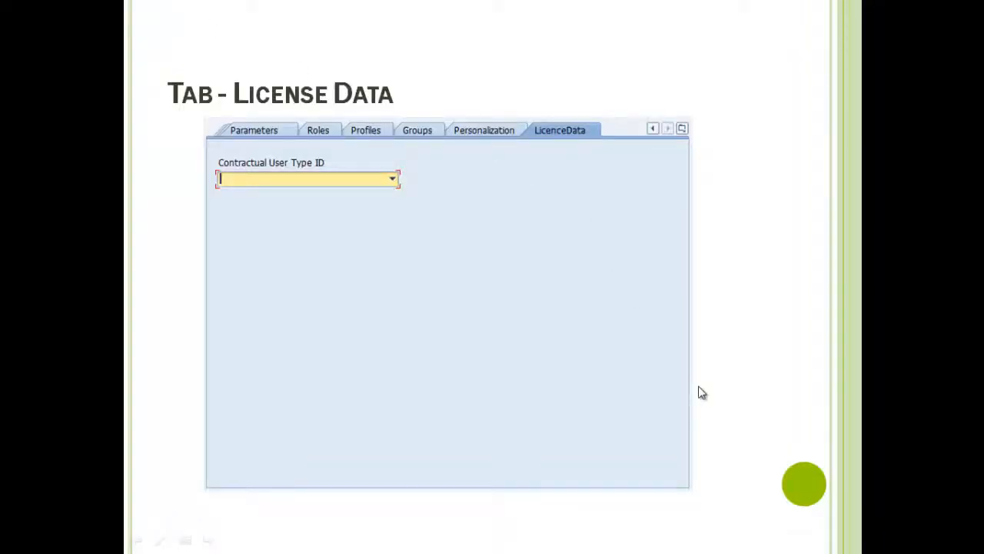
pyautogui.click(733, 398)
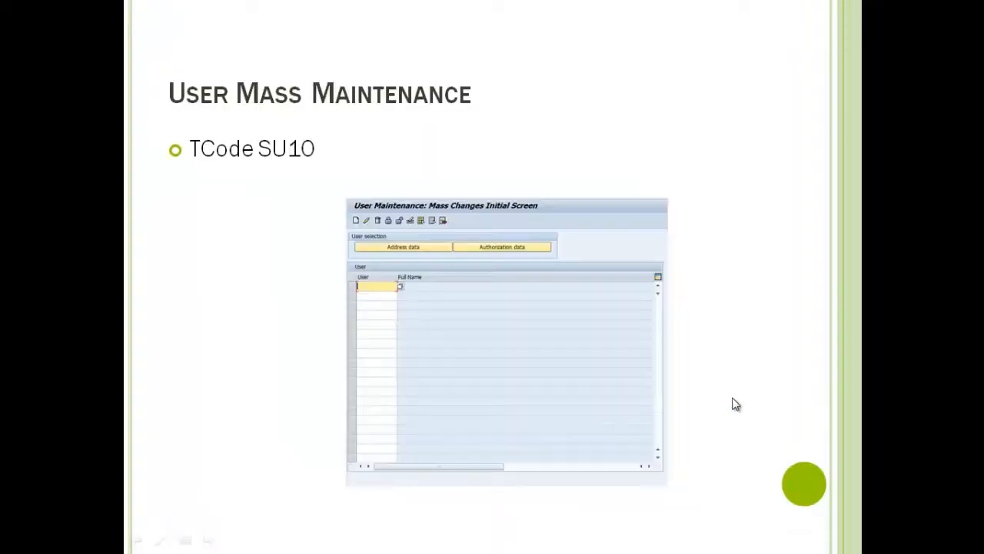
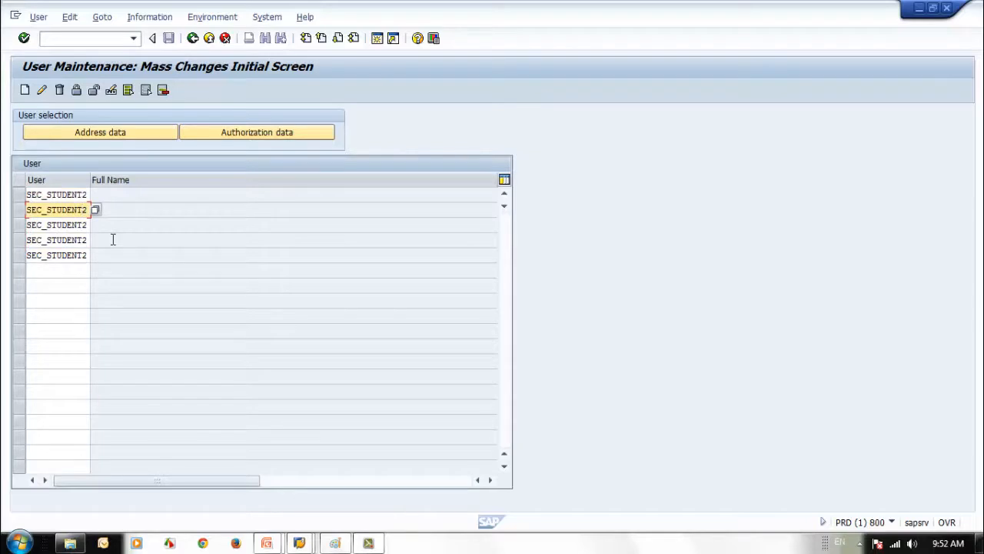
# Edit the existing user rows' trailing digits to read SEC_STUDENT4, SEC_STUDENT5 and SEC_STUDENT6
pyautogui.press('Down')
pyautogui.press('BackSpace')
pyautogui.write('4')
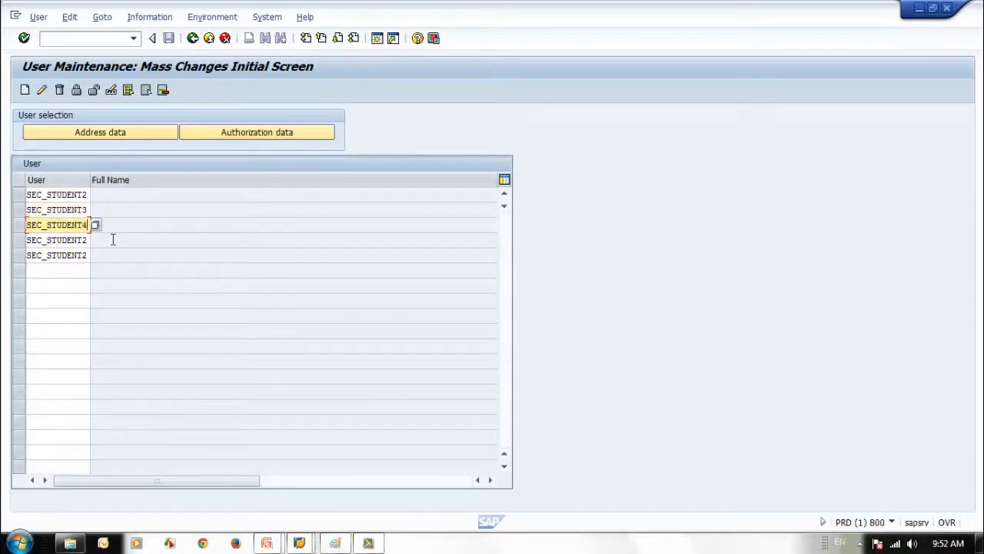
pyautogui.press('Down')
pyautogui.press('BackSpace')
pyautogui.write('5')
pyautogui.press('Down')
pyautogui.press('BackSpace')
pyautogui.write('6')
# Paste SEC_STUDENT2 into three more empty user rows
pyautogui.click(42, 272)
pyautogui.write('SEC_STUDENT2')
pyautogui.click(52, 285)
pyautogui.write('SEC_STUDENT2')
pyautogui.click(55, 301)
pyautogui.write('SEC_STUDENT2')
# Change those three rows to SEC_STUDENT7, SEC_STUDENT8 and SEC_STUDENT9
pyautogui.click(87, 269)
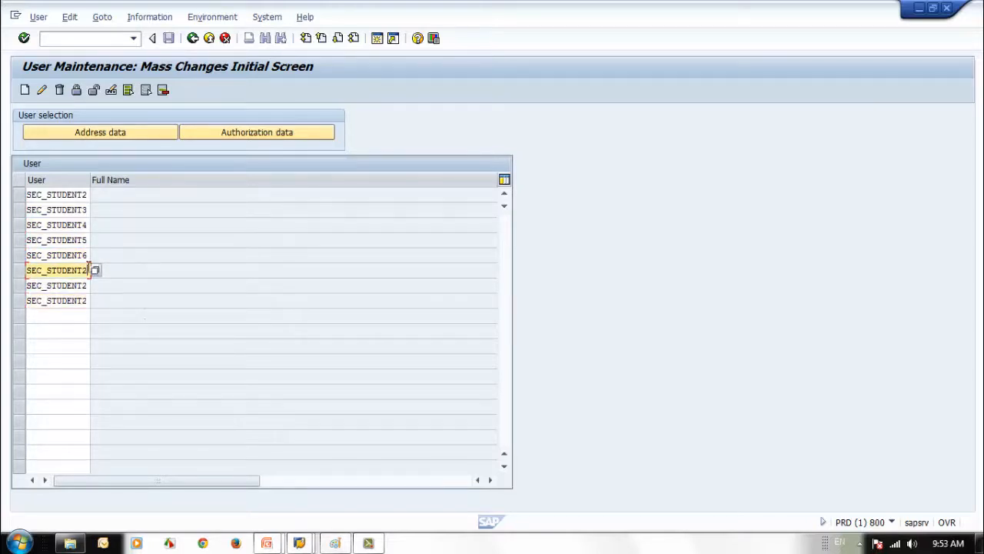
pyautogui.press('BackSpace')
pyautogui.write('7')
pyautogui.press('Down')
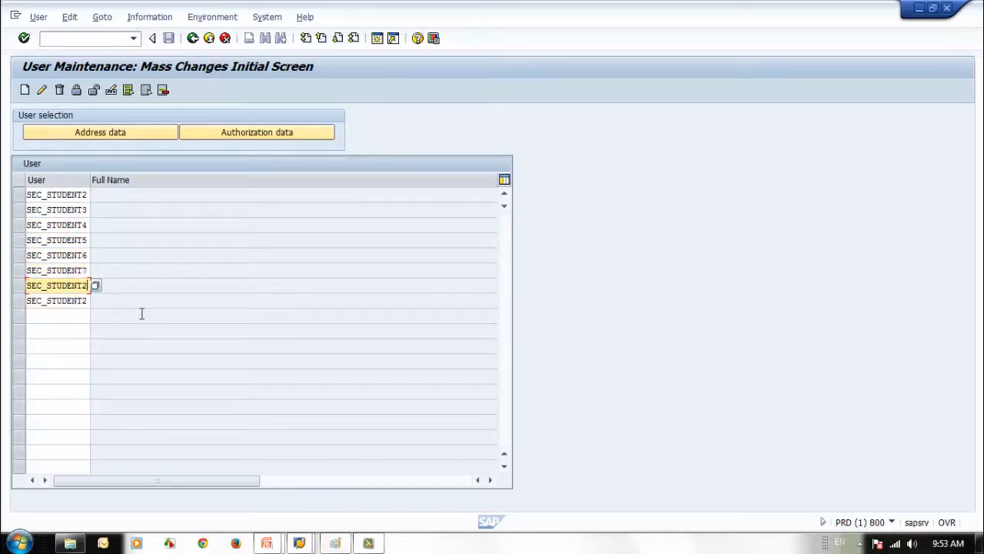
pyautogui.press('BackSpace')
pyautogui.write('8')
pyautogui.press('Down')
pyautogui.press('BackSpace')
pyautogui.write('9')
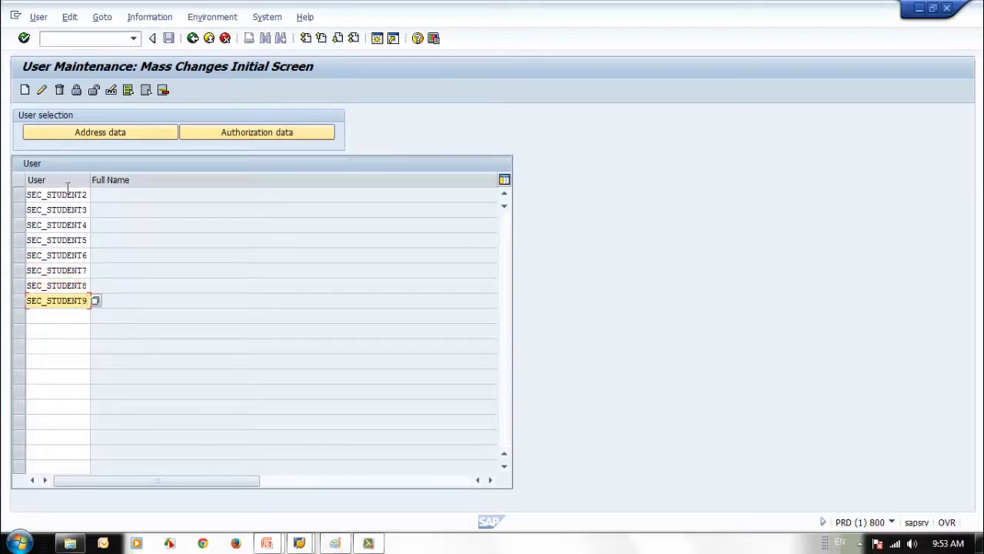
# Start the mass change and assign the SAP SECURITY TRAINING company address to the users
pyautogui.click(26, 91)
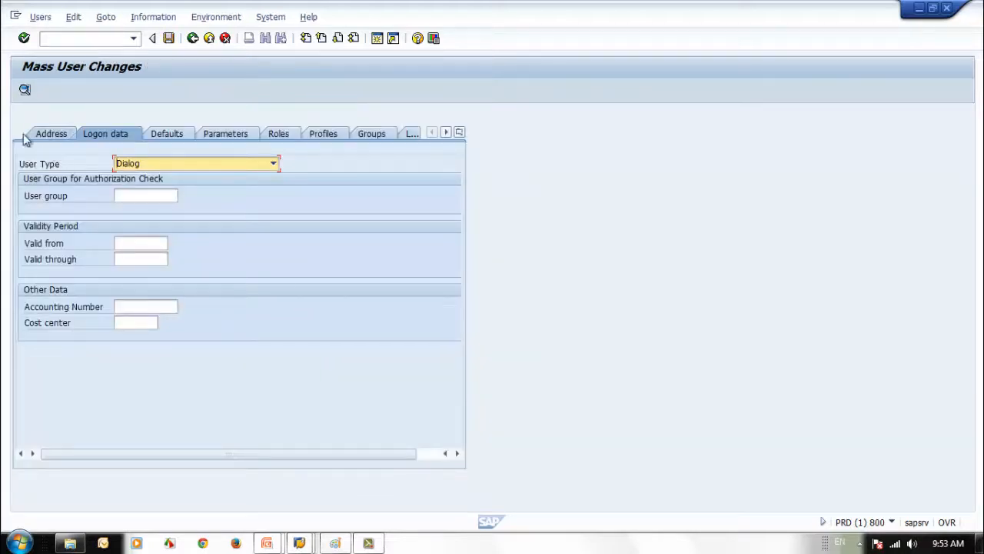
pyautogui.click(46, 134)
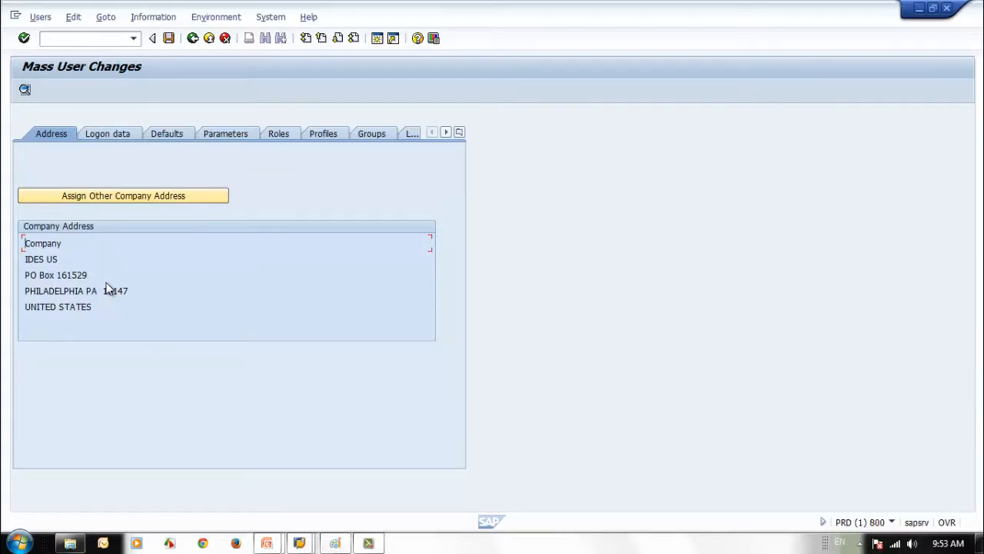
pyautogui.click(123, 195)
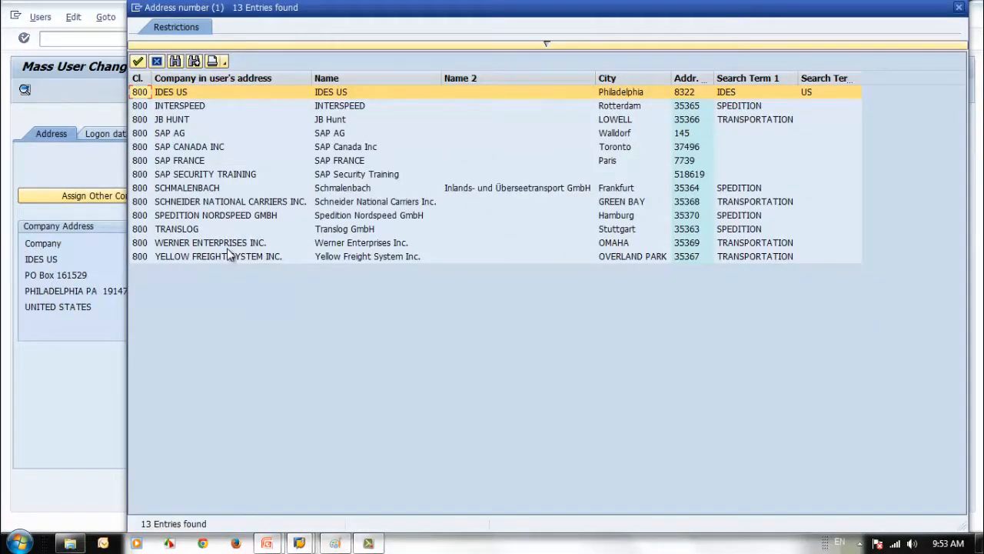
pyautogui.doubleClick(198, 175)
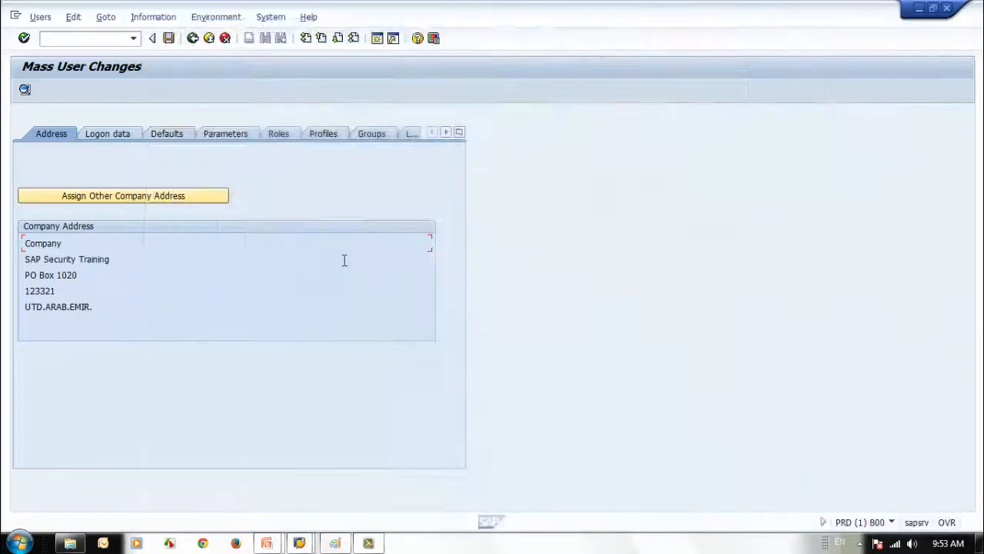
pyautogui.click(103, 135)
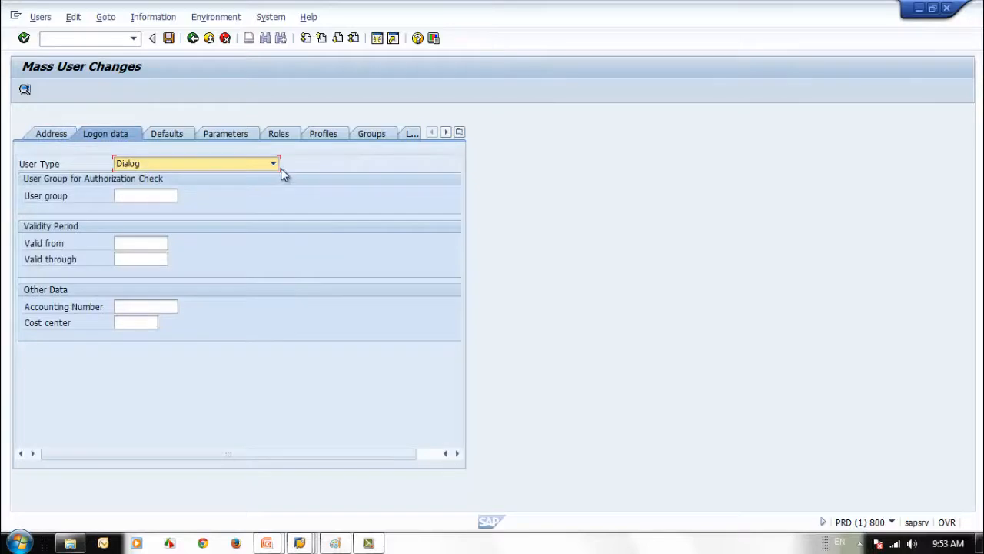
# Set user group SEC_TRAIN01 and validity from 11.05.2014 to 11.05.2015
pyautogui.click(158, 196)
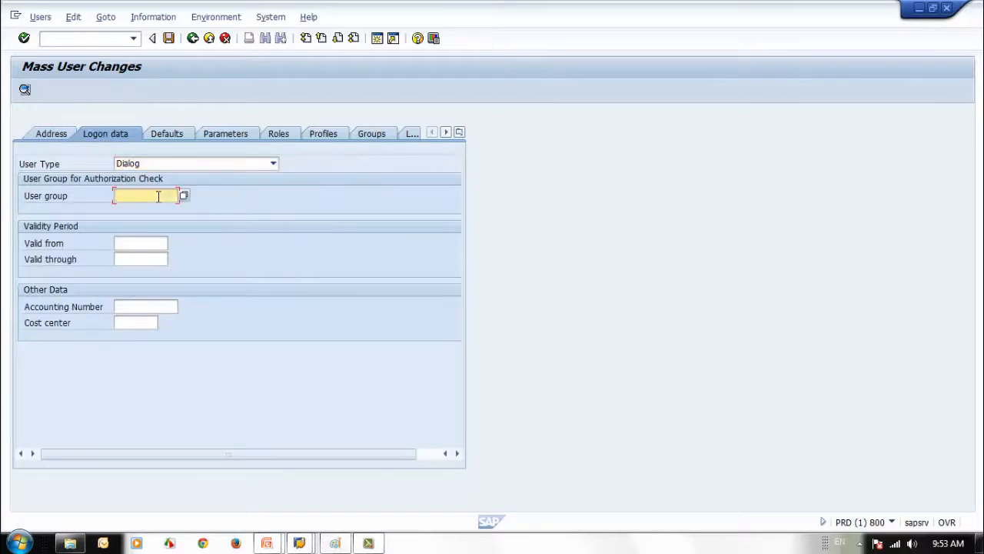
pyautogui.click(158, 196)
pyautogui.click(163, 210)
pyautogui.click(136, 244)
pyautogui.click(140, 243)
pyautogui.click(145, 257)
pyautogui.click(141, 259)
pyautogui.click(141, 259)
pyautogui.click(145, 272)
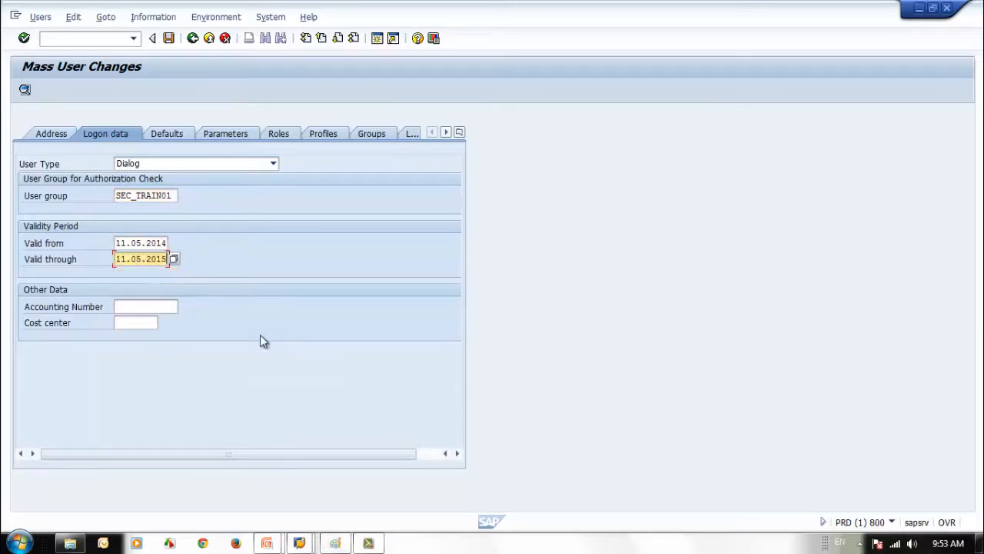
# Enter cost center C1025, adapting the earlier C1001 entry
pyautogui.click(135, 322)
pyautogui.click(146, 323)
pyautogui.click(147, 336)
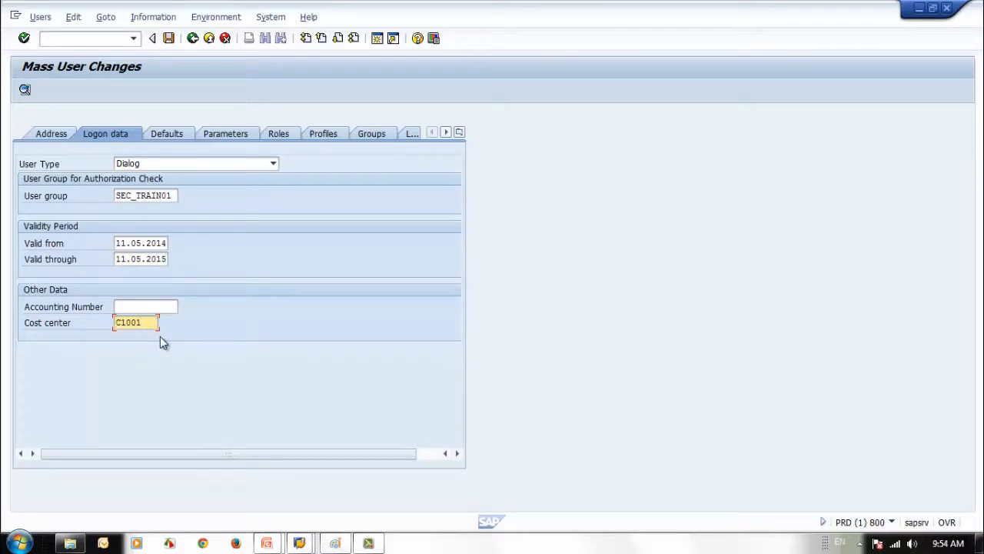
pyautogui.press('BackSpace')
pyautogui.press('BackSpace')
pyautogui.write('25')
pyautogui.click(167, 134)
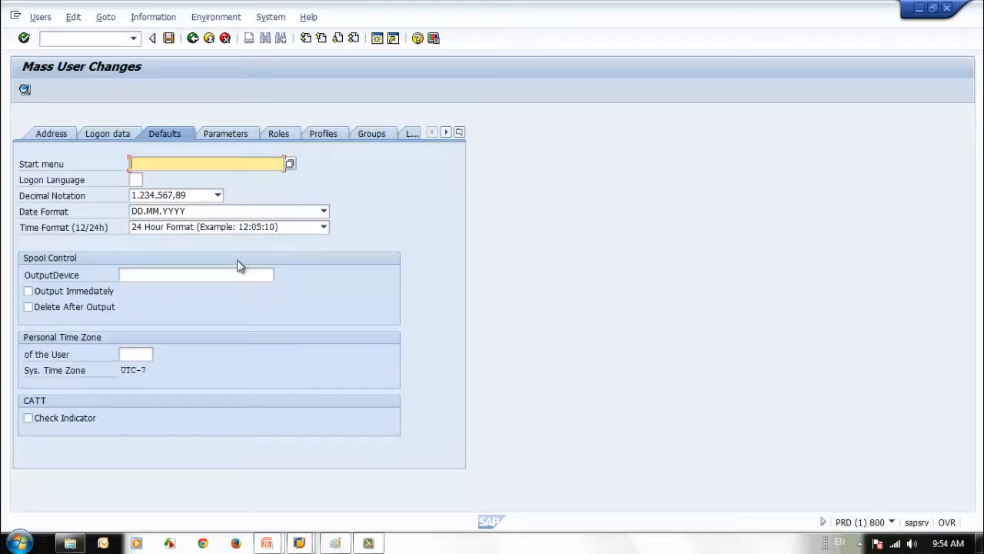
# Set date format MM-DD-YYYY and parameter BUK to value 2000
pyautogui.click(286, 214)
pyautogui.click(263, 253)
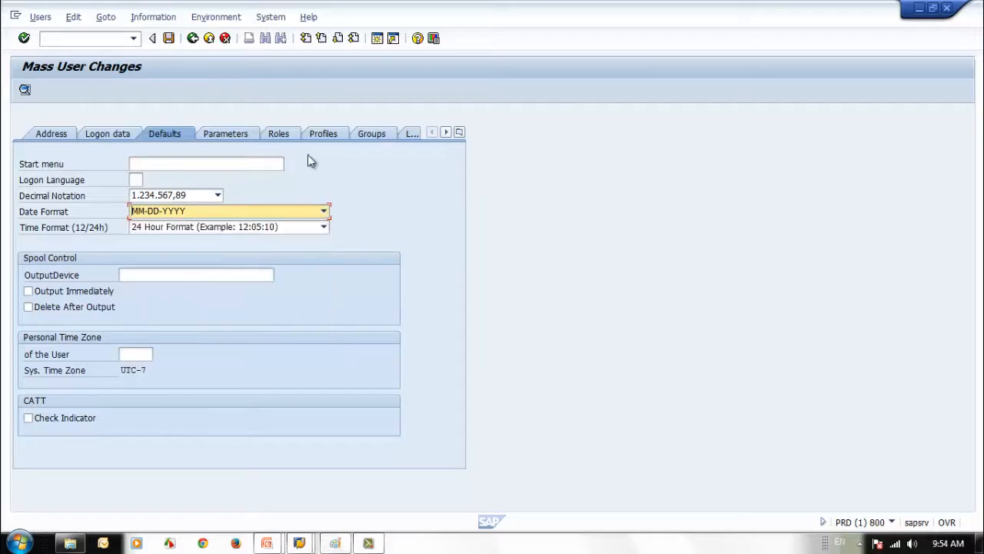
pyautogui.click(242, 135)
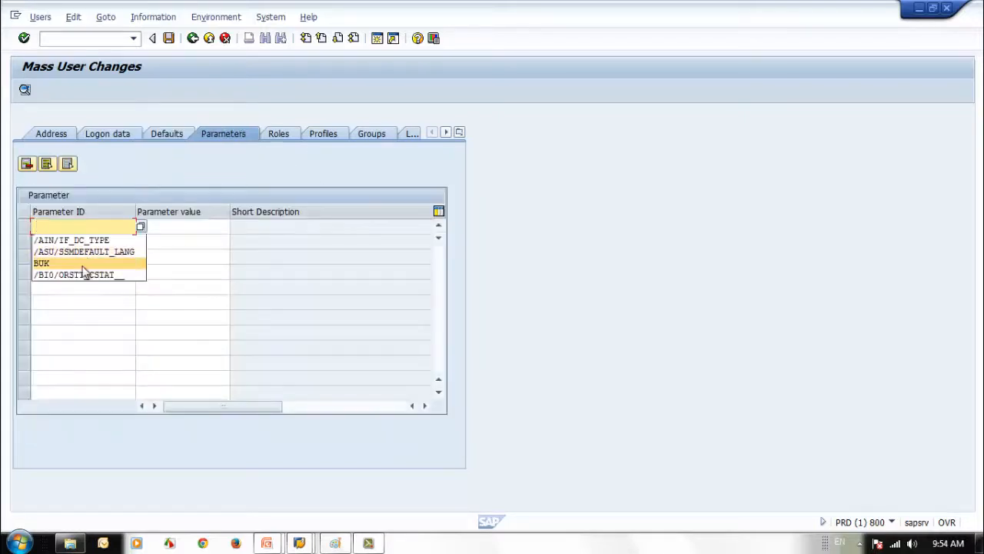
pyautogui.click(82, 269)
pyautogui.click(157, 225)
pyautogui.write('2000')
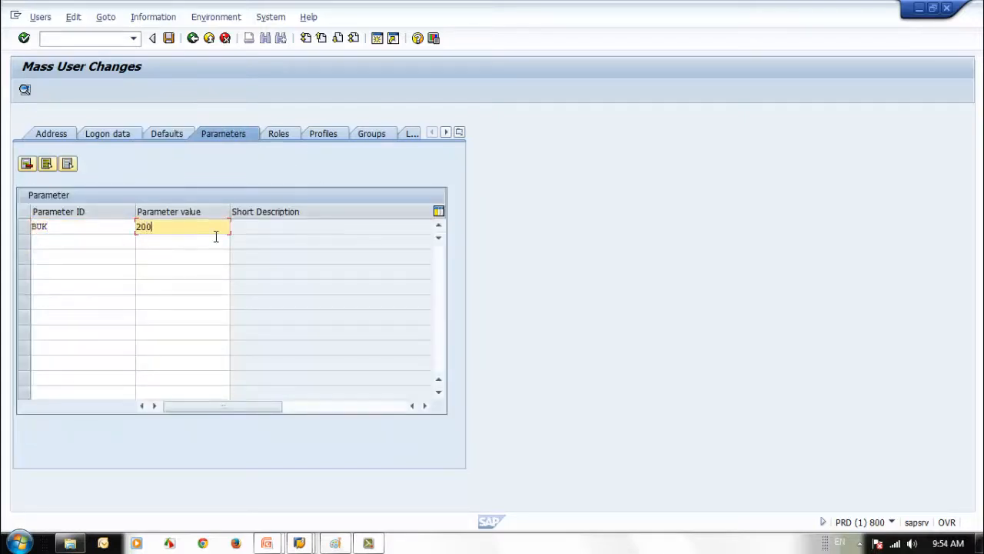
# Add the ZSEC purchasing roles, including ZSEC_JR_PUR_MGR_ROLE, and check profiles and groups
pyautogui.click(279, 135)
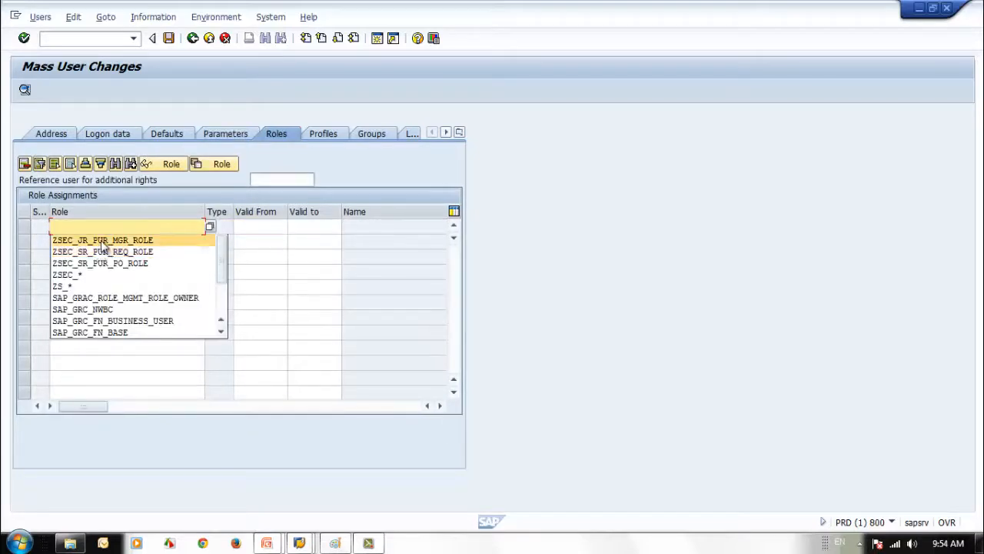
pyautogui.click(104, 241)
pyautogui.press('Return')
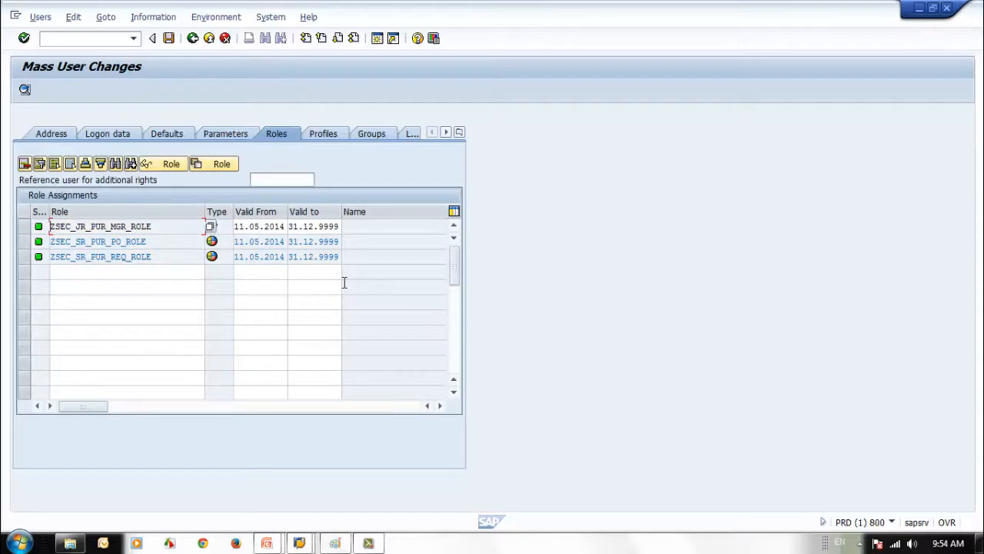
pyautogui.click(323, 135)
pyautogui.click(372, 134)
# Set the contractual user type to SAP NetWeaver Developer in the licence data
pyautogui.click(407, 135)
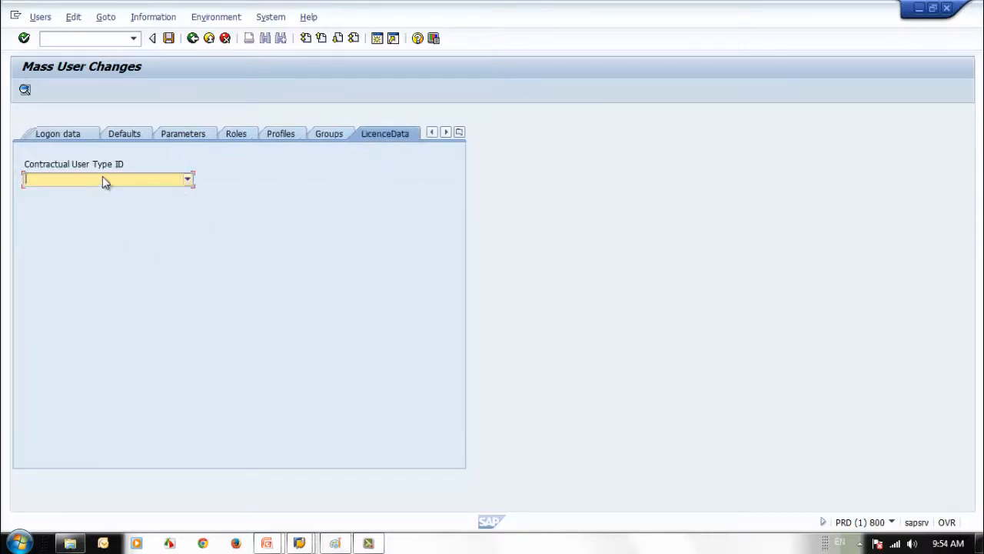
pyautogui.click(104, 180)
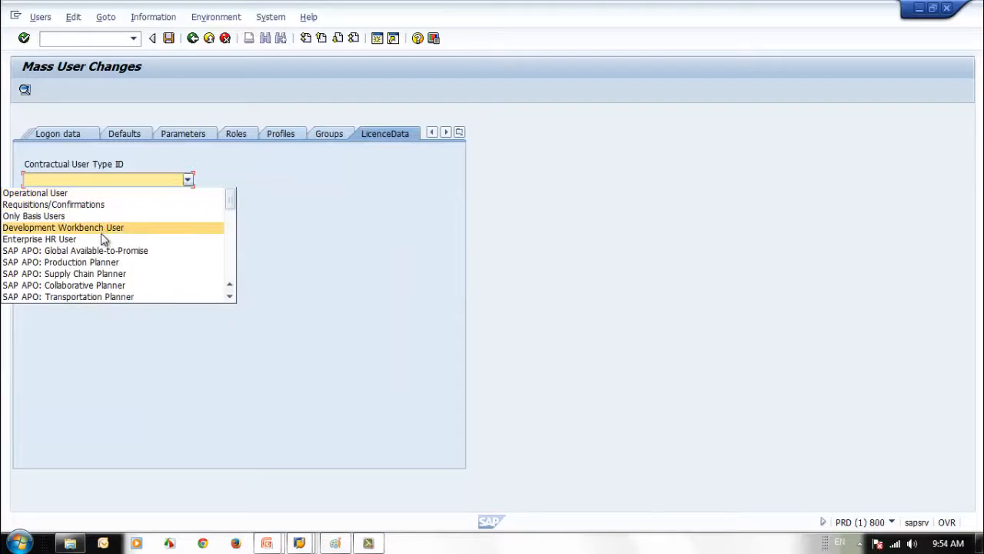
pyautogui.scroll(-1, 223, 253)
pyautogui.scroll(-3, 234, 260)
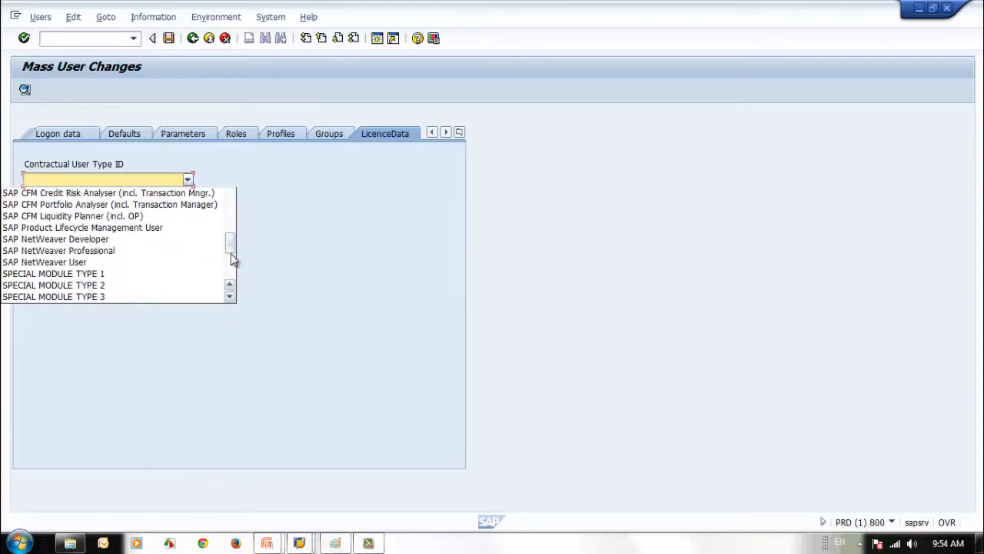
pyautogui.click(145, 239)
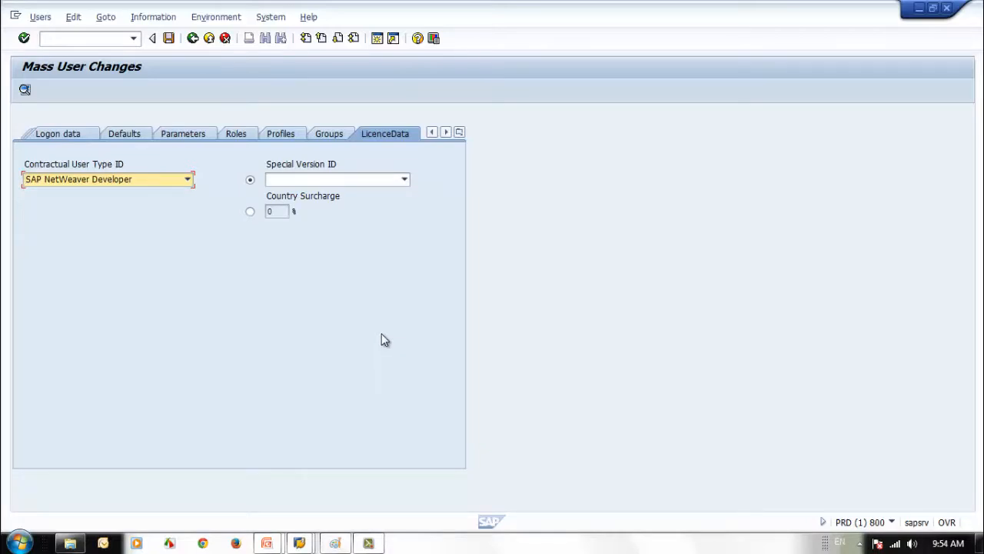
pyautogui.click(72, 140)
pyautogui.click(64, 138)
pyautogui.click(129, 139)
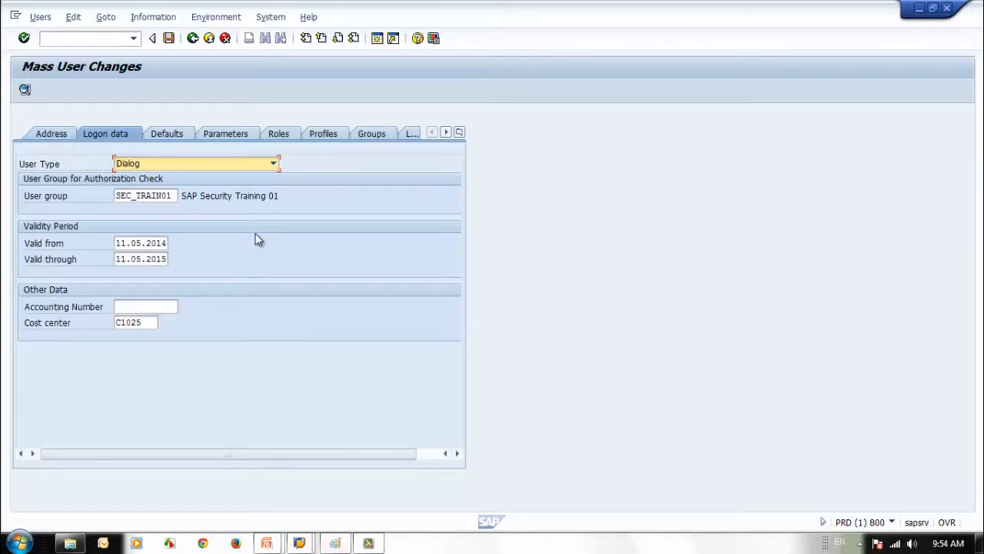
# Review the Defaults, Parameters and Logon data settings, then save the mass change
pyautogui.click(182, 135)
pyautogui.click(233, 136)
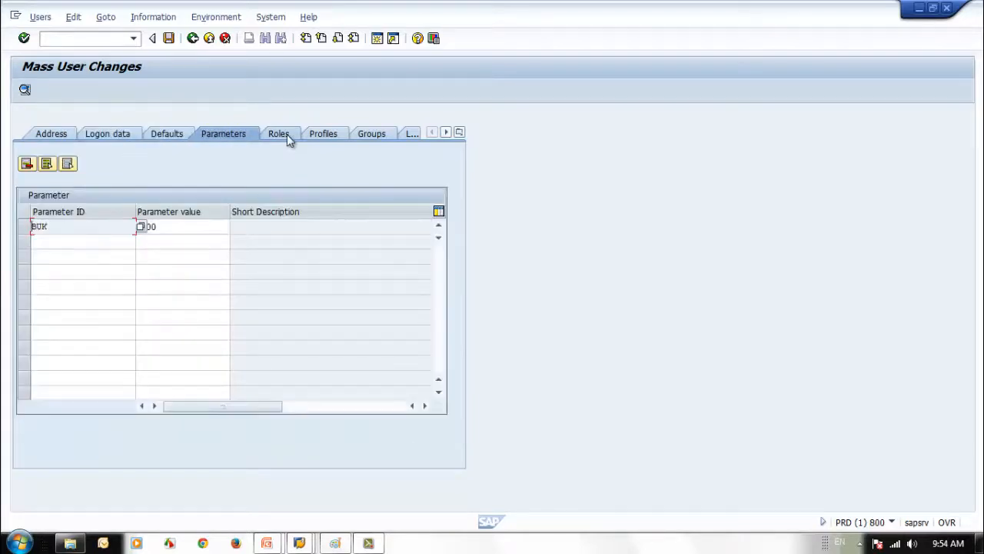
pyautogui.click(174, 134)
pyautogui.click(120, 137)
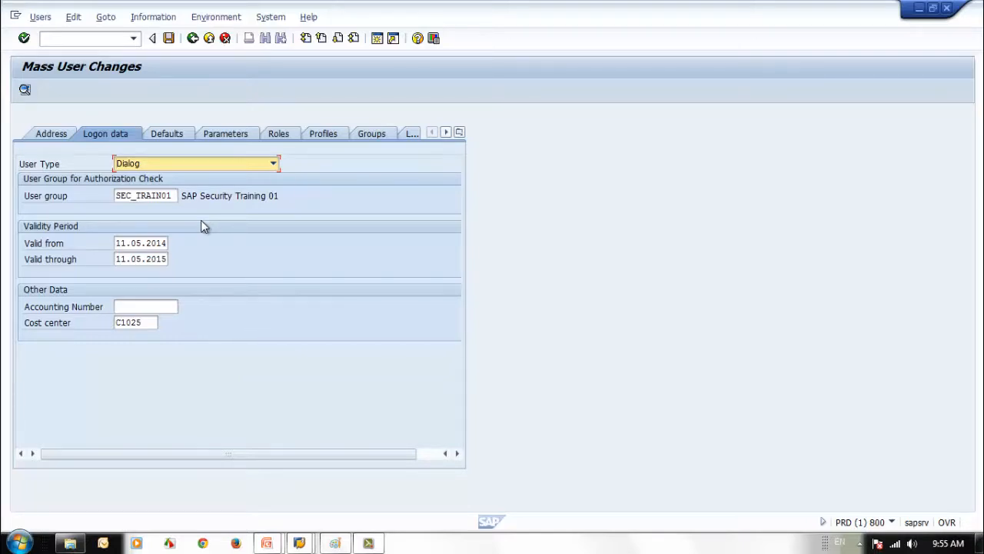
pyautogui.click(169, 38)
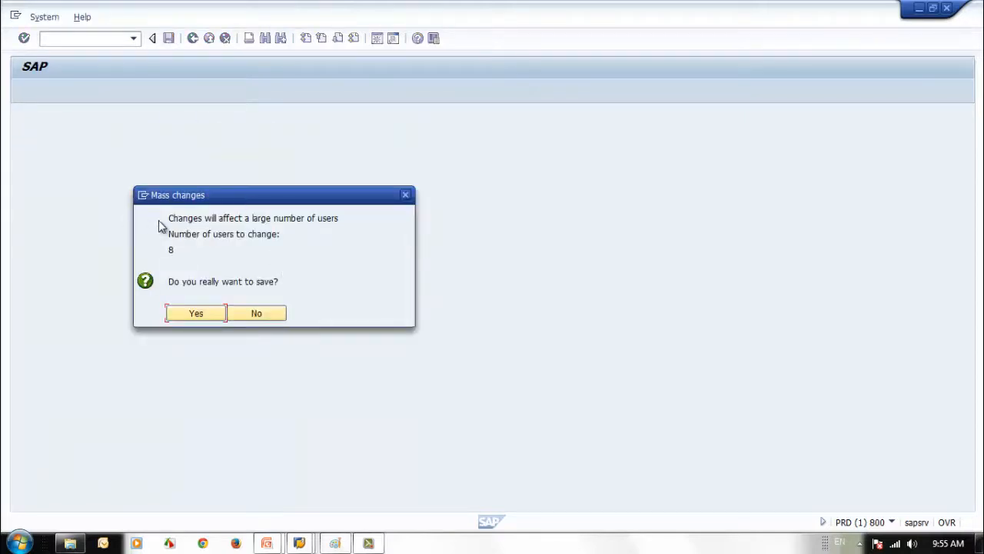
# Confirm saving for 8 users and expand the log details for SEC_STUDENT2 through SEC_STUDENT7
pyautogui.click(188, 315)
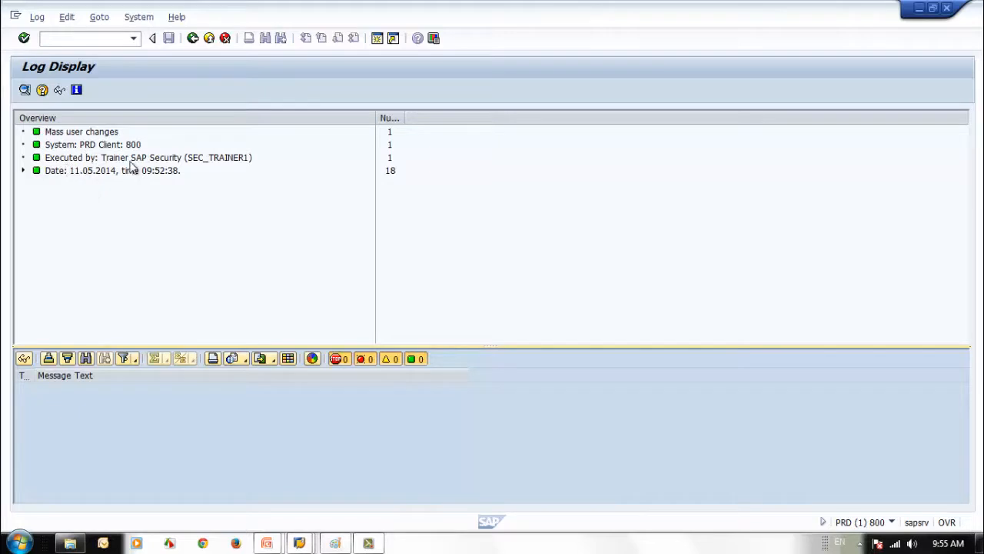
pyautogui.click(23, 171)
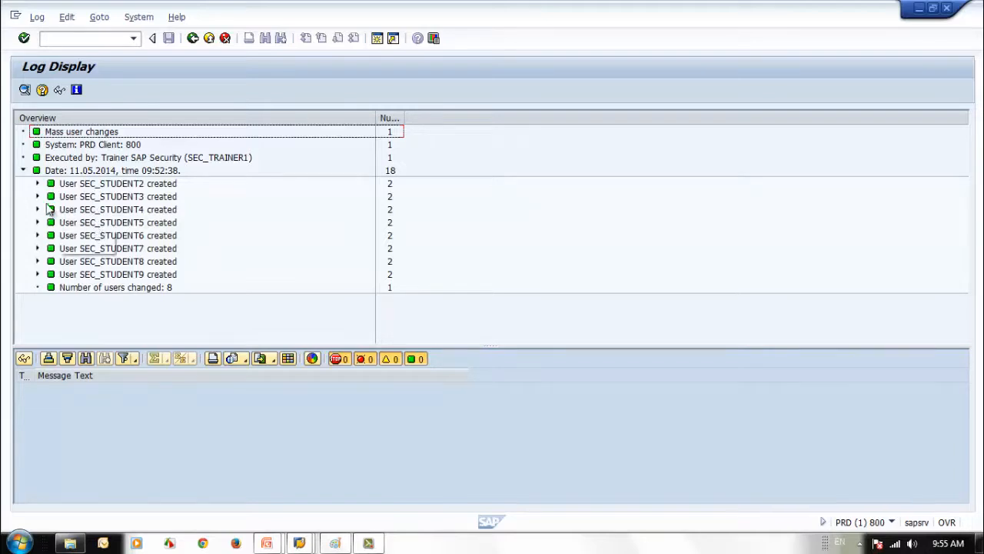
pyautogui.click(37, 184)
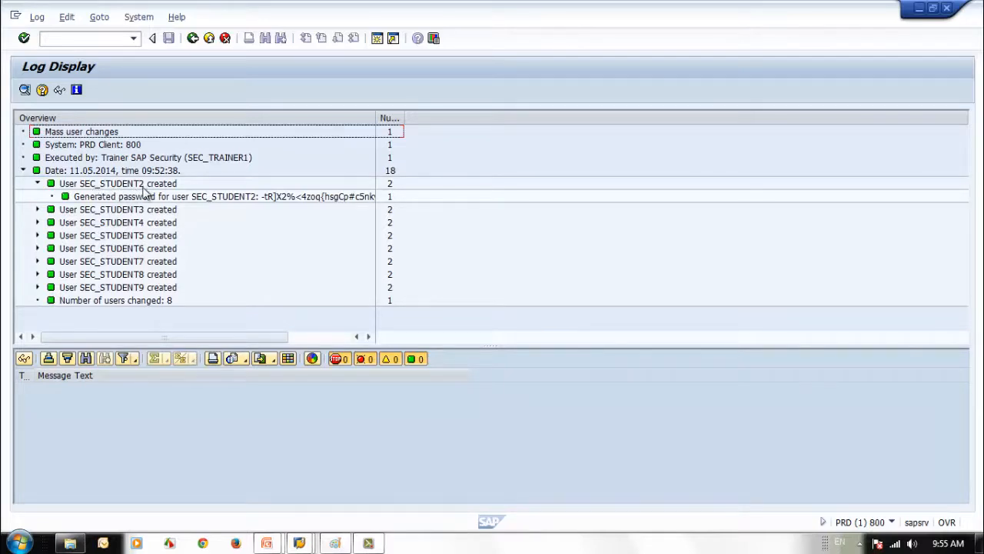
pyautogui.click(37, 209)
pyautogui.click(38, 235)
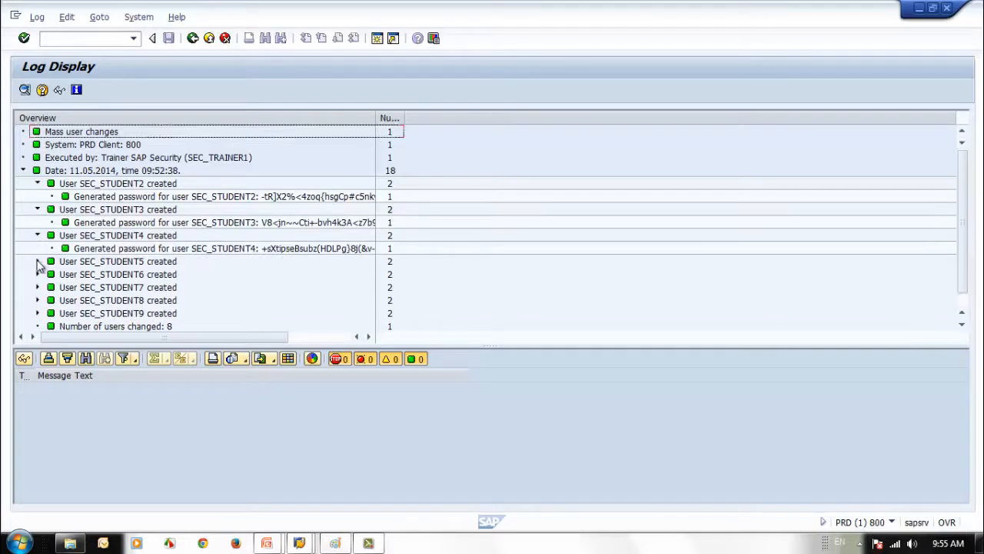
pyautogui.click(37, 261)
pyautogui.click(37, 286)
pyautogui.click(37, 313)
# Expand SEC_STUDENT8 and SEC_STUDENT9, widen the Overview column to read passwords, then go back
pyautogui.moveTo(962, 260); pyautogui.dragTo(960, 309)
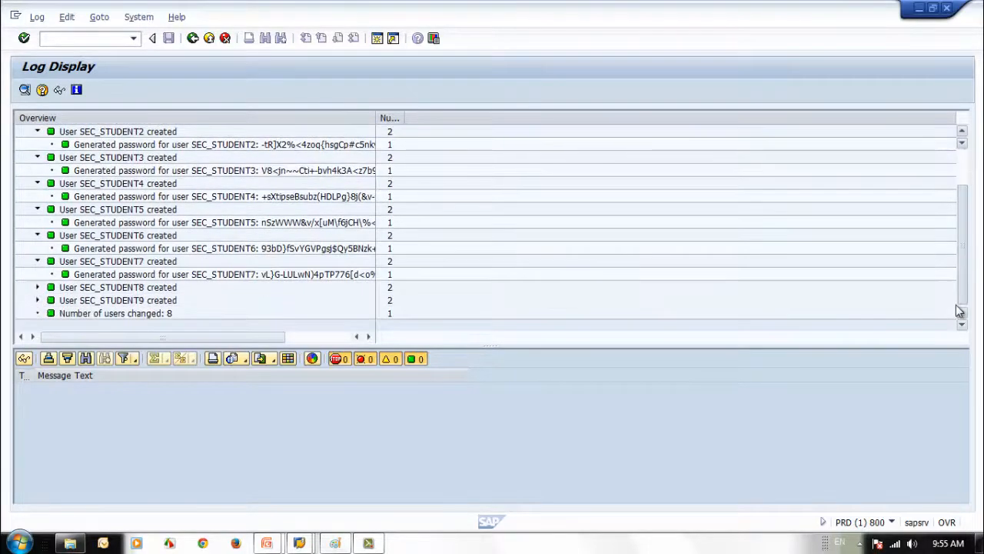
pyautogui.click(36, 289)
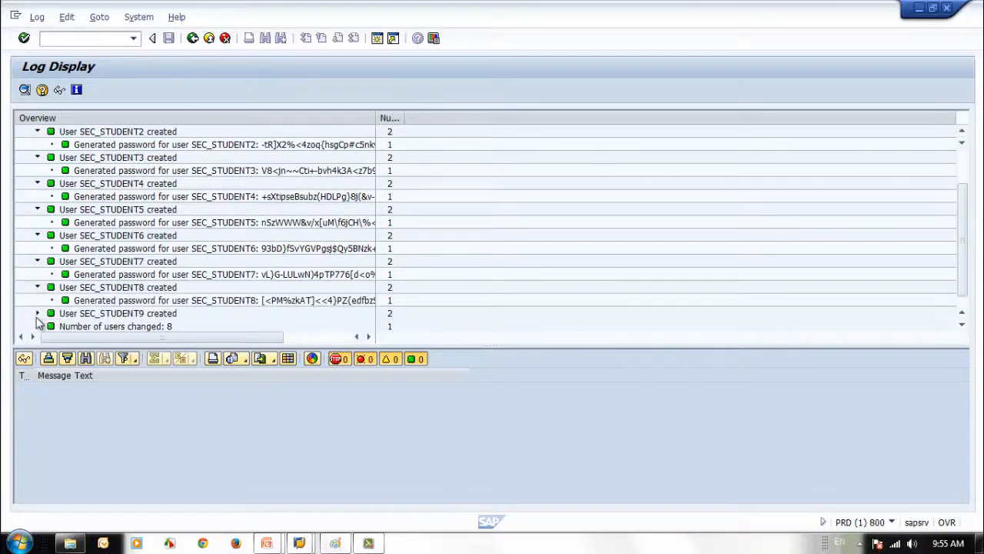
pyautogui.click(37, 313)
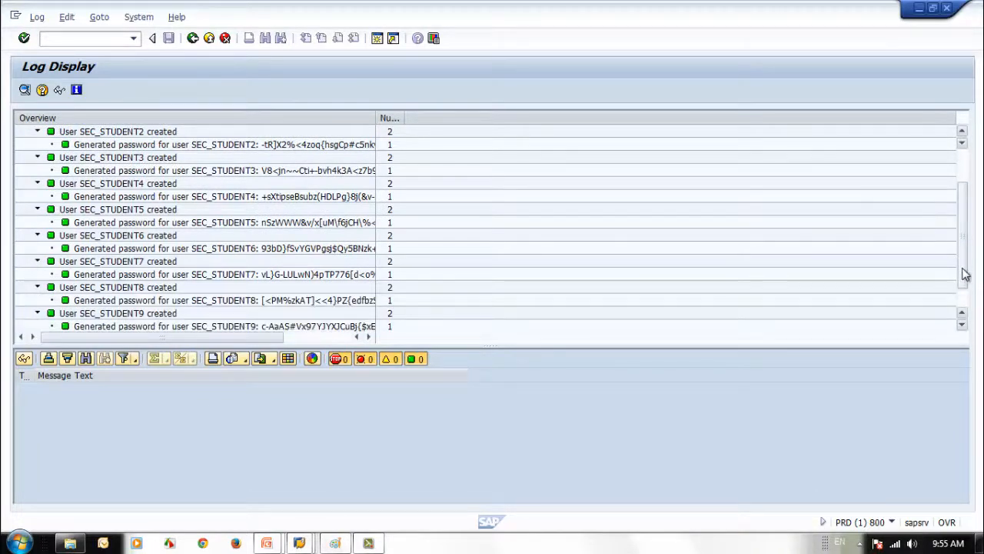
pyautogui.moveTo(961, 272); pyautogui.dragTo(961, 307)
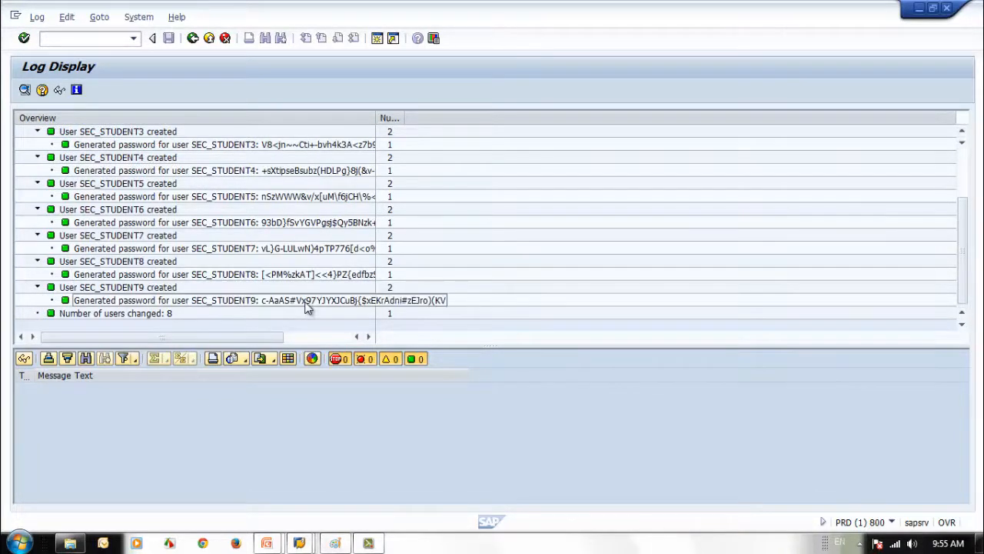
pyautogui.click(309, 275)
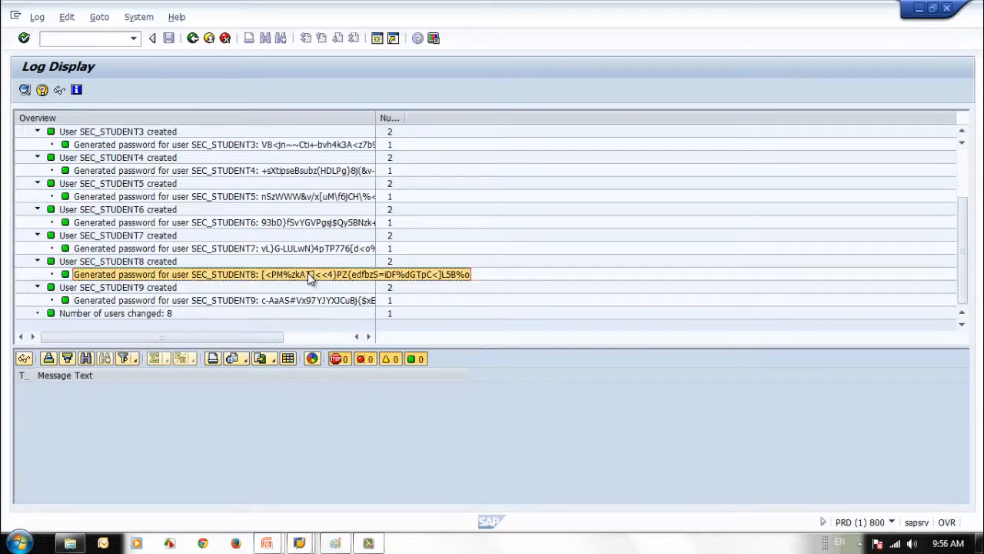
pyautogui.scroll(3, 307, 275)
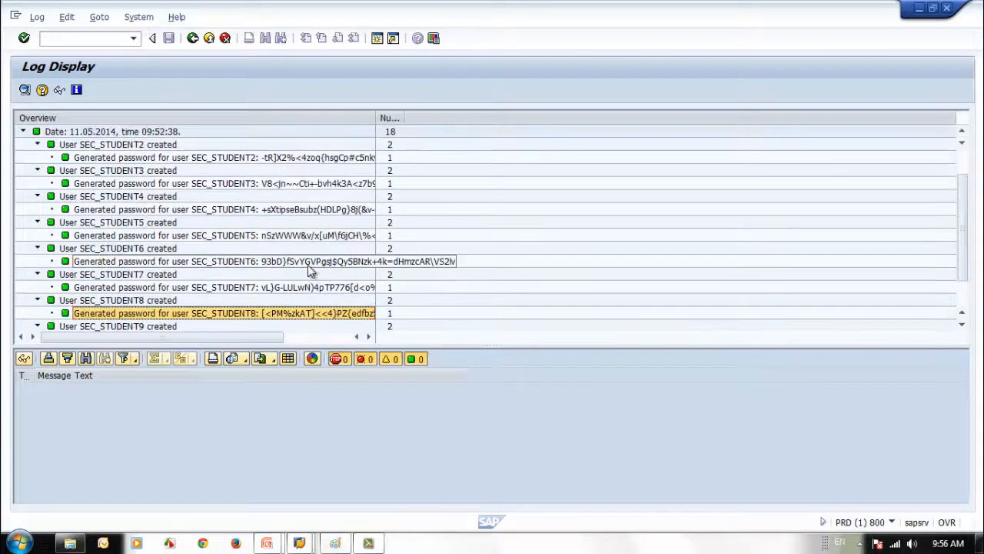
pyautogui.moveTo(376, 118); pyautogui.dragTo(492, 119)
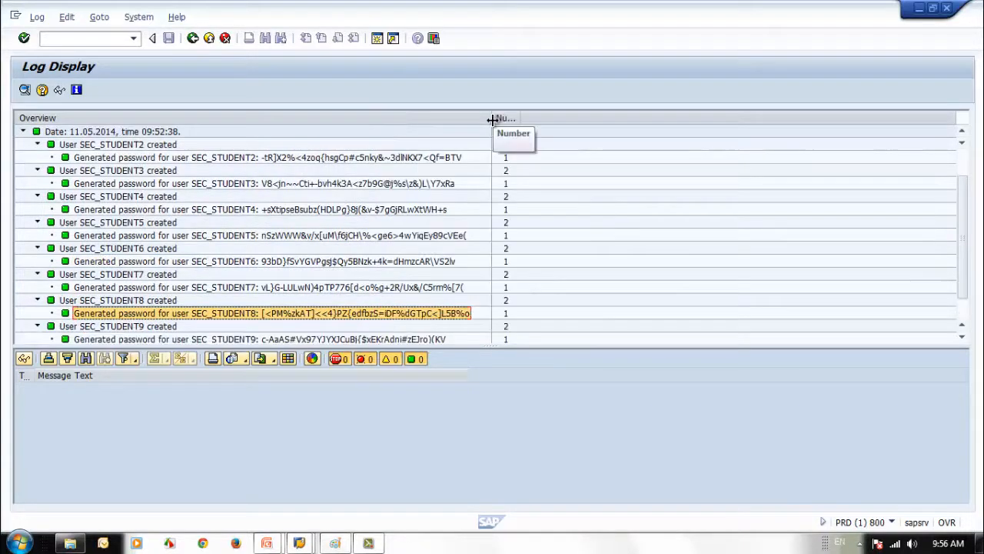
pyautogui.click(352, 261)
pyautogui.click(336, 239)
pyautogui.click(286, 312)
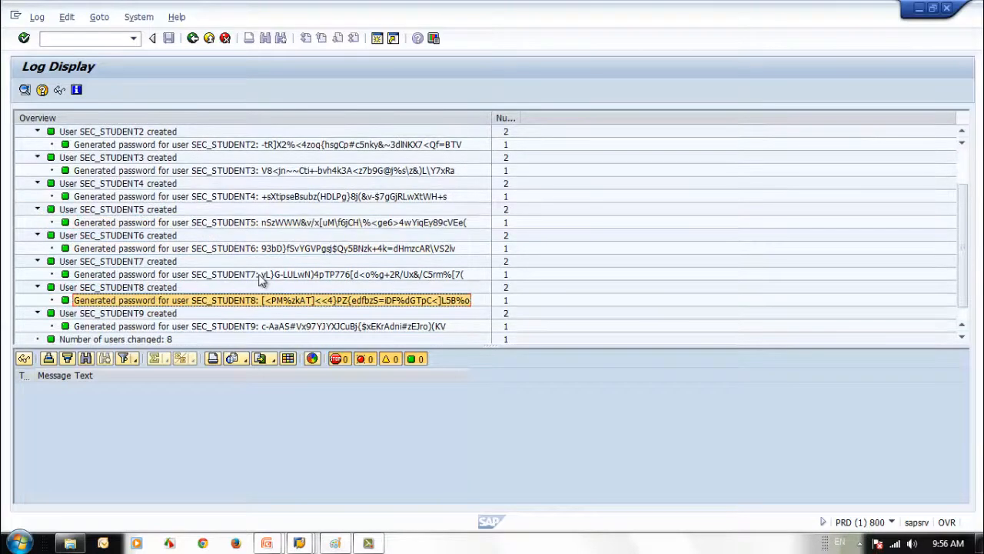
pyautogui.click(261, 275)
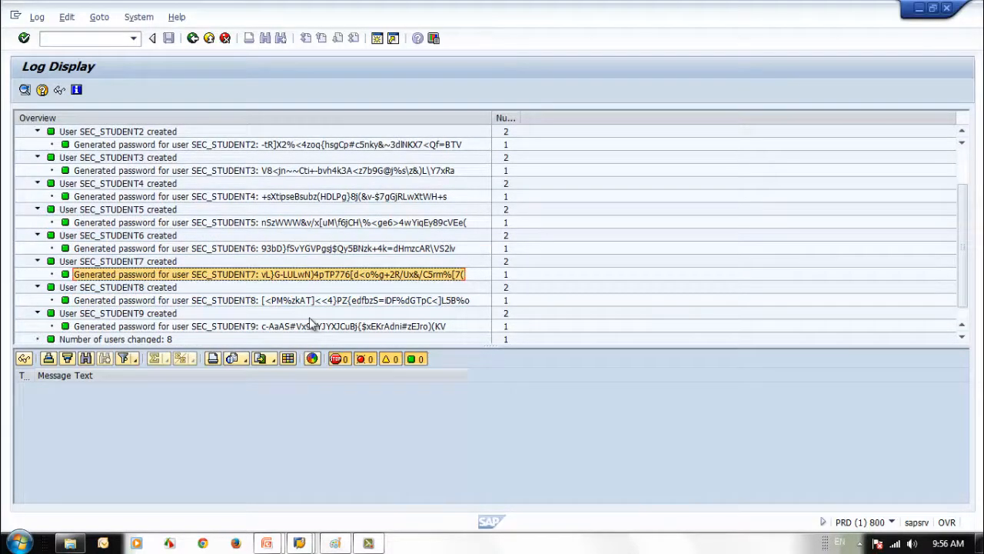
pyautogui.click(193, 38)
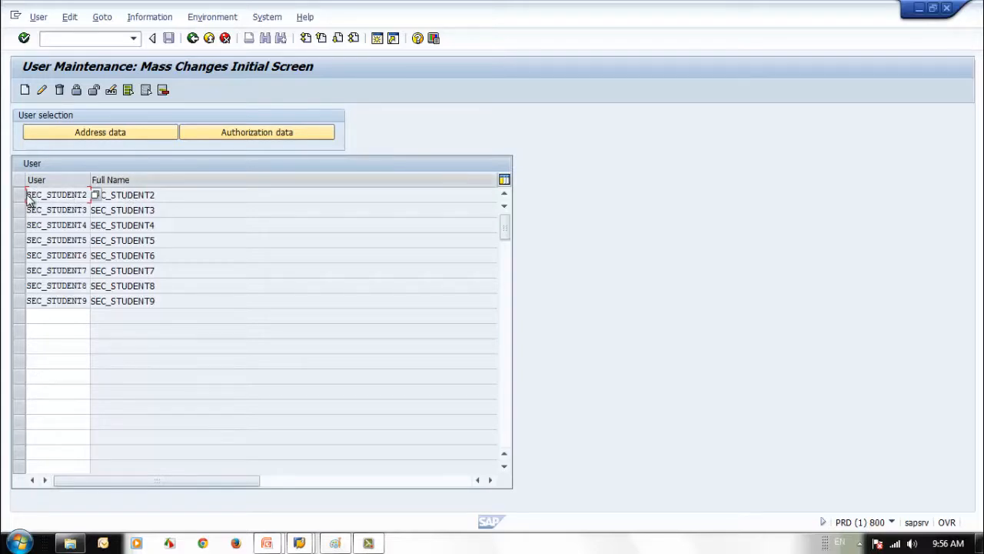
pyautogui.moveTo(28, 195); pyautogui.dragTo(89, 191)
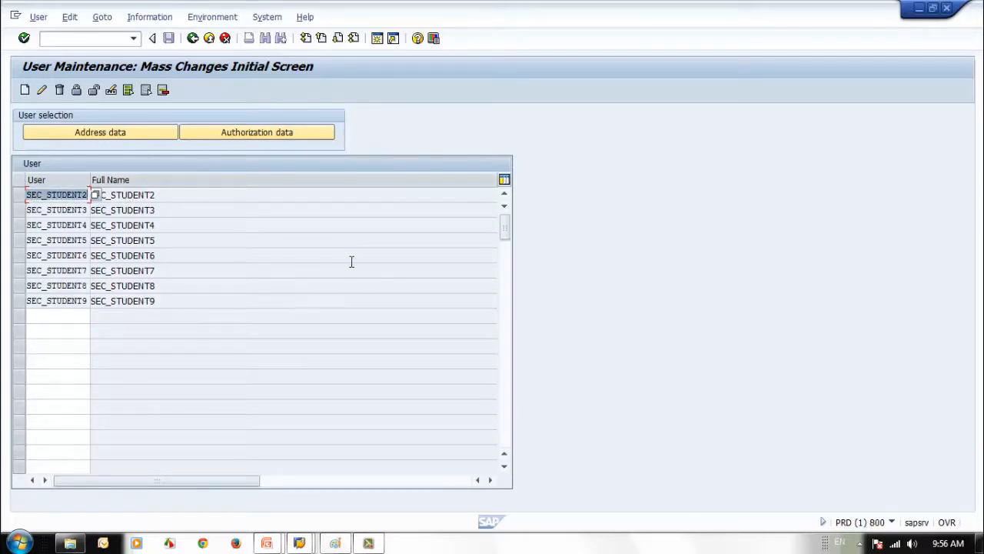
# Open SEC_STUDENT2 in SU01 change mode, then back out to SAP Easy Access
pyautogui.click(97, 39)
pyautogui.write('/NSU01')
pyautogui.press('Return')
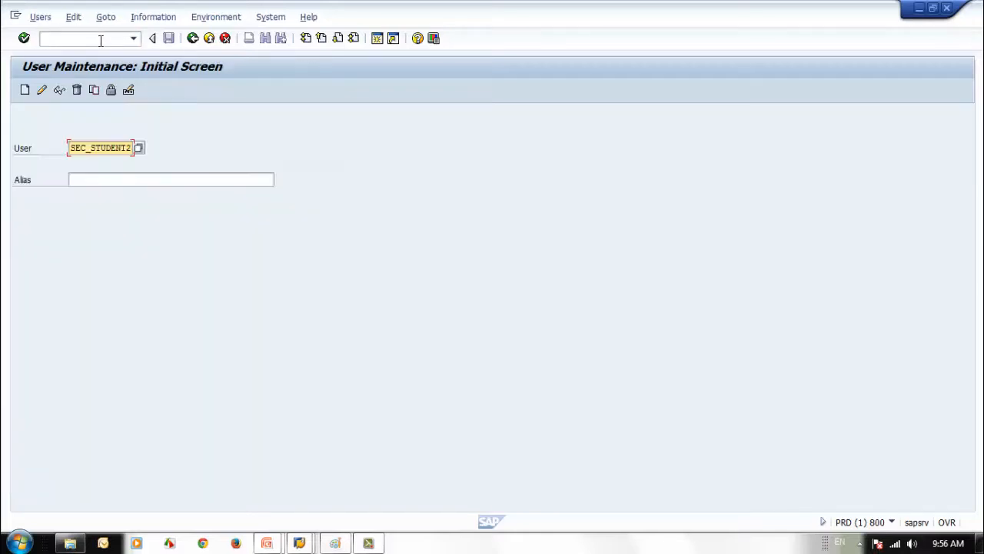
pyautogui.click(40, 90)
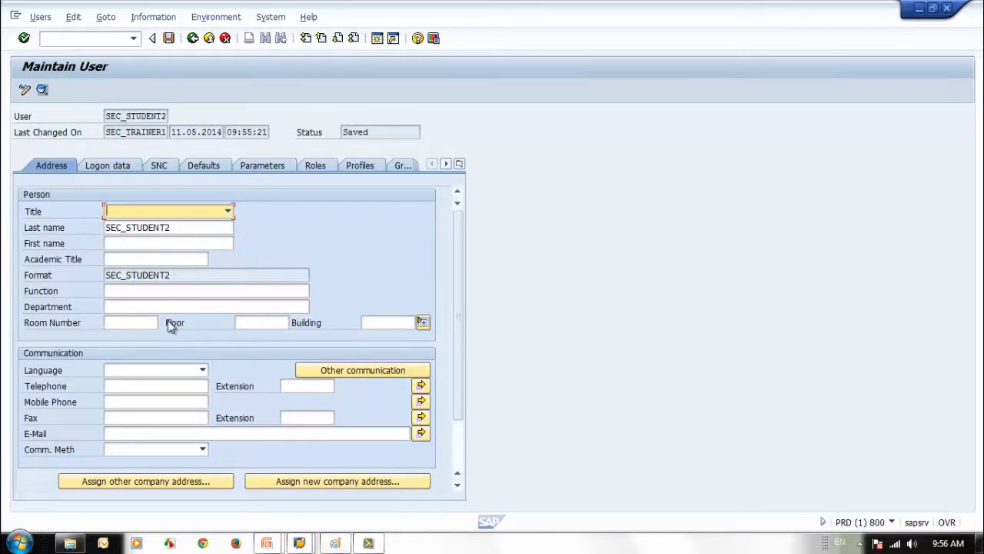
pyautogui.click(193, 39)
pyautogui.click(192, 39)
# View your own user profile settings with SU3 and return
pyautogui.write('su3')
pyautogui.press('Return')
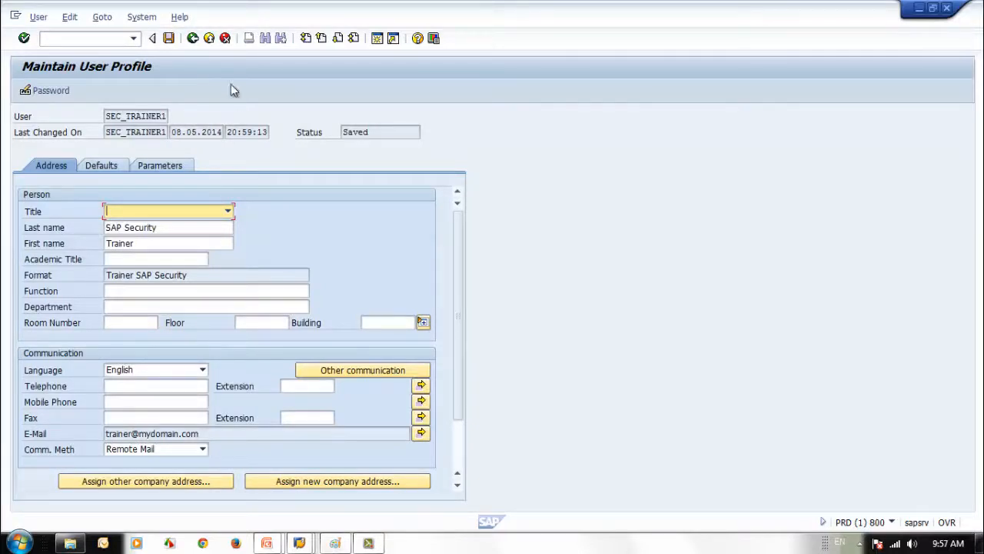
pyautogui.click(193, 40)
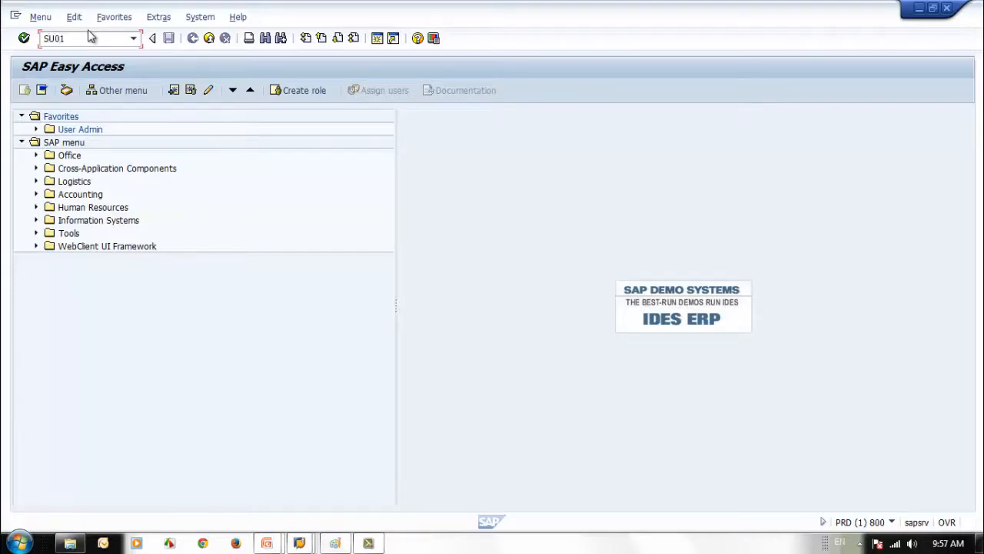
# Display SEC_STUDENT2 read-only and check its Profiles and Roles tabs
pyautogui.press('Return')
pyautogui.click(59, 91)
pyautogui.click(365, 165)
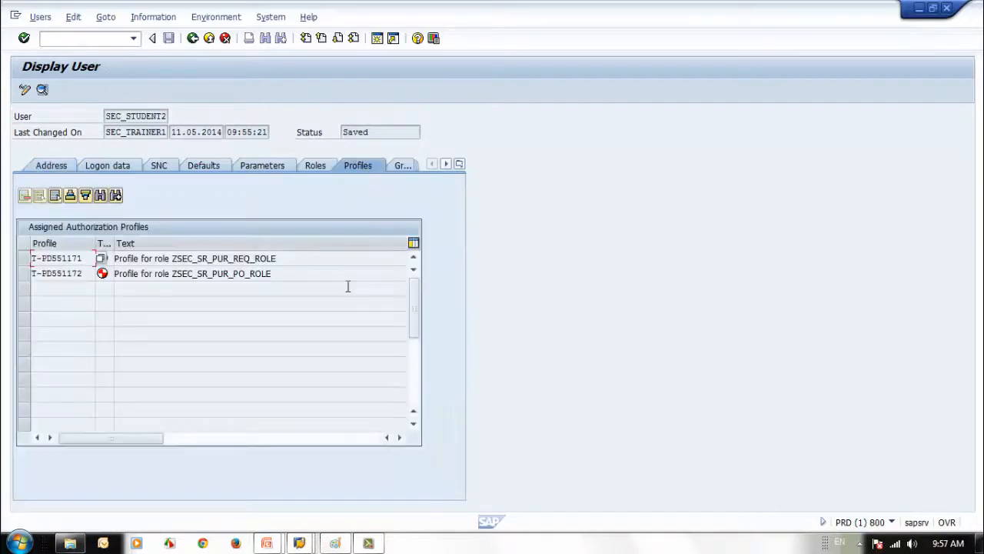
pyautogui.click(316, 169)
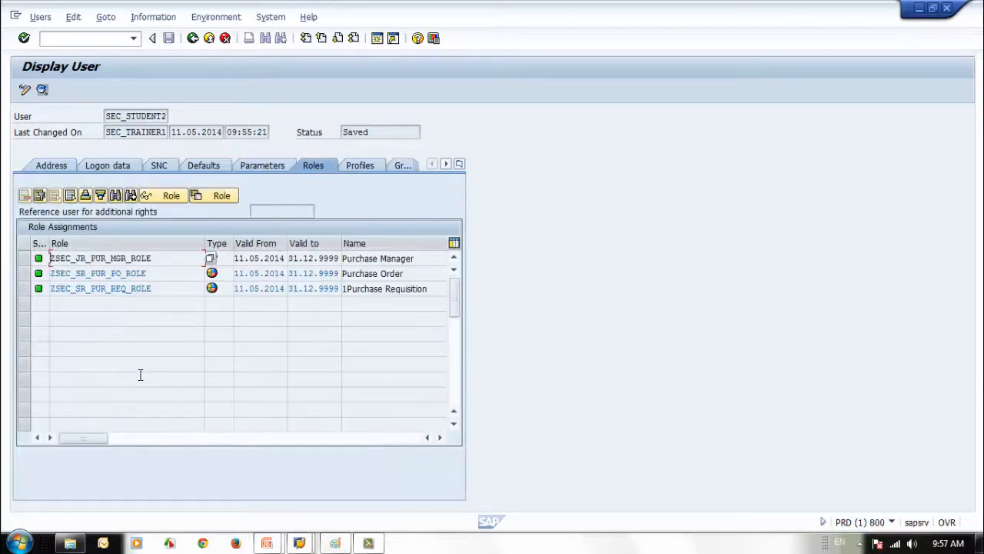
pyautogui.click(192, 37)
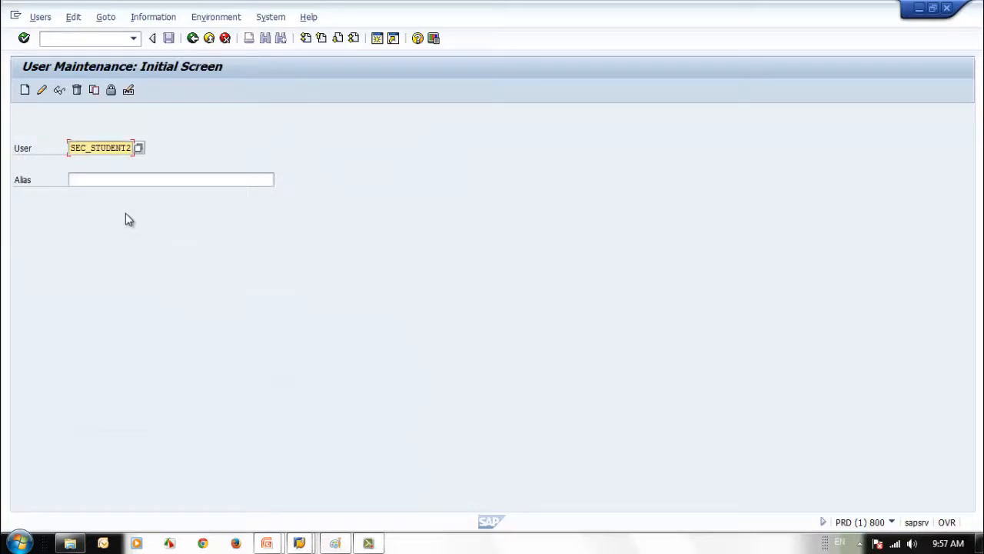
pyautogui.click(192, 38)
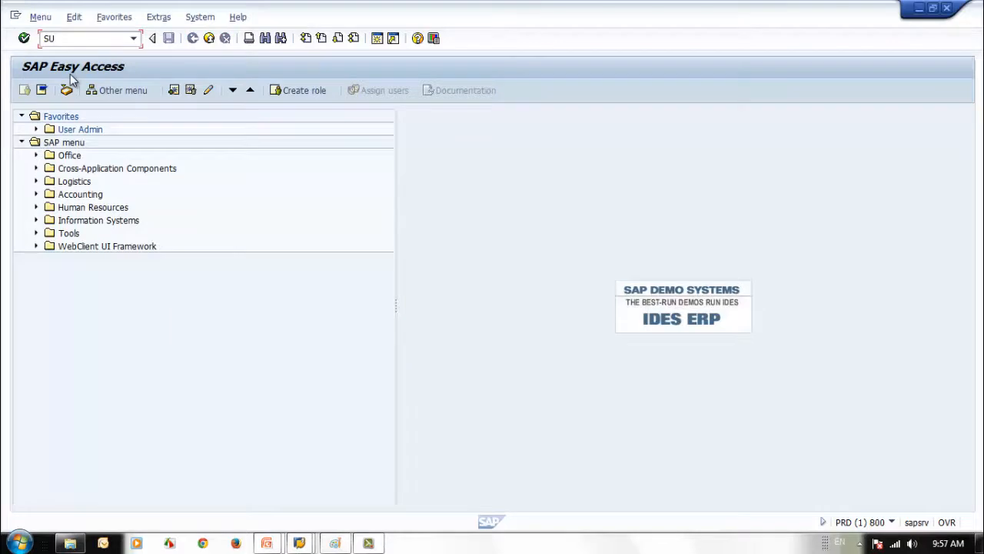
# Open SU10 and fill the first three user rows with SEC_STUDENT2, SEC_STUDENT3 and SEC_STUDENT4
pyautogui.press('Return')
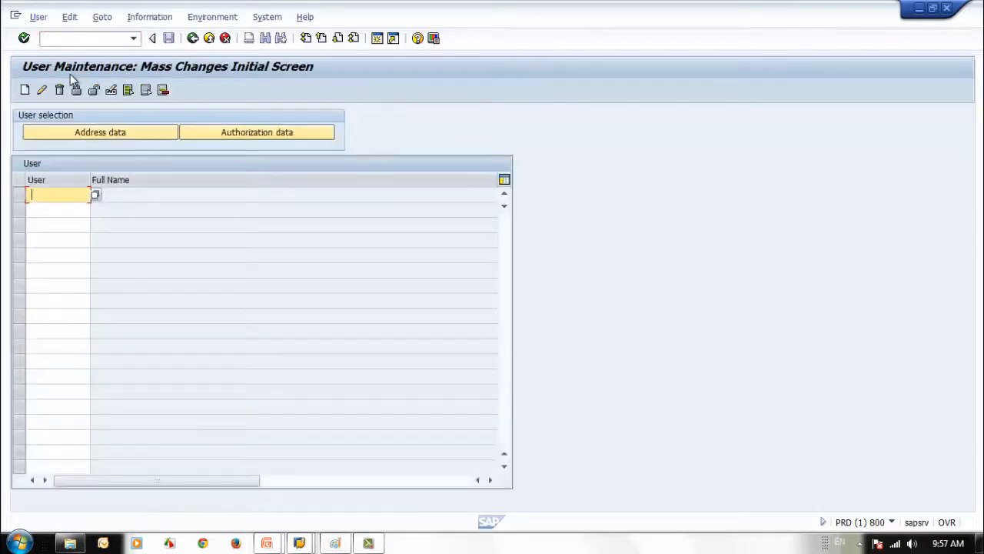
pyautogui.press('BackSpace')
pyautogui.click(44, 289)
pyautogui.click(66, 208)
pyautogui.press('BackSpace')
pyautogui.click(67, 292)
pyautogui.click(66, 224)
pyautogui.press('BackSpace')
pyautogui.click(66, 296)
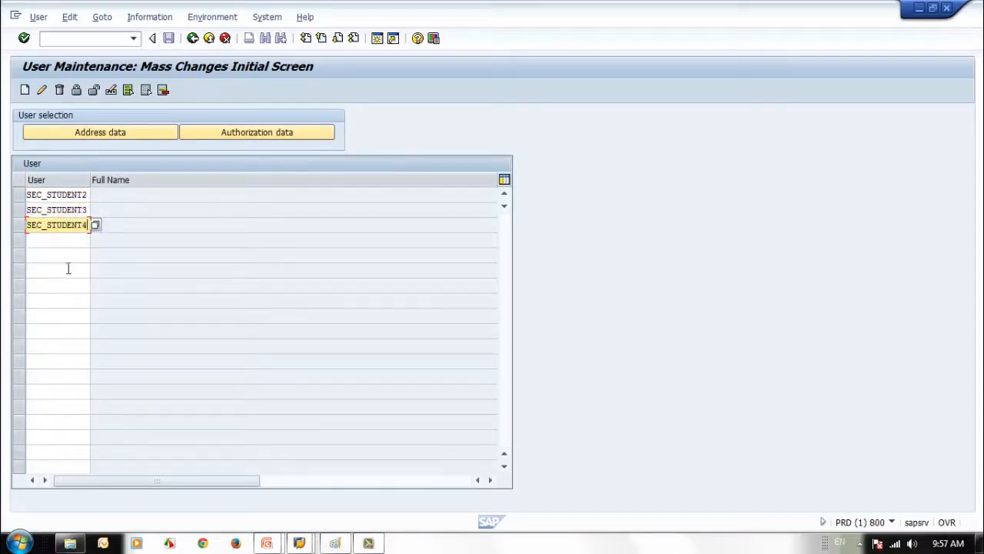
pyautogui.click(66, 239)
pyautogui.press('BackSpace')
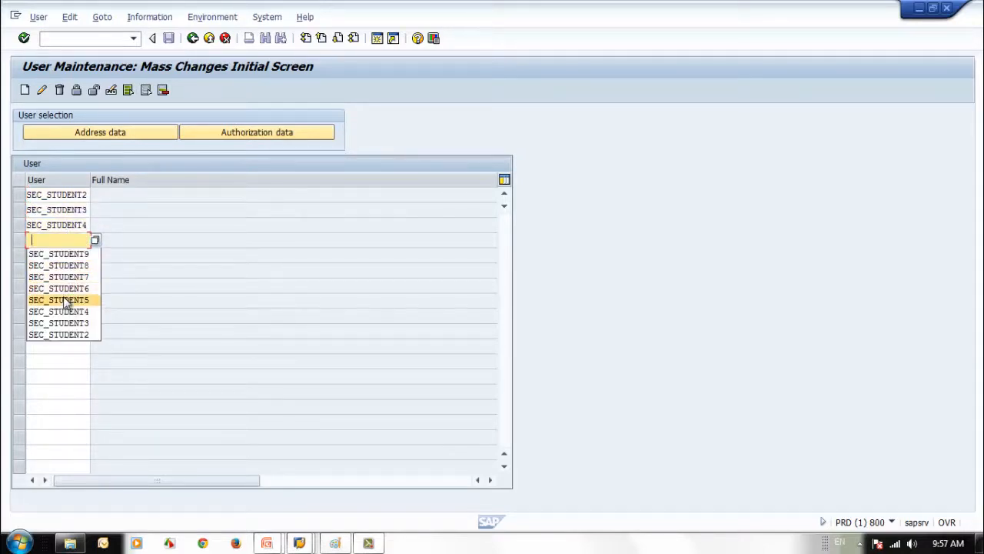
# Enter SEC_STUDENT5 in the fourth row by editing a previous user name
pyautogui.click(66, 287)
pyautogui.press('BackSpace')
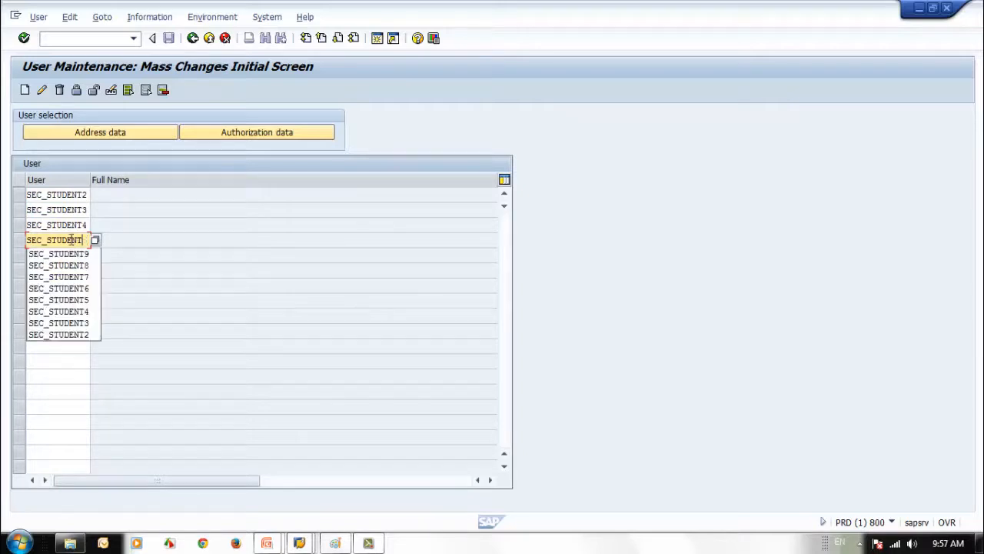
pyautogui.write('5')
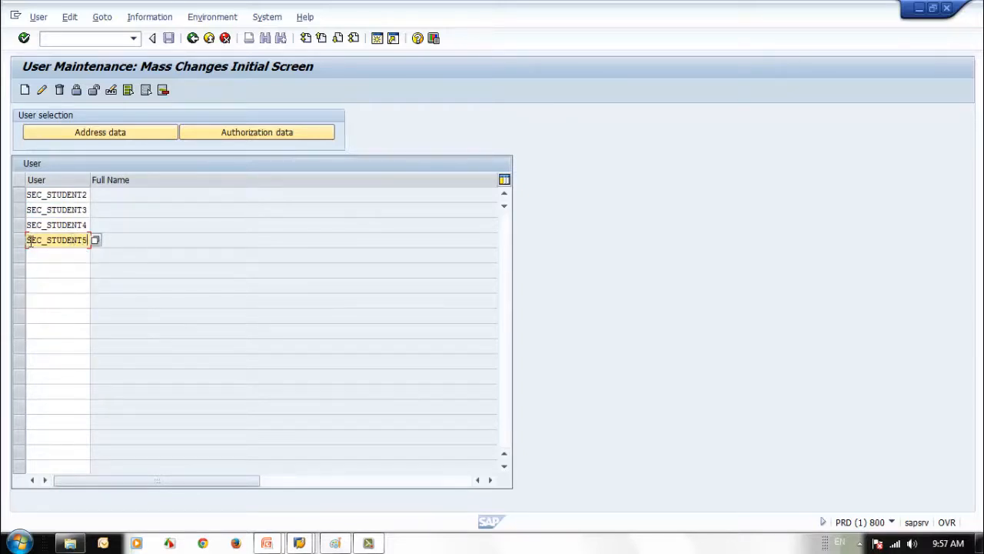
pyautogui.moveTo(27, 243); pyautogui.dragTo(91, 244)
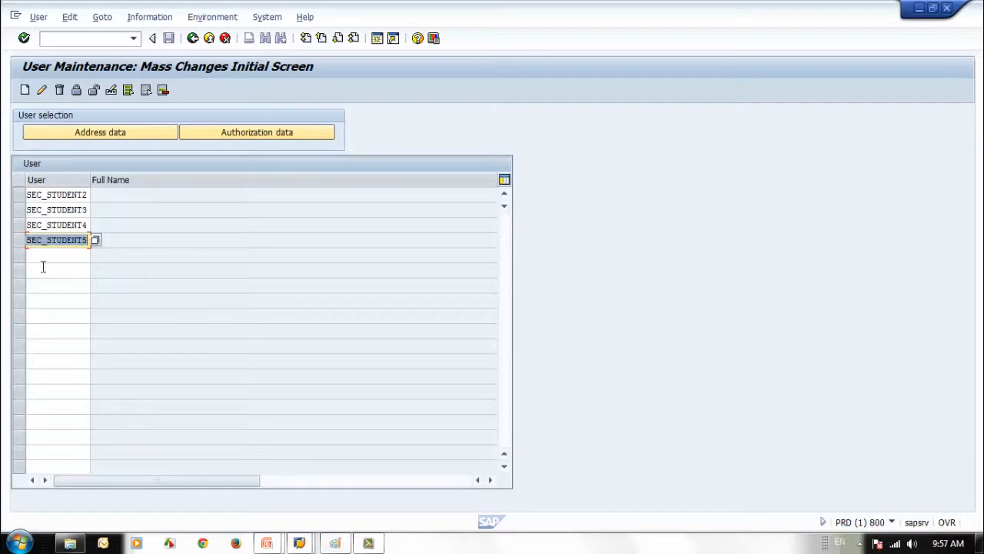
pyautogui.click(43, 255)
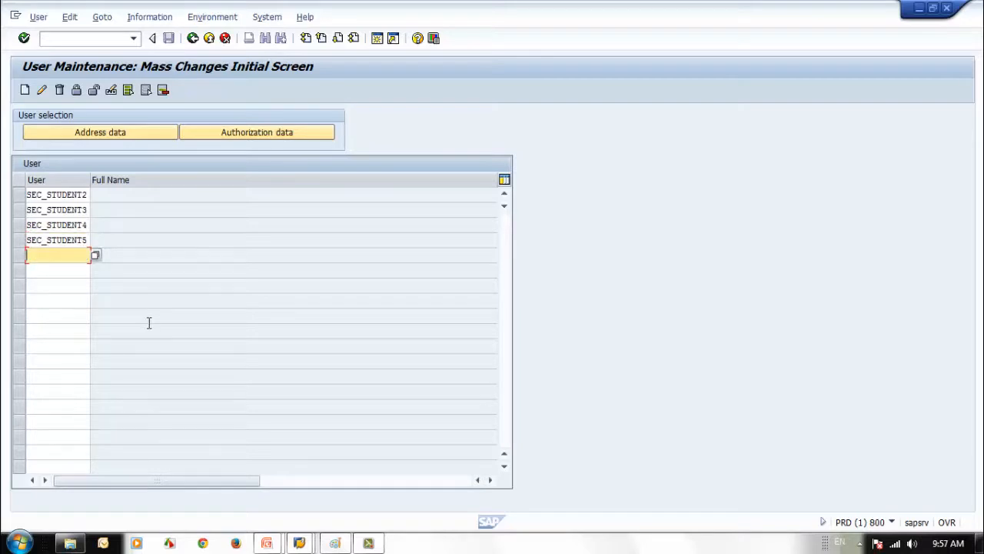
pyautogui.click(71, 236)
pyautogui.click(77, 209)
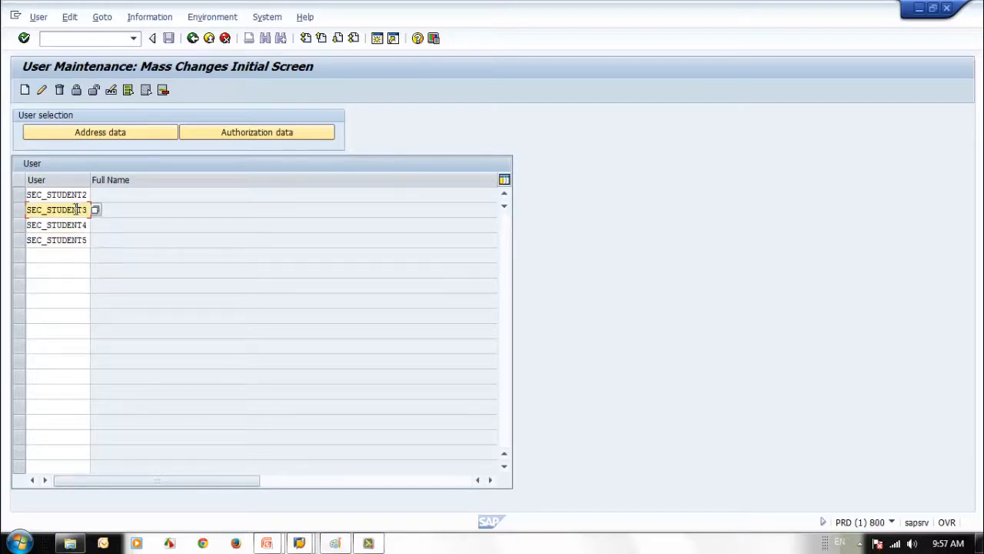
# Start changing the listed users and add role ZSEC_SR_PUR_PO_ROLE
pyautogui.click(41, 89)
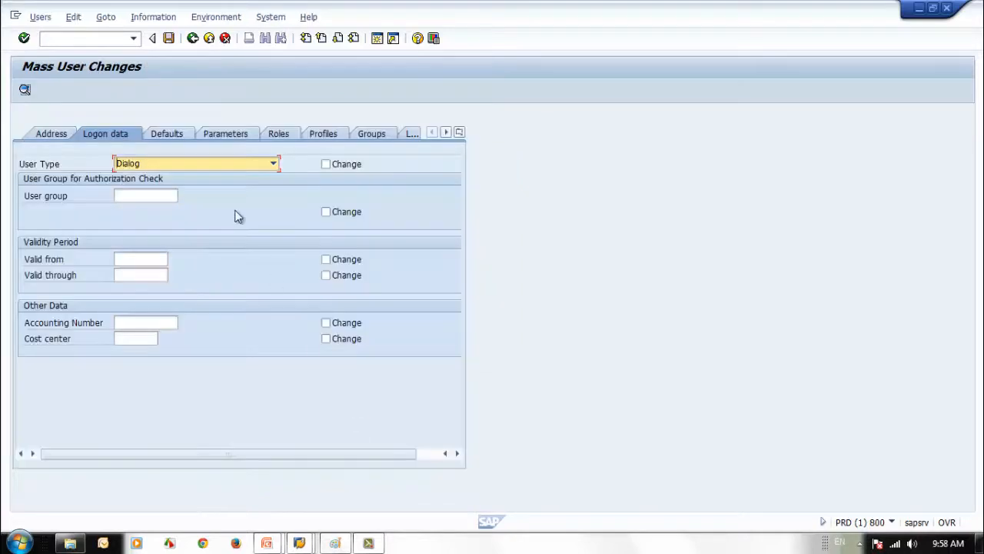
pyautogui.click(278, 135)
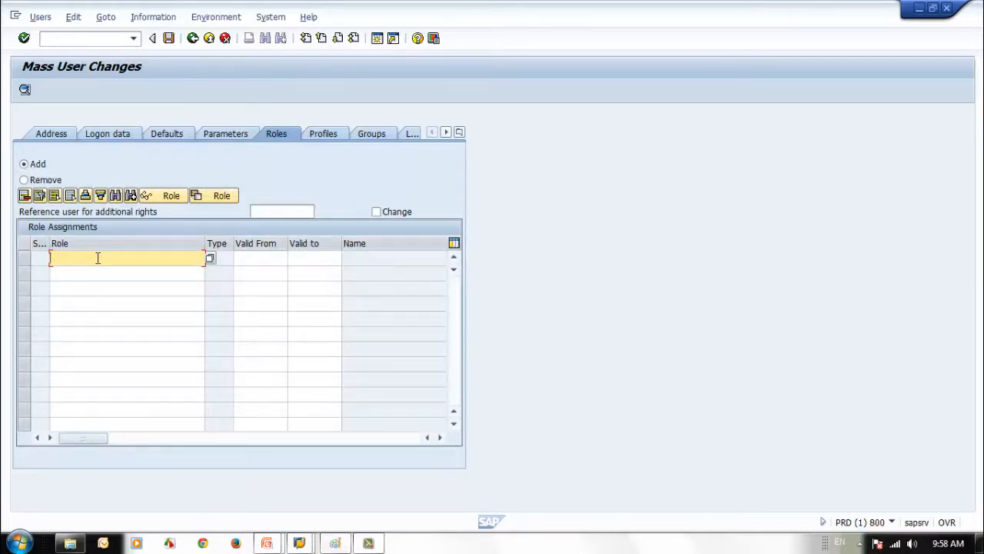
pyautogui.write('x')
pyautogui.press('BackSpace')
pyautogui.write('z')
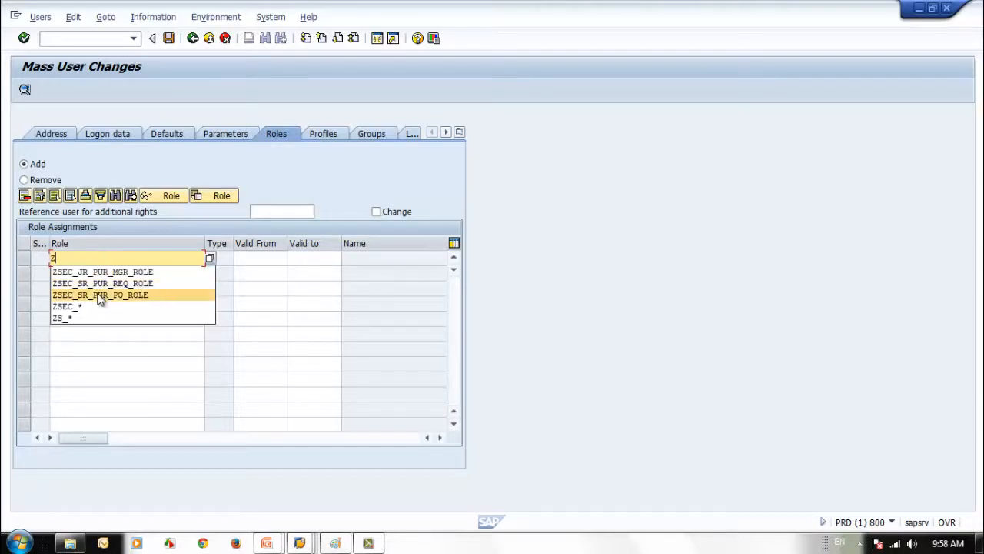
pyautogui.click(100, 296)
# Make the role valid from 05.05.2014 to 31.12.2015 and select its row
pyautogui.click(280, 255)
pyautogui.click(313, 256)
pyautogui.click(266, 255)
pyautogui.click(266, 256)
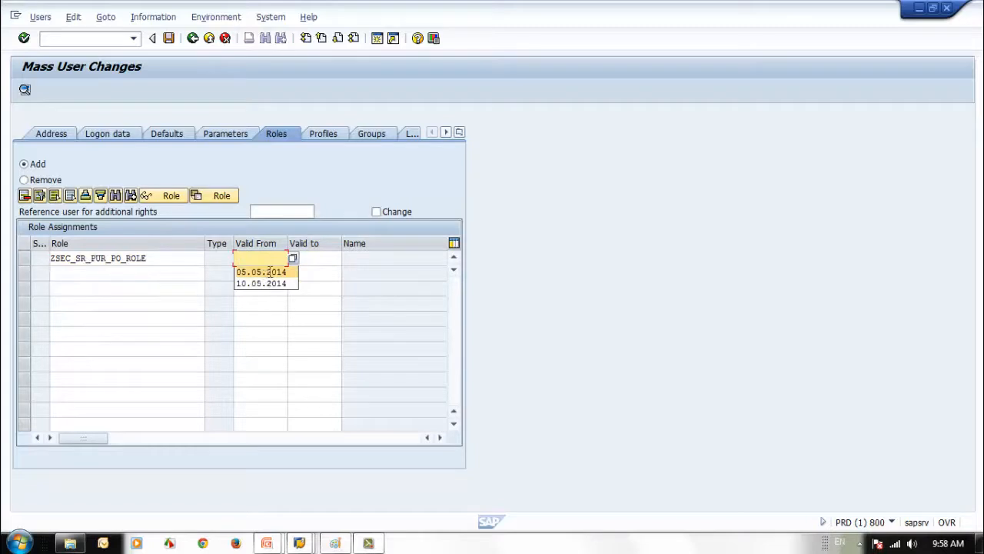
pyautogui.click(266, 270)
pyautogui.click(336, 256)
pyautogui.click(336, 256)
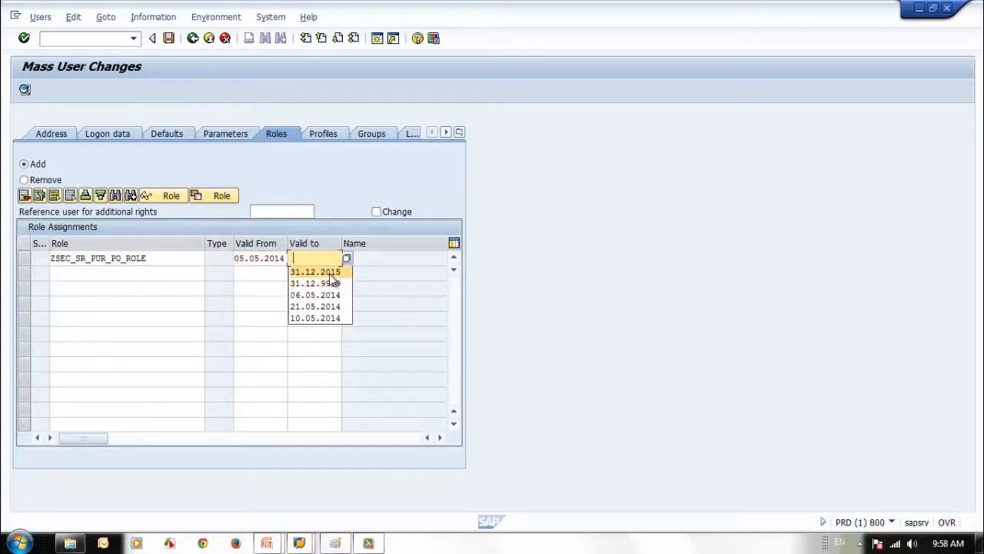
pyautogui.click(332, 270)
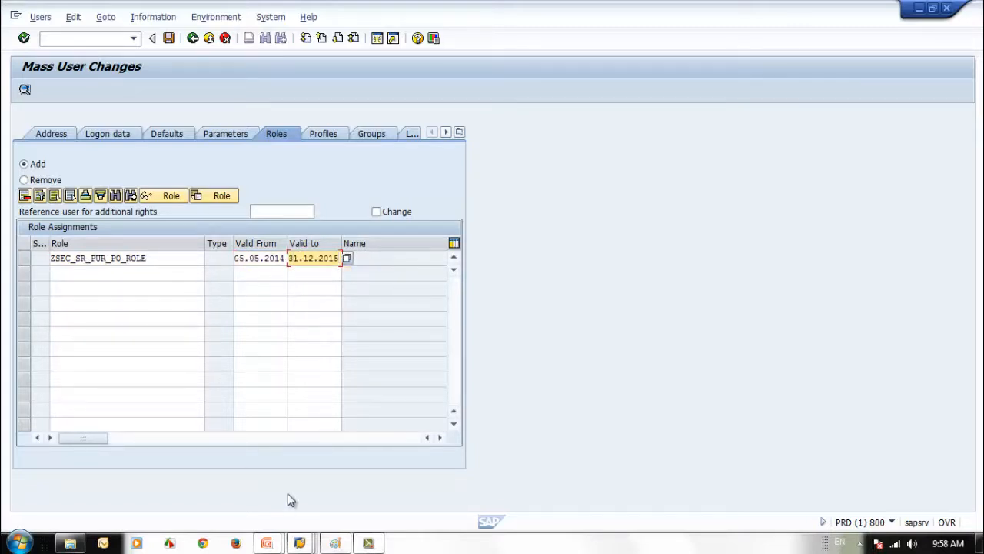
pyautogui.press('Return')
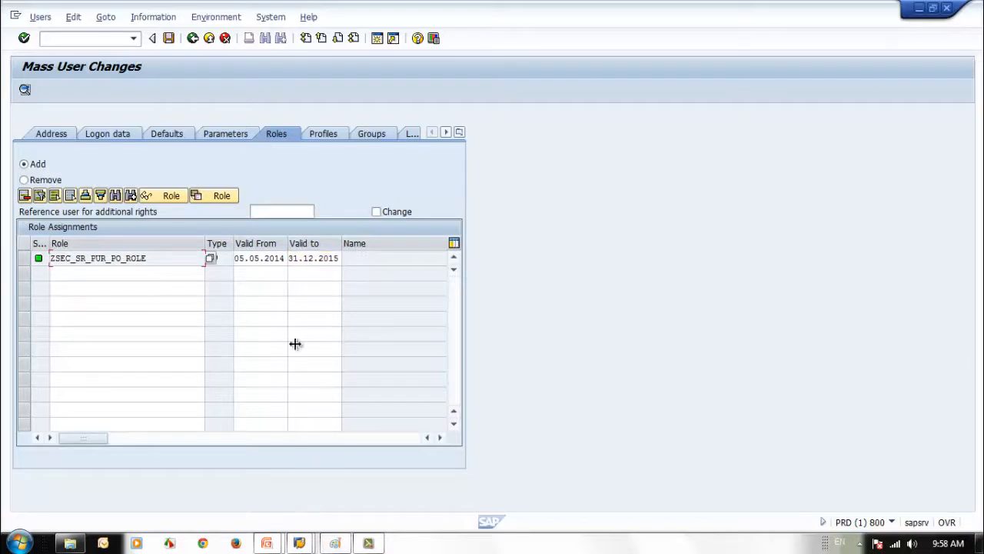
pyautogui.click(23, 259)
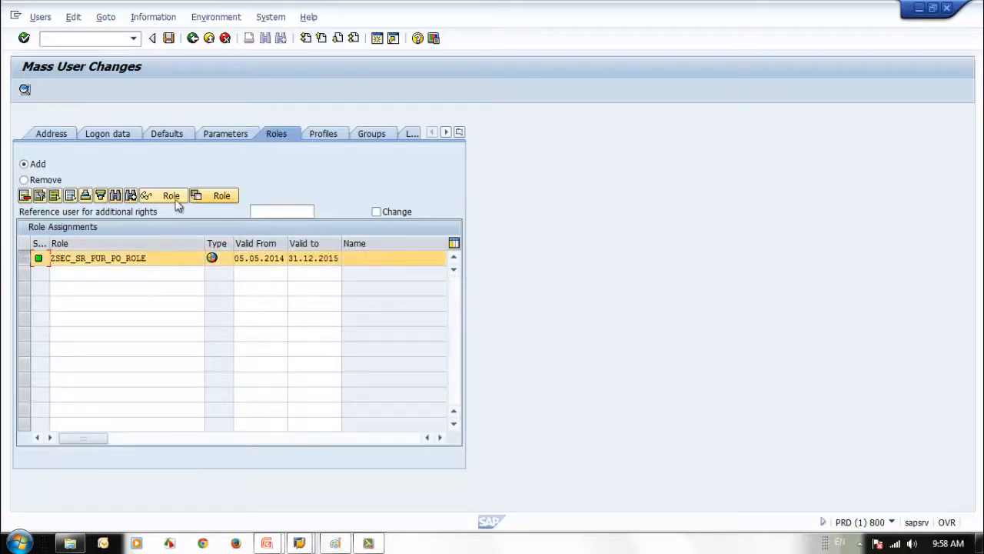
# Delete the purchase-order role row and enter the role pattern ZSEC_*
pyautogui.click(39, 196)
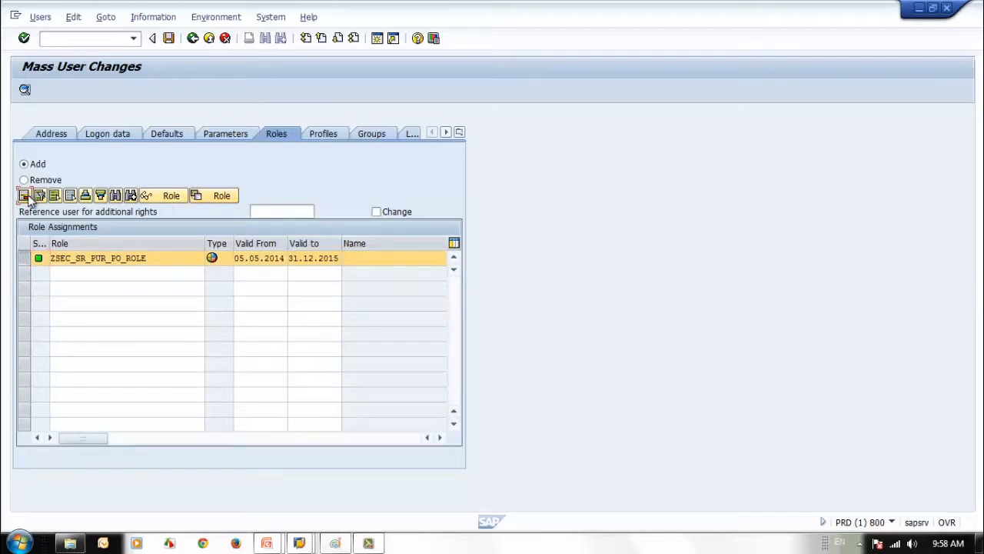
pyautogui.click(86, 262)
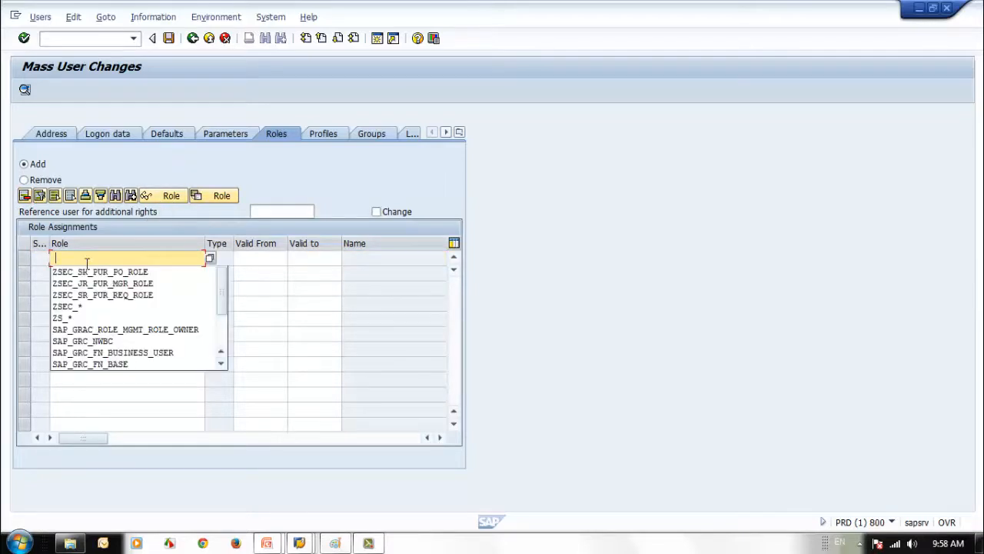
pyautogui.click(77, 307)
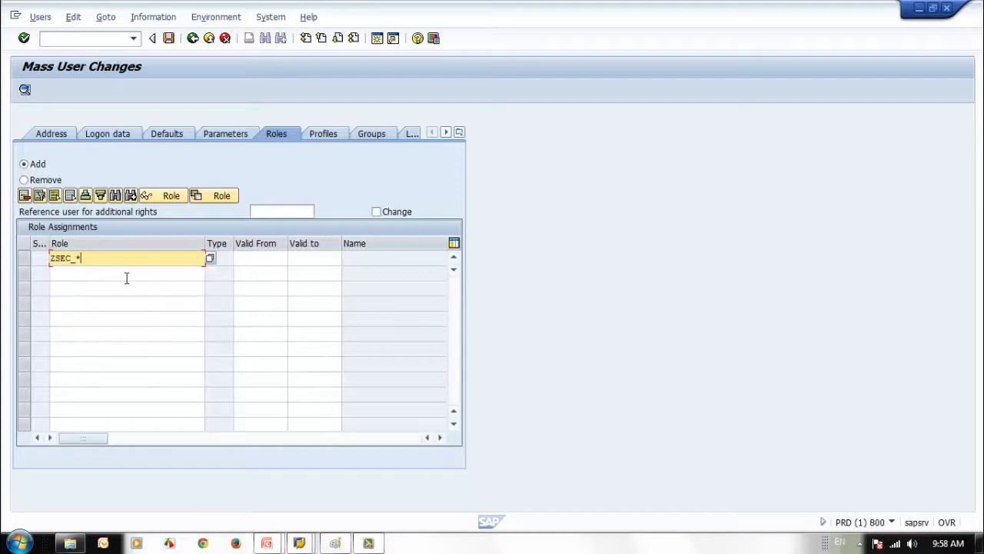
pyautogui.moveTo(82, 261); pyautogui.dragTo(44, 255)
pyautogui.click(75, 260)
# Pick ZSEC_GENERAL from the single roles, valid 11.05.2014 to 31.12.9999, and tick Change
pyautogui.press('F4')
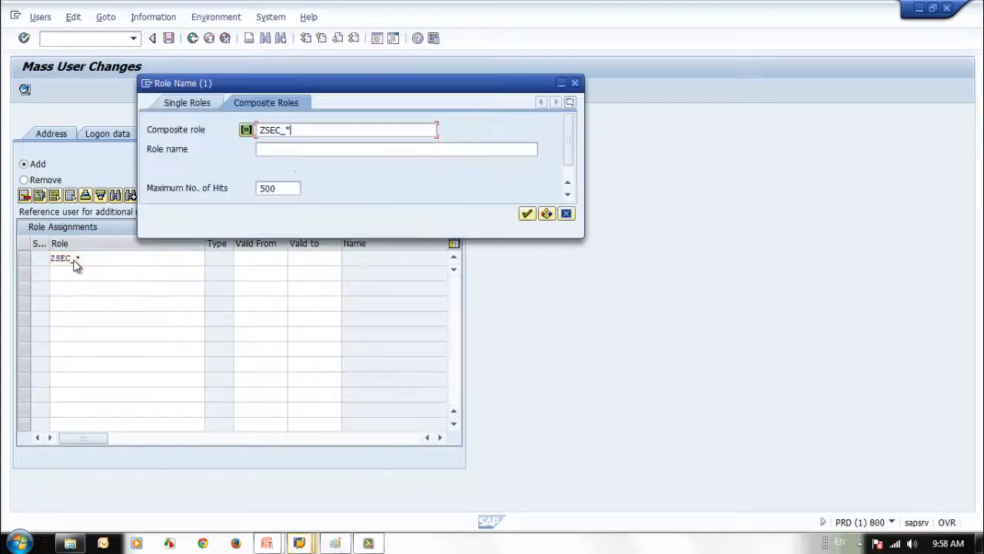
pyautogui.click(193, 104)
pyautogui.click(526, 214)
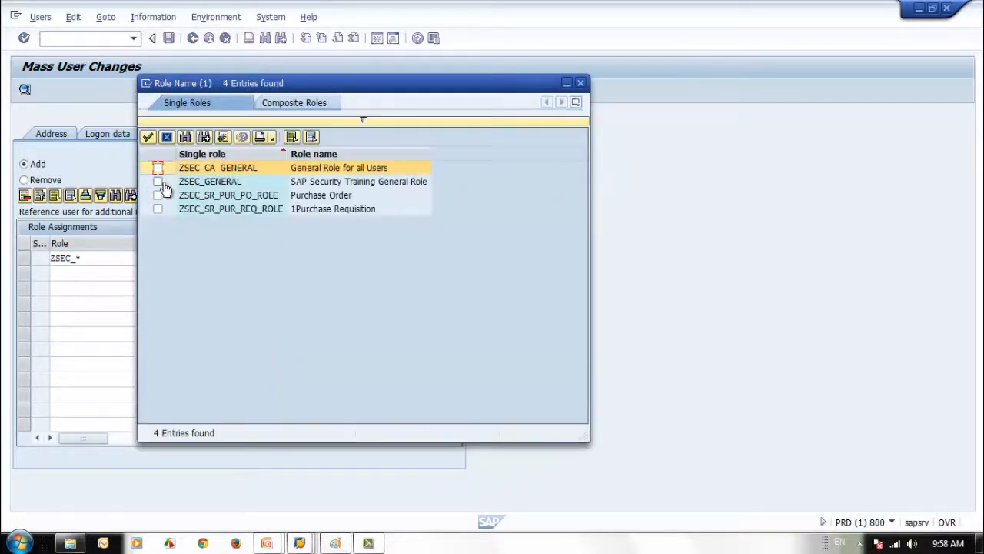
pyautogui.click(158, 183)
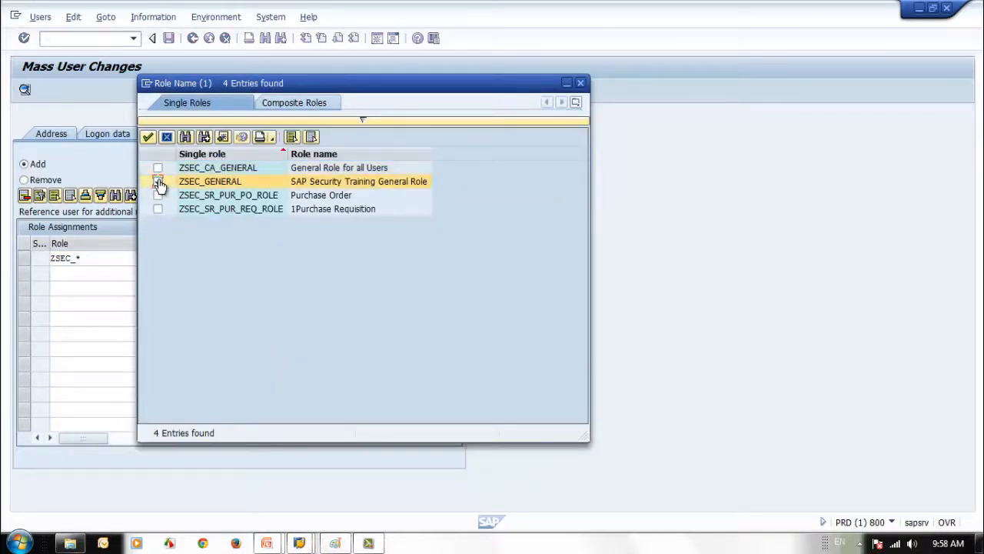
pyautogui.click(147, 136)
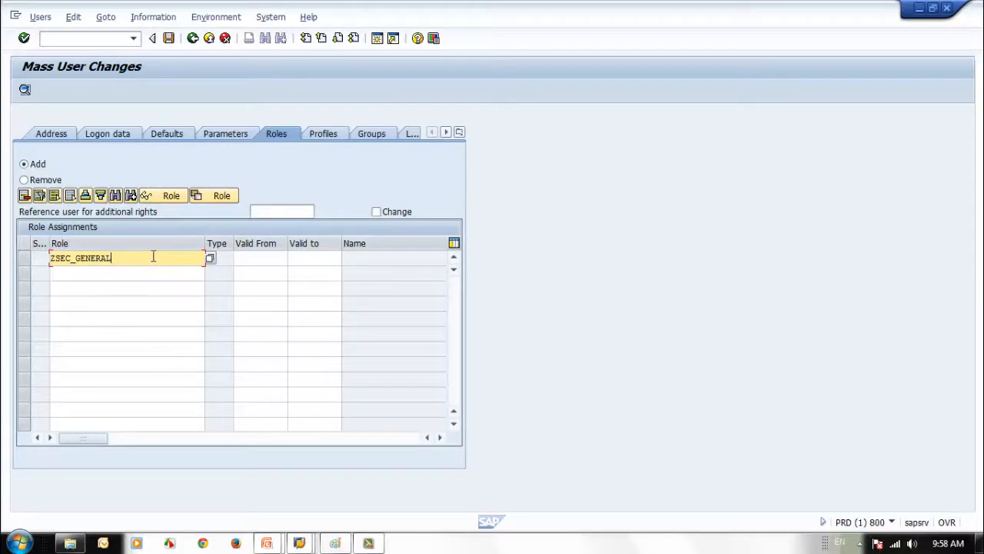
pyautogui.press('Return')
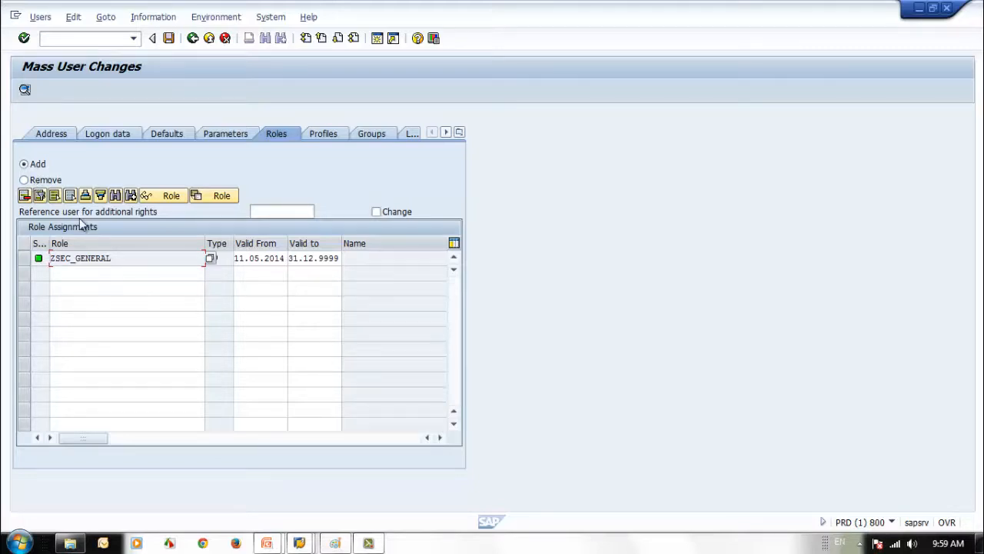
pyautogui.click(376, 212)
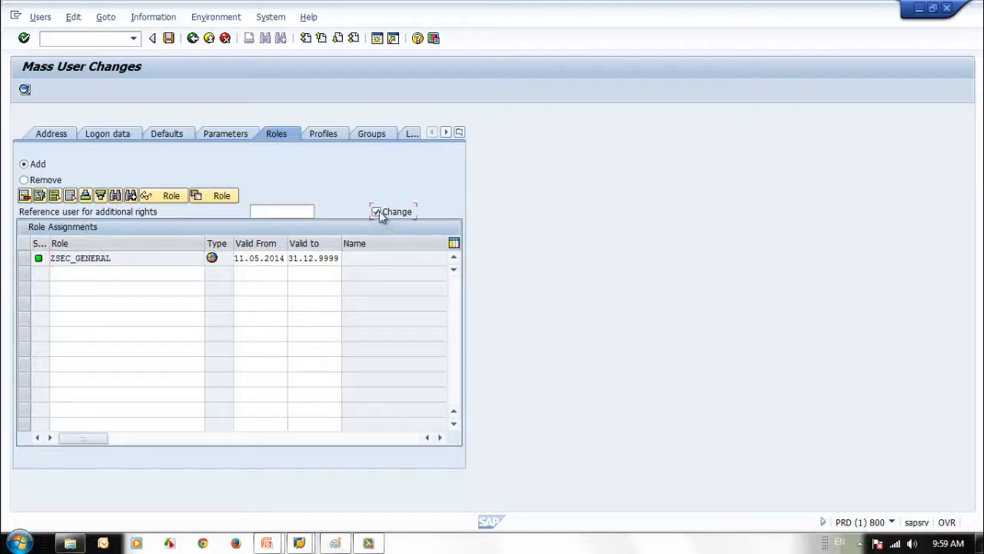
# Save the mass change for the four users and confirm the log shows ZSEC_GENERAL added
pyautogui.click(168, 37)
pyautogui.click(188, 315)
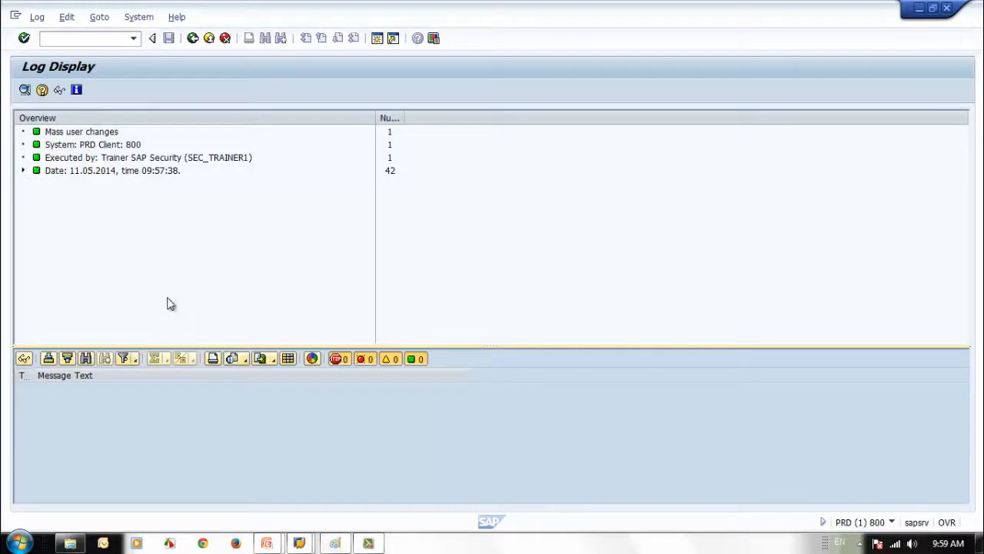
pyautogui.click(23, 171)
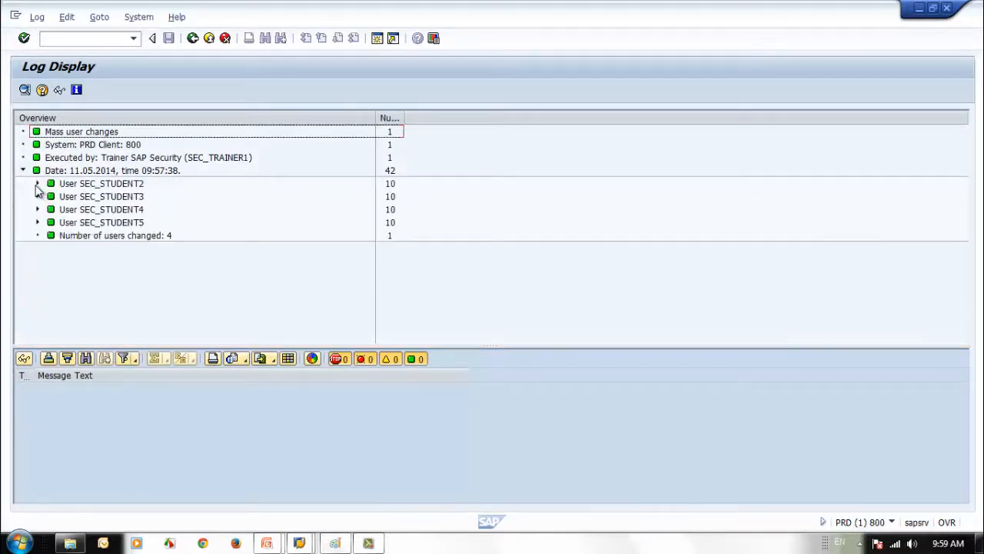
pyautogui.click(36, 185)
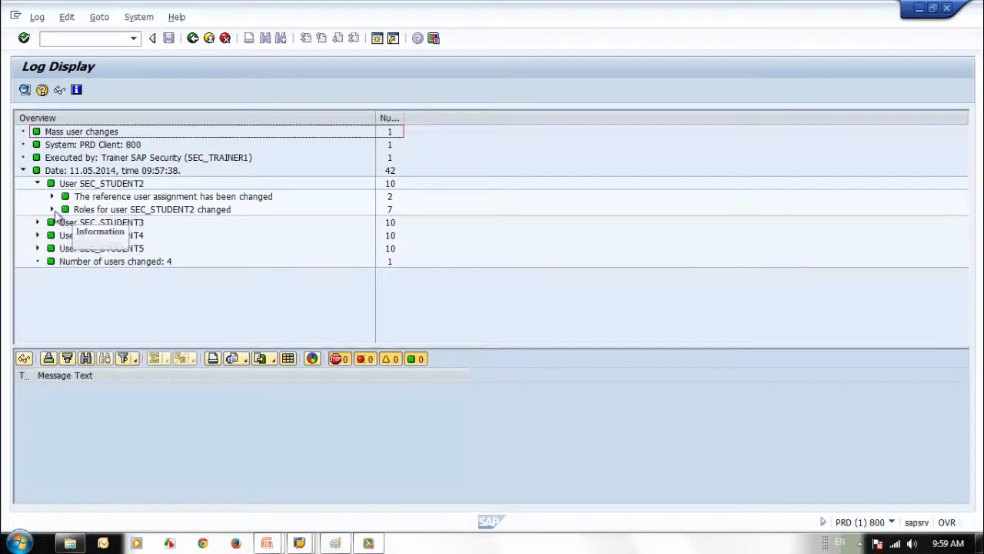
pyautogui.click(52, 209)
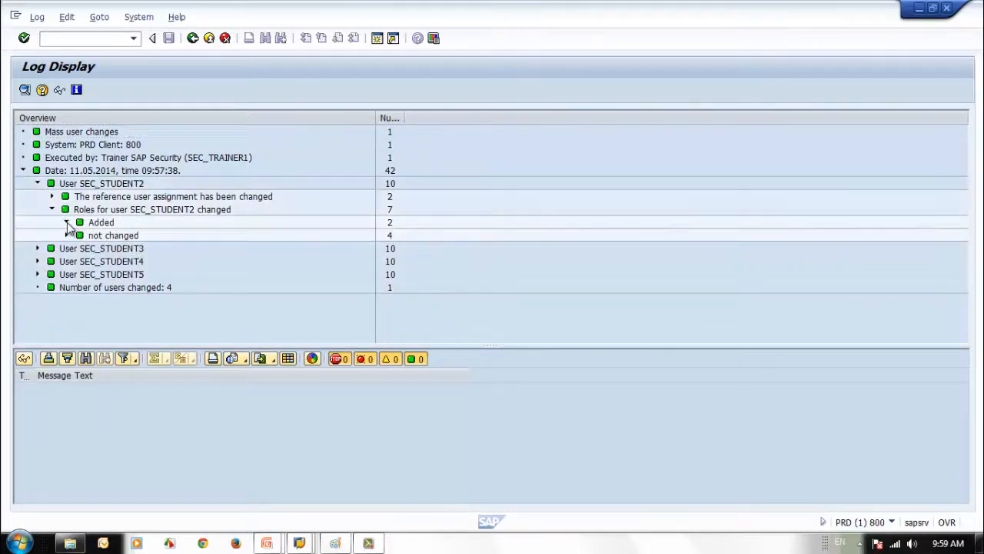
pyautogui.click(67, 222)
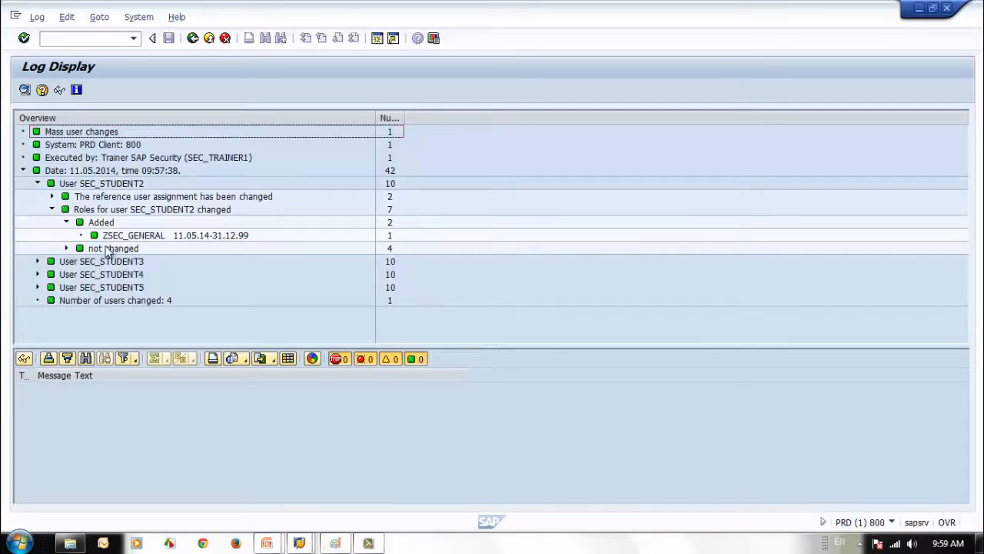
# Go back through the user list to the SAP Easy Access menu
pyautogui.click(193, 40)
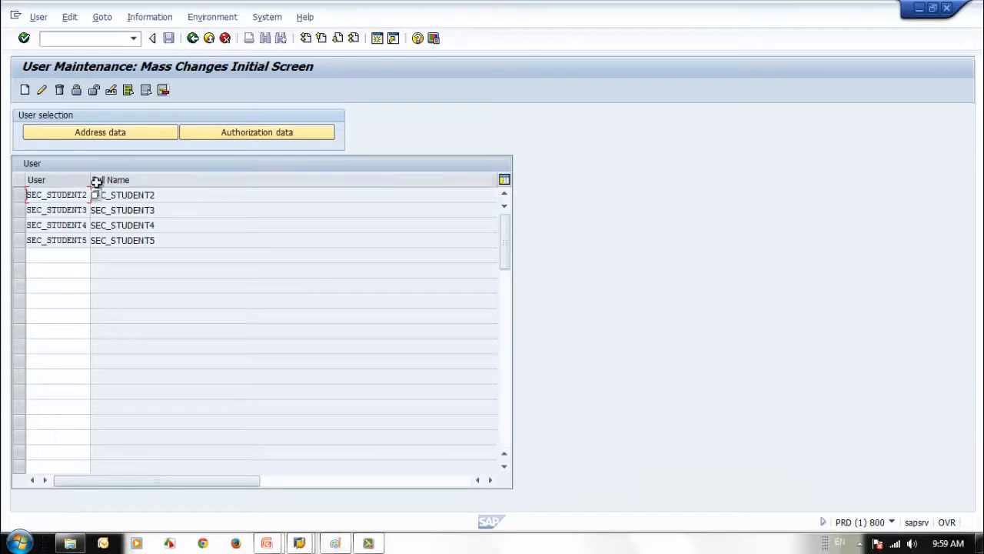
pyautogui.moveTo(29, 196); pyautogui.dragTo(89, 197)
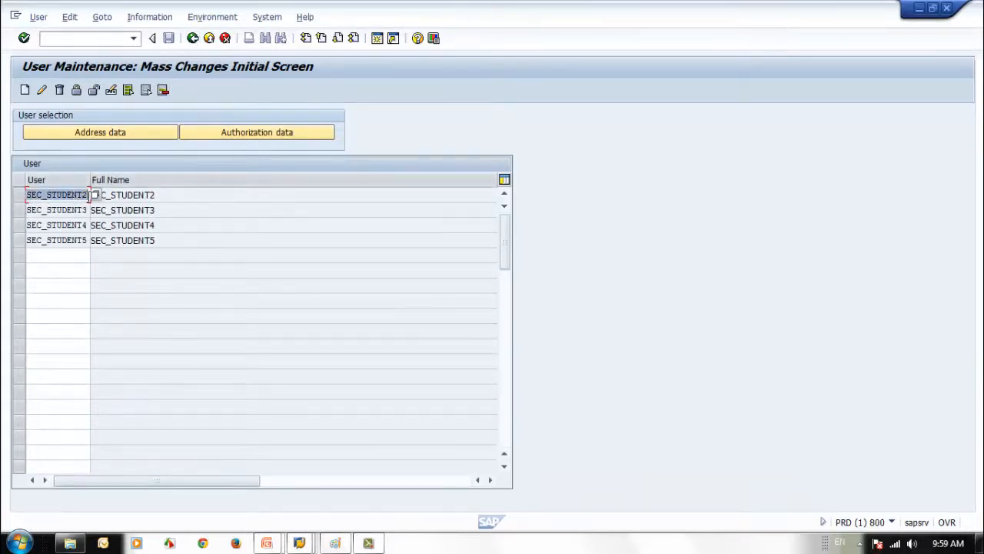
pyautogui.click(194, 41)
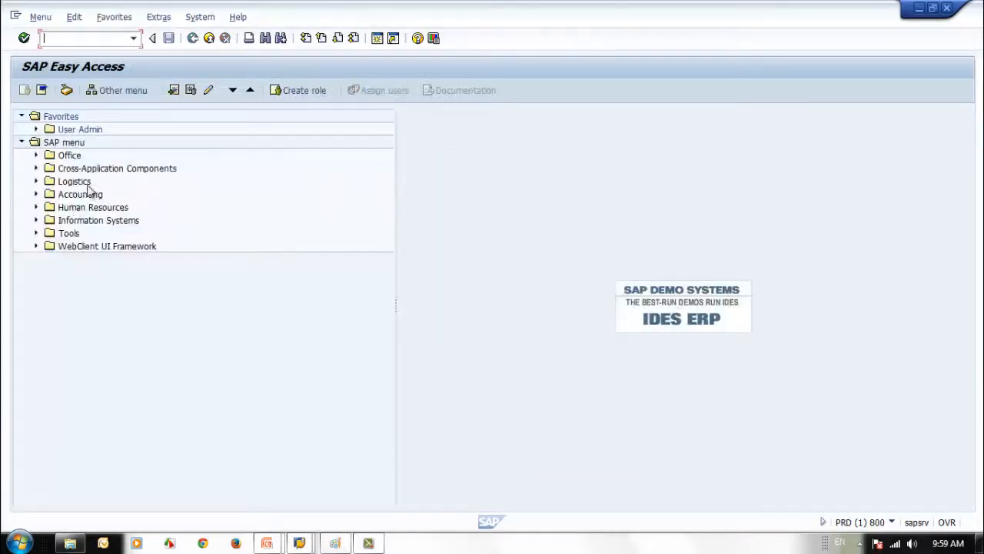
pyautogui.click(65, 38)
pyautogui.write('SU01')
pyautogui.press('Return')
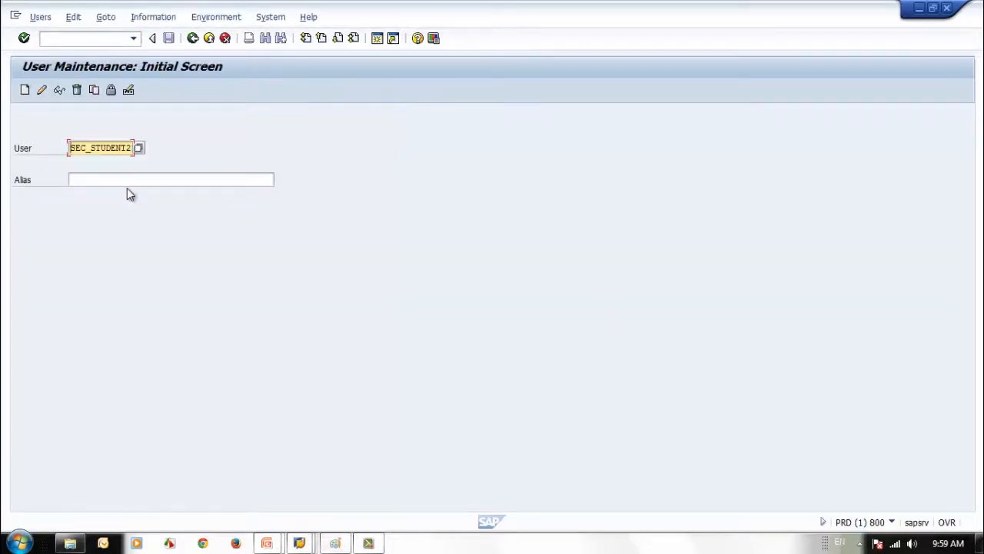
pyautogui.click(59, 91)
pyautogui.click(312, 164)
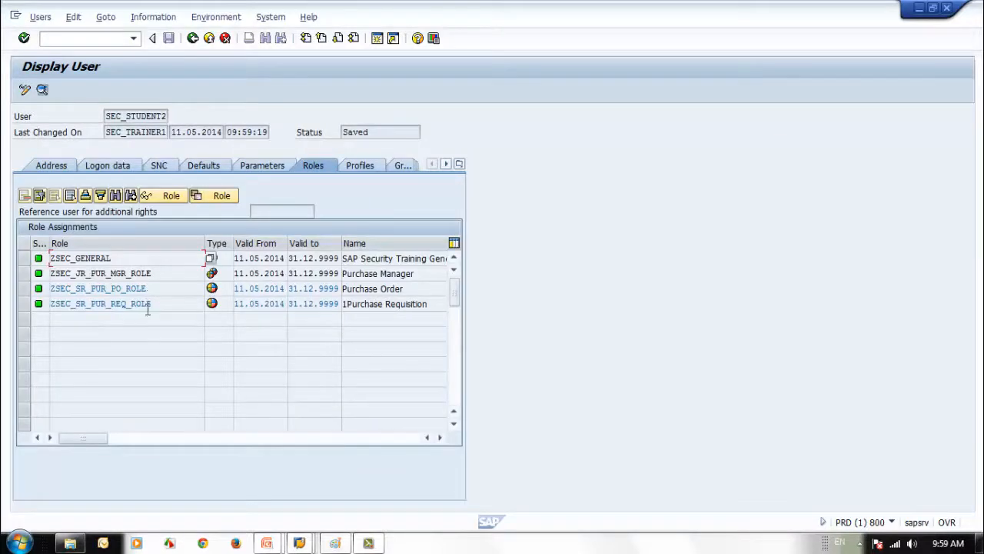
pyautogui.click(192, 39)
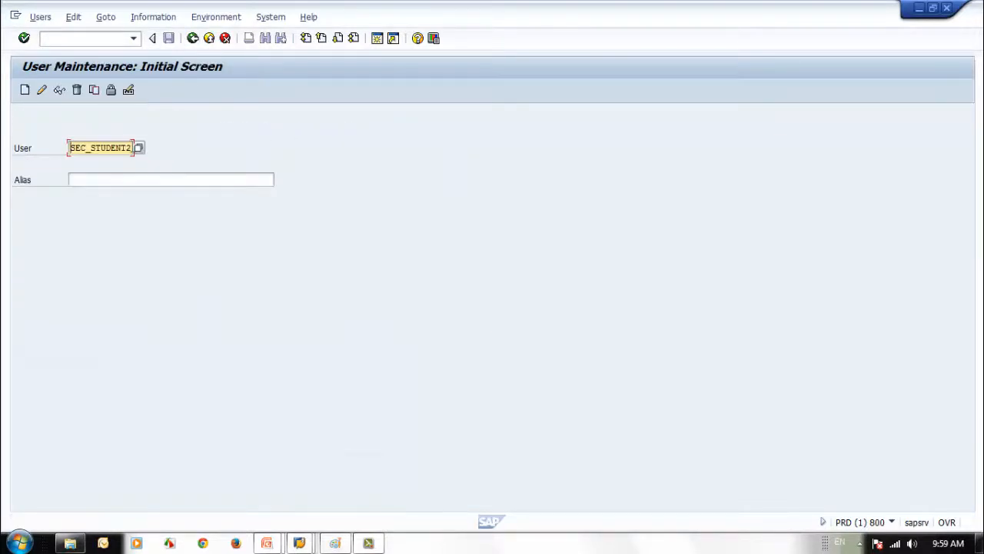
pyautogui.moveTo(129, 148); pyautogui.dragTo(136, 148)
pyautogui.write('9')
pyautogui.click(60, 90)
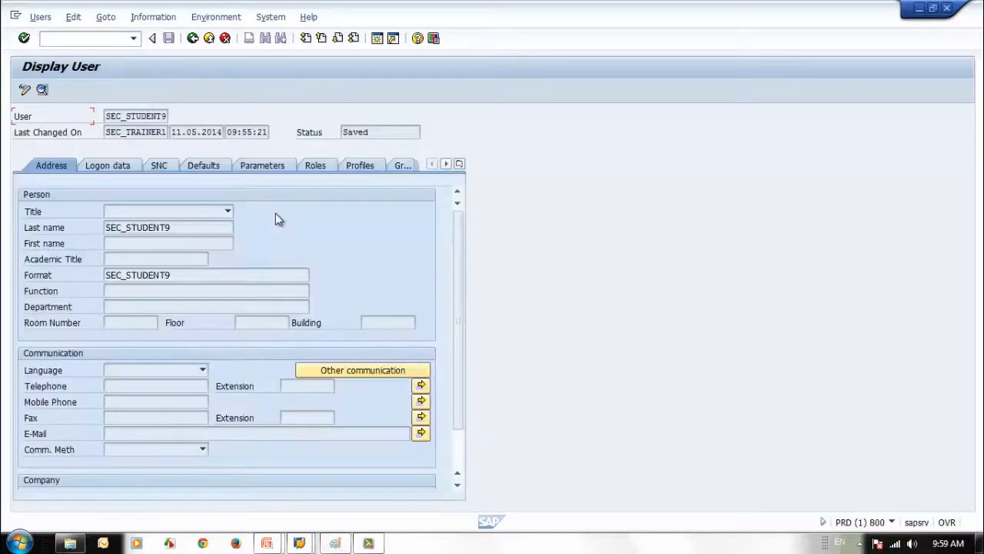
pyautogui.click(314, 166)
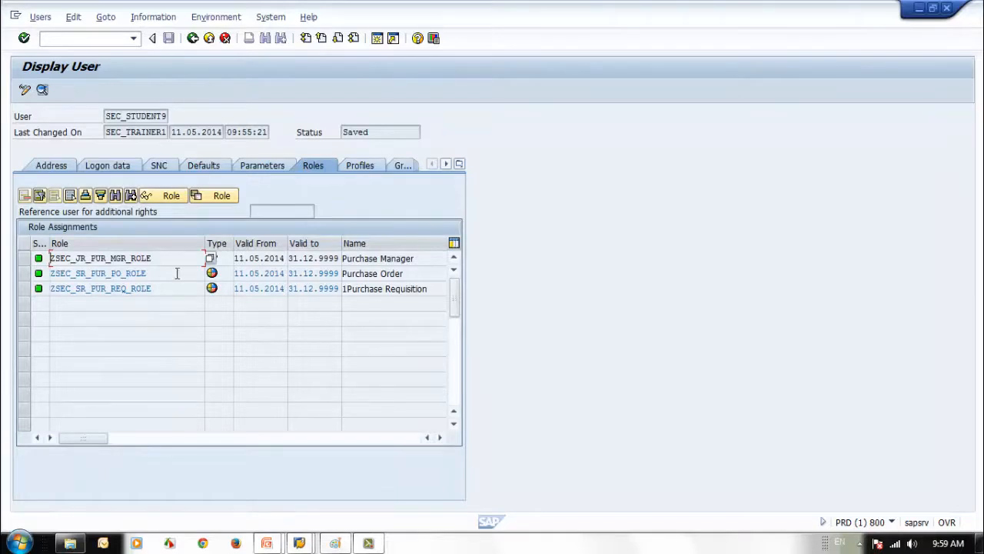
pyautogui.click(192, 38)
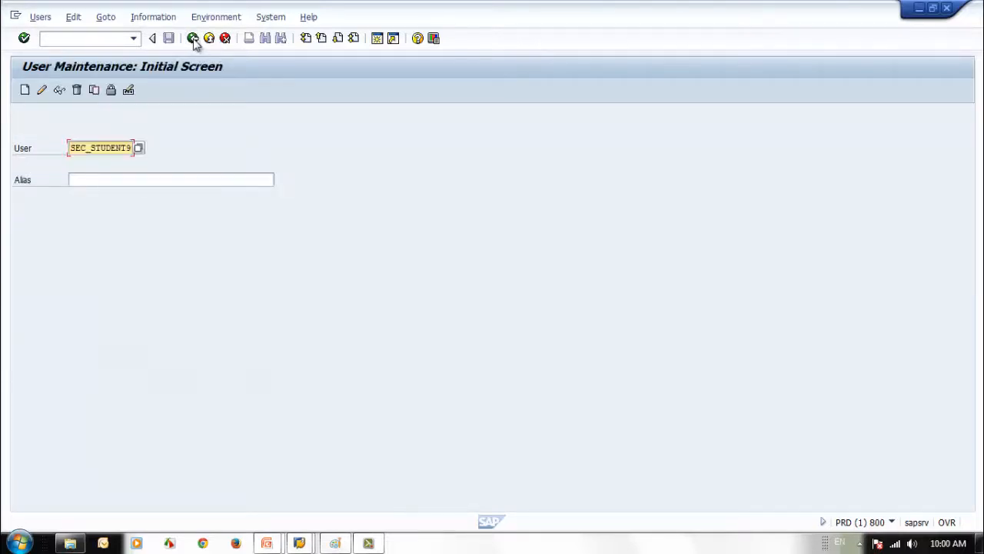
pyautogui.click(130, 148)
pyautogui.write('2')
pyautogui.click(59, 91)
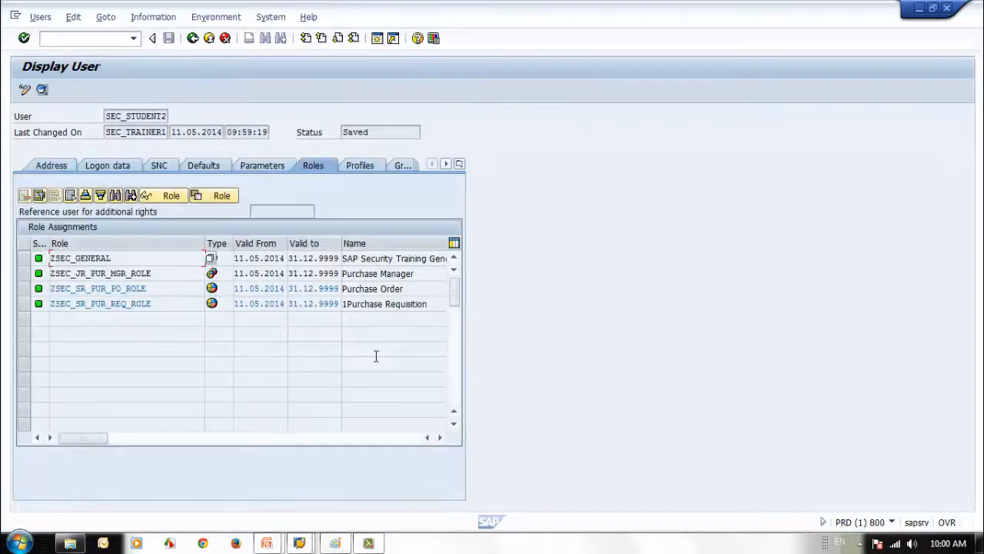
pyautogui.click(60, 274)
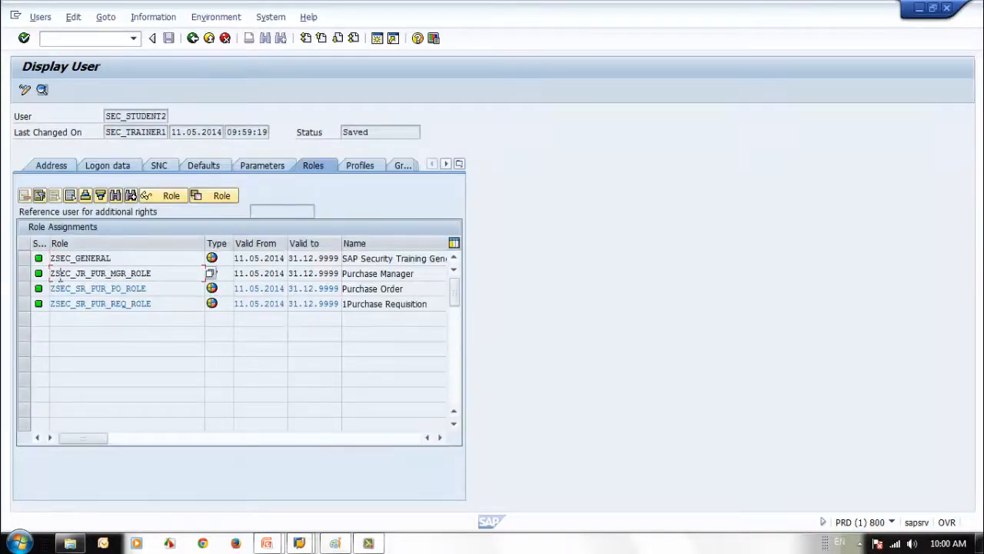
pyautogui.moveTo(156, 275); pyautogui.dragTo(51, 275)
pyautogui.doubleClick(163, 275)
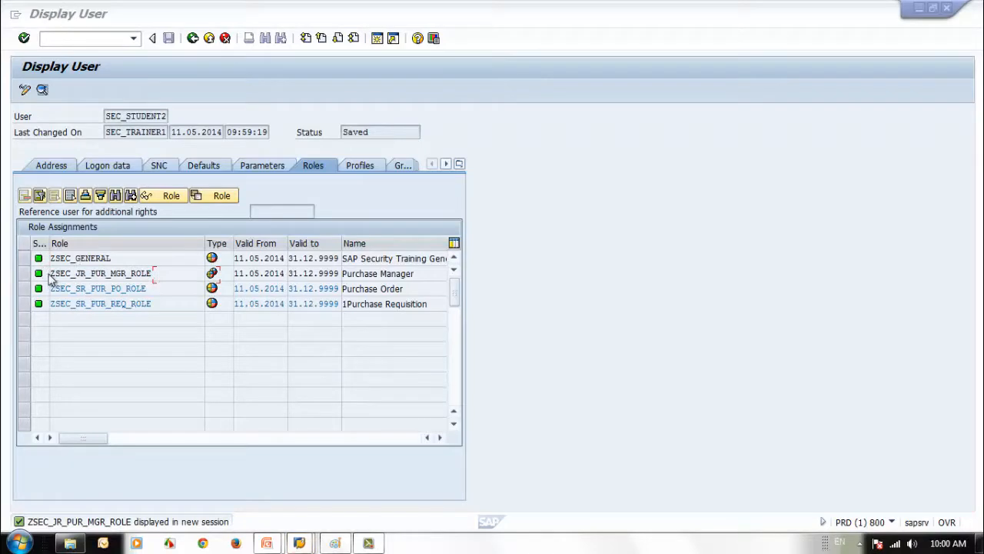
pyautogui.click(193, 39)
# Start an SU10 mass change for users SEC_STUDENT3 and SEC_STUDENT4
pyautogui.click(192, 38)
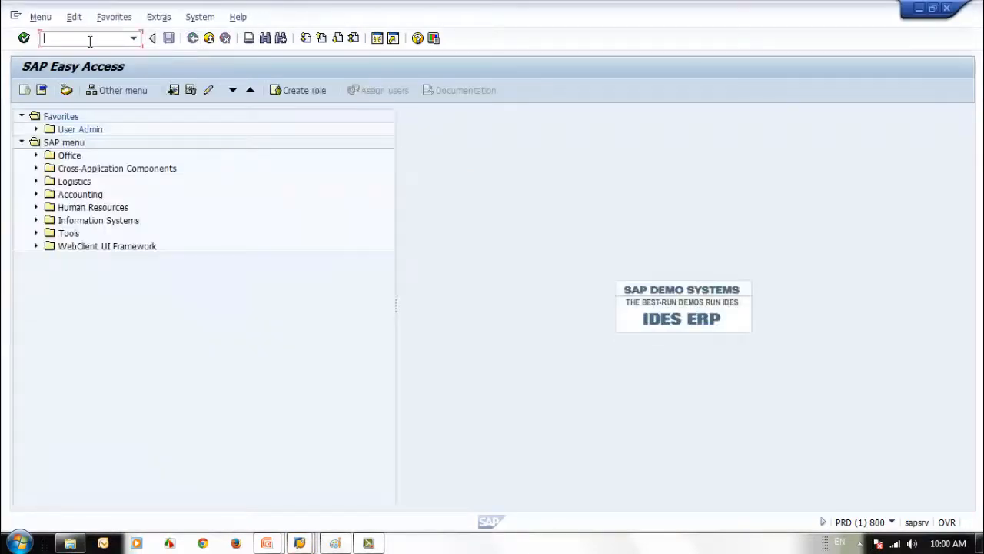
pyautogui.click(97, 39)
pyautogui.write('su10')
pyautogui.press('Return')
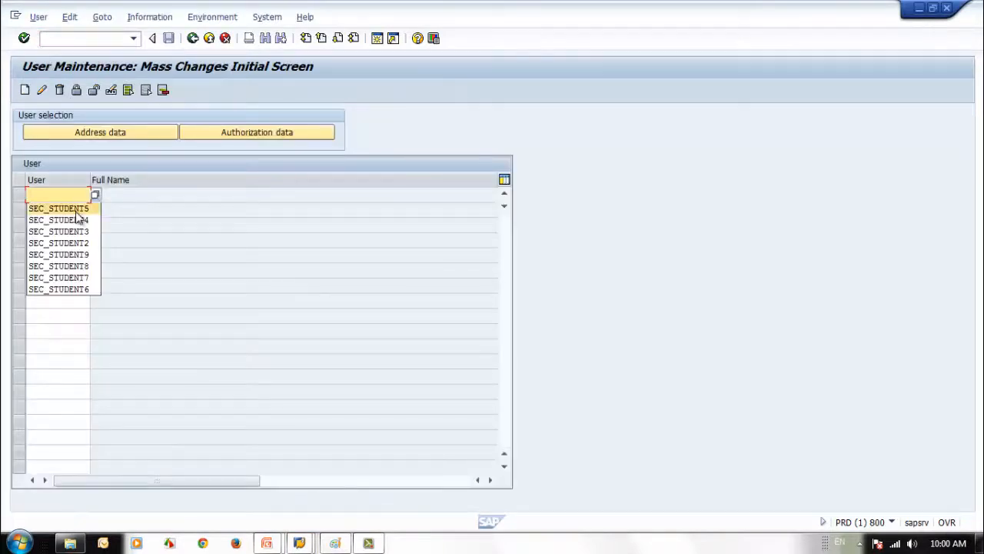
pyautogui.click(58, 231)
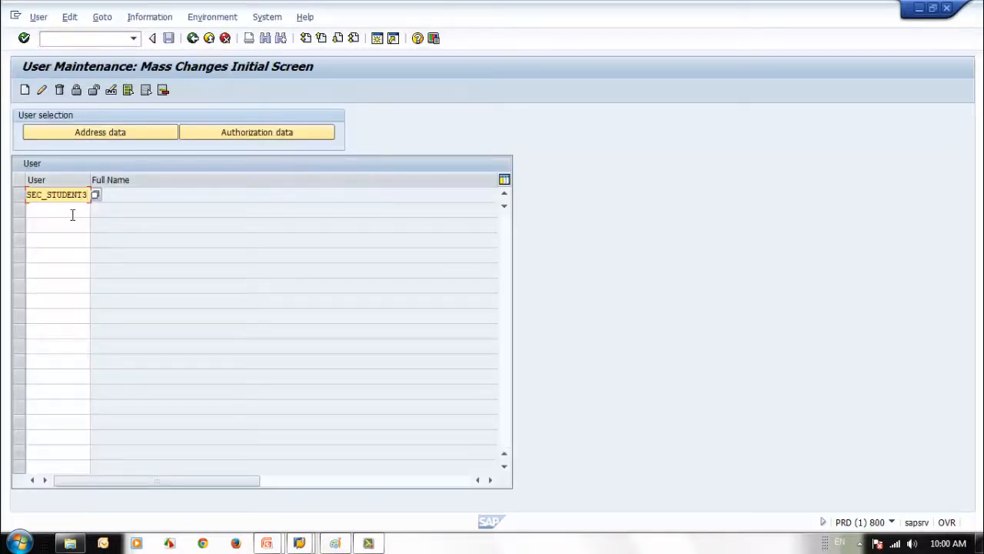
pyautogui.click(72, 215)
pyautogui.click(70, 234)
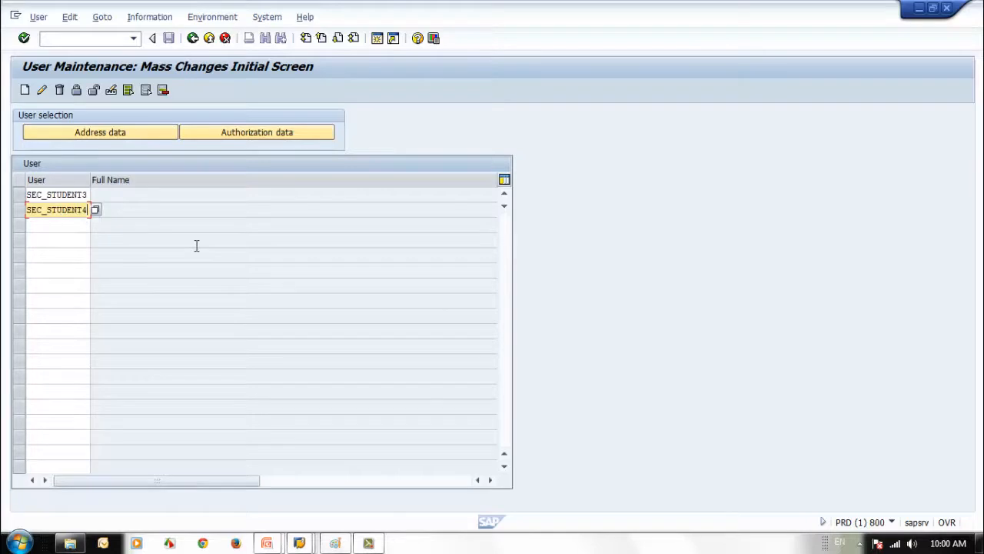
pyautogui.click(42, 91)
# Set roles to Remove, list ZSEC_JR_PUR_MGR_ROLE among them, and try saving
pyautogui.click(280, 133)
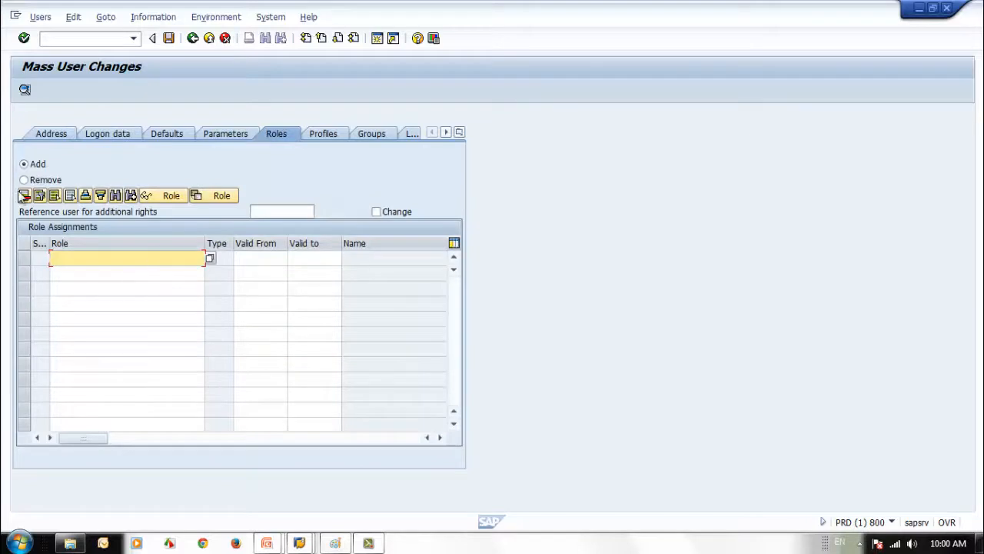
pyautogui.click(24, 179)
pyautogui.click(99, 259)
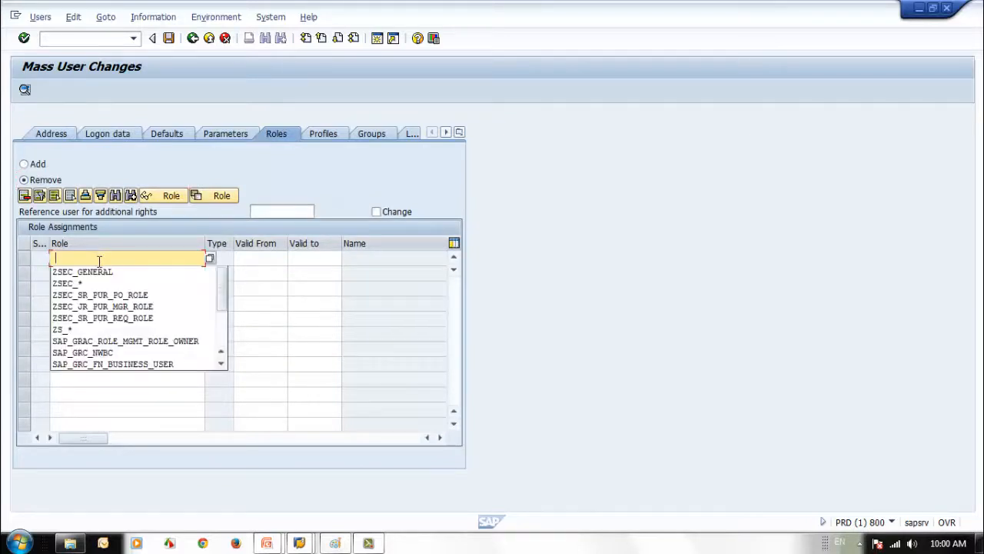
pyautogui.click(107, 306)
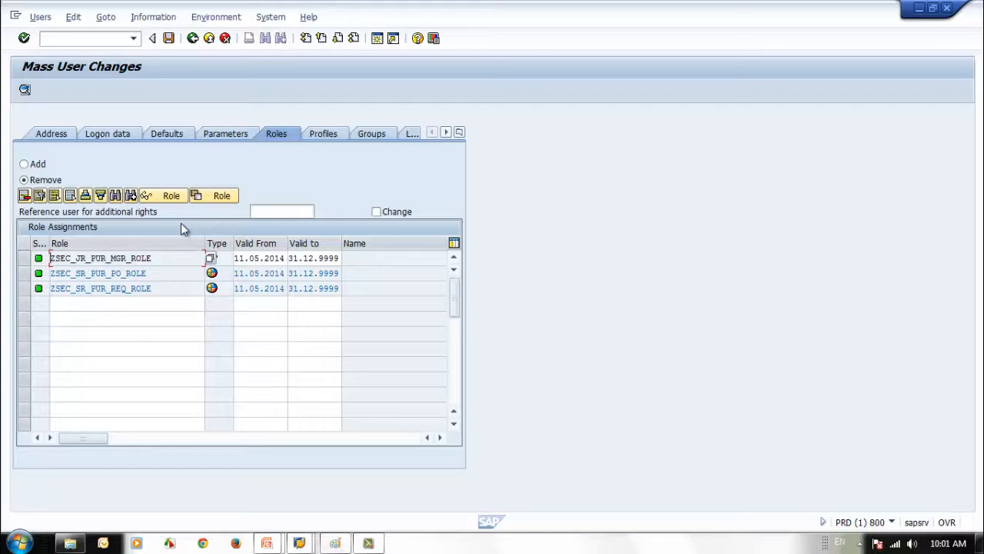
pyautogui.click(168, 38)
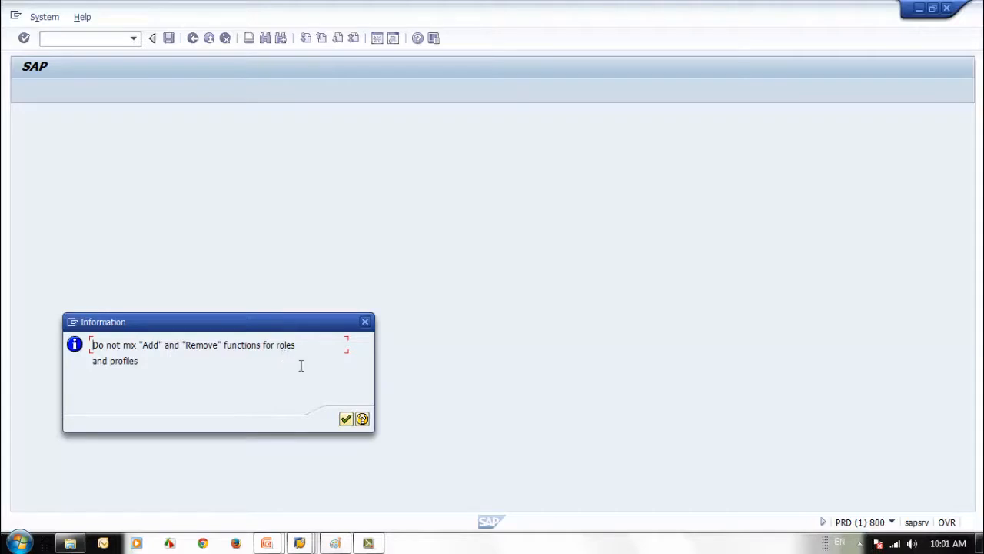
# Dismiss the add-and-remove notice, tick Change, and retry saving, which repeats the notice
pyautogui.click(345, 418)
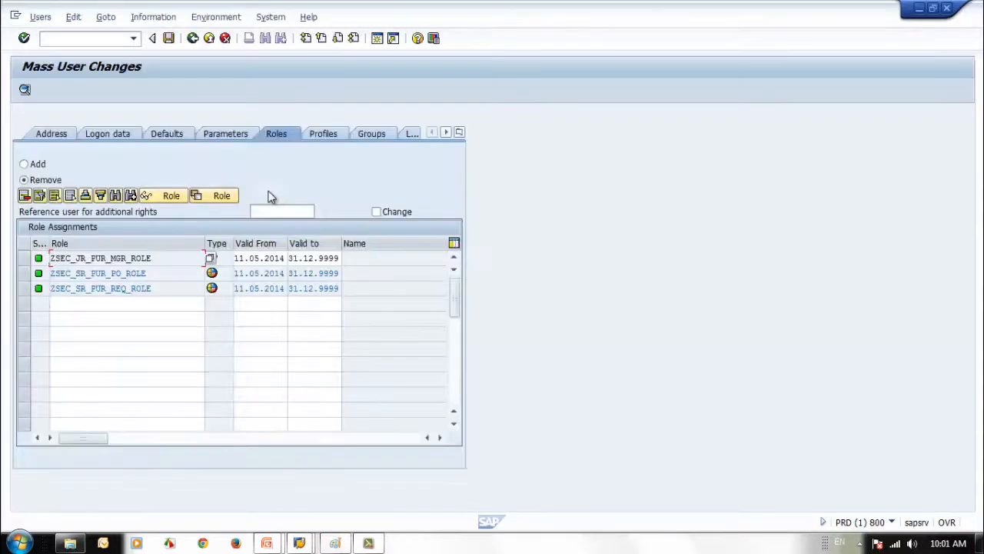
pyautogui.click(376, 211)
pyautogui.click(170, 39)
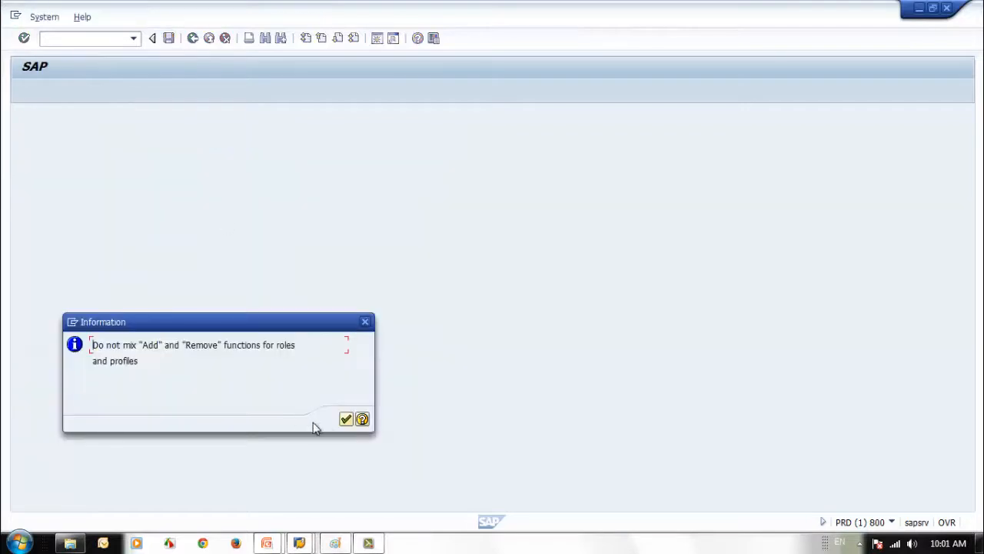
pyautogui.click(346, 420)
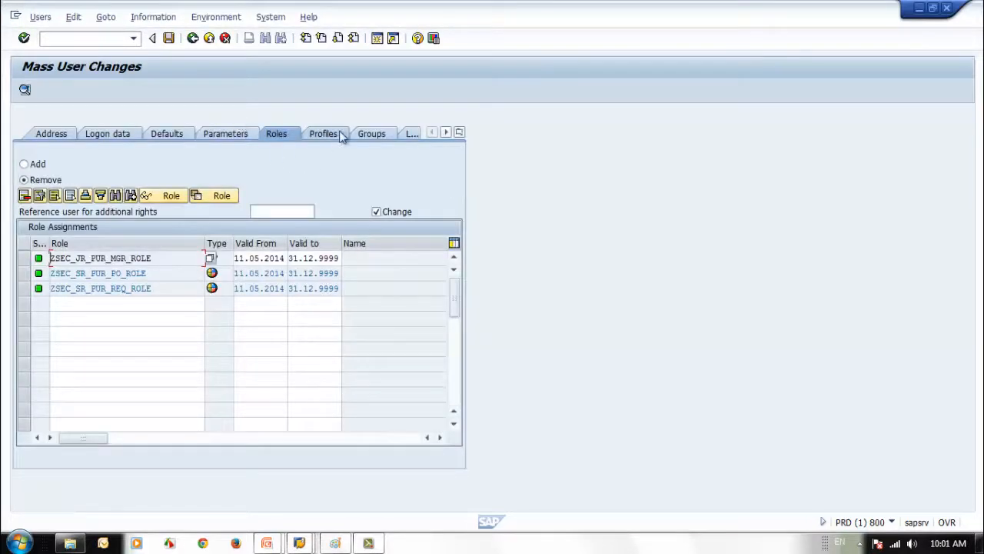
pyautogui.click(169, 39)
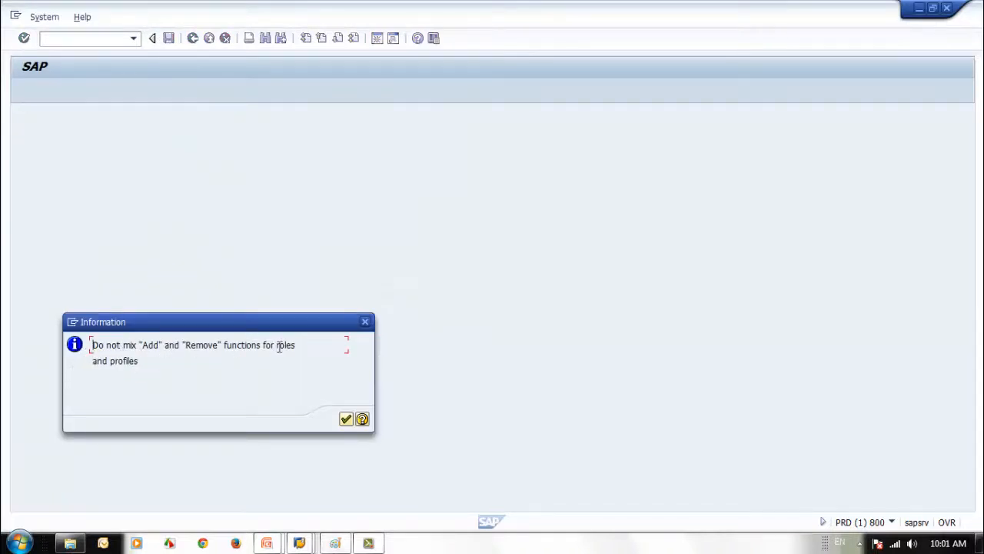
pyautogui.click(348, 419)
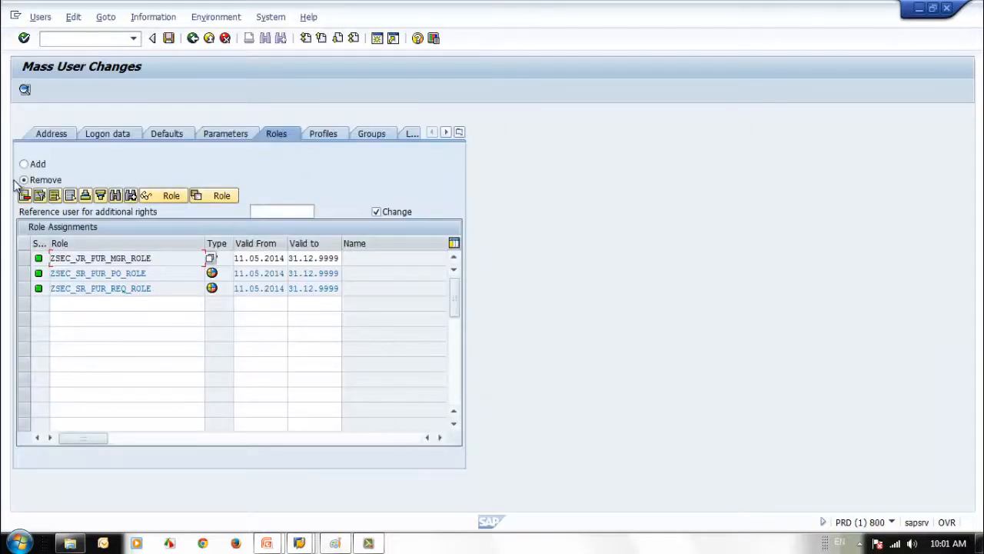
# Set the profiles to Remove as well, then save the mass change
pyautogui.click(321, 134)
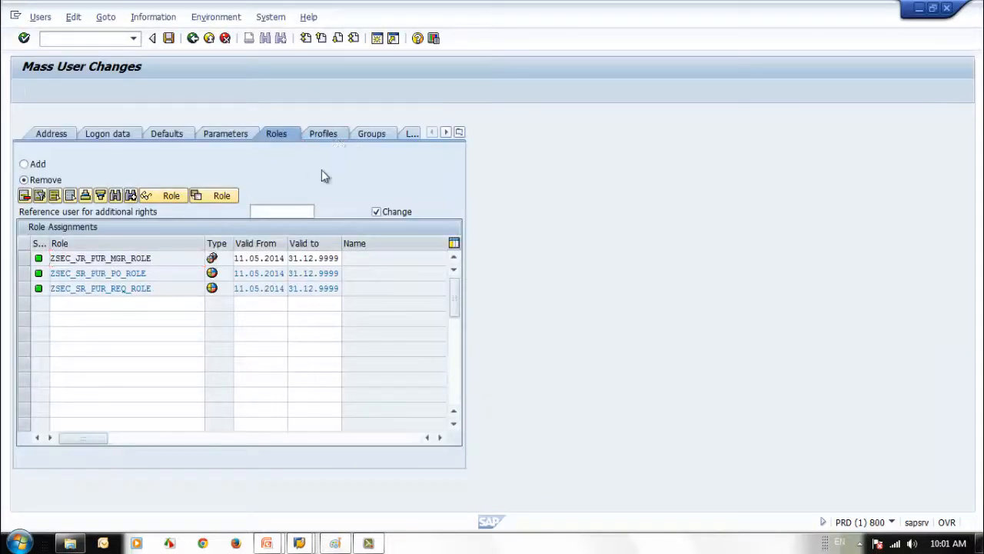
pyautogui.click(23, 180)
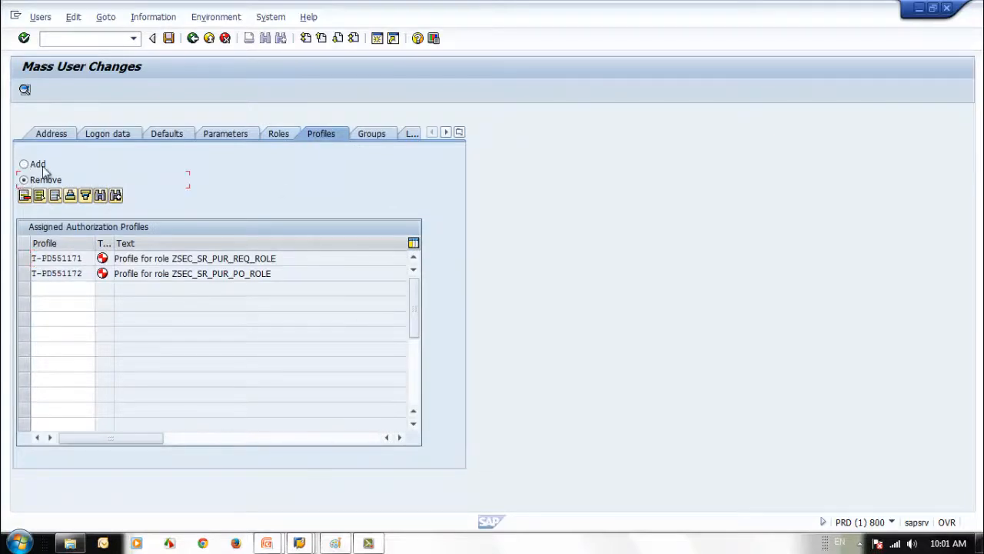
pyautogui.click(279, 133)
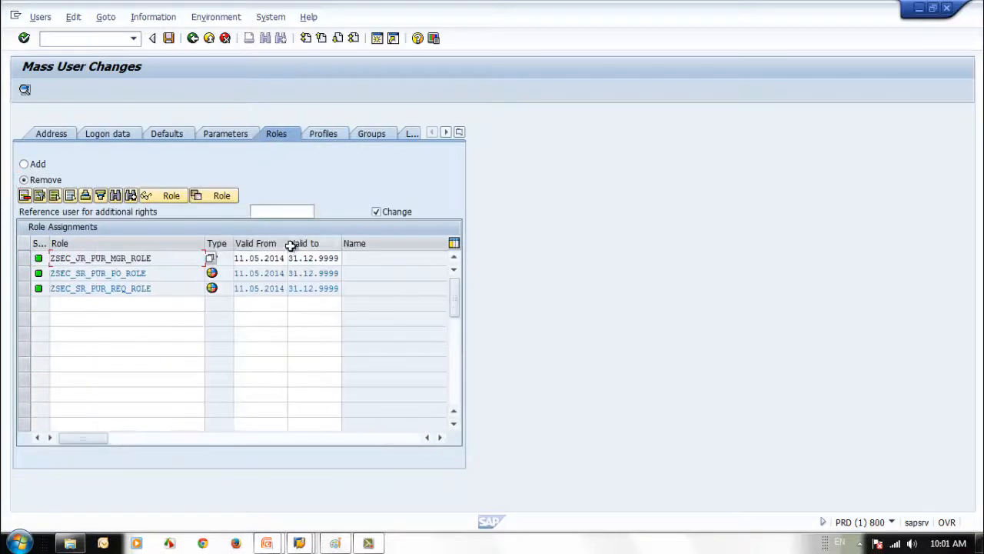
pyautogui.click(168, 38)
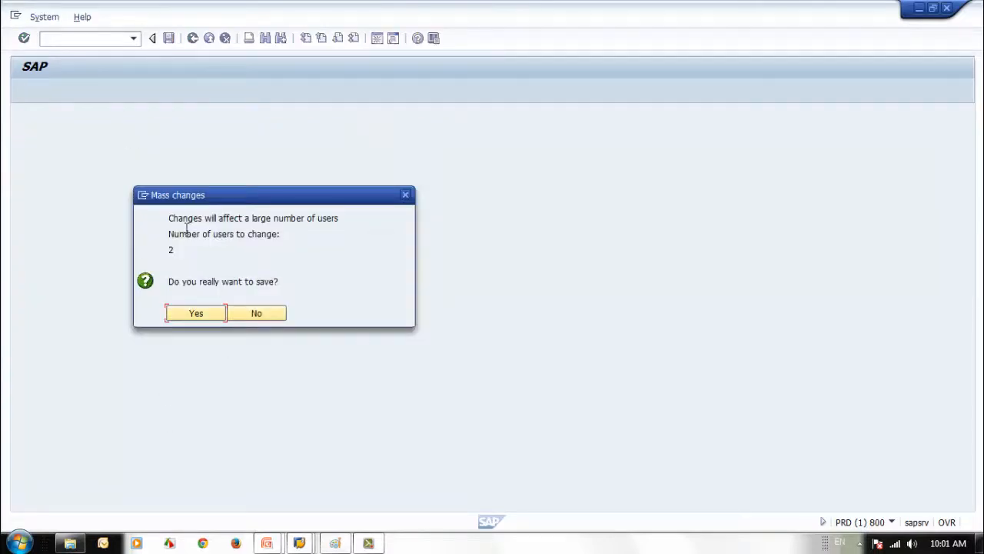
# Confirm the change for 2 users, check SEC_STUDENT3's deleted profiles in the log, and return to Easy Access
pyautogui.click(205, 317)
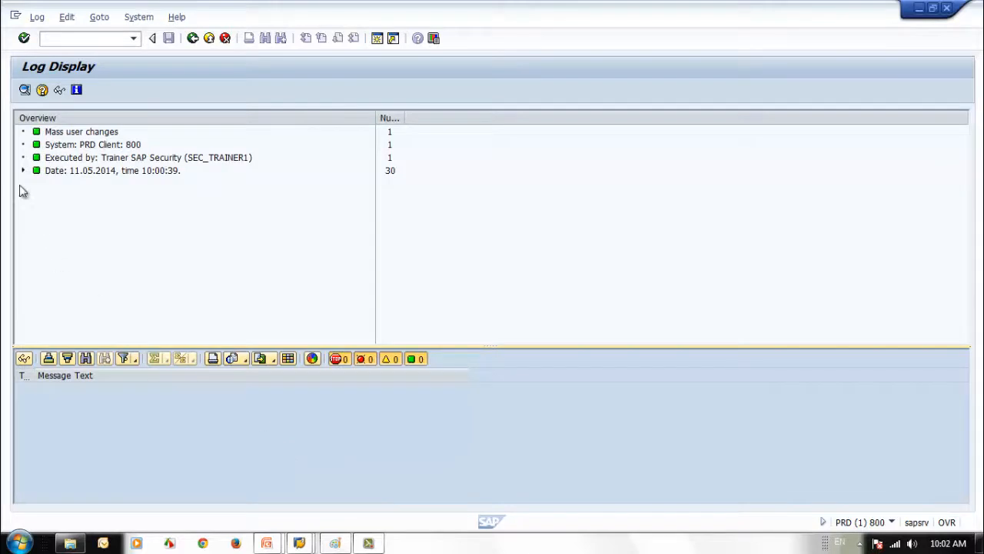
pyautogui.click(22, 170)
pyautogui.click(37, 183)
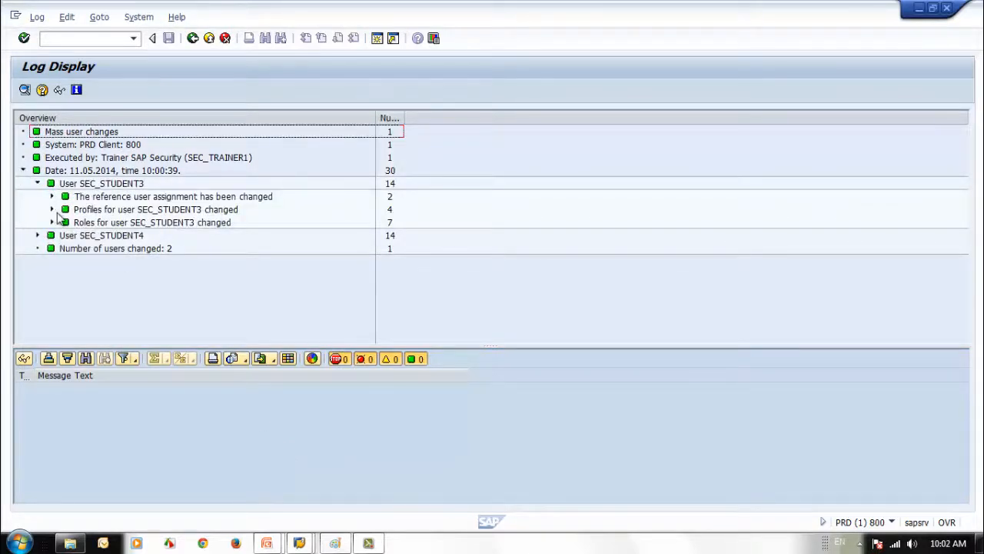
pyautogui.click(52, 210)
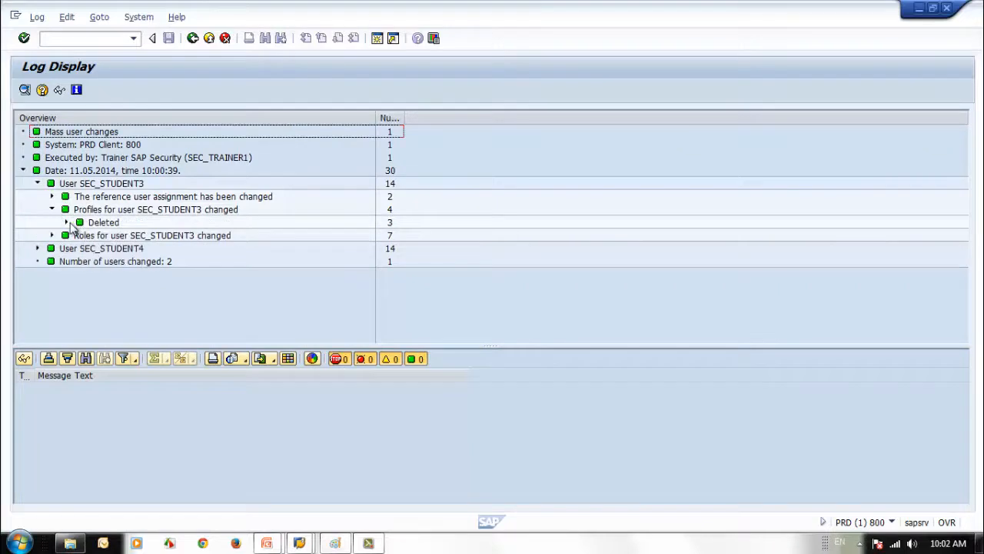
pyautogui.click(67, 222)
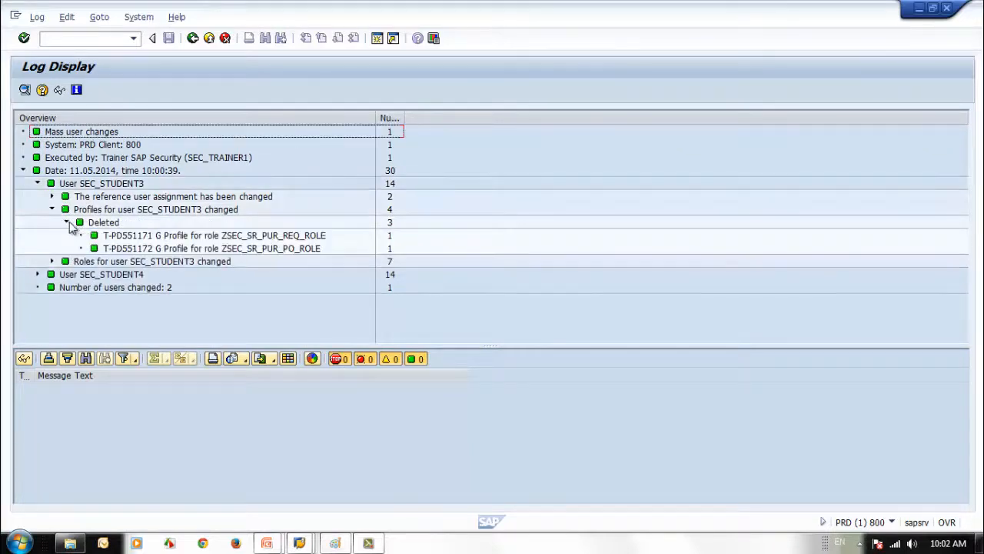
pyautogui.click(193, 39)
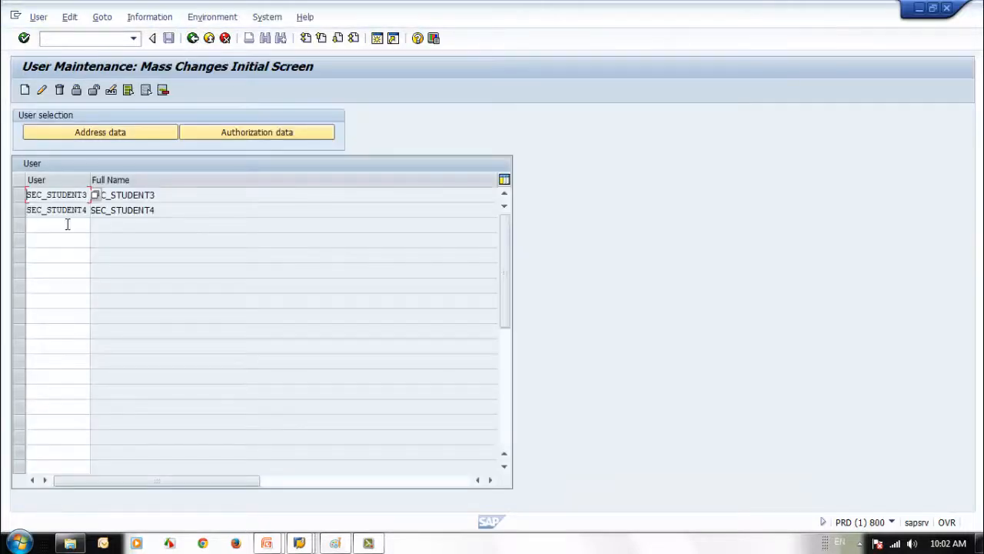
pyautogui.click(192, 46)
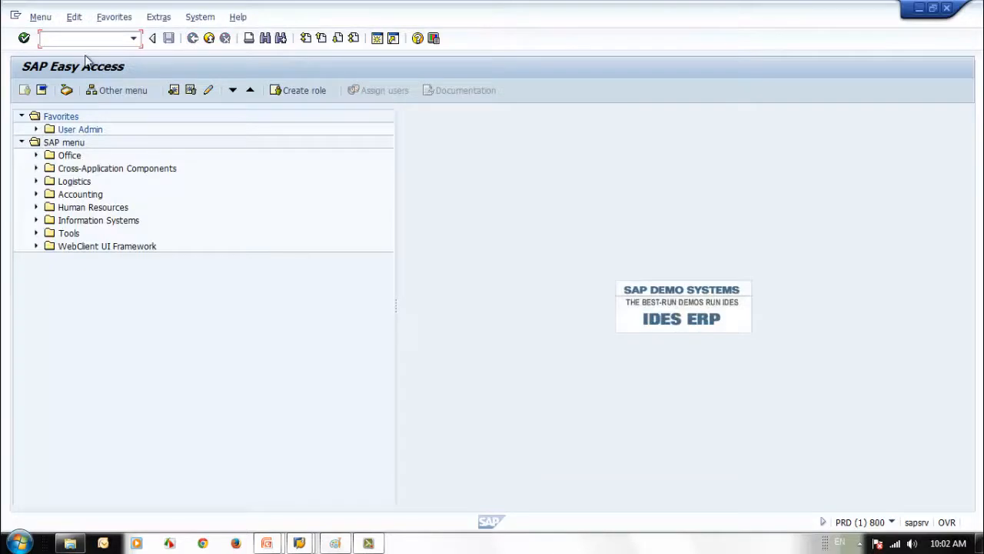
pyautogui.write('SU01')
pyautogui.press('Return')
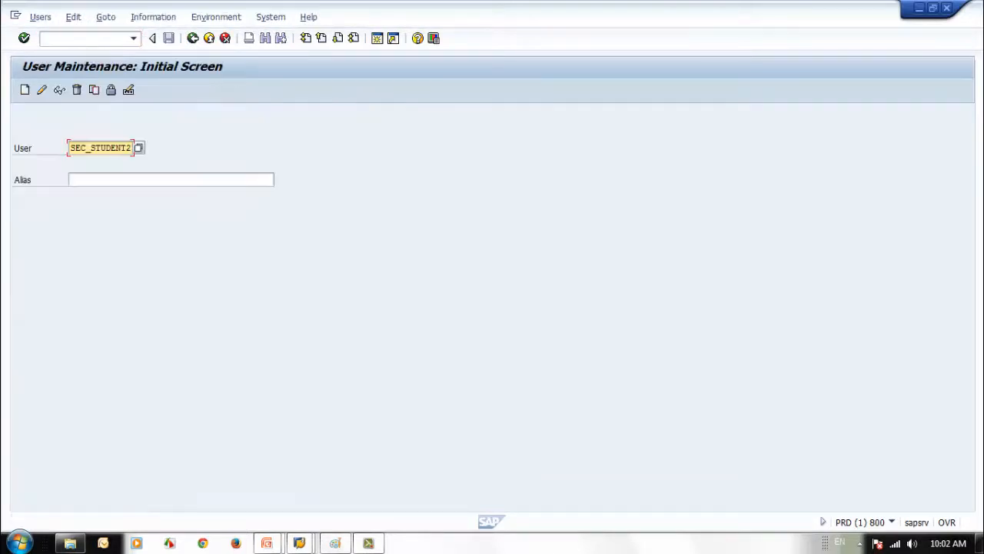
pyautogui.click(60, 92)
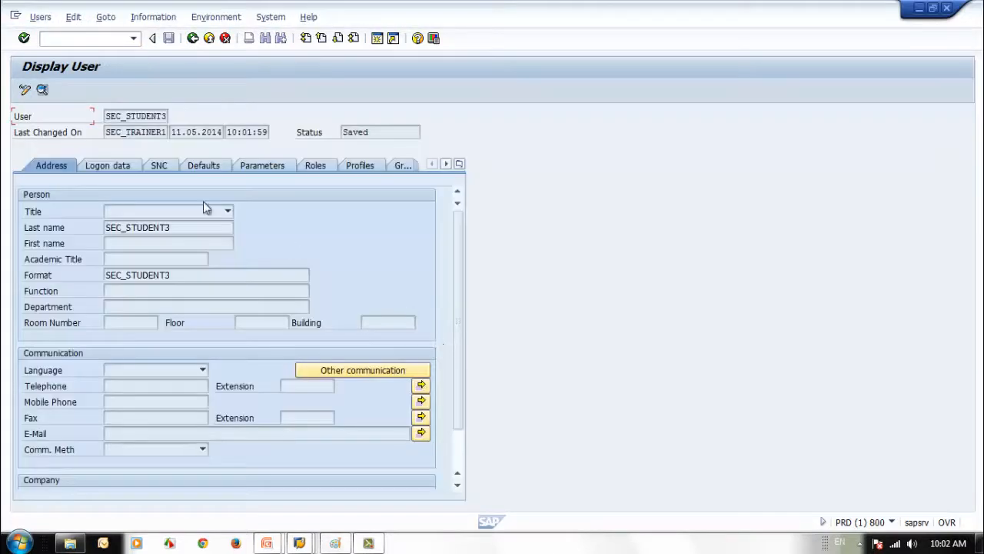
pyautogui.click(315, 166)
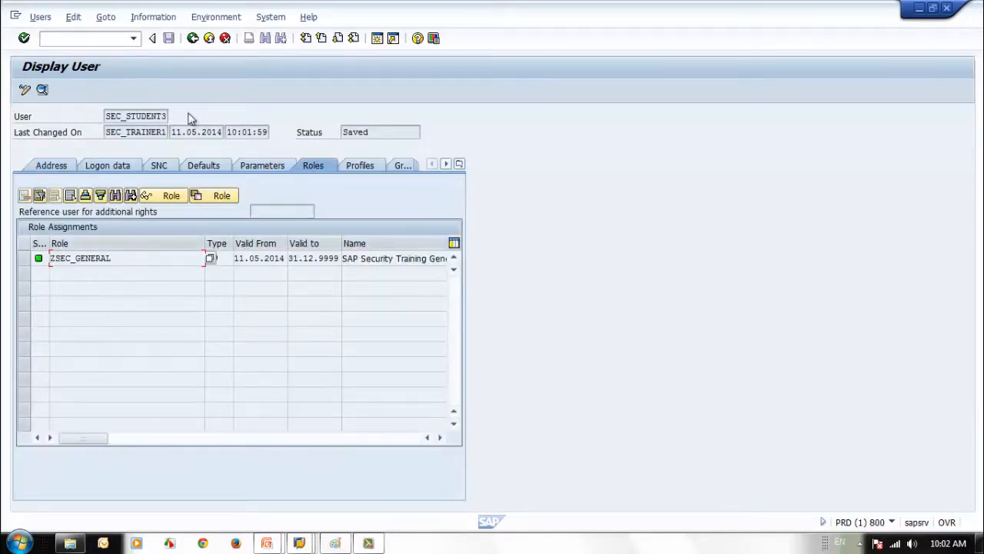
pyautogui.click(193, 38)
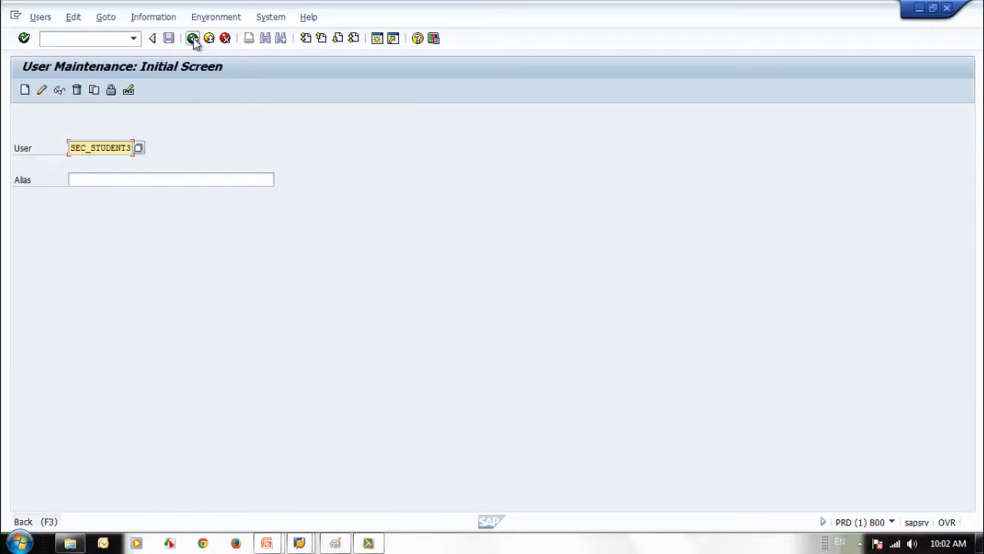
pyautogui.click(193, 38)
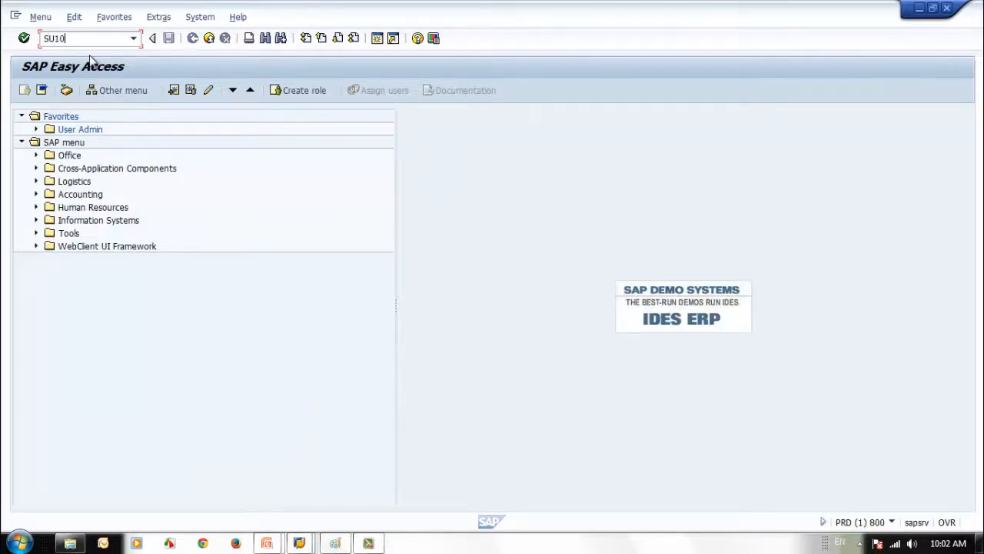
# Open SU10 and enter SEC_STUDENT2 as the first user
pyautogui.press('Return')
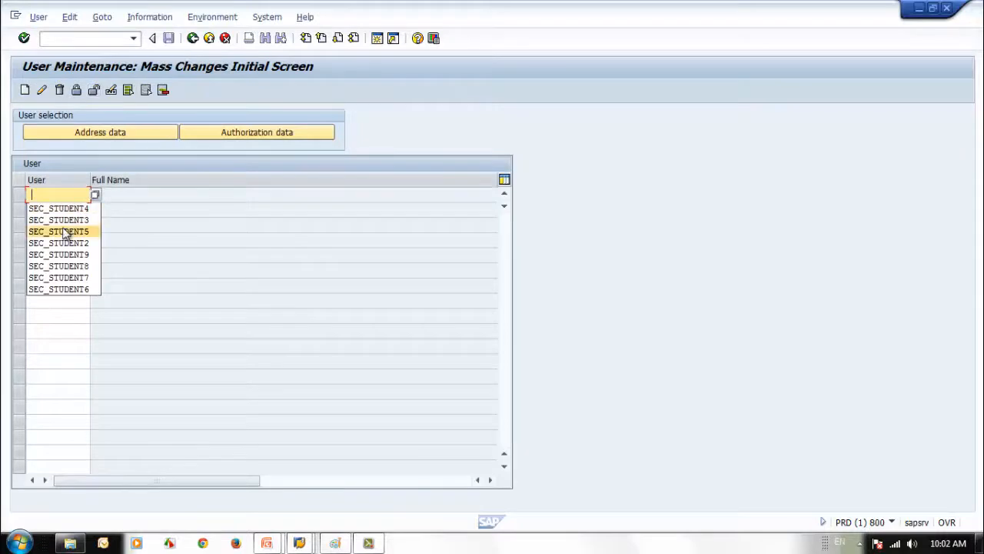
pyautogui.click(56, 210)
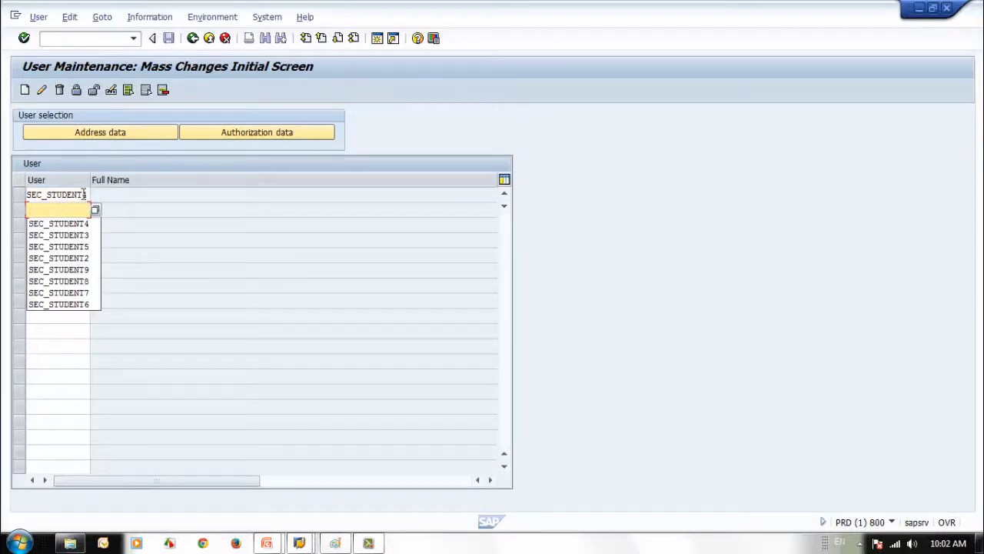
pyautogui.click(89, 194)
pyautogui.press('BackSpace')
pyautogui.write('2')
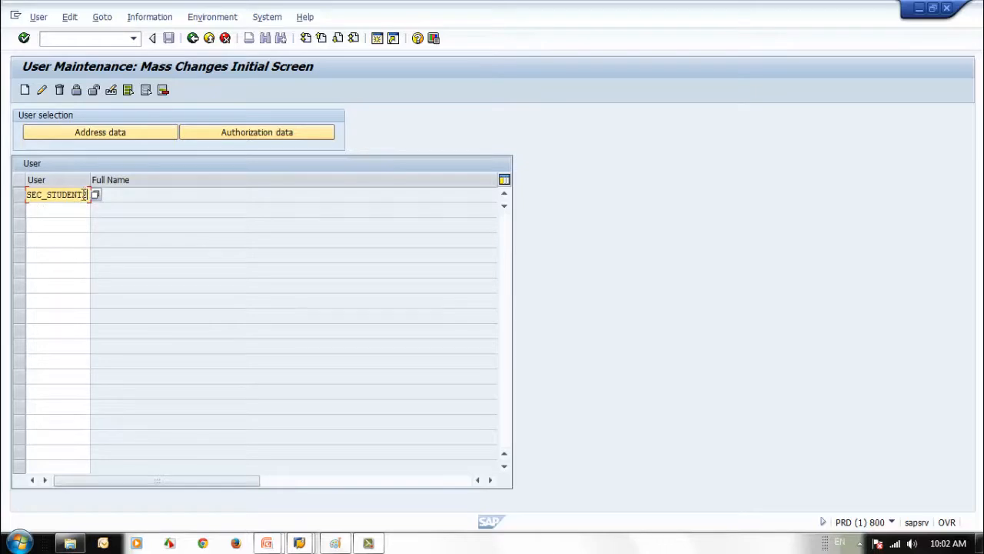
# Fill the next rows with SEC_STUDENT3 through SEC_STUDENT5 and open Mass User Changes
pyautogui.moveTo(84, 194); pyautogui.dragTo(2, 193)
pyautogui.hotkey('ctrl', 'c')
pyautogui.click(45, 210)
pyautogui.hotkey('ctrl', 'v')
pyautogui.write('3')
pyautogui.click(55, 224)
pyautogui.hotkey('ctrl', 'v')
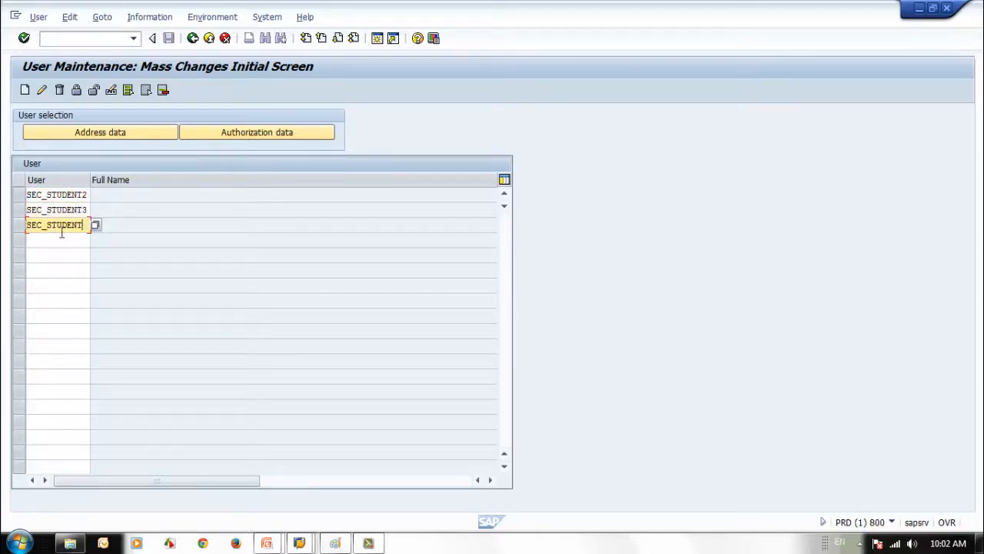
pyautogui.write('4')
pyautogui.click(59, 240)
pyautogui.hotkey('ctrl', 'v')
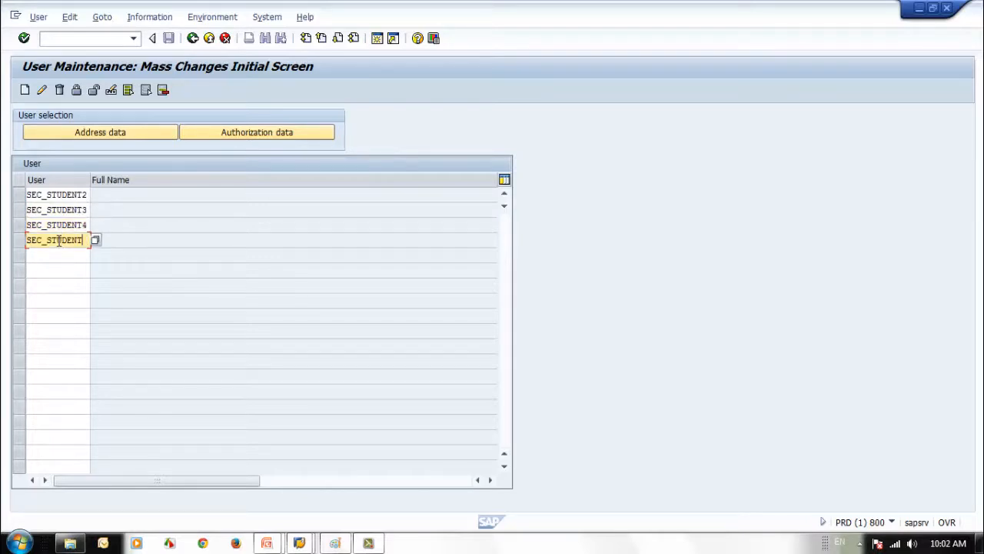
pyautogui.click(43, 91)
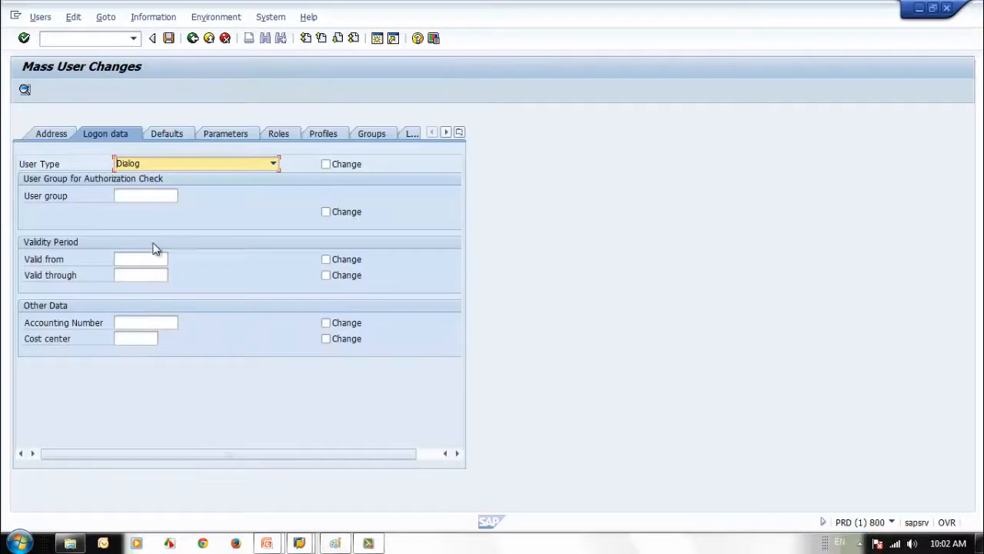
# Choose user group SUPER from the value list and tick its Change checkbox
pyautogui.click(145, 200)
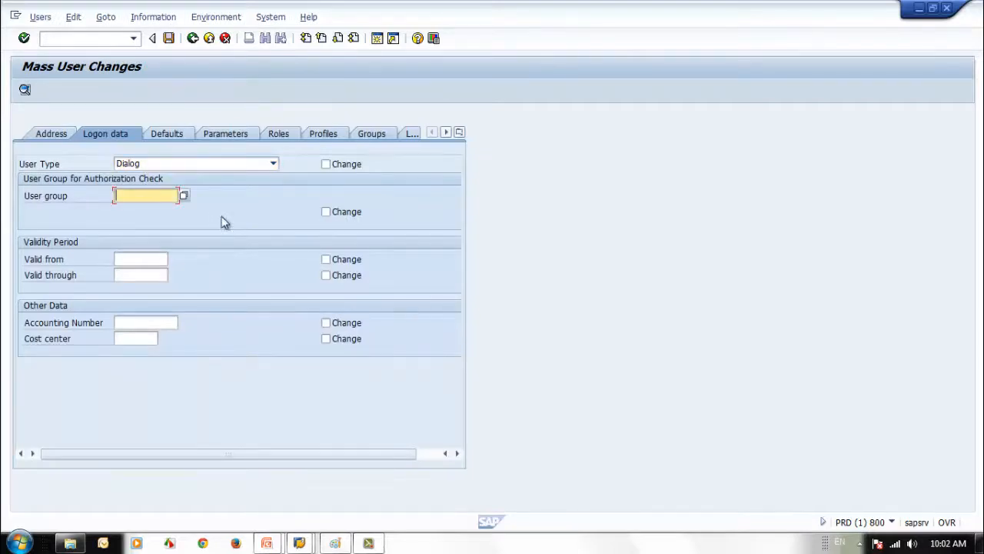
pyautogui.click(185, 196)
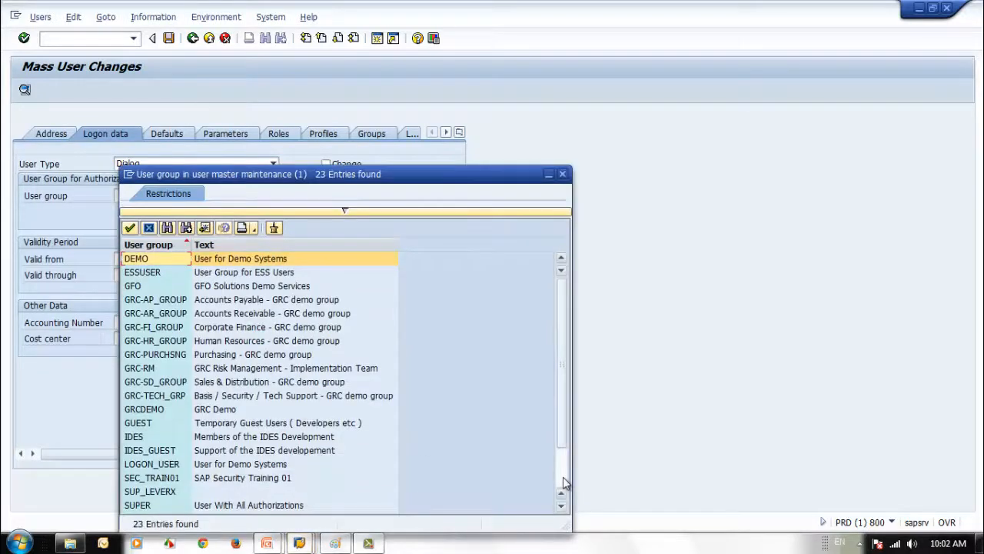
pyautogui.click(563, 479)
pyautogui.doubleClick(146, 450)
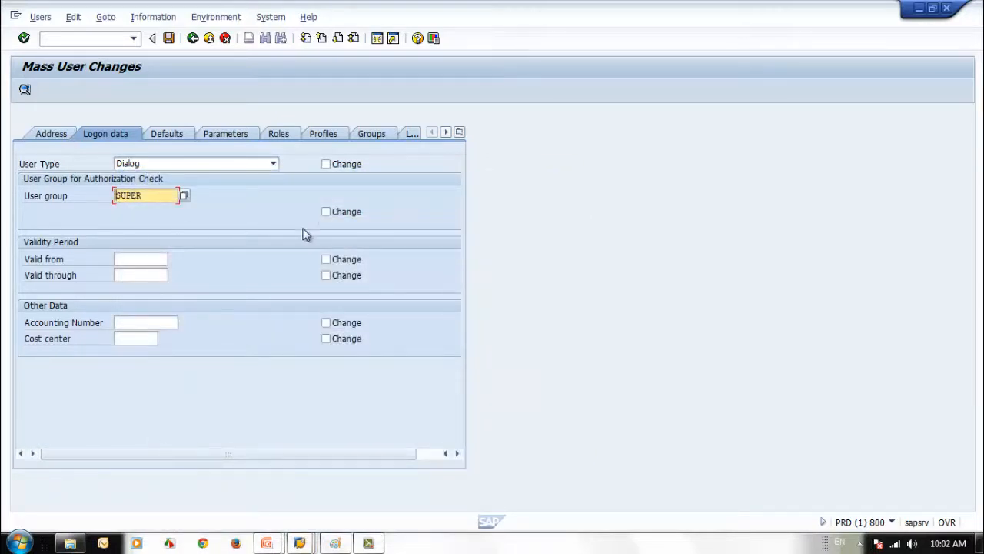
pyautogui.click(326, 213)
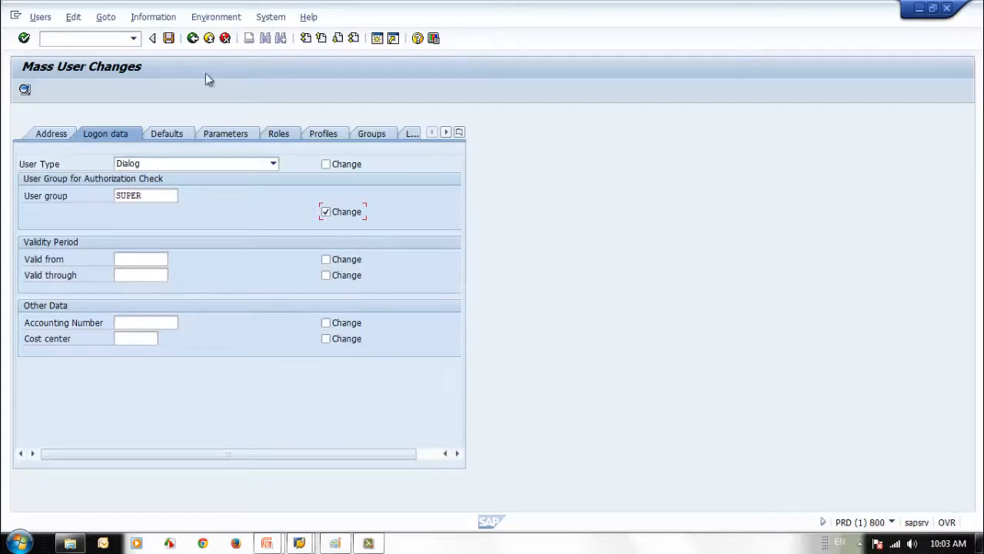
# Save the SUPER group change for all four users and go back from the log
pyautogui.click(167, 38)
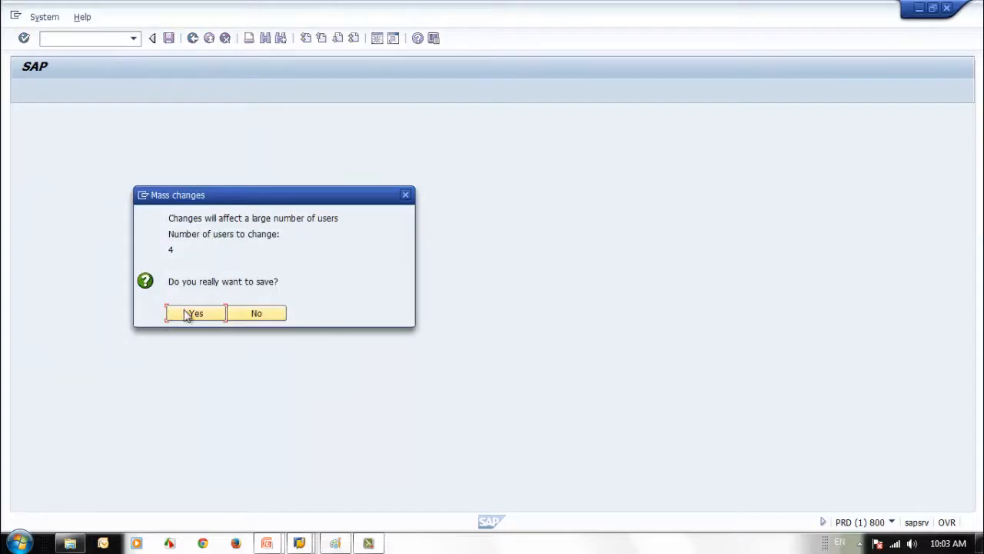
pyautogui.click(187, 314)
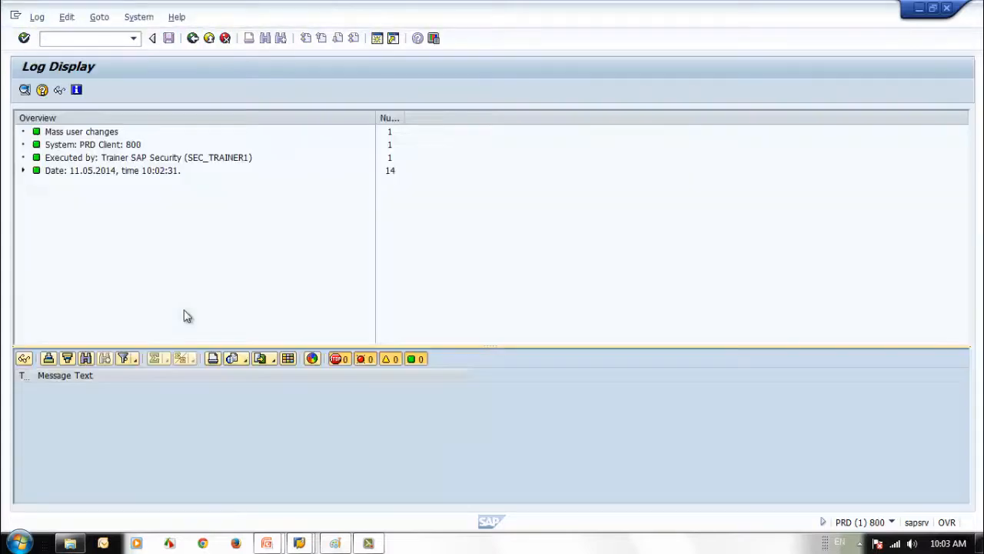
pyautogui.click(192, 38)
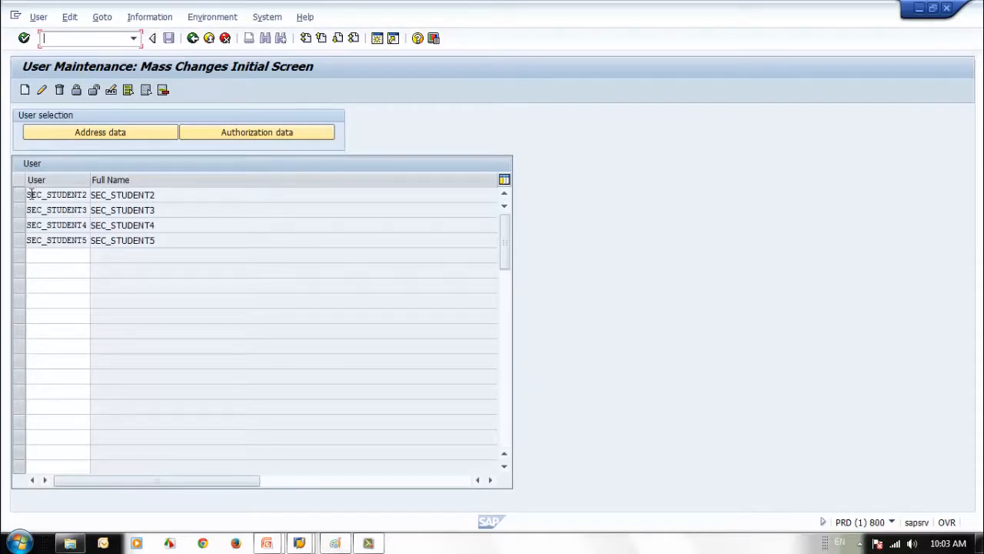
pyautogui.moveTo(29, 195); pyautogui.dragTo(113, 194)
pyautogui.click(93, 37)
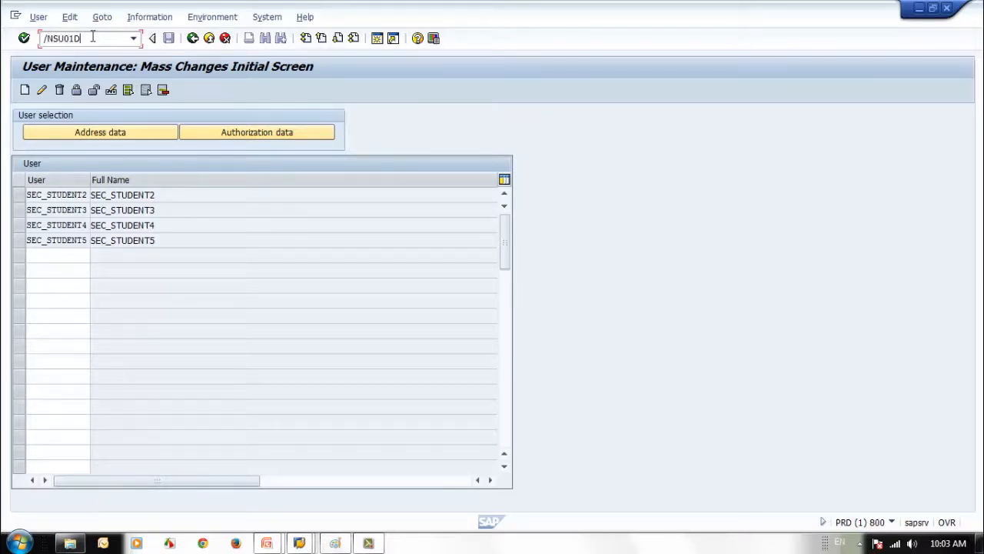
# Display SEC_STUDENT2 in SU01 and check its roles and user group SUPER
pyautogui.press('Return')
pyautogui.click(24, 91)
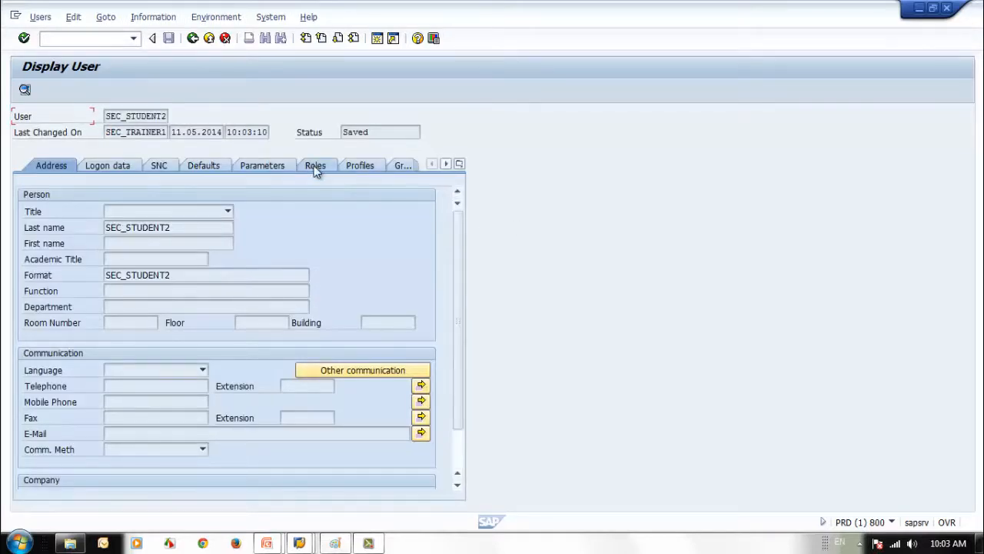
pyautogui.click(315, 168)
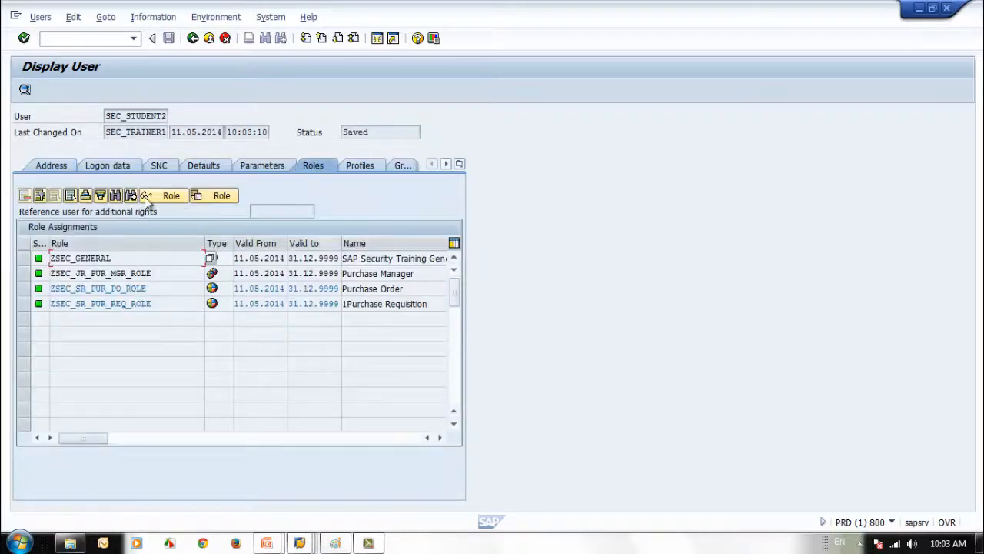
pyautogui.click(107, 165)
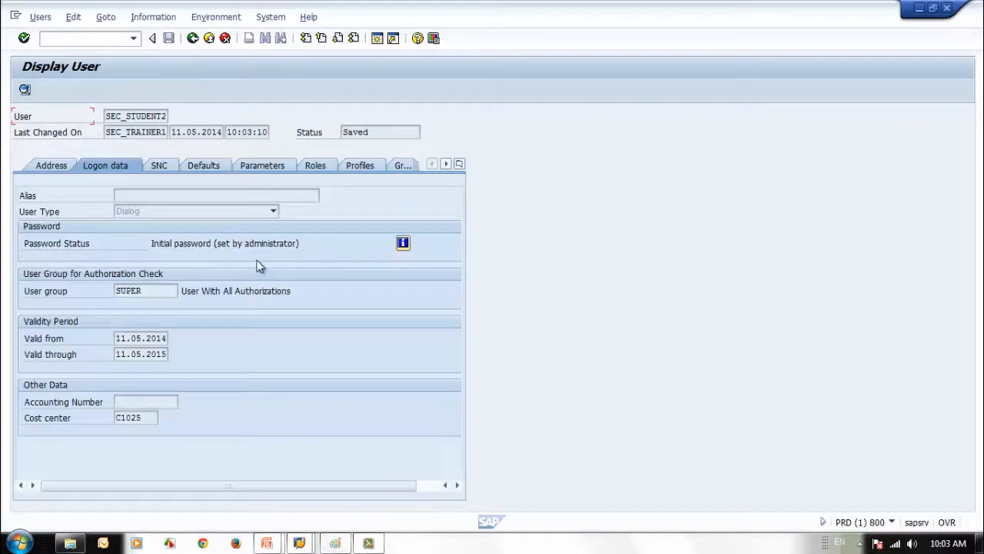
pyautogui.click(141, 290)
# Open Information > Change Documents for Users for SEC_STUDENT2
pyautogui.moveTo(105, 116); pyautogui.dragTo(160, 116)
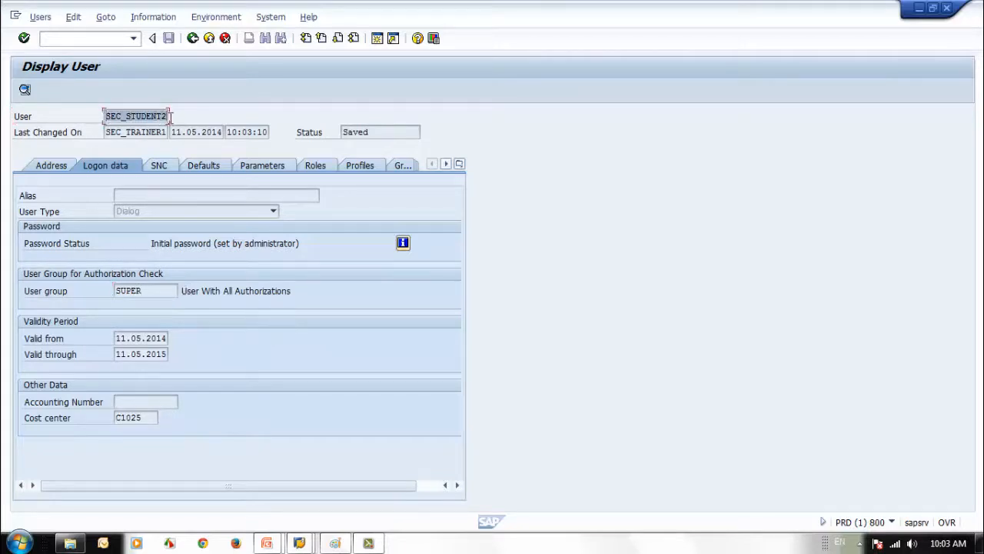
pyautogui.click(143, 18)
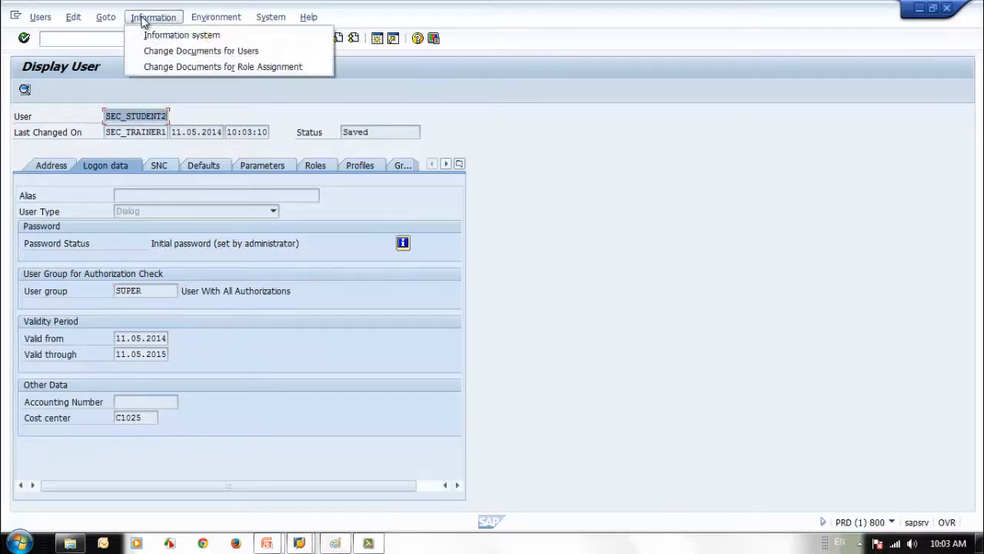
pyautogui.click(163, 52)
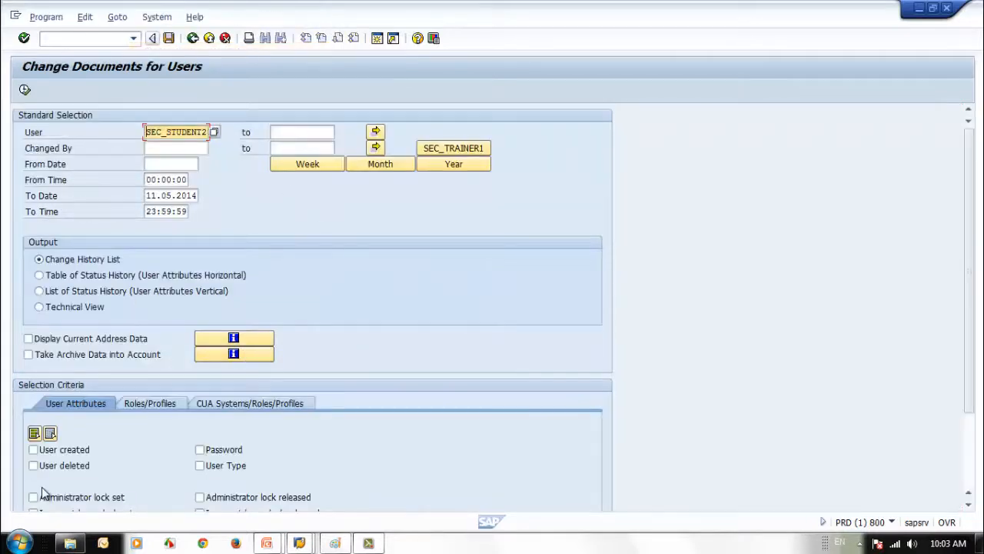
# Select all user attributes and run the report listing SEC_STUDENT2's 12 change entries
pyautogui.click(35, 434)
pyautogui.click(25, 89)
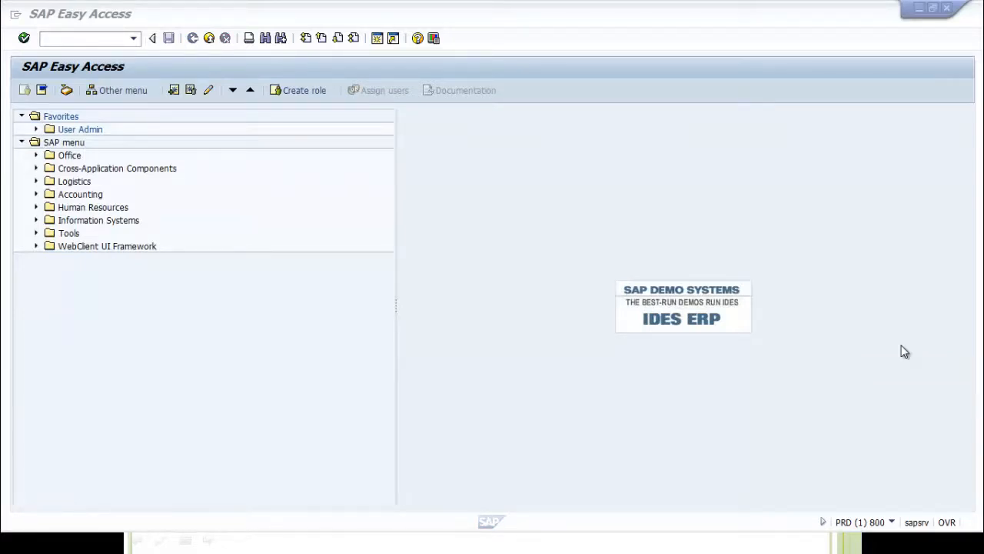
# Run transaction USMM from the command field to open System Measurement
pyautogui.click(80, 38)
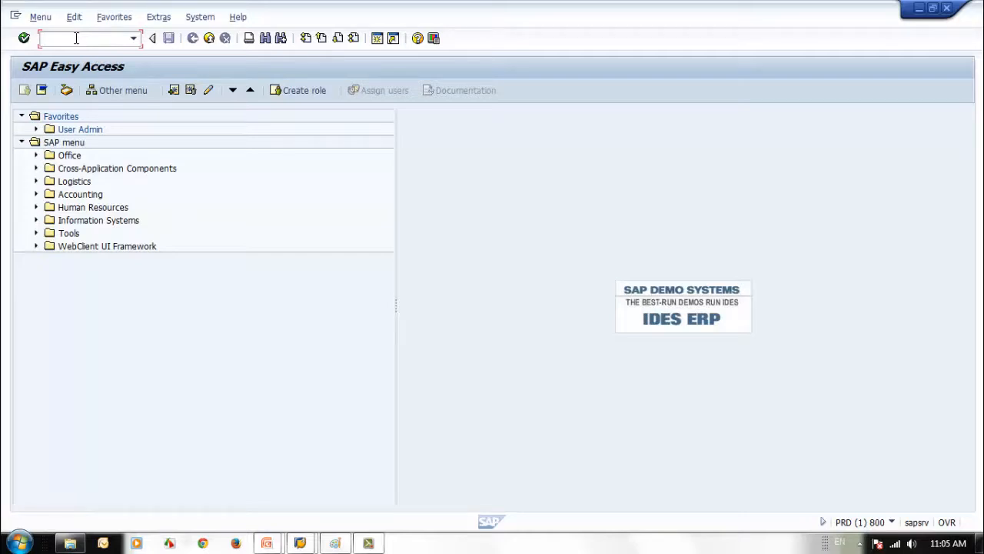
pyautogui.write('usmm')
pyautogui.press('Return')
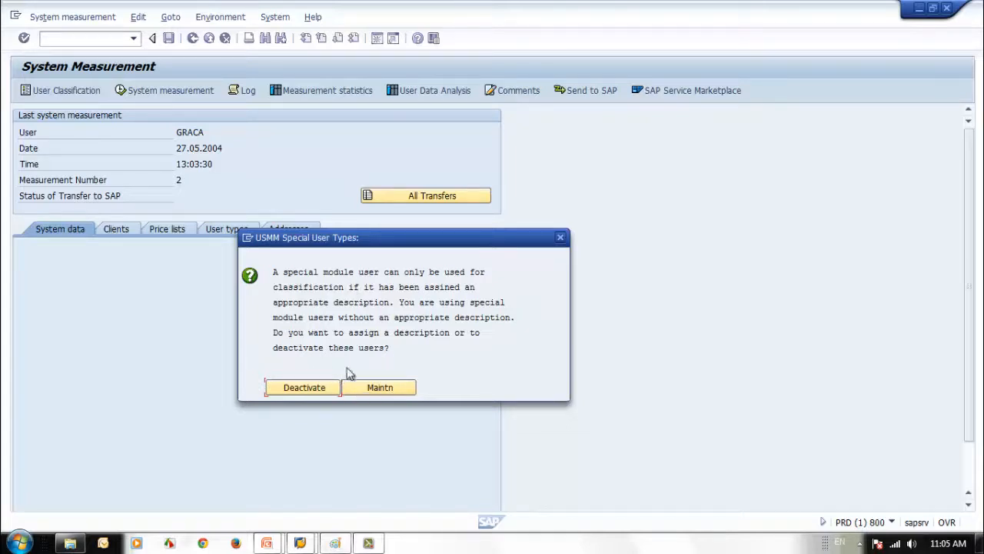
# Choose Maintn for special user types, then view the System data of measurement 2 from 27.05.2004
pyautogui.click(377, 387)
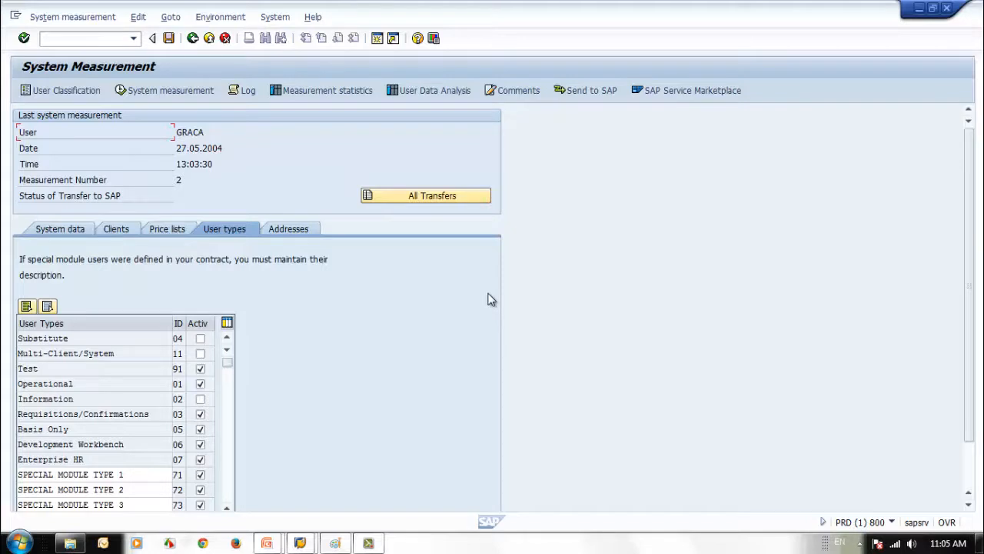
pyautogui.click(64, 233)
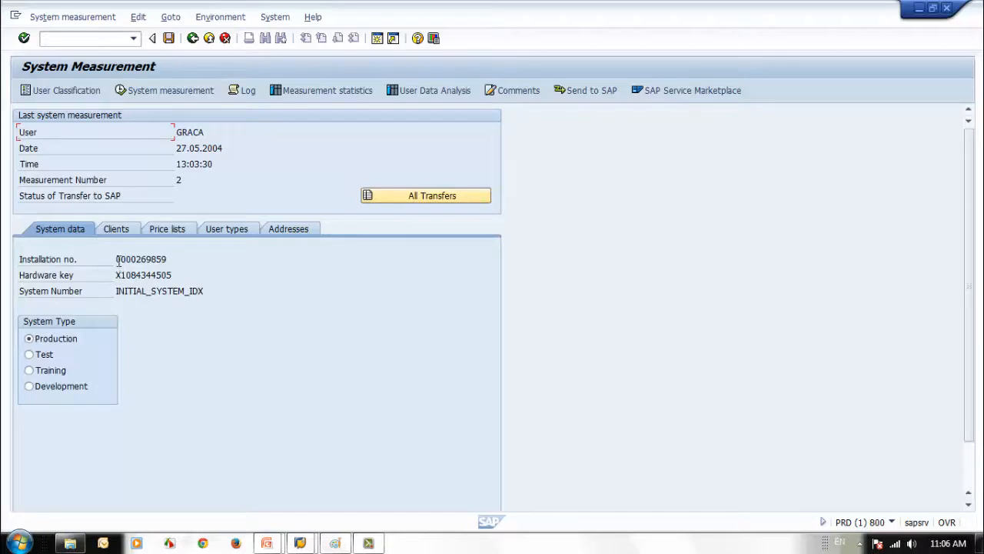
# Review the installation number, hardware key and system number values
pyautogui.moveTo(119, 263); pyautogui.dragTo(184, 263)
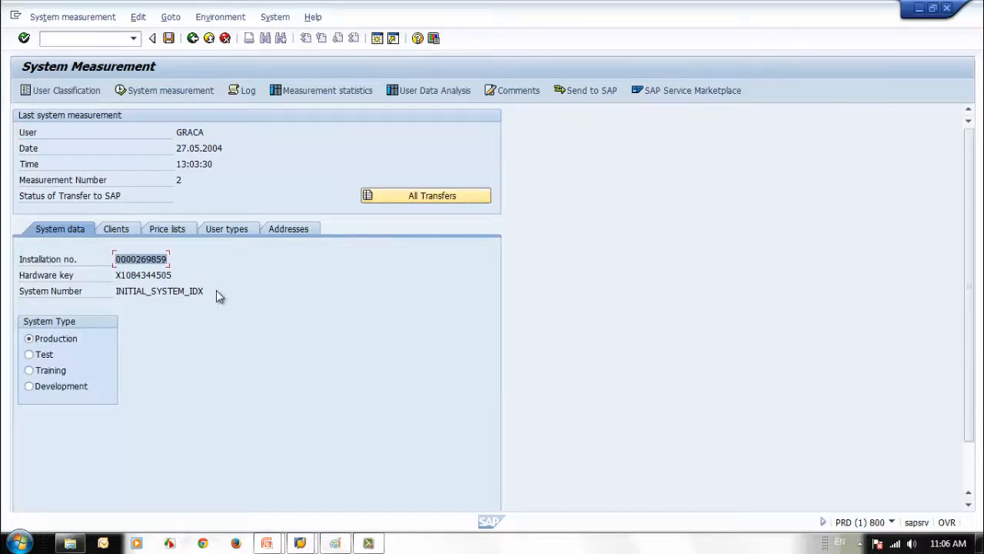
pyautogui.press('Tab')
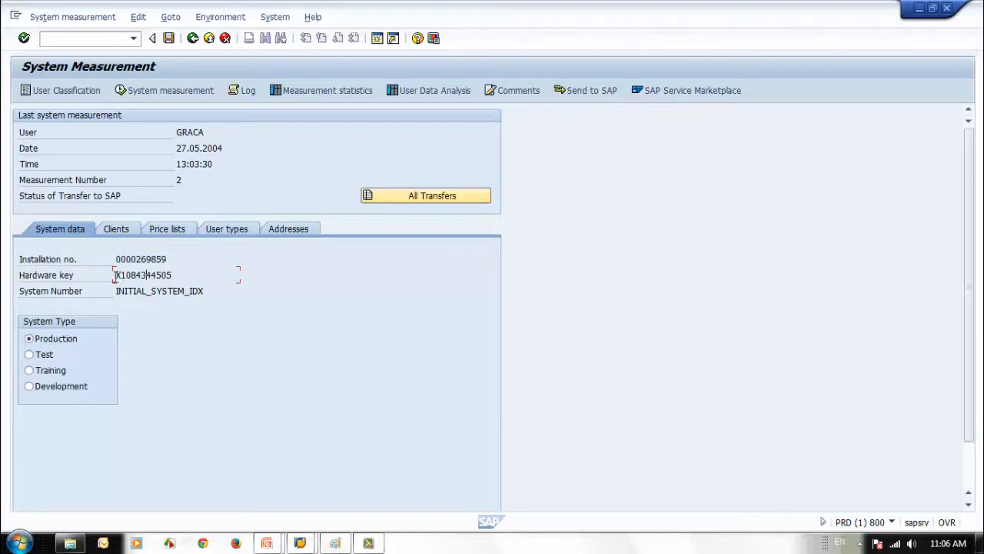
pyautogui.doubleClick(147, 274)
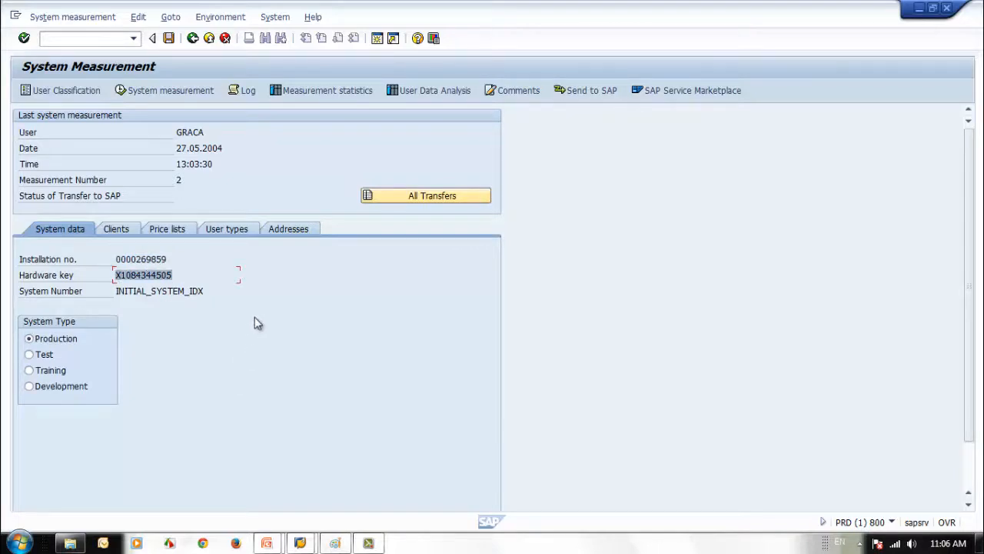
pyautogui.moveTo(118, 291); pyautogui.dragTo(228, 294)
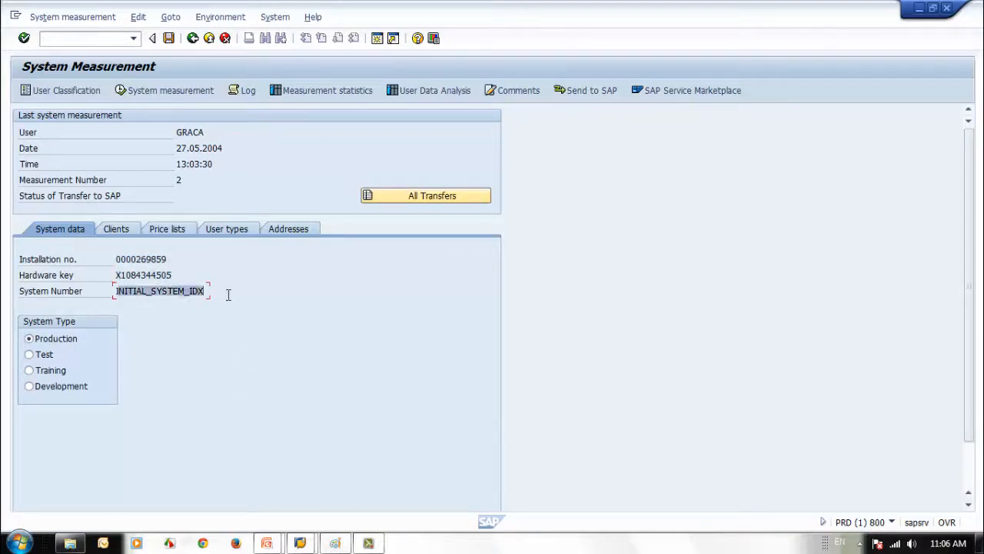
pyautogui.doubleClick(123, 274)
pyautogui.click(123, 260)
pyautogui.doubleClick(123, 260)
pyautogui.moveTo(119, 275); pyautogui.dragTo(213, 277)
pyautogui.moveTo(126, 291); pyautogui.dragTo(231, 322)
pyautogui.click(116, 290)
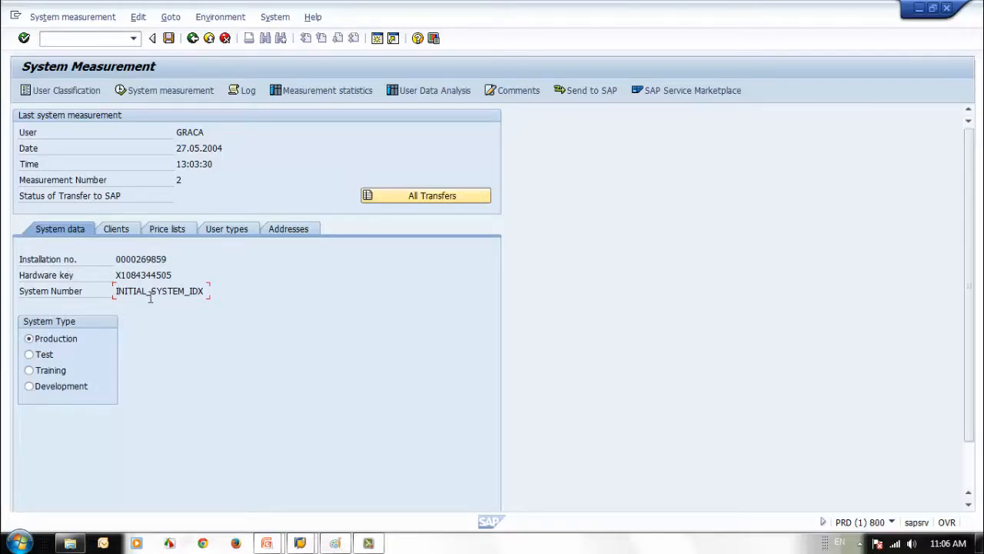
# Try the Test, Training and Development system types, keep Production, and show the clients
pyautogui.click(30, 354)
pyautogui.click(30, 371)
pyautogui.click(32, 388)
pyautogui.click(29, 340)
pyautogui.click(29, 386)
pyautogui.click(28, 371)
pyautogui.click(30, 354)
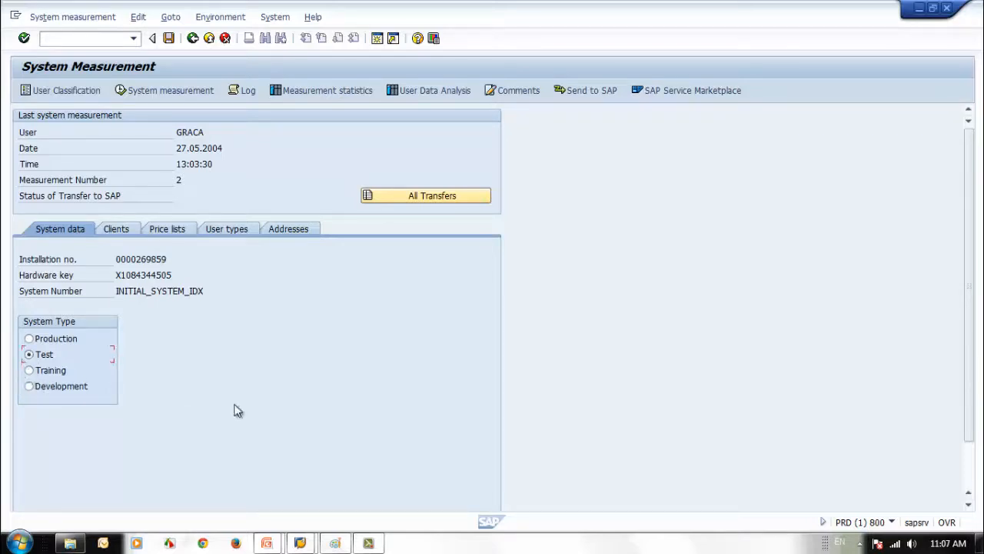
pyautogui.click(31, 339)
pyautogui.click(121, 230)
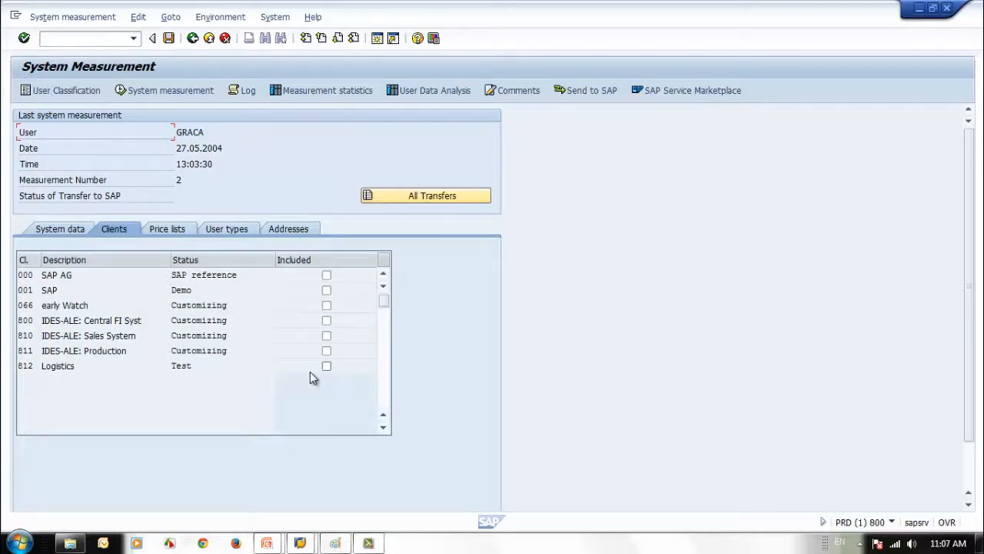
# Include clients 810 and 812 briefly, then exclude them again
pyautogui.click(327, 324)
pyautogui.click(327, 335)
pyautogui.click(326, 366)
pyautogui.click(326, 336)
pyautogui.click(326, 366)
# Replace the SW Component Price List with SAP Applications as the active price list
pyautogui.click(173, 229)
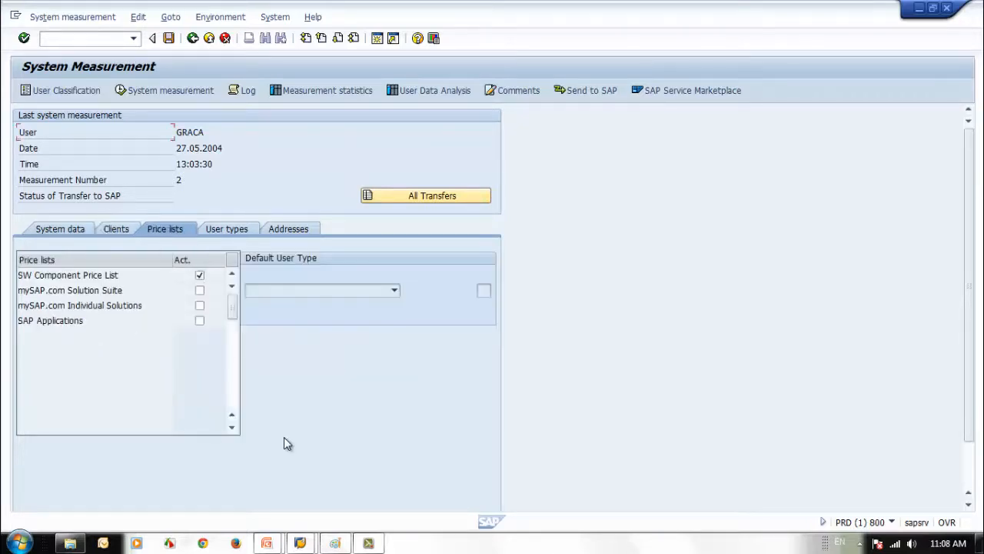
pyautogui.click(200, 290)
pyautogui.click(200, 275)
pyautogui.click(199, 275)
pyautogui.click(200, 321)
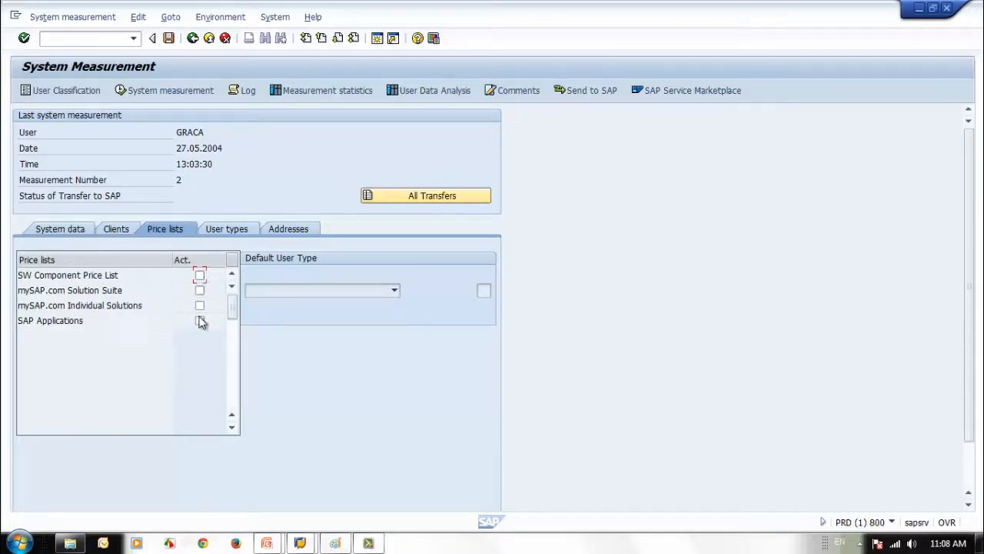
pyautogui.click(241, 230)
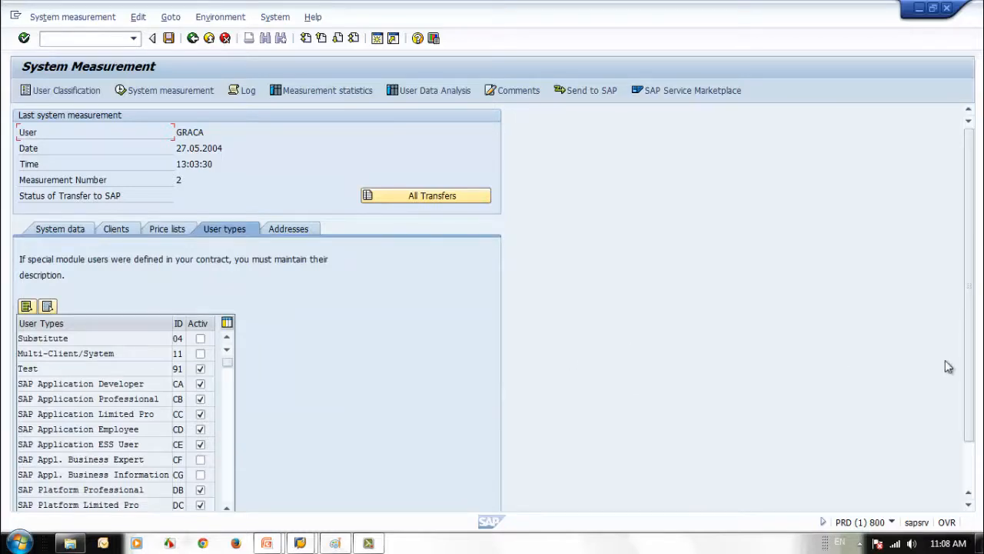
# Deactivate user types CA, CB, CC, CD and CE
pyautogui.moveTo(973, 384); pyautogui.dragTo(971, 435)
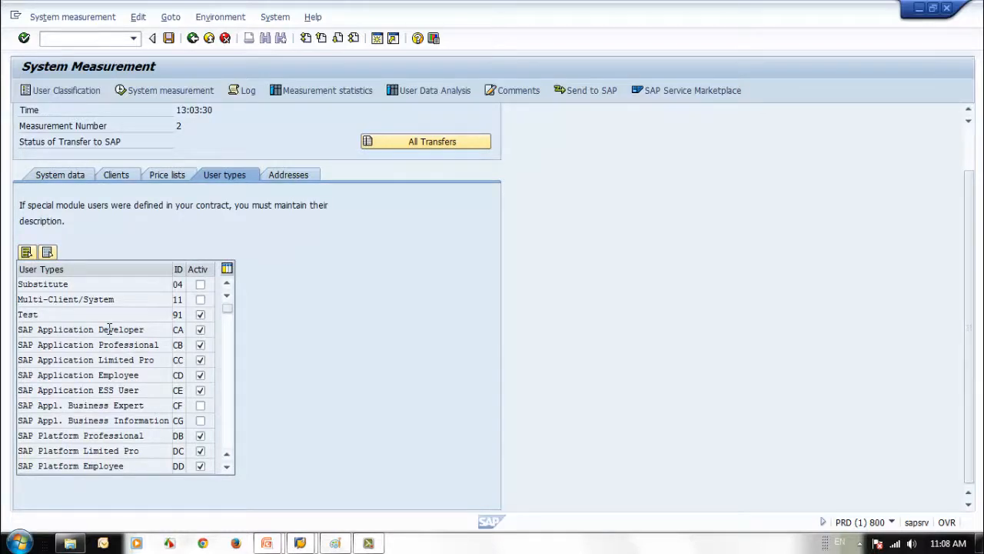
pyautogui.click(200, 330)
pyautogui.click(200, 345)
pyautogui.click(200, 360)
pyautogui.click(200, 375)
pyautogui.click(200, 390)
# Deactivate user types DB, DC, DD and SAP Platform ESS User
pyautogui.click(228, 466)
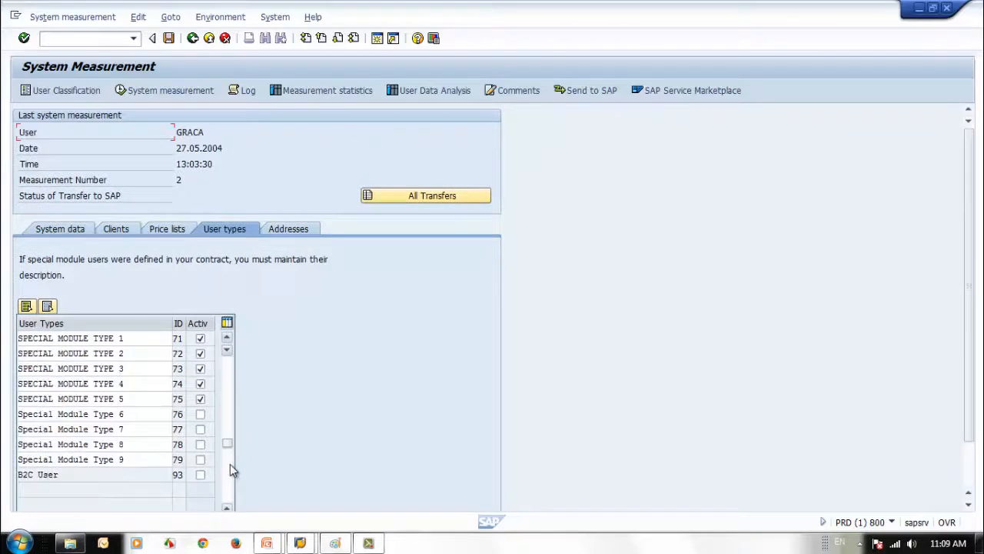
pyautogui.click(200, 474)
pyautogui.click(200, 490)
pyautogui.click(200, 504)
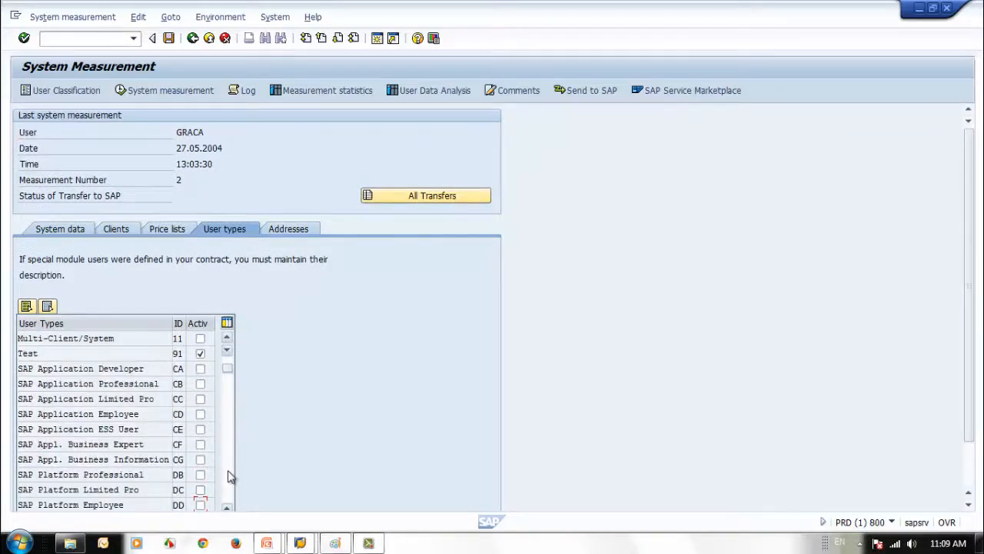
pyautogui.click(229, 474)
pyautogui.click(228, 339)
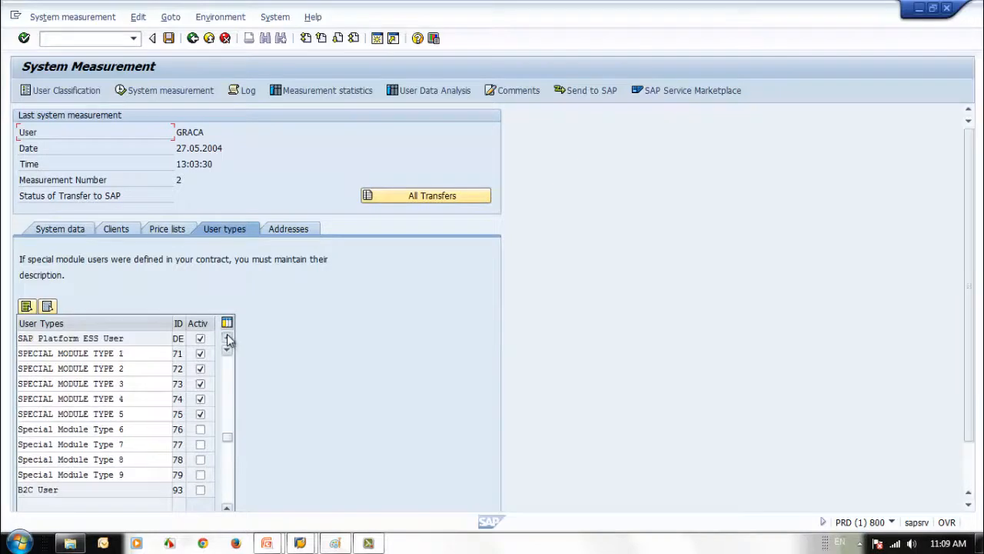
pyautogui.click(228, 339)
pyautogui.click(229, 339)
pyautogui.click(229, 339)
pyautogui.click(228, 339)
pyautogui.click(229, 339)
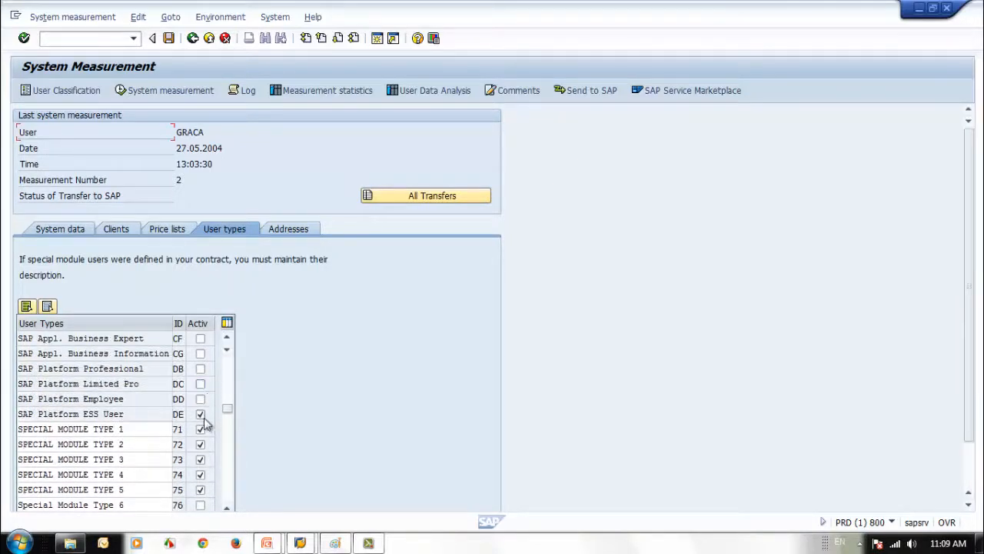
pyautogui.click(200, 414)
pyautogui.click(229, 339)
pyautogui.click(228, 339)
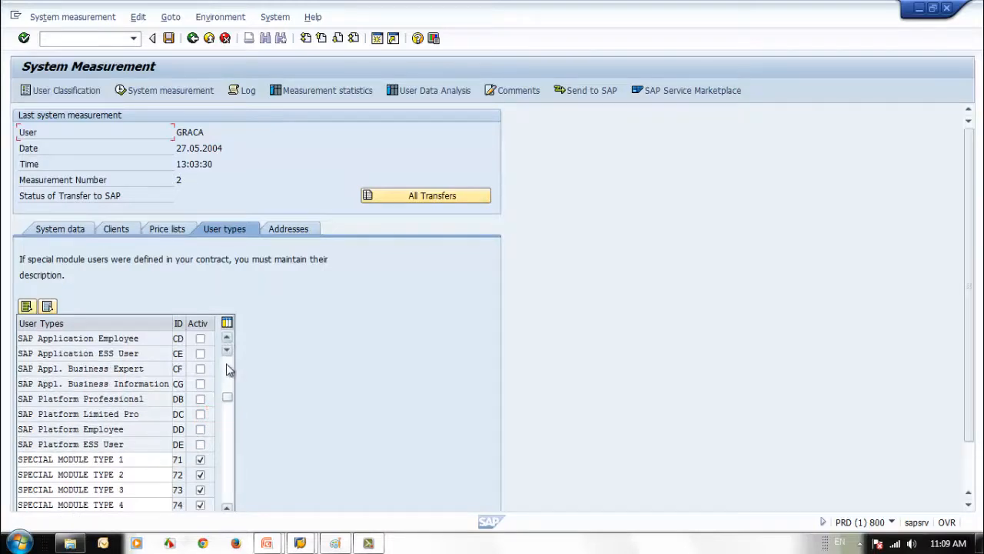
# Activate the SAP Application Developer and SAP Application Professional user types
pyautogui.scroll(2, 228, 369)
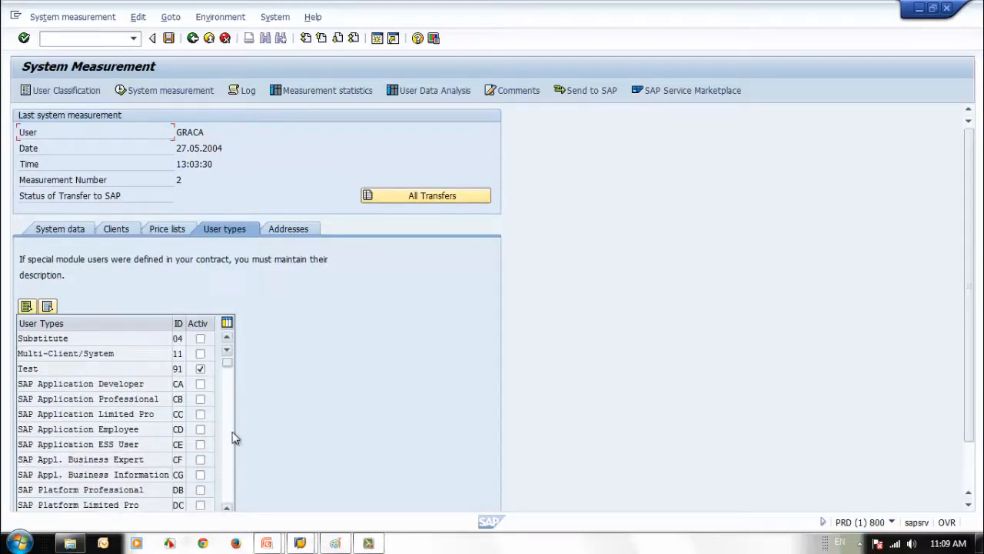
pyautogui.click(232, 452)
pyautogui.click(231, 399)
pyautogui.scroll(-2, 228, 391)
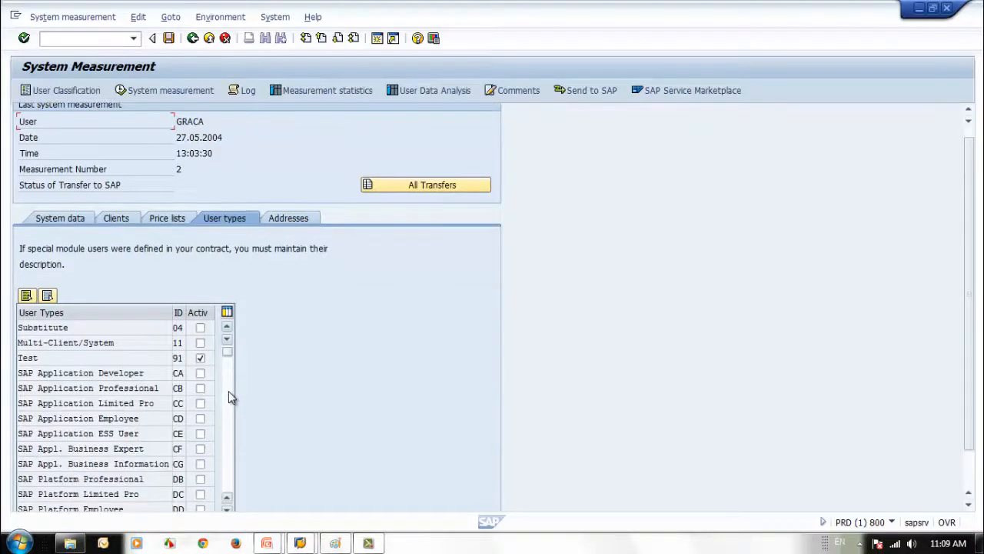
pyautogui.click(228, 390)
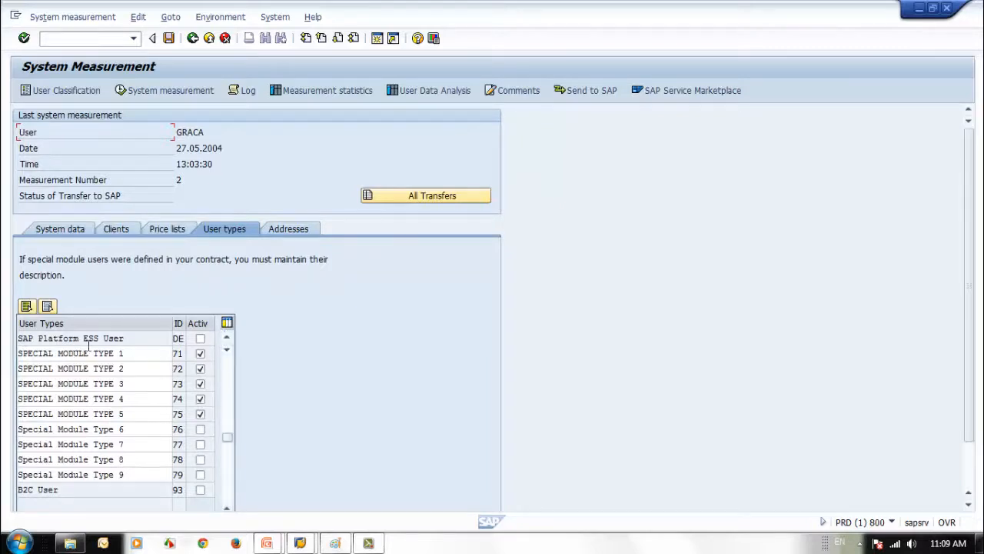
pyautogui.click(139, 353)
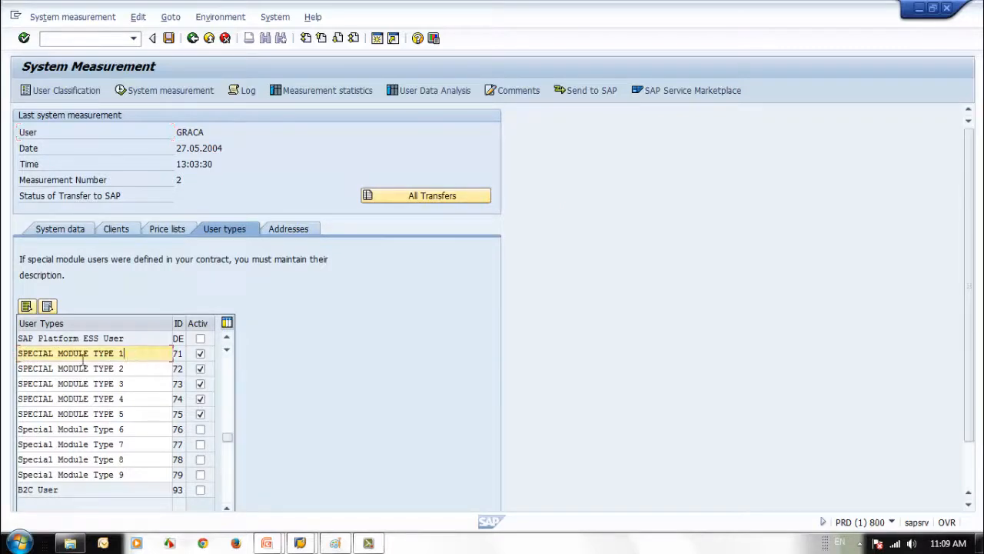
pyautogui.click(52, 370)
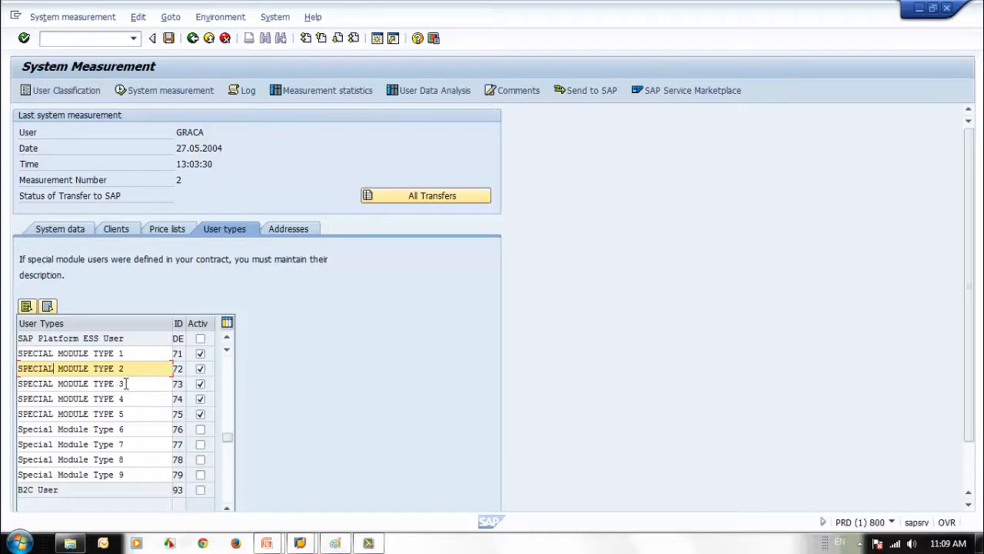
pyautogui.click(227, 386)
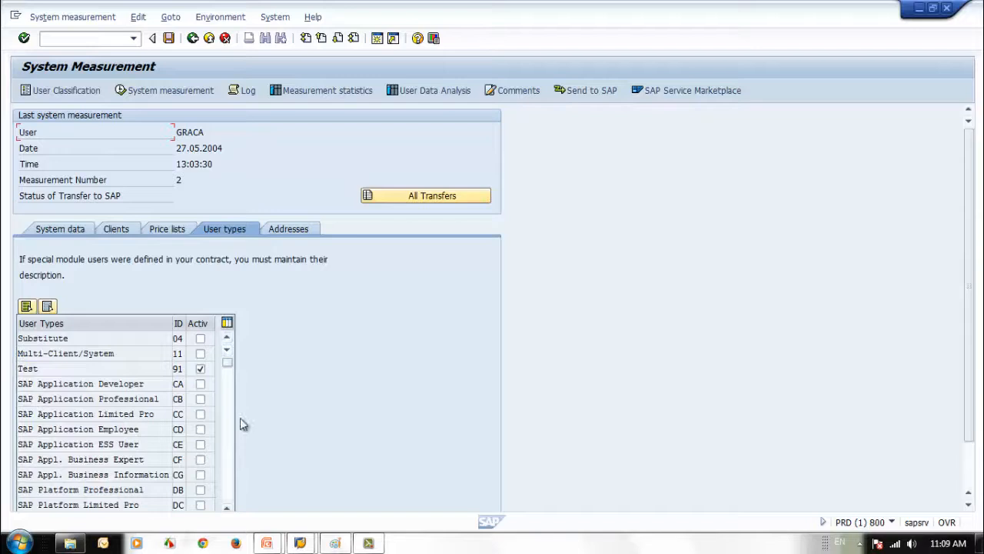
pyautogui.click(200, 383)
pyautogui.click(201, 399)
# Untick Special Module Types 1–4, leaving Special Module Type 5 active
pyautogui.click(233, 461)
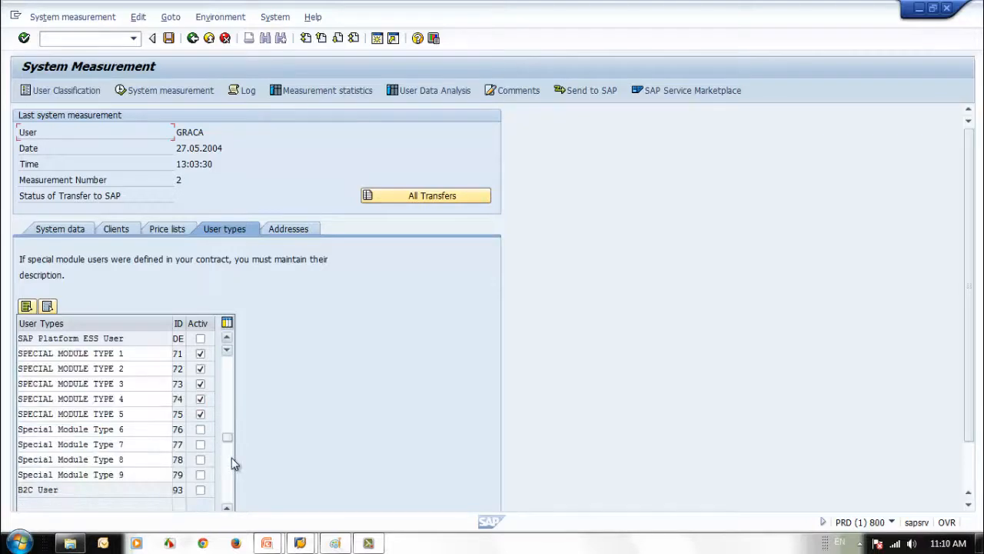
pyautogui.click(227, 338)
pyautogui.click(227, 338)
pyautogui.click(227, 339)
pyautogui.click(227, 338)
pyautogui.click(226, 338)
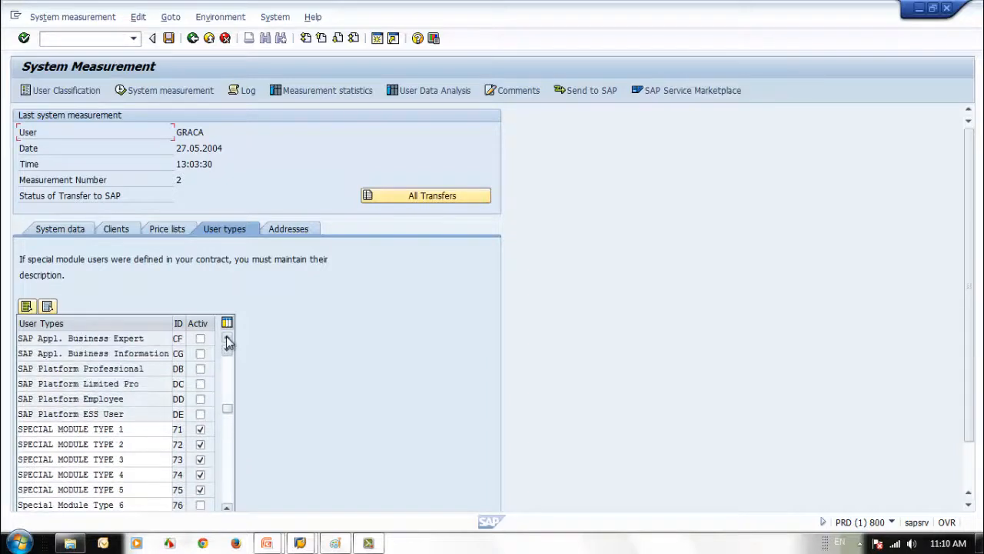
pyautogui.click(227, 338)
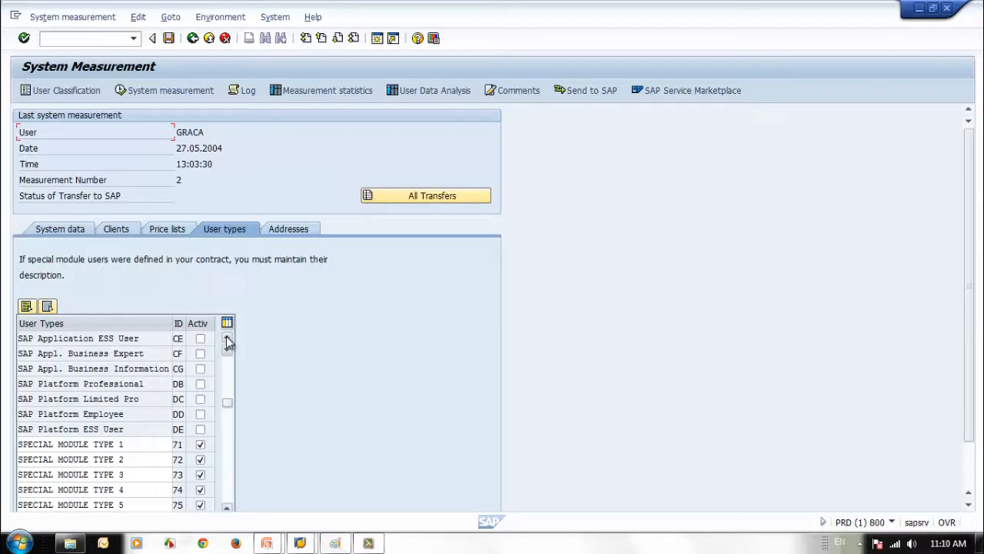
pyautogui.click(227, 338)
pyautogui.click(226, 339)
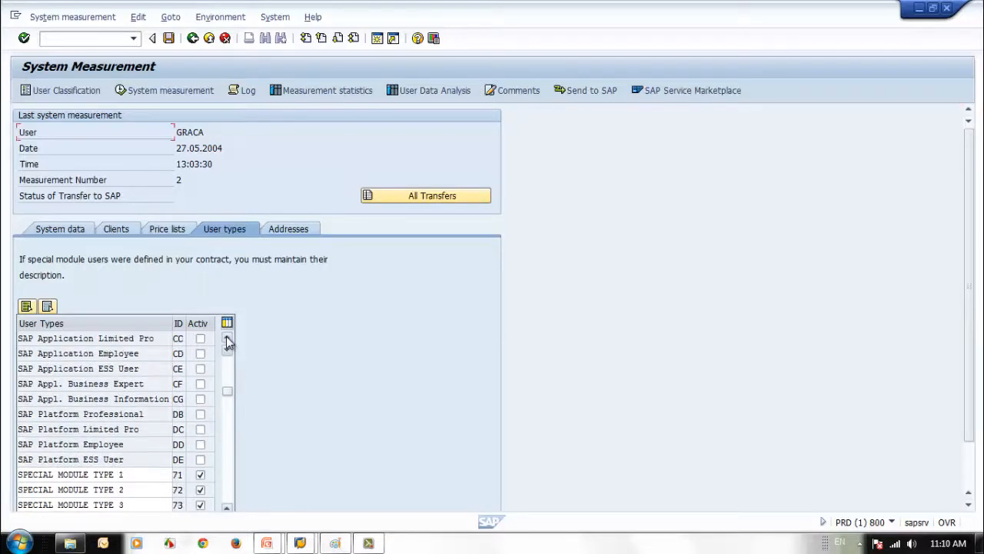
pyautogui.click(226, 338)
pyautogui.click(227, 338)
pyautogui.click(226, 338)
pyautogui.click(227, 338)
pyautogui.click(227, 338)
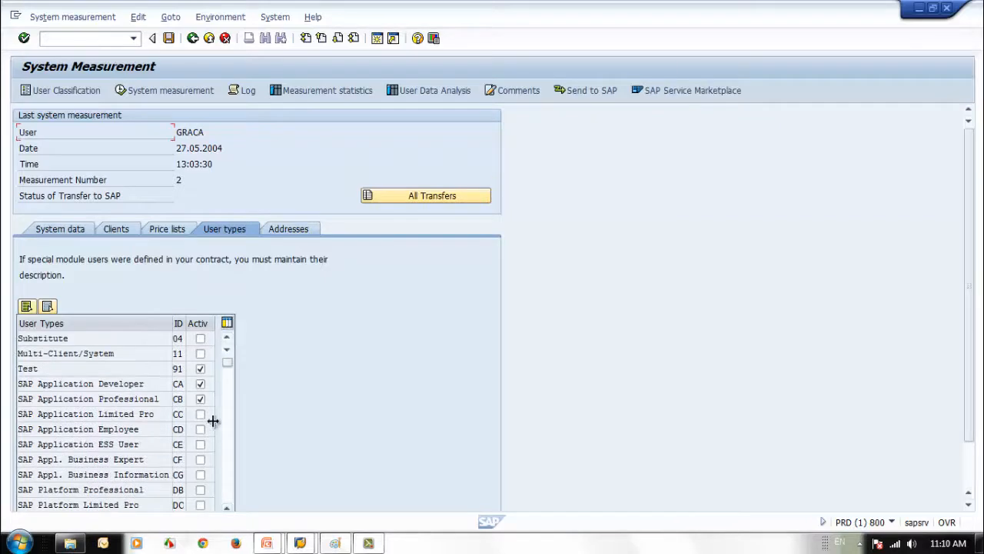
pyautogui.click(232, 462)
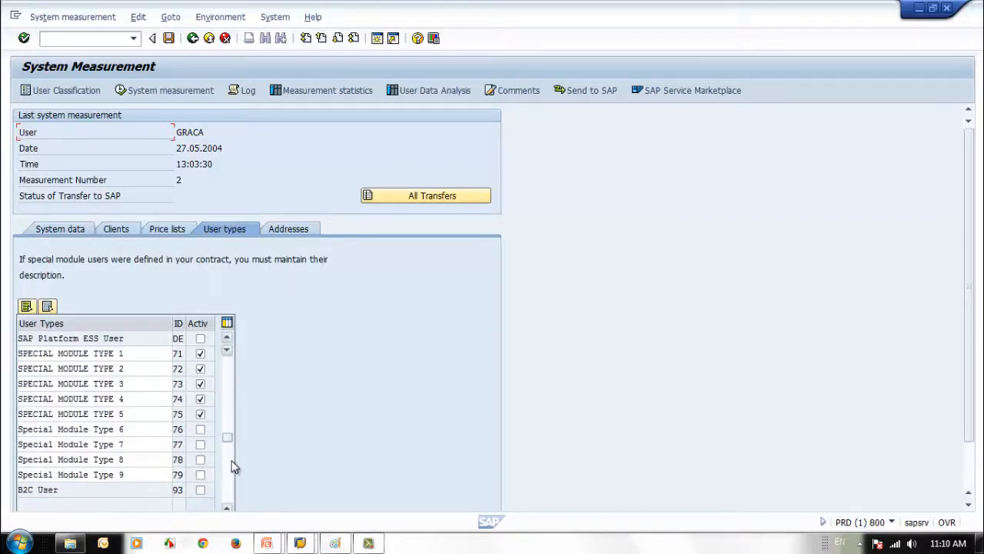
pyautogui.click(199, 369)
pyautogui.click(199, 384)
pyautogui.click(200, 399)
pyautogui.click(200, 413)
pyautogui.click(228, 371)
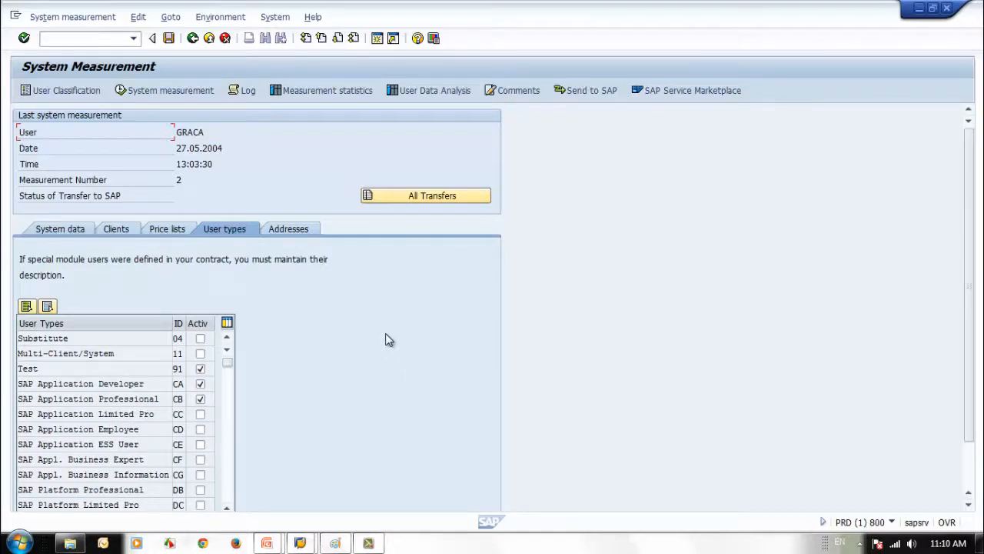
# Review the Addresses tab with the R/3 SUPPORT CENTER recipient and confirmation e-mail field
pyautogui.click(298, 230)
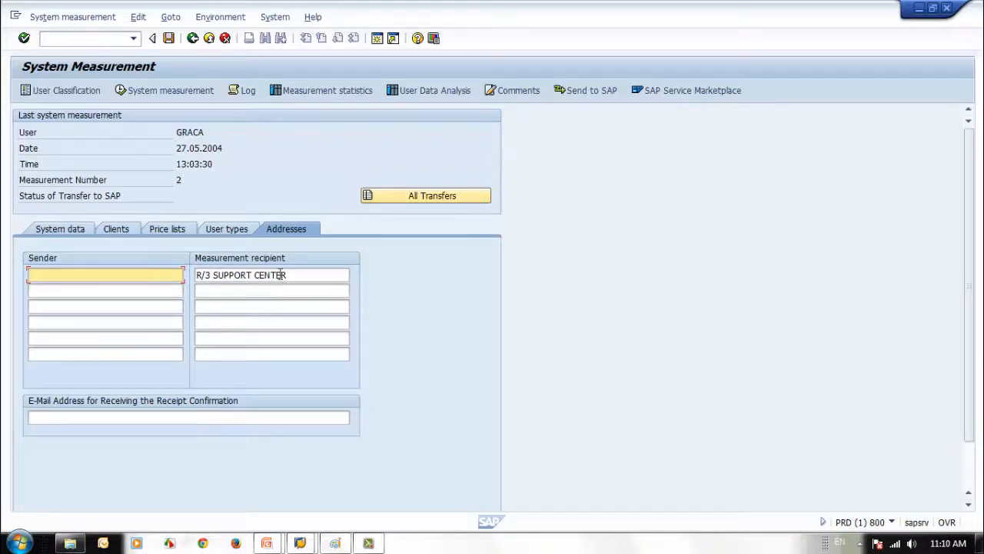
pyautogui.moveTo(296, 275); pyautogui.dragTo(198, 275)
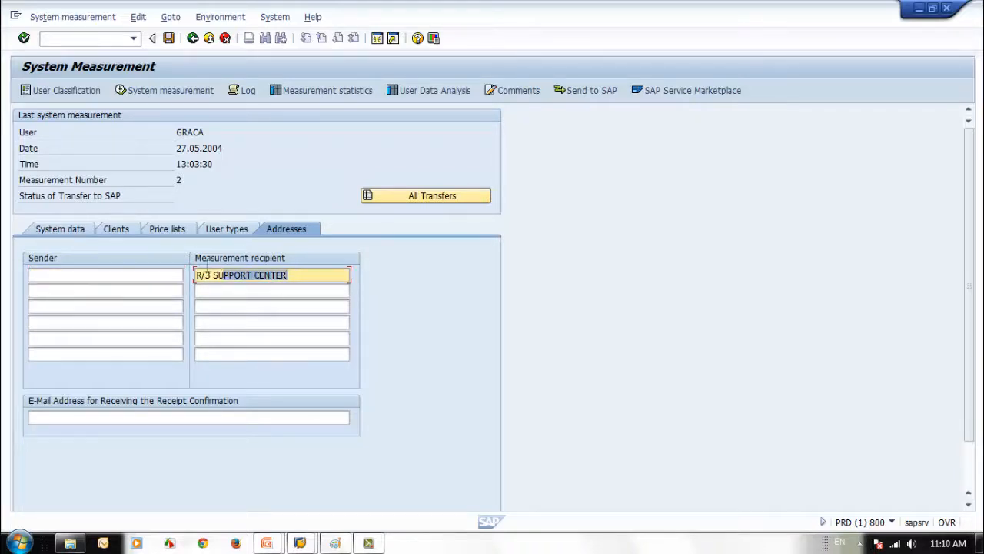
pyautogui.click(62, 417)
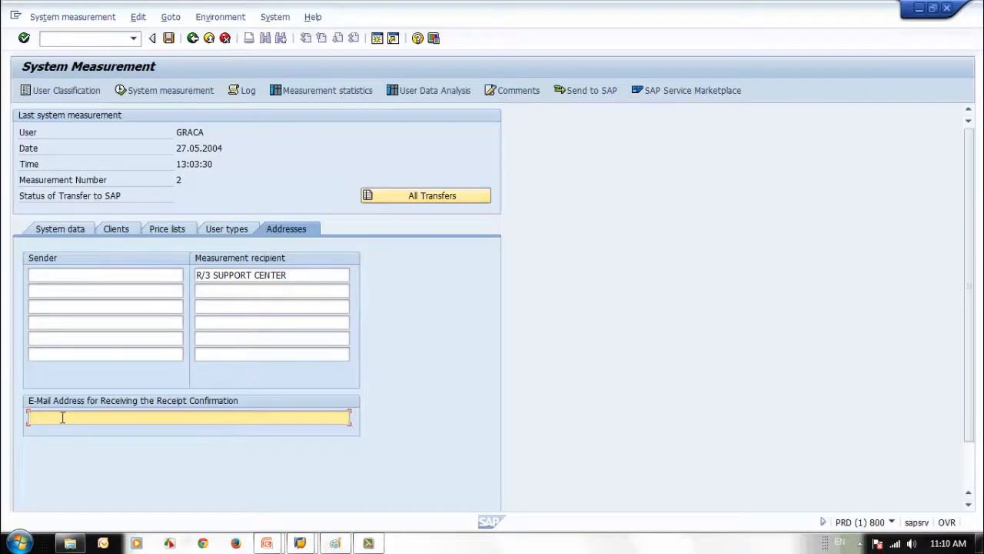
# Save the user types and acknowledge the migrate-user-types reminder
pyautogui.click(231, 228)
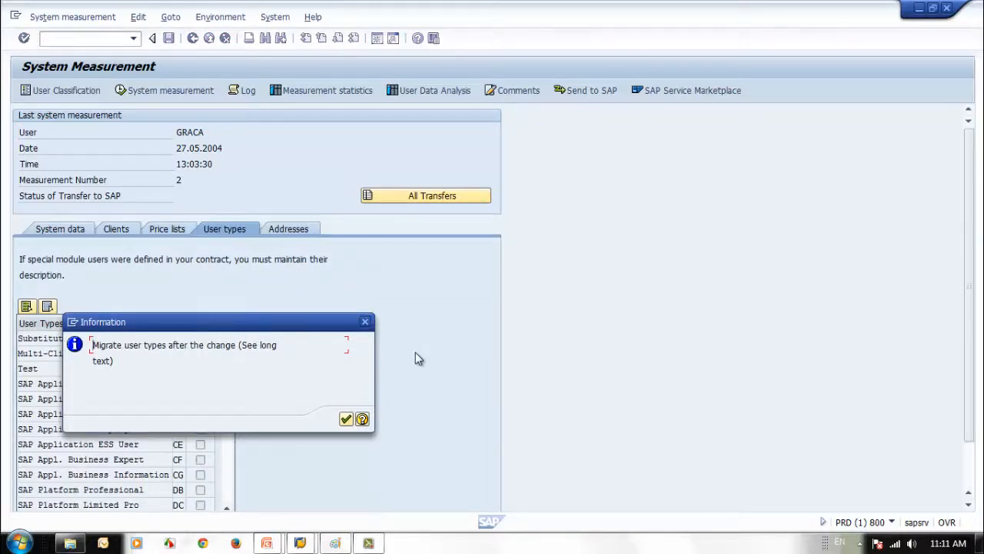
pyautogui.click(346, 419)
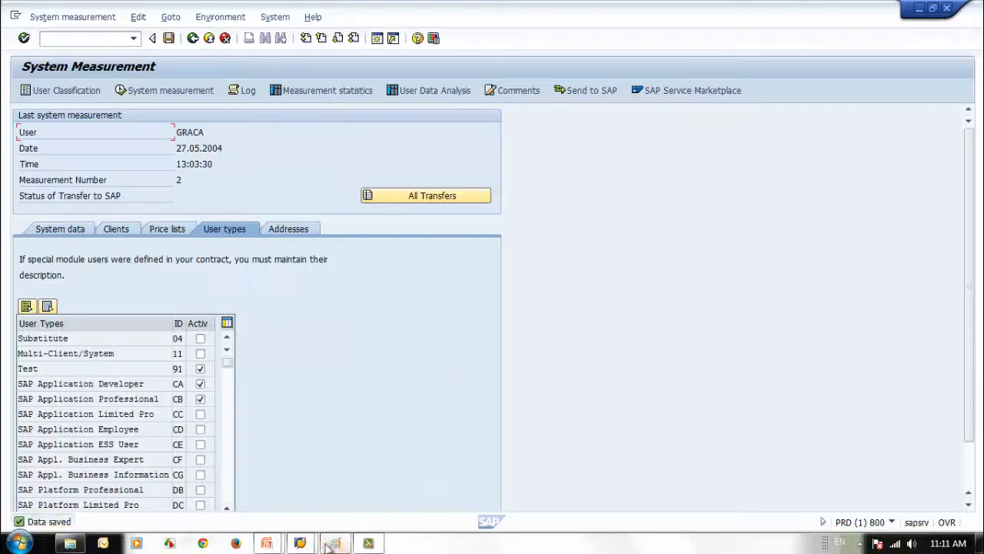
pyautogui.click(300, 542)
pyautogui.click(384, 504)
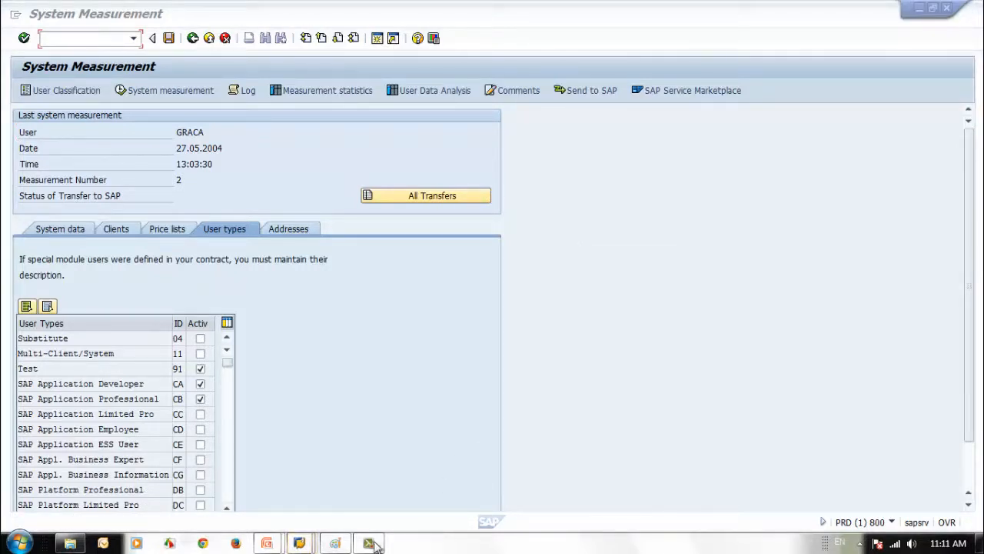
# Close the SAP Easy Access window and return to System Measurement
pyautogui.click(303, 543)
pyautogui.click(435, 499)
pyautogui.moveTo(299, 541)
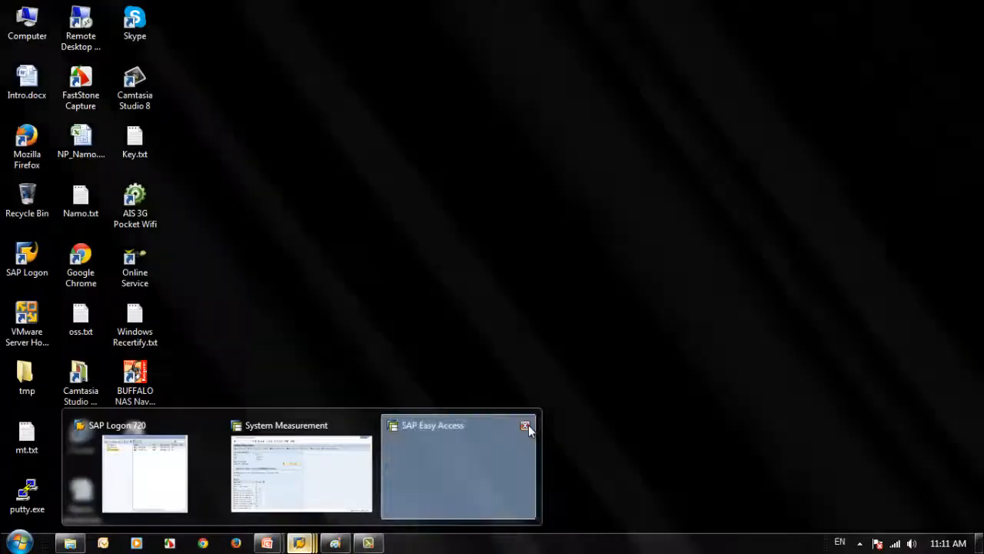
pyautogui.click(525, 426)
pyautogui.click(419, 479)
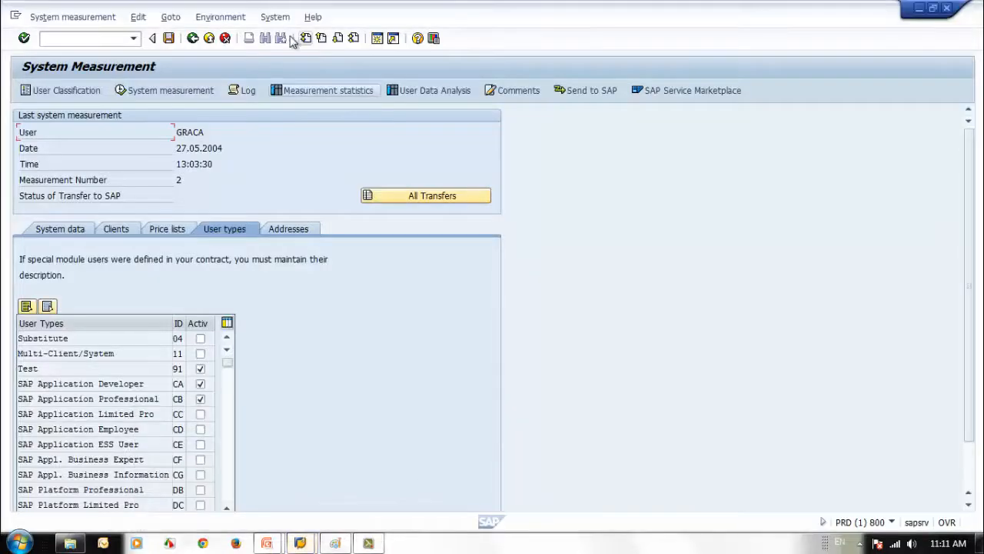
# In a new session, open the student user for editing in SU01
pyautogui.click(377, 40)
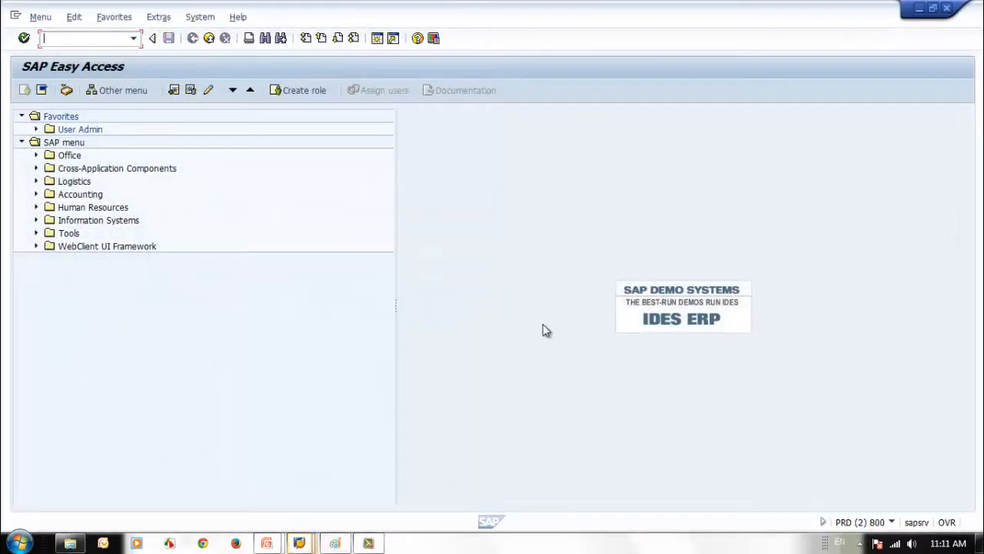
pyautogui.write('su01')
pyautogui.press('Return')
pyautogui.click(100, 148)
pyautogui.click(77, 161)
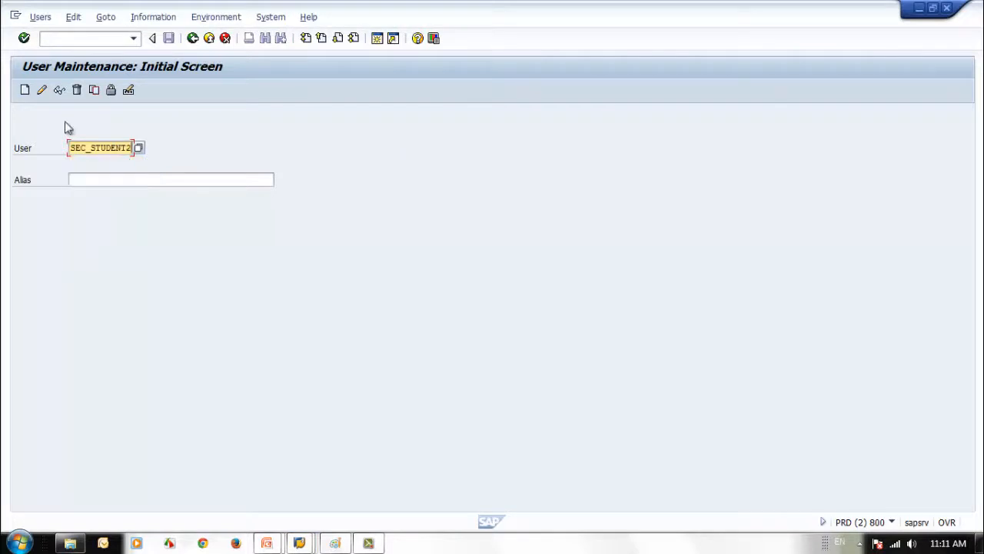
pyautogui.click(41, 90)
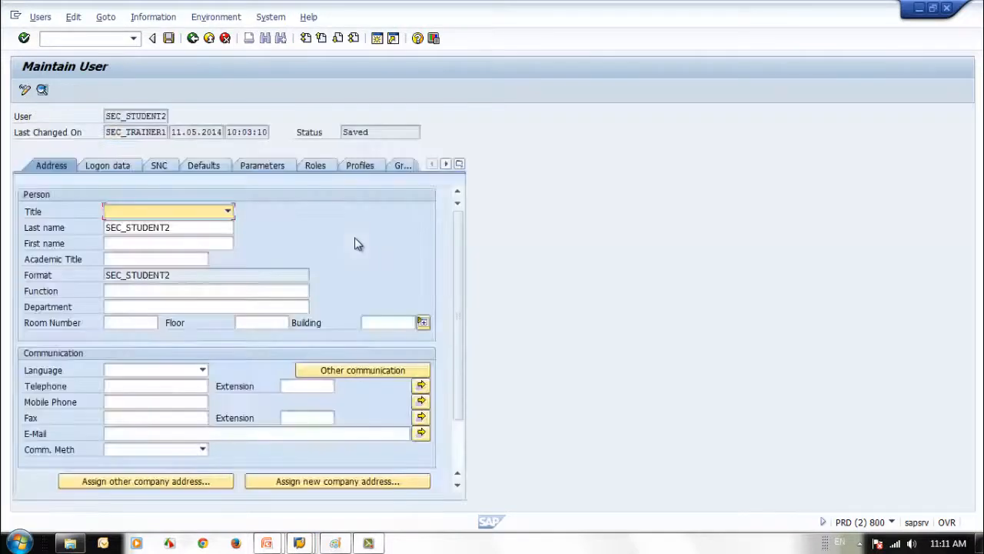
# Set the student user's contractual user type to SAP Application Developer and save
pyautogui.click(460, 164)
pyautogui.click(503, 323)
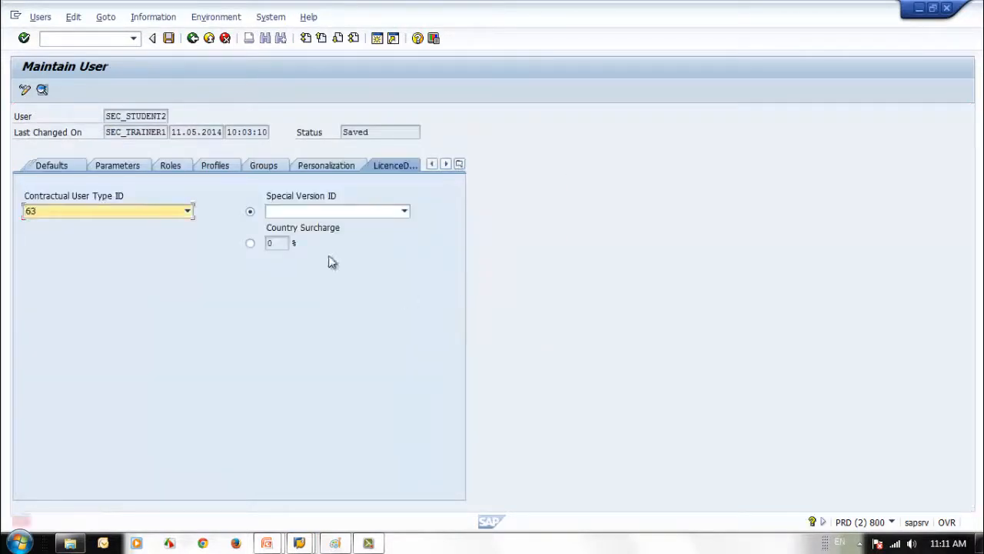
pyautogui.click(162, 212)
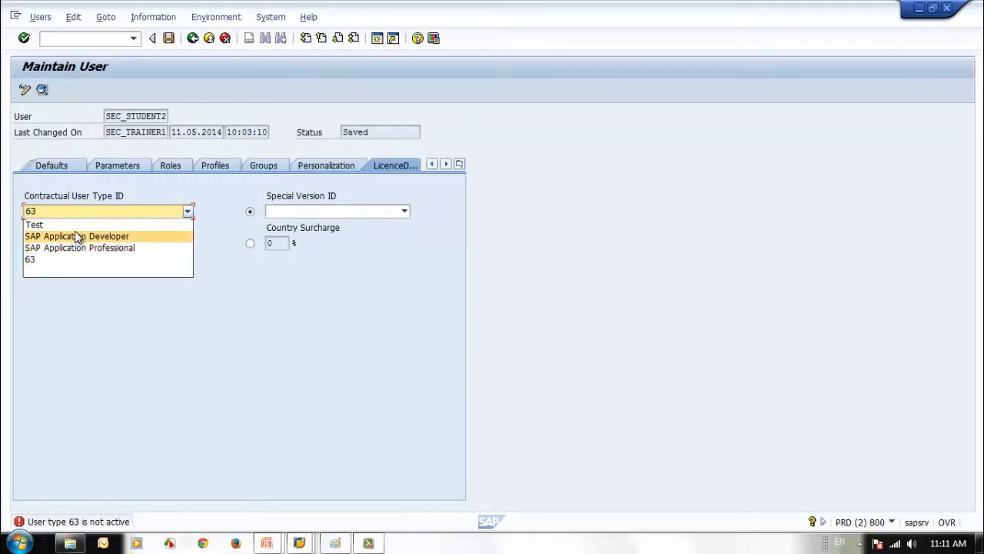
pyautogui.click(77, 236)
pyautogui.click(137, 218)
pyautogui.click(136, 217)
pyautogui.click(131, 222)
pyautogui.click(117, 234)
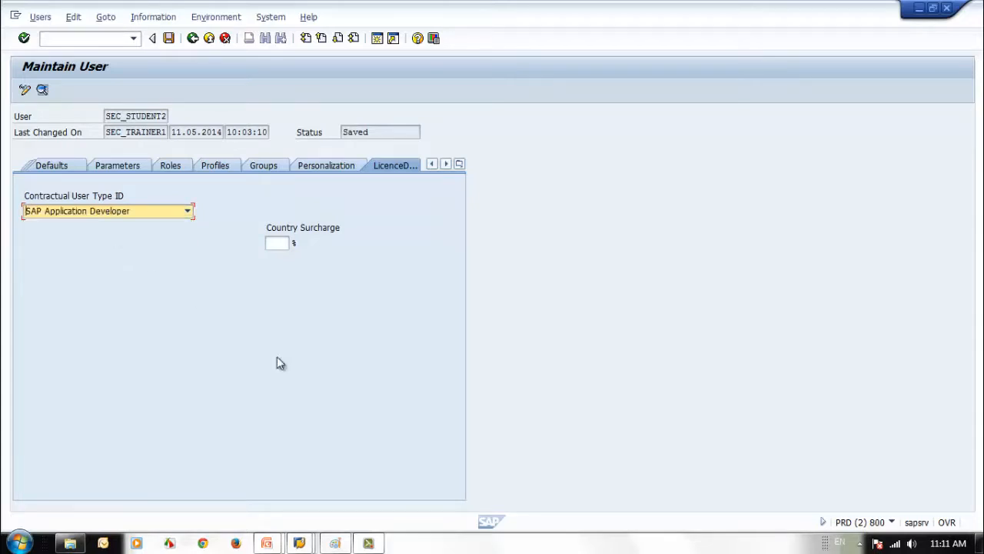
pyautogui.click(169, 41)
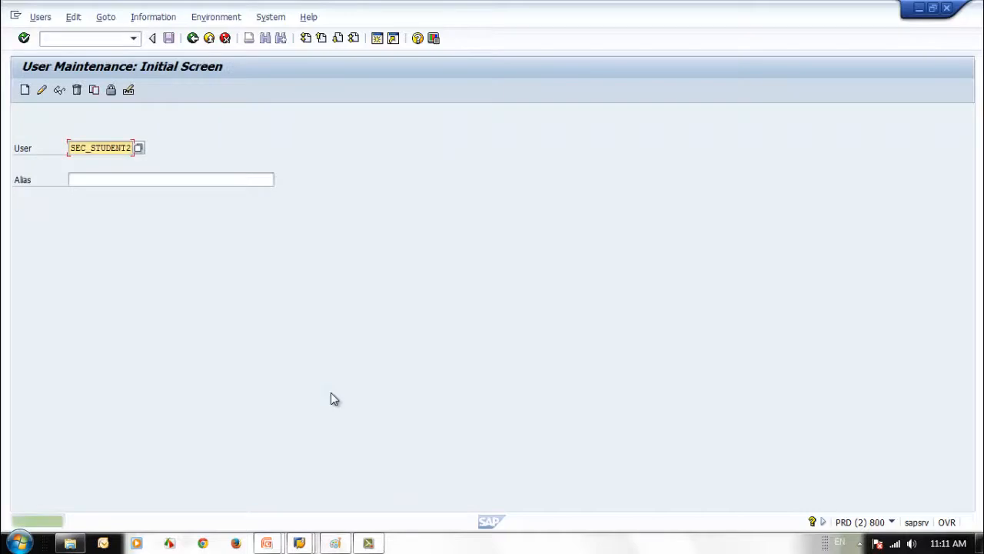
# Change the student user's contractual type to SAP Application Professional and save
pyautogui.click(42, 91)
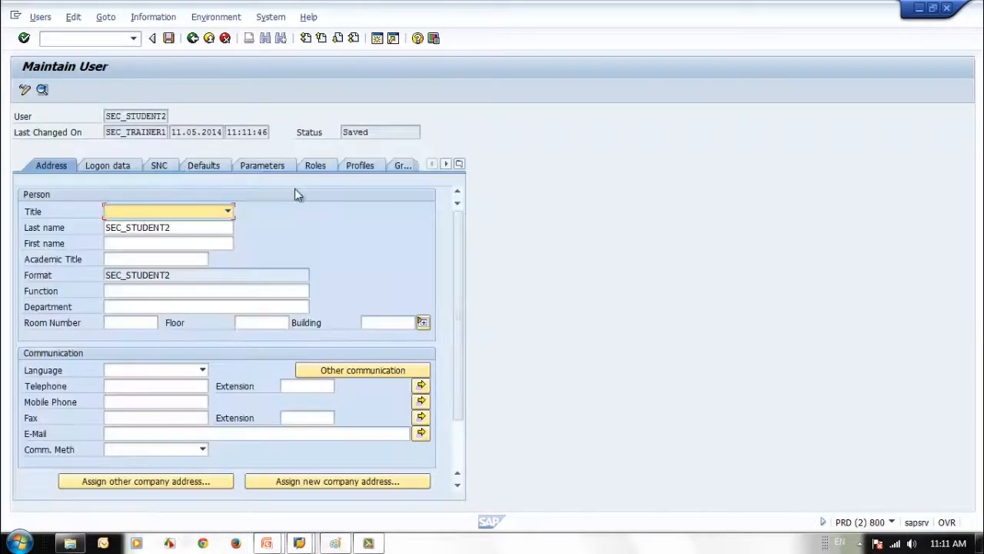
pyautogui.click(460, 165)
pyautogui.click(515, 324)
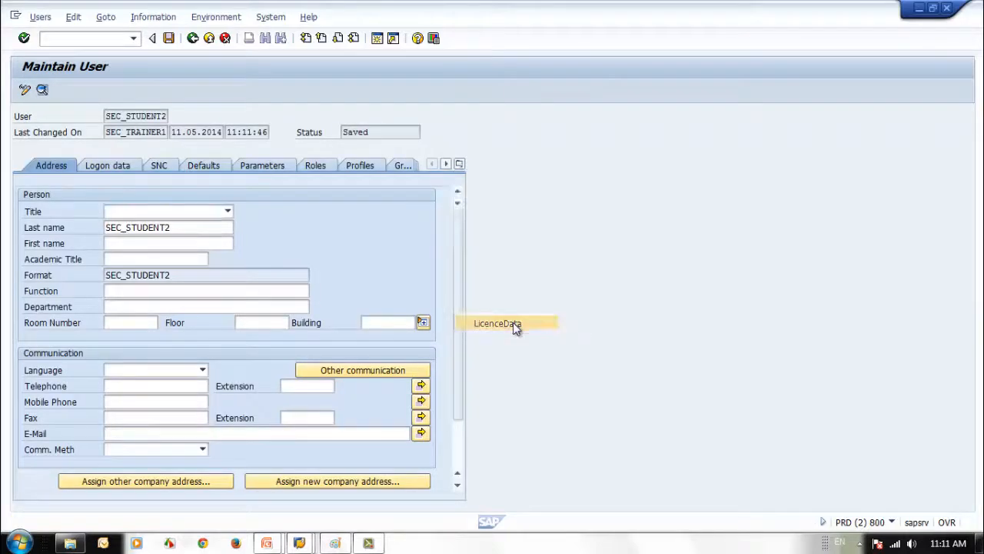
pyautogui.click(151, 214)
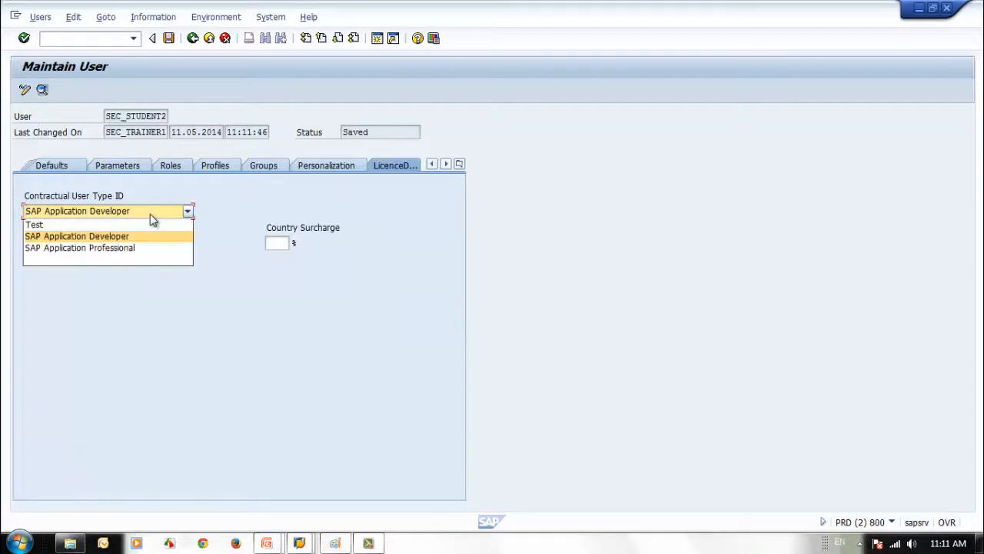
pyautogui.click(136, 249)
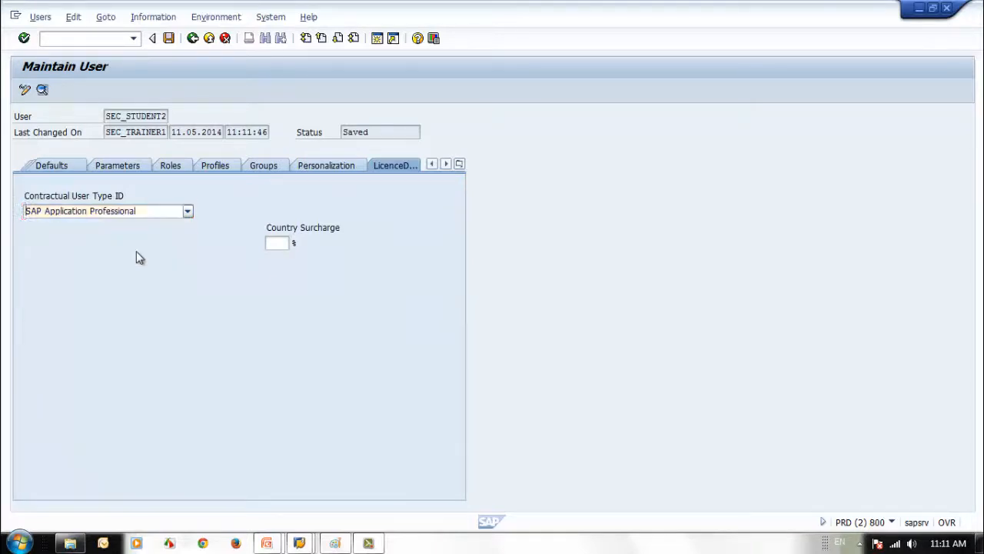
pyautogui.click(168, 38)
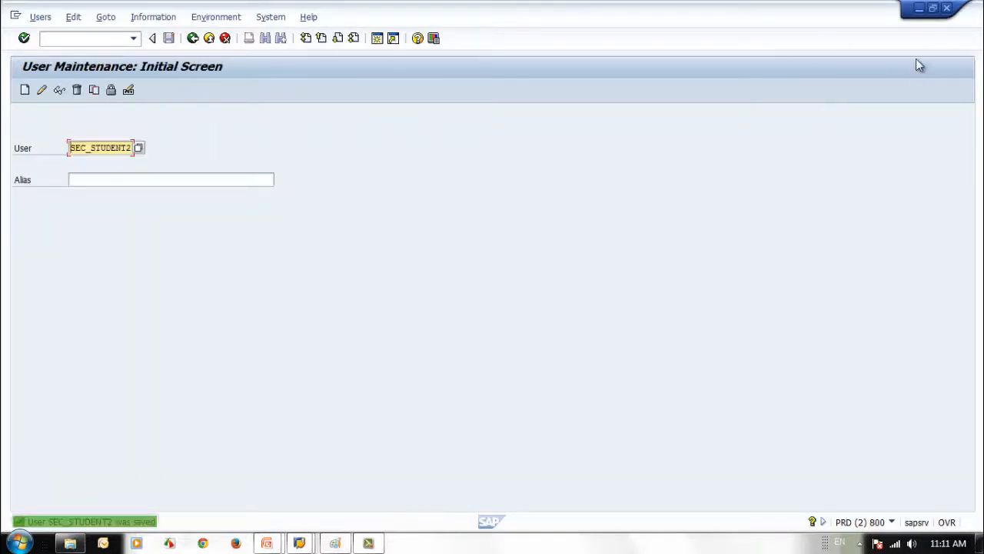
pyautogui.click(918, 8)
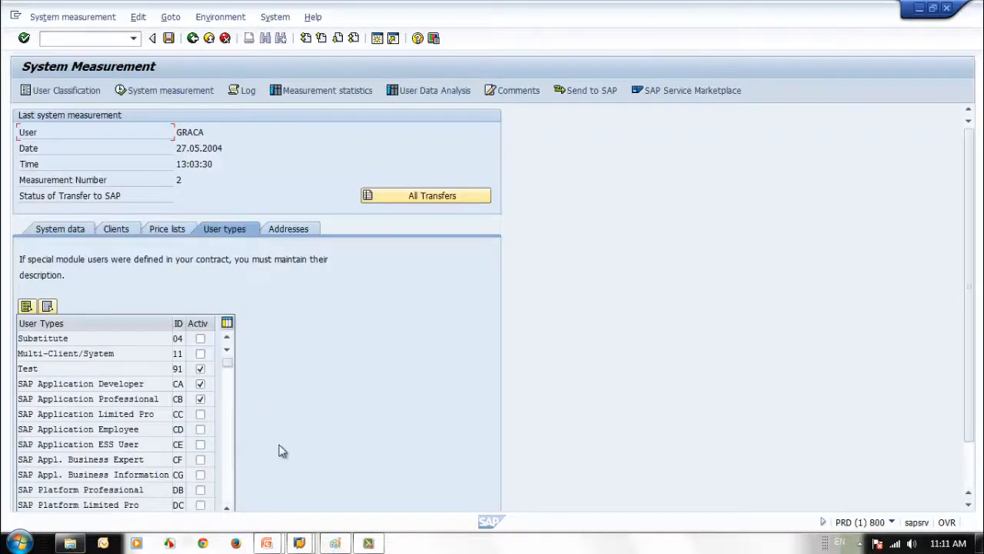
# Rename special types 71 and 72 to End User and Support User and activate them
pyautogui.click(226, 468)
pyautogui.moveTo(137, 353); pyautogui.dragTo(7, 370)
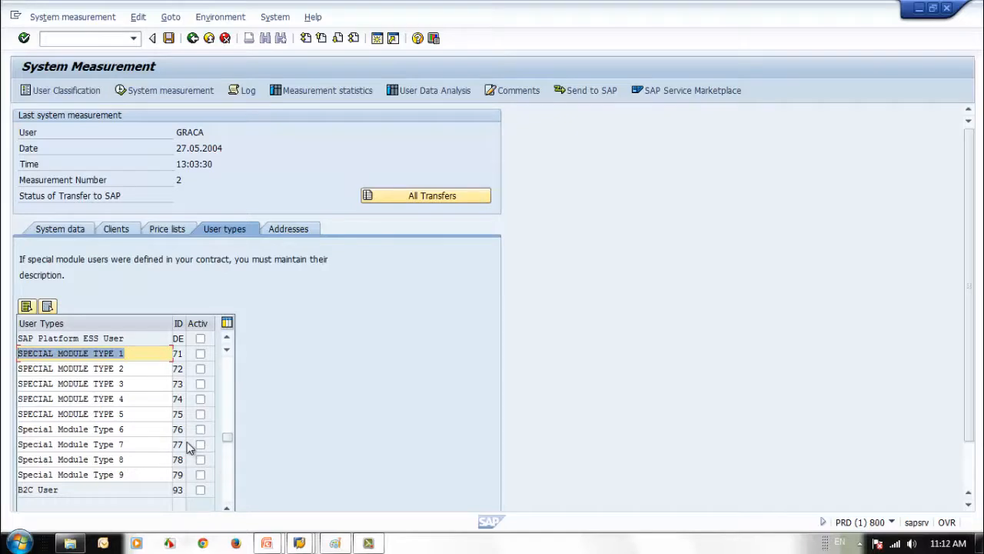
pyautogui.write('D')
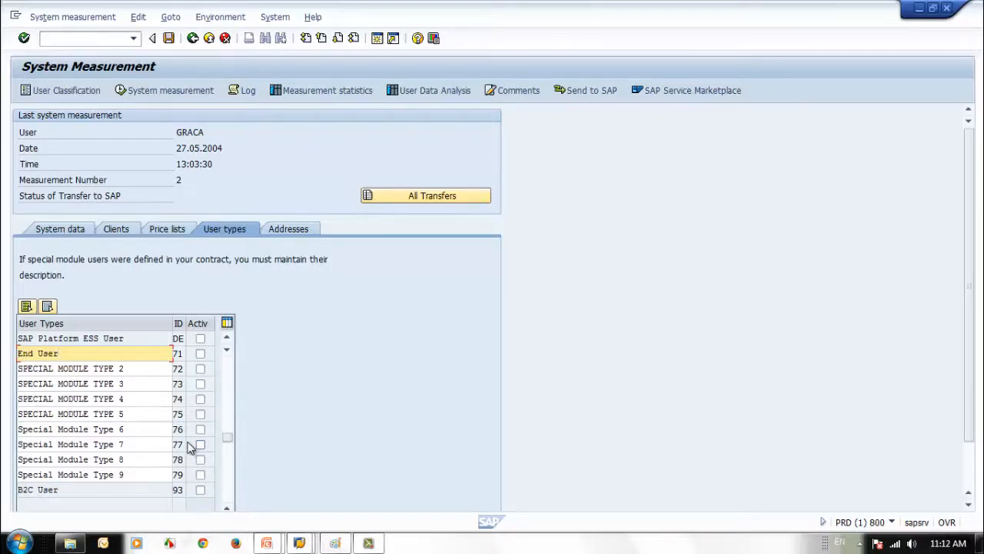
pyautogui.press('Tab')
pyautogui.click(200, 352)
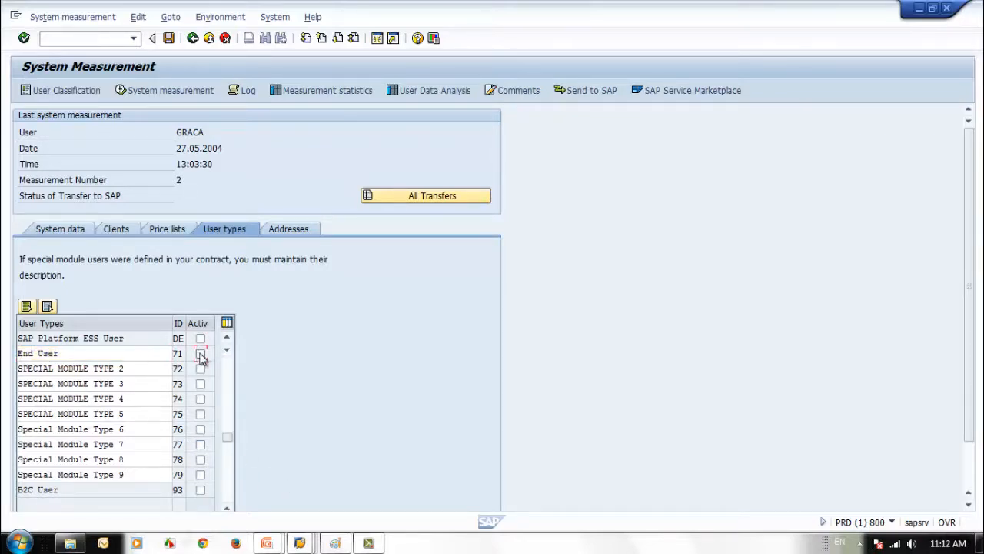
pyautogui.moveTo(127, 368); pyautogui.dragTo(2, 354)
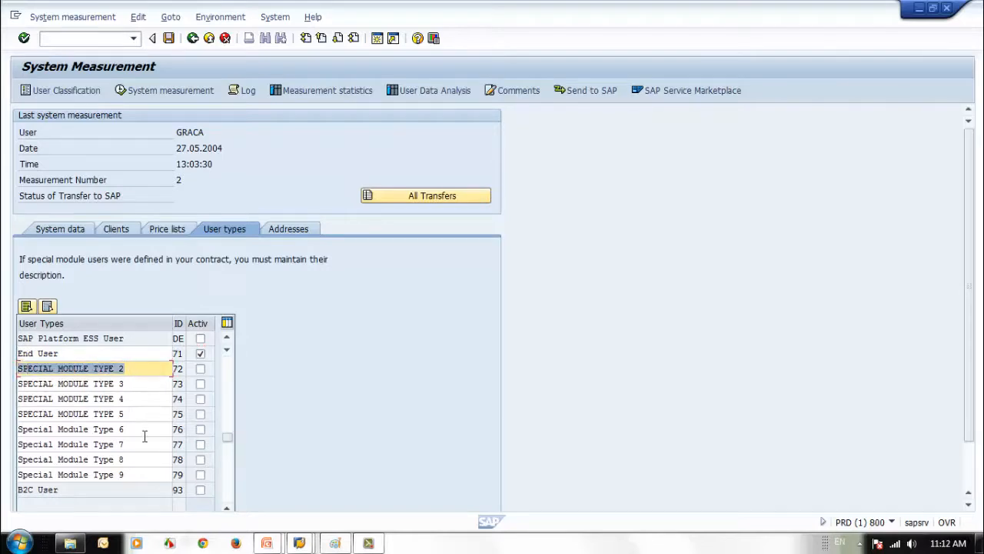
pyautogui.write('Support User')
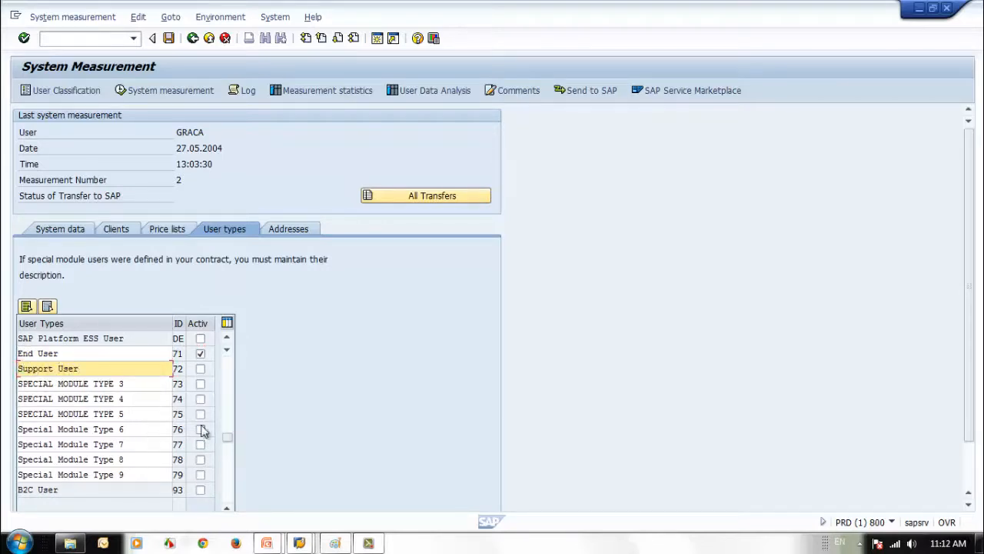
pyautogui.click(200, 368)
# Rename special types 73 and 74 to HR User and ESS User and activate them
pyautogui.doubleClick(129, 383)
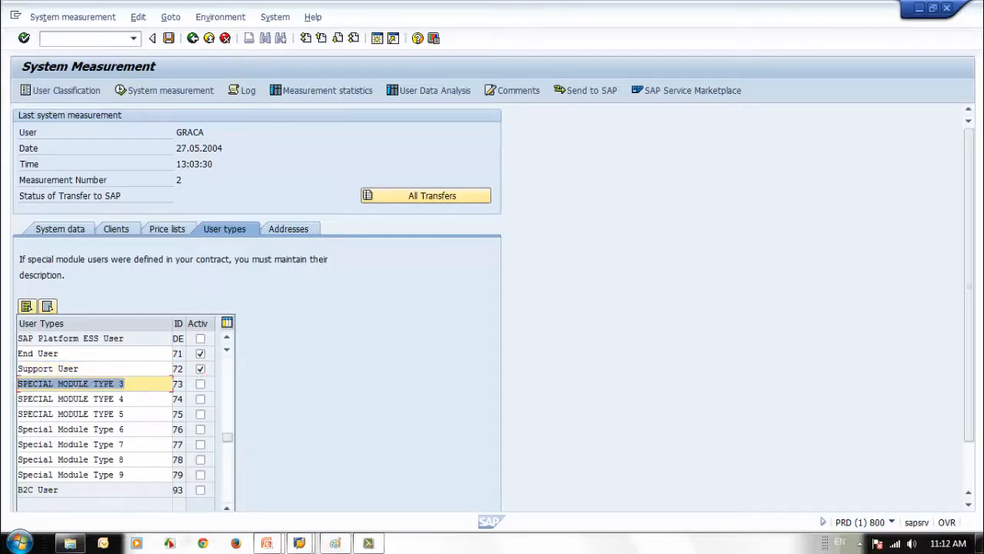
pyautogui.write('HR User')
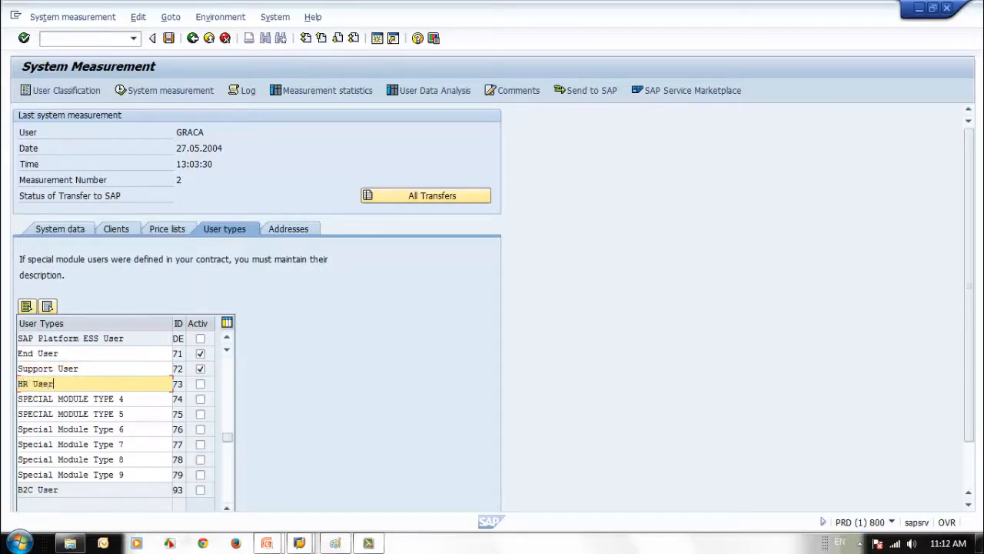
pyautogui.click(203, 384)
pyautogui.click(68, 400)
pyautogui.moveTo(132, 399); pyautogui.dragTo(2, 394)
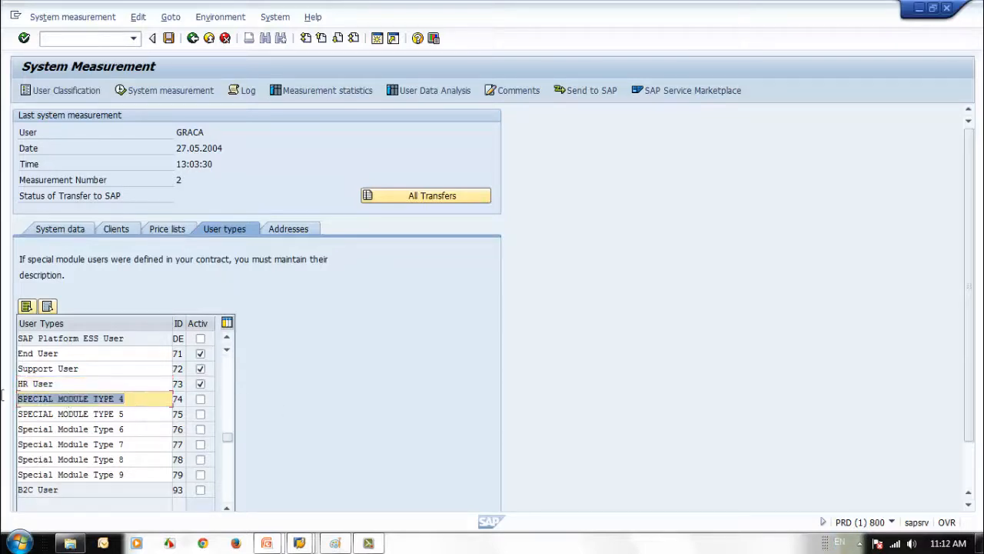
pyautogui.write('ESS User')
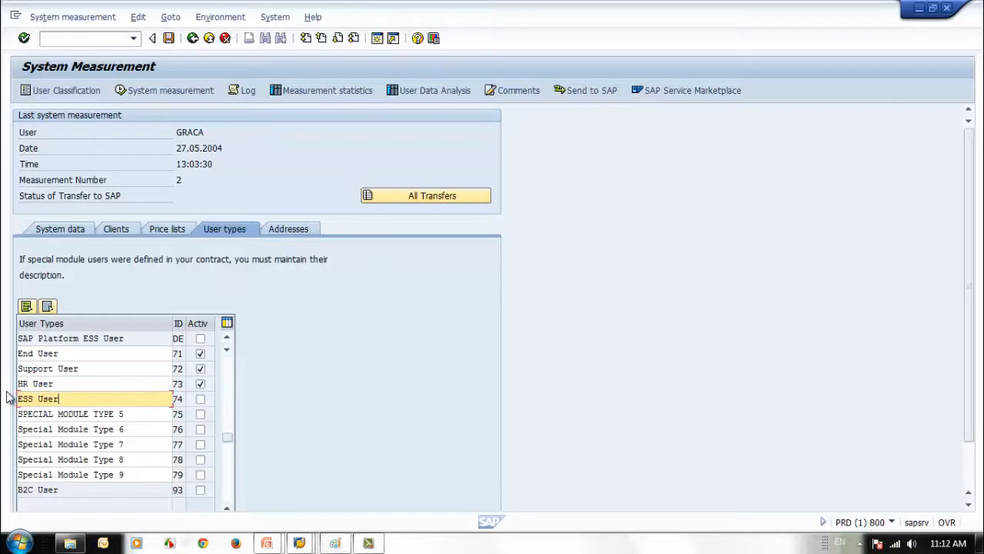
pyautogui.click(200, 398)
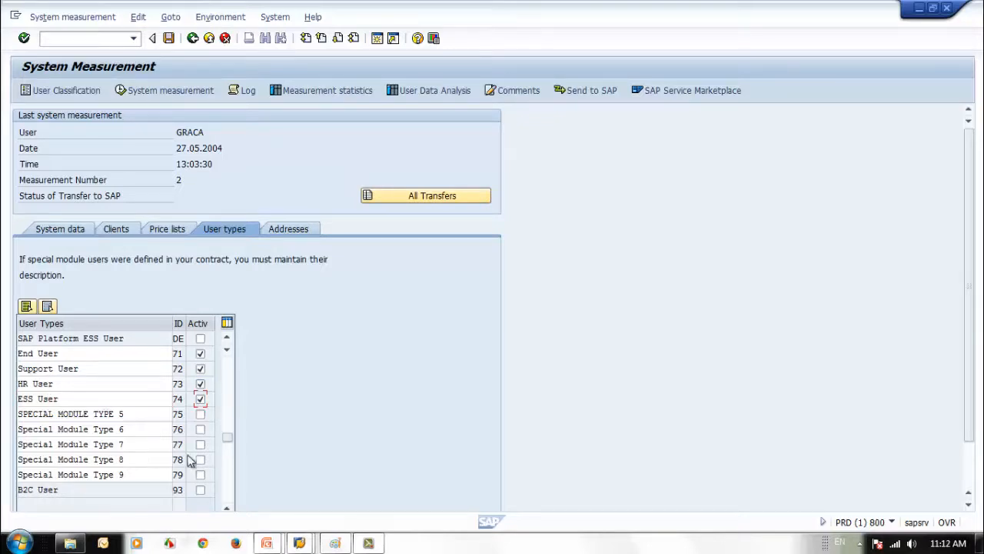
# Save the changes, copying descriptions to all languages and acknowledging the migrate notice
pyautogui.click(228, 368)
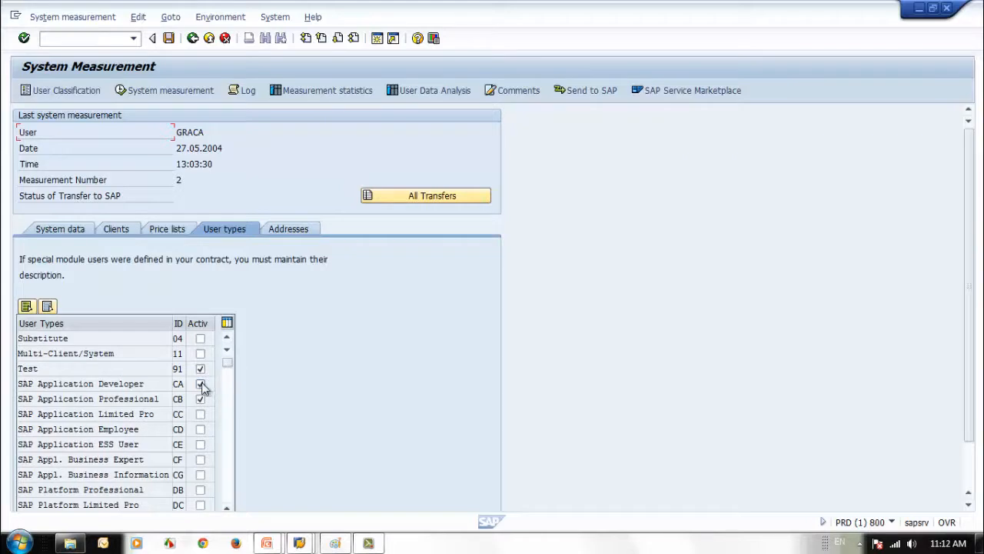
pyautogui.click(230, 432)
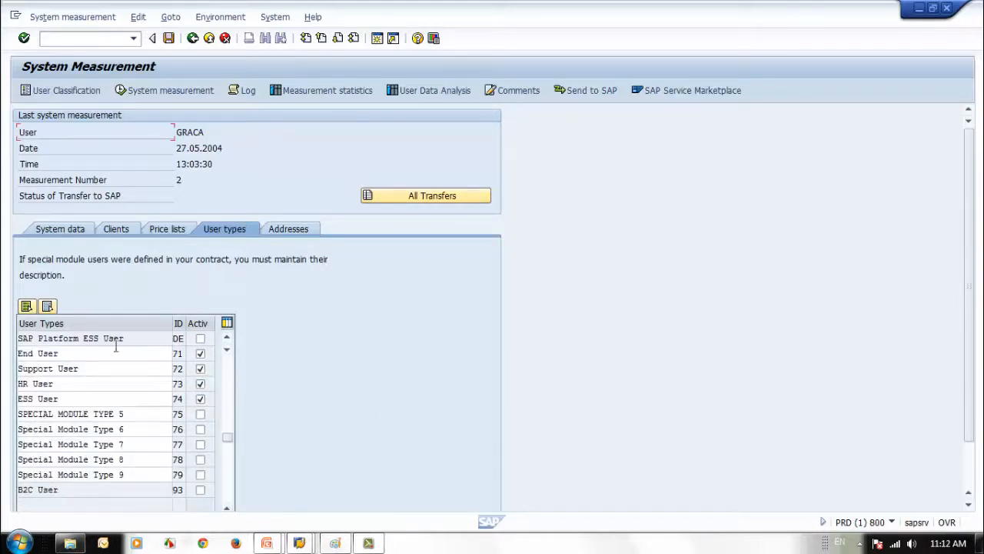
pyautogui.click(85, 354)
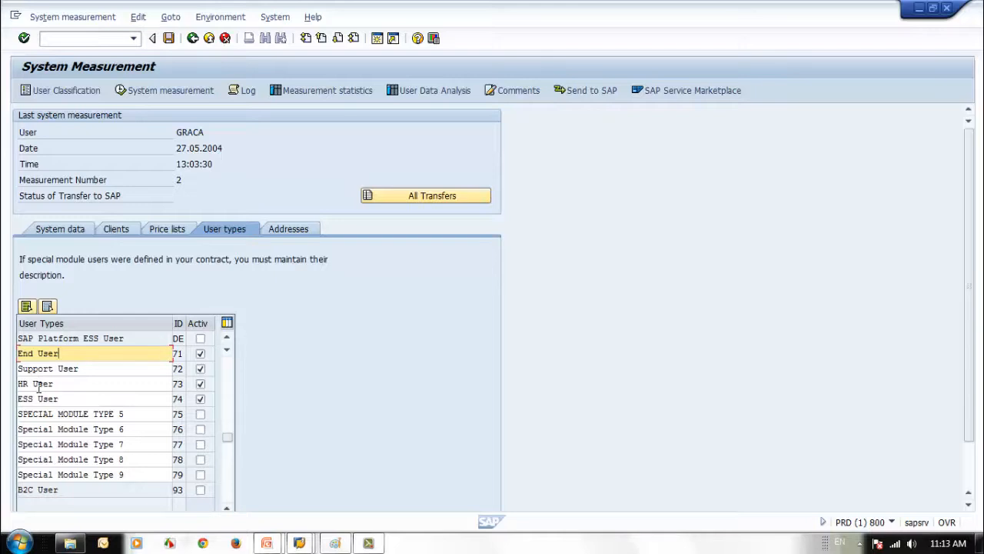
pyautogui.click(169, 39)
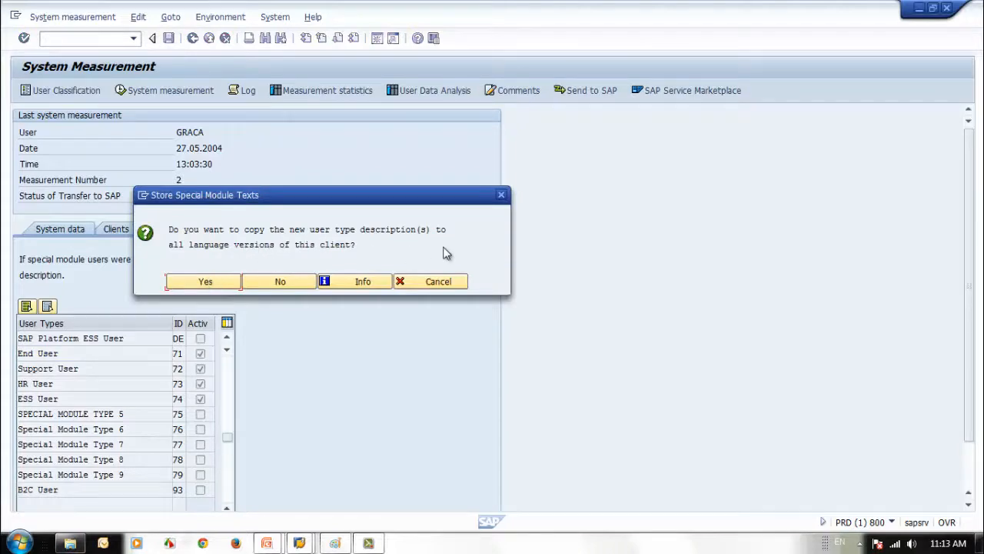
pyautogui.click(196, 281)
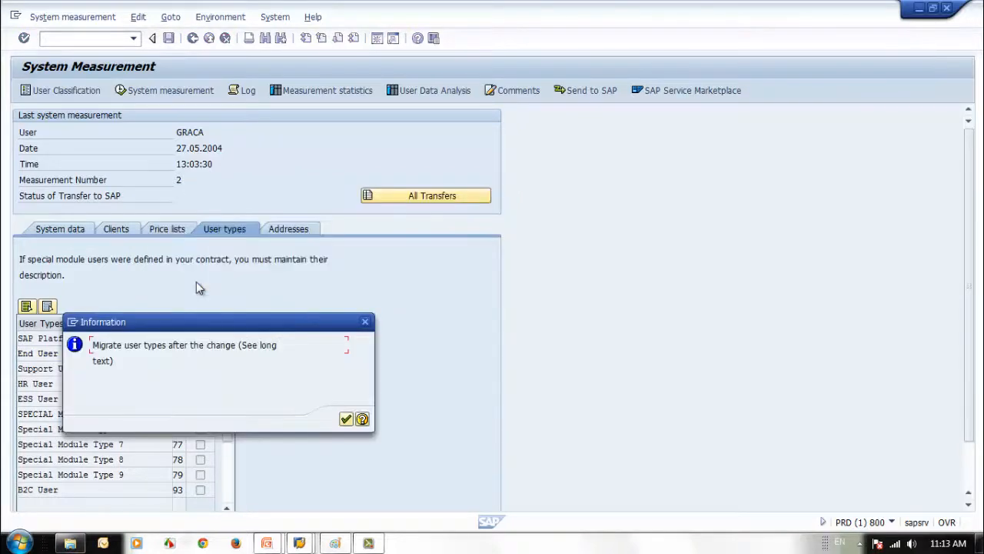
pyautogui.click(346, 418)
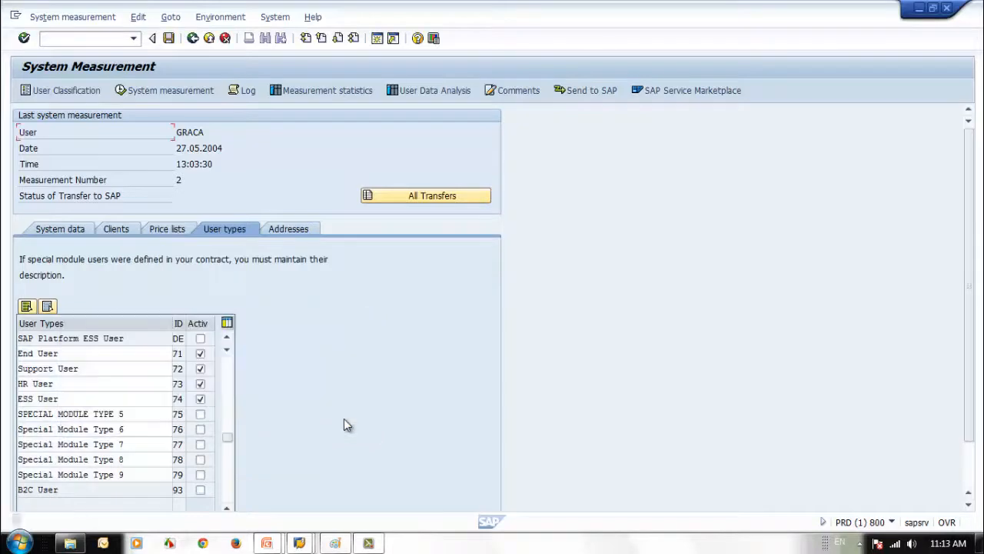
pyautogui.click(299, 543)
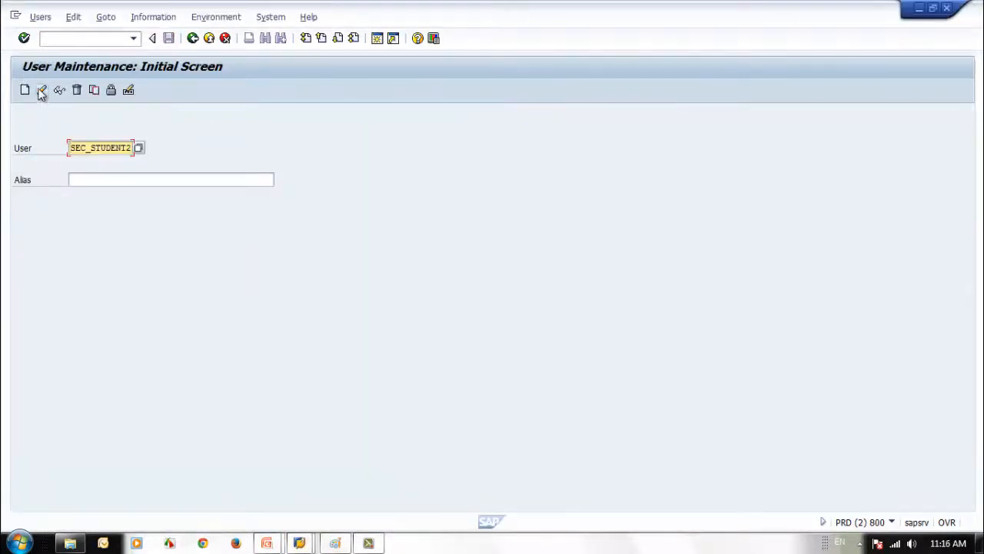
# Set the student user's contractual user type to ESS User on LicenceData and save
pyautogui.click(42, 90)
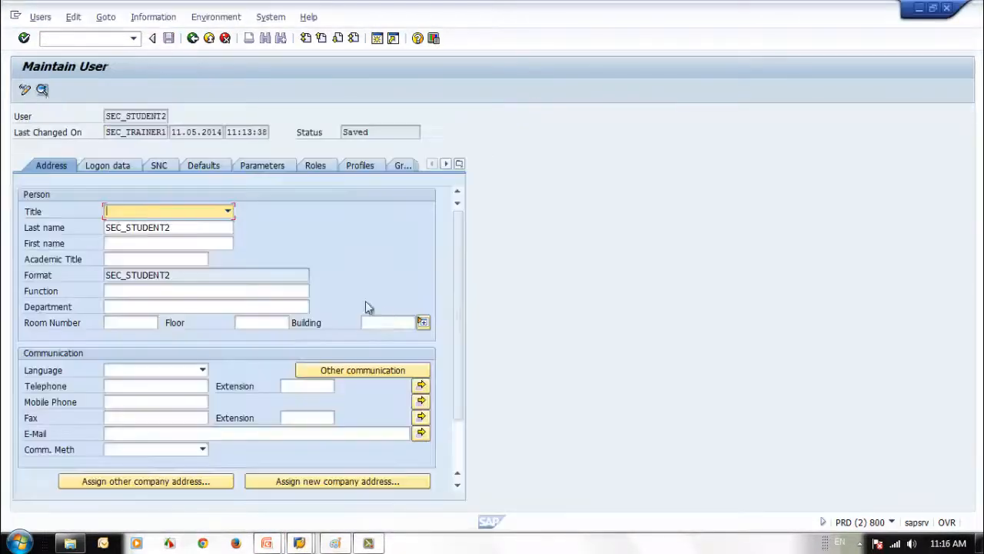
pyautogui.click(458, 163)
pyautogui.click(512, 323)
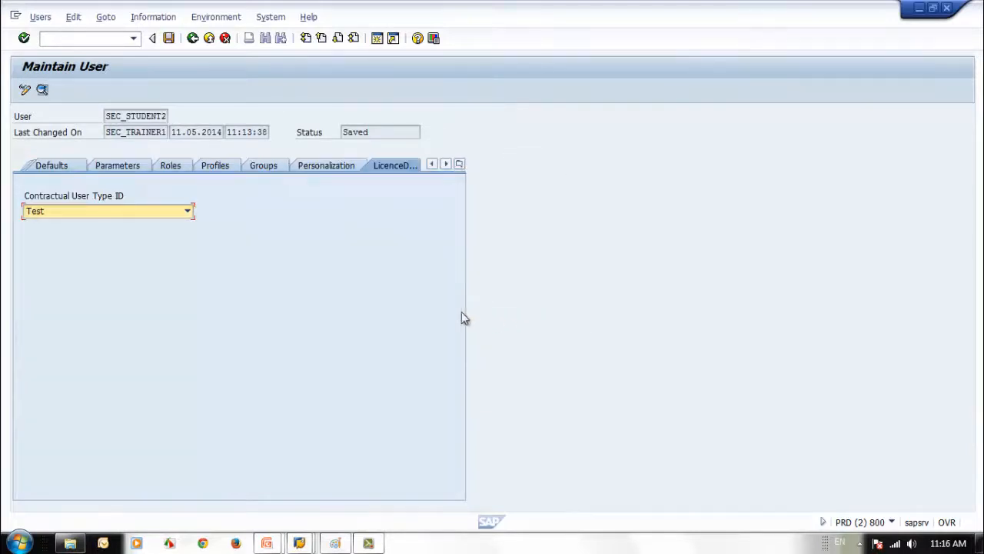
pyautogui.click(157, 219)
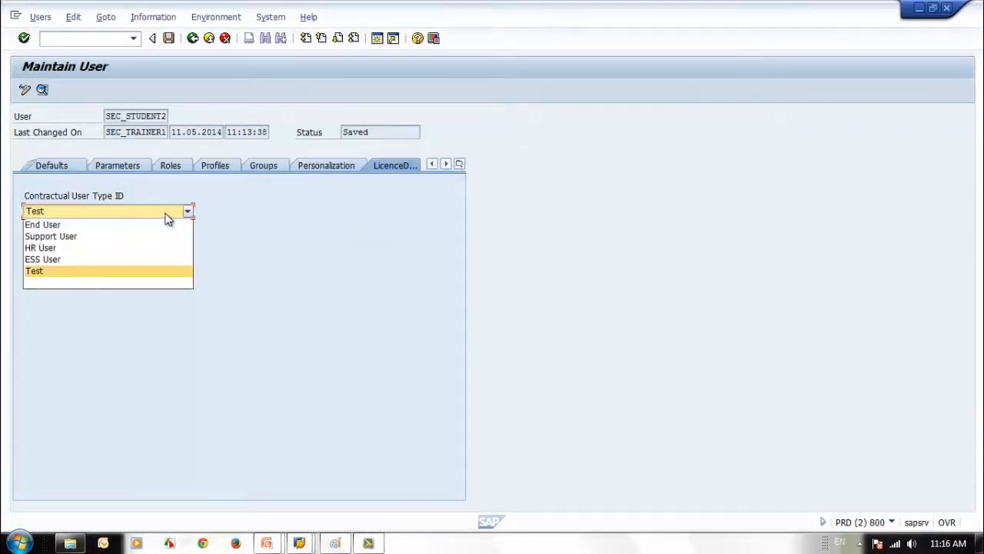
pyautogui.click(99, 257)
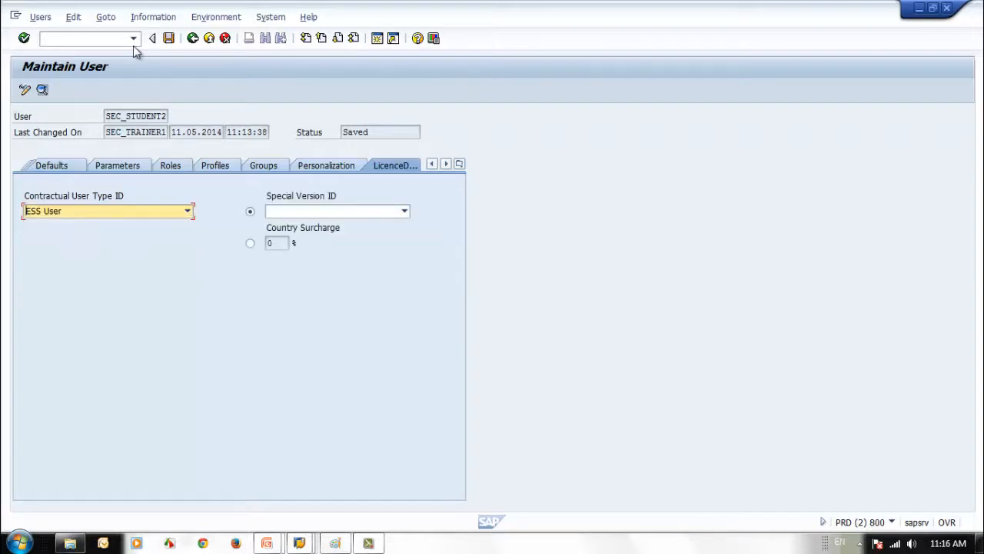
pyautogui.click(169, 37)
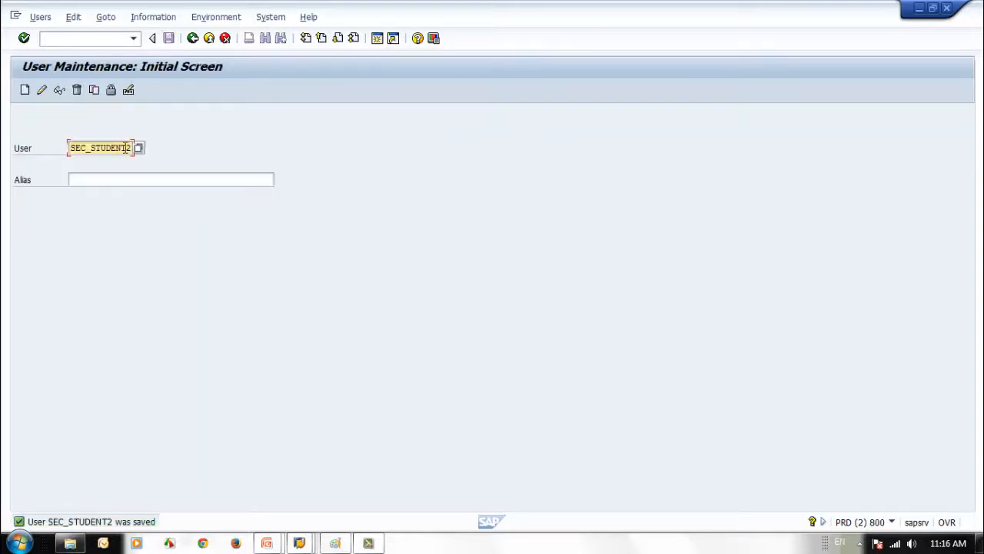
# Open SEC_STUDENT3's licence data and save it with the End User type
pyautogui.write('3')
pyautogui.click(42, 90)
pyautogui.click(459, 164)
pyautogui.click(496, 323)
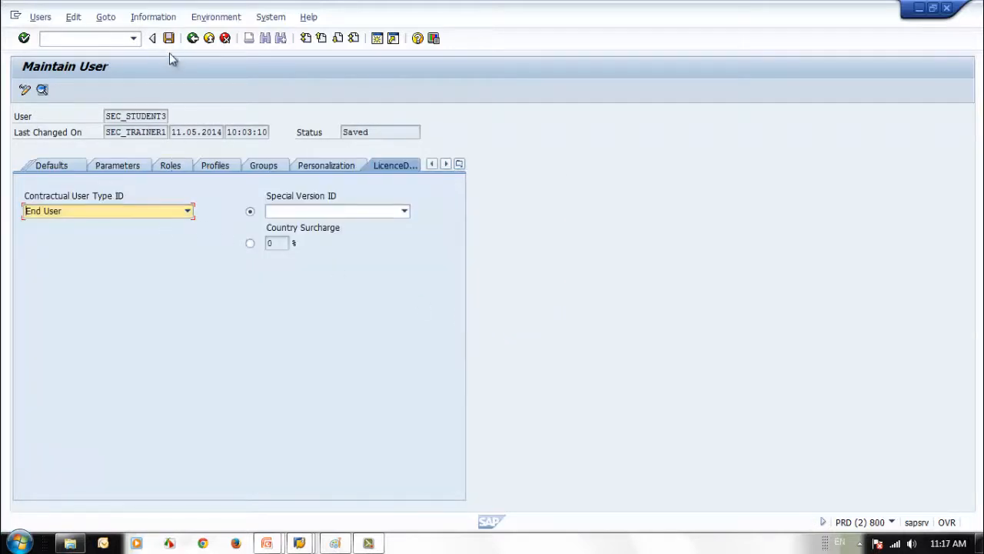
pyautogui.click(169, 37)
# Give SEC_STUDENT4 the End User contractual user type and save
pyautogui.write('4')
pyautogui.click(44, 90)
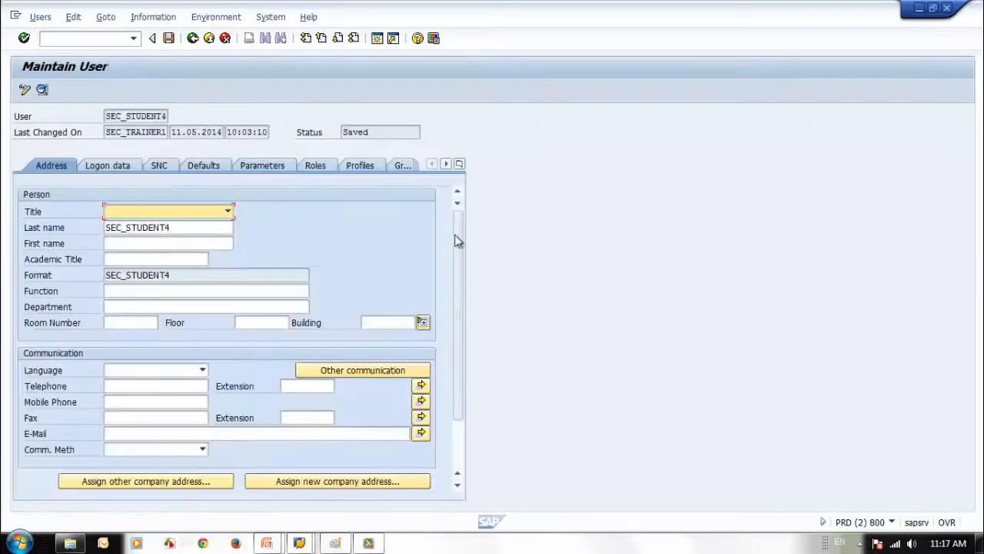
pyautogui.click(459, 163)
pyautogui.click(511, 323)
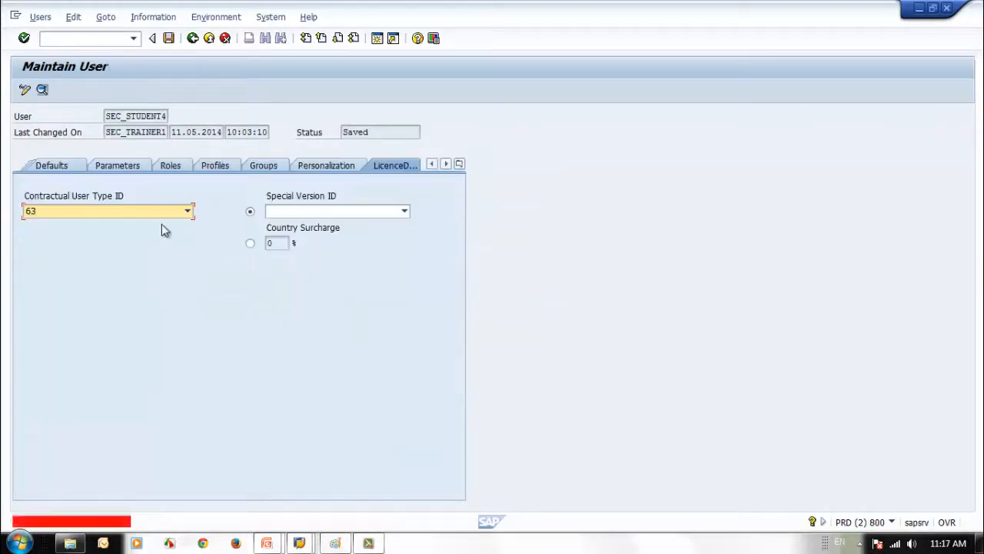
pyautogui.click(165, 212)
pyautogui.click(120, 226)
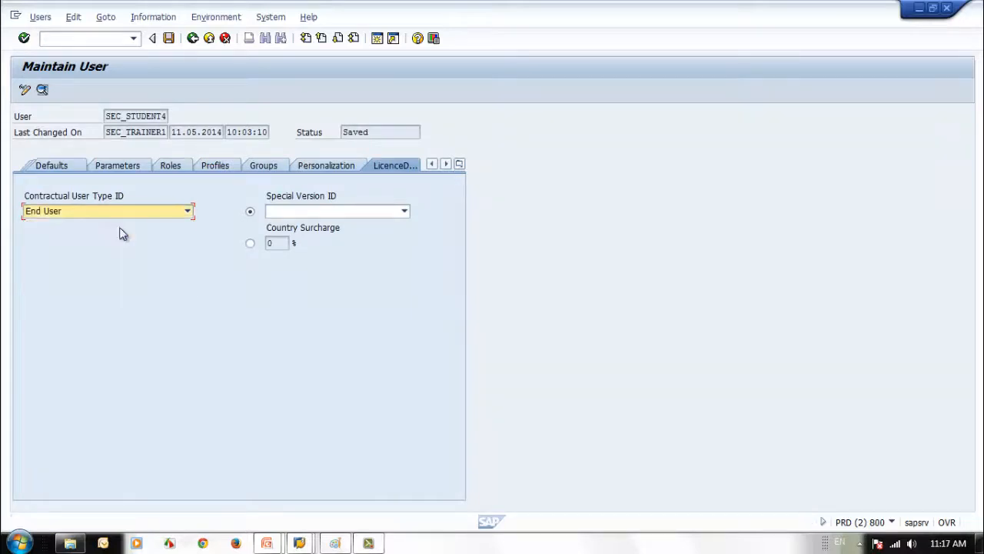
pyautogui.click(168, 38)
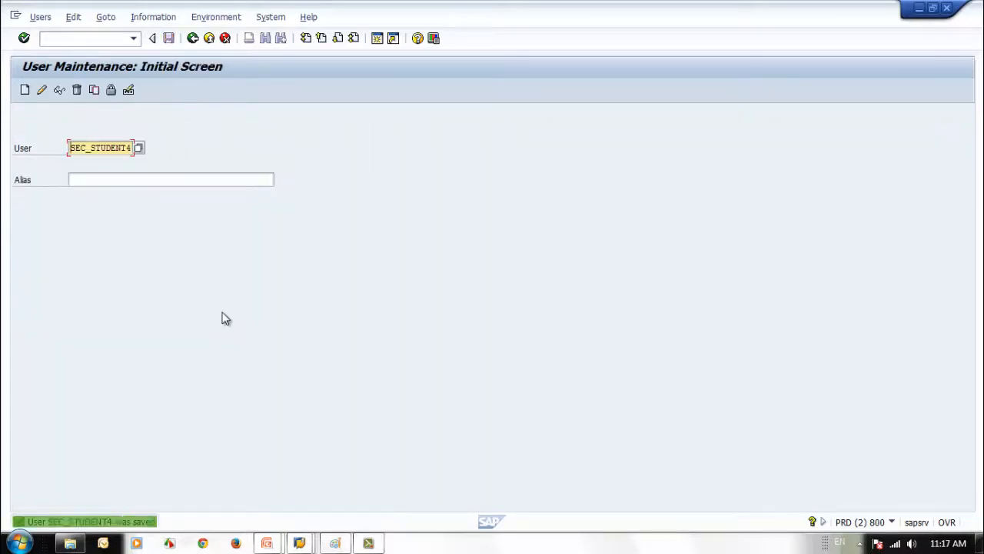
# Switch to the User Classification window and reload its user list
pyautogui.click(299, 542)
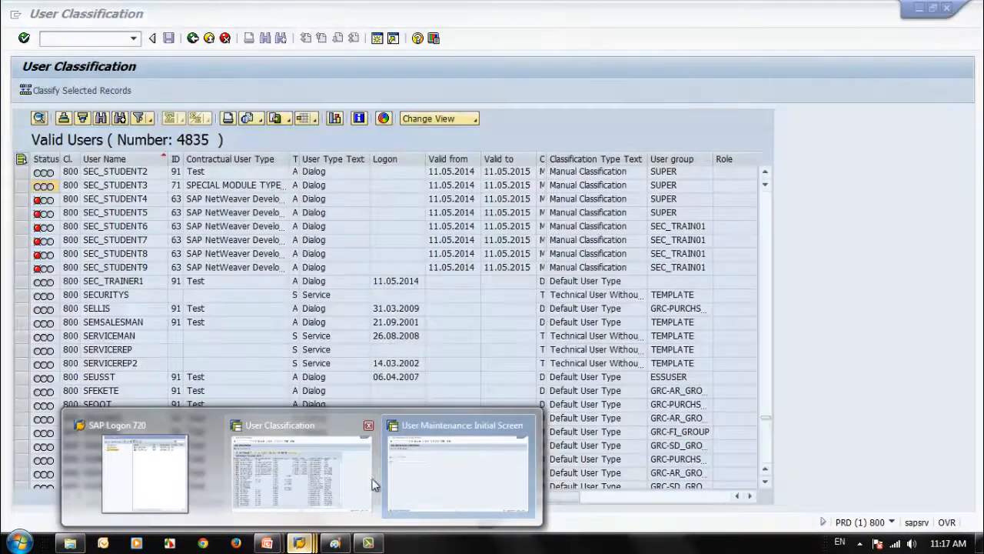
pyautogui.click(357, 481)
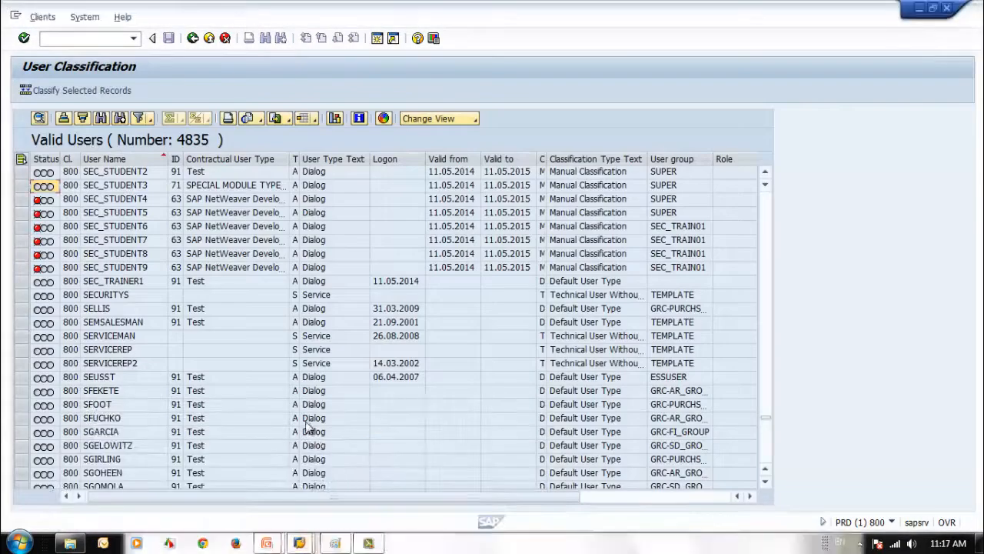
pyautogui.click(192, 38)
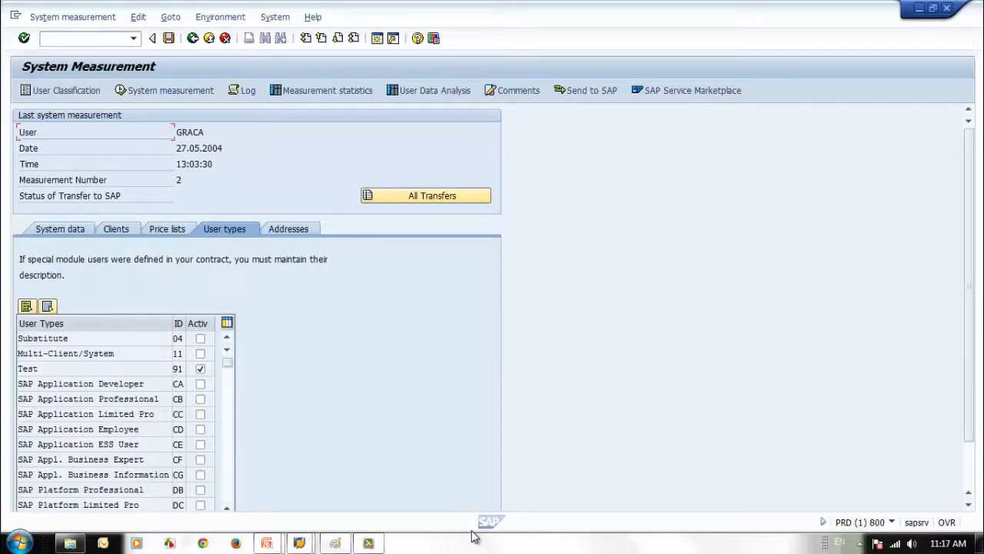
pyautogui.click(67, 91)
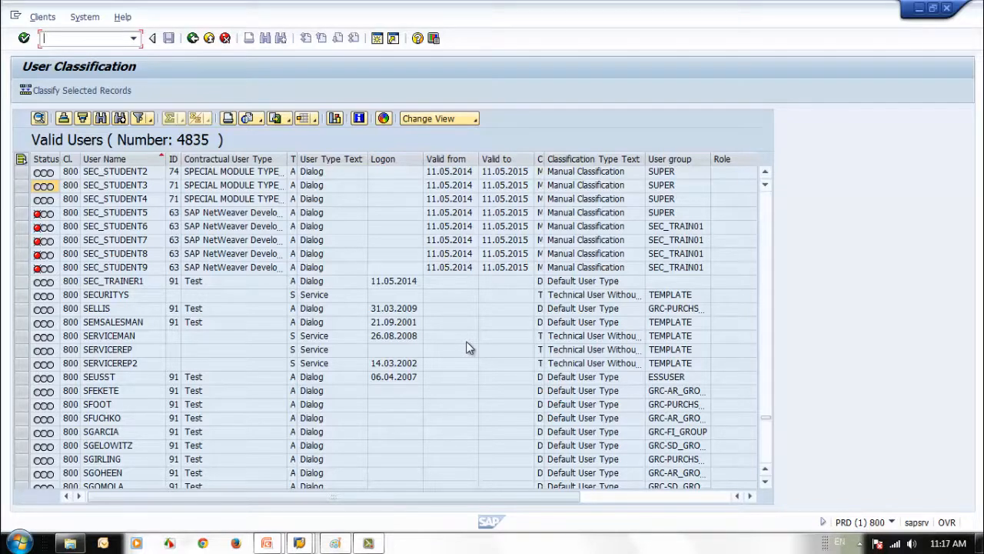
# Classify SEC_STUDENT5 through SEC_STUDENT9 as End User and confirm saving the five changes
pyautogui.click(117, 214)
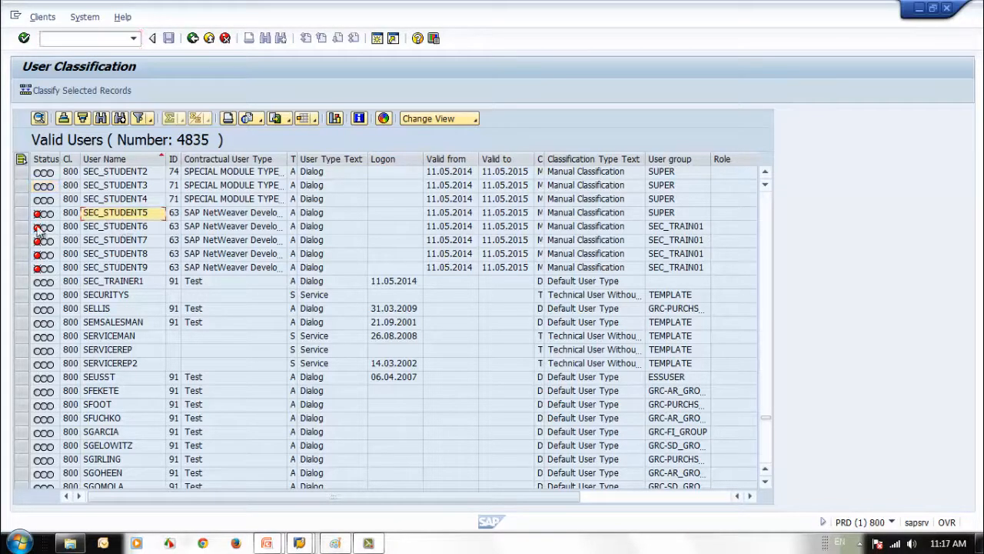
pyautogui.click(20, 212)
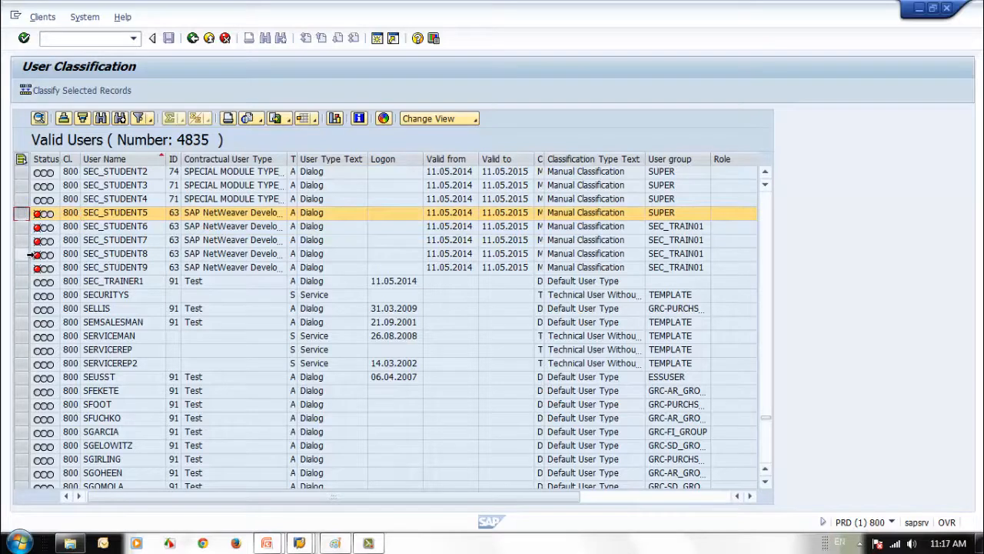
pyautogui.keyDown('shift'); pyautogui.click(20, 267); pyautogui.keyUp('shift')
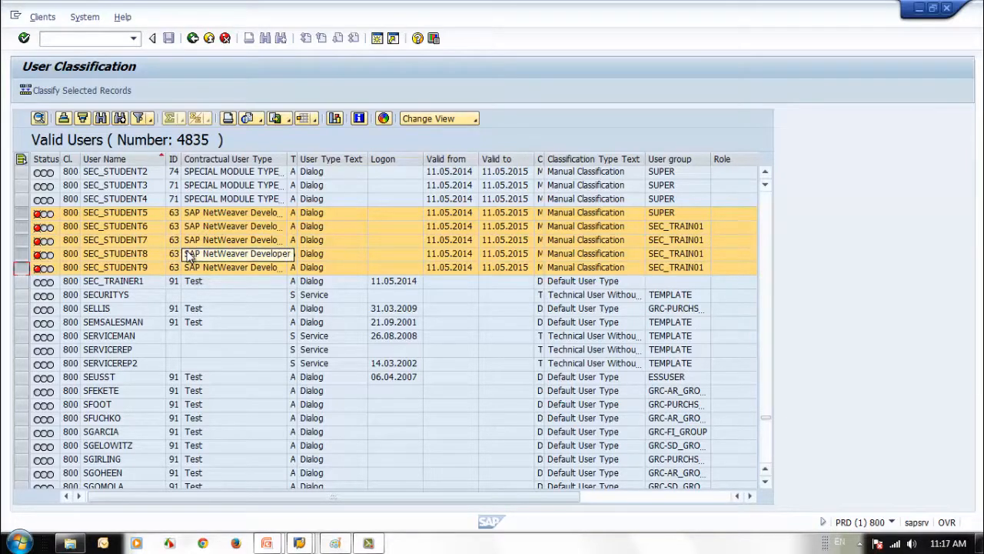
pyautogui.click(43, 90)
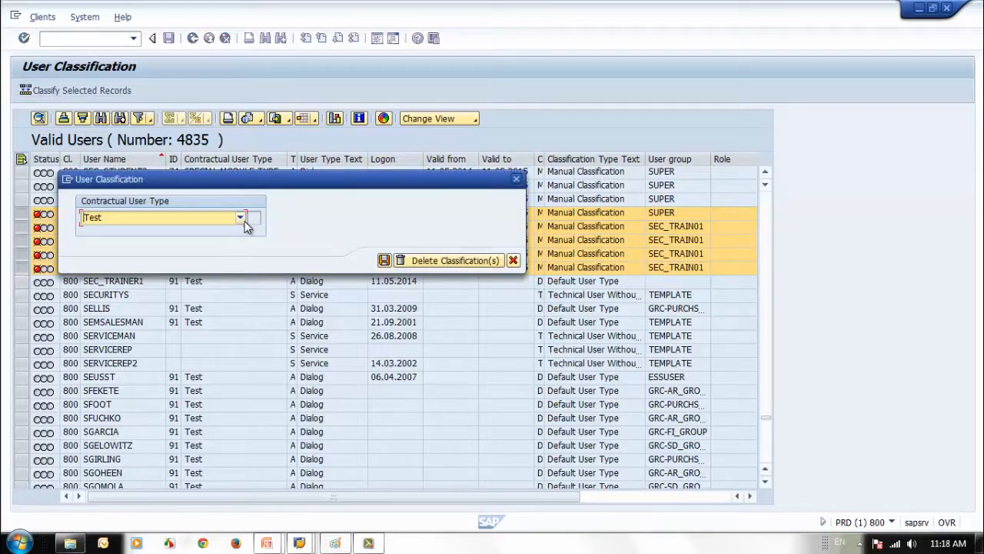
pyautogui.click(241, 219)
pyautogui.click(183, 243)
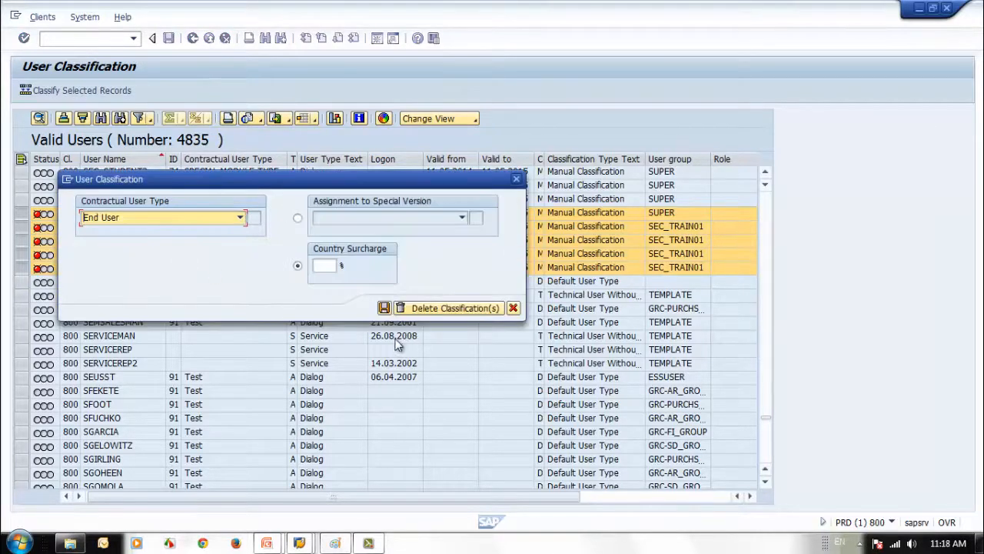
pyautogui.click(387, 309)
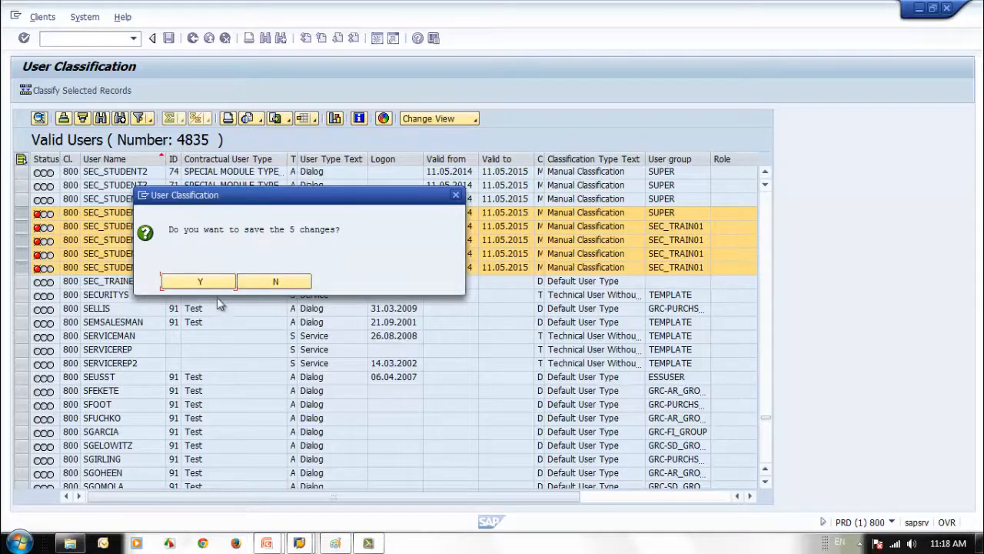
pyautogui.click(208, 284)
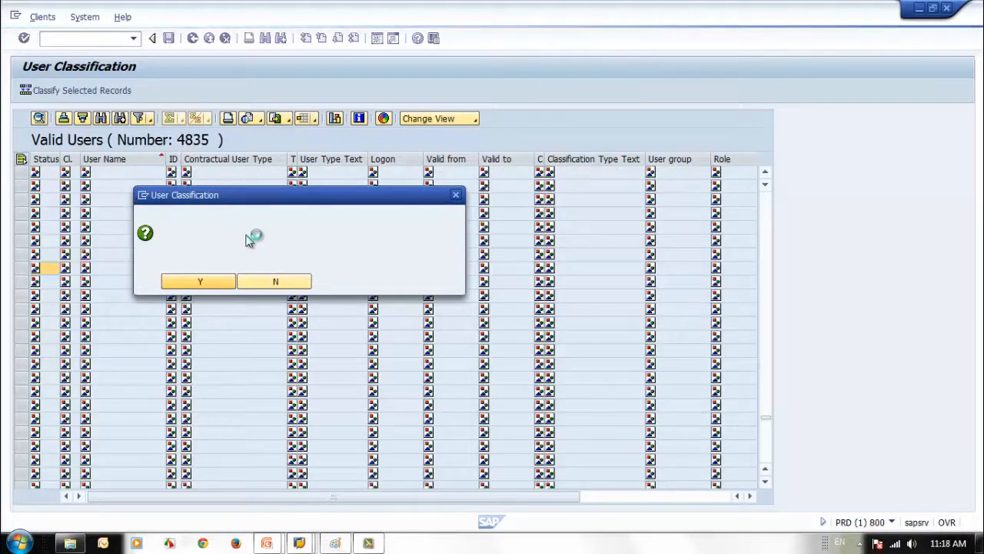
pyautogui.moveTo(257, 198); pyautogui.dragTo(364, 214)
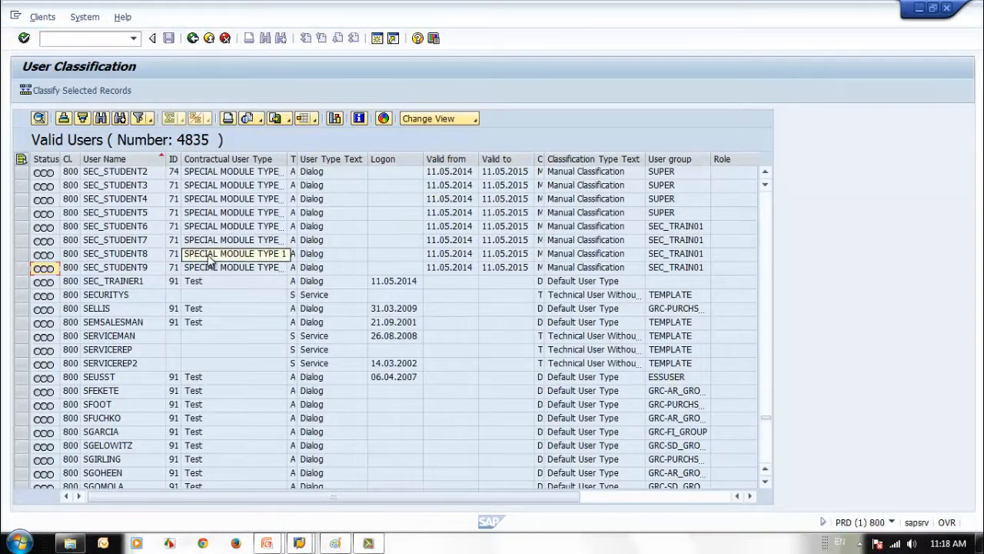
# Sort the valid users list by ID descending and select the GOBETM row
pyautogui.scroll(-6, 432, 408)
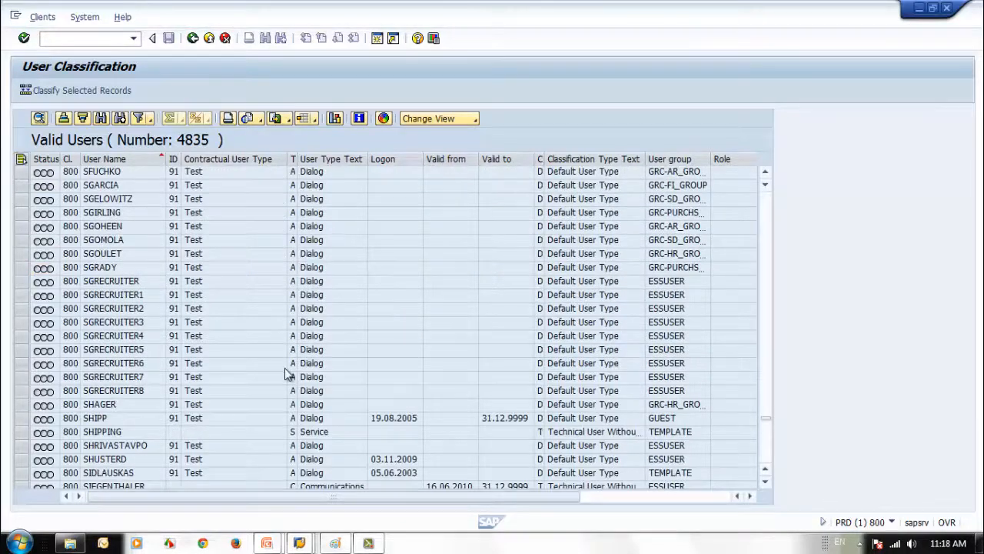
pyautogui.scroll(-11, 292, 370)
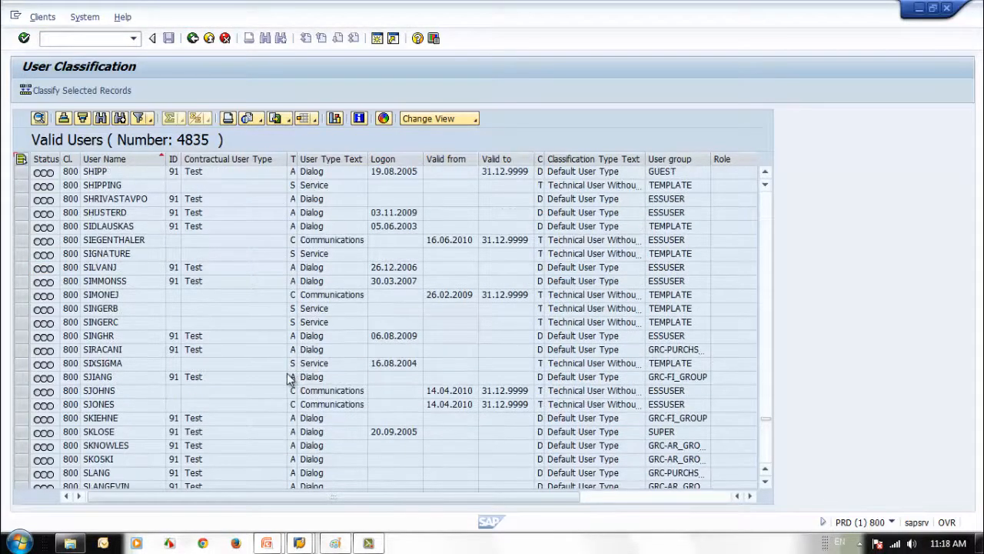
pyautogui.scroll(-6, 284, 382)
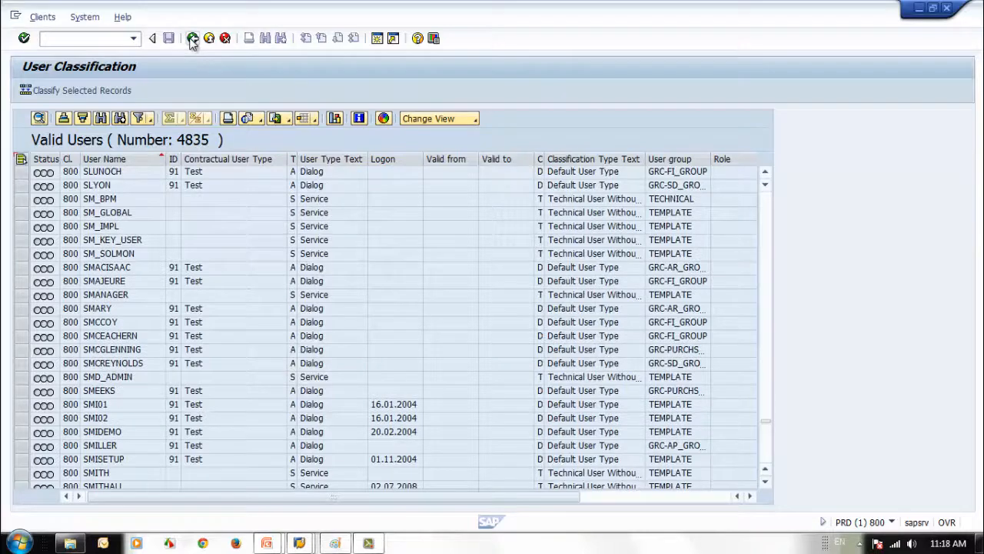
pyautogui.click(173, 159)
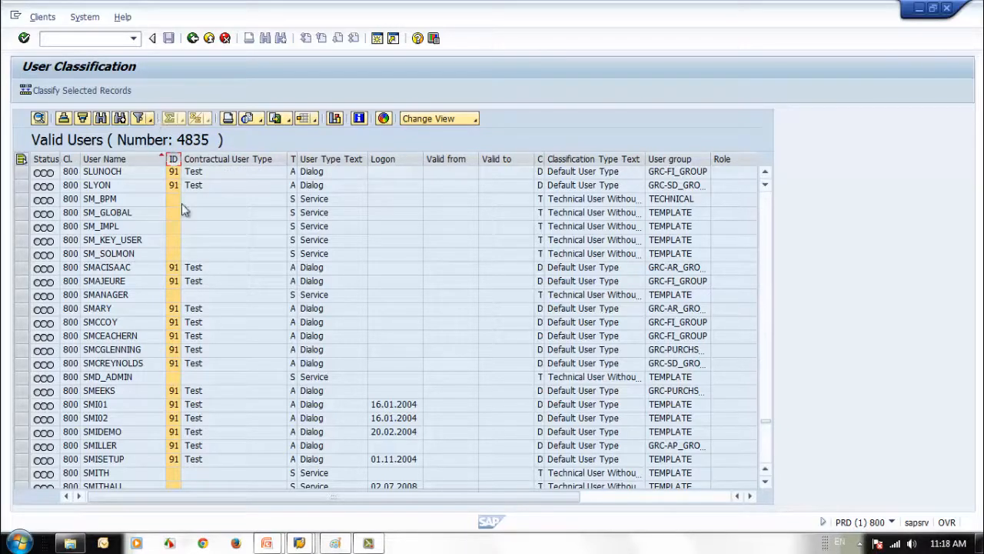
pyautogui.click(82, 120)
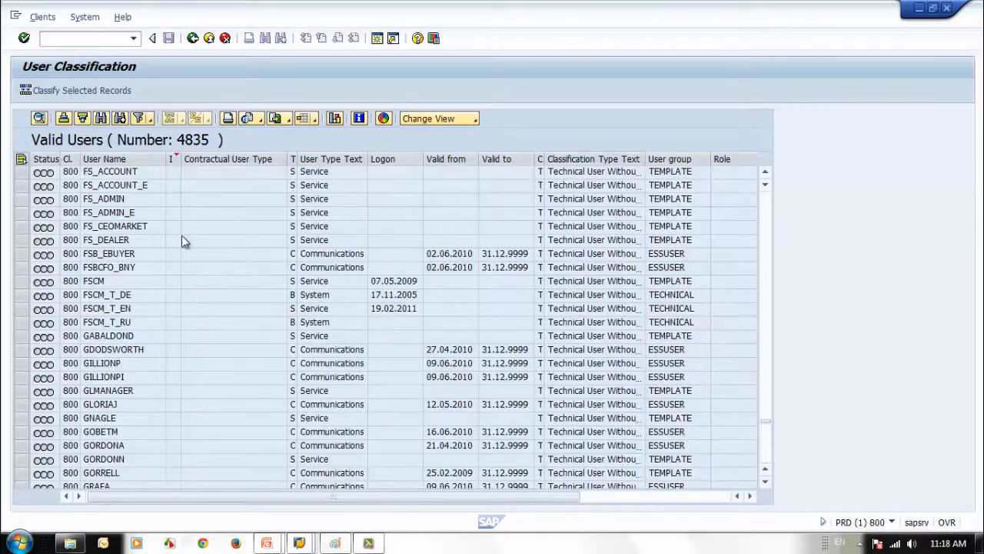
pyautogui.scroll(-5, 181, 235)
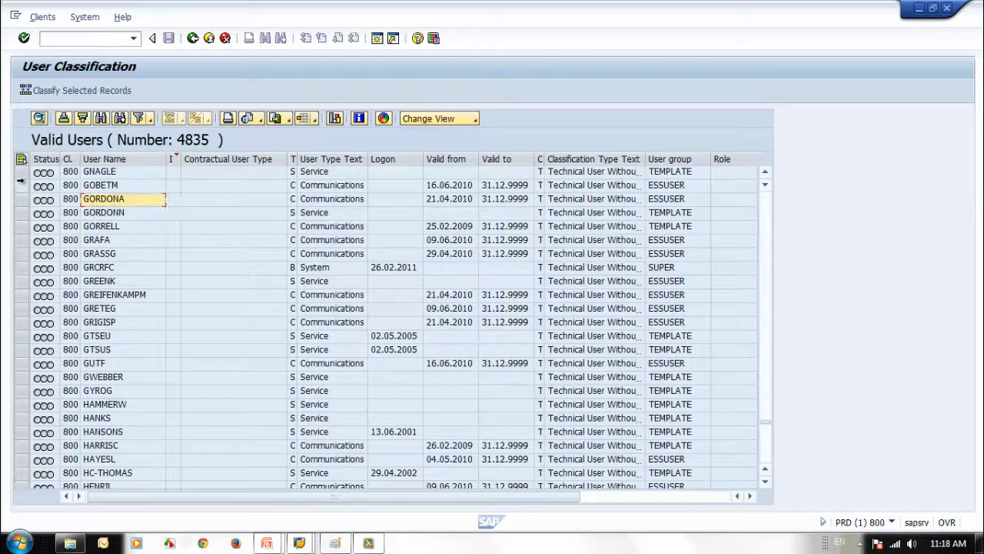
pyautogui.click(20, 184)
pyautogui.keyDown('shift'); pyautogui.click(21, 376); pyautogui.keyUp('shift')
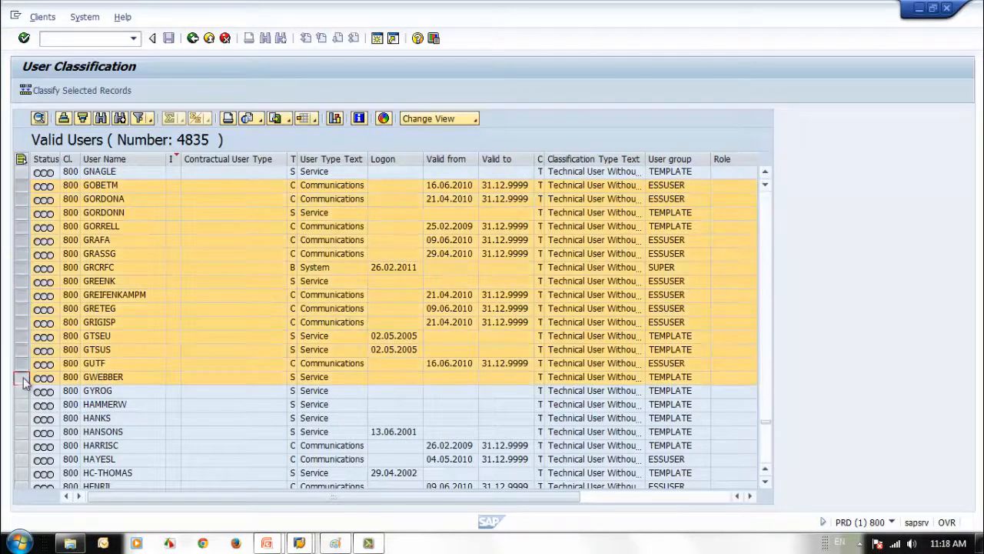
pyautogui.click(64, 93)
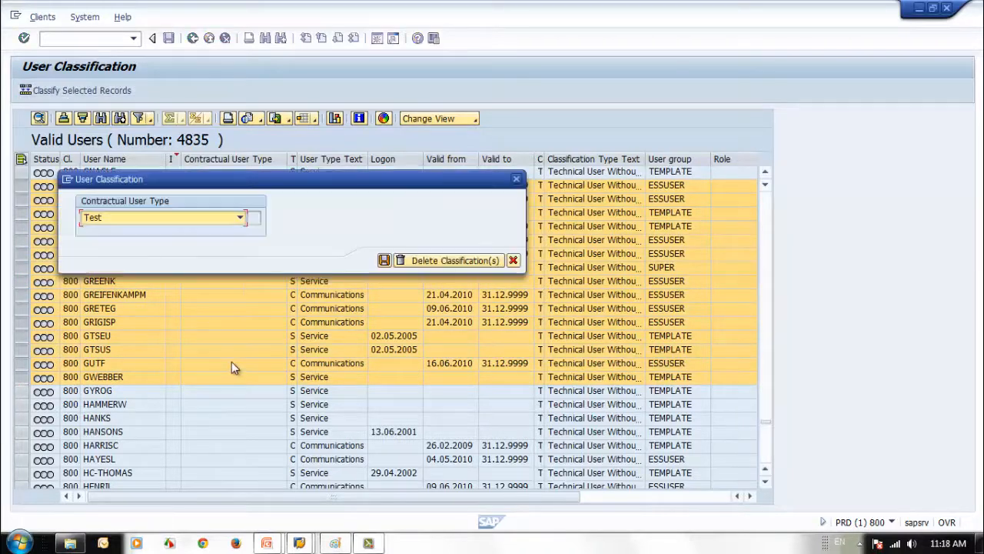
pyautogui.click(209, 218)
pyautogui.click(153, 244)
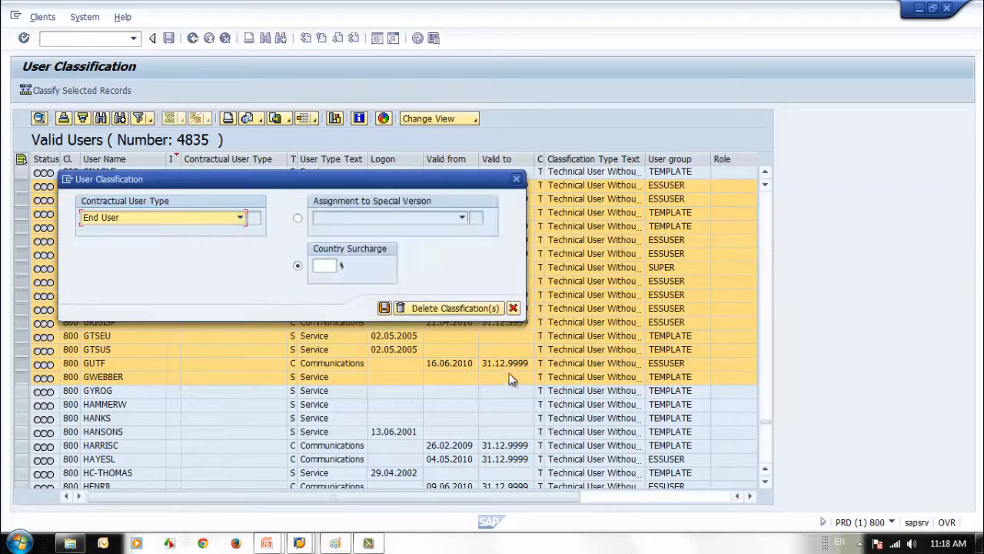
pyautogui.click(383, 307)
pyautogui.click(221, 284)
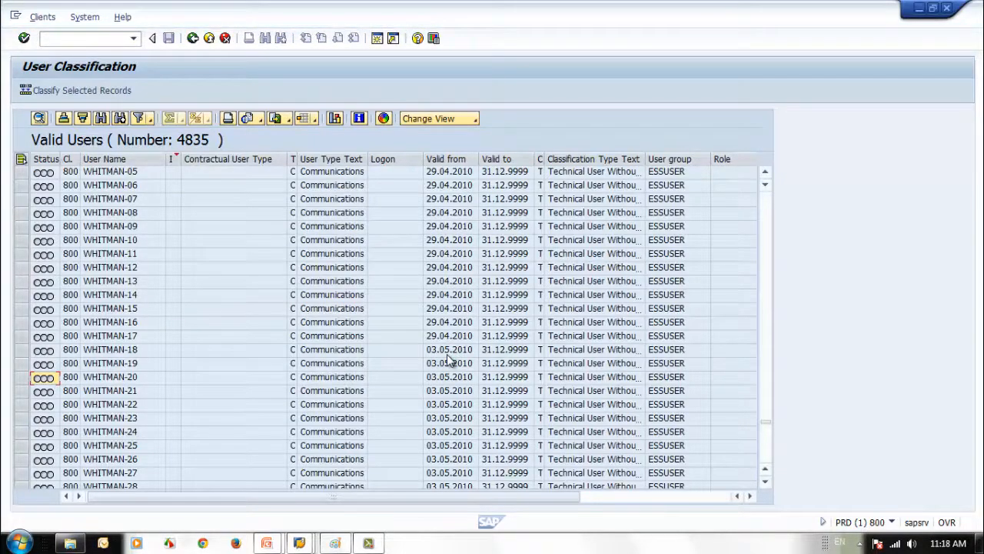
# Go back to the System Measurement screen
pyautogui.scroll(4, 446, 354)
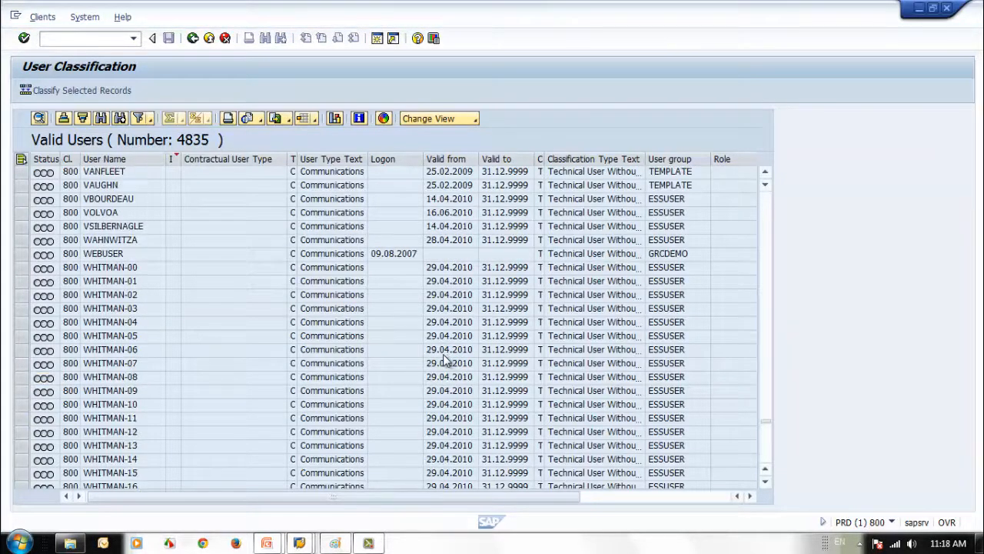
pyautogui.scroll(6, 443, 354)
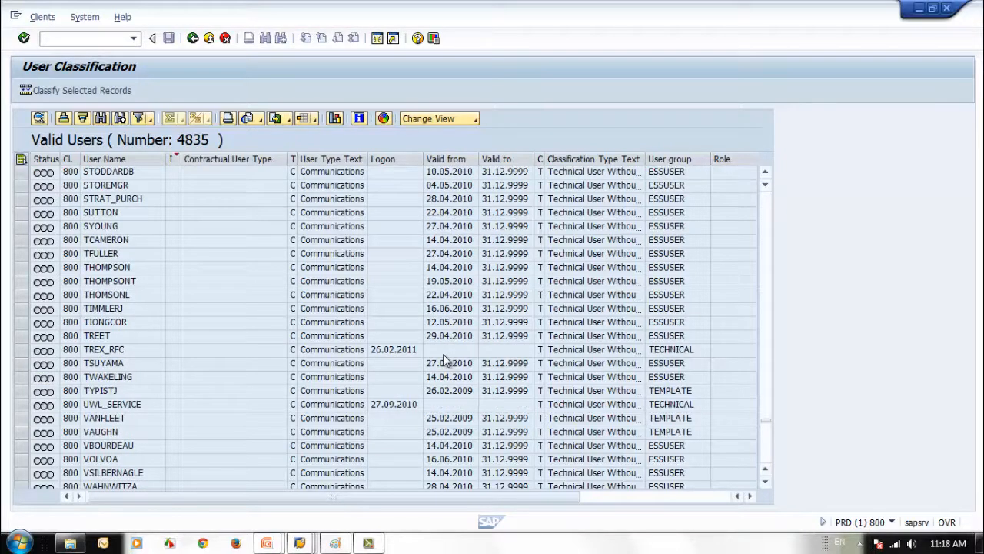
pyautogui.scroll(7, 443, 354)
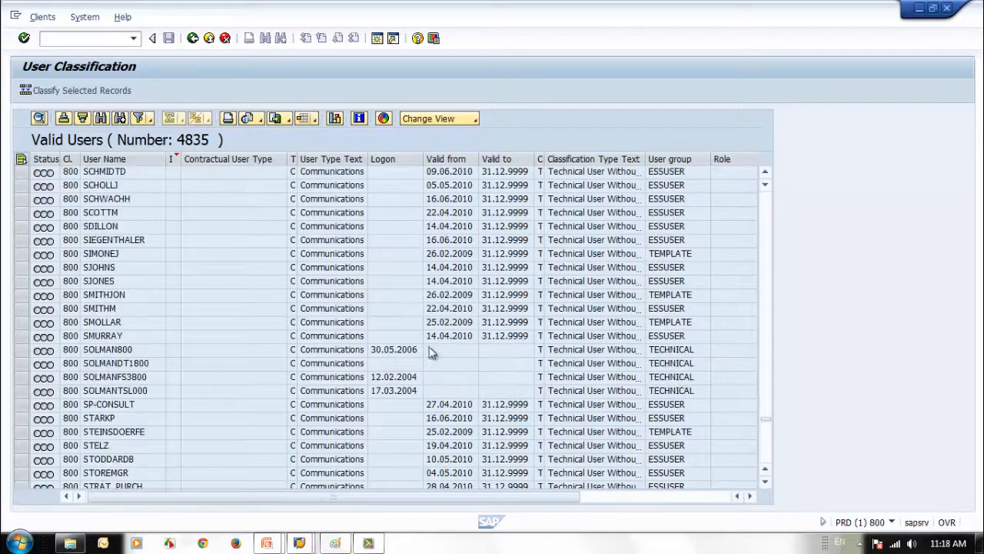
pyautogui.click(193, 38)
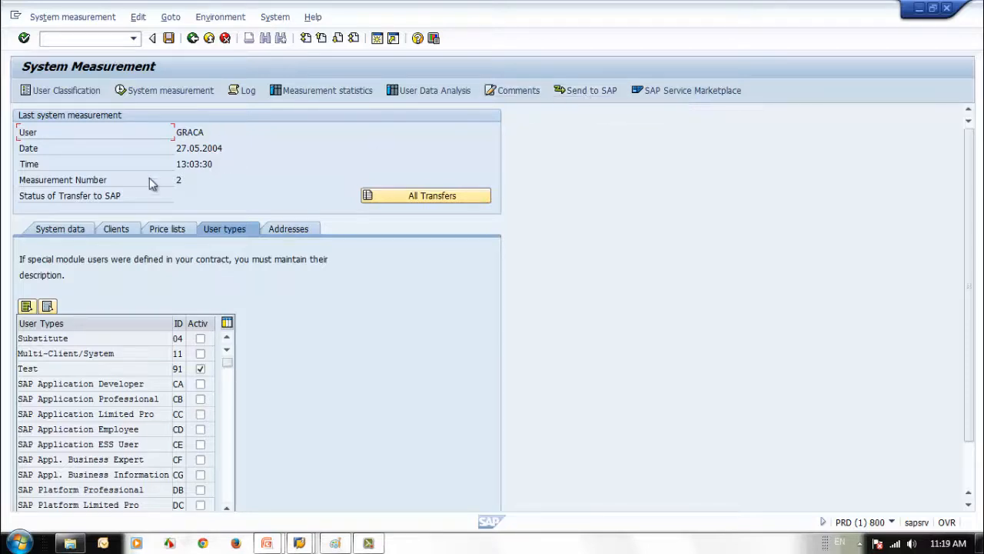
# Review the user type entries in the measurement table and the available actions menu
pyautogui.doubleClick(183, 132)
pyautogui.scroll(-2, 971, 472)
pyautogui.scroll(-2, 469, 161)
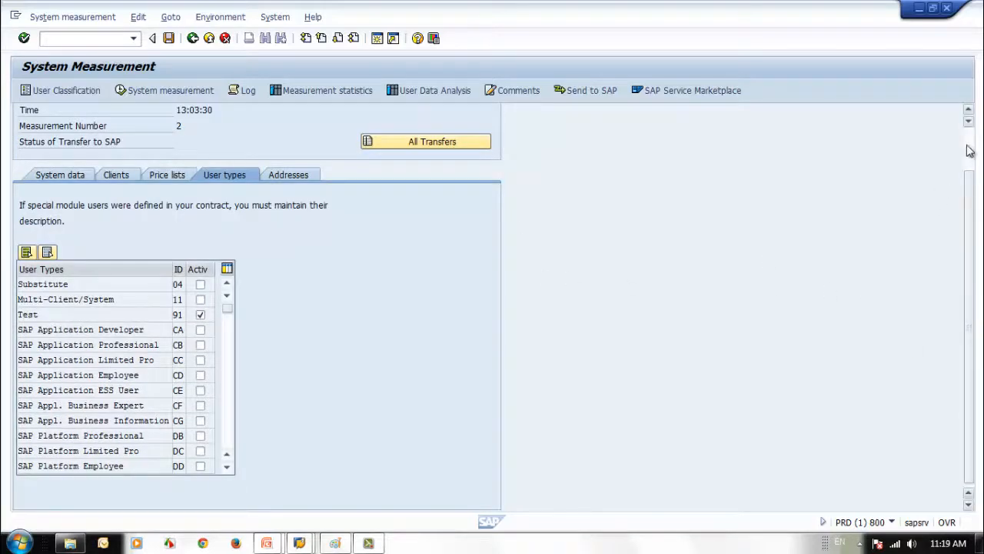
pyautogui.scroll(3, 968, 150)
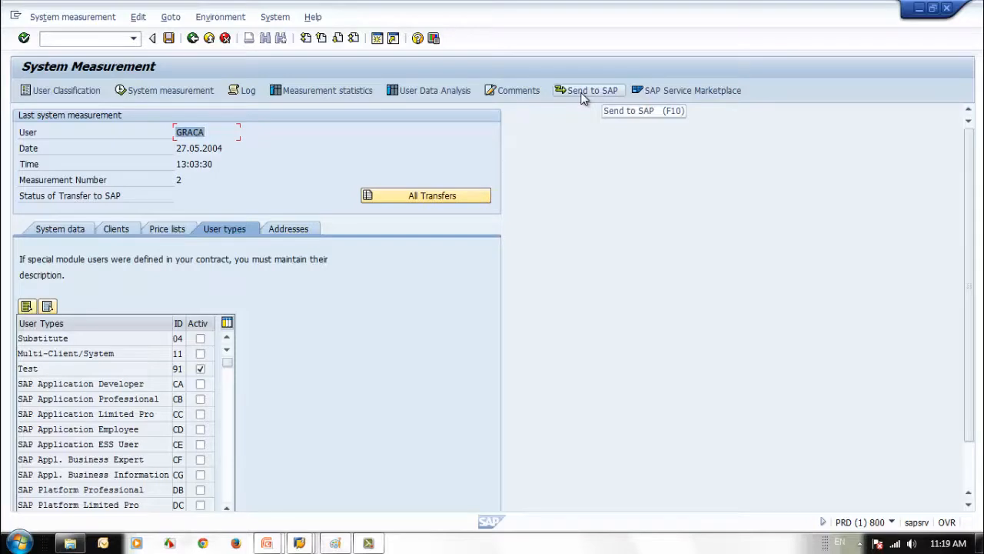
pyautogui.click(40, 20)
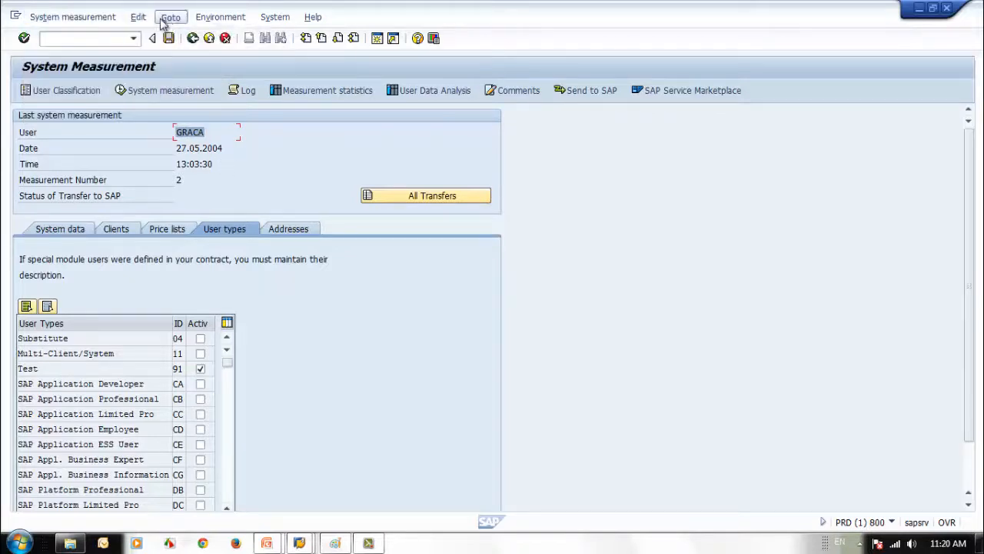
pyautogui.moveTo(153, 22)
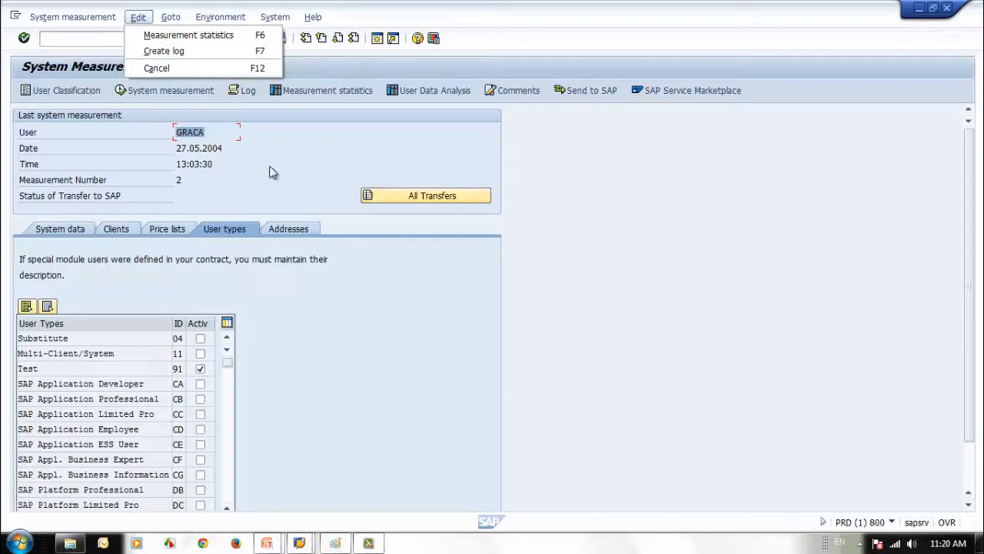
pyautogui.click(250, 152)
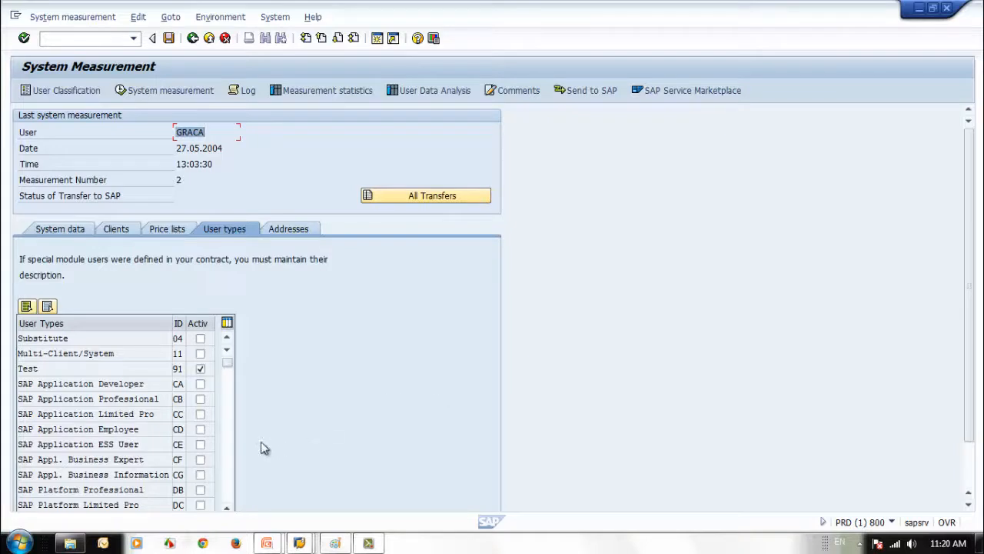
pyautogui.click(227, 470)
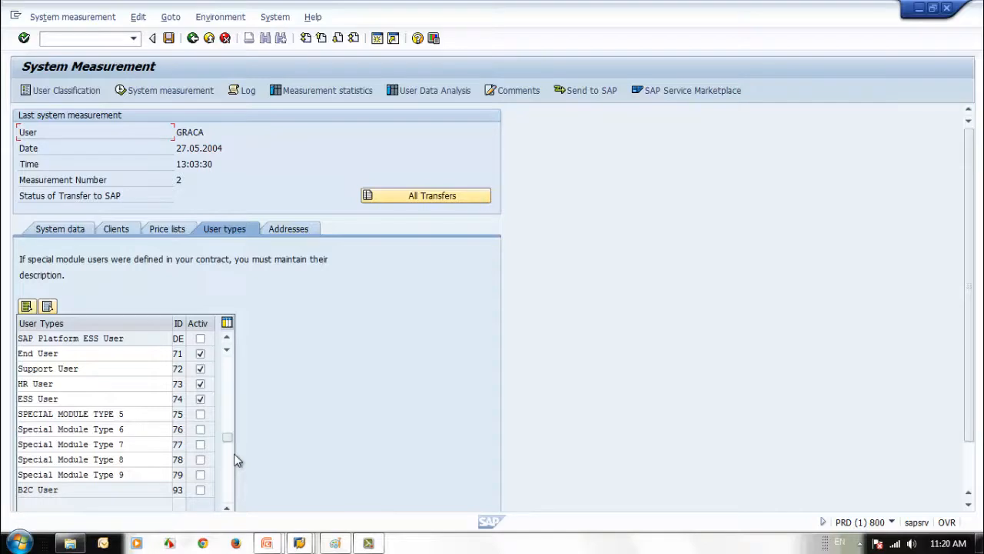
# Save the user type classification, acknowledge the migration notice, and return to SAP Easy Access
pyautogui.click(171, 41)
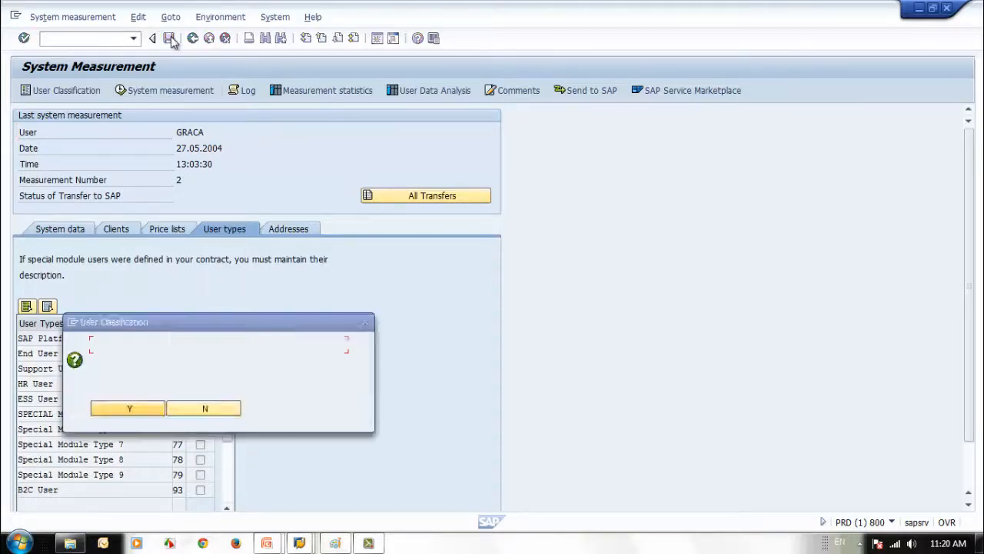
pyautogui.click(345, 418)
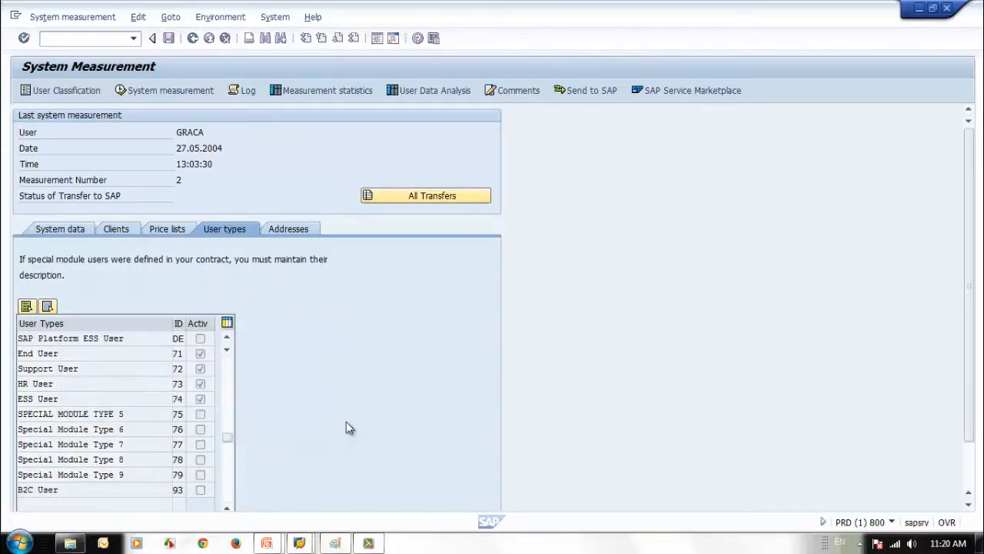
pyautogui.click(192, 38)
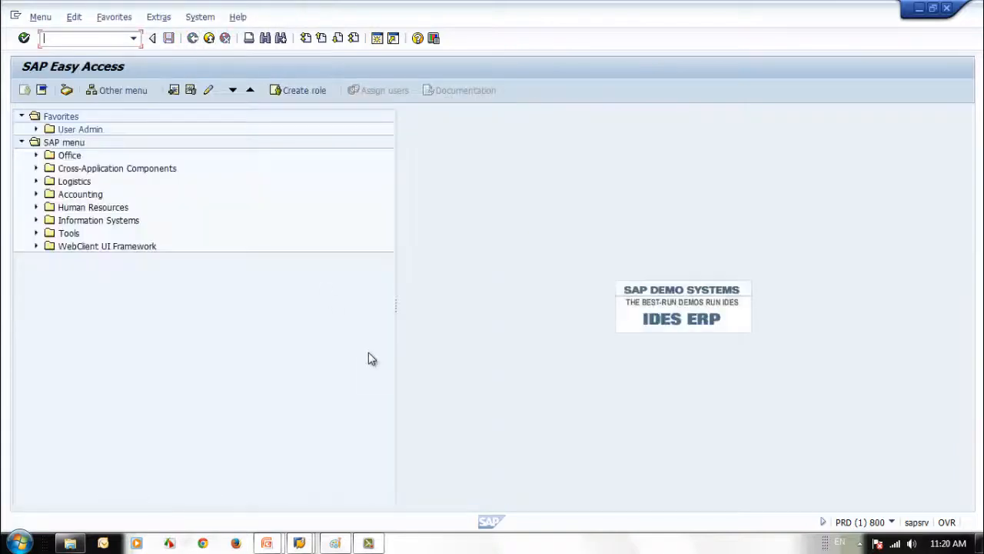
# In SU01, enter user ID SEC_RFC_01 and start creating the user
pyautogui.click(368, 543)
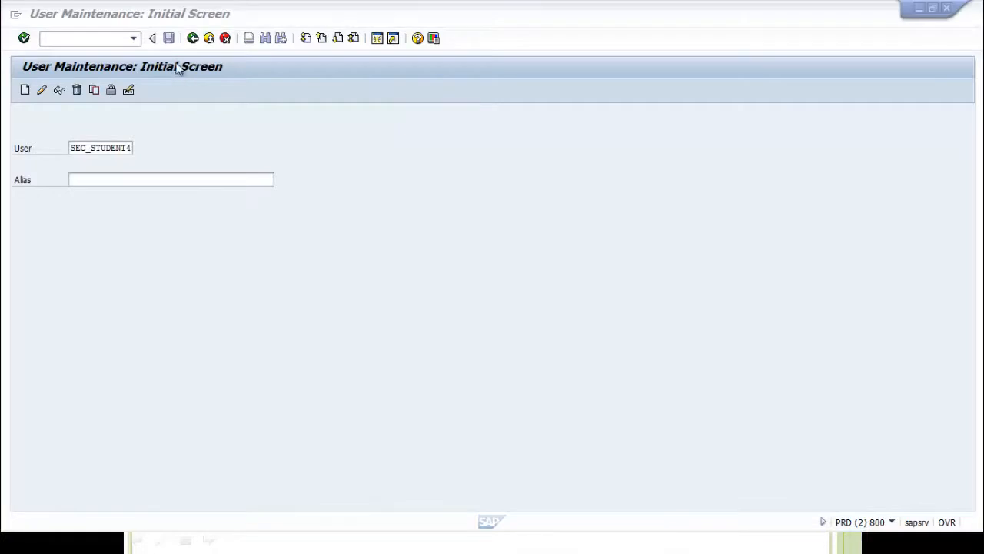
pyautogui.click(103, 147)
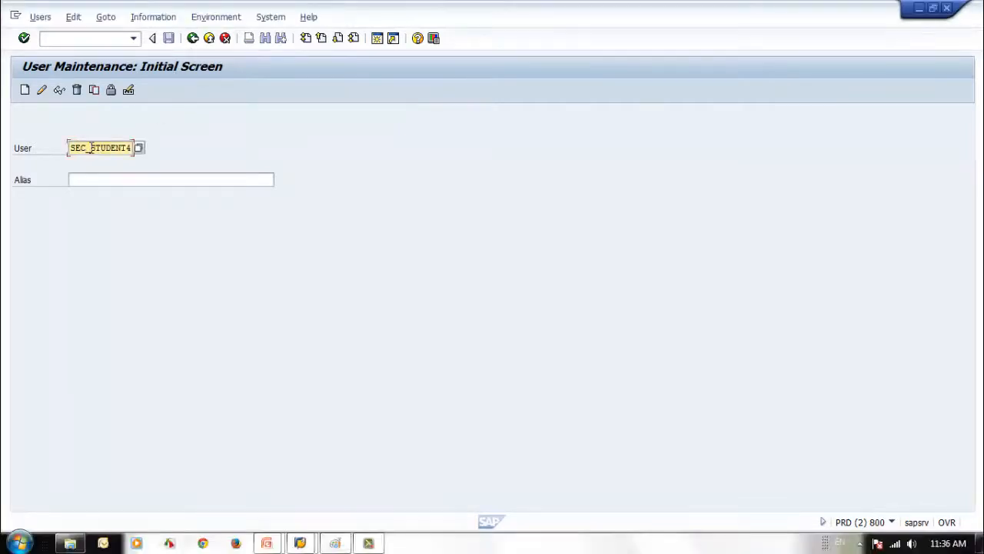
pyautogui.moveTo(90, 147); pyautogui.dragTo(233, 154)
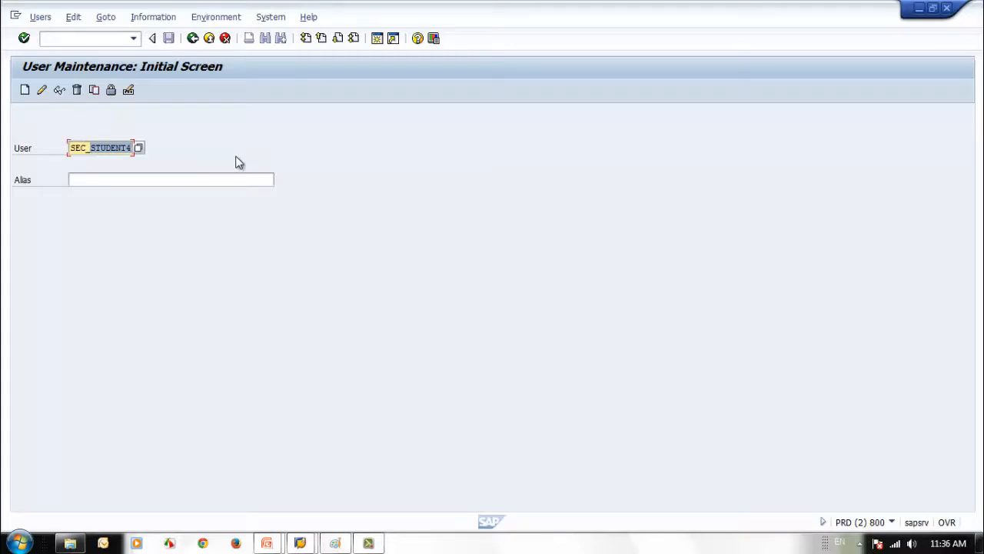
pyautogui.write('RD')
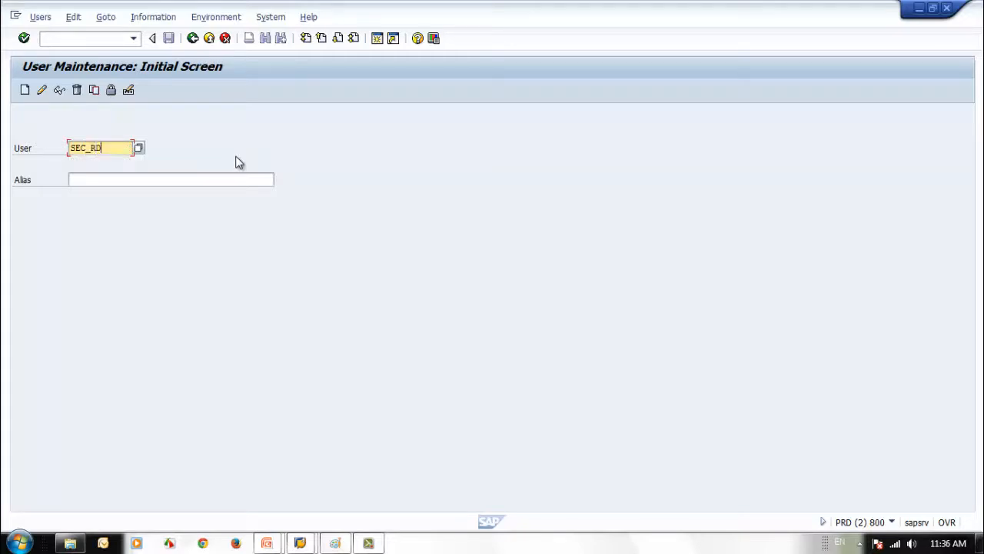
pyautogui.press('BackSpace')
pyautogui.write('FC_01')
pyautogui.click(26, 90)
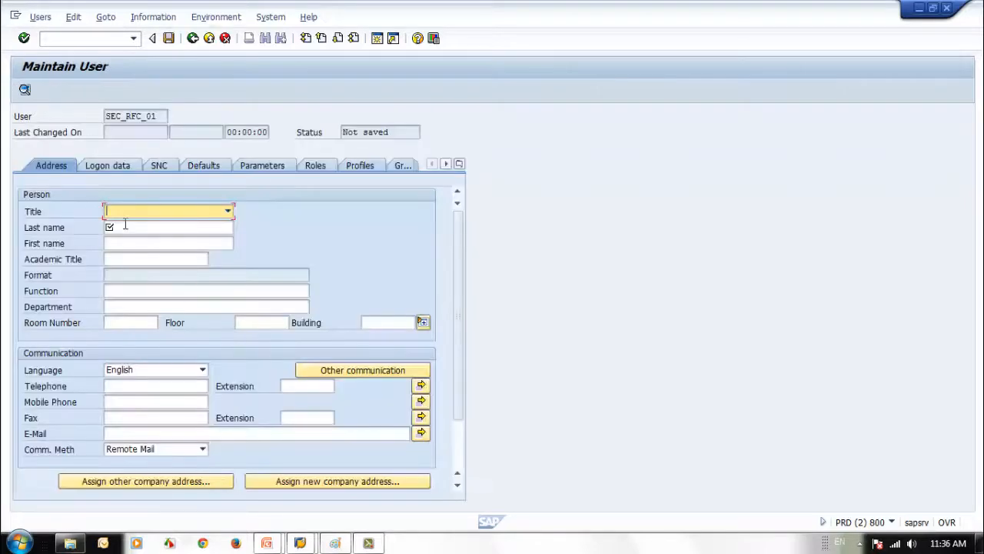
# Fill in last name 'SAP Security' and first name 'RFC User'
pyautogui.click(125, 224)
pyautogui.write('S')
pyautogui.press('Down')
pyautogui.press('Return')
pyautogui.press('Tab')
pyautogui.write('R')
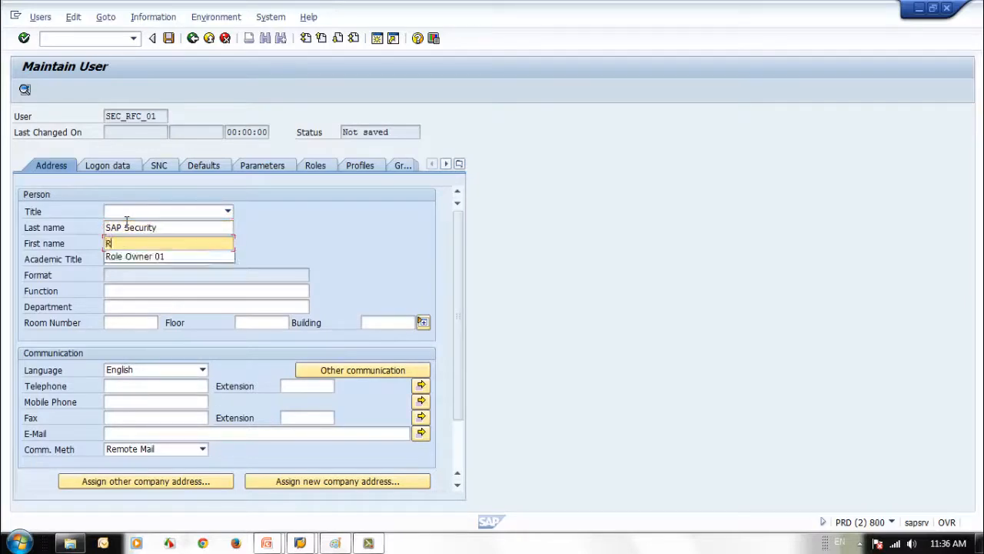
pyautogui.write('FC User')
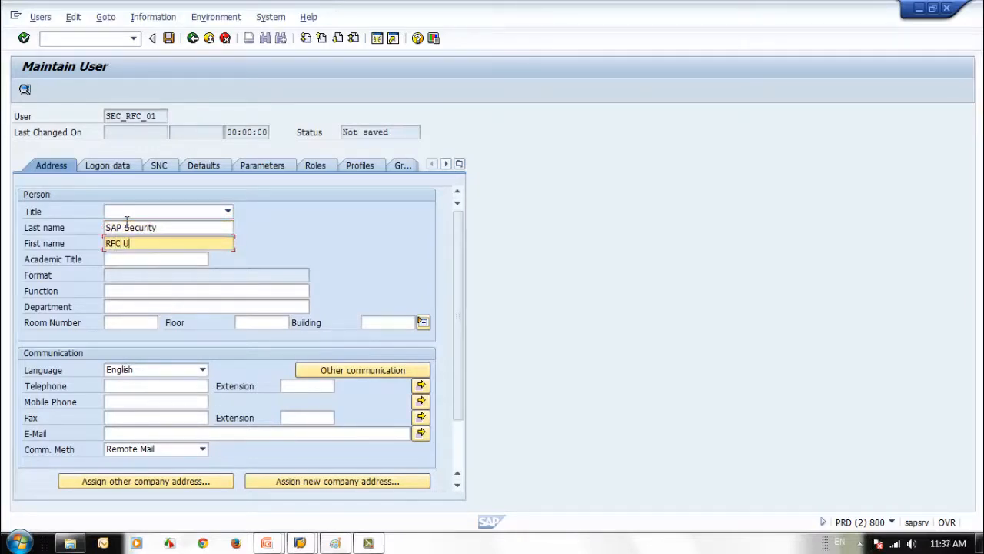
pyautogui.click(161, 433)
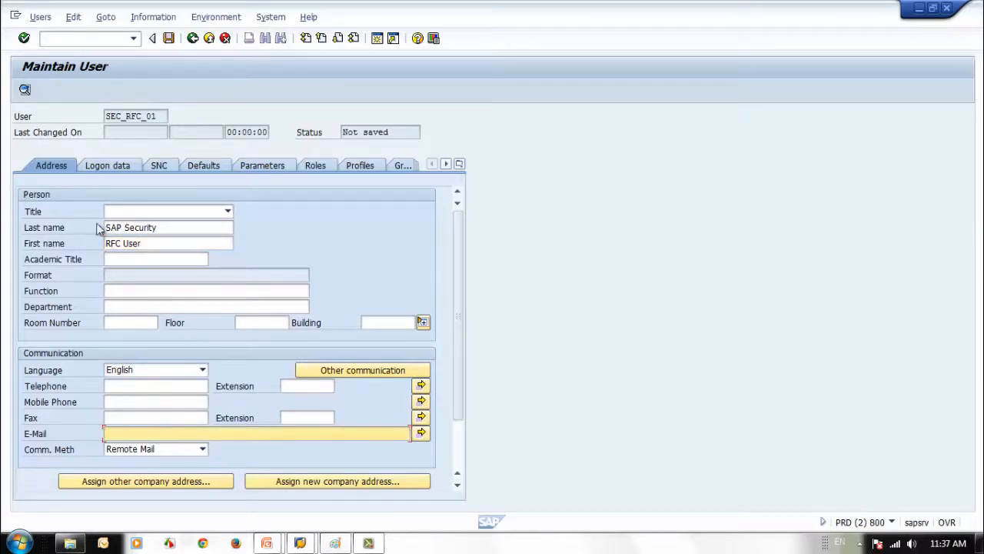
# Set and repeat the initial password on the Logon Data tab
pyautogui.click(115, 166)
pyautogui.click(183, 260)
pyautogui.write('******')
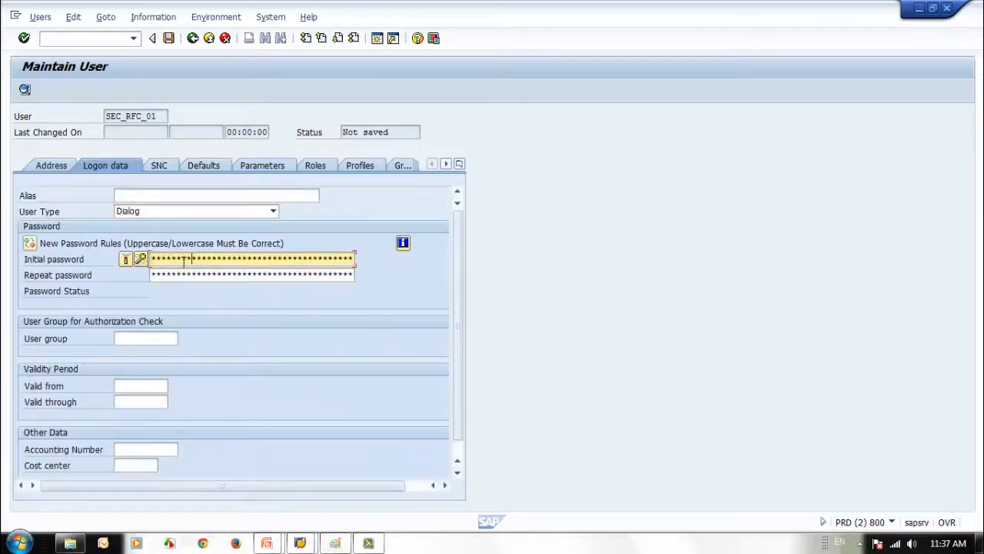
pyautogui.press('Tab')
pyautogui.write('*******')
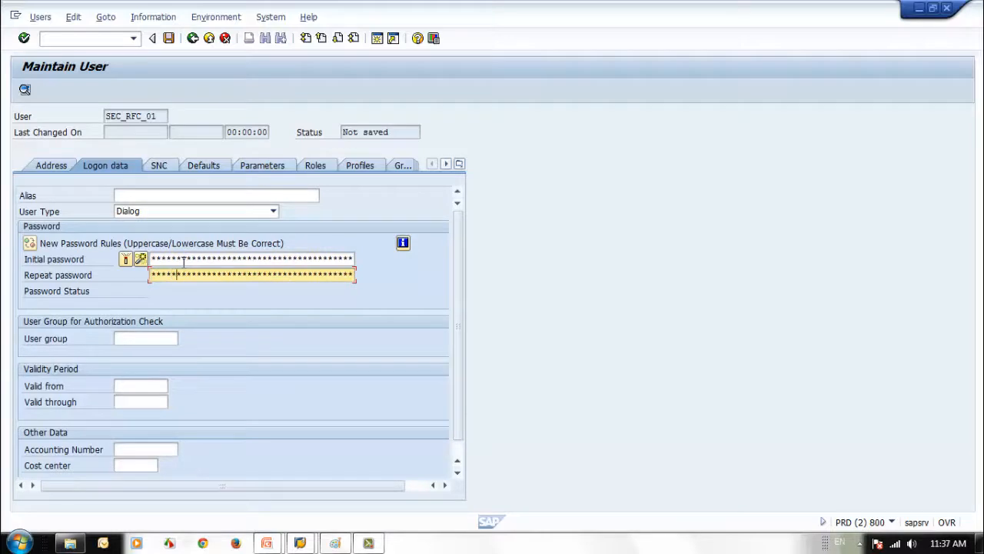
# Set user type Communications Data, group SEC_TRAIN01, and validity 11.05.2014 to 11.05.2015
pyautogui.click(273, 210)
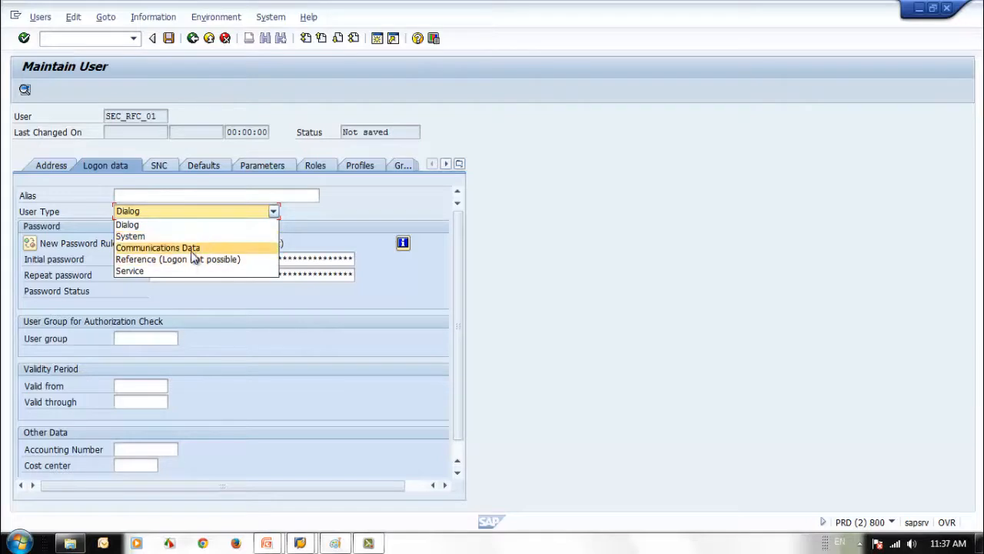
pyautogui.click(192, 250)
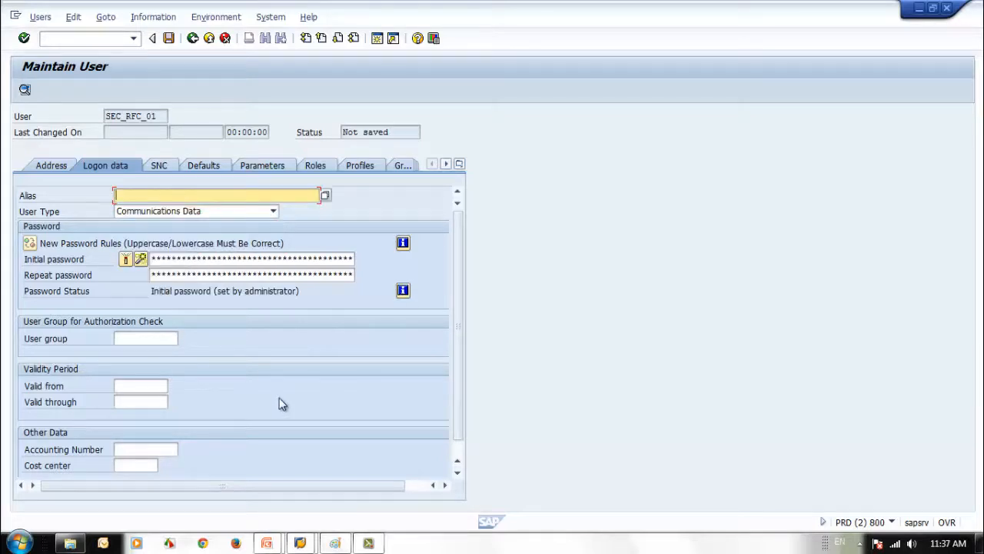
pyautogui.click(136, 339)
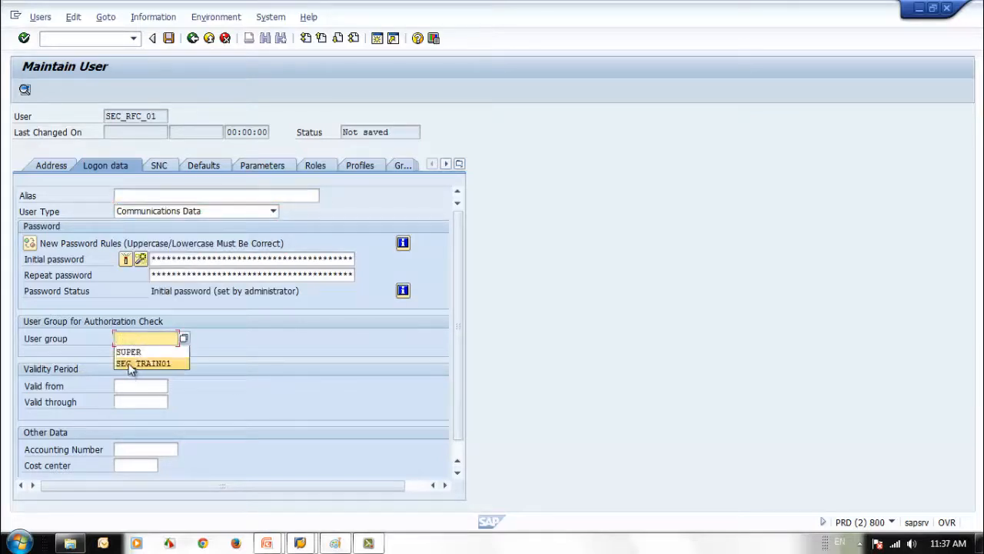
pyautogui.click(138, 363)
pyautogui.click(125, 385)
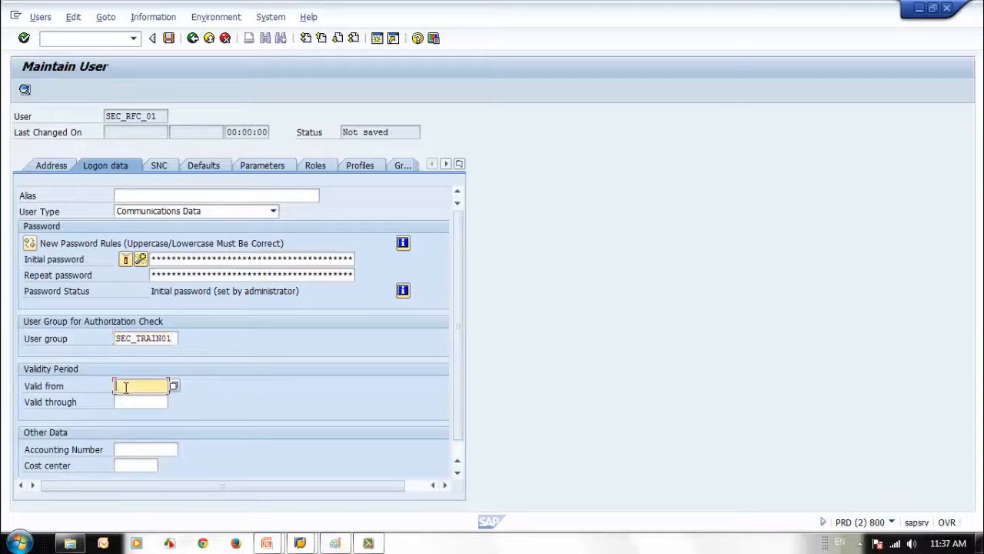
pyautogui.click(136, 400)
pyautogui.click(132, 401)
pyautogui.click(135, 417)
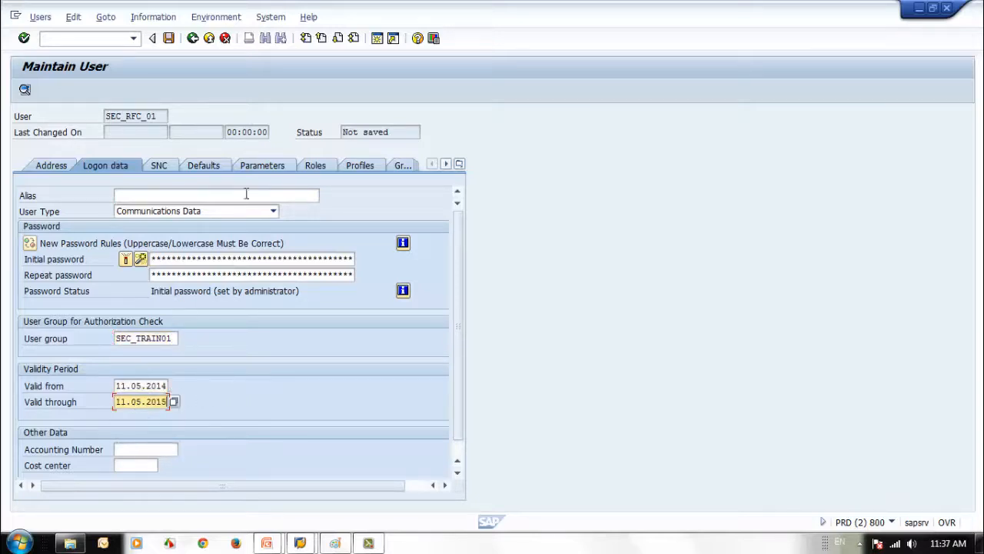
# Check the user's Address and Roles tabs before moving to Profiles
pyautogui.click(60, 165)
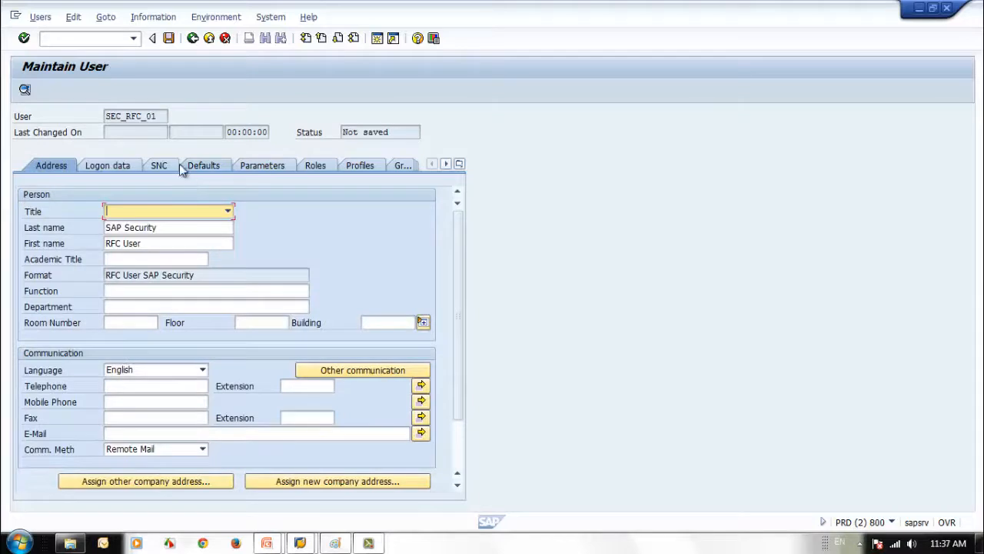
pyautogui.click(317, 166)
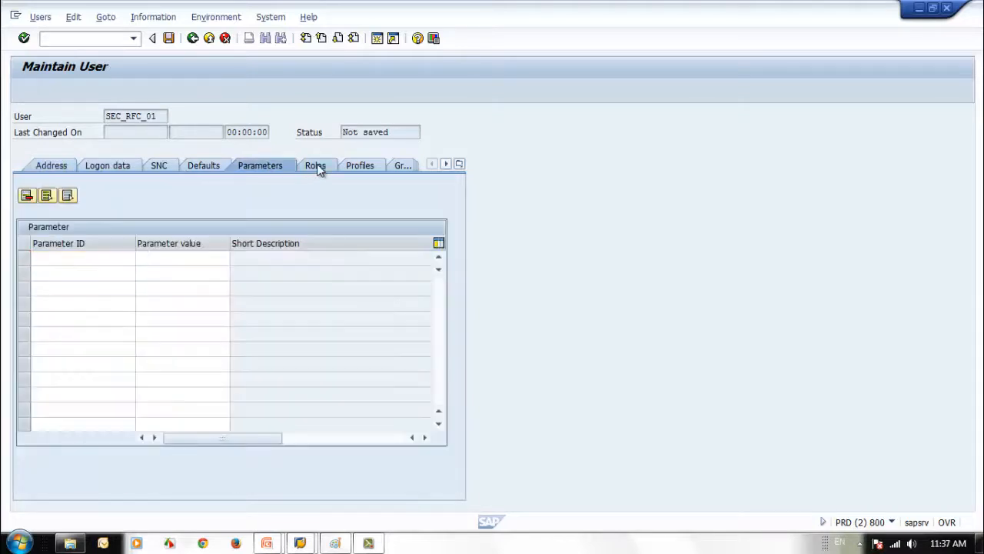
pyautogui.click(359, 166)
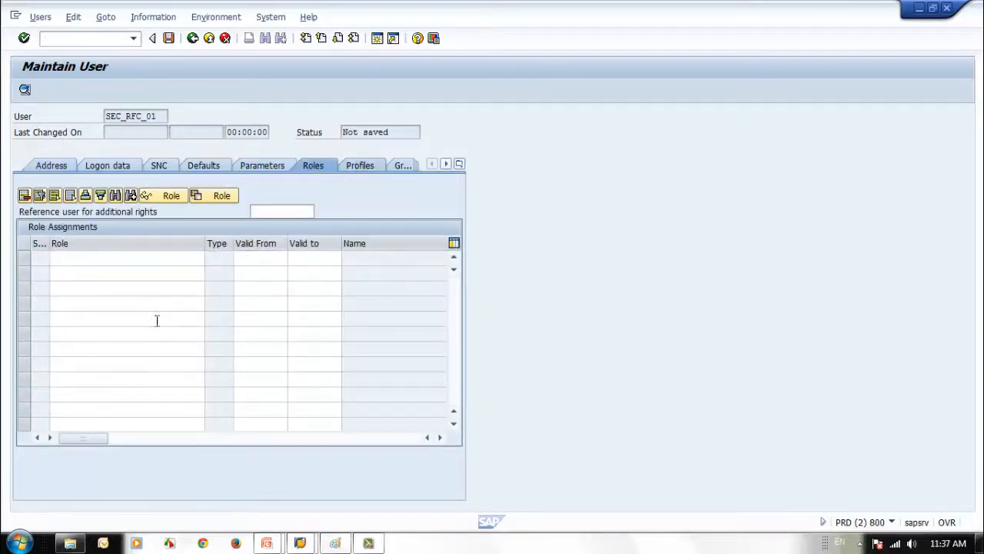
# Search the authorization profiles matching SAP*, then close the results list
pyautogui.click(101, 259)
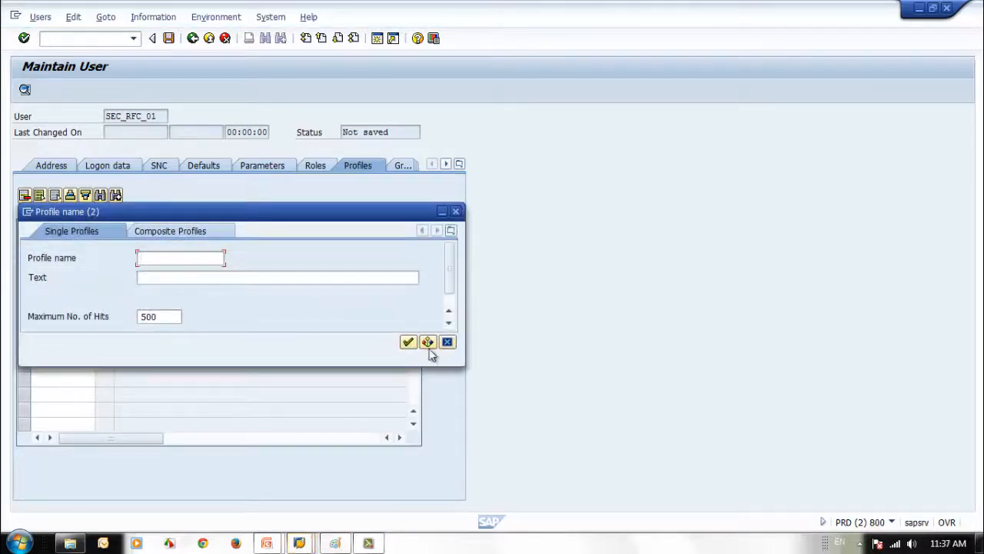
pyautogui.write('SAP')
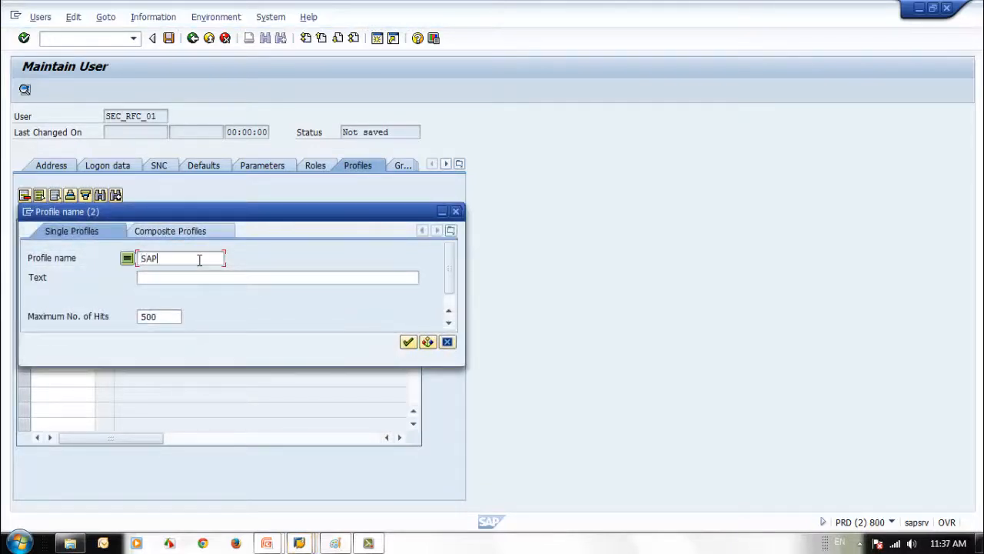
pyautogui.write('*')
pyautogui.click(409, 341)
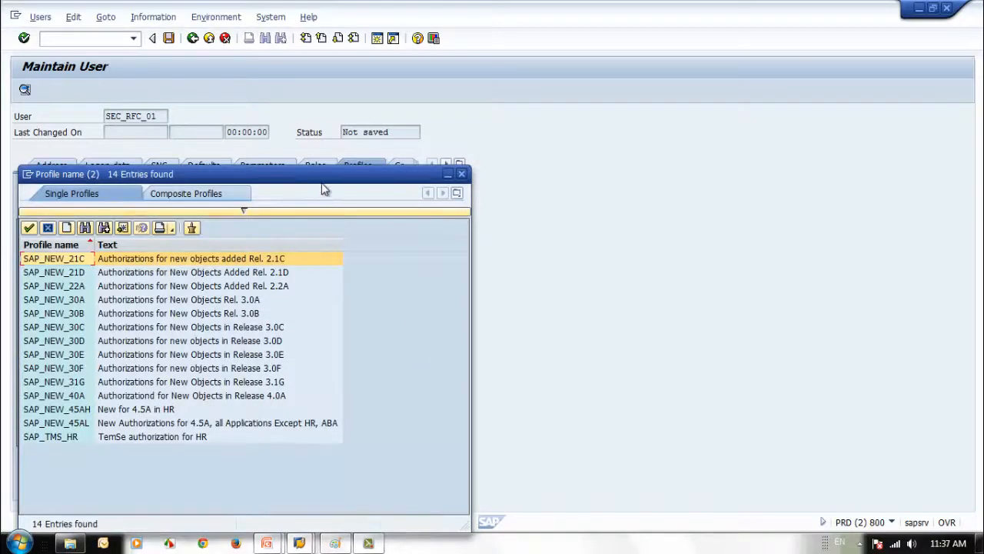
pyautogui.moveTo(321, 184); pyautogui.dragTo(518, 166)
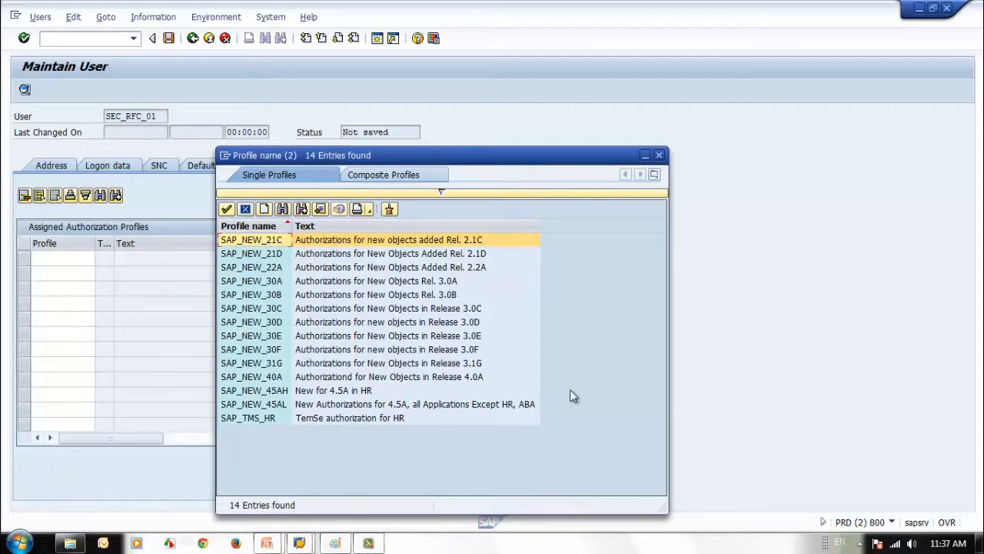
pyautogui.press('Escape')
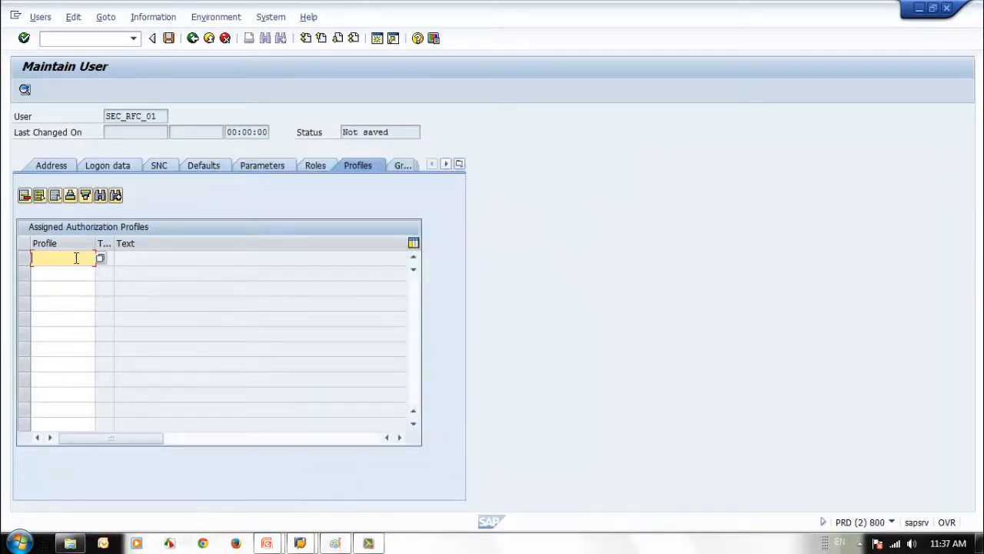
# Assign profile SAP_ALL to SEC_RFC_01 and save the user
pyautogui.write('SAP_ALL')
pyautogui.press('Return')
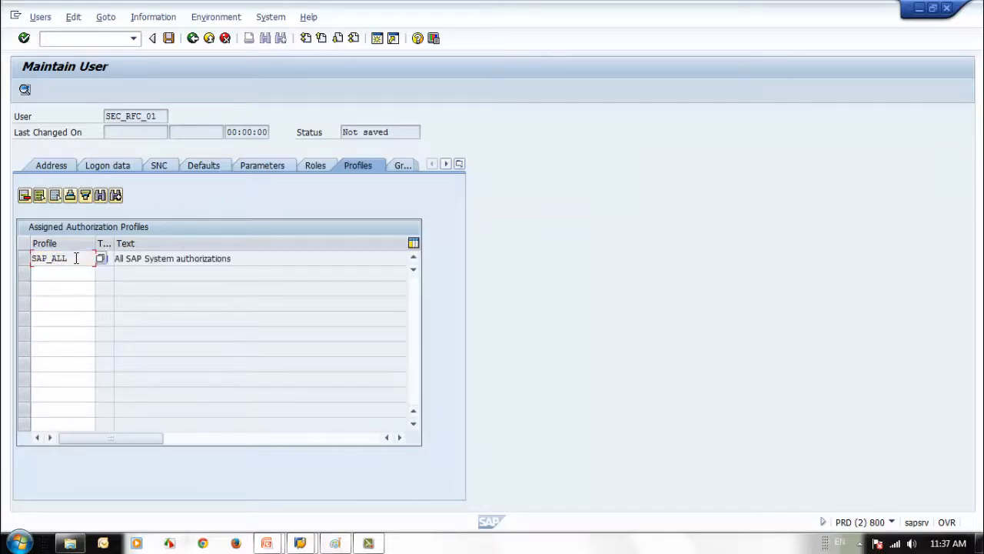
pyautogui.click(314, 165)
pyautogui.click(359, 165)
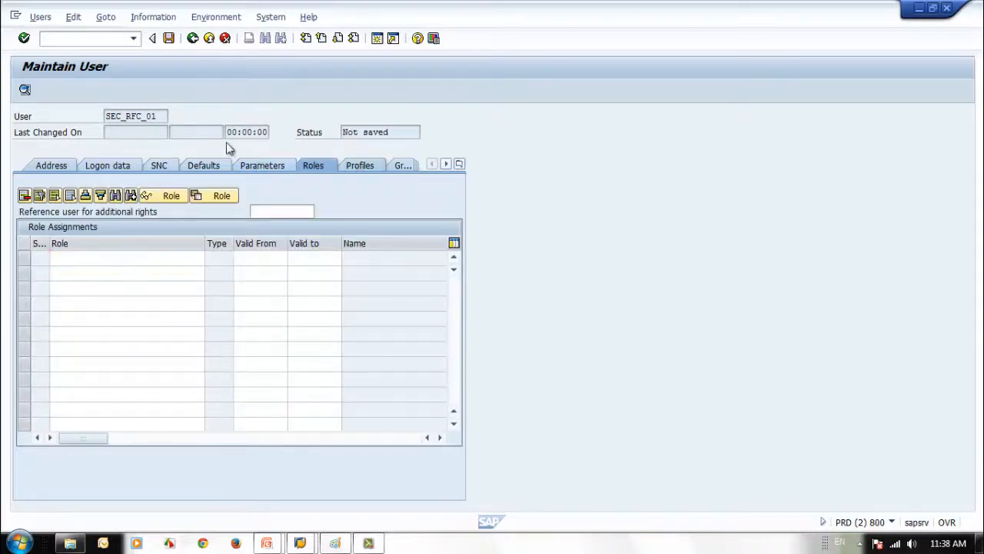
pyautogui.click(169, 38)
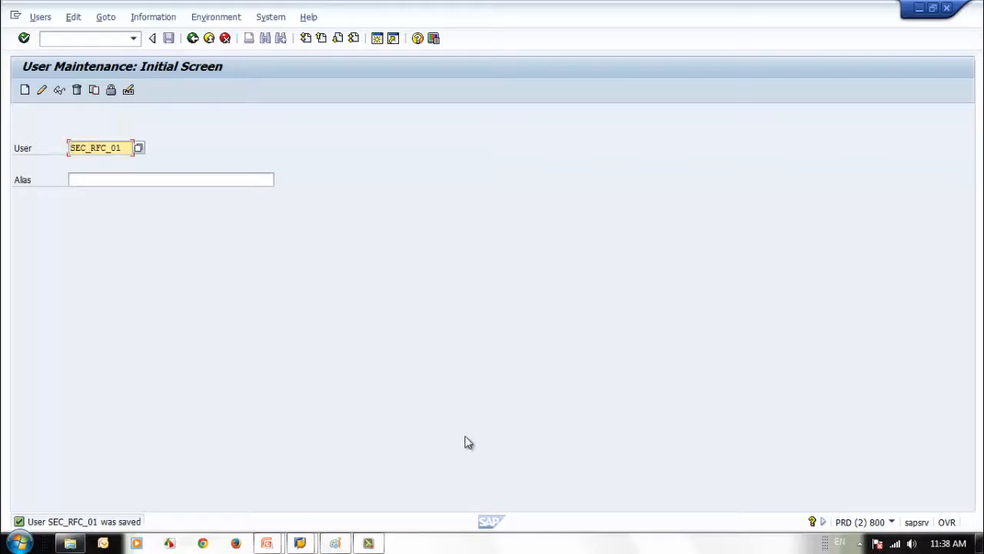
pyautogui.moveTo(303, 543)
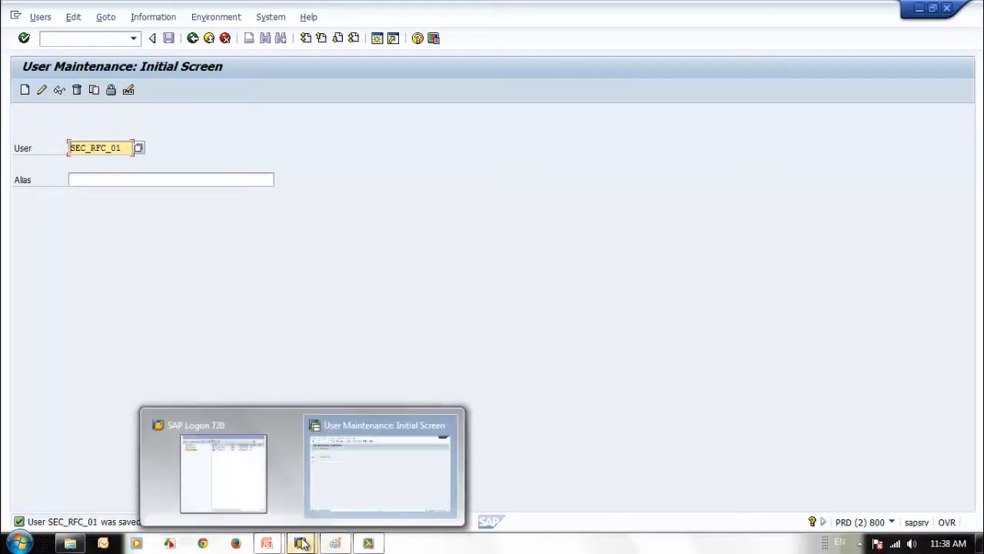
# Log on to SAP ECC6 client 001 as the other user and check the session details
pyautogui.click(224, 499)
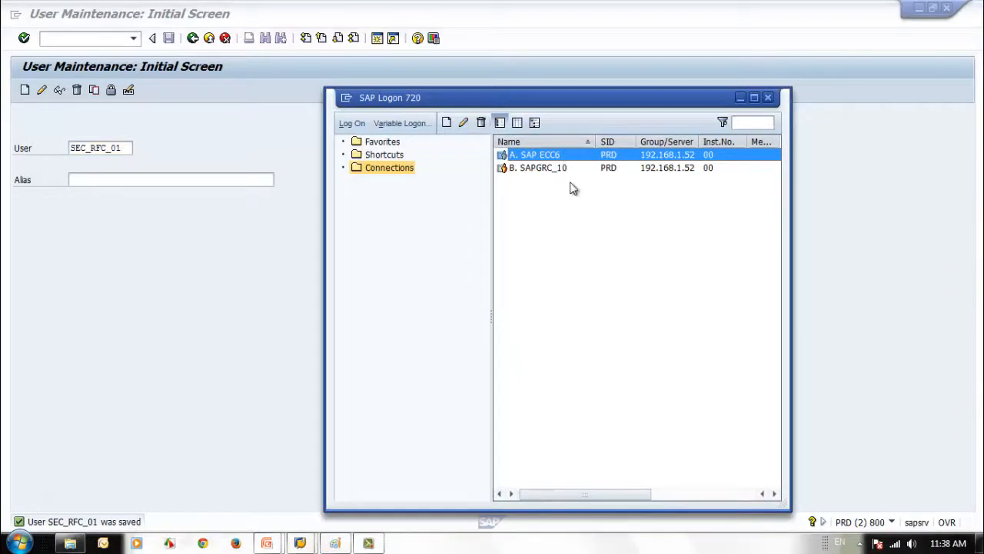
pyautogui.press('Return')
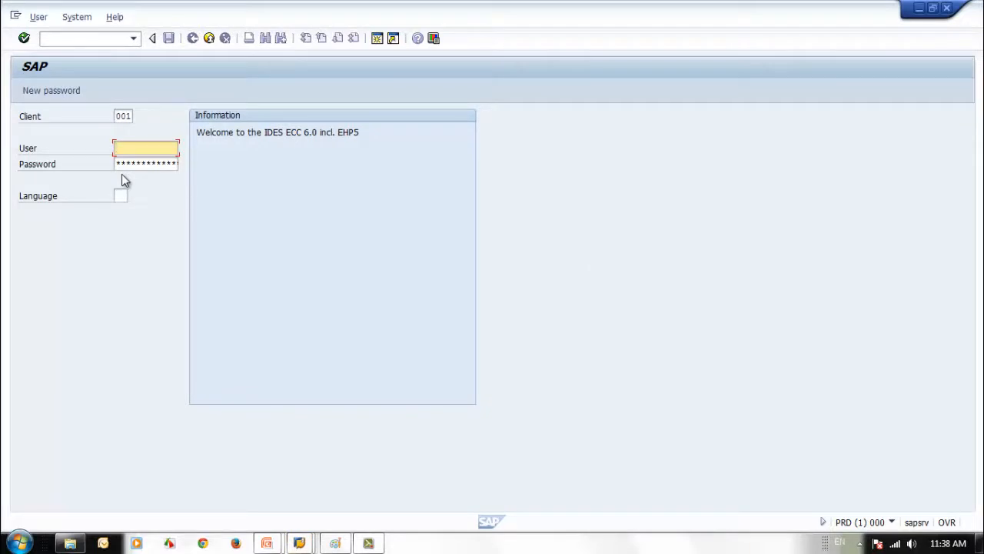
pyautogui.write('s')
pyautogui.click(135, 148)
pyautogui.moveTo(135, 148); pyautogui.dragTo(64, 149)
pyautogui.write('g')
pyautogui.click(163, 174)
pyautogui.click(154, 165)
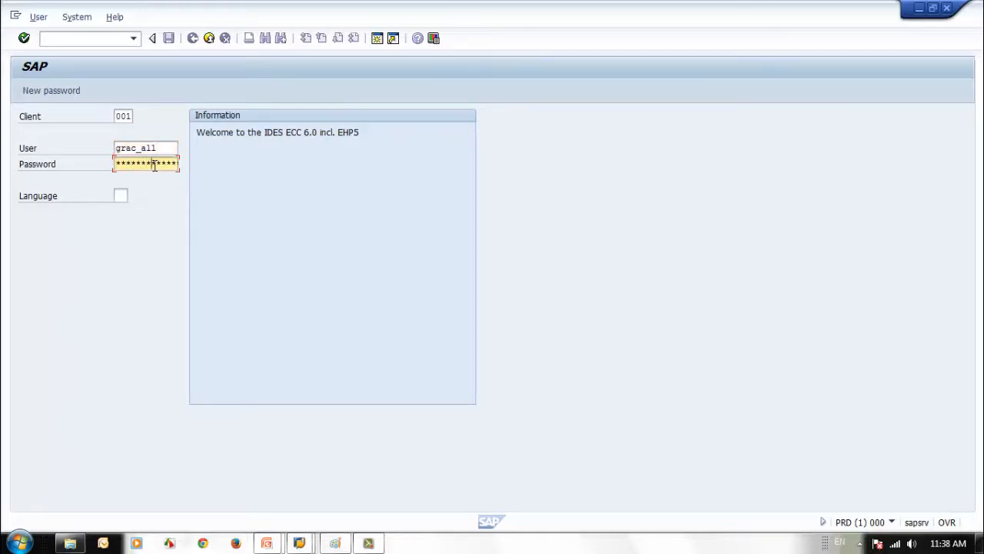
pyautogui.press('Return')
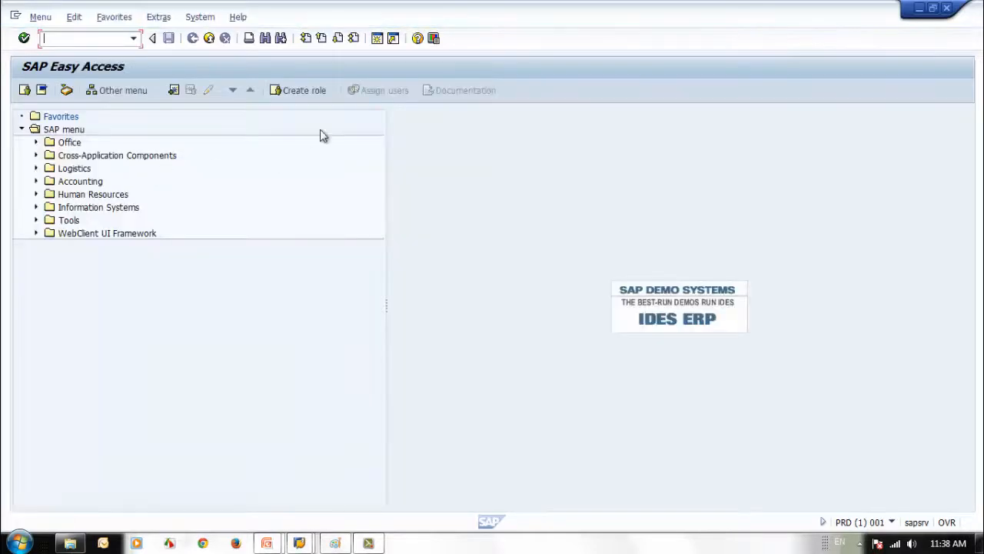
pyautogui.click(892, 522)
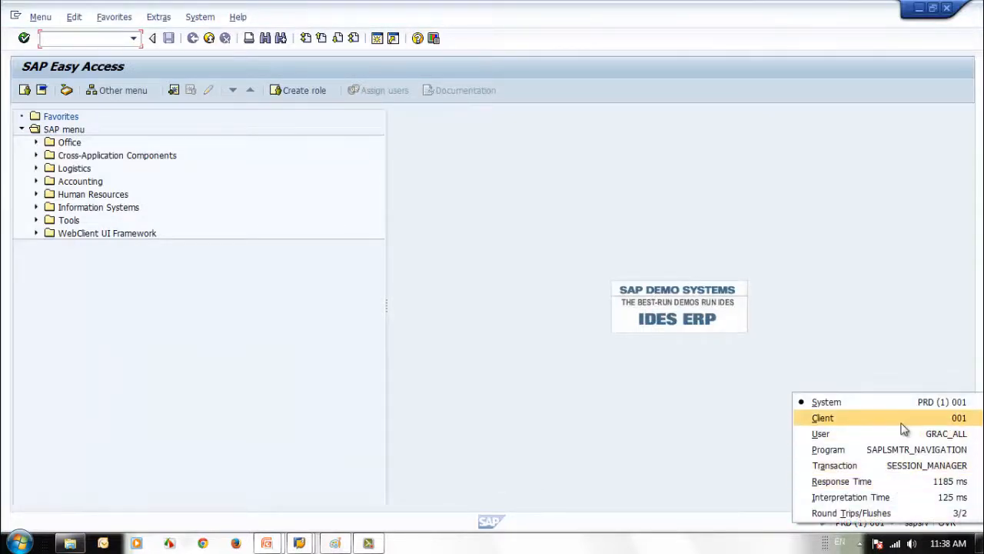
pyautogui.click(304, 379)
pyautogui.click(72, 36)
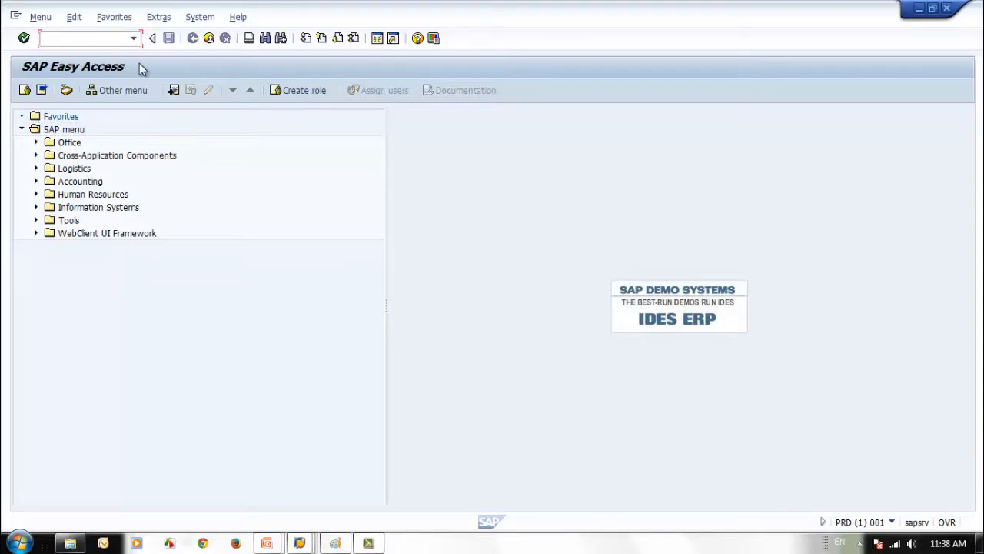
# In SM59, create RFC destination RFC_800 with connection type 3
pyautogui.write('sm59')
pyautogui.press('Return')
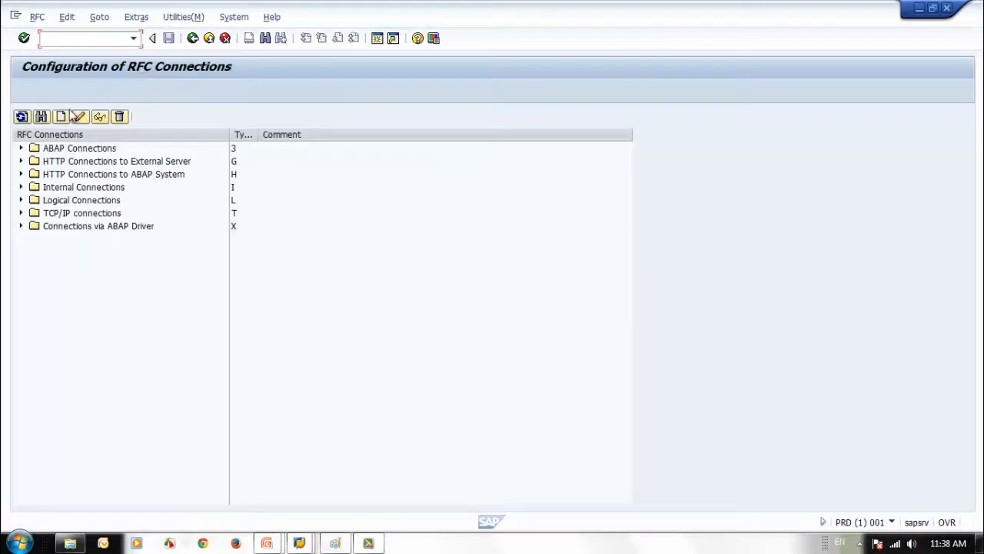
pyautogui.click(61, 118)
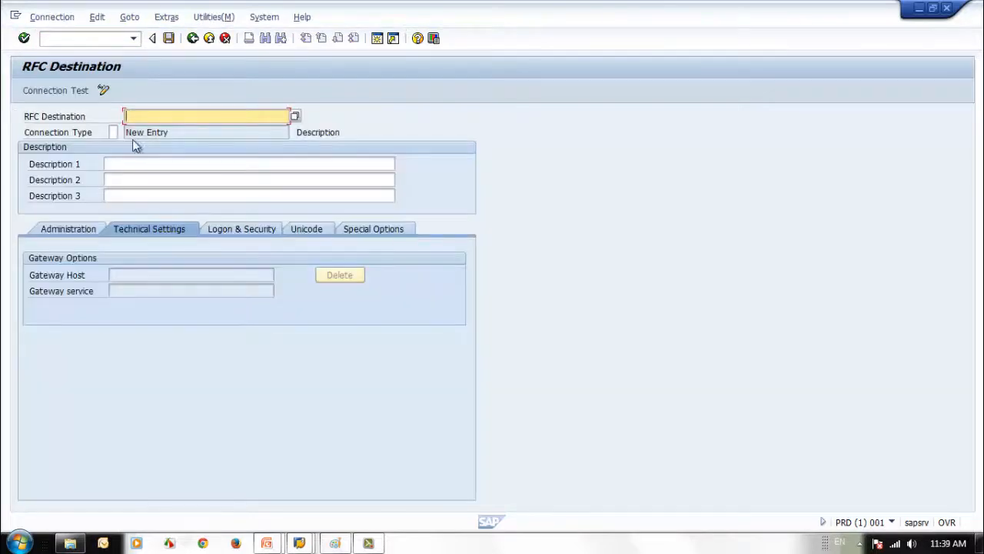
pyautogui.click(113, 133)
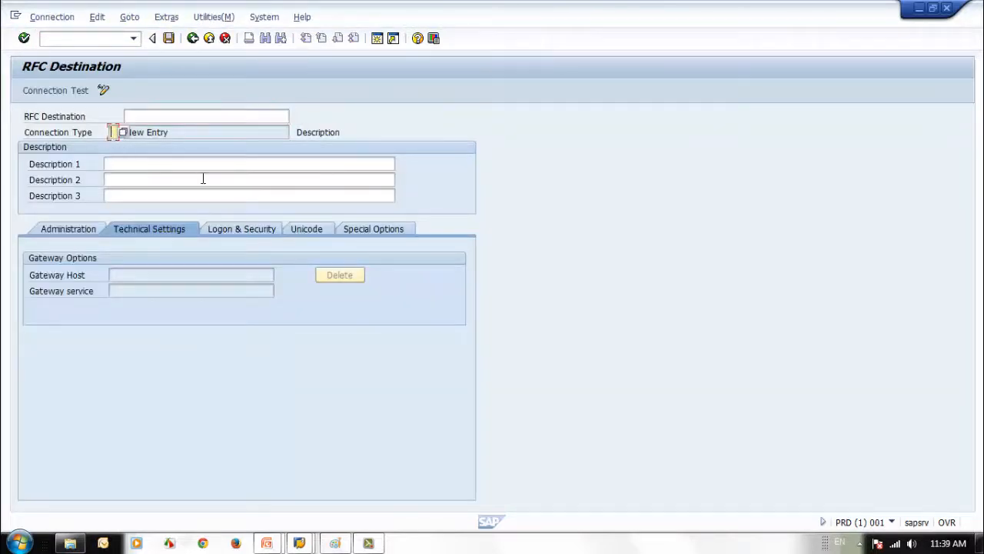
pyautogui.write('3')
pyautogui.click(206, 120)
pyautogui.write('G')
pyautogui.press('BackSpace')
pyautogui.write('RFC_800')
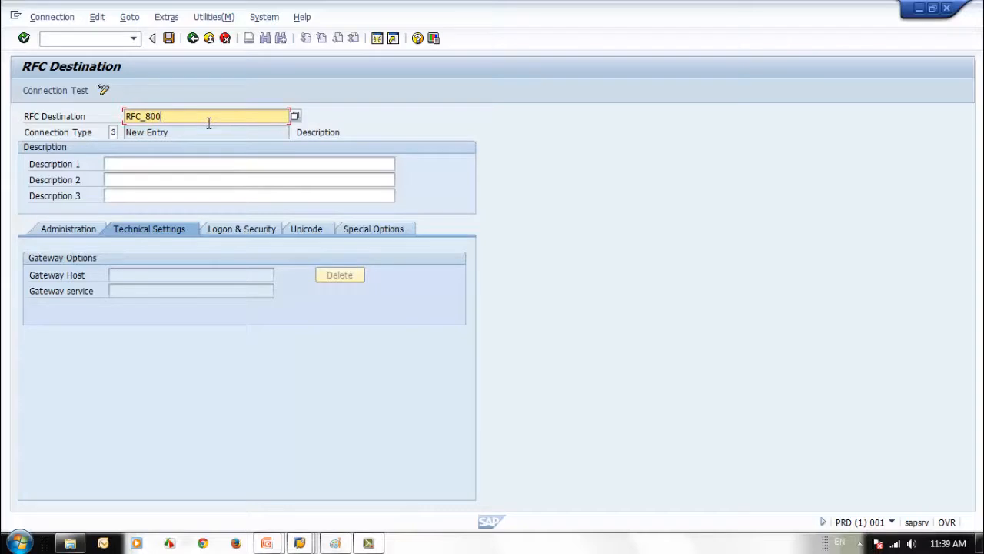
# Describe RFC_800 as 'SAP Security Training RFC'
pyautogui.click(185, 164)
pyautogui.write('SYS')
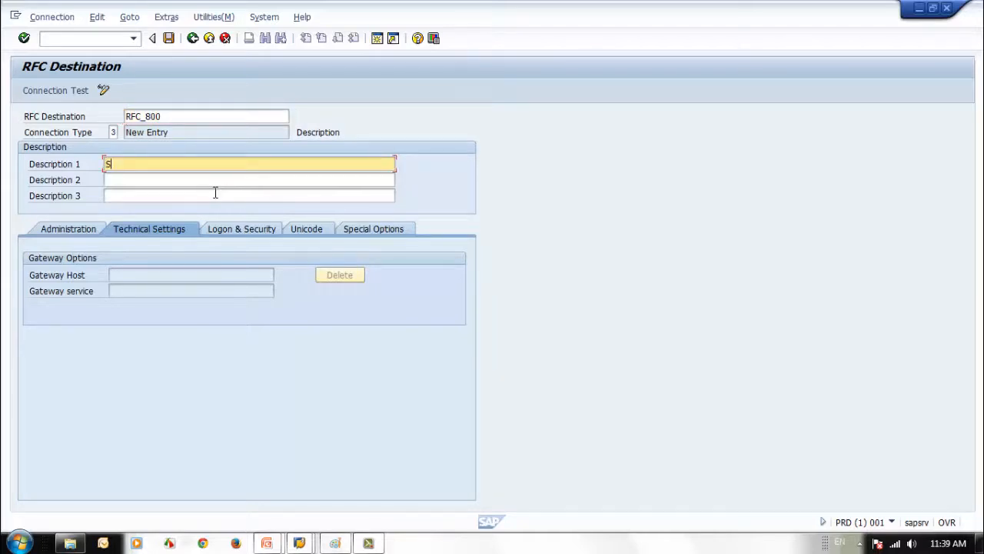
pyautogui.press('BackSpace')
pyautogui.press('BackSpace')
pyautogui.write('AP SEc')
pyautogui.write('cur')
pyautogui.press('BackSpace')
pyautogui.write('rity Training RFC')
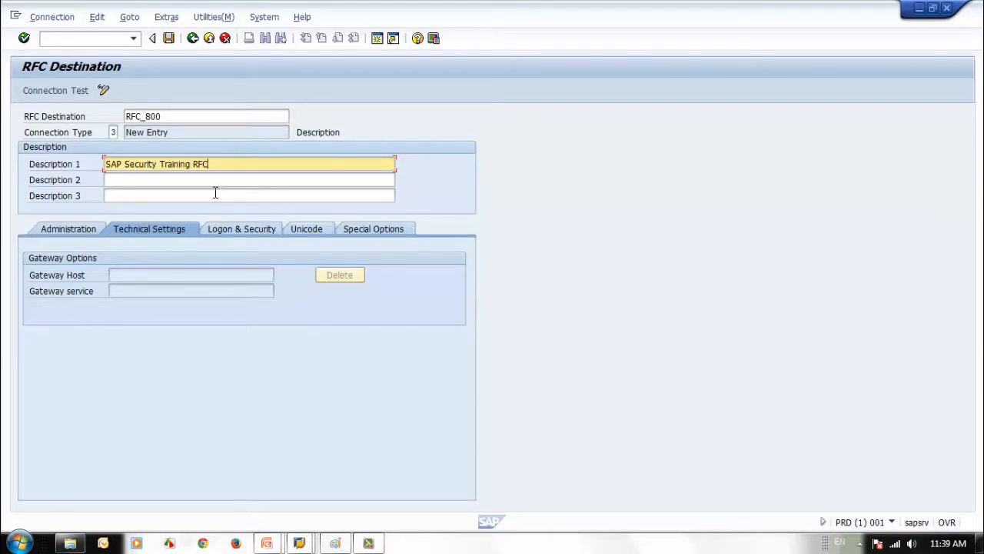
# Set logon user SEC_RFC_01 and its password on the Logon & Security tab
pyautogui.click(223, 236)
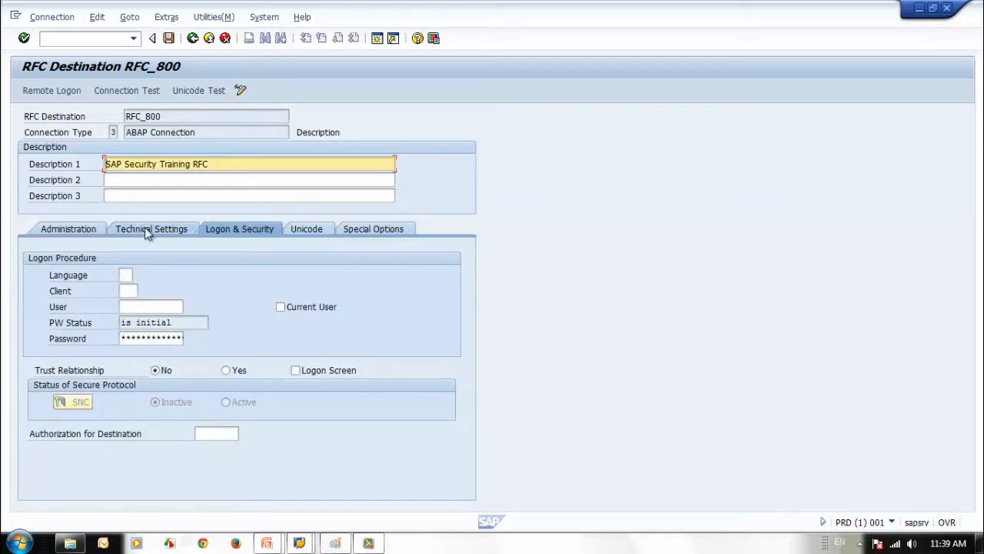
pyautogui.click(140, 323)
pyautogui.click(142, 306)
pyautogui.write('SEC_RFC_01')
pyautogui.click(181, 338)
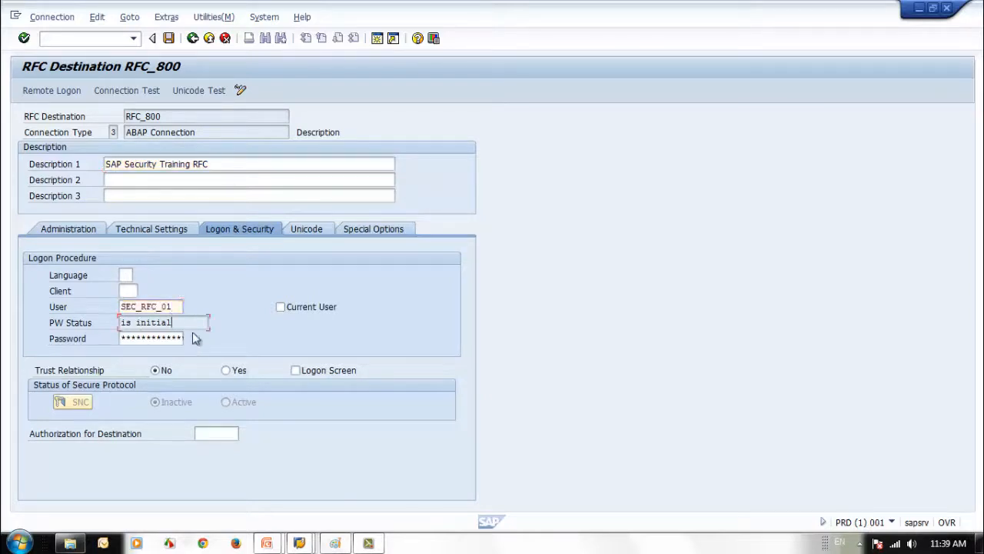
pyautogui.write('********')
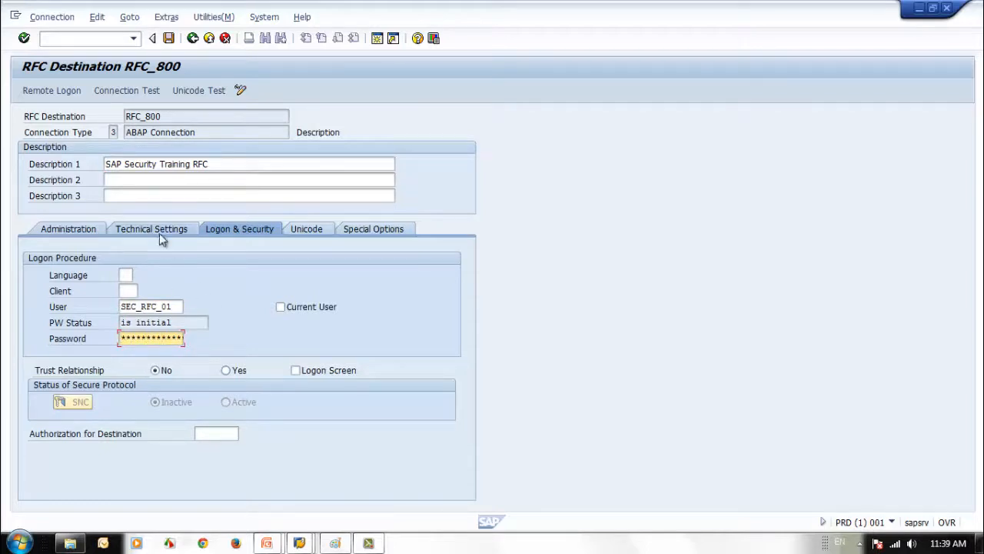
pyautogui.press('Return')
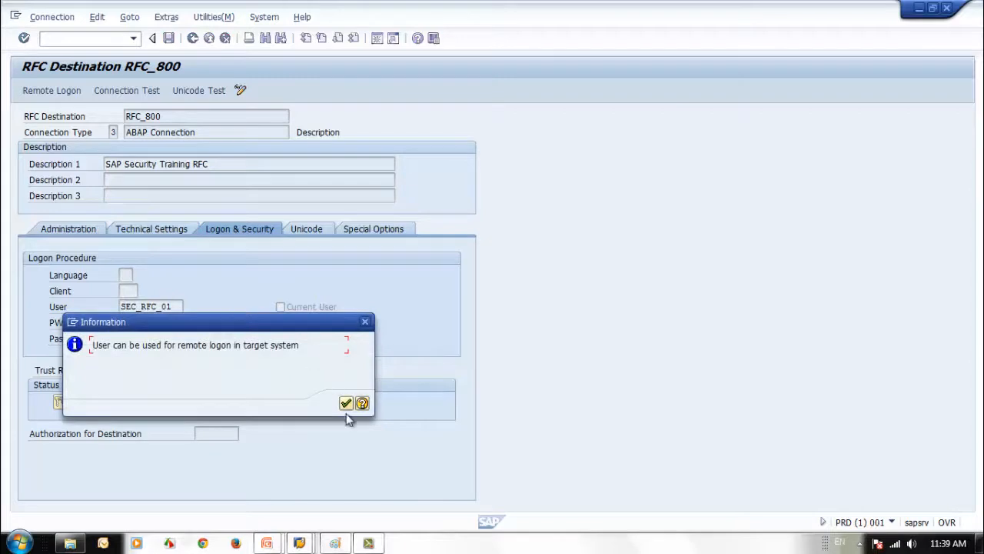
# Enter the target host IP address for RFC_800 on Technical Settings
pyautogui.click(345, 404)
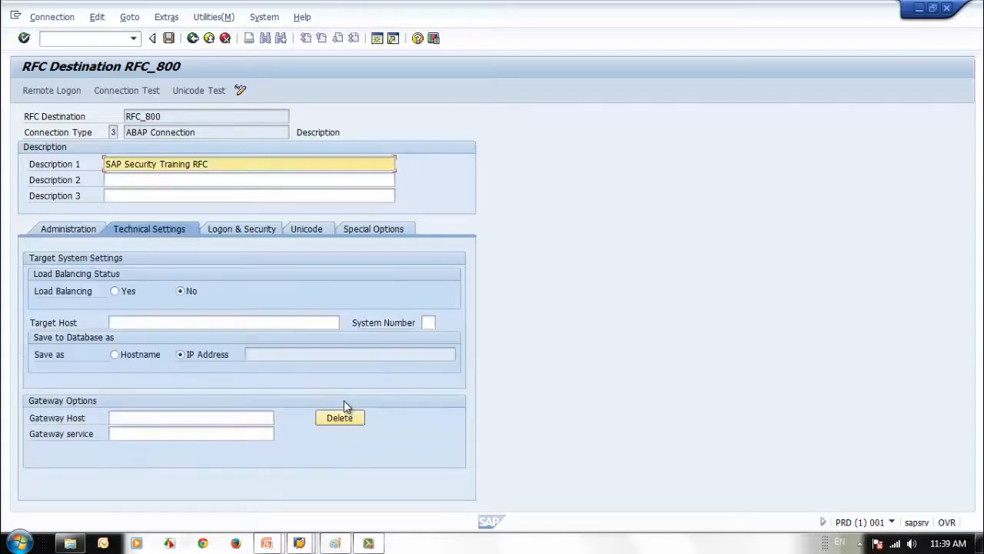
pyautogui.click(131, 322)
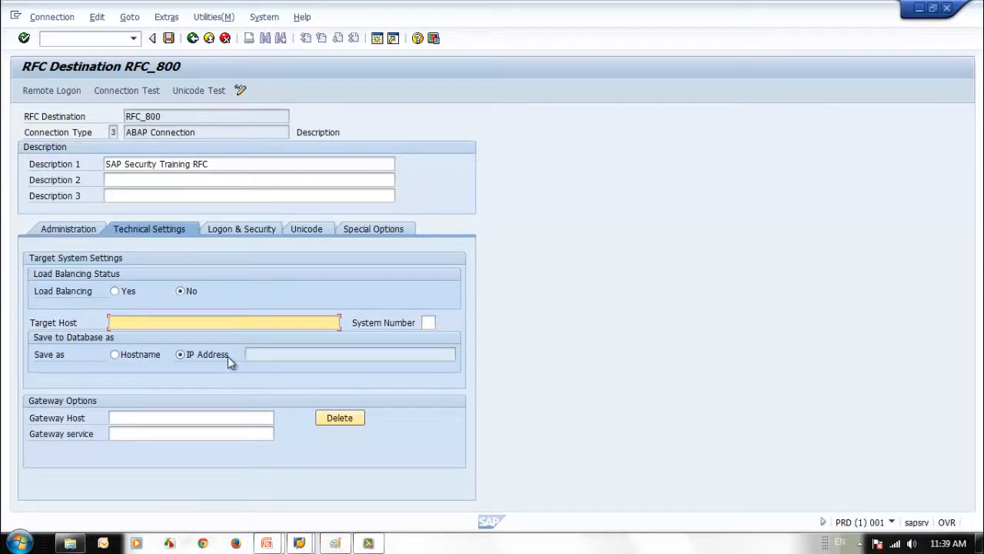
pyautogui.write('172.')
pyautogui.press('BackSpace')
pyautogui.press('BackSpace')
pyautogui.press('BackSpace')
pyautogui.write('92')
pyautogui.press('BackSpace')
pyautogui.write('2.168.1.52')
# Save RFC_800 and run its connection test successfully
pyautogui.click(241, 230)
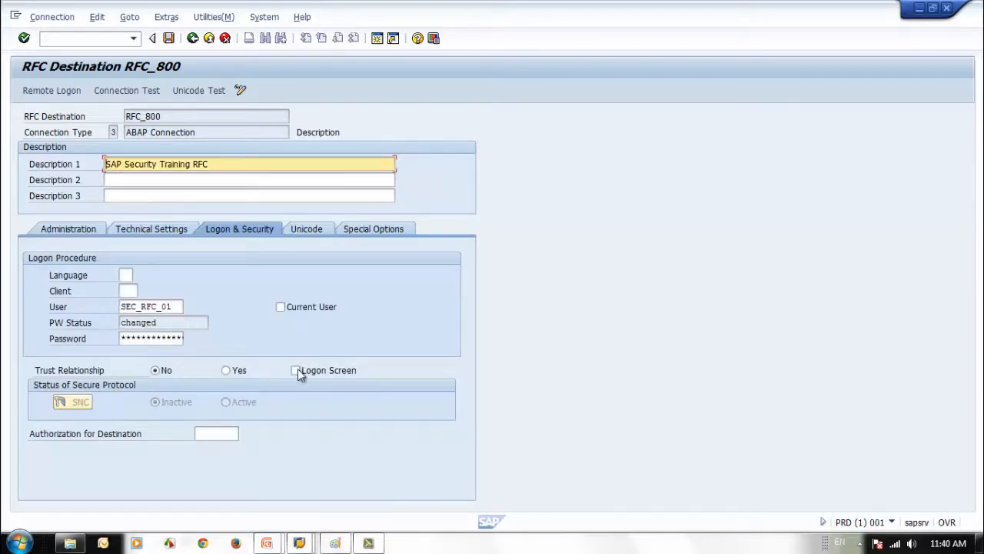
pyautogui.click(168, 39)
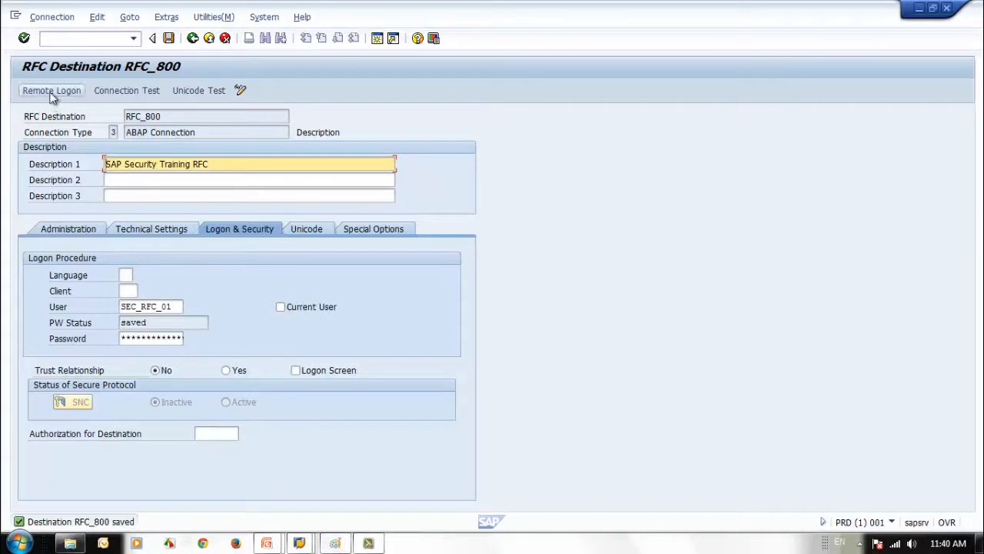
pyautogui.click(115, 92)
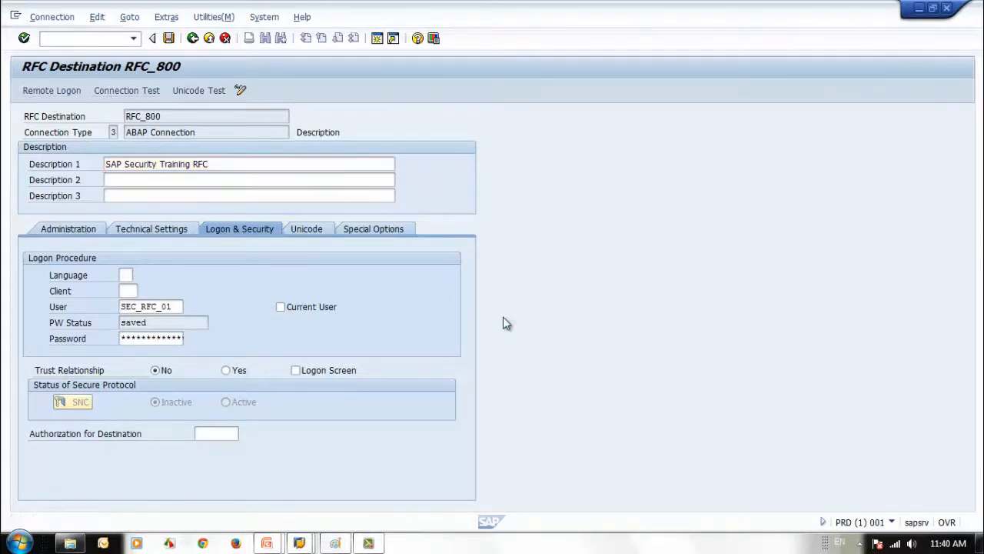
pyautogui.click(192, 38)
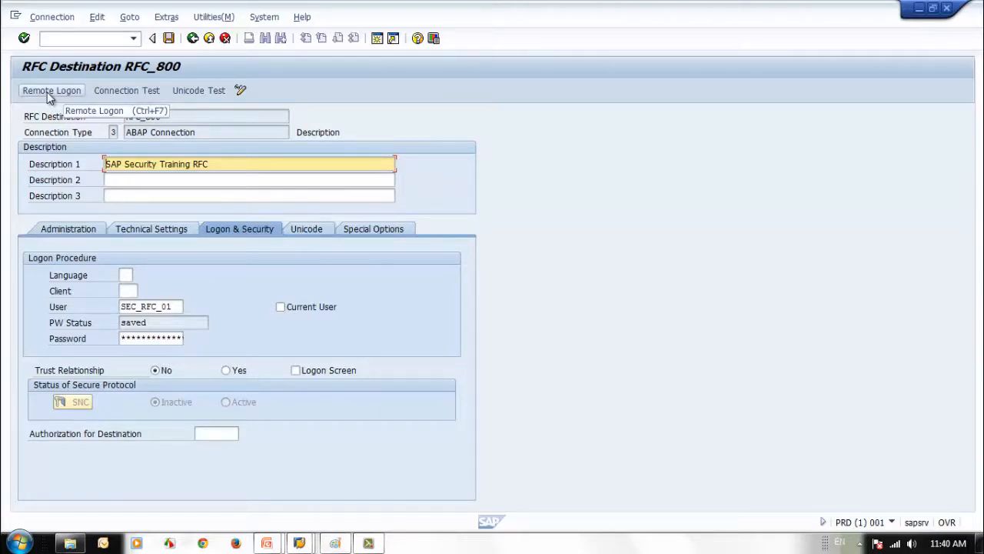
# Change SEC_RFC_01's user type to Dialog and save it
pyautogui.click(889, 524)
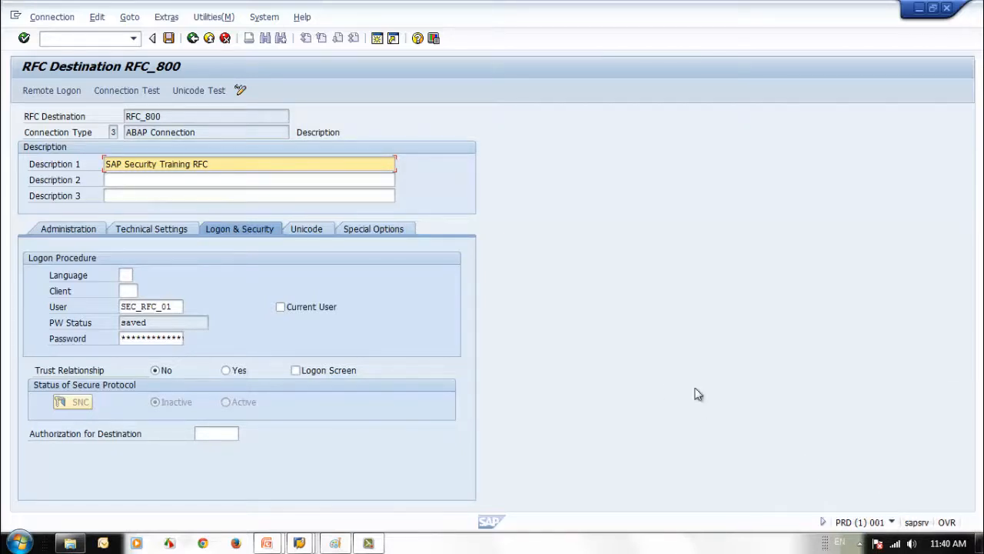
pyautogui.click(300, 542)
pyautogui.click(329, 483)
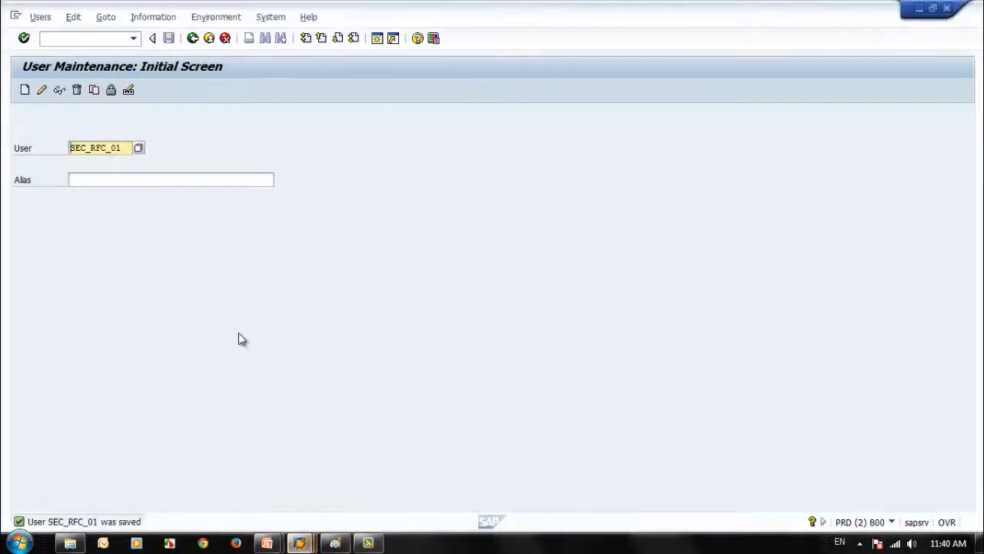
pyautogui.click(44, 91)
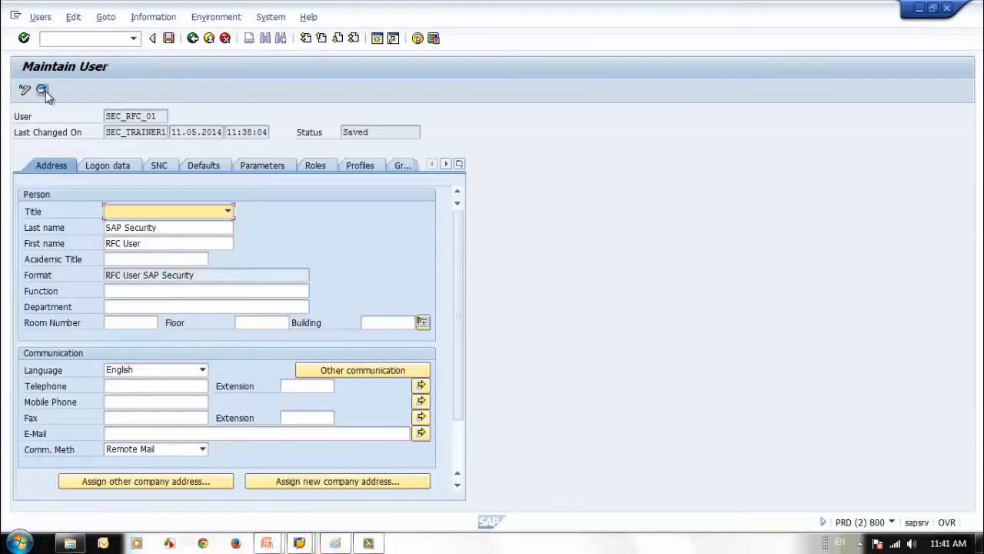
pyautogui.click(108, 165)
pyautogui.click(246, 213)
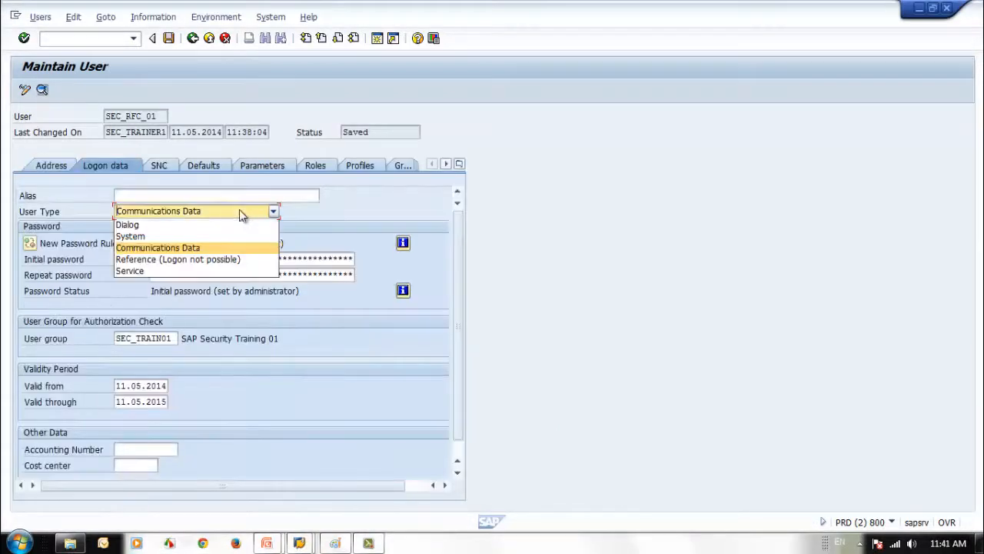
pyautogui.click(188, 223)
pyautogui.click(168, 37)
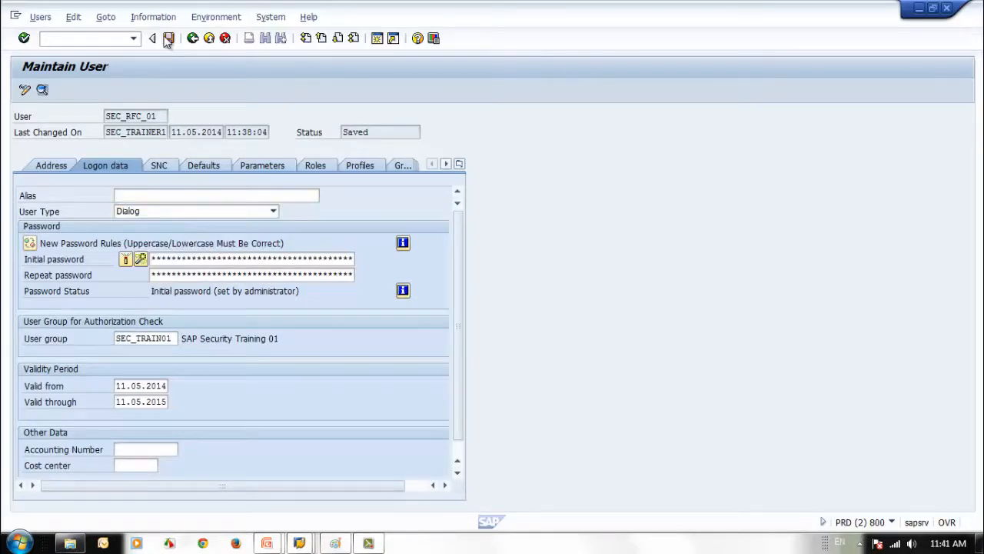
# Retest the RFC_800 connection and try a remote logon through it
pyautogui.click(920, 8)
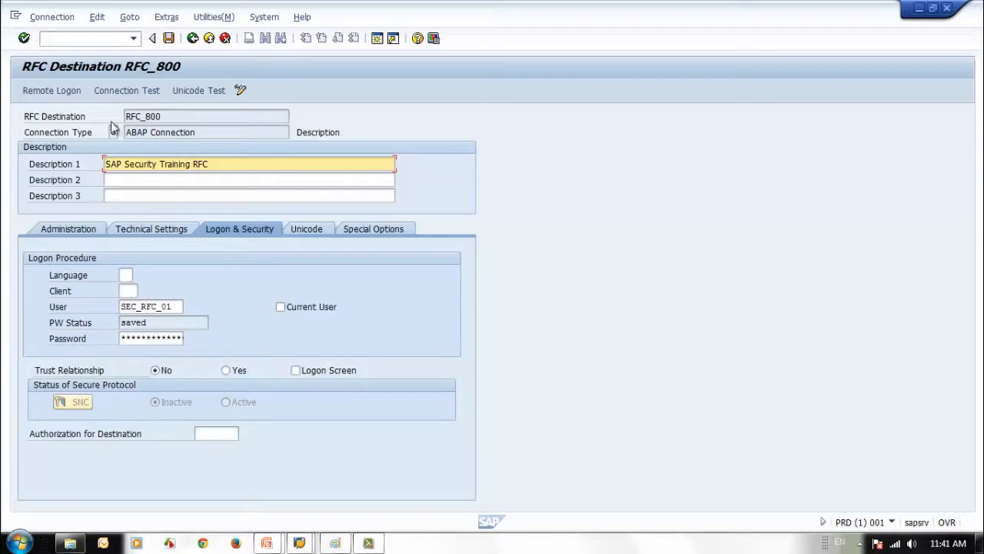
pyautogui.click(111, 91)
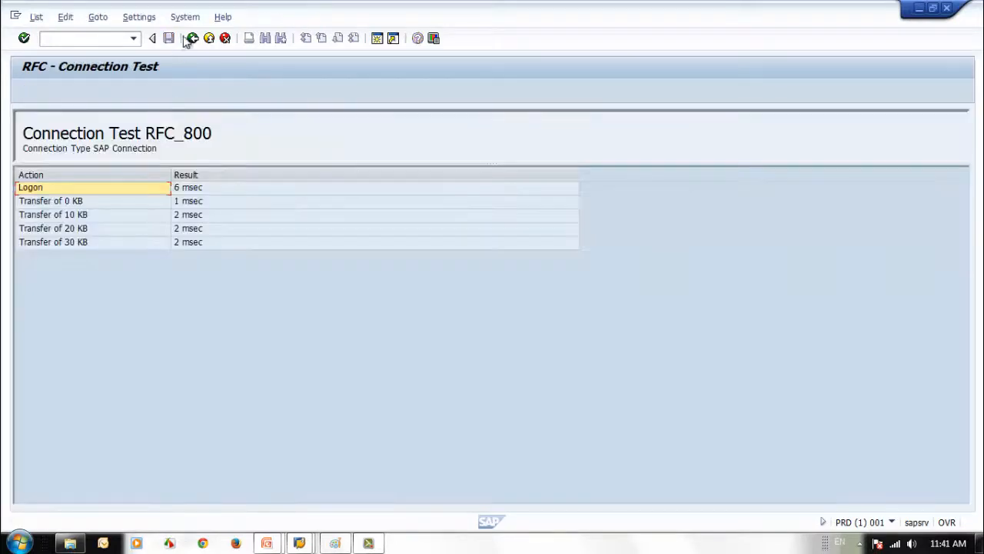
pyautogui.click(192, 38)
pyautogui.click(54, 91)
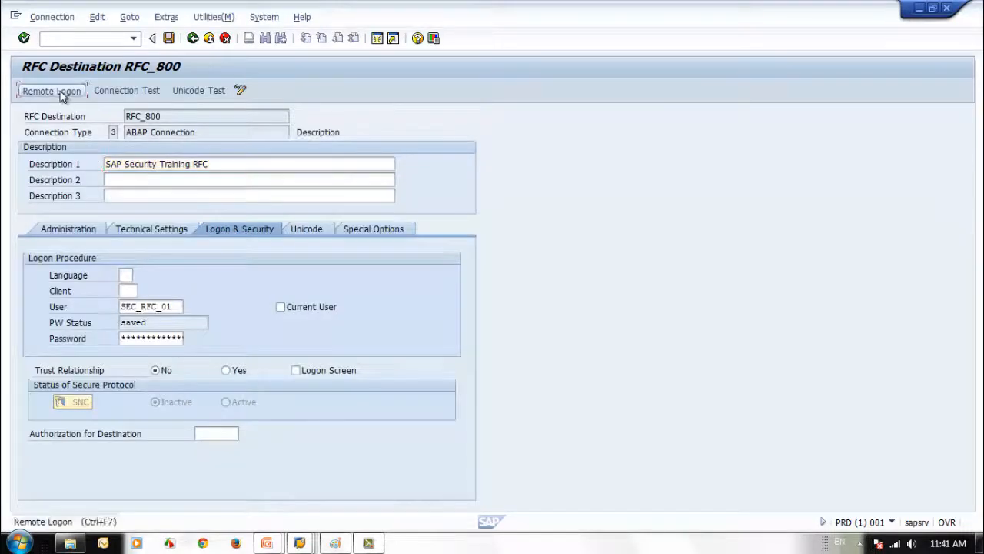
pyautogui.click(947, 9)
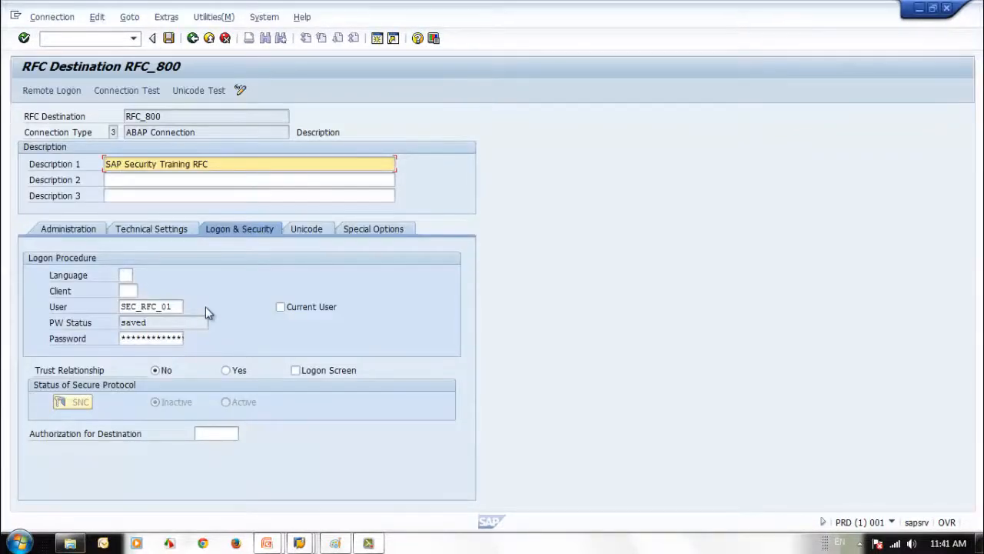
# Set RFC_800's logon client to 800, save, and try remote logon
pyautogui.click(127, 291)
pyautogui.write('800')
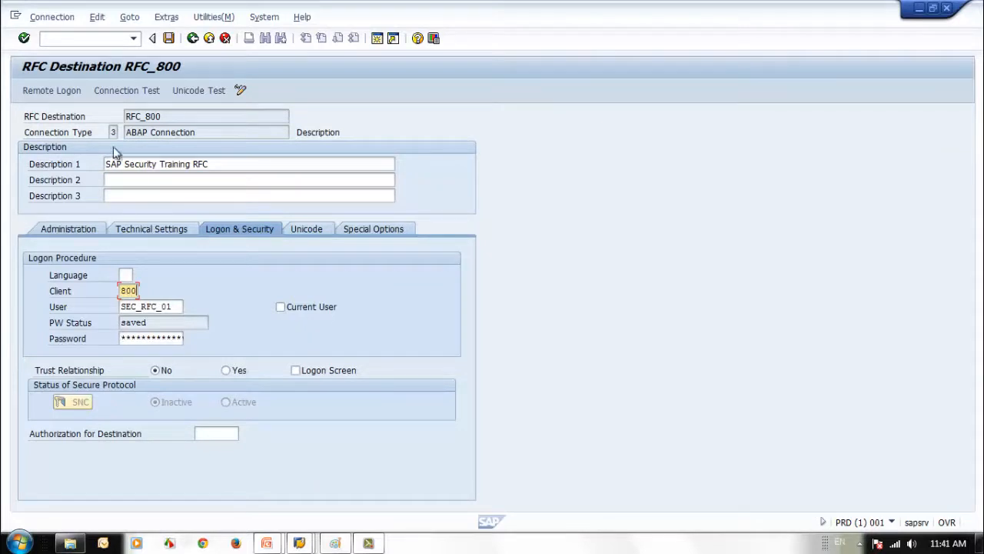
pyautogui.click(170, 38)
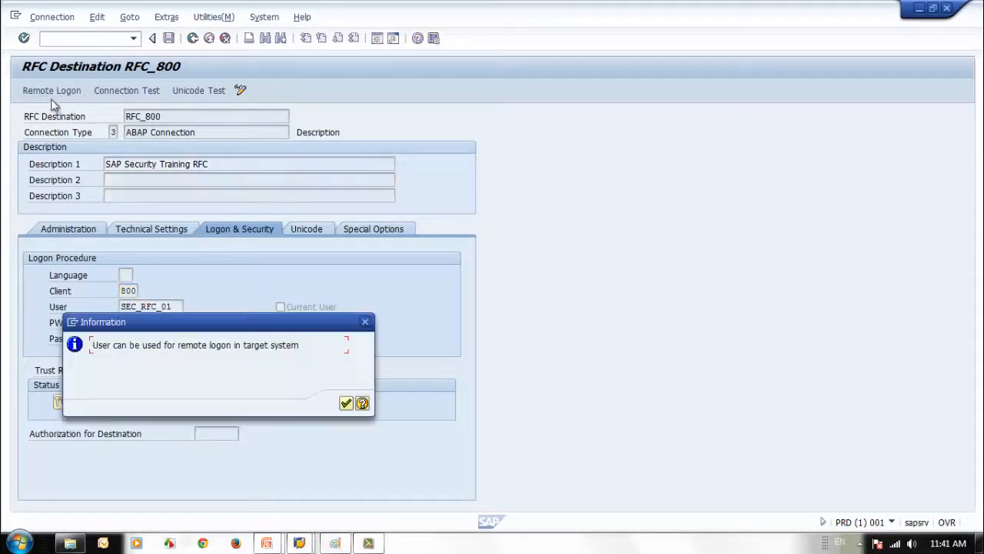
pyautogui.click(346, 404)
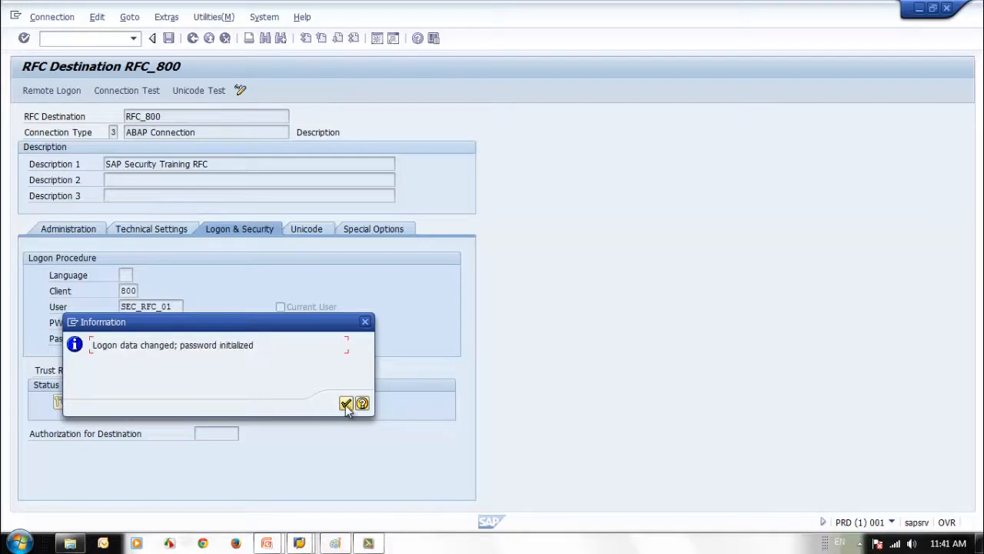
pyautogui.click(346, 404)
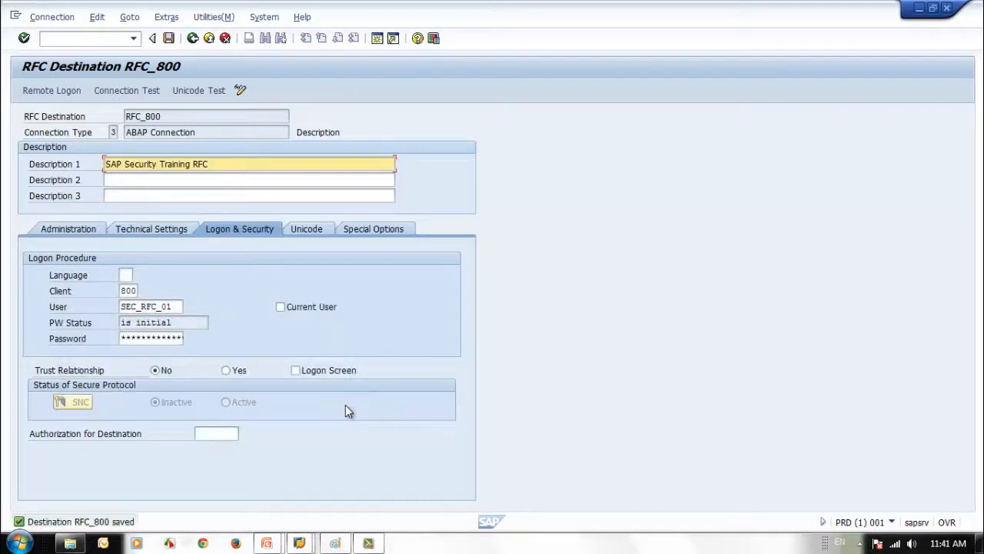
pyautogui.click(52, 90)
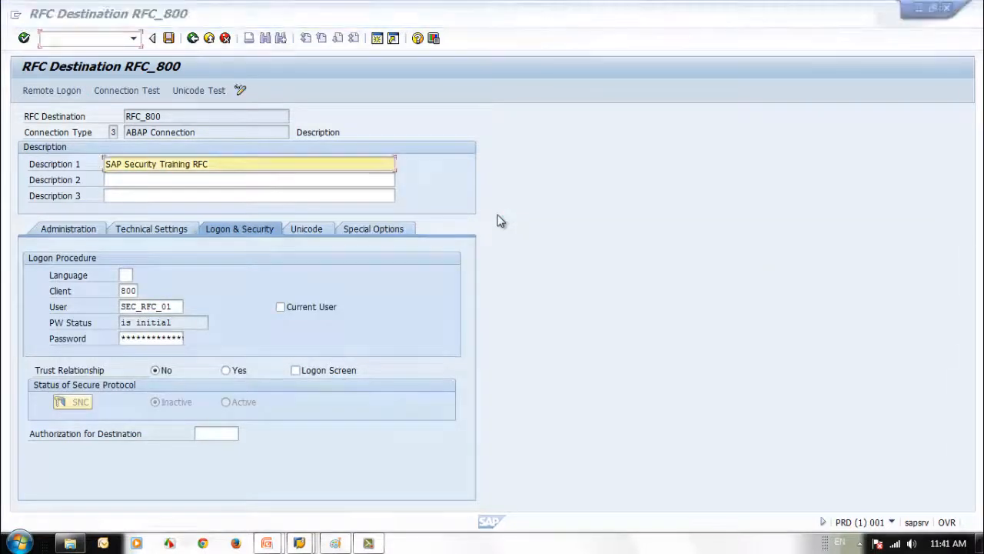
pyautogui.click(946, 8)
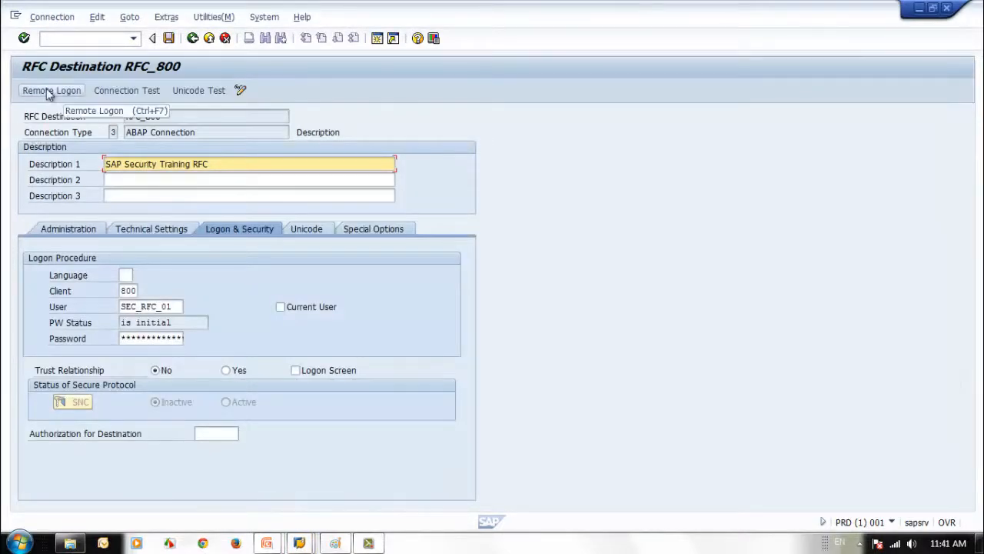
pyautogui.click(47, 89)
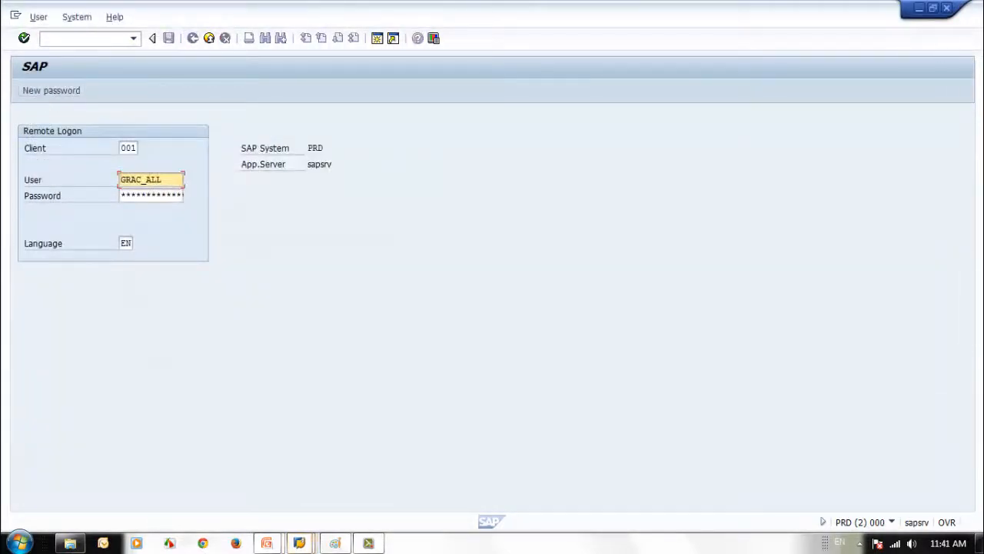
pyautogui.click(941, 10)
# Re-enter the RFC_800 password, save again, and open a client 800 remote session
pyautogui.click(148, 307)
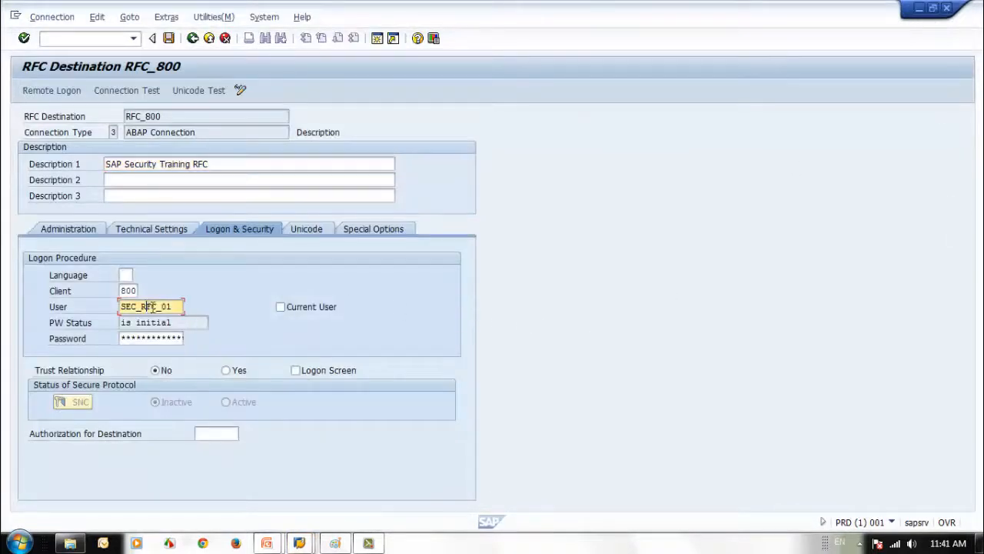
pyautogui.click(168, 342)
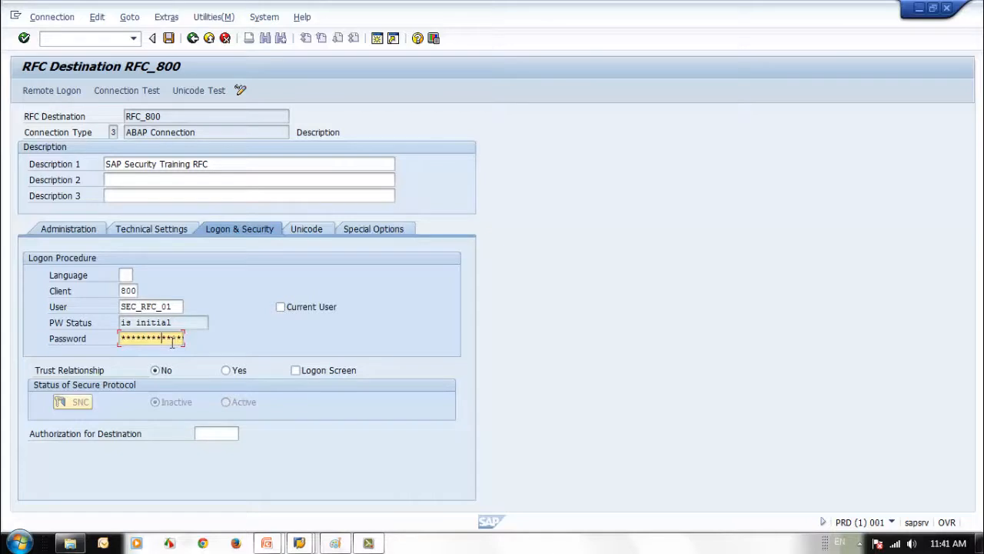
pyautogui.press('Return')
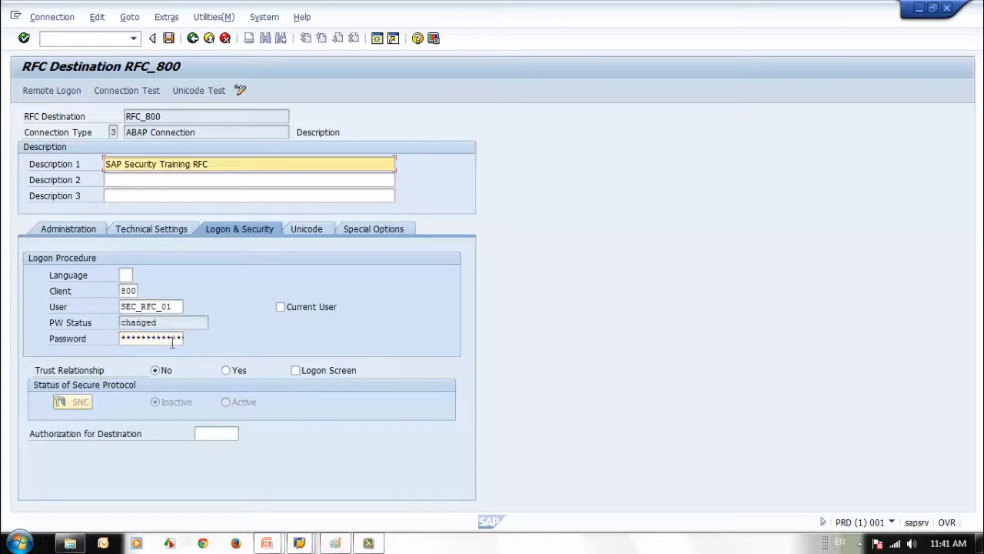
pyautogui.click(168, 38)
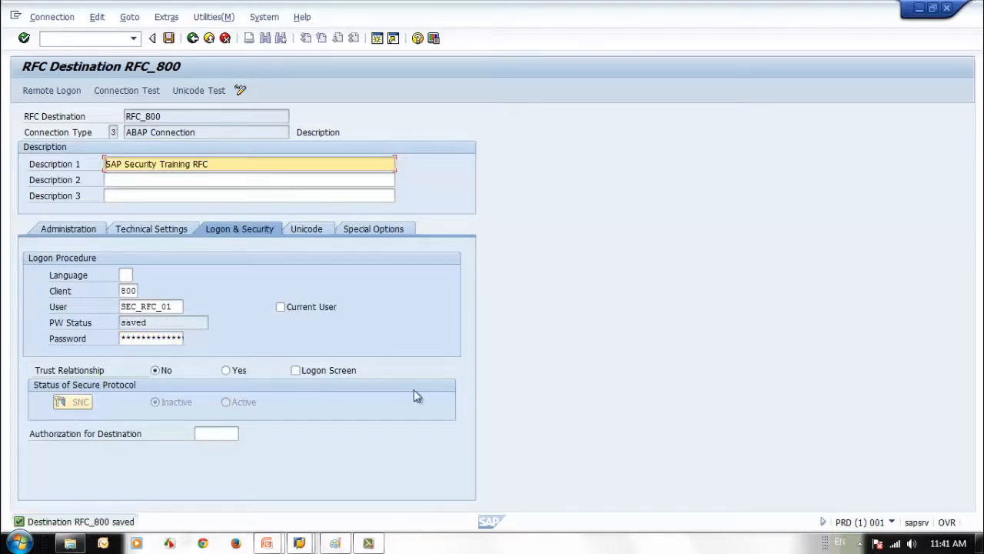
pyautogui.click(51, 92)
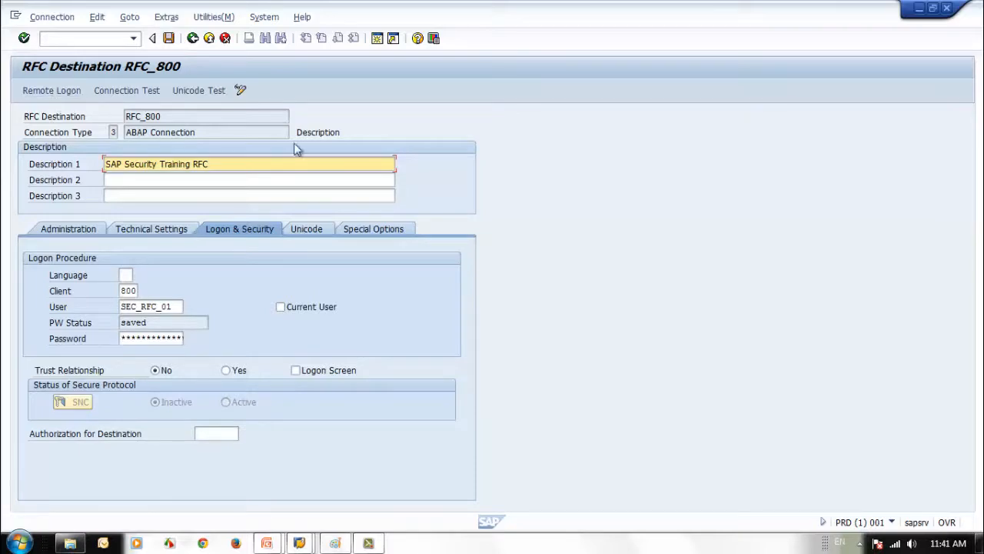
pyautogui.click(946, 7)
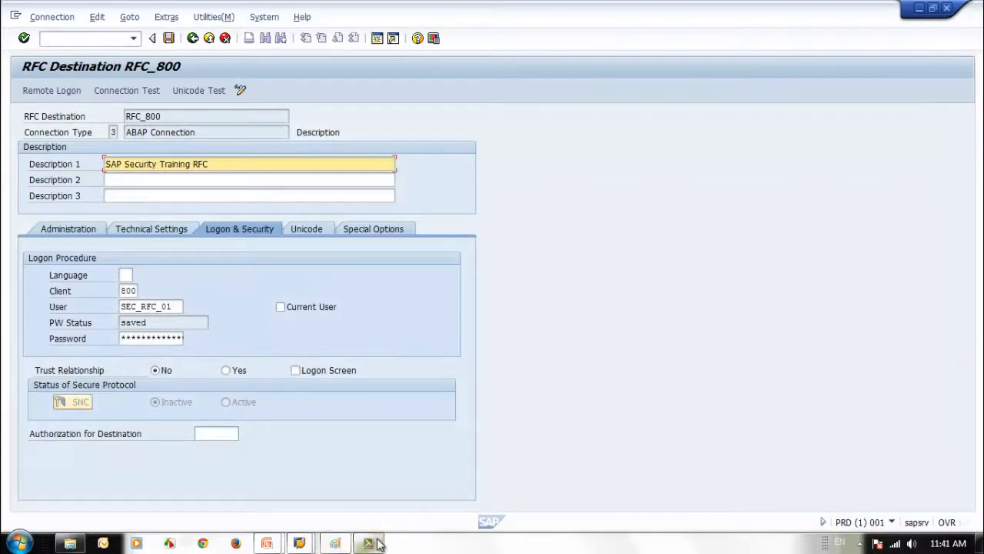
# Remote-log on through RFC_800 and verify the session user is SEC_RFC_01
pyautogui.moveTo(314, 546)
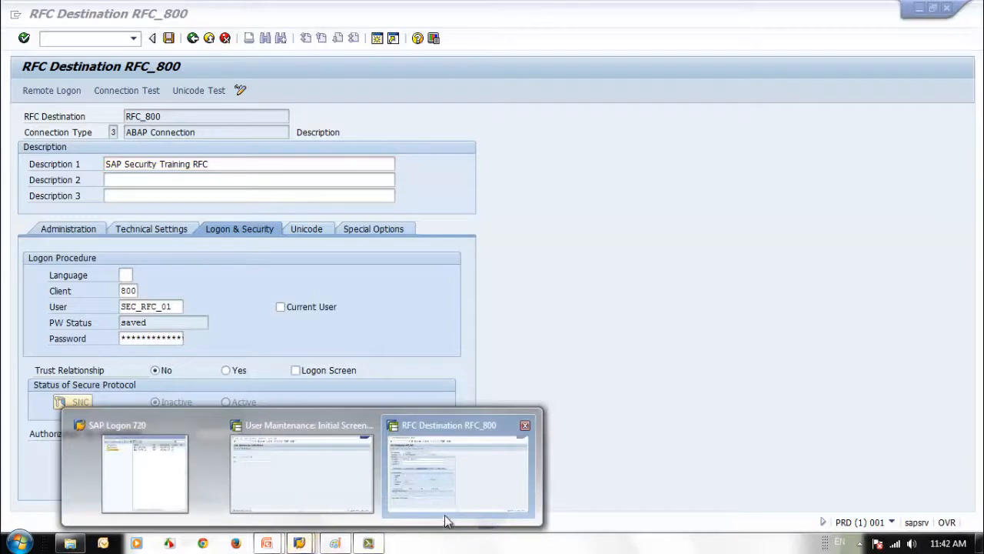
pyautogui.click(607, 465)
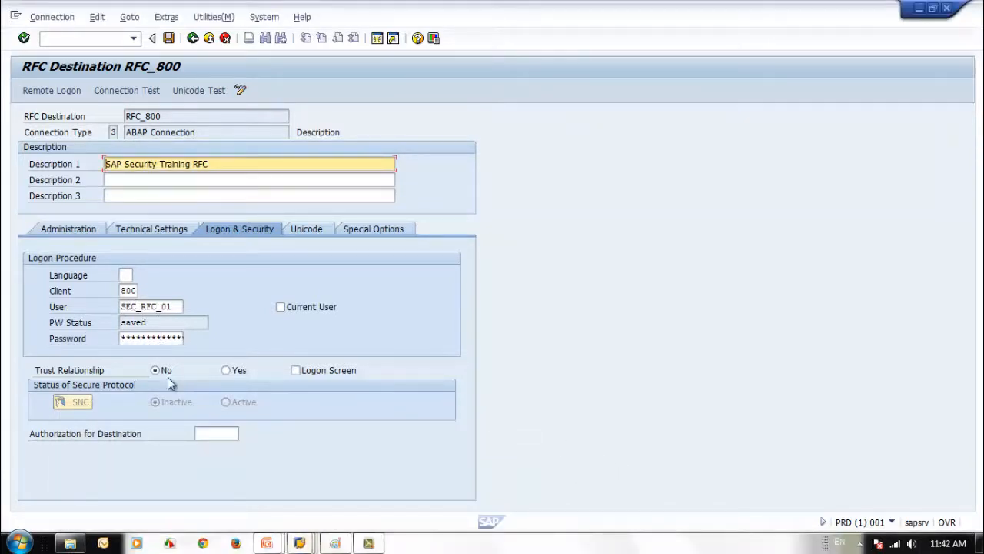
pyautogui.click(67, 92)
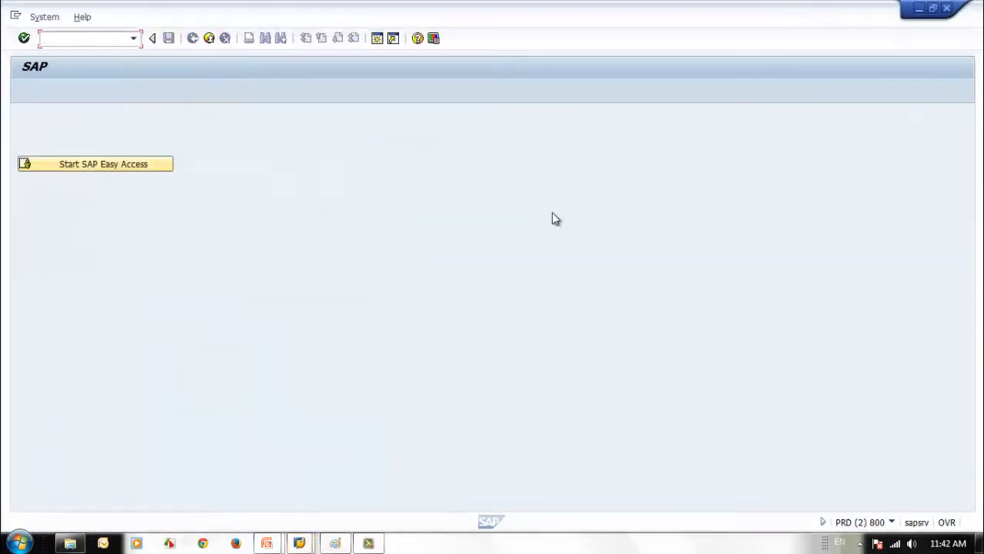
pyautogui.click(891, 523)
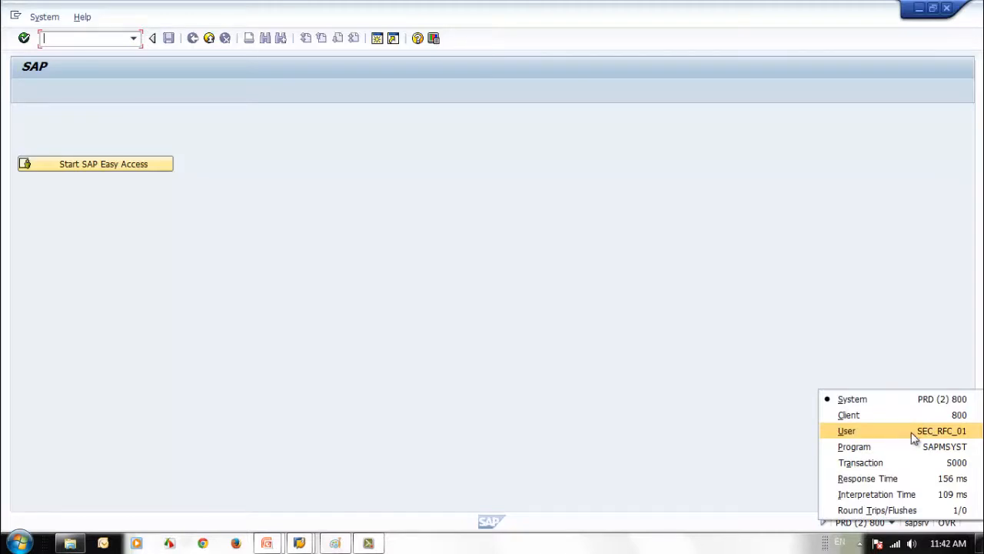
pyautogui.click(595, 370)
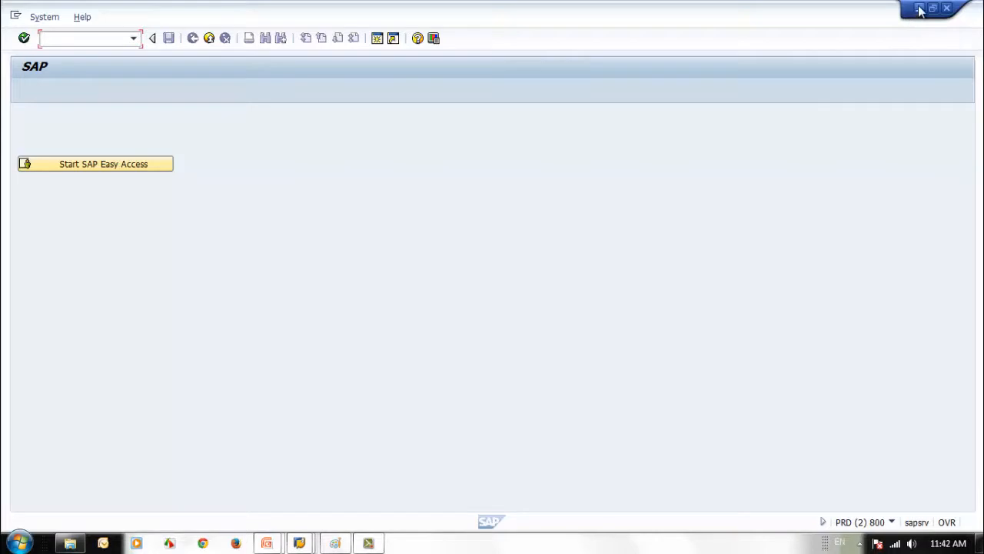
pyautogui.click(946, 8)
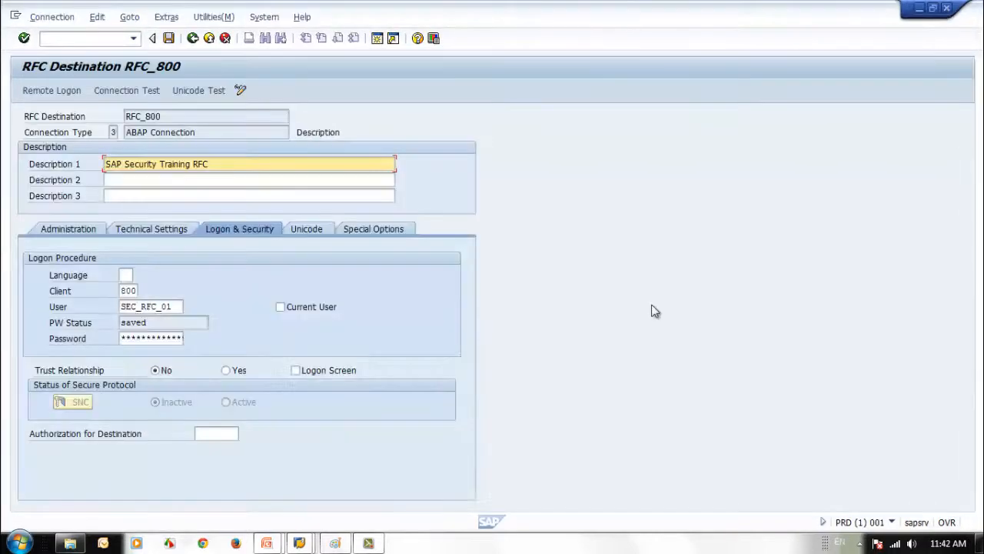
# Switch back to the User Maintenance window from the taskbar
pyautogui.rightClick(857, 546)
pyautogui.click(653, 481)
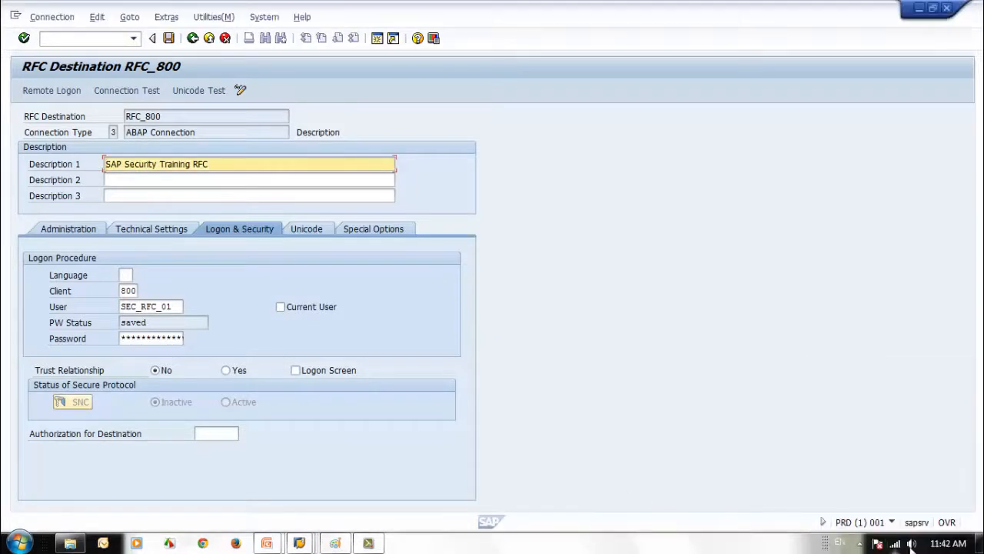
pyautogui.click(299, 543)
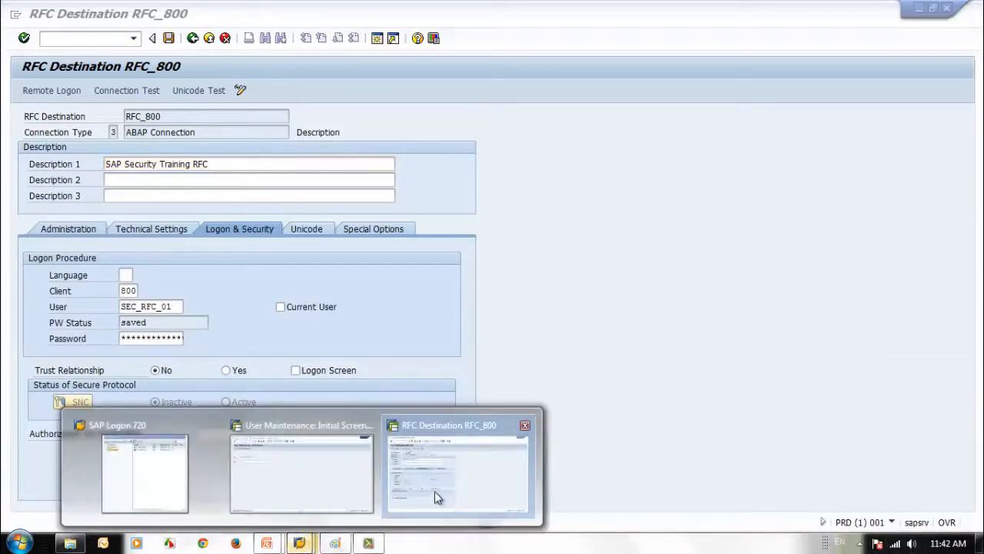
pyautogui.click(467, 493)
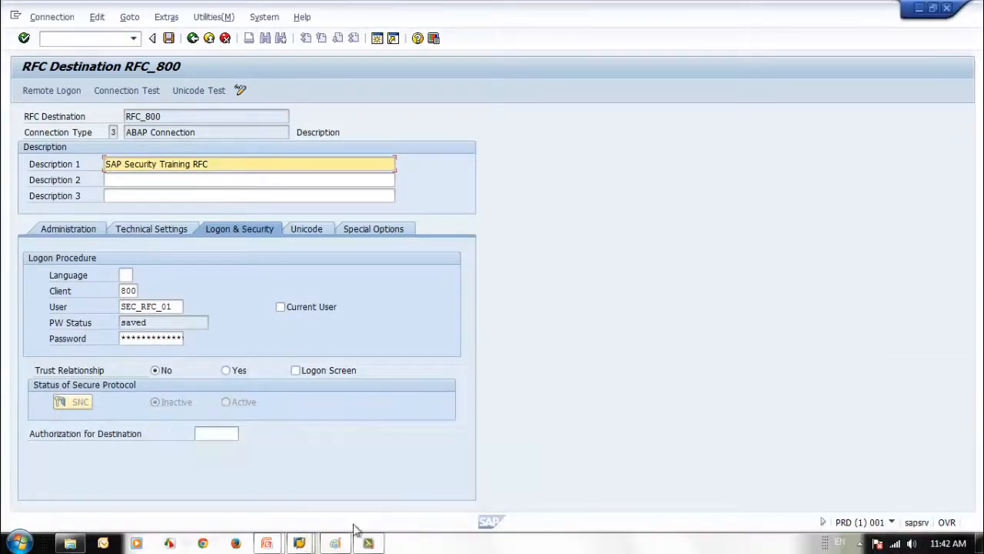
pyautogui.click(299, 542)
pyautogui.click(276, 499)
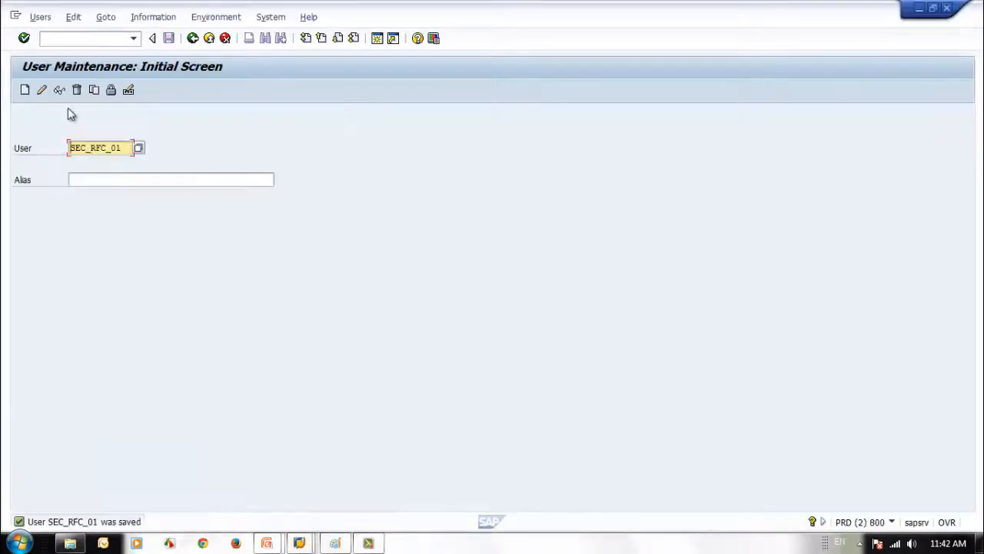
# Change SEC_RFC_01's user type to Communications Data and save it
pyautogui.click(57, 90)
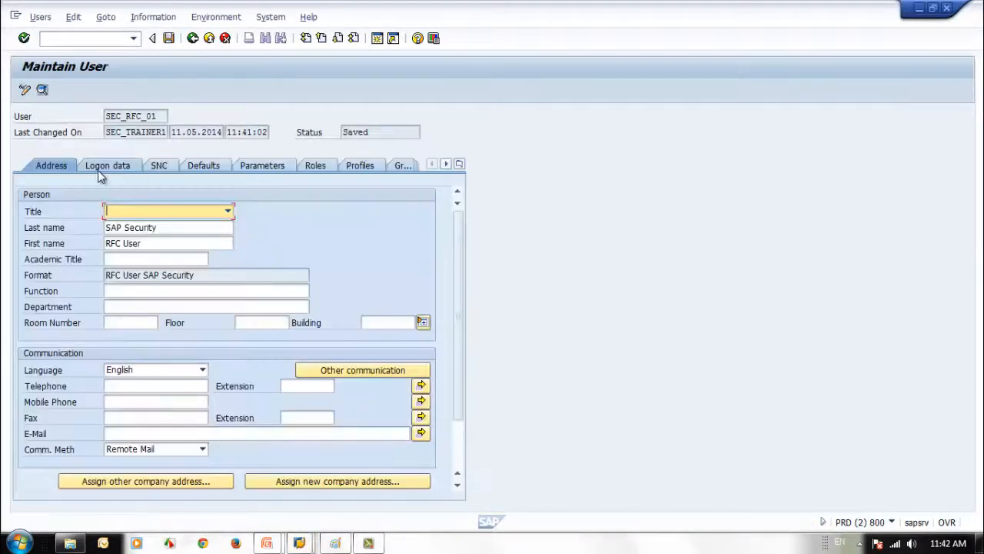
pyautogui.click(98, 168)
pyautogui.click(253, 214)
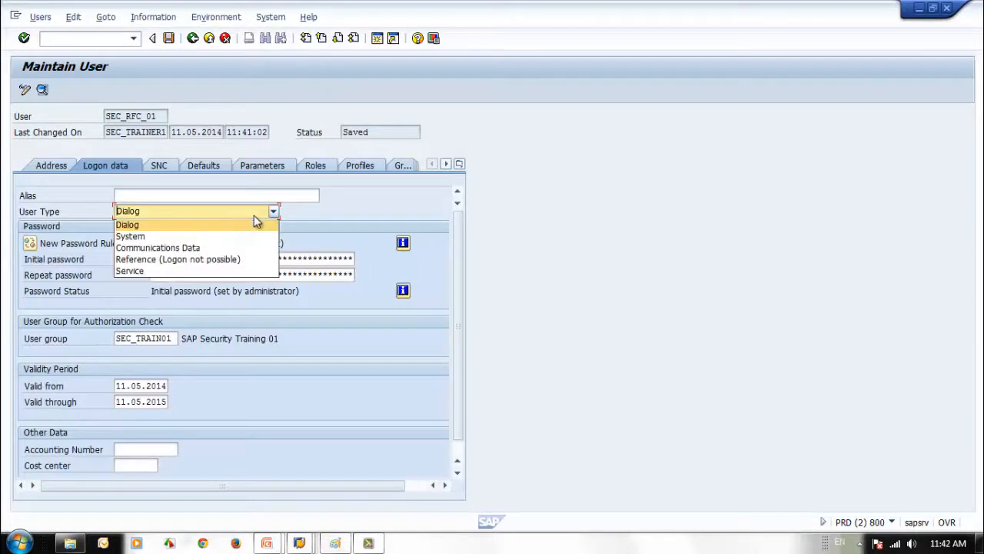
pyautogui.click(200, 254)
pyautogui.click(168, 37)
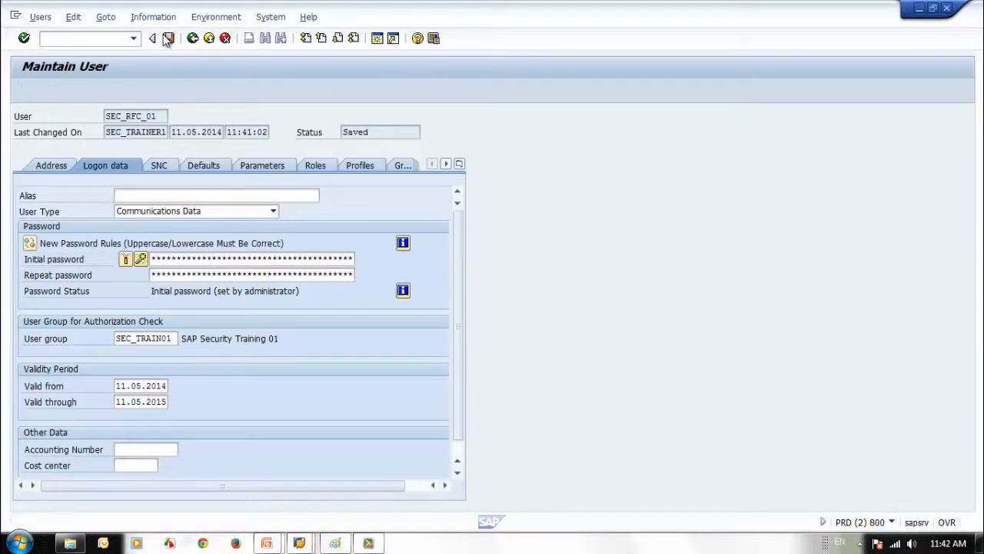
# Run a remote logon and connection test on the RFC_800 destination
pyautogui.click(919, 8)
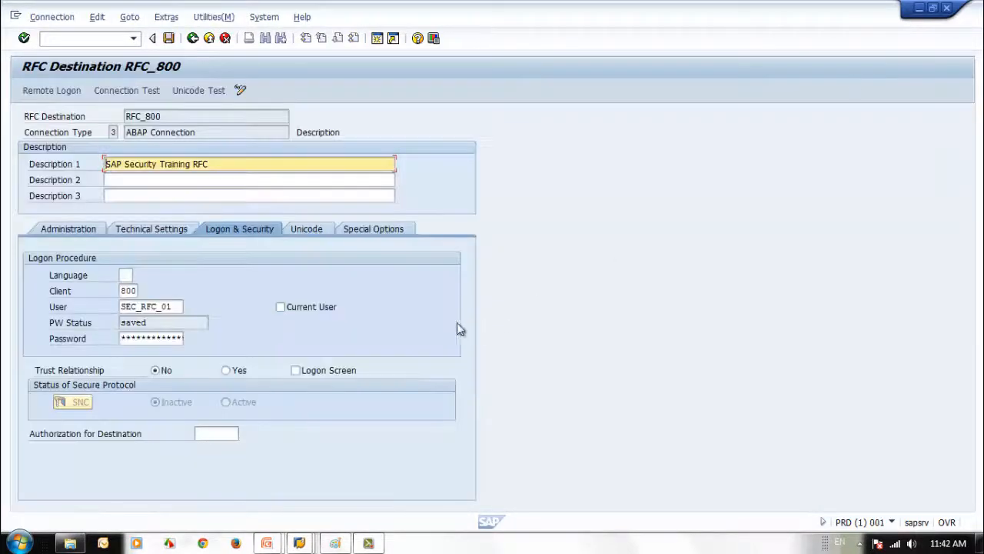
pyautogui.click(53, 91)
pyautogui.click(144, 91)
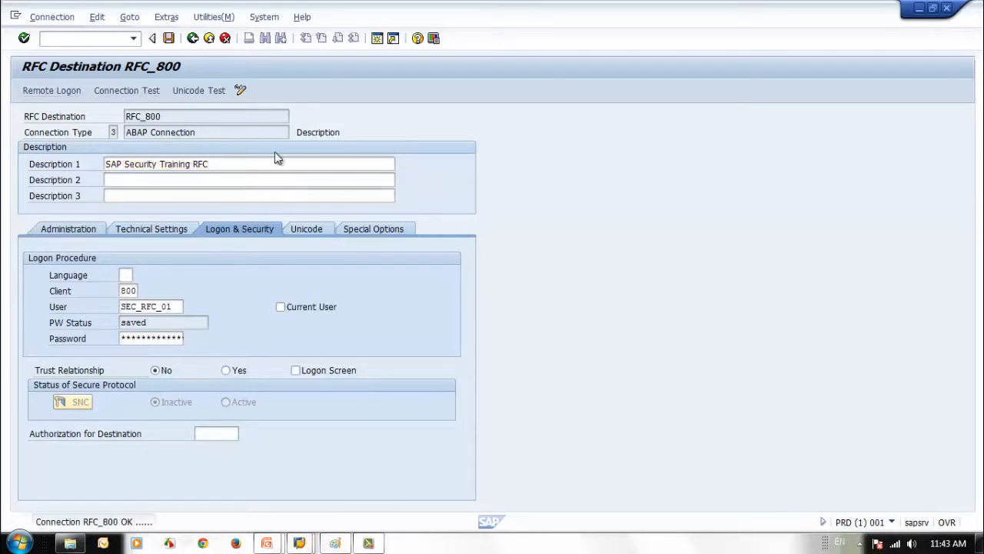
# Back out of the RFC_800 test results to the RFC list and switch to the user maintenance window
pyautogui.click(193, 38)
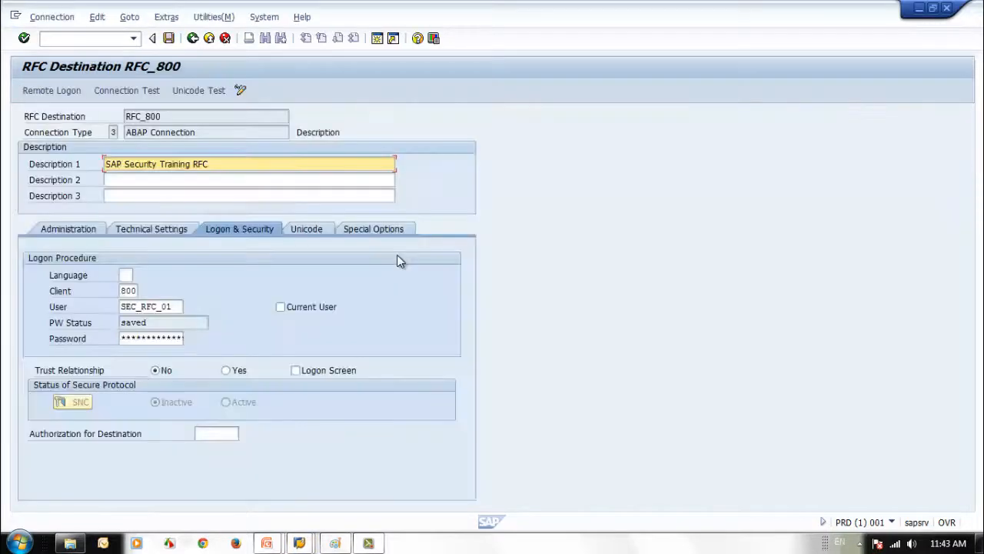
pyautogui.click(192, 38)
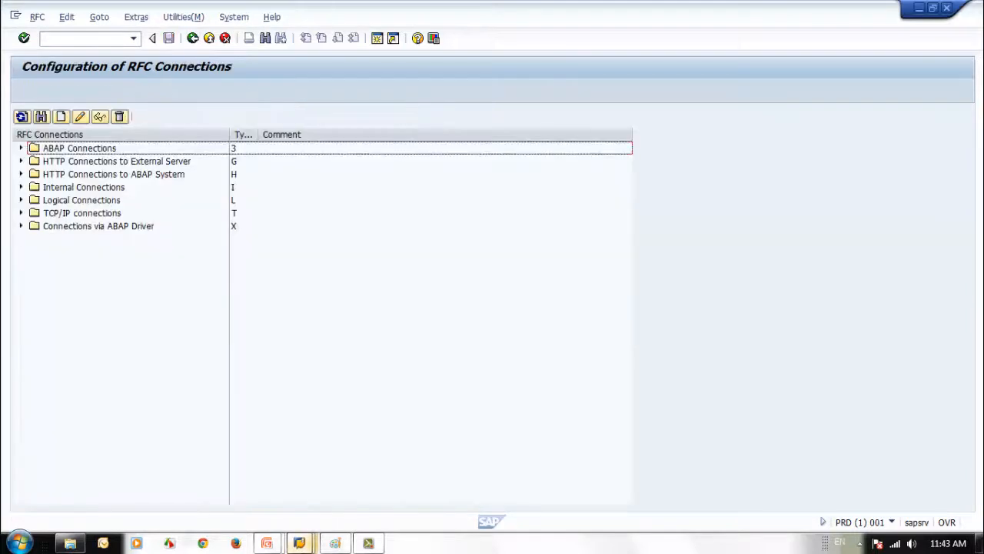
pyautogui.moveTo(299, 543)
pyautogui.click(311, 486)
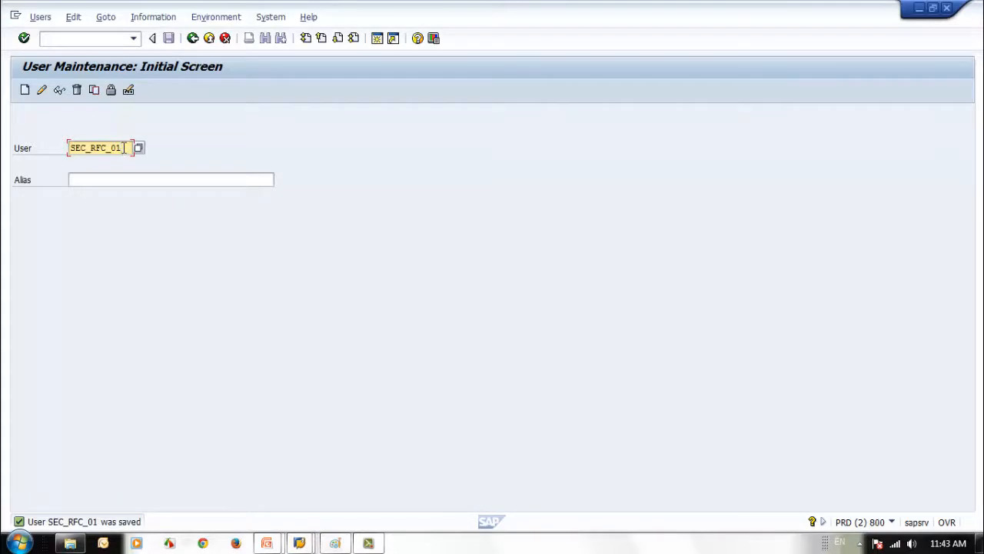
# Enter SEC_BG_USR01 in the User field
pyautogui.press('BackSpace')
pyautogui.press('BackSpace')
pyautogui.press('BackSpace')
pyautogui.press('BackSpace')
pyautogui.press('BackSpace')
pyautogui.press('BackSpace')
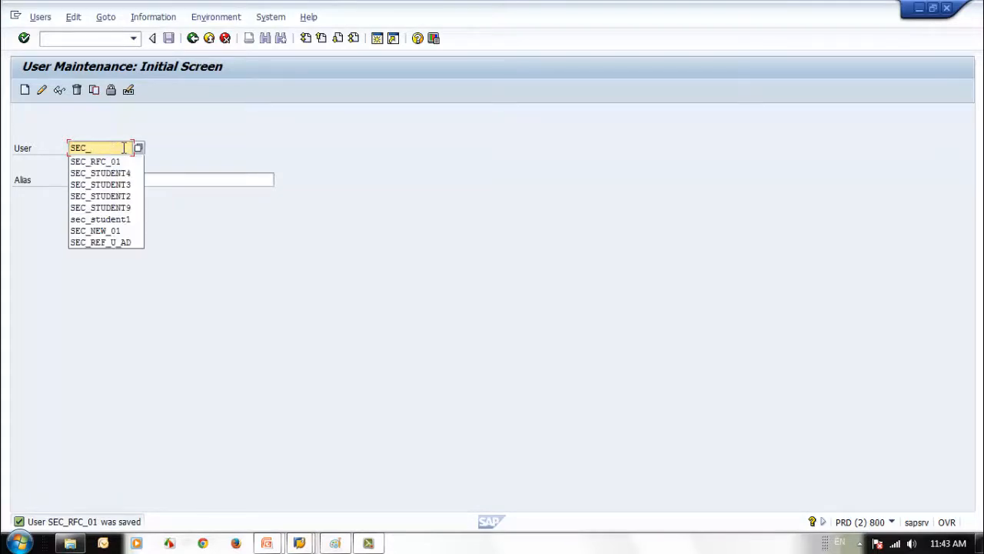
pyautogui.write('BAC')
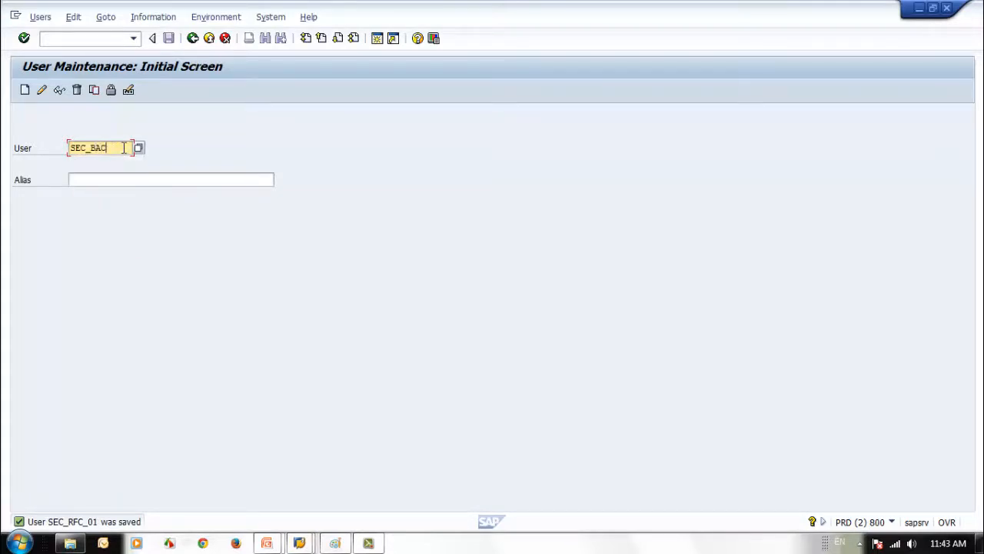
pyautogui.write('KGRO')
pyautogui.press('BackSpace')
pyautogui.press('BackSpace')
pyautogui.press('BackSpace')
pyautogui.press('BackSpace')
pyautogui.press('BackSpace')
pyautogui.press('BackSpace')
pyautogui.write('G_USR')
pyautogui.write('1')
pyautogui.press('BackSpace')
pyautogui.write('01')
# Create user SEC_BG_USR01 with last name SAP Security and first name System User
pyautogui.click(25, 90)
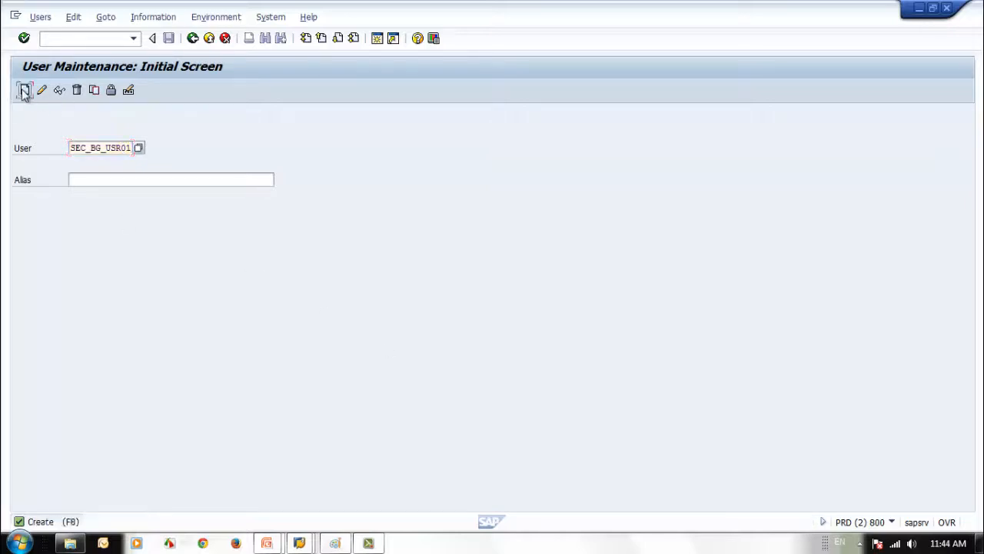
pyautogui.click(139, 227)
pyautogui.write('S')
pyautogui.click(150, 243)
pyautogui.click(151, 243)
pyautogui.write('System User')
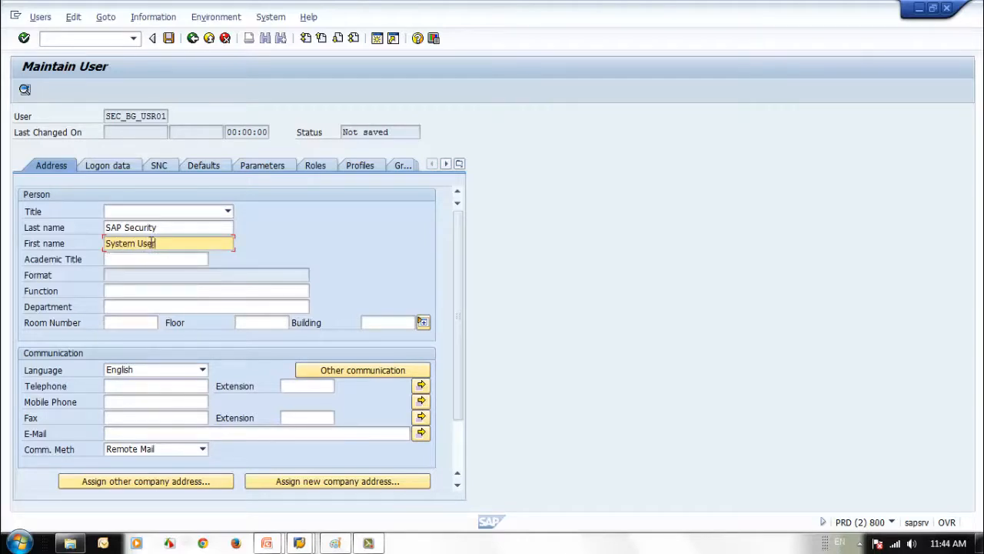
# In Logon data, assign user group SEC_TRAIN01 and set the initial password
pyautogui.click(114, 170)
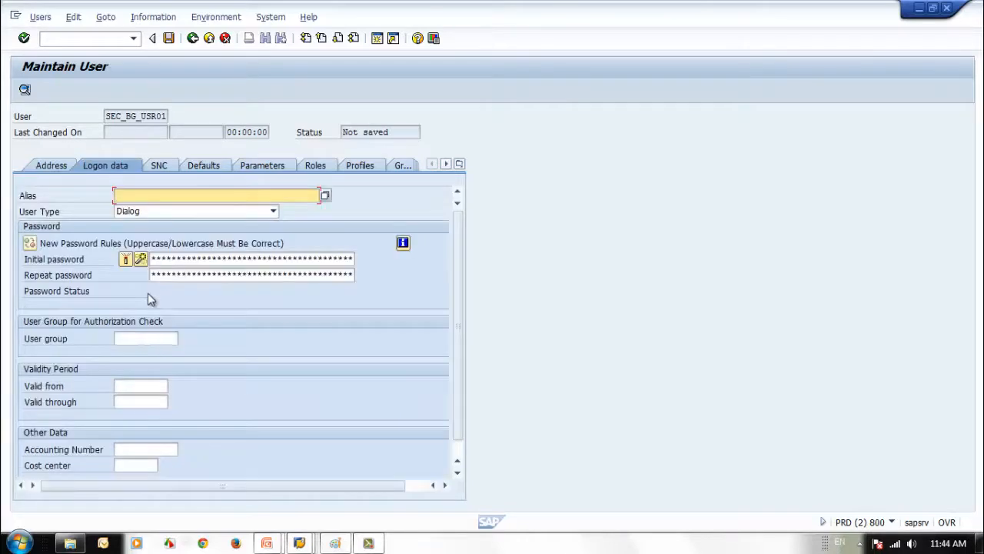
pyautogui.click(134, 335)
pyautogui.click(136, 353)
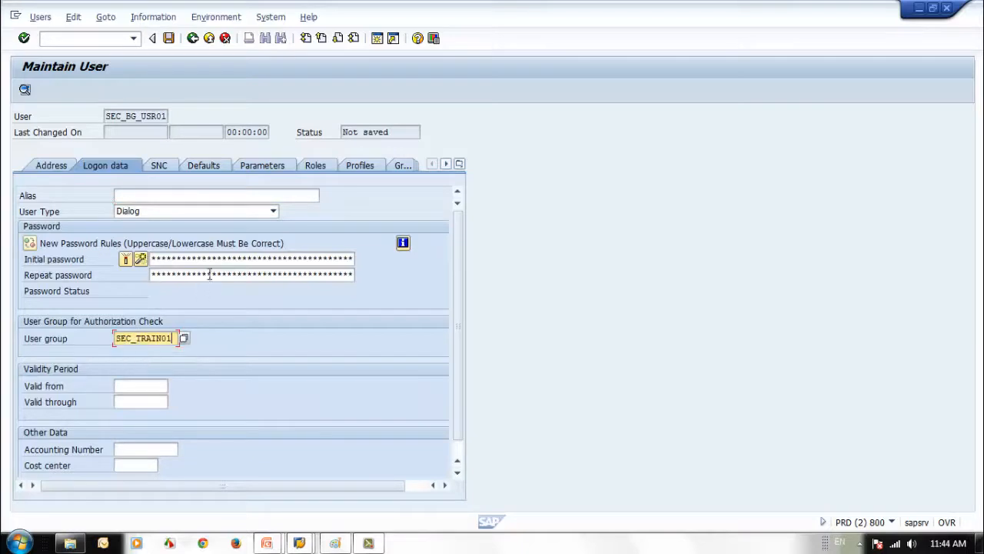
pyautogui.click(208, 263)
pyautogui.write('********')
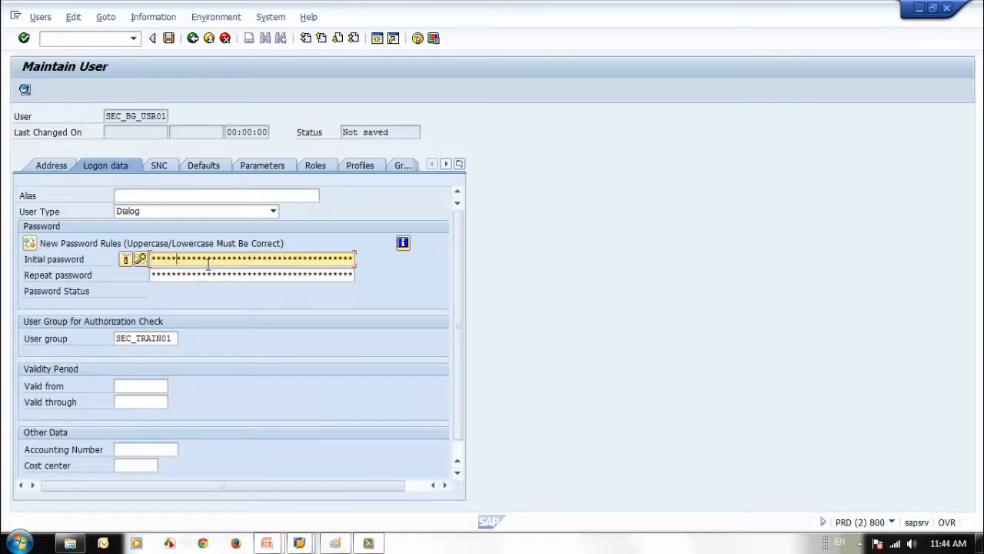
pyautogui.press('BackSpace')
pyautogui.press('BackSpace')
pyautogui.press('BackSpace')
pyautogui.press('Tab')
pyautogui.write('**')
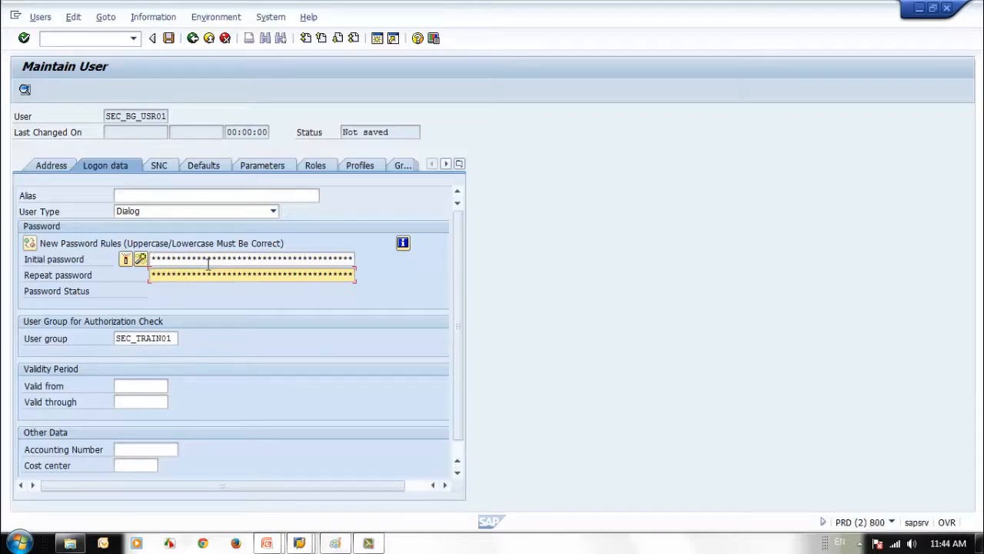
# Add the SAP_ALL profile and save the new user
pyautogui.click(316, 165)
pyautogui.click(358, 166)
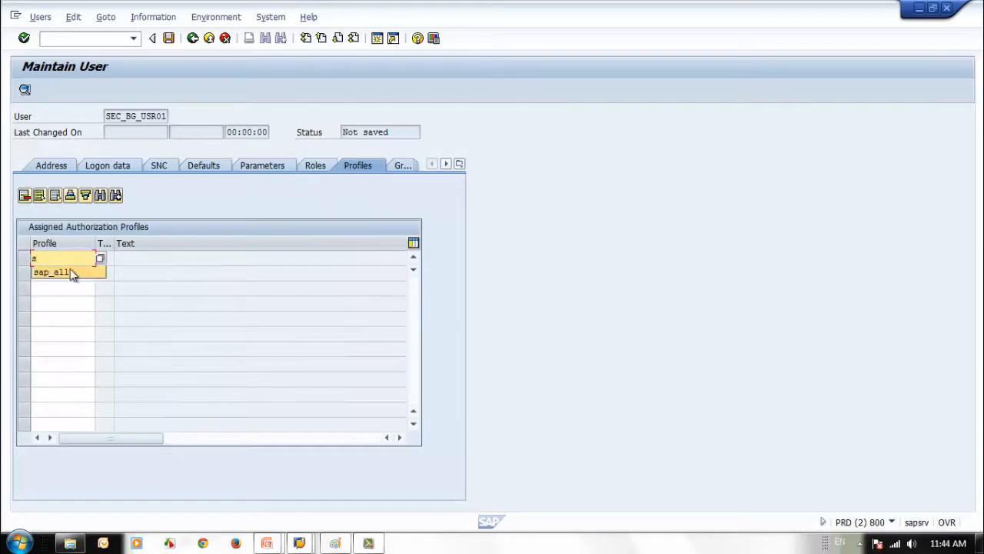
pyautogui.click(72, 273)
pyautogui.press('Return')
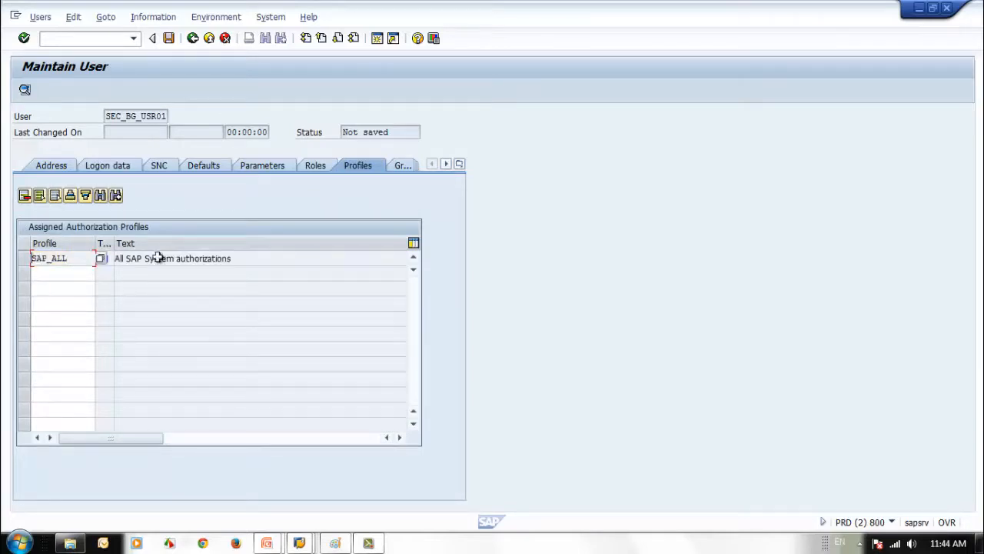
pyautogui.click(167, 40)
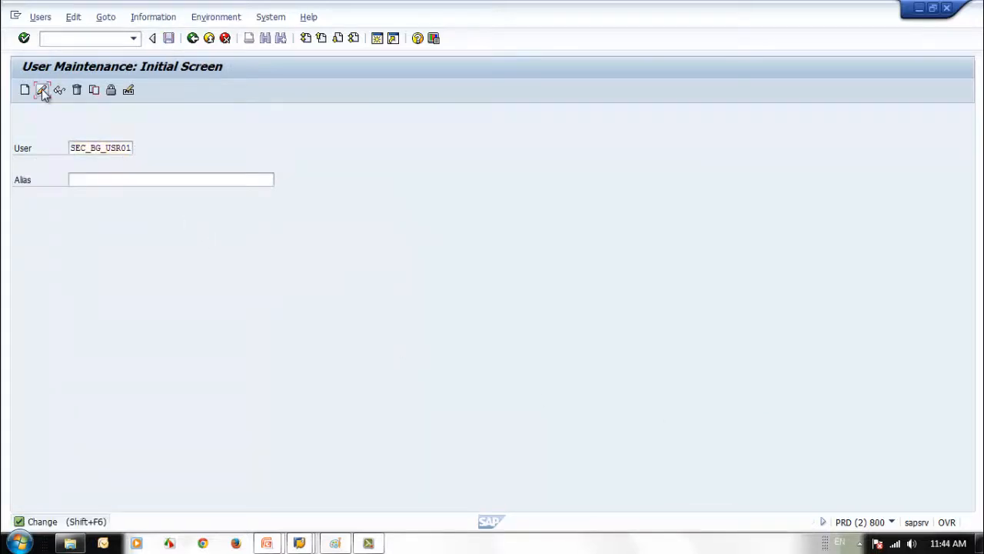
# Change SEC_BG_USR01's user type to System and save
pyautogui.click(41, 89)
pyautogui.click(105, 166)
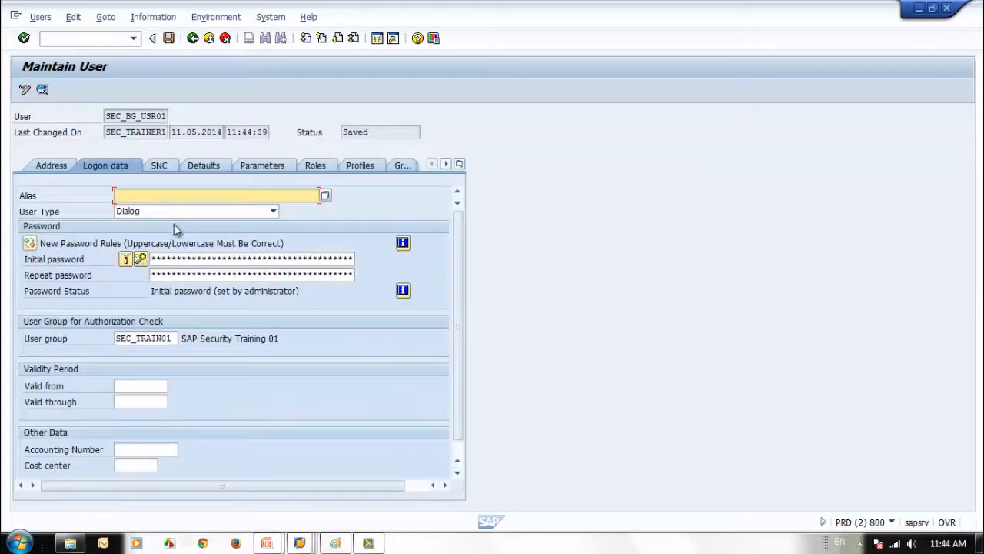
pyautogui.click(213, 212)
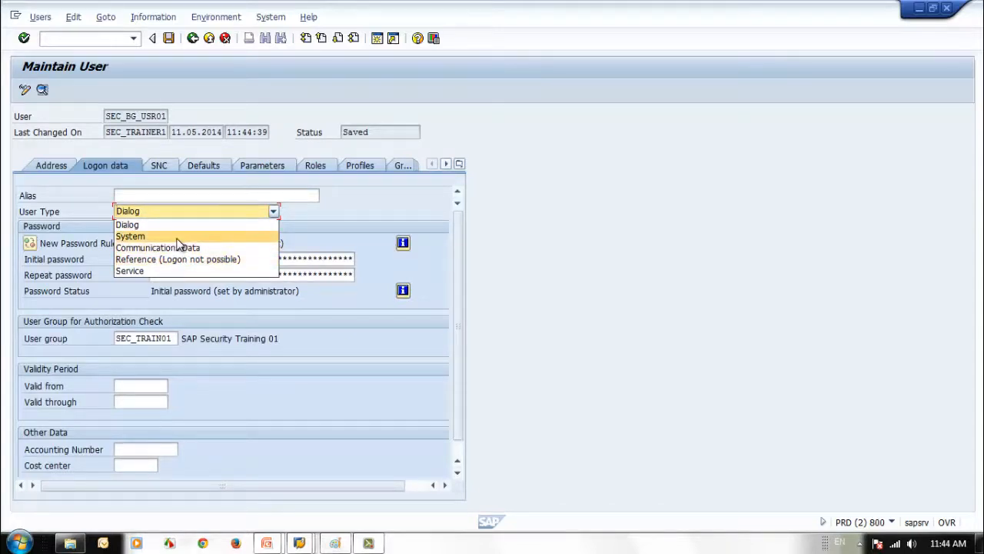
pyautogui.click(154, 236)
pyautogui.click(168, 37)
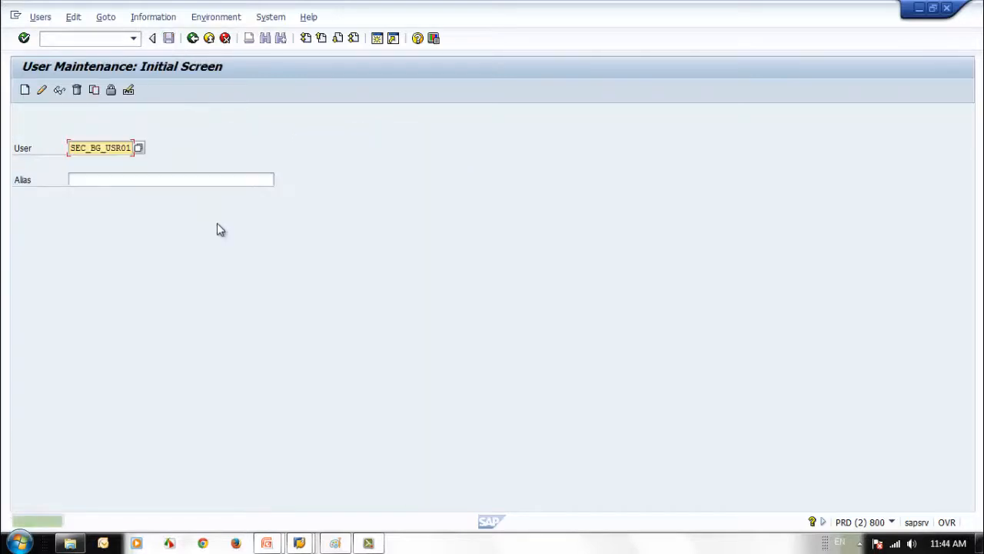
# Select the user name SEC_BG_USR01 and bring up the SAP logon window
pyautogui.moveTo(70, 147); pyautogui.dragTo(345, 279)
pyautogui.click(433, 359)
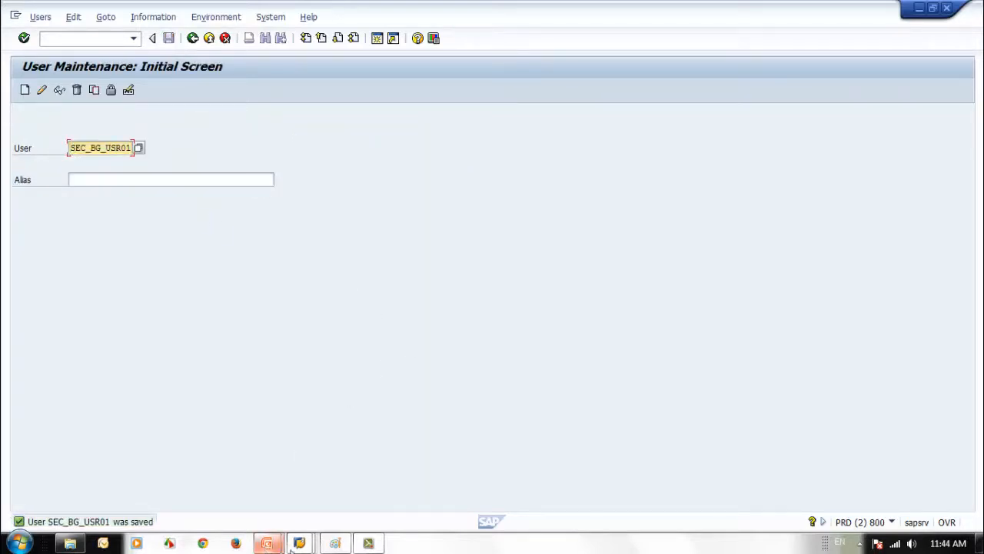
pyautogui.moveTo(306, 548)
pyautogui.click(171, 487)
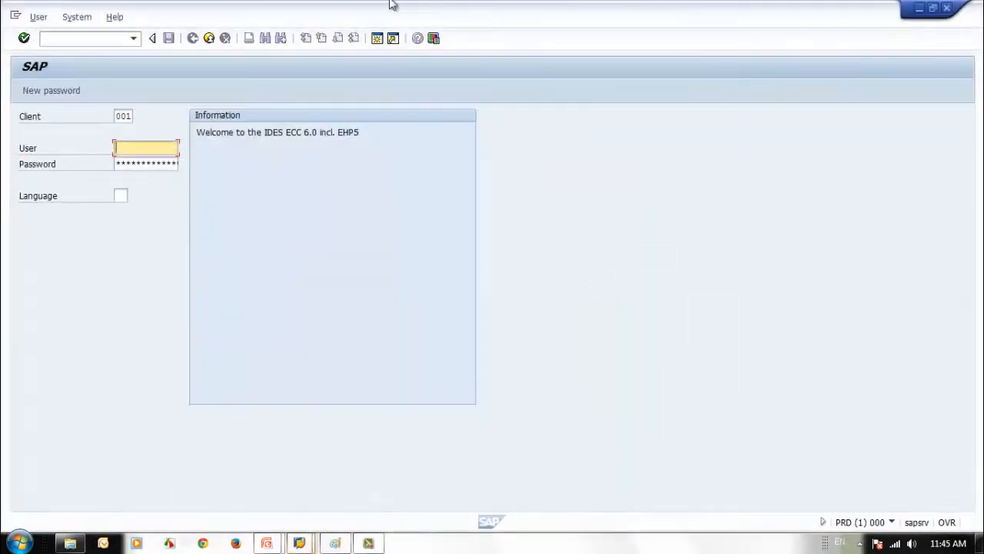
# Try logging on to client 800 as SEC_BG_USR01, which is rejected as a non-dialog user
pyautogui.moveTo(428, 23); pyautogui.dragTo(622, 42)
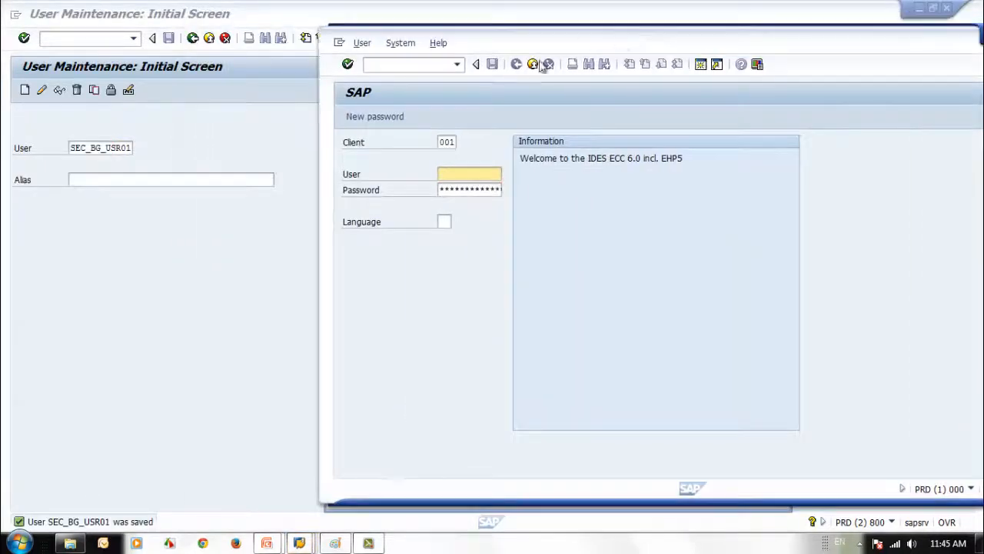
pyautogui.doubleClick(441, 142)
pyautogui.write('800')
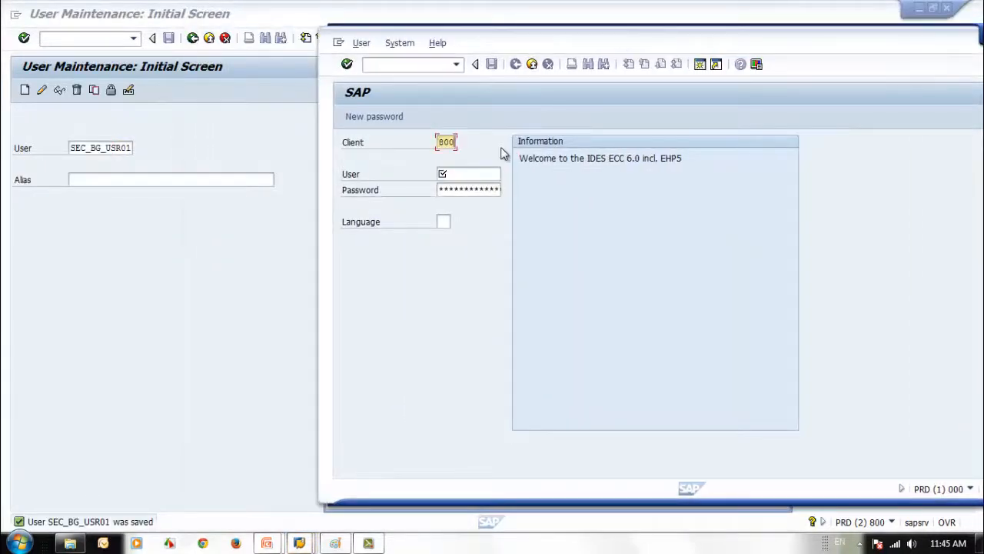
pyautogui.click(475, 174)
pyautogui.write('SEC_BG_USR01')
pyautogui.click(472, 189)
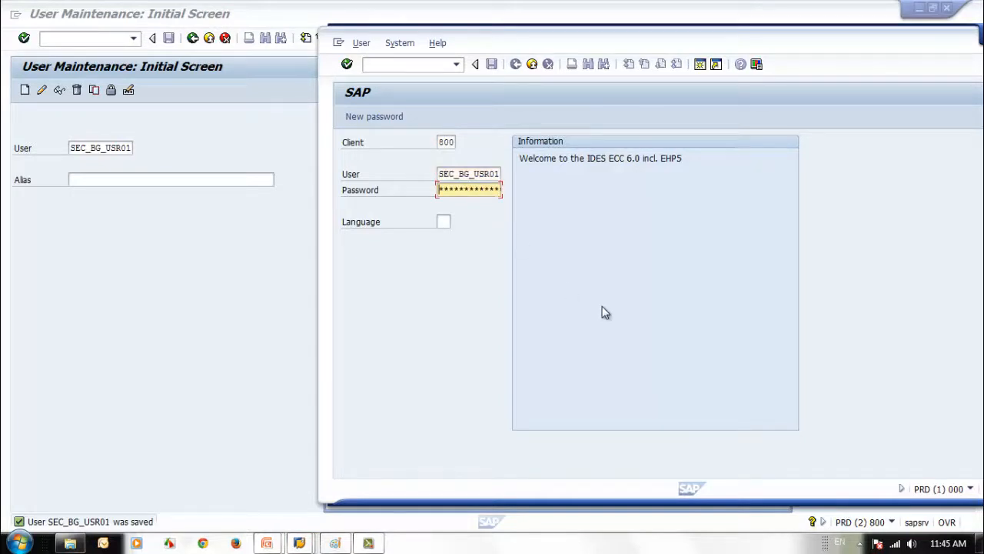
pyautogui.press('Return')
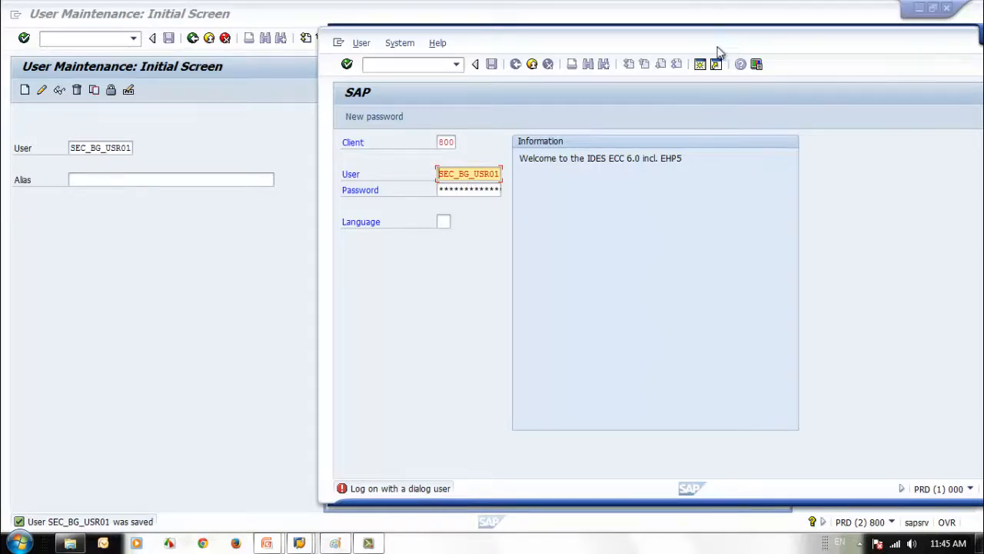
# Close the extra logon window and go back from SU01 to SAP Easy Access
pyautogui.moveTo(728, 47); pyautogui.dragTo(646, 31)
pyautogui.click(65, 174)
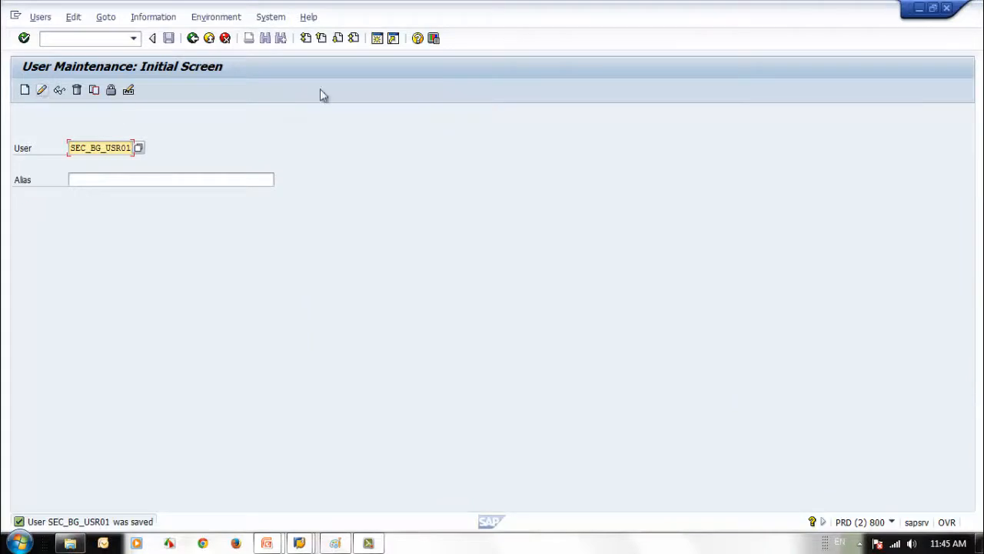
pyautogui.doubleClick(776, 17)
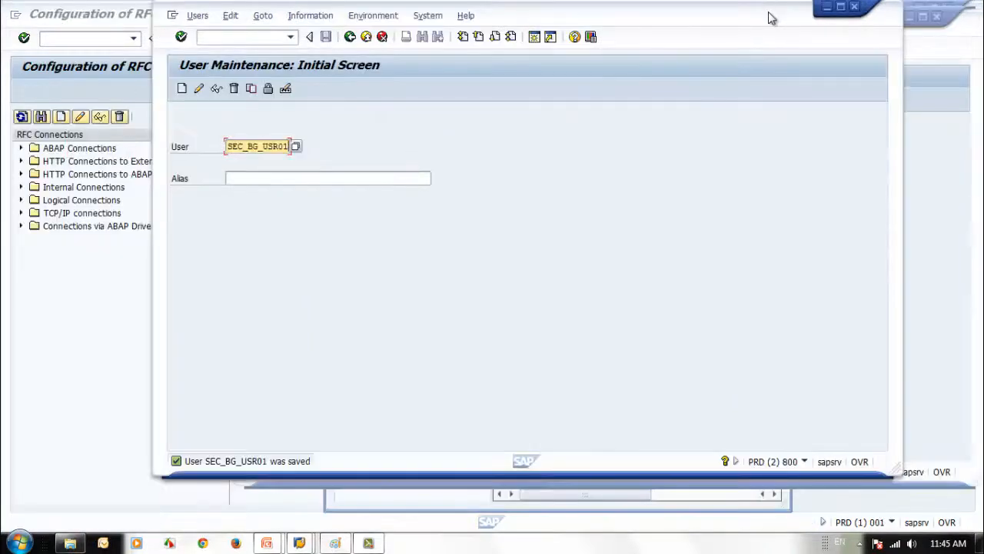
pyautogui.doubleClick(772, 17)
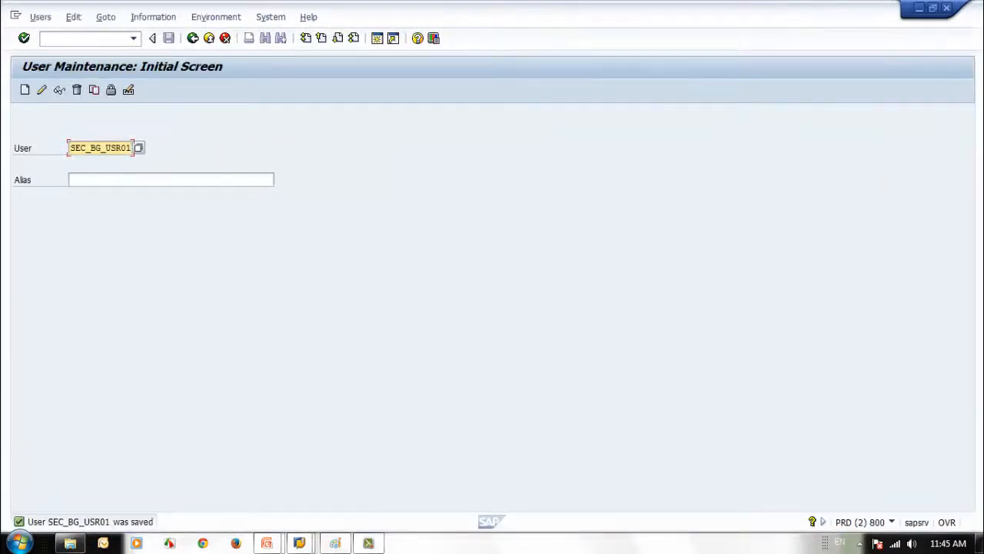
pyautogui.moveTo(312, 542)
pyautogui.click(551, 483)
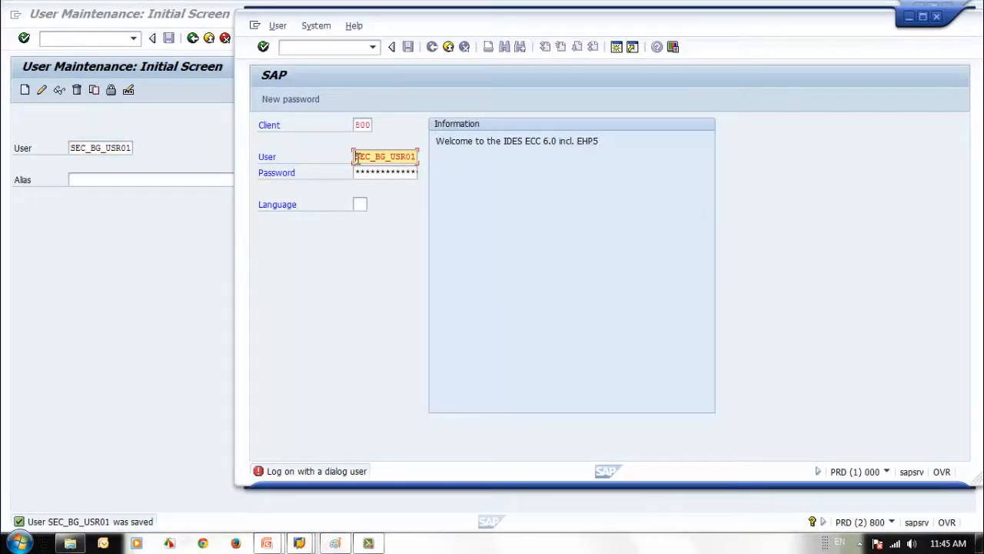
pyautogui.click(936, 16)
pyautogui.click(192, 38)
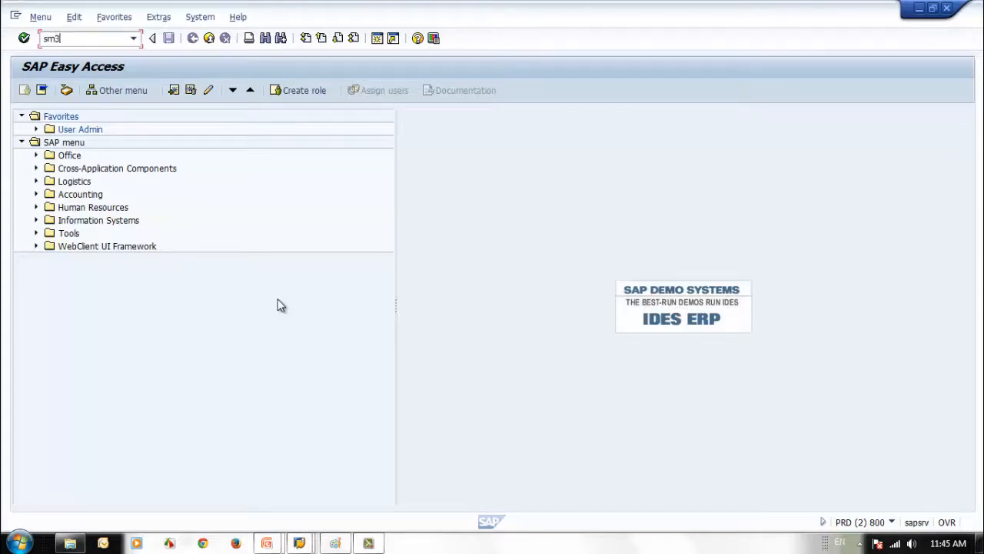
# Open SM36 and enter job name SAP_SEC_BG_JOB_CHECK
pyautogui.press('Return')
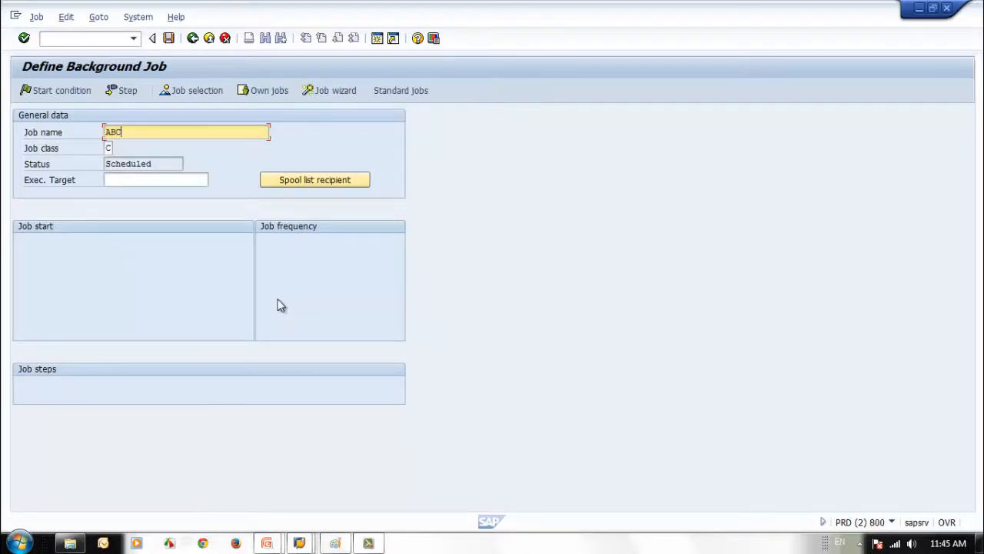
pyautogui.press('BackSpace')
pyautogui.press('BackSpace')
pyautogui.write('S')
pyautogui.write('ECK')
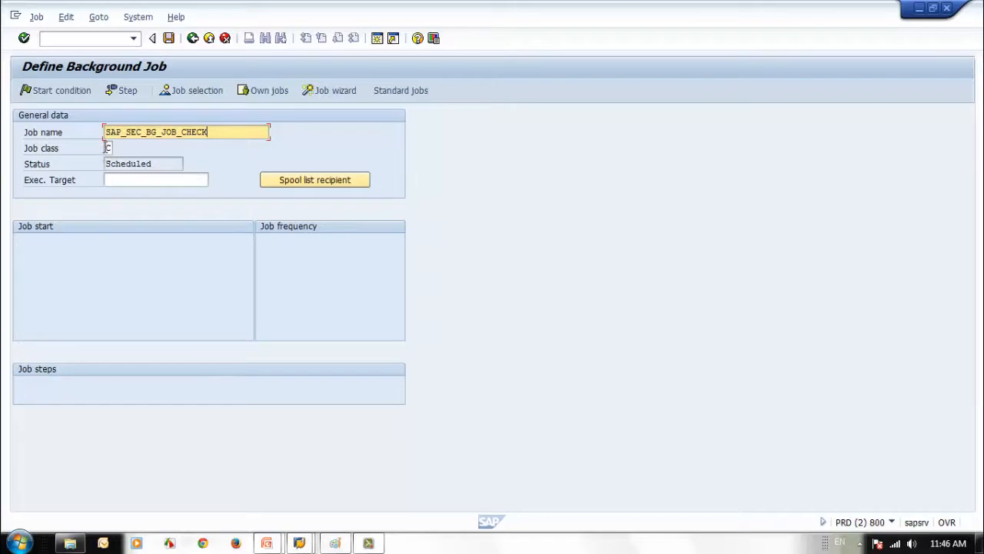
# Confirm job class C and open the Create Step form
pyautogui.click(108, 149)
pyautogui.click(118, 148)
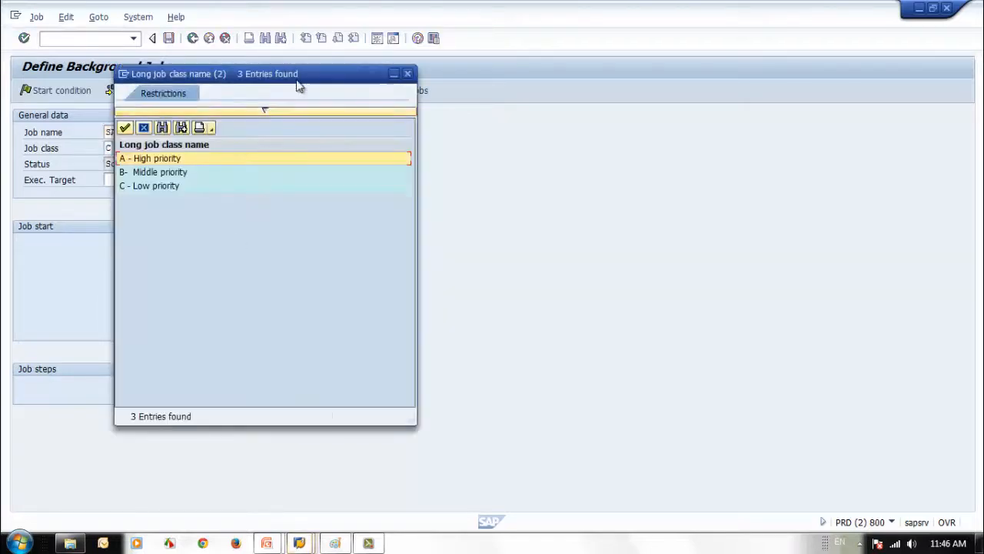
pyautogui.moveTo(296, 83); pyautogui.dragTo(410, 91)
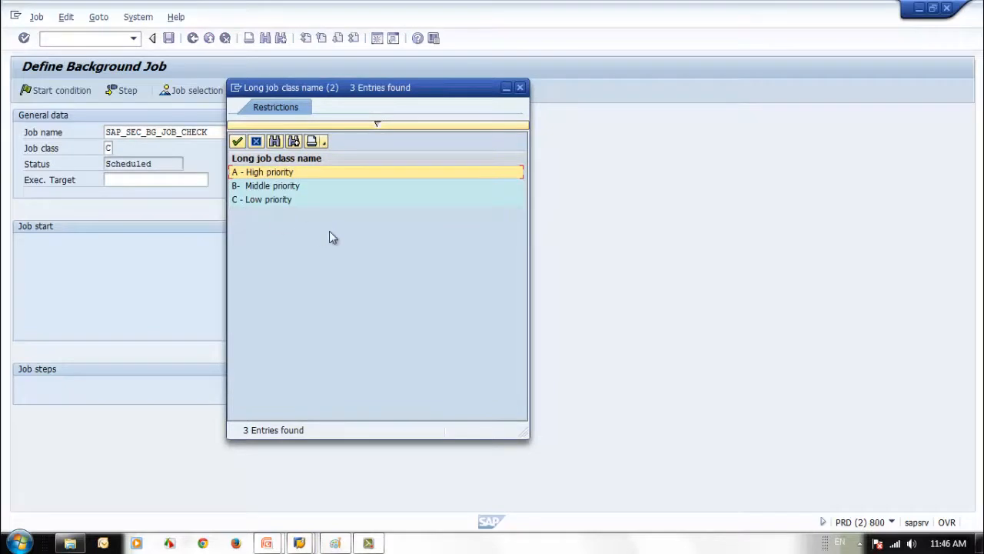
pyautogui.click(519, 88)
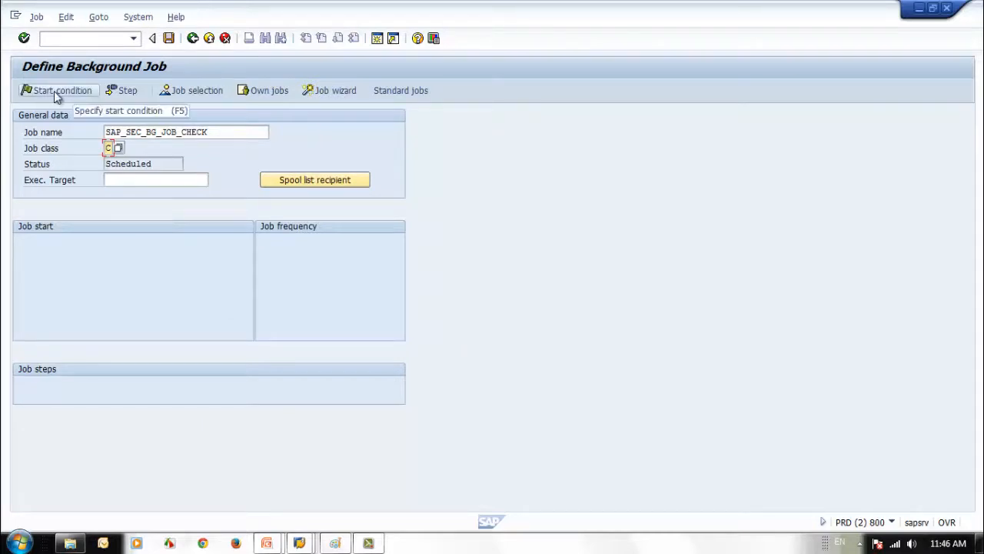
pyautogui.click(126, 94)
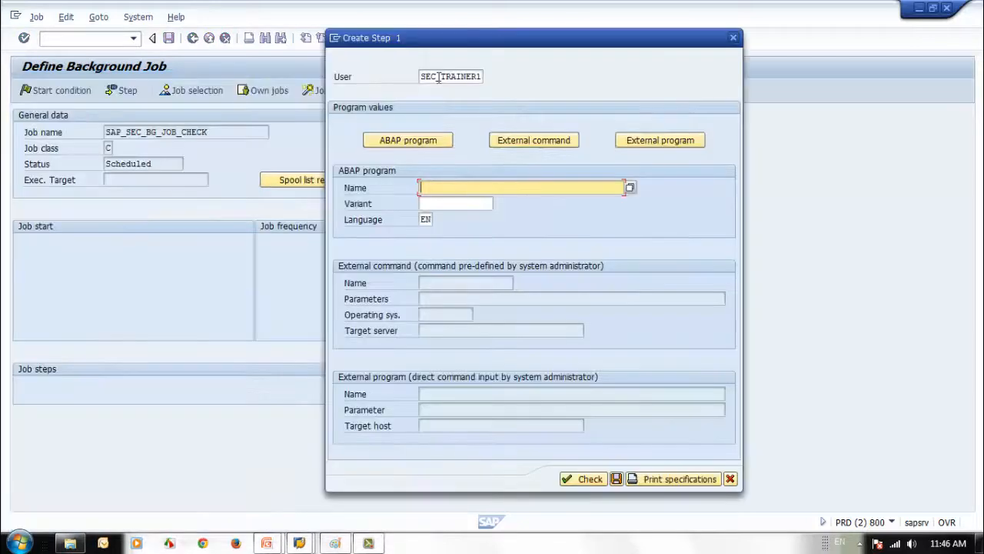
# Set the step's user to SEC_BG_USR01 and the ABAP program to GRAC_ACTION_USAGE_SYNC
pyautogui.click(438, 77)
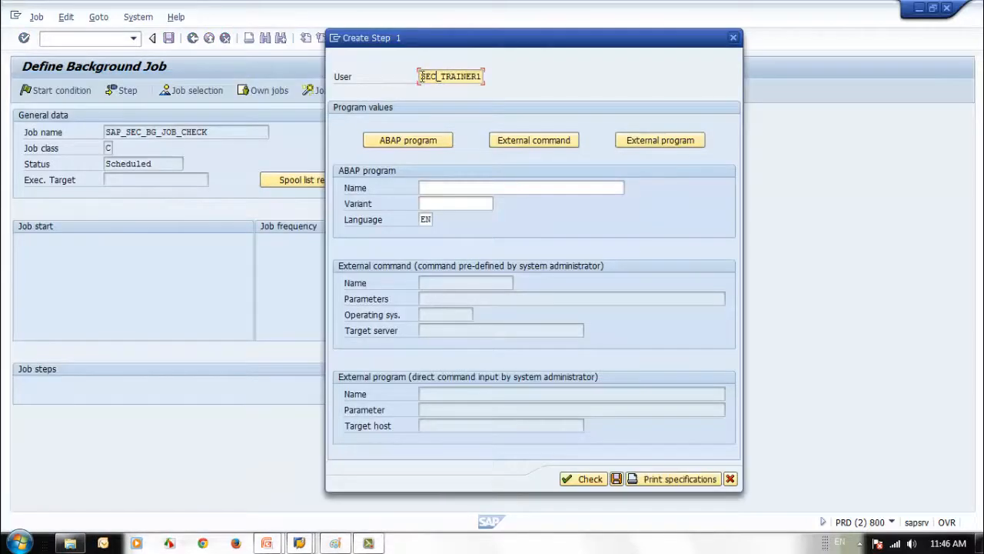
pyautogui.moveTo(422, 77); pyautogui.dragTo(537, 91)
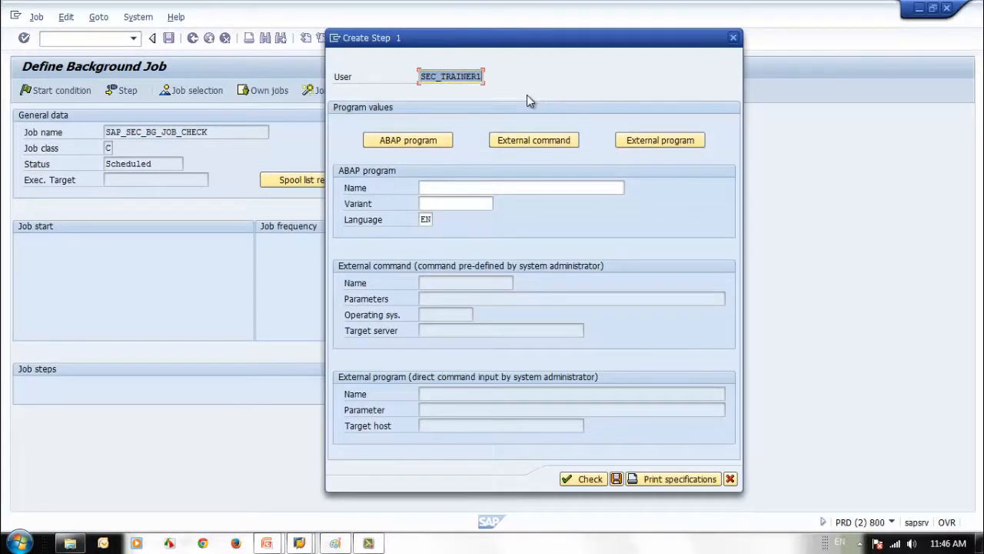
pyautogui.write('SEC_BG_USR01')
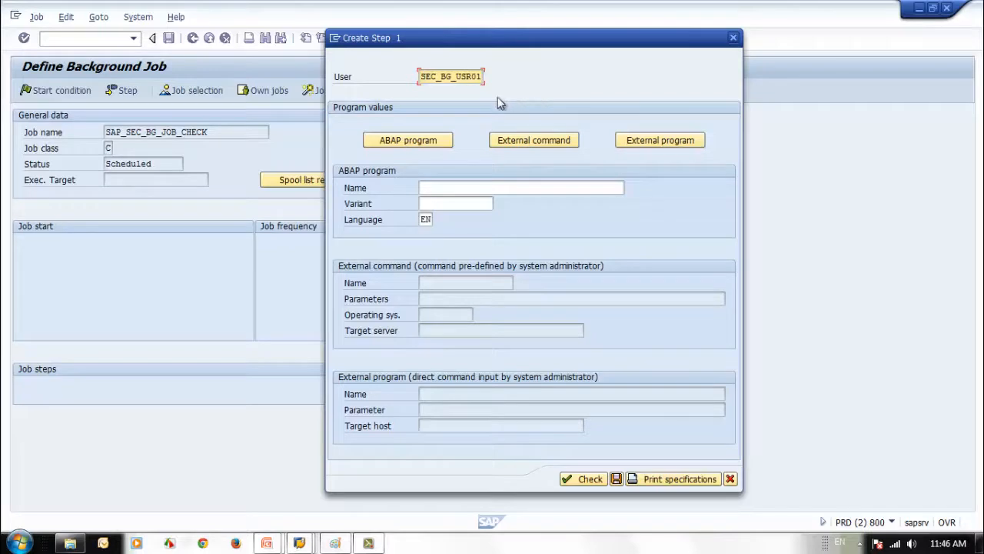
pyautogui.click(466, 188)
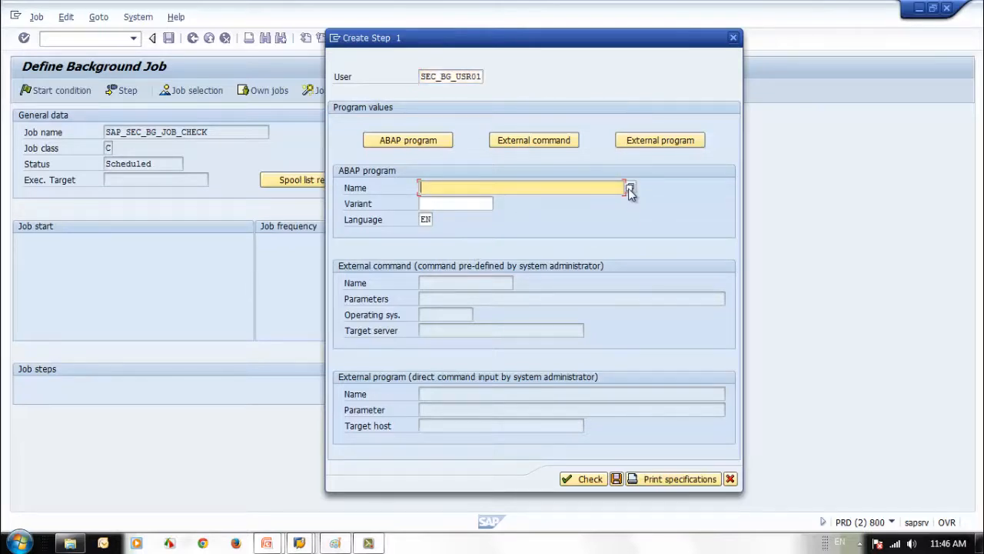
pyautogui.click(629, 189)
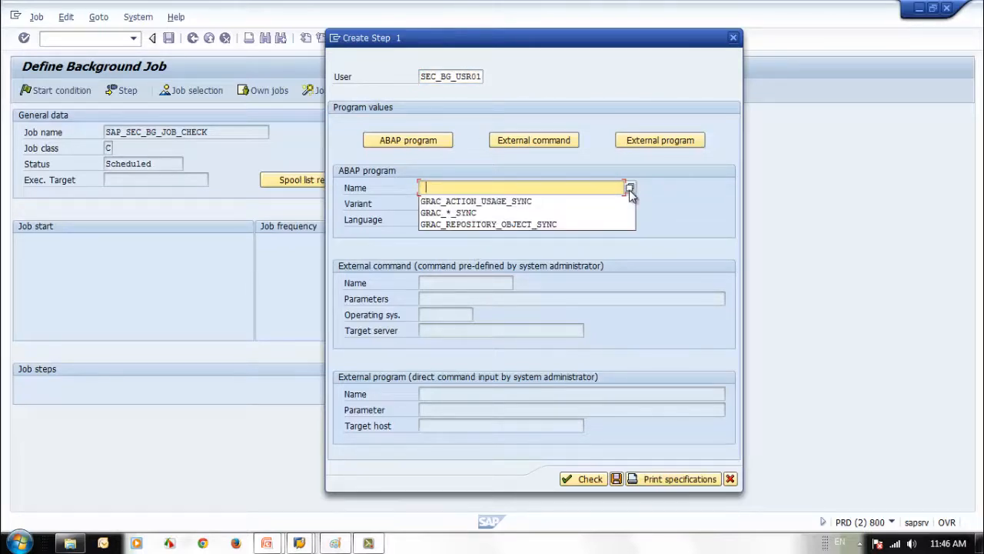
pyautogui.click(562, 200)
# Choose variant TEST_VAR and check the step entries
pyautogui.click(489, 204)
pyautogui.click(498, 204)
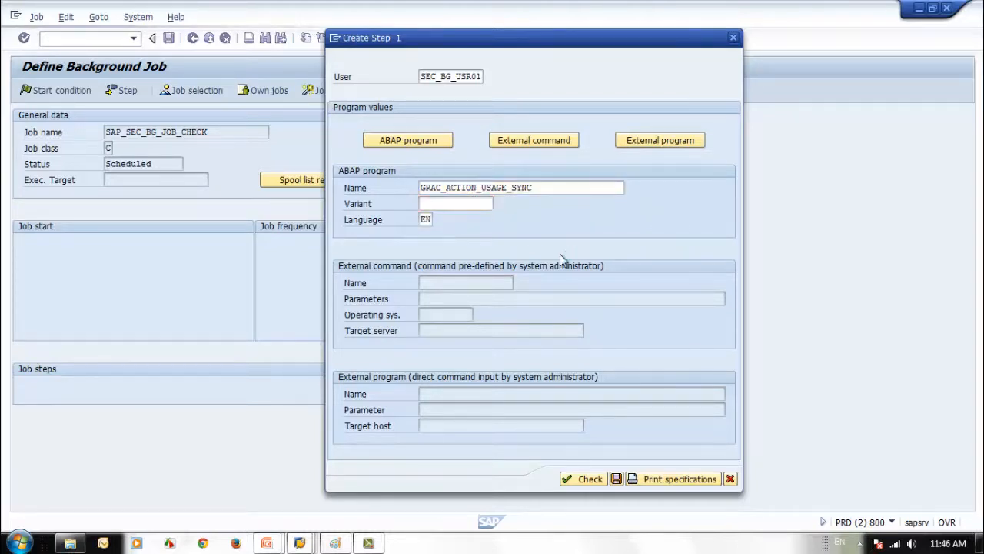
pyautogui.click(551, 187)
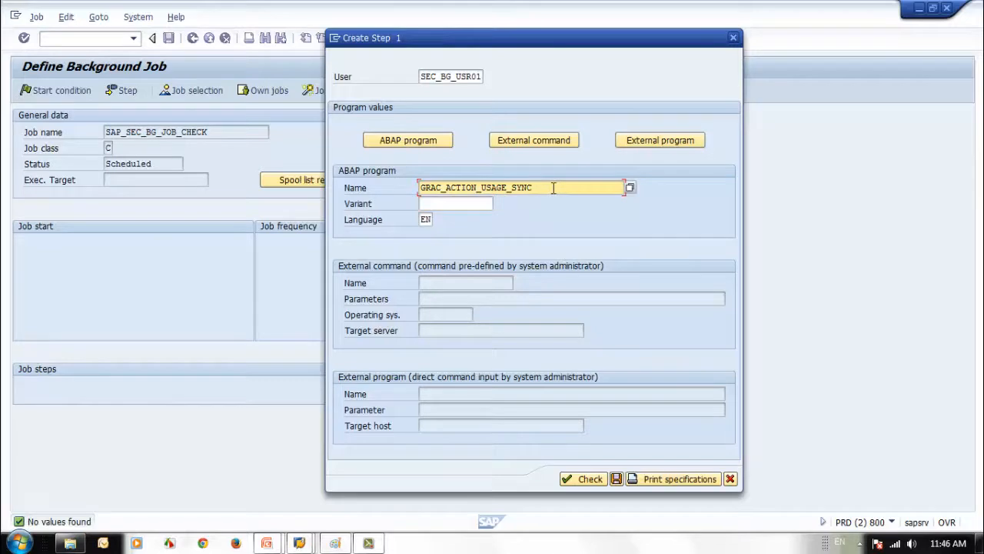
pyautogui.moveTo(539, 188); pyautogui.dragTo(293, 166)
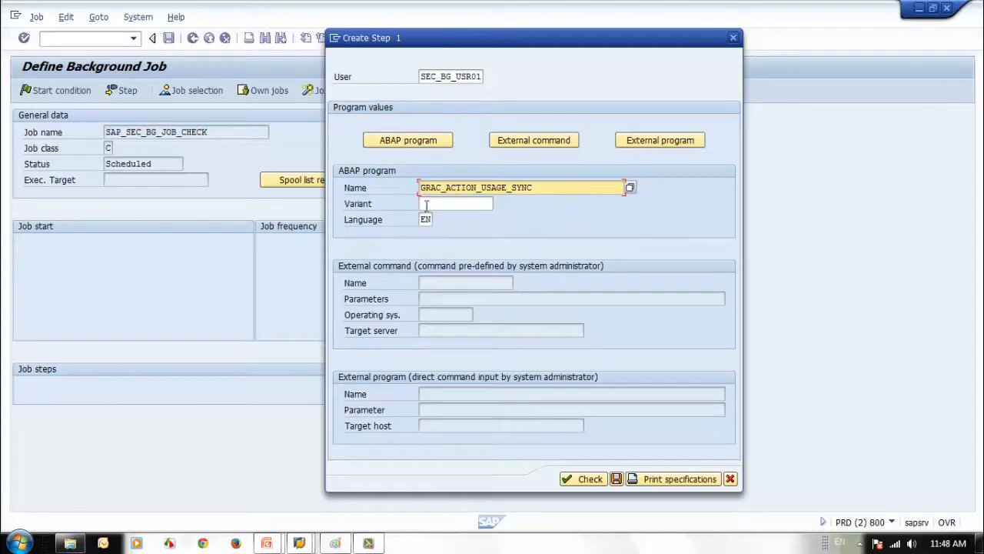
pyautogui.click(428, 204)
pyautogui.click(498, 203)
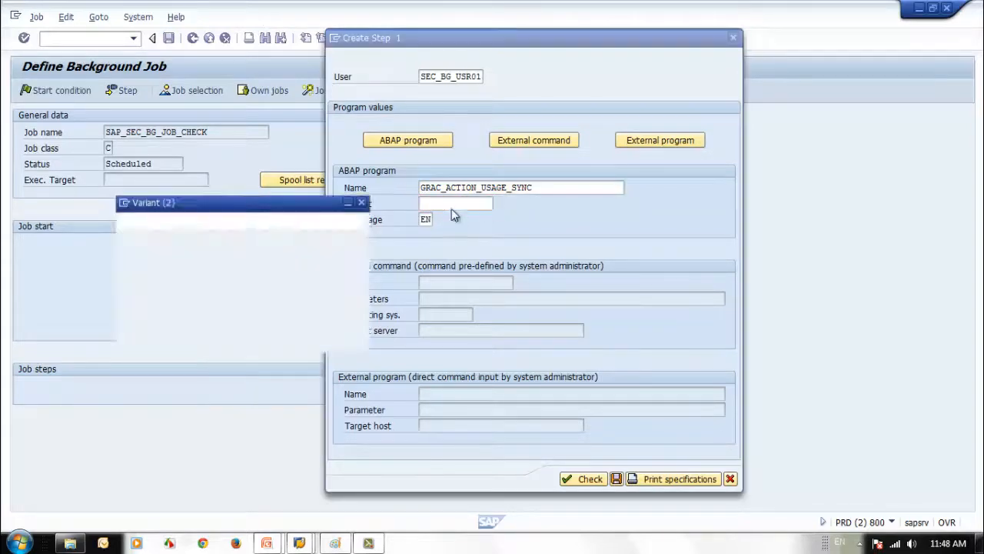
pyautogui.doubleClick(138, 266)
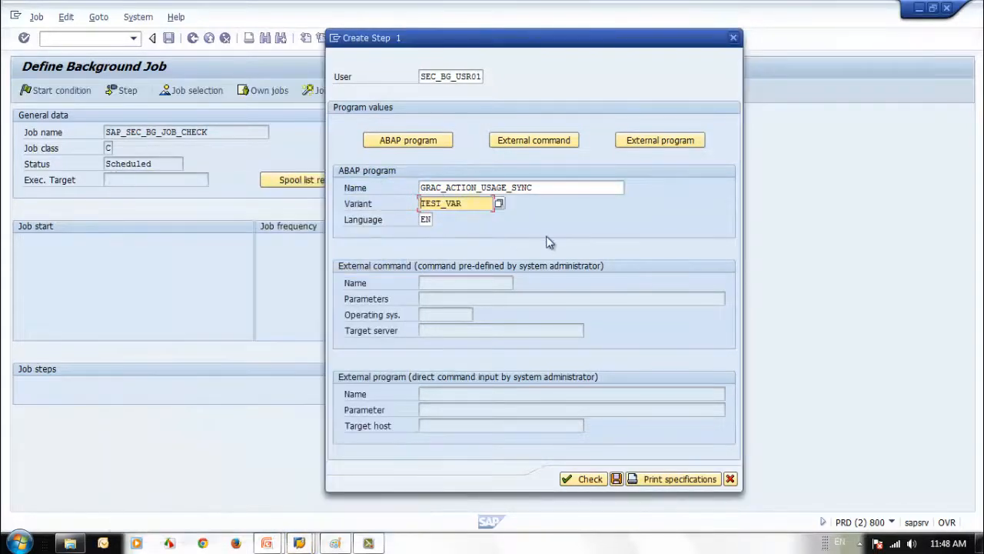
pyautogui.click(582, 480)
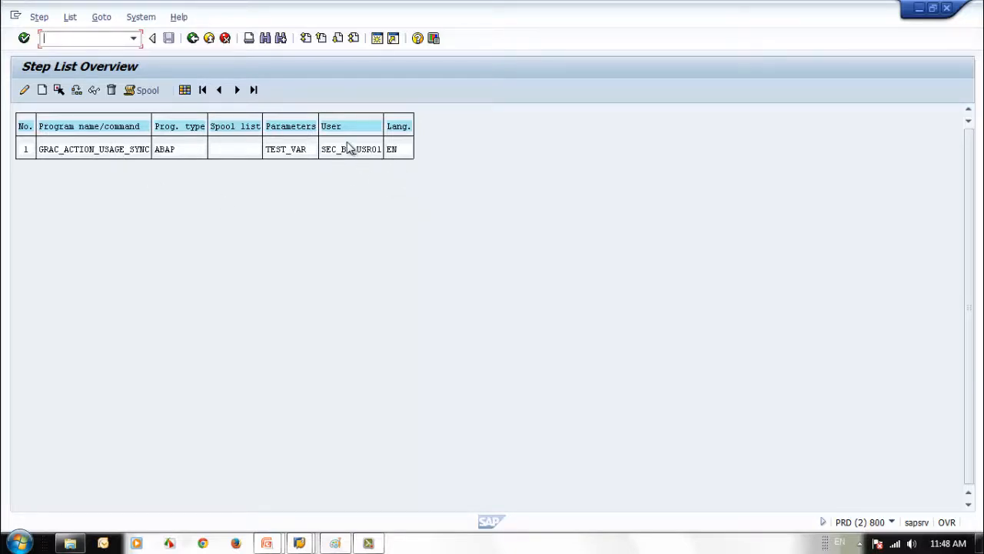
# Set a Date/Time start condition with start date 17.05.2014
pyautogui.click(192, 38)
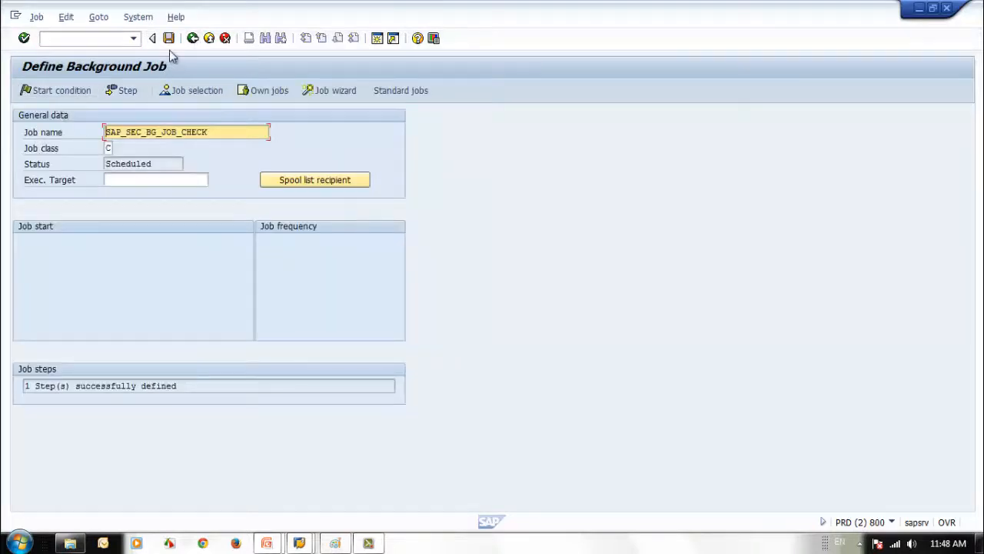
pyautogui.click(62, 92)
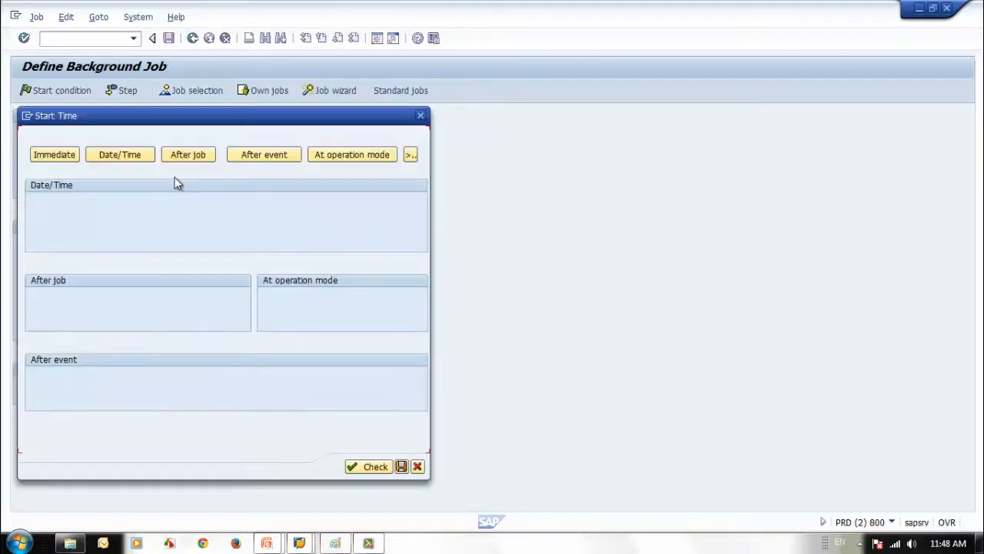
pyautogui.click(133, 158)
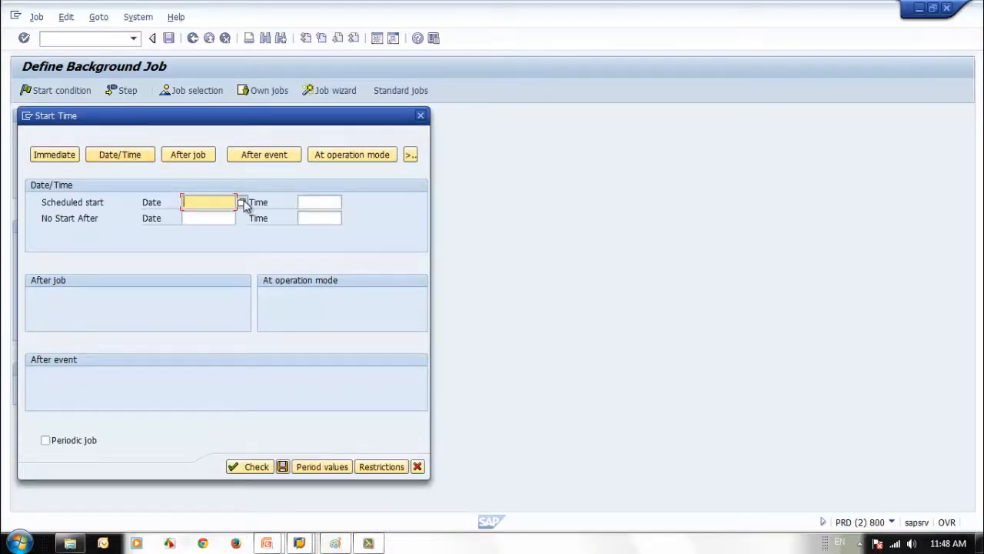
pyautogui.click(241, 202)
pyautogui.doubleClick(271, 324)
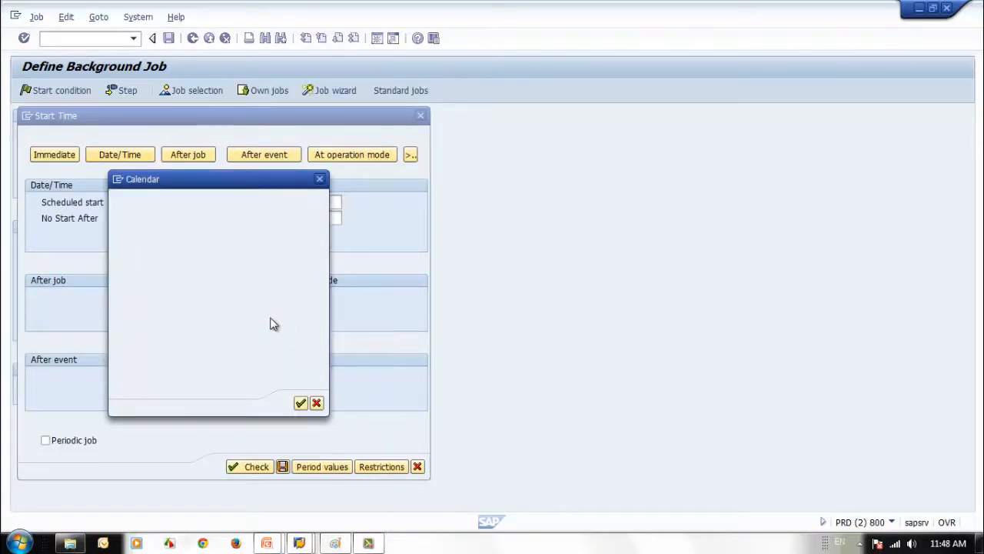
pyautogui.click(320, 202)
pyautogui.click(200, 202)
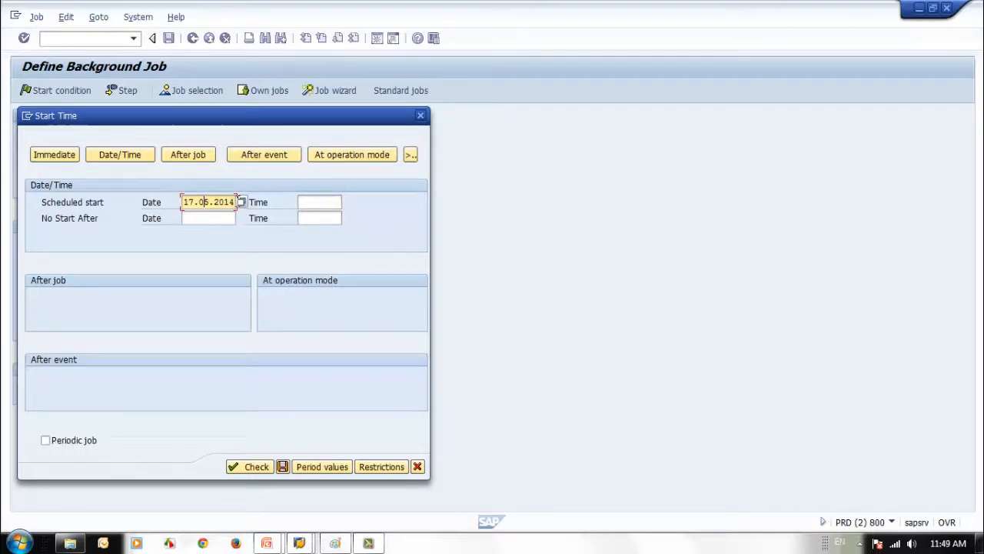
pyautogui.click(241, 201)
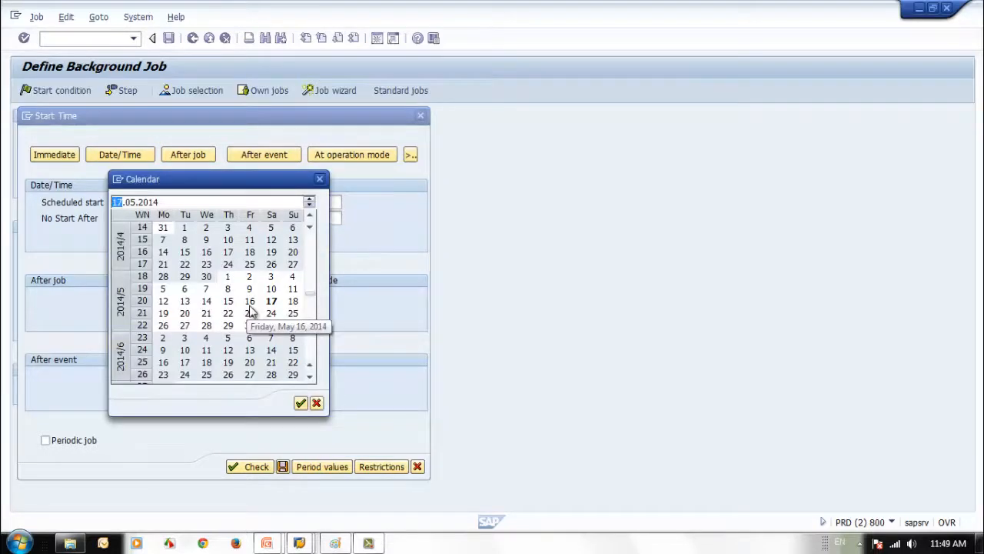
pyautogui.click(319, 178)
# Enter start time 09:00:00, check and save the condition, then save the job
pyautogui.click(321, 202)
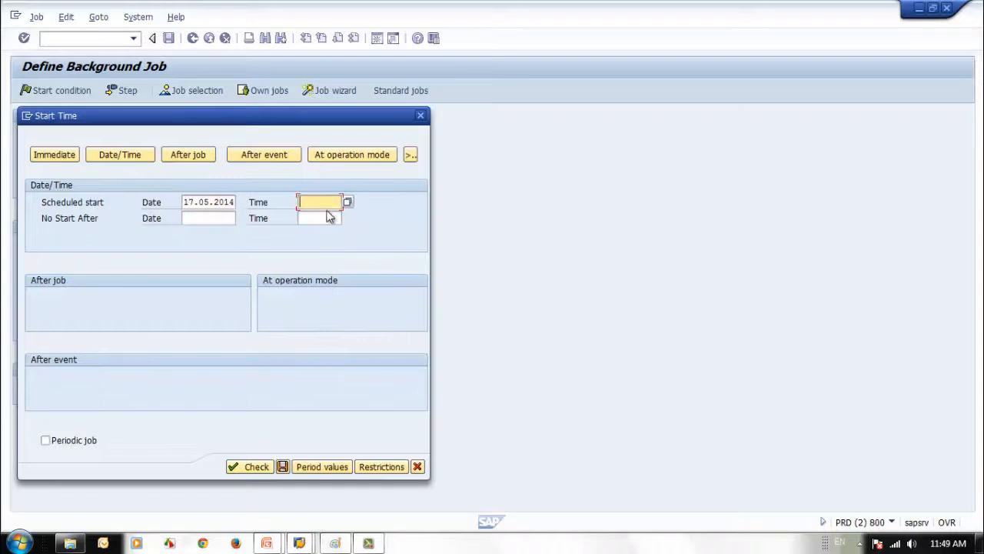
pyautogui.write('0')
pyautogui.click(331, 219)
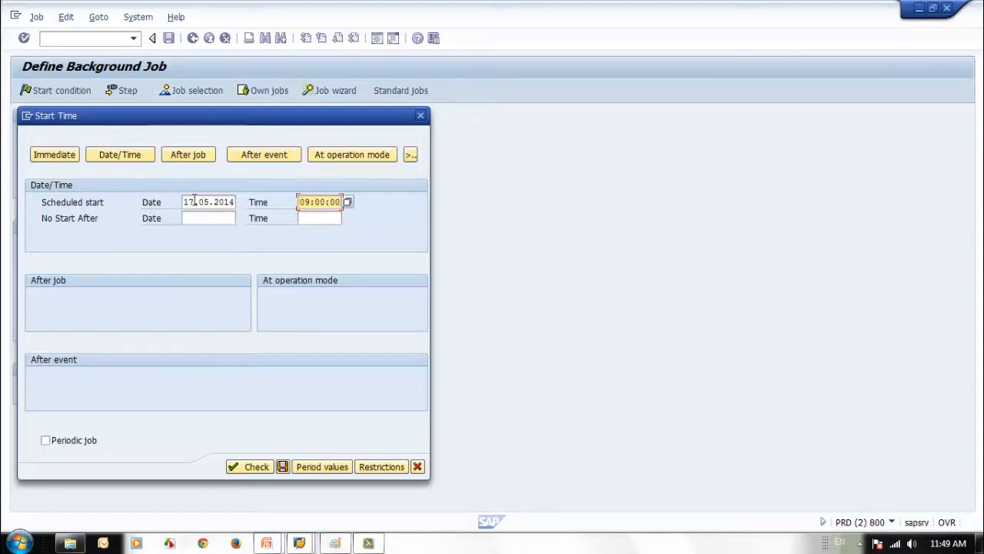
pyautogui.click(255, 468)
pyautogui.click(282, 466)
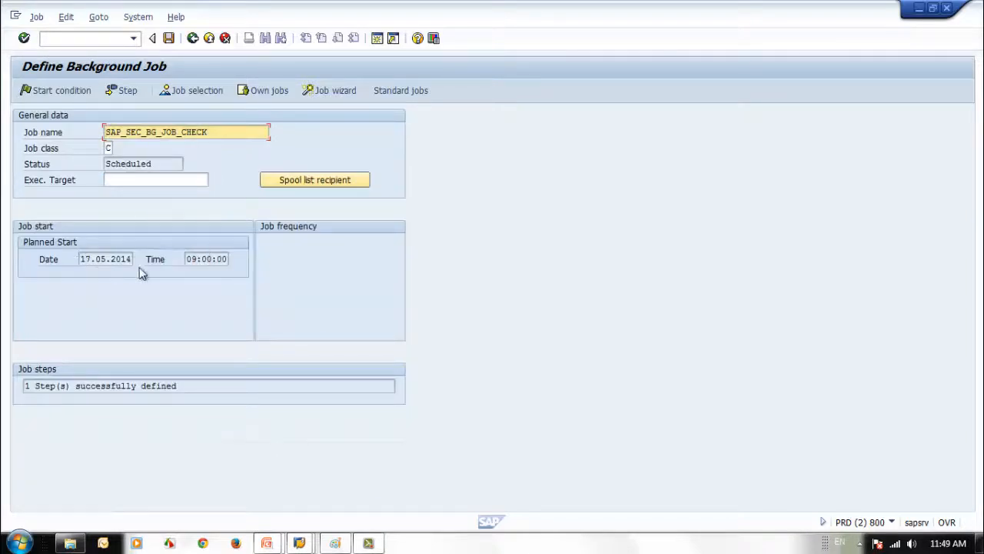
pyautogui.click(169, 38)
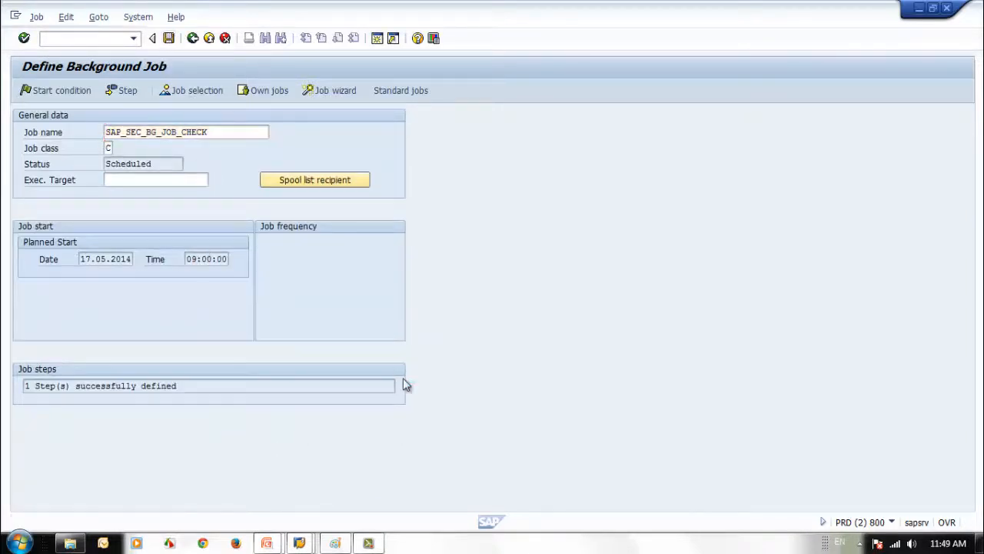
pyautogui.moveTo(221, 132); pyautogui.dragTo(31, 129)
pyautogui.hotkey('ctrl', 'c')
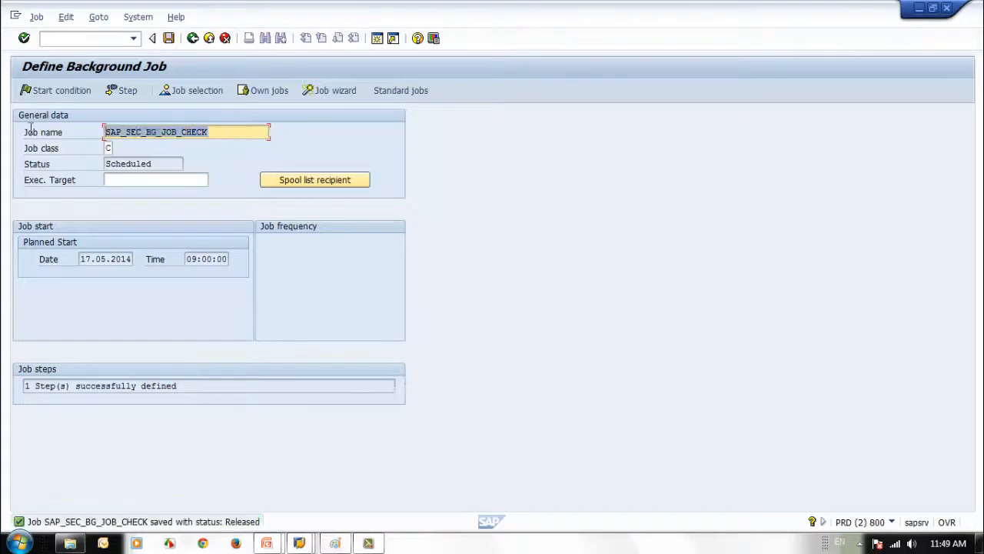
# Open SM37 and enter job name SAP_SEC_BG_JOB_CHECK
pyautogui.click(192, 37)
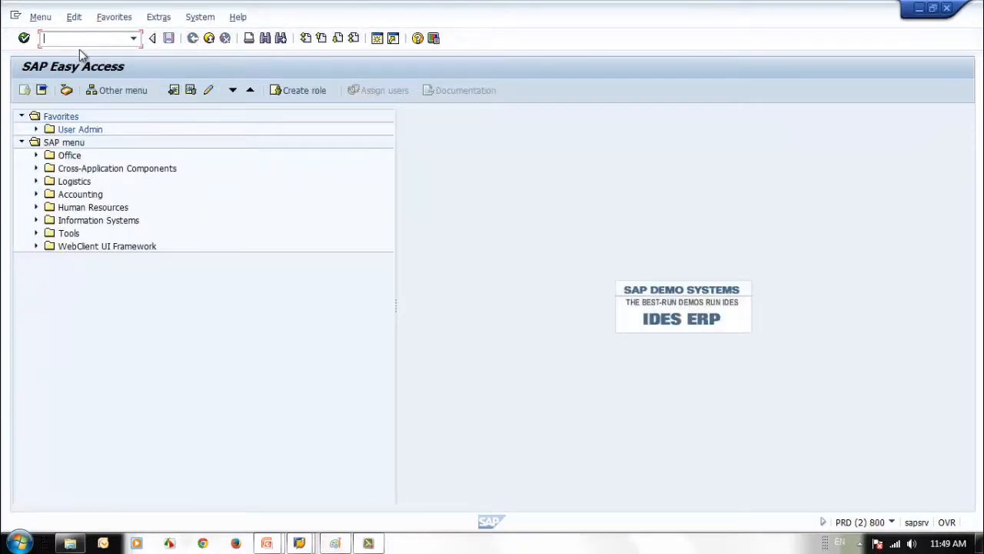
pyautogui.write('sm37')
pyautogui.press('Return')
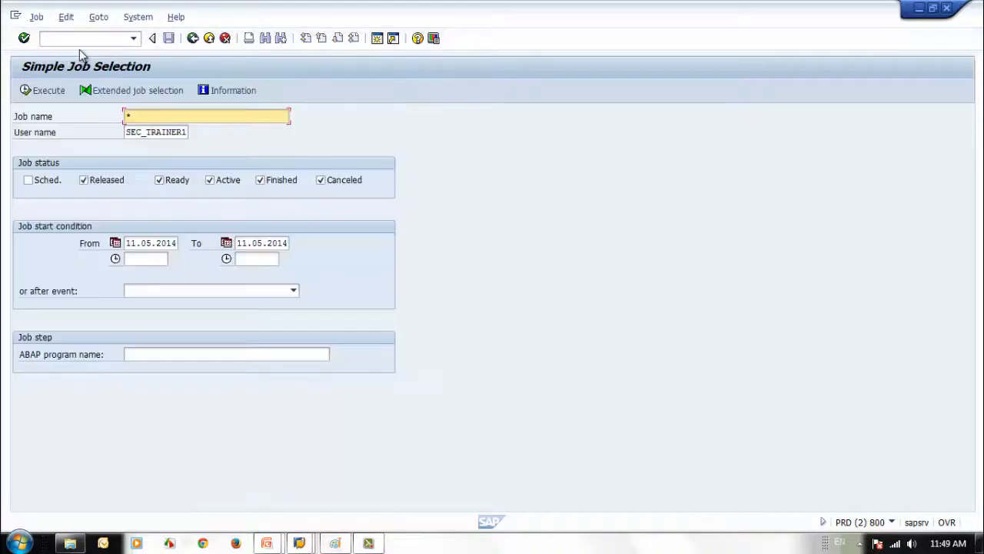
pyautogui.press('BackSpace')
pyautogui.hotkey('ctrl', 'v')
# Set user name to *, From/To dates to 17.05.2014, and execute the search
pyautogui.moveTo(125, 134); pyautogui.dragTo(289, 152)
pyautogui.press('BackSpace')
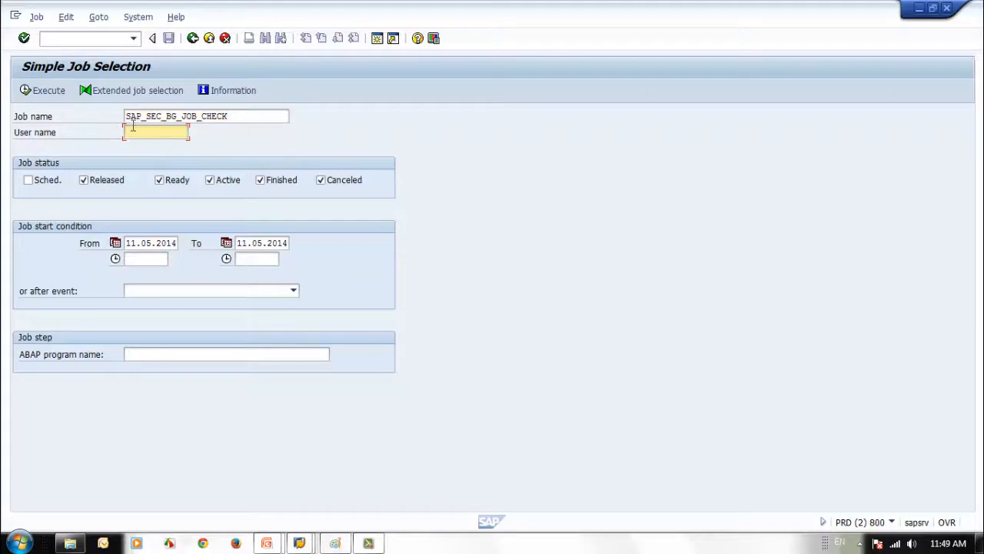
pyautogui.write('*')
pyautogui.click(131, 243)
pyautogui.write('7')
pyautogui.click(240, 243)
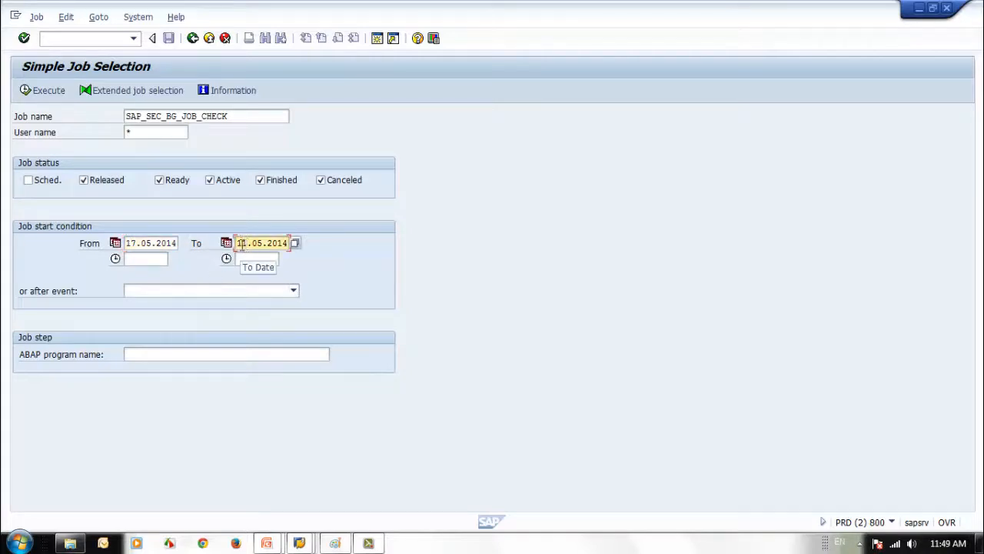
pyautogui.write('7')
pyautogui.click(42, 90)
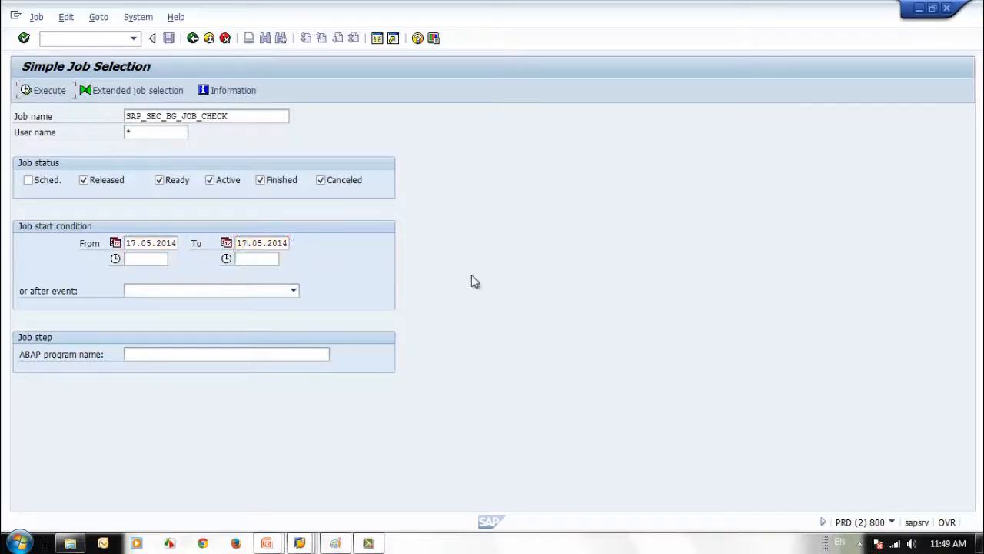
pyautogui.click(34, 92)
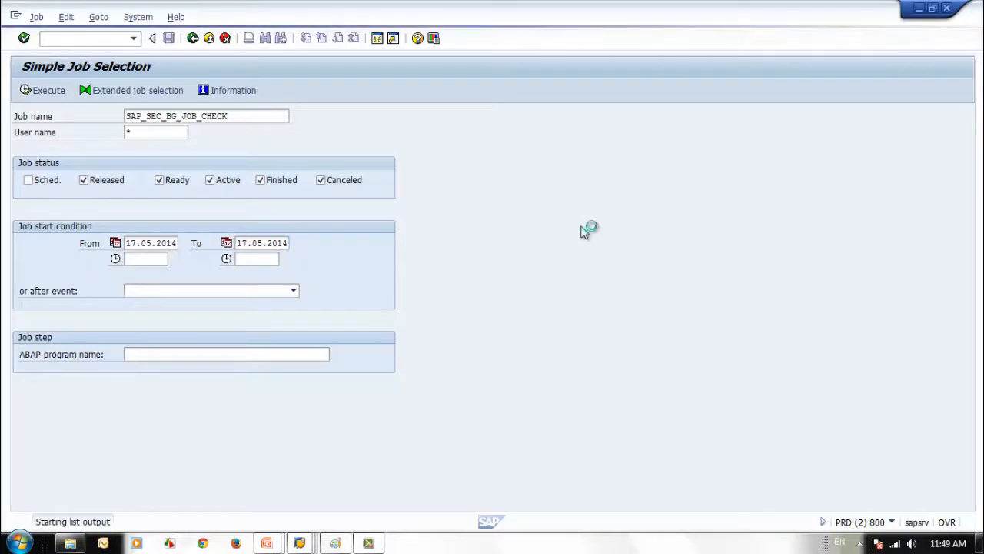
pyautogui.click(93, 255)
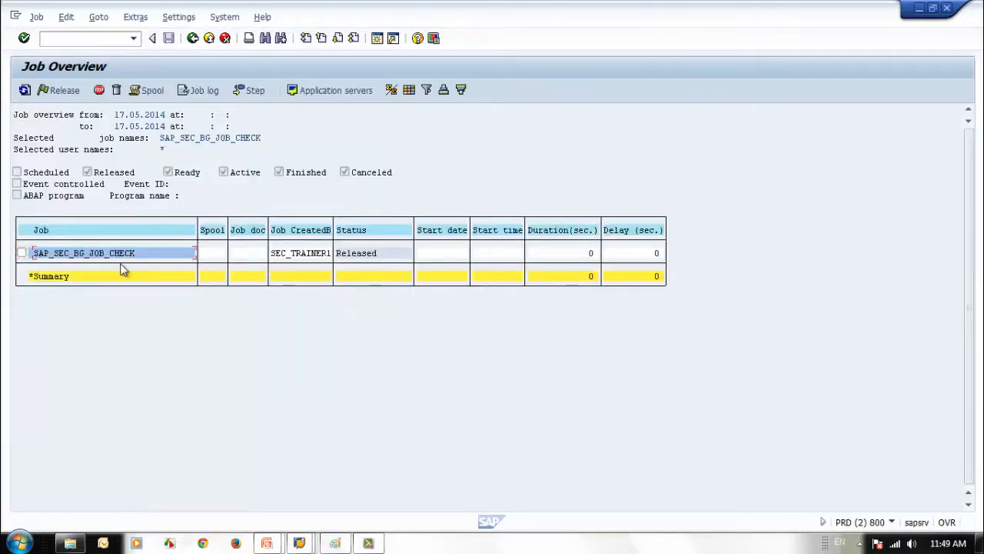
pyautogui.click(22, 253)
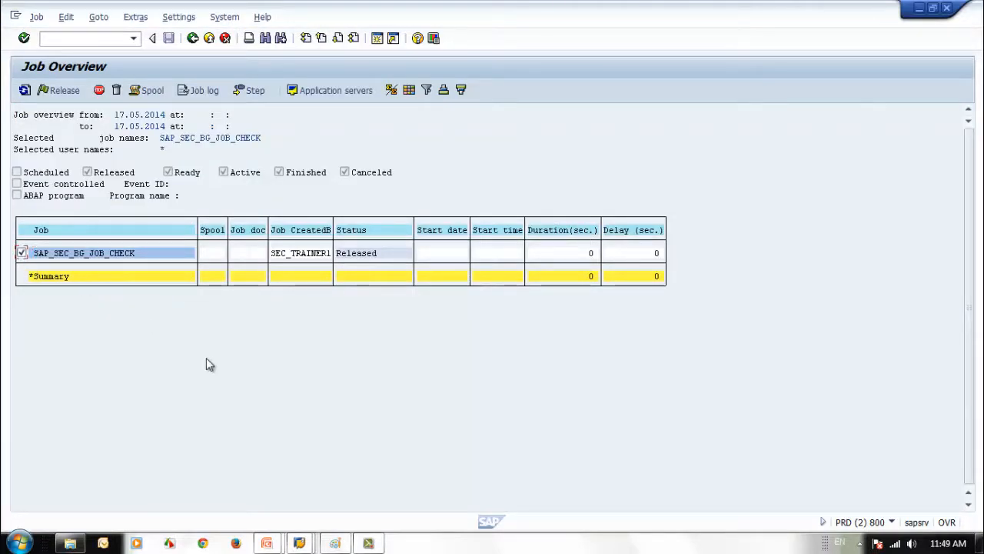
pyautogui.click(257, 93)
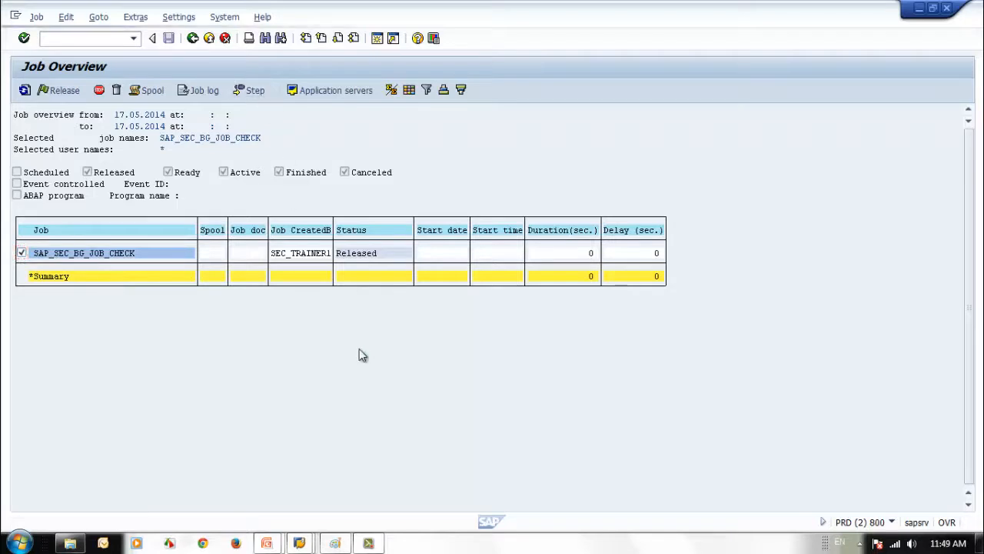
pyautogui.click(192, 38)
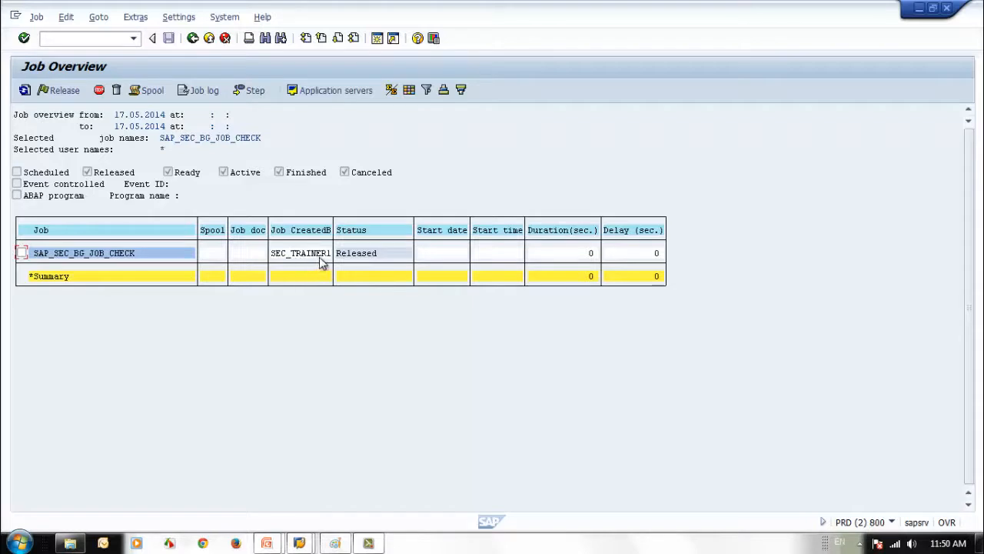
pyautogui.click(21, 254)
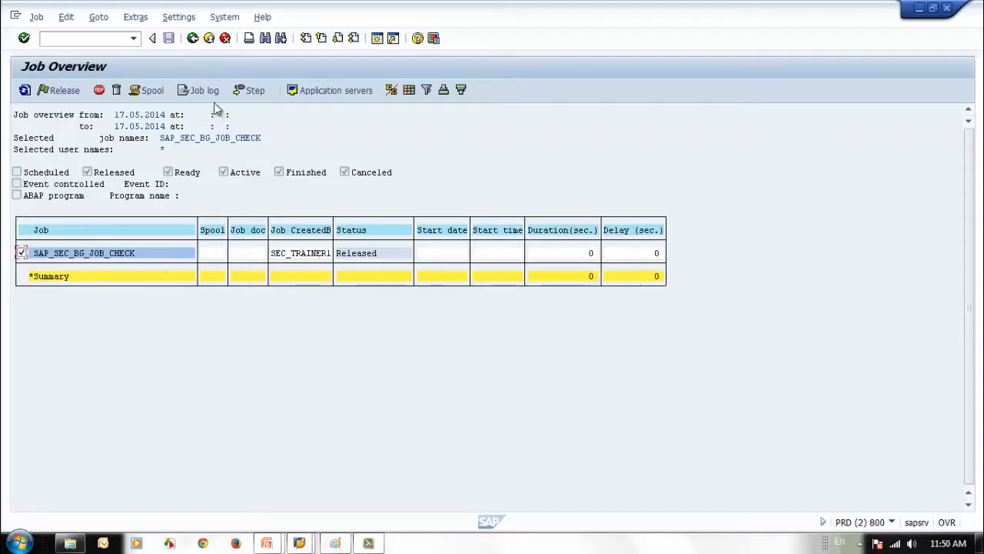
pyautogui.click(248, 95)
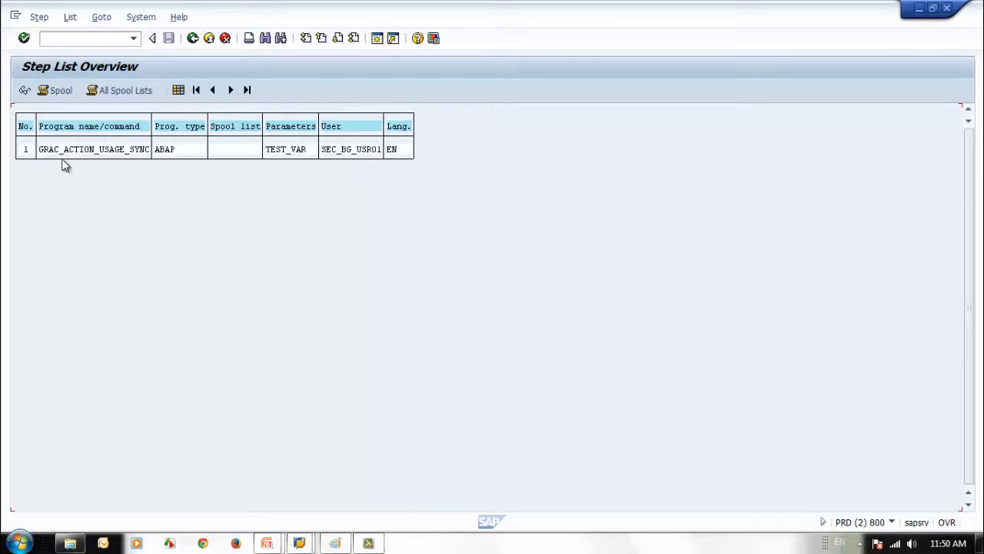
pyautogui.click(193, 39)
pyautogui.click(22, 253)
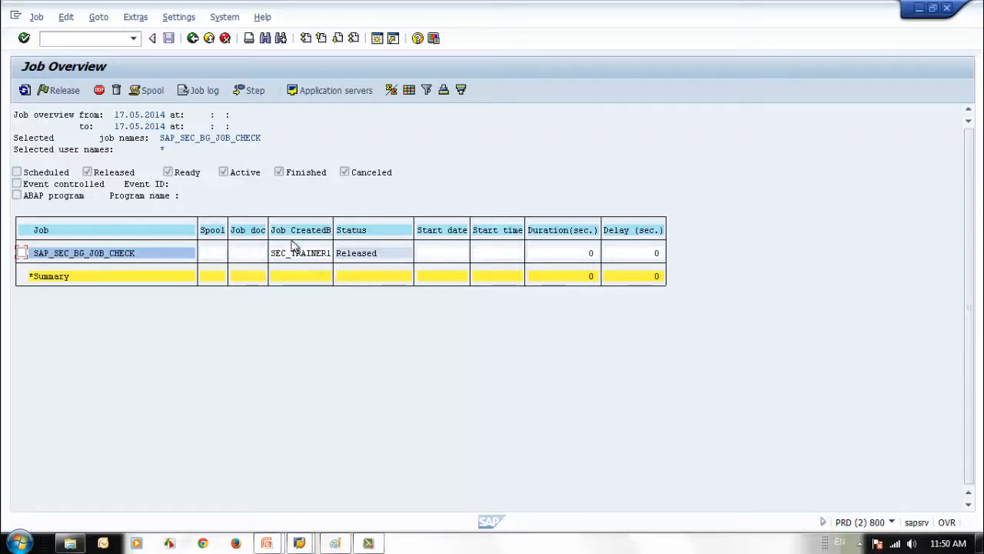
pyautogui.click(22, 253)
pyautogui.click(250, 90)
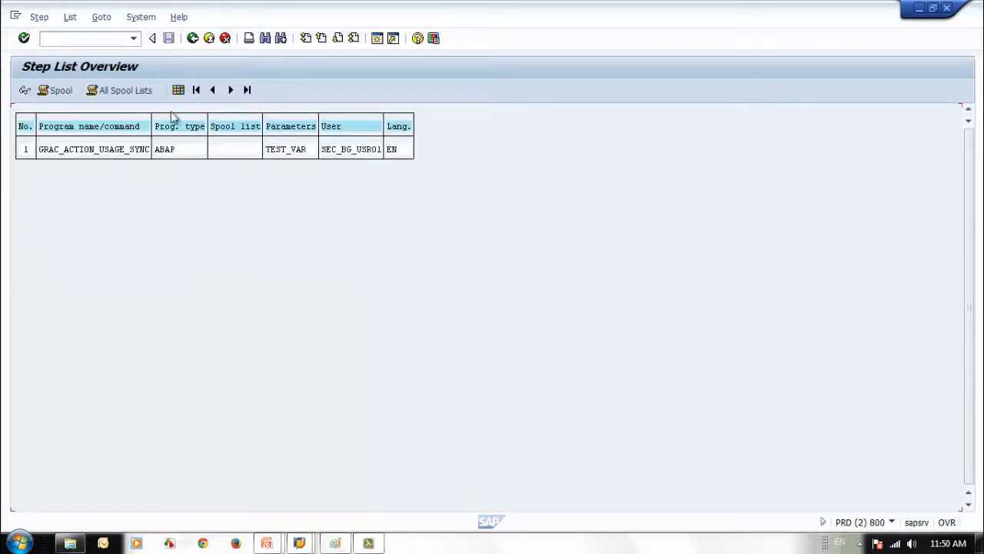
pyautogui.click(192, 39)
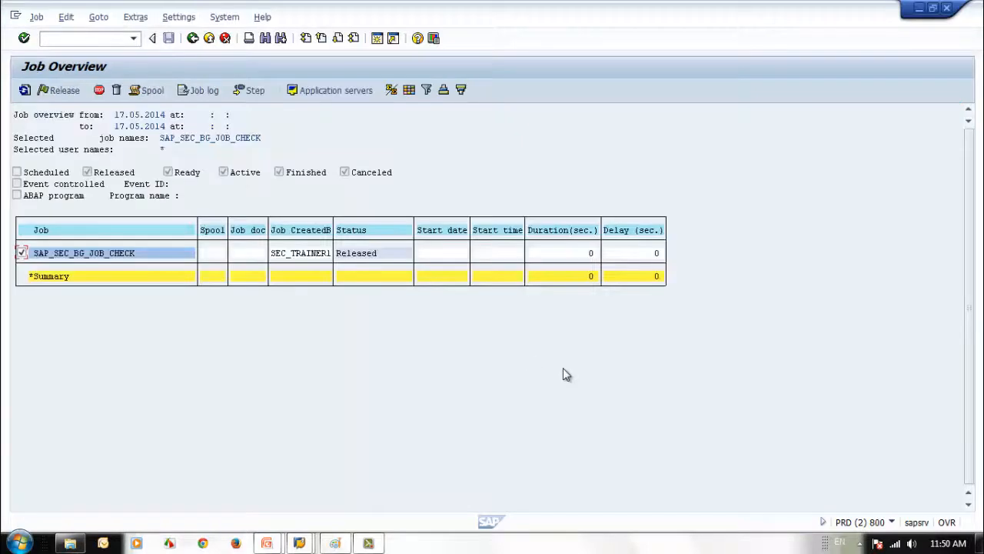
# Untick the SAP_SEC_BG_JOB_CHECK row and go back to Simple Job Selection
pyautogui.click(22, 252)
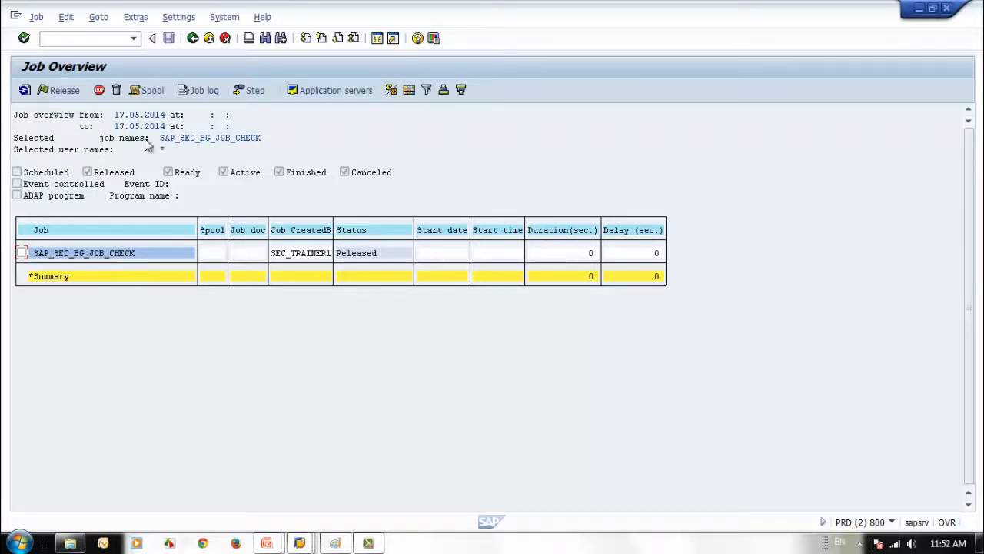
pyautogui.click(22, 252)
pyautogui.click(22, 253)
pyautogui.click(192, 39)
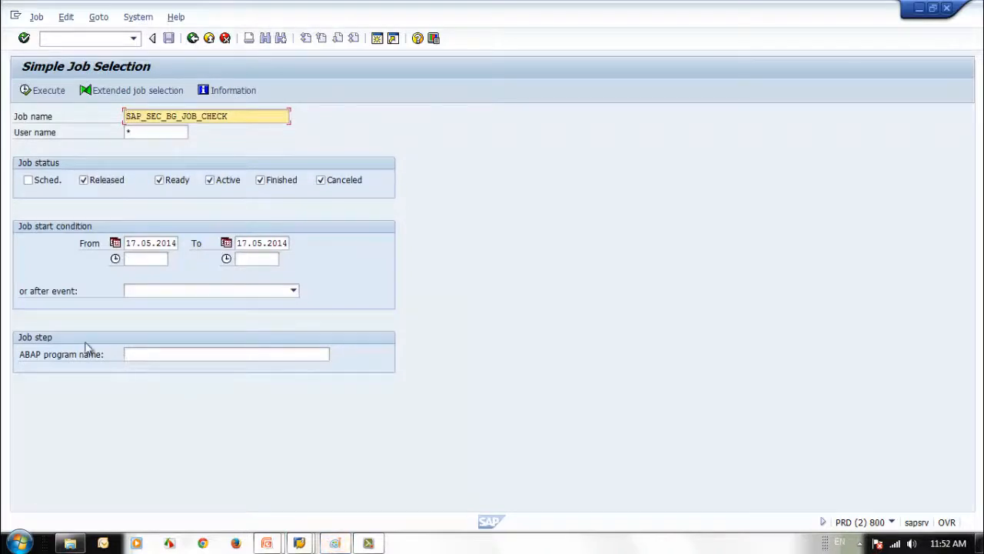
# Return to the main menu and start user maintenance with transaction SU01
pyautogui.click(192, 40)
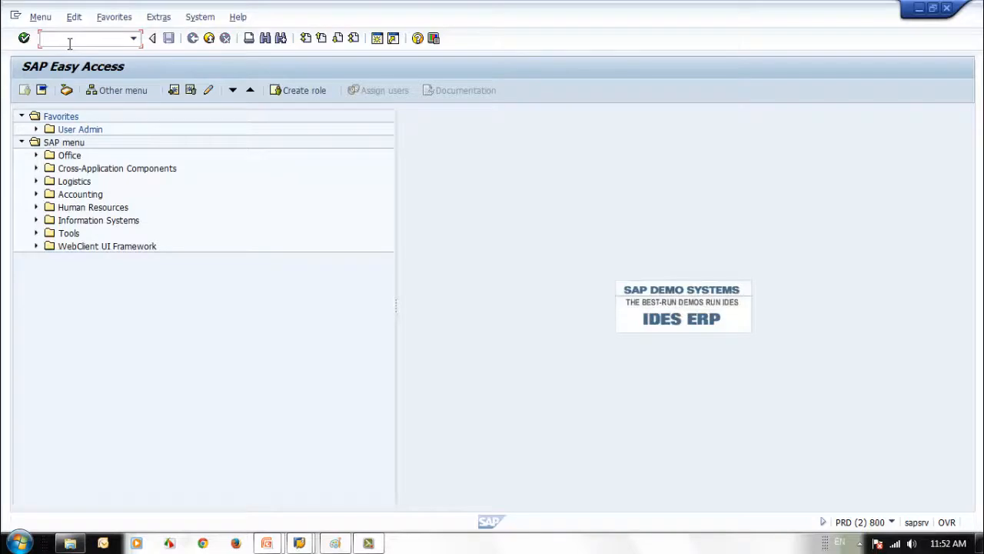
pyautogui.write('sm')
pyautogui.press('BackSpace')
pyautogui.press('BackSpace')
pyautogui.write('u')
pyautogui.press('BackSpace')
pyautogui.write('su01')
pyautogui.press('Return')
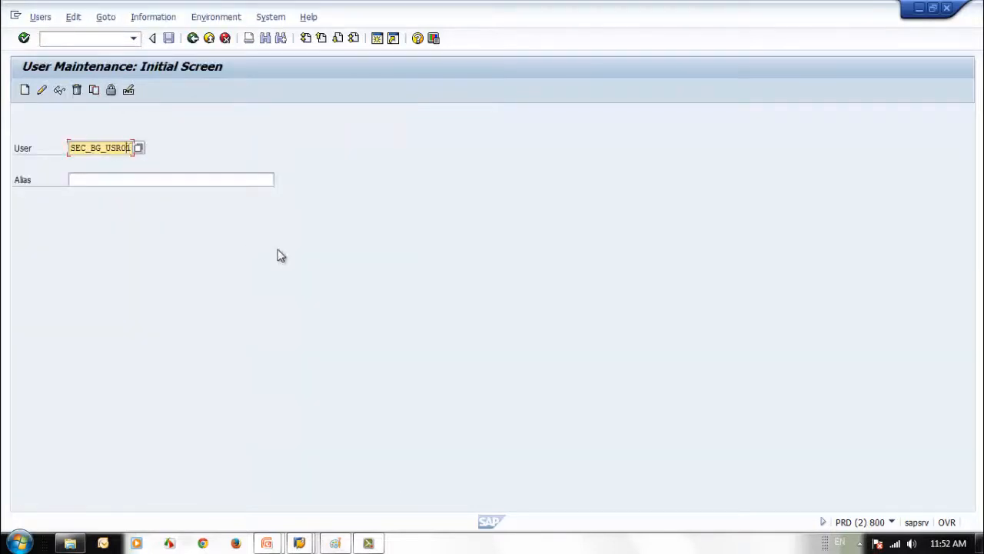
# Try changing SEC_BG_USR02, dismiss the 'does not exist' message, and clear the User field
pyautogui.click(41, 90)
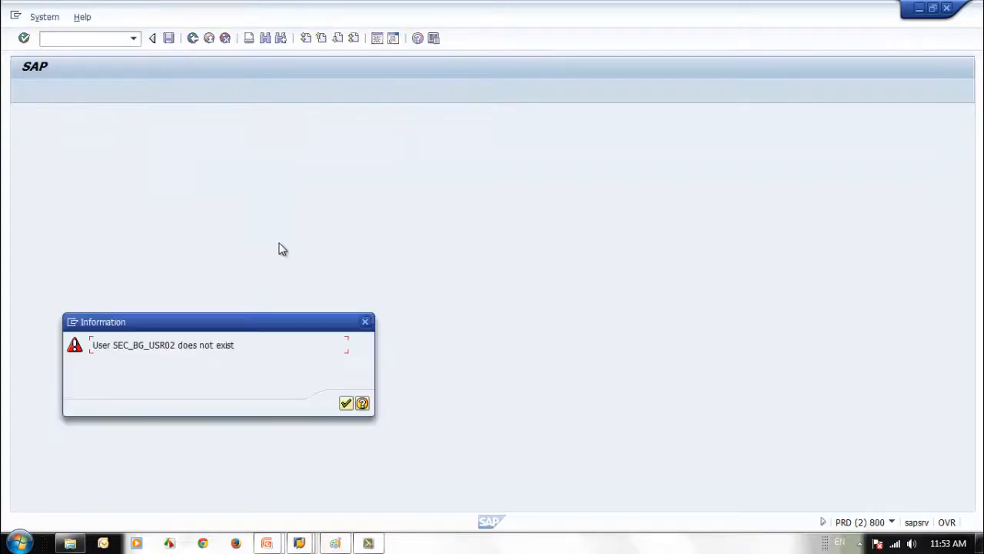
pyautogui.click(346, 403)
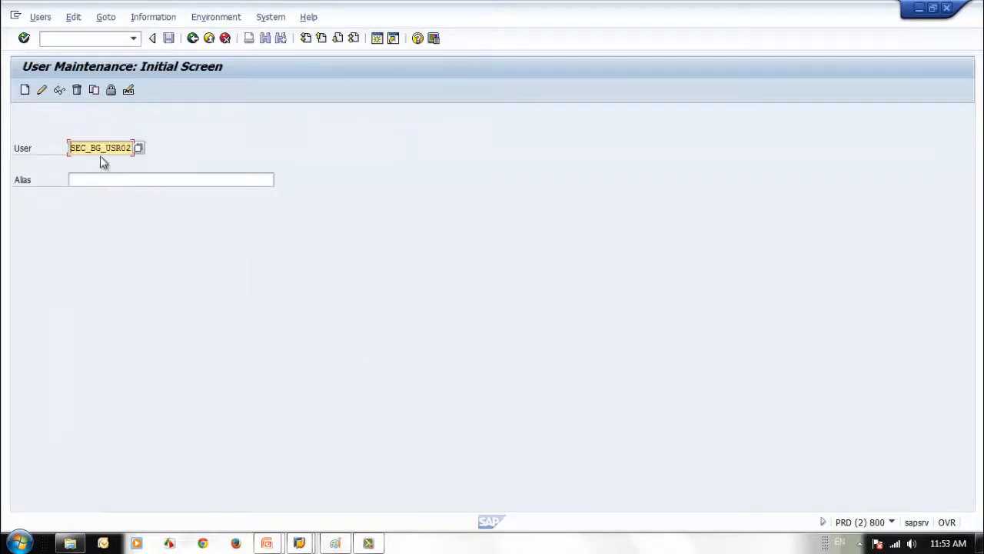
pyautogui.moveTo(70, 148); pyautogui.dragTo(185, 161)
pyautogui.press('BackSpace')
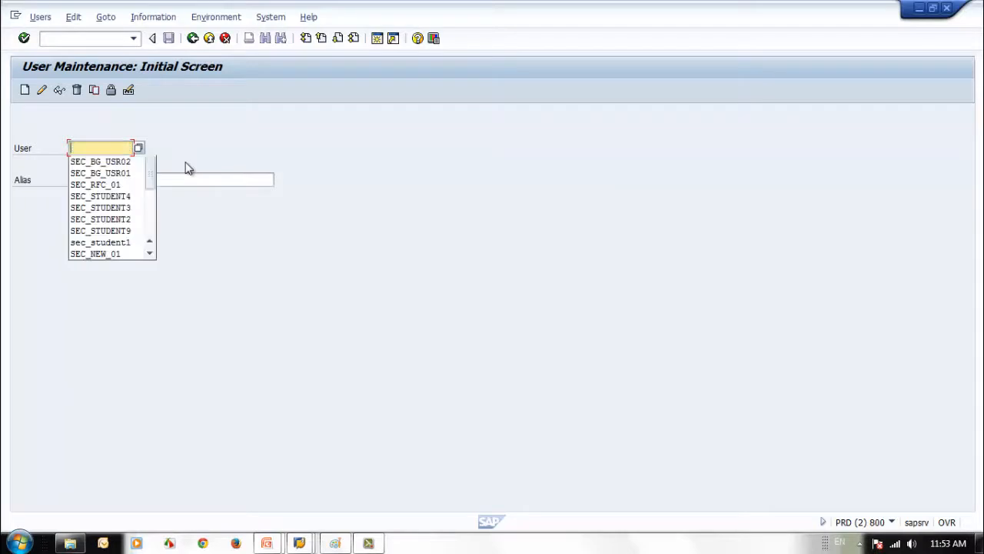
# Open SEC_STUDENT1 from recent users and review its Roles, SNC, Logon Data and Defaults tabs
pyautogui.click(135, 241)
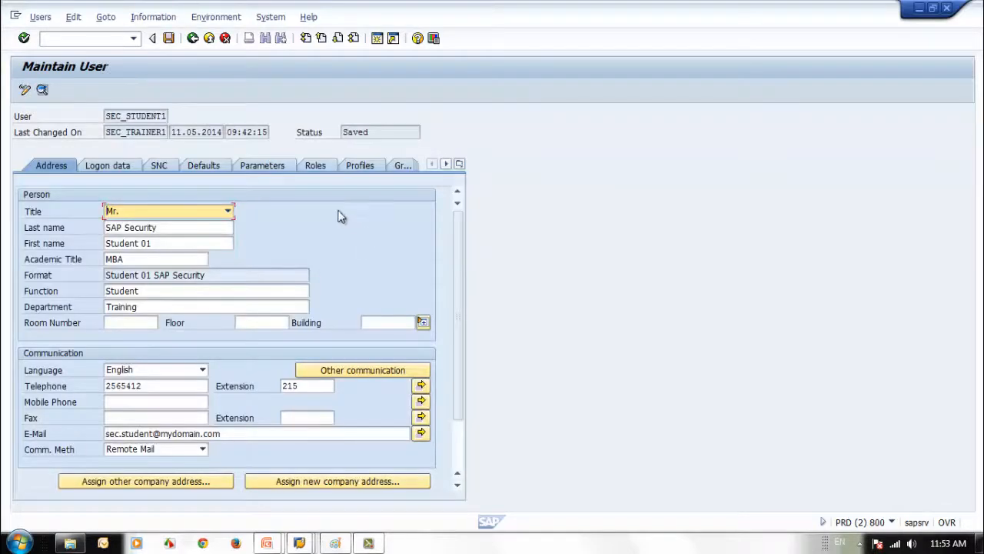
pyautogui.click(314, 166)
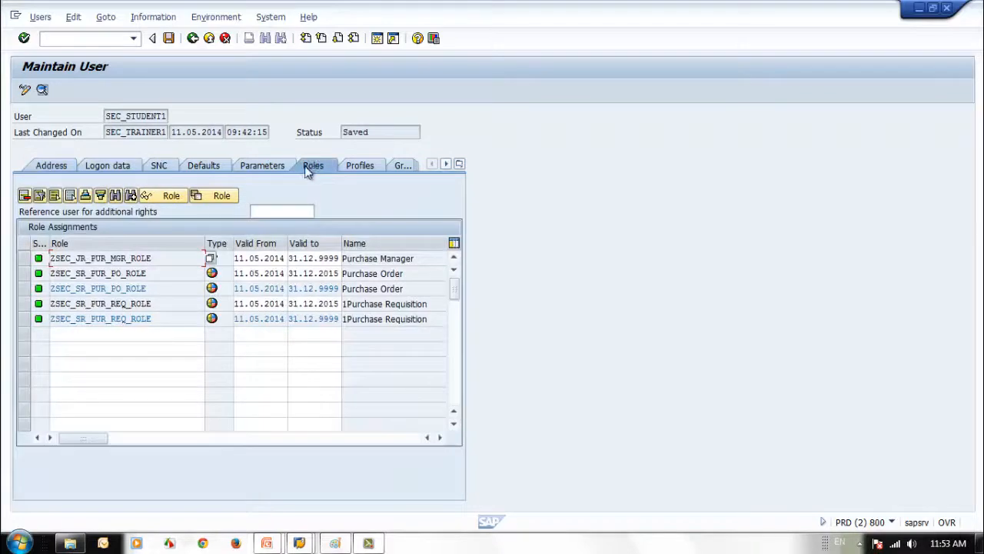
pyautogui.click(152, 166)
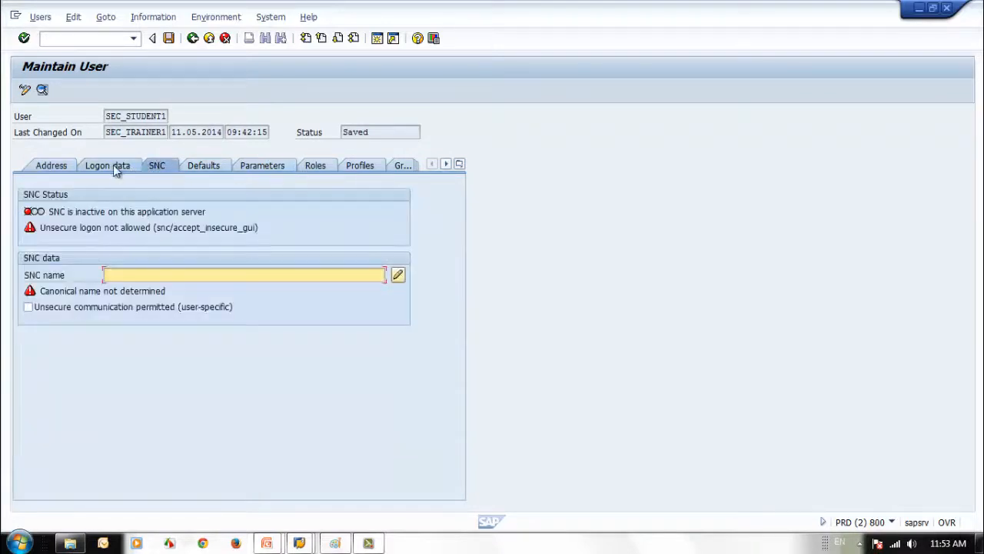
pyautogui.click(113, 166)
pyautogui.click(199, 166)
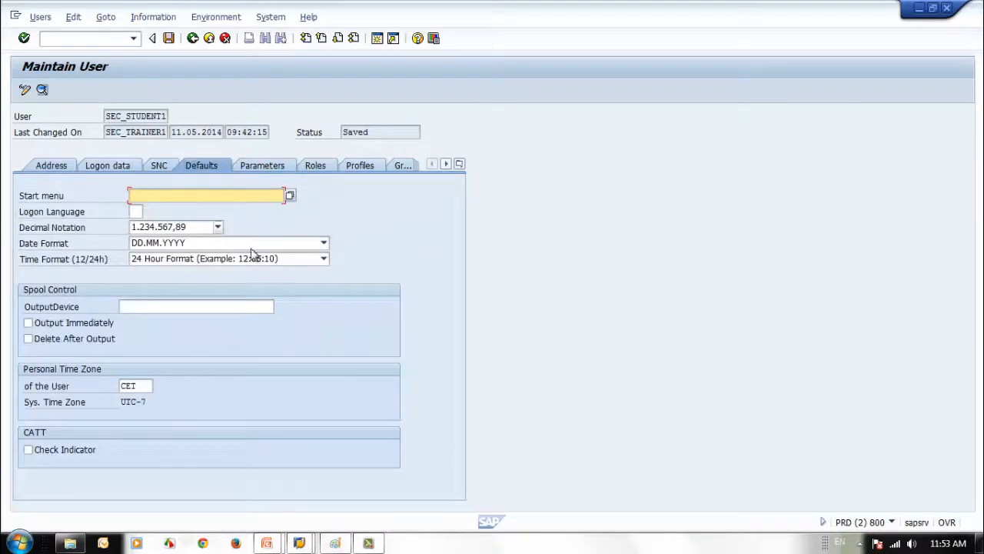
# Leave the empty start menu field and bring the SAP Logon window to the front
pyautogui.click(108, 117)
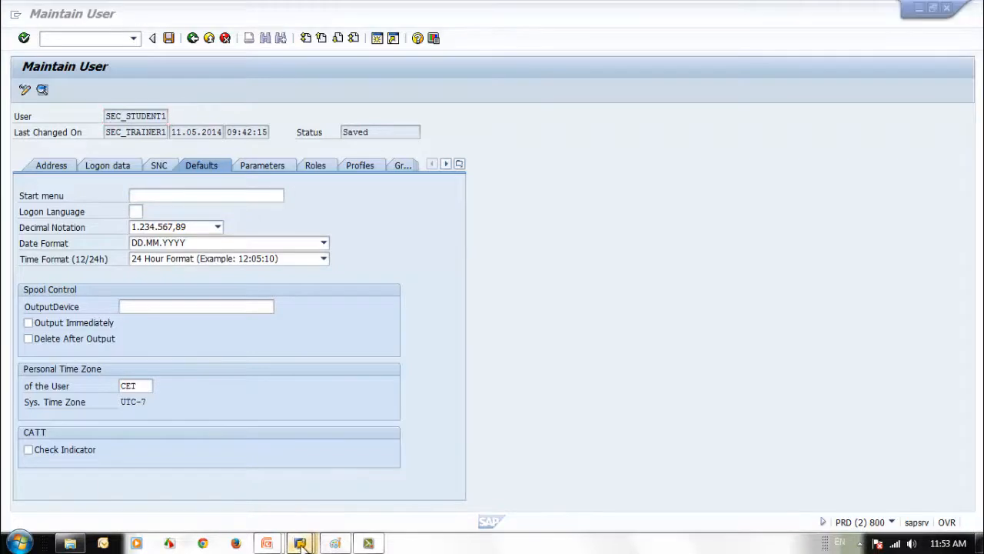
pyautogui.moveTo(299, 543)
pyautogui.click(182, 487)
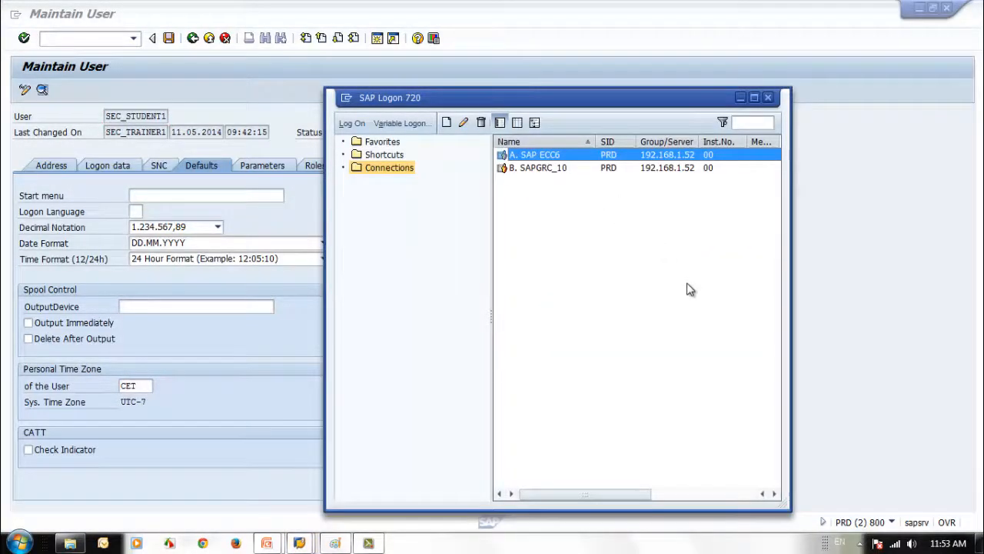
# Log on to the SAP ECC6 system in client 800 as SEC_STUDENT1 with its password
pyautogui.press('Return')
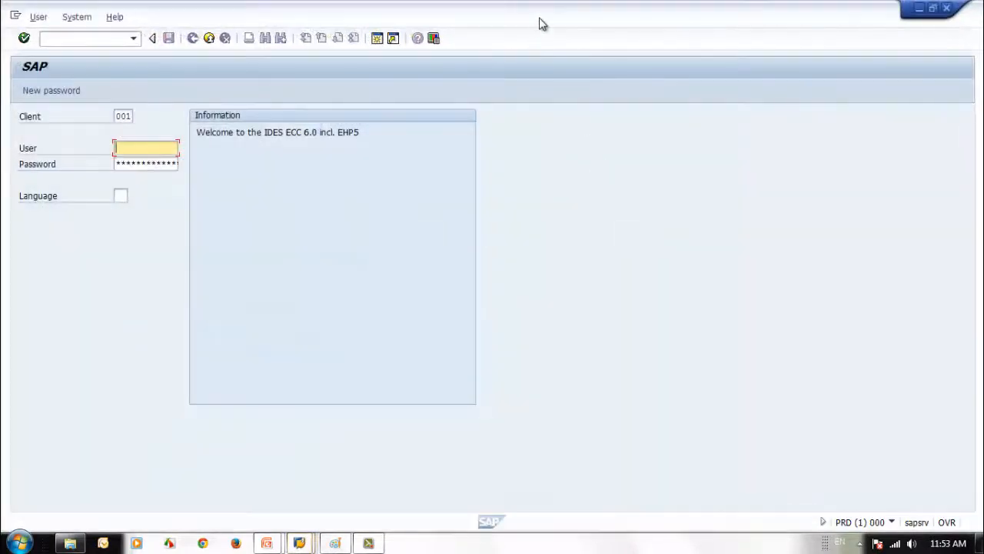
pyautogui.doubleClick(540, 18)
pyautogui.moveTo(540, 19); pyautogui.dragTo(592, 24)
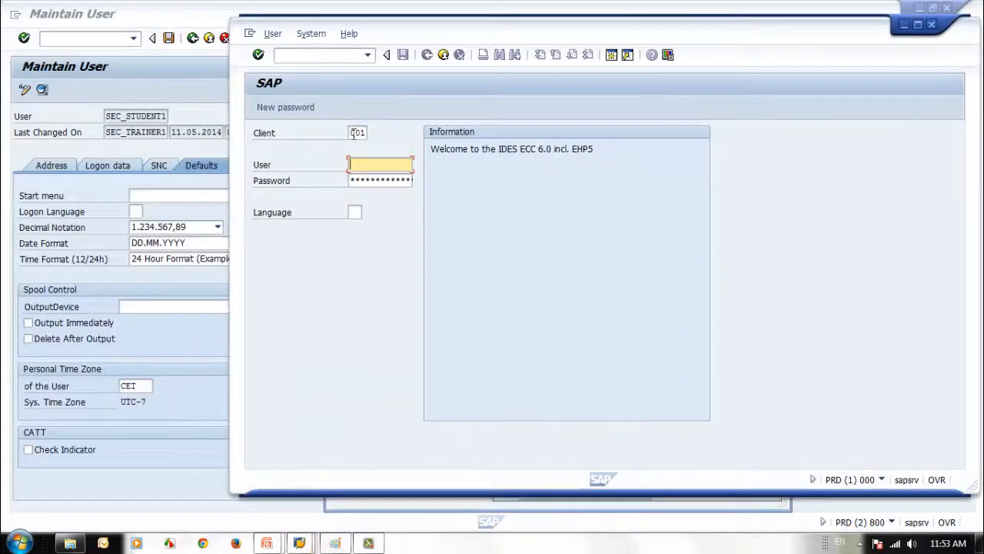
pyautogui.doubleClick(355, 133)
pyautogui.press('Delete')
pyautogui.write('800')
pyautogui.click(373, 165)
pyautogui.hotkey('ctrl', 'v')
pyautogui.click(378, 180)
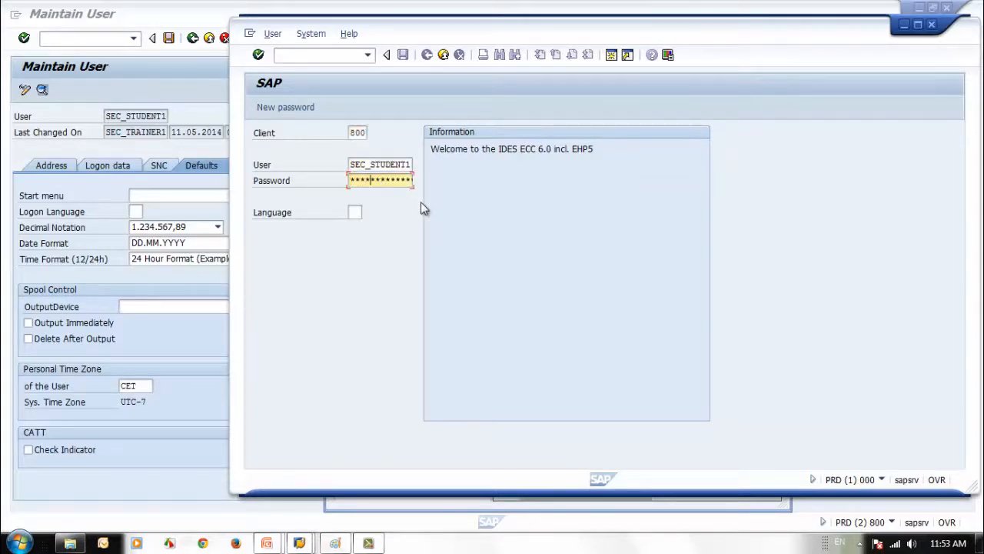
pyautogui.press('Return')
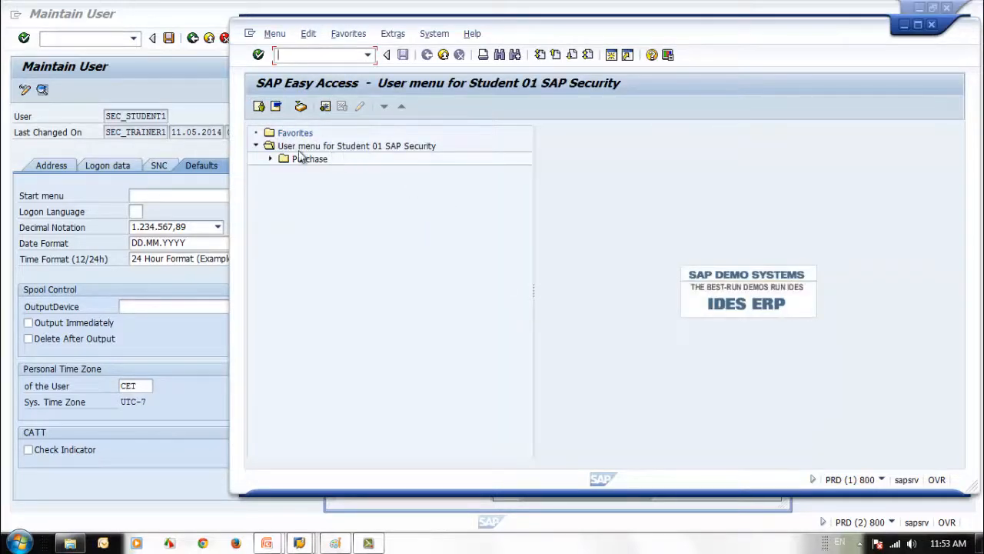
# Switch to the SAP menu, log off the student session, and return to its Defaults
pyautogui.click(276, 106)
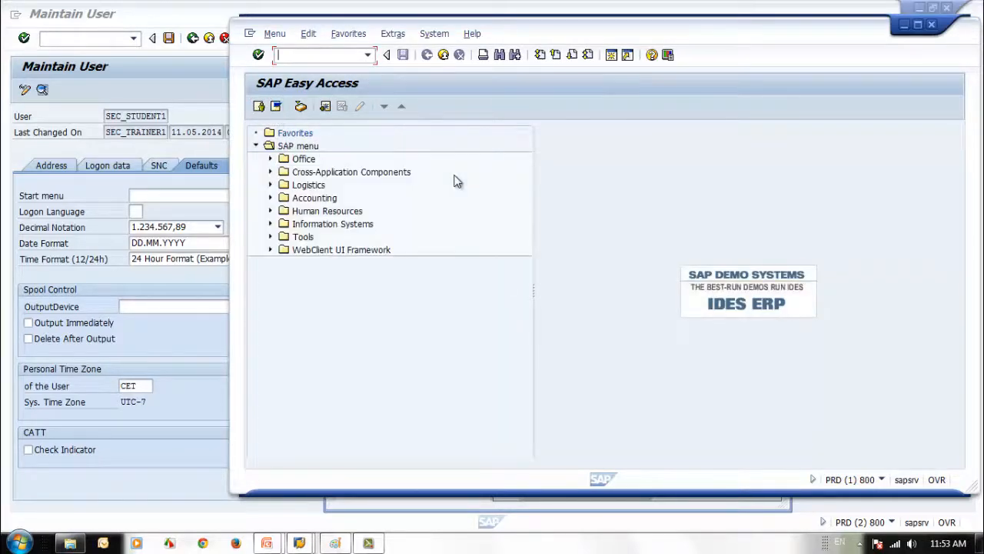
pyautogui.click(444, 55)
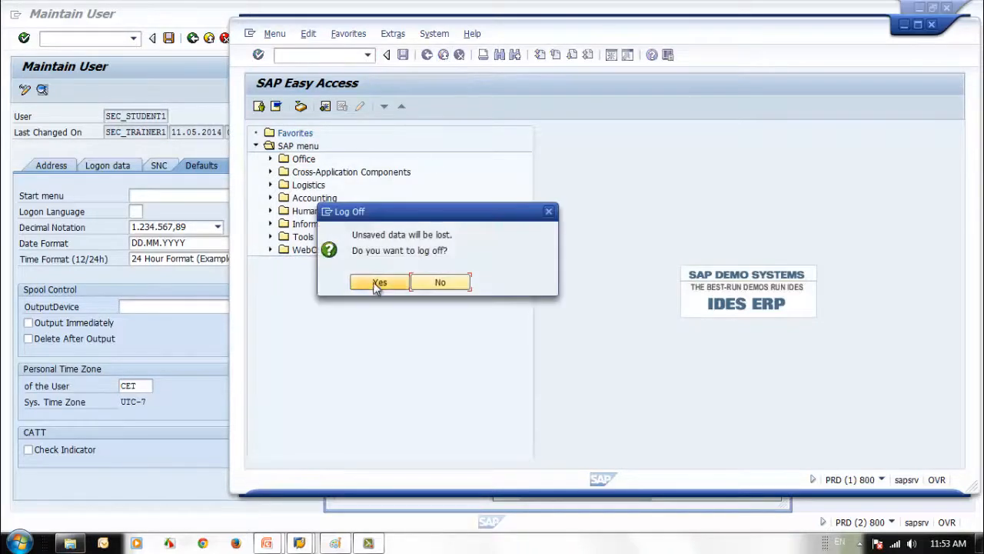
pyautogui.click(377, 280)
pyautogui.click(226, 198)
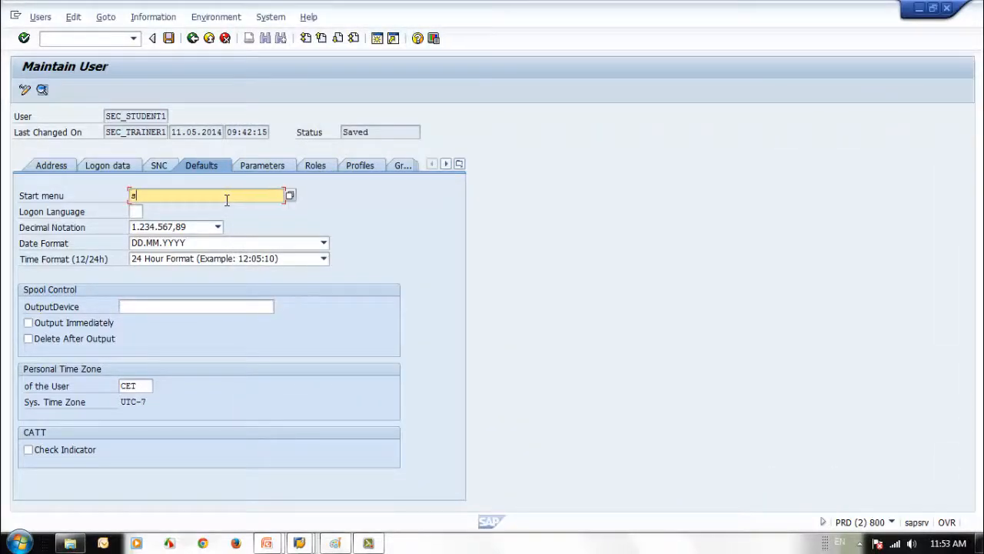
# Set start menu S000 from area menus starting with S, save, and bring up SAP Logon
pyautogui.click(290, 196)
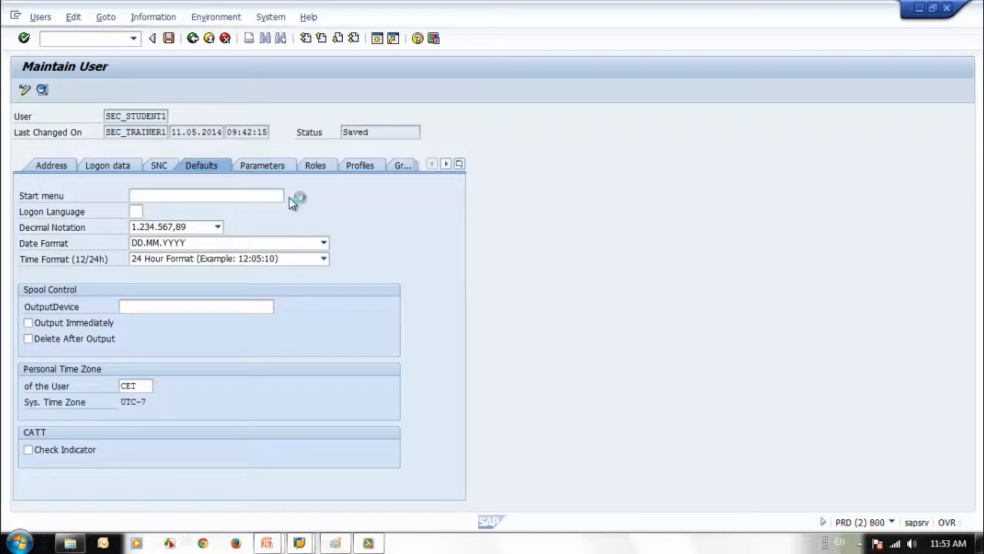
pyautogui.write('S000')
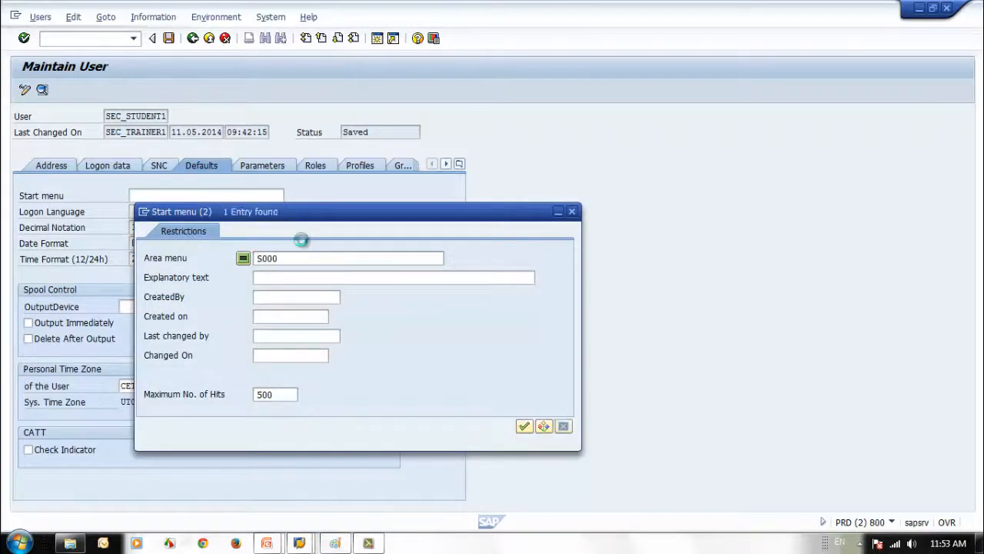
pyautogui.press('Return')
pyautogui.doubleClick(154, 96)
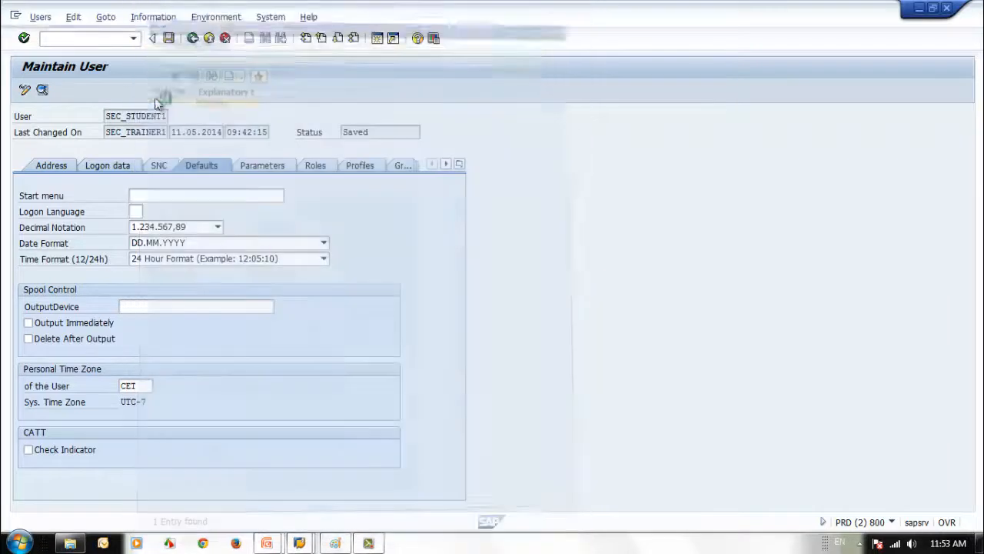
pyautogui.click(168, 39)
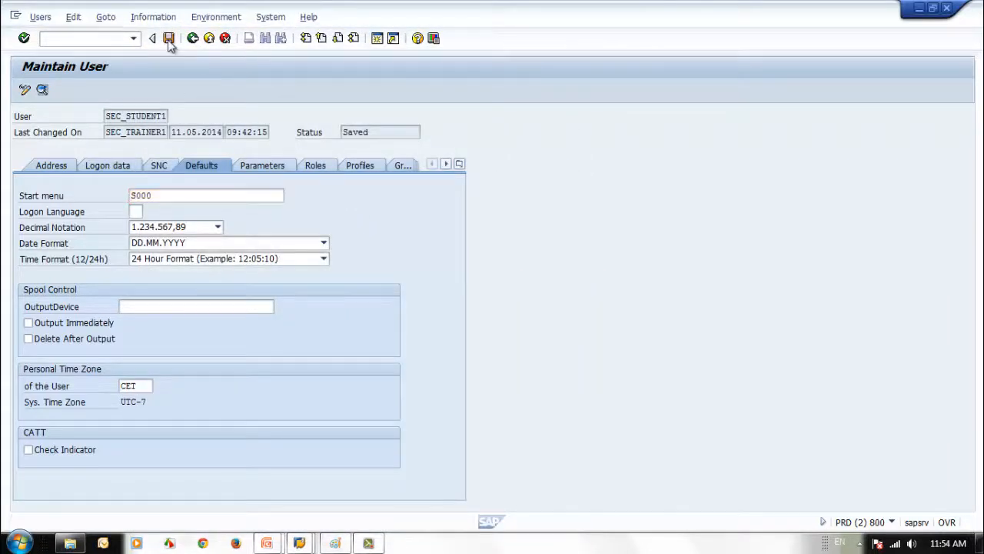
pyautogui.click(300, 543)
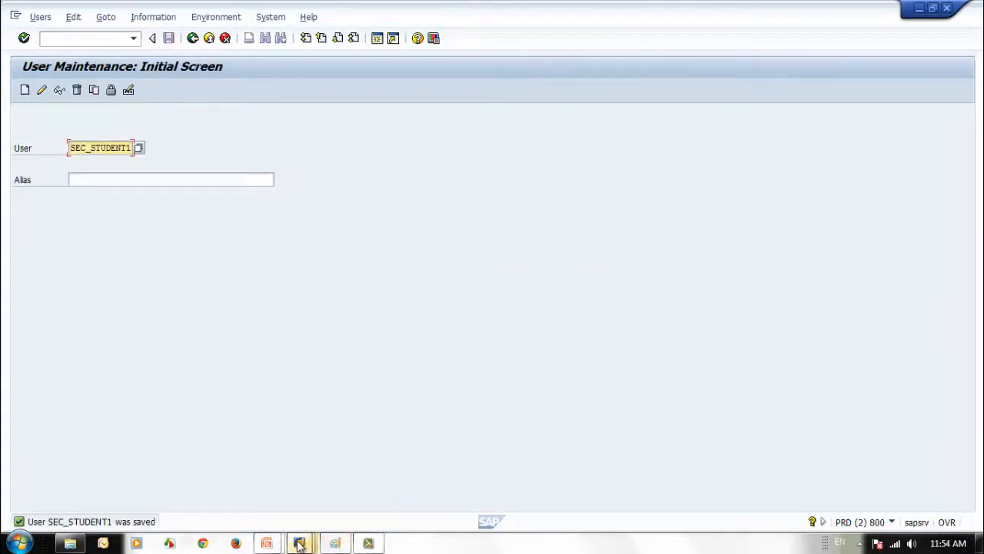
pyautogui.click(140, 481)
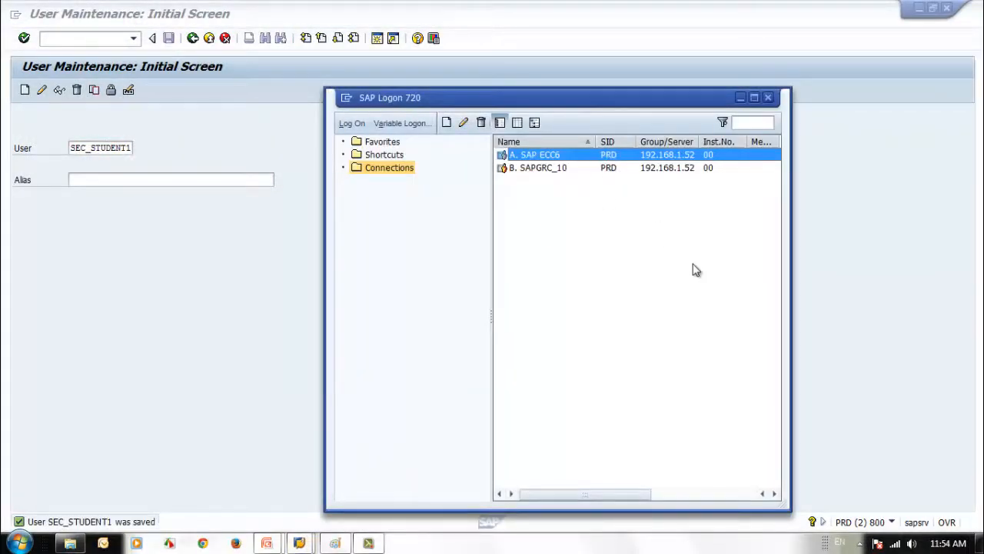
# Open a logon window for the A. SAP ECC6 connection
pyautogui.press('Return')
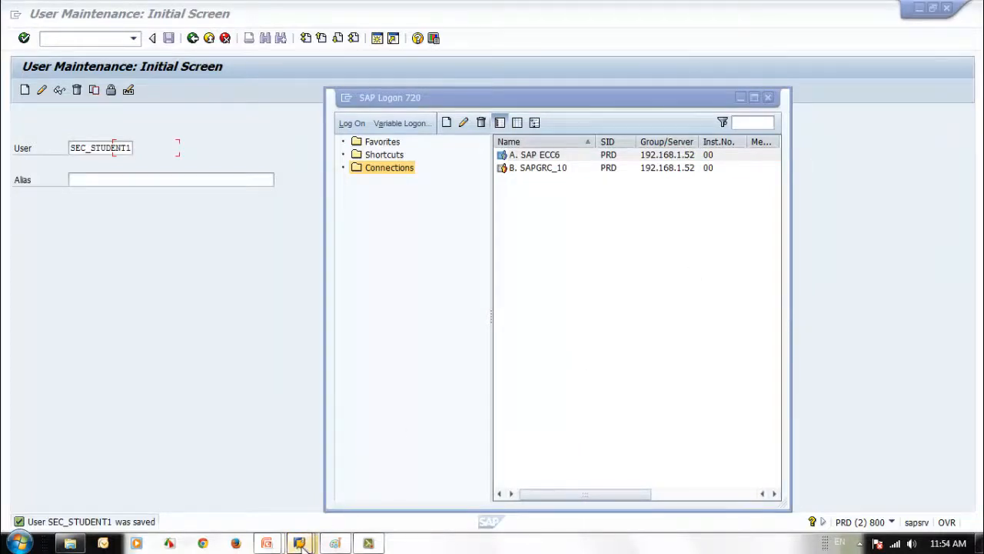
pyautogui.click(538, 155)
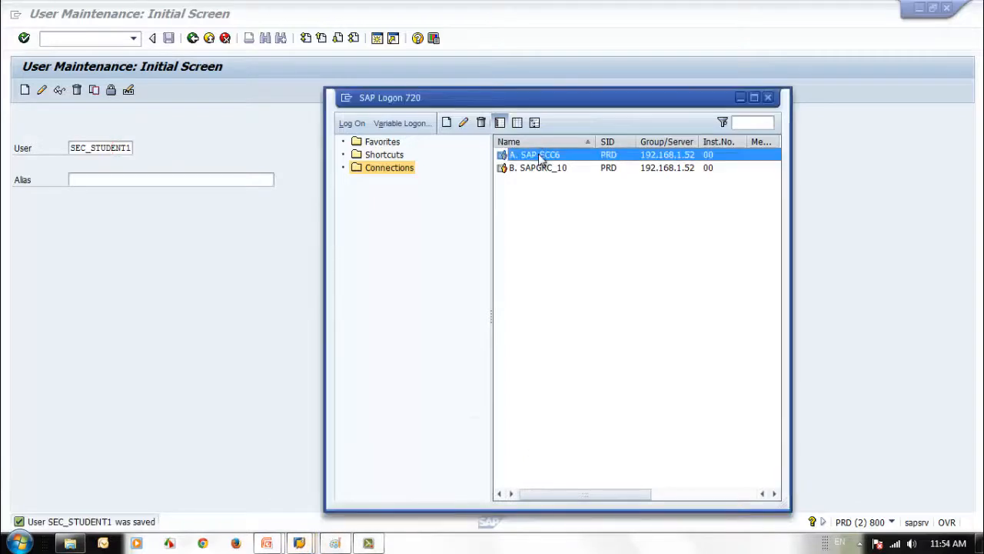
pyautogui.doubleClick(541, 157)
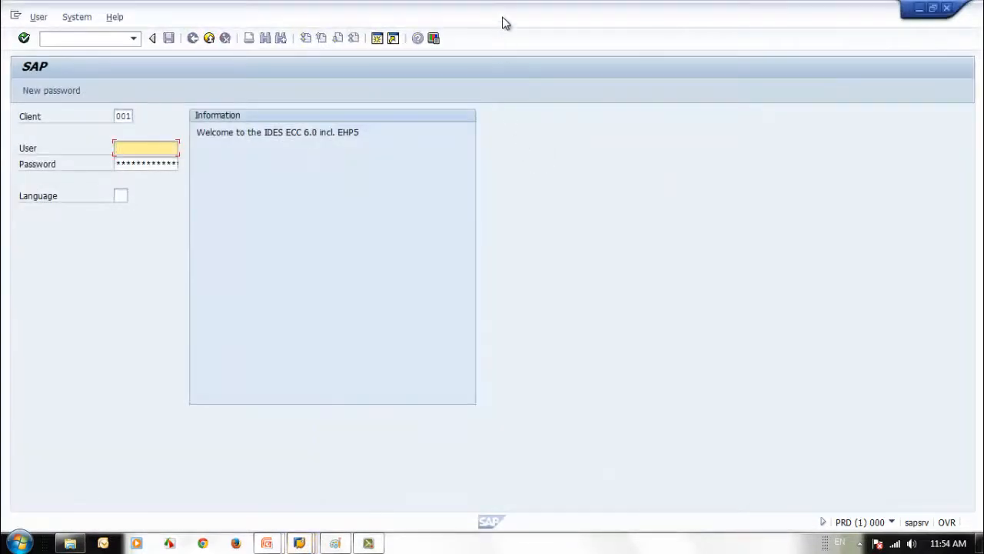
pyautogui.doubleClick(503, 19)
pyautogui.moveTo(567, 29); pyautogui.dragTo(622, 26)
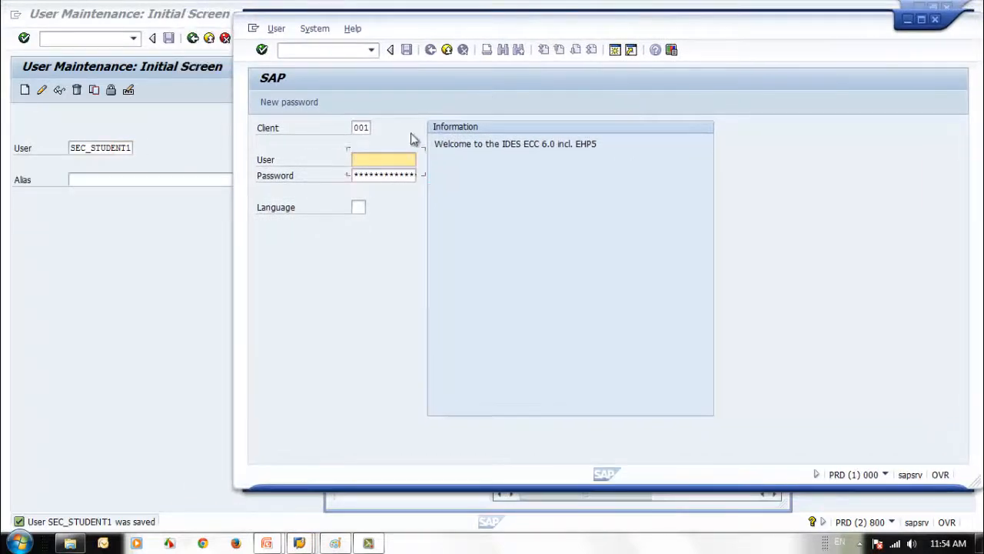
# Log in to client 800 as the student user from history, landing on SAP Easy Access
pyautogui.doubleClick(361, 127)
pyautogui.write('800')
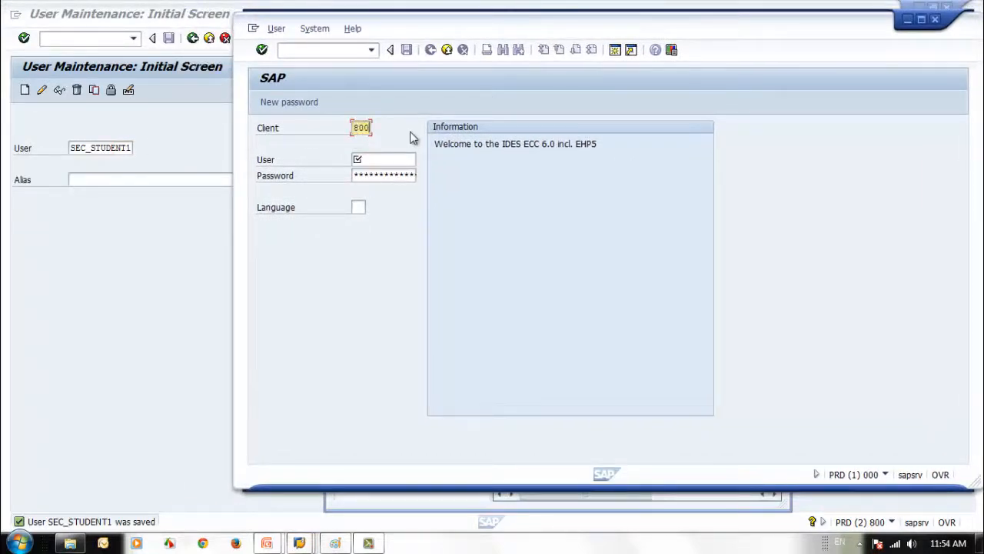
pyautogui.press('Tab')
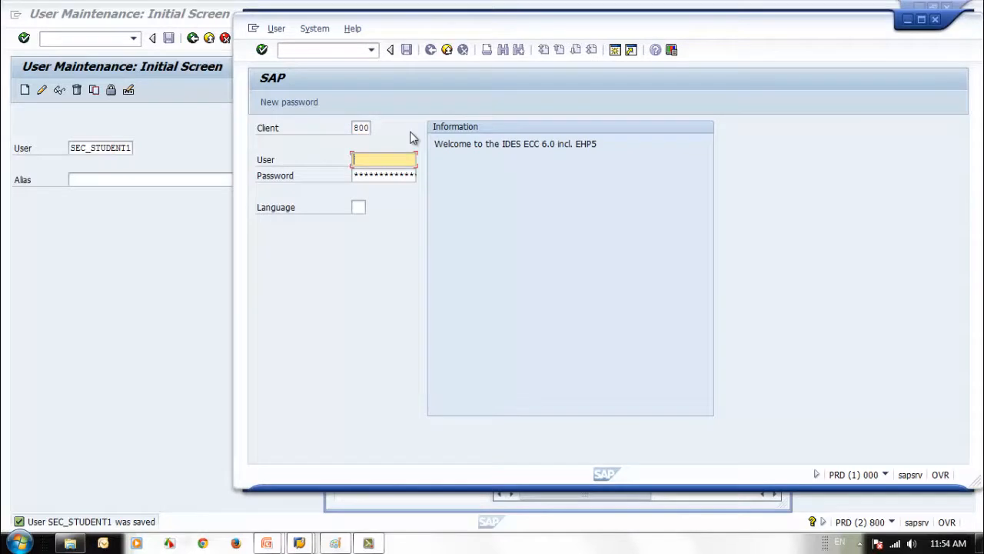
pyautogui.write('s')
pyautogui.click(389, 169)
pyautogui.press('Tab')
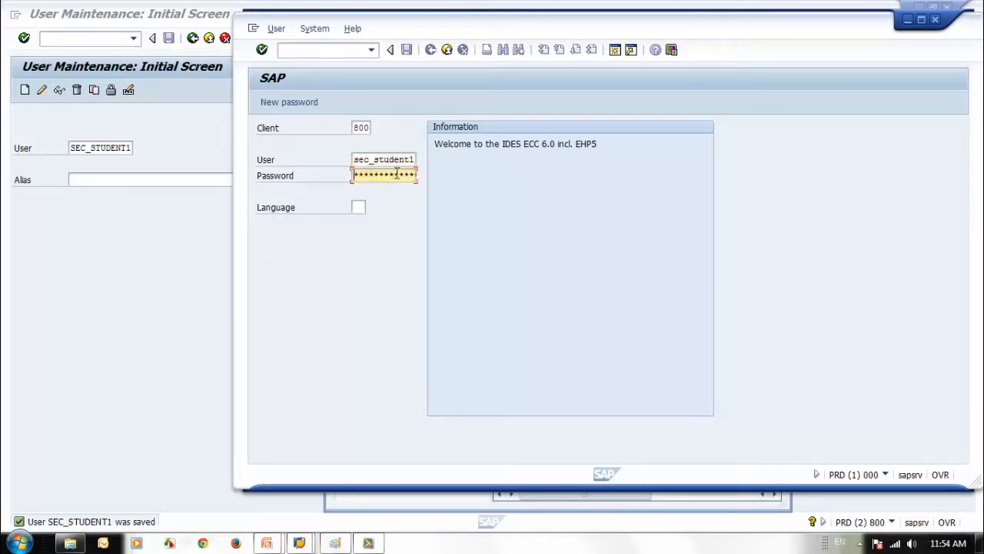
pyautogui.press('Return')
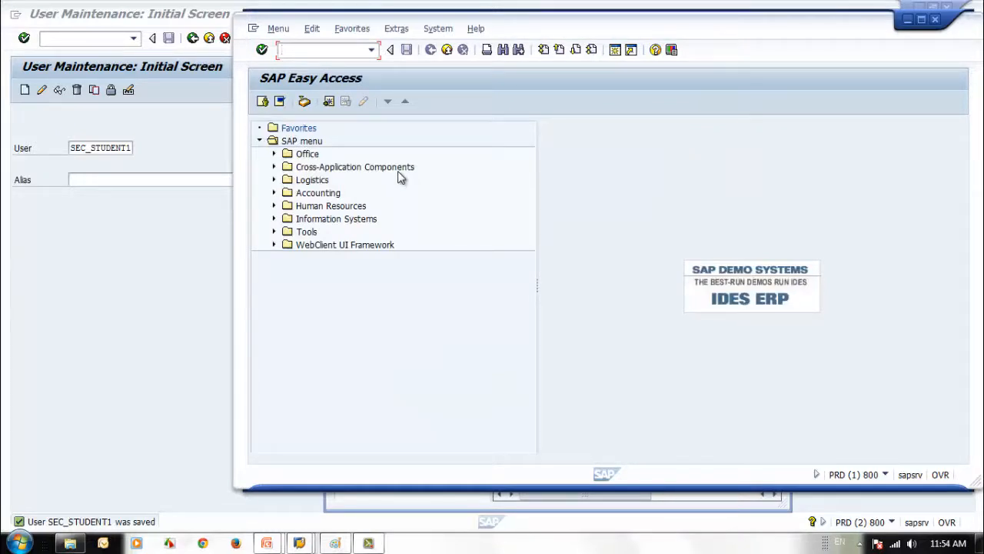
pyautogui.moveTo(624, 30); pyautogui.dragTo(632, 29)
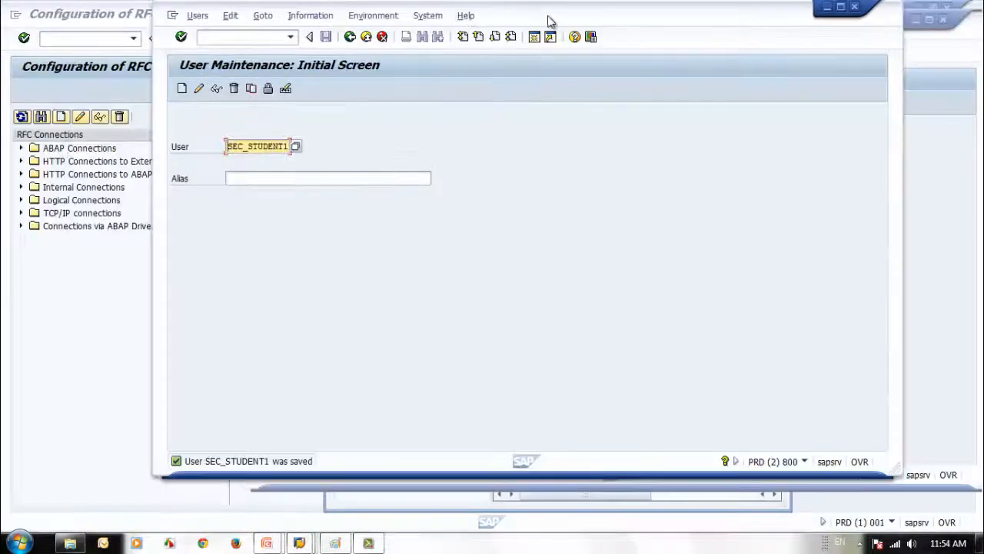
# Resave SEC_STUDENT1, reopen it, and open the Start menu search on its Defaults tab
pyautogui.doubleClick(552, 22)
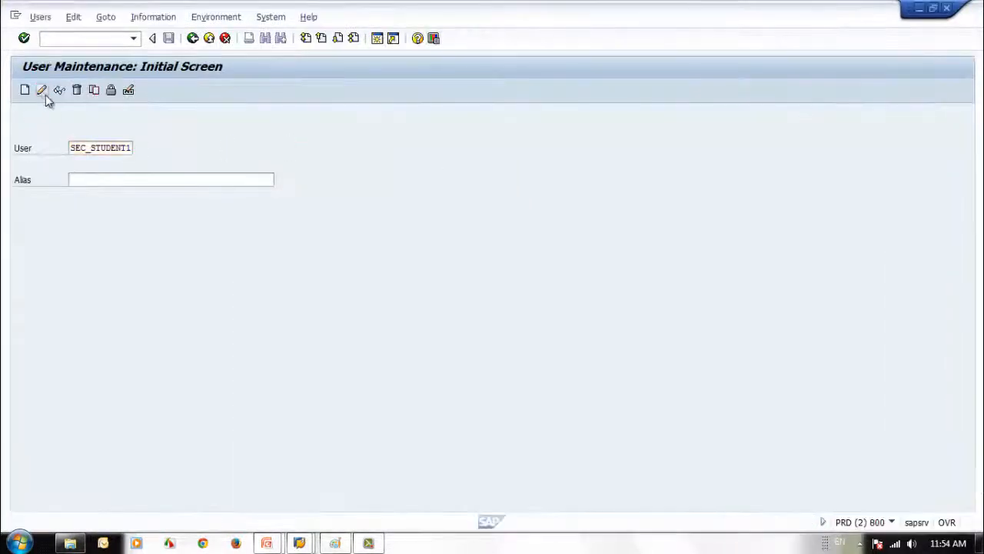
pyautogui.click(41, 90)
pyautogui.click(108, 165)
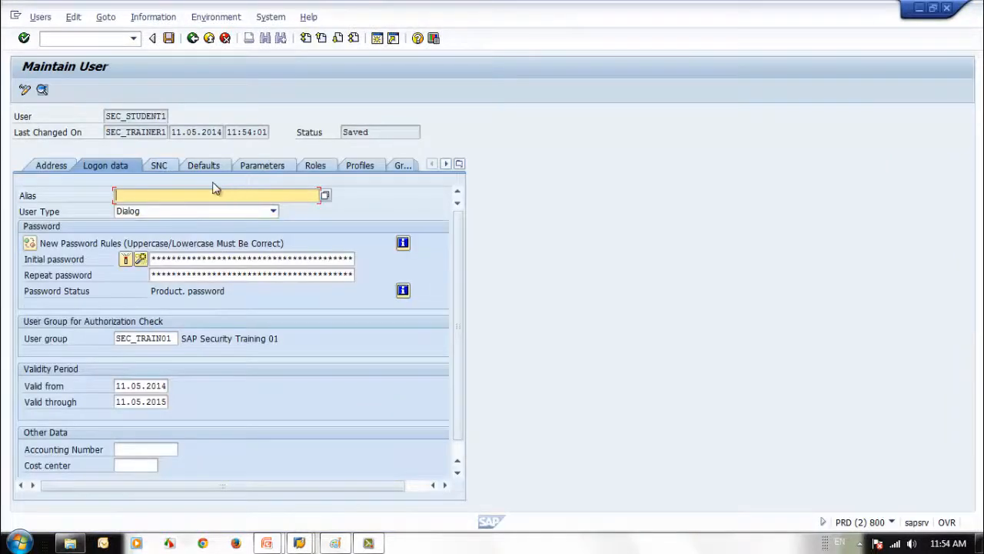
pyautogui.hotkey('ctrl', 's')
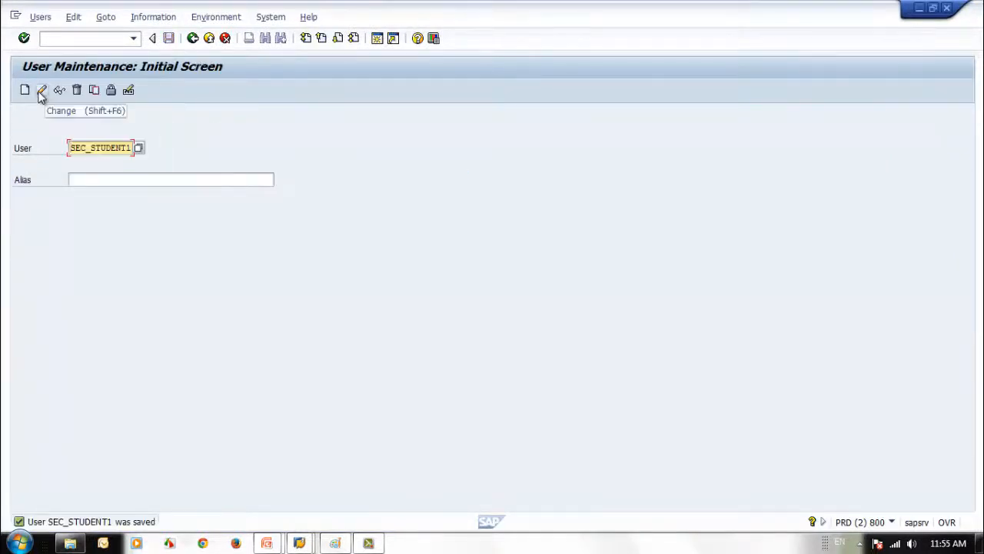
pyautogui.click(40, 92)
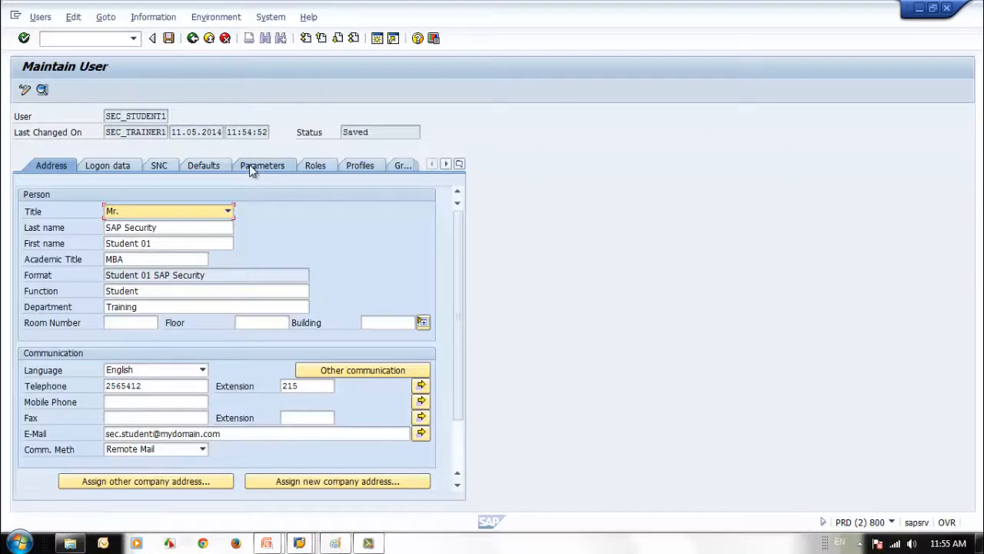
pyautogui.click(203, 165)
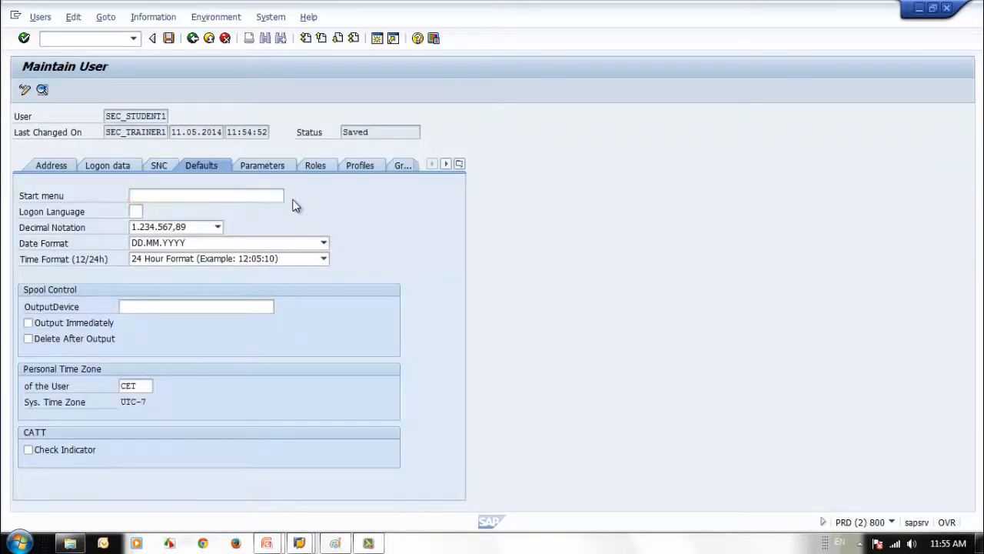
pyautogui.click(290, 195)
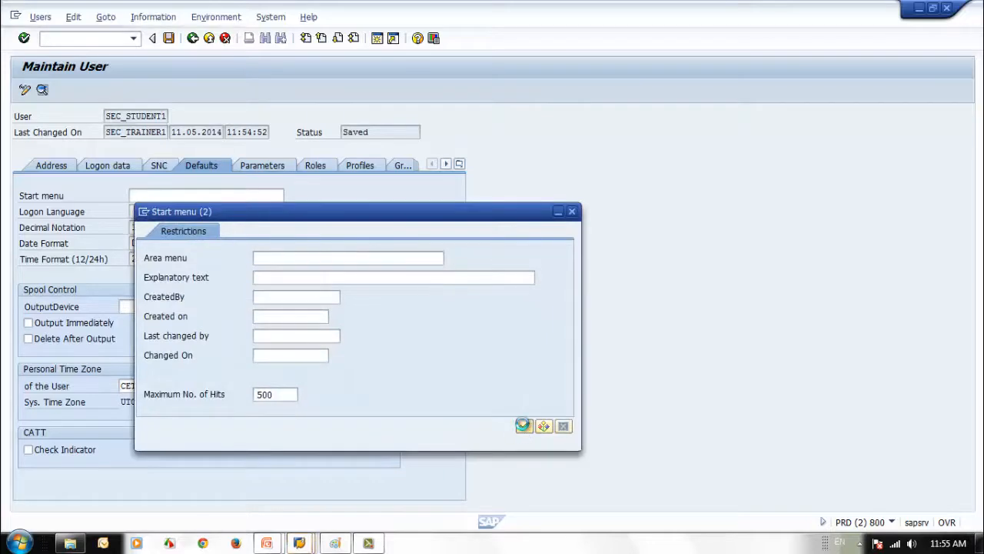
# List all area menus, choose COPA Profitability Analysis as the start menu, and save the user
pyautogui.click(523, 425)
pyautogui.click(578, 431)
pyautogui.click(578, 431)
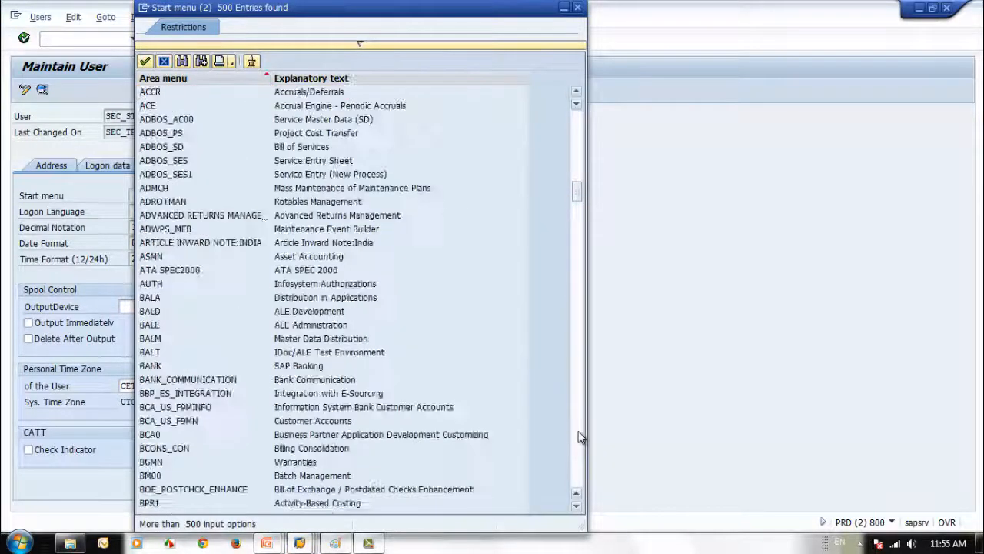
pyautogui.click(578, 430)
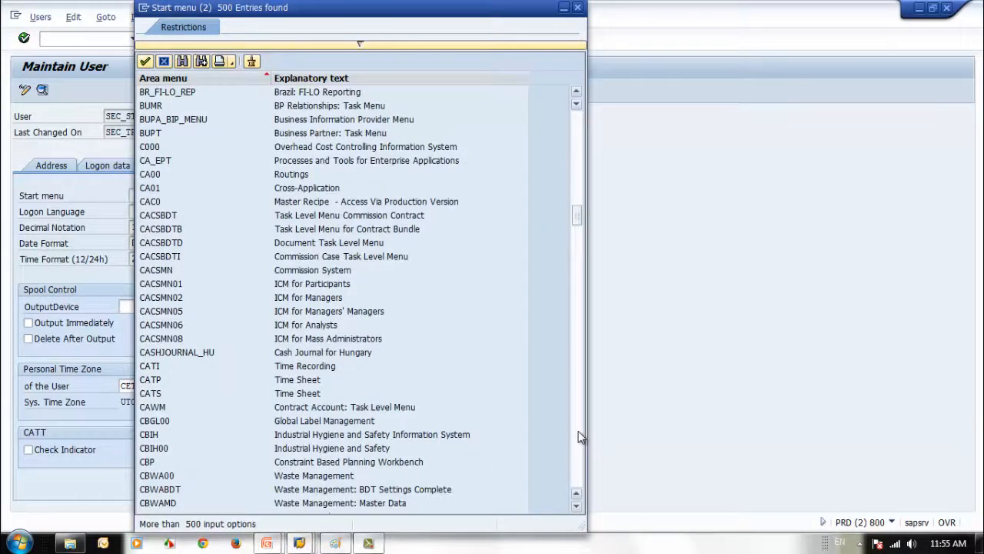
pyautogui.click(578, 430)
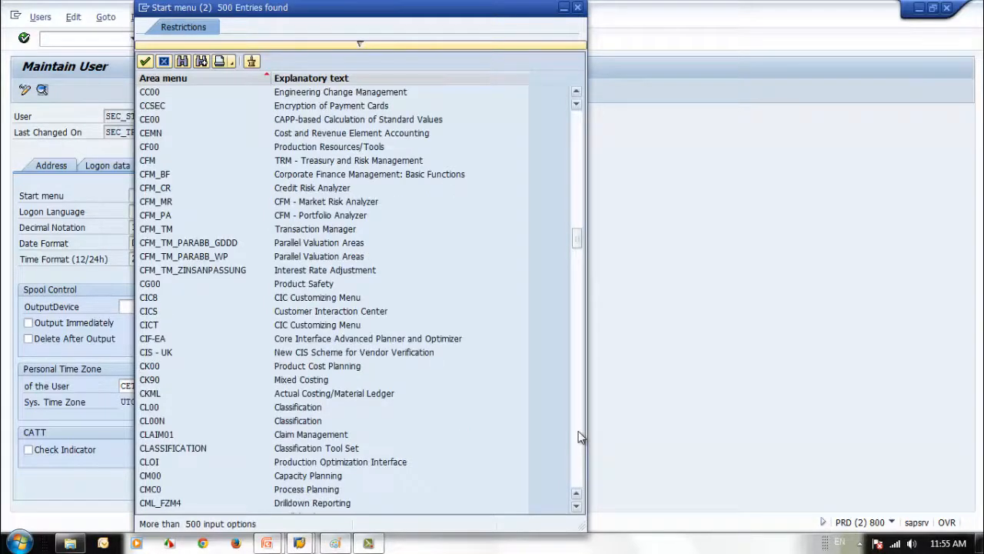
pyautogui.click(578, 430)
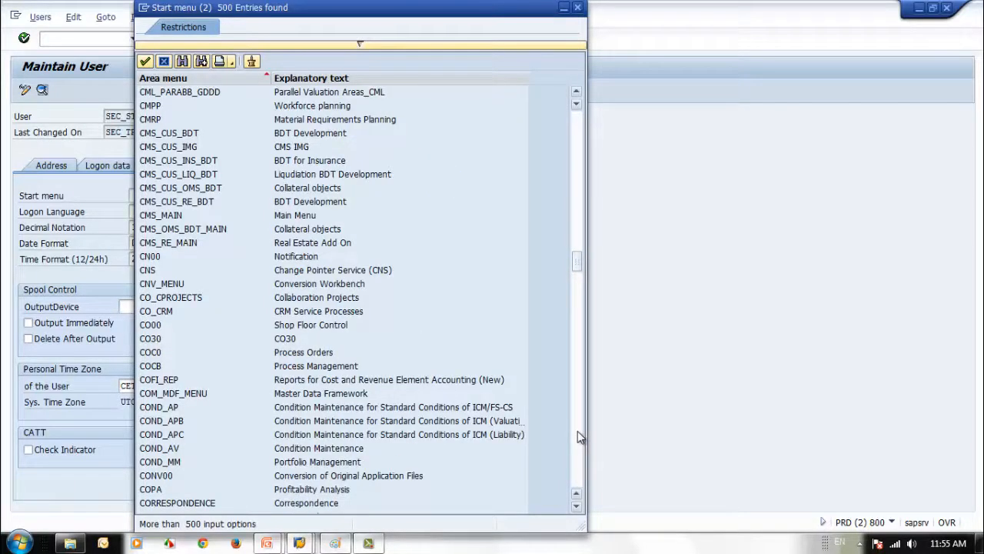
pyautogui.click(151, 326)
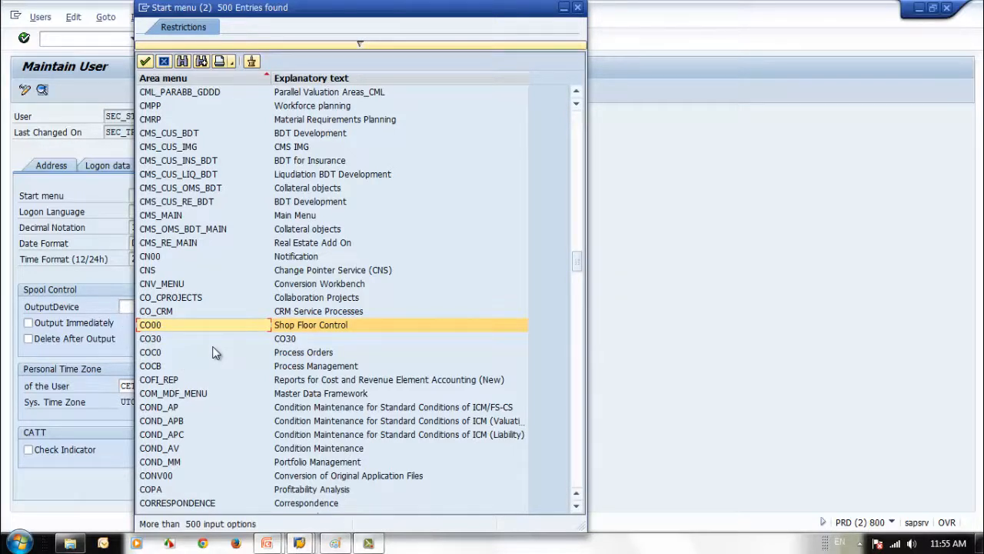
pyautogui.scroll(-4, 213, 347)
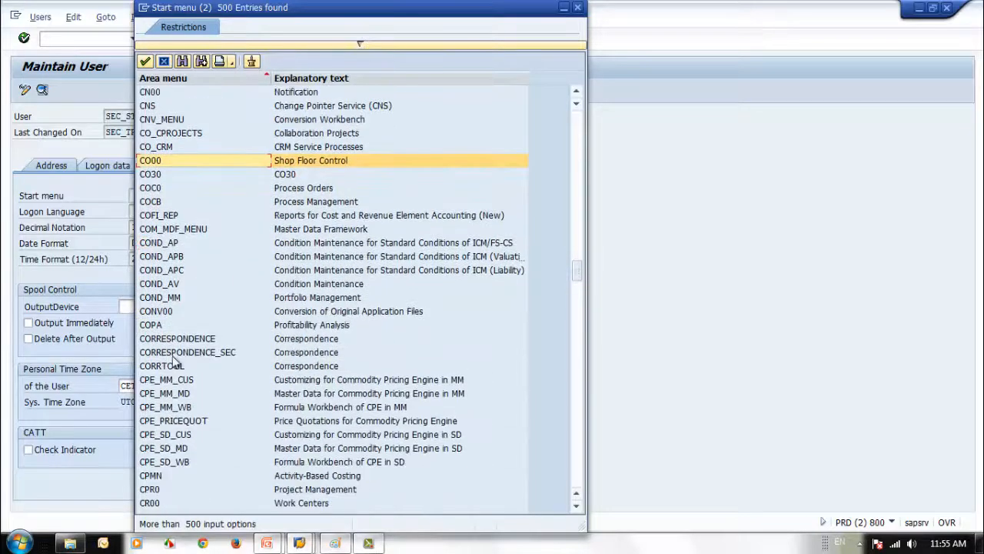
pyautogui.click(149, 327)
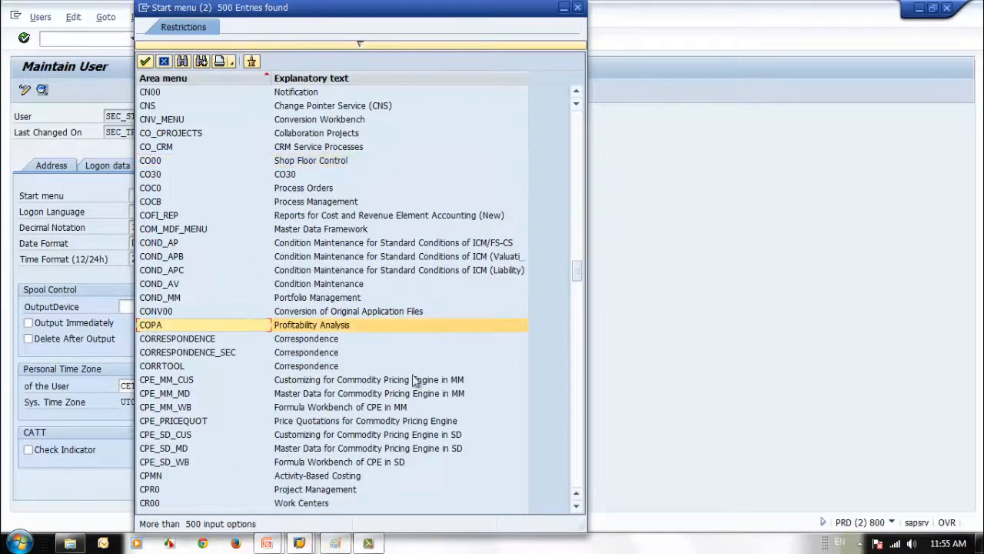
pyautogui.doubleClick(146, 329)
pyautogui.click(168, 37)
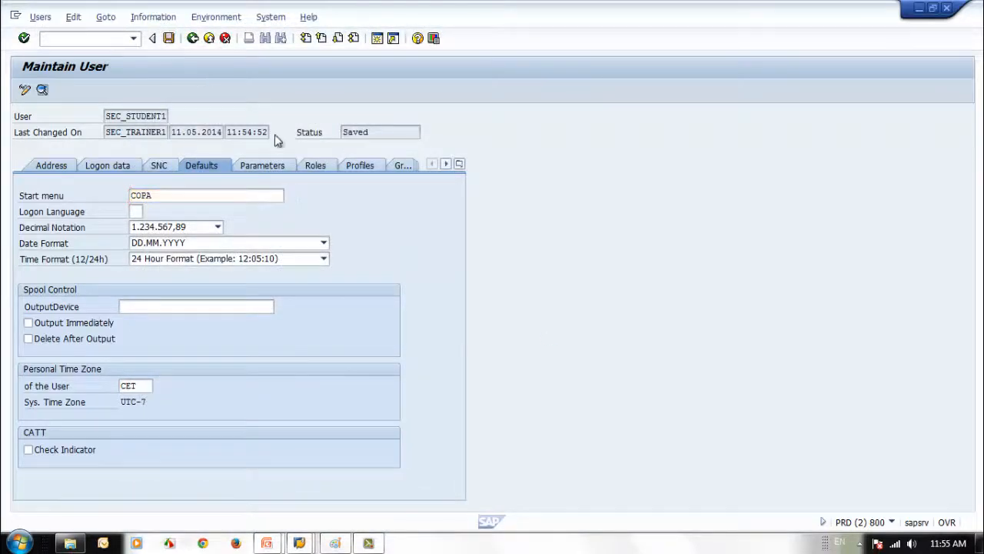
# Bring SAP Logon forward and open a connection to the SAP ECC6 system
pyautogui.click(299, 543)
pyautogui.click(125, 486)
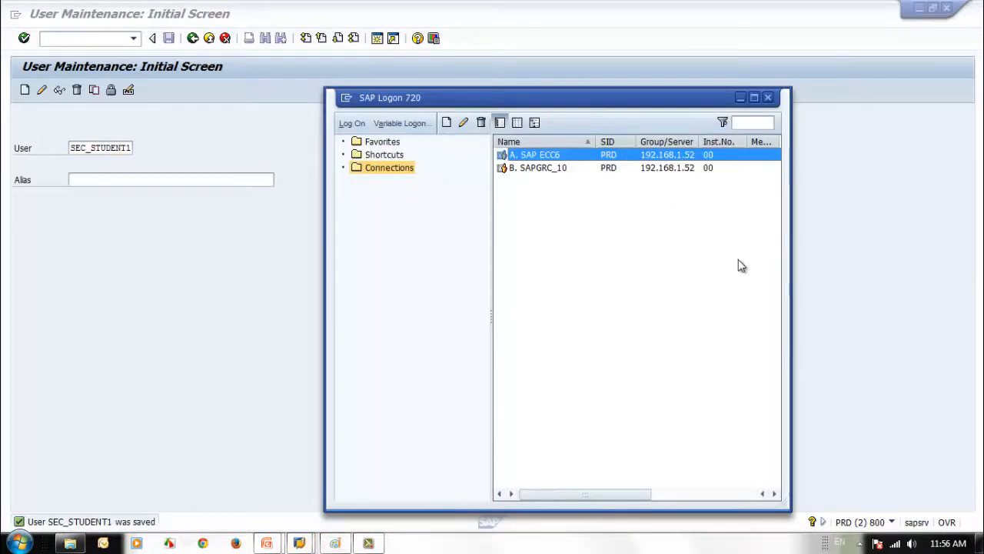
pyautogui.press('Return')
pyautogui.click(299, 543)
pyautogui.click(127, 477)
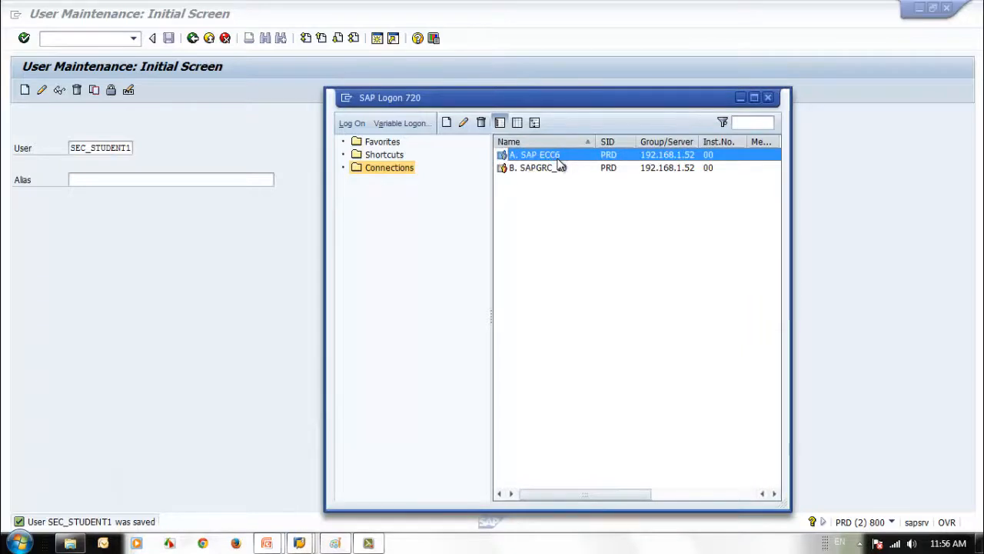
pyautogui.press('Return')
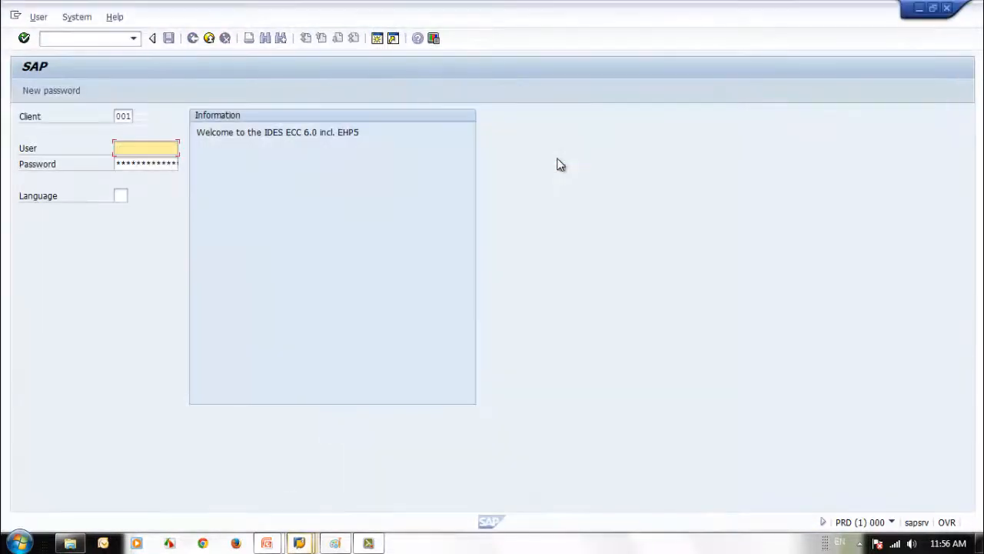
pyautogui.doubleClick(491, 12)
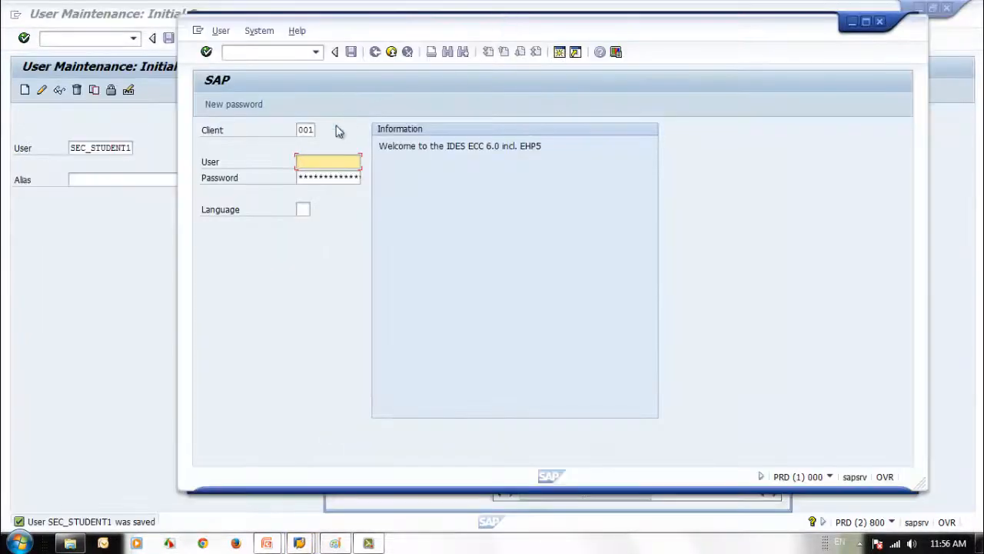
# Log on to client 800 as the remembered student user with its password
pyautogui.hotkey('shift', 'Tab')
pyautogui.write('800')
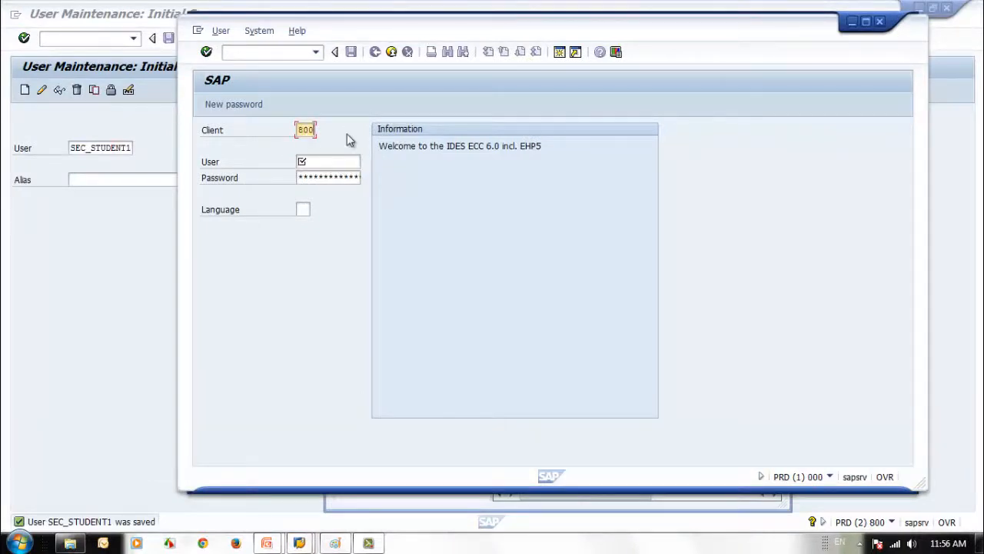
pyautogui.press('Tab')
pyautogui.write('s')
pyautogui.press('Down')
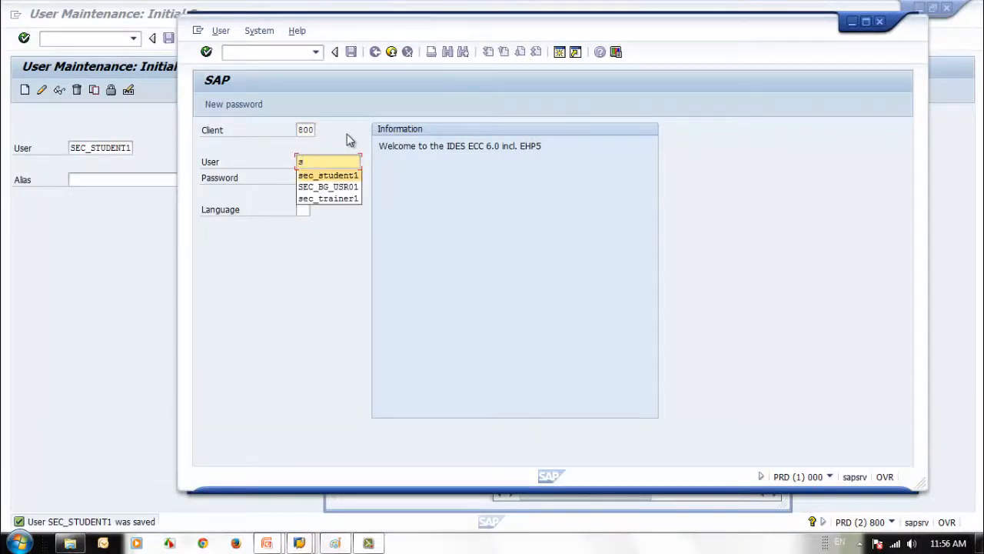
pyautogui.press('Tab')
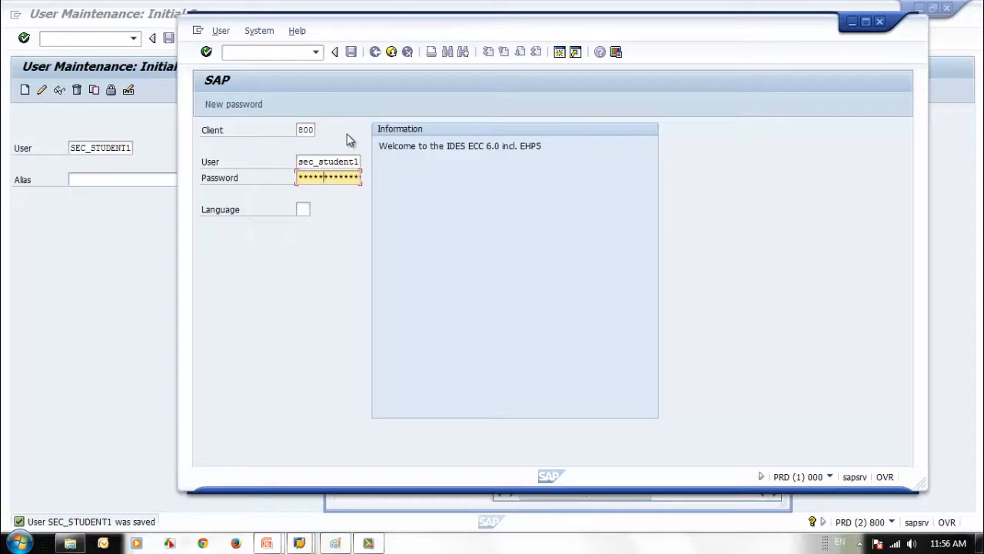
pyautogui.press('Return')
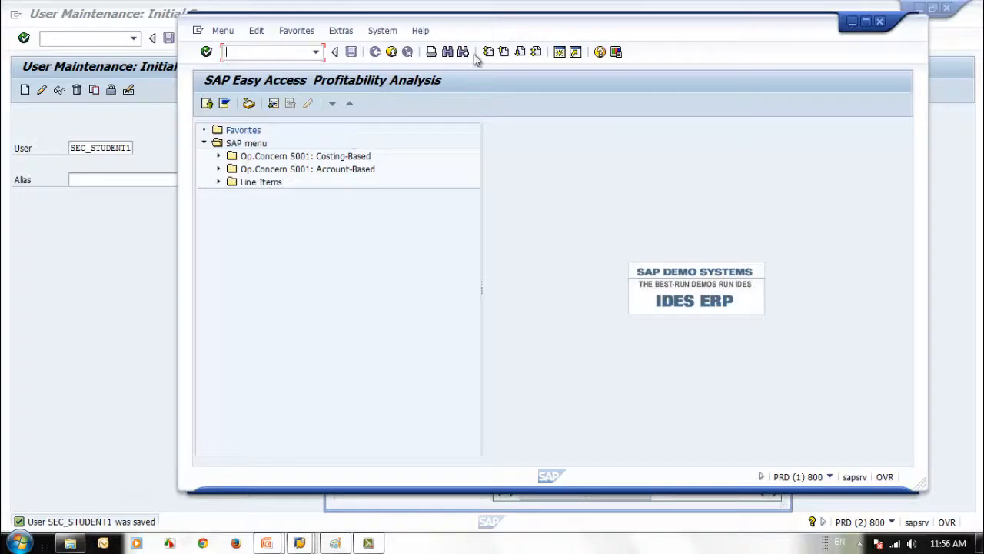
pyautogui.moveTo(518, 28); pyautogui.dragTo(613, 36)
pyautogui.click(336, 157)
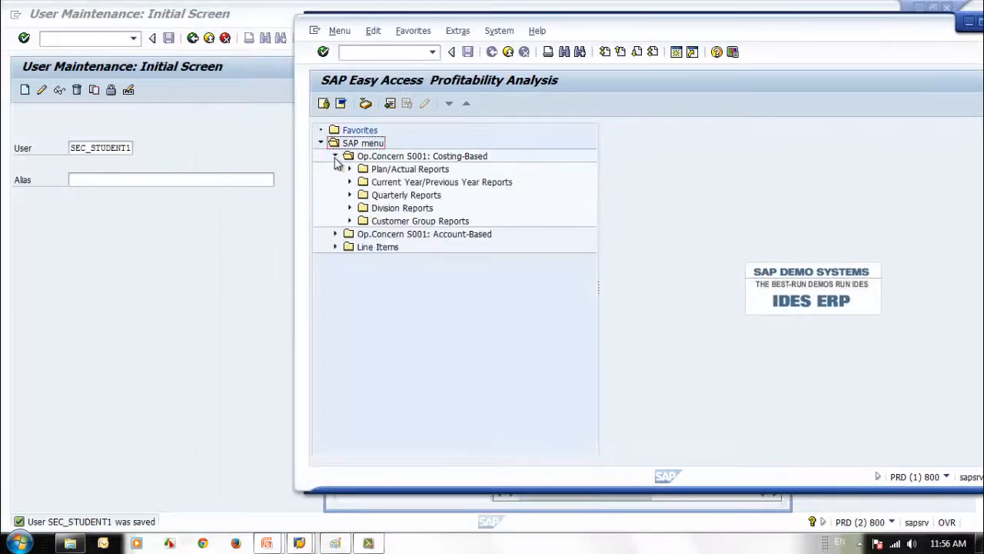
pyautogui.click(336, 233)
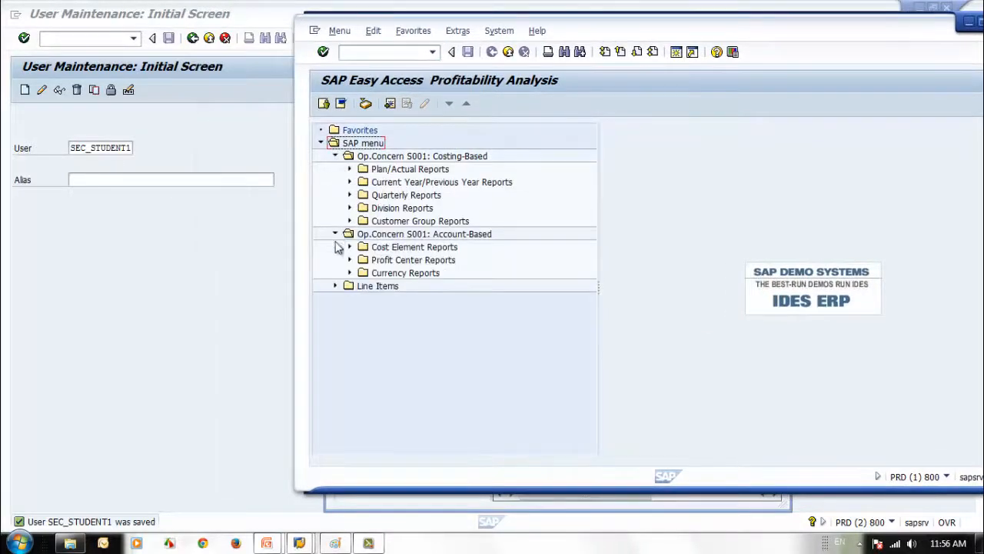
pyautogui.click(335, 286)
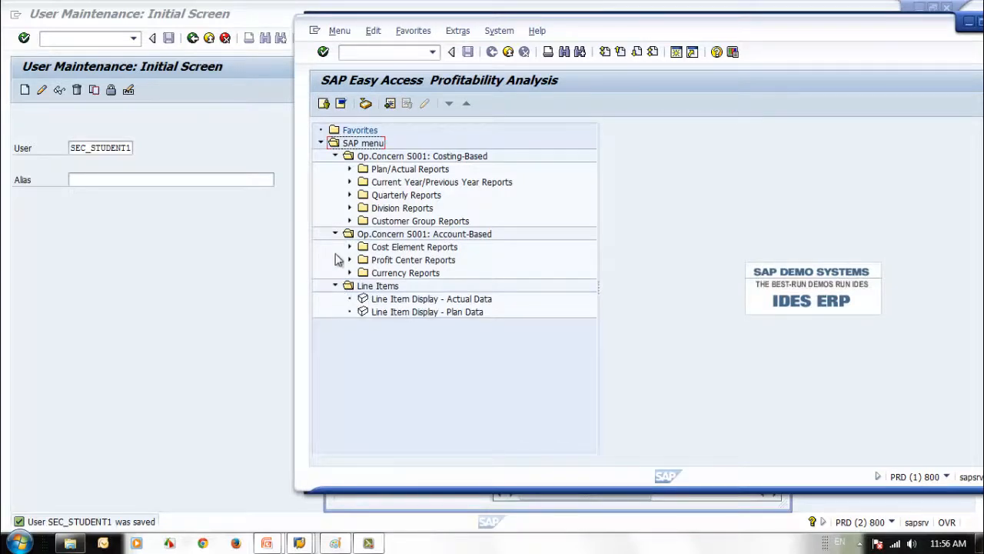
pyautogui.click(349, 247)
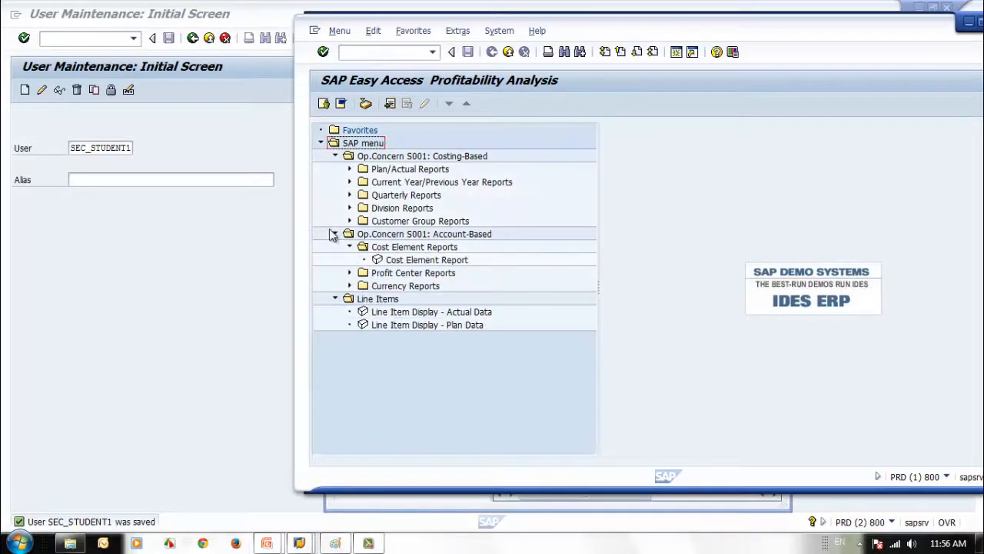
pyautogui.click(335, 234)
pyautogui.click(335, 156)
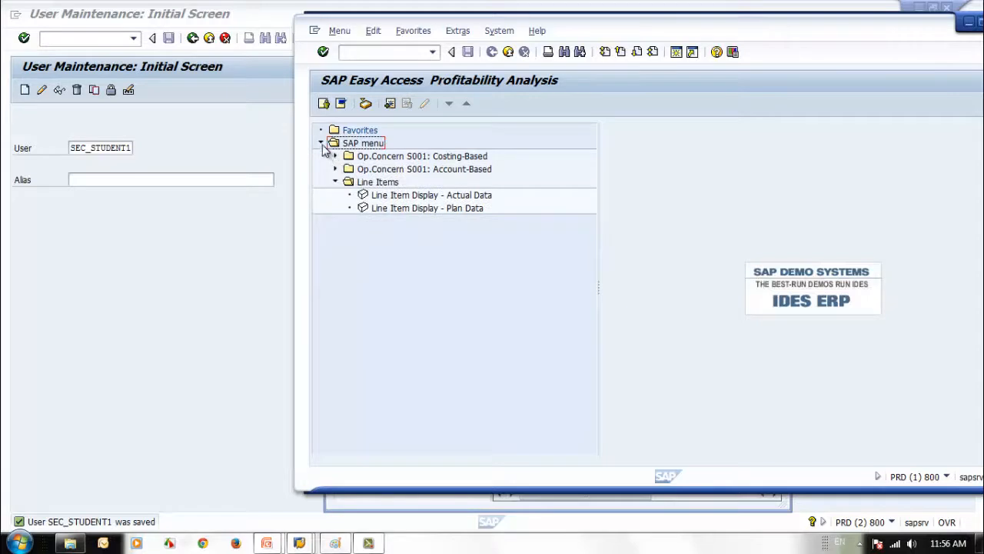
pyautogui.click(336, 182)
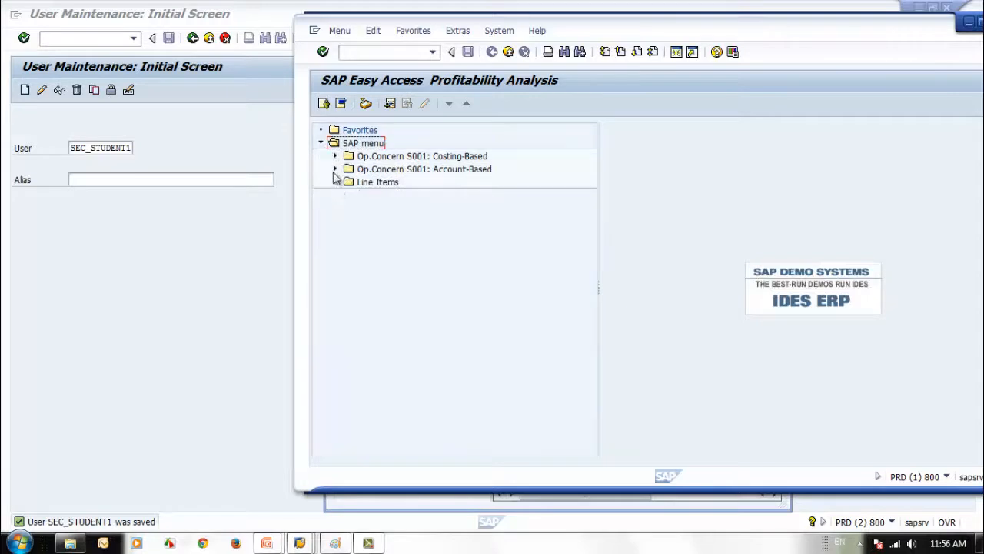
pyautogui.click(324, 103)
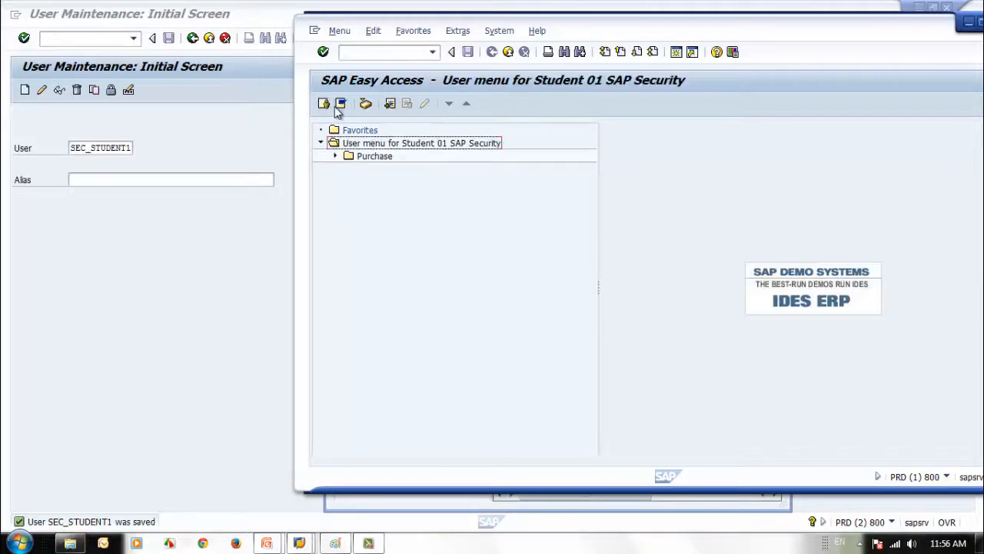
pyautogui.click(340, 105)
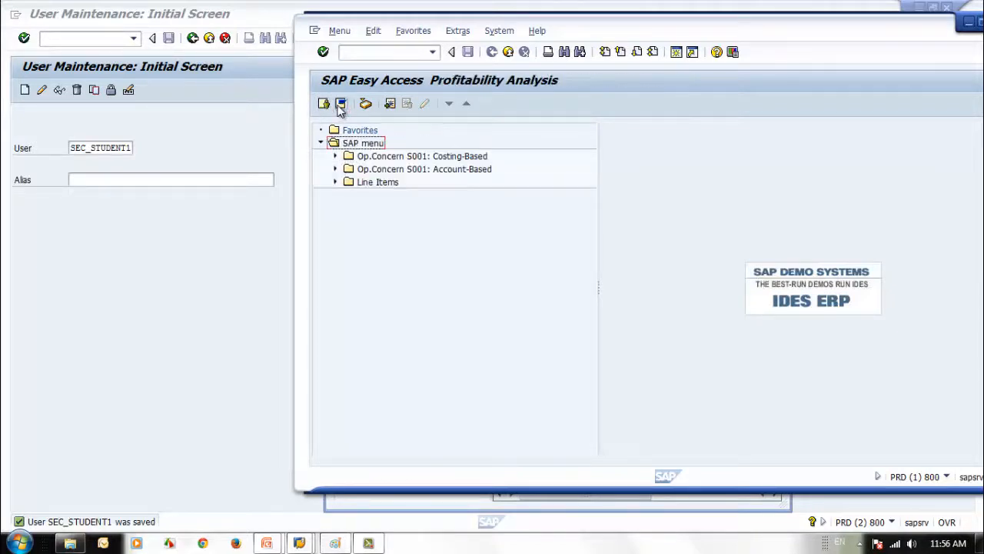
pyautogui.click(336, 157)
pyautogui.click(335, 234)
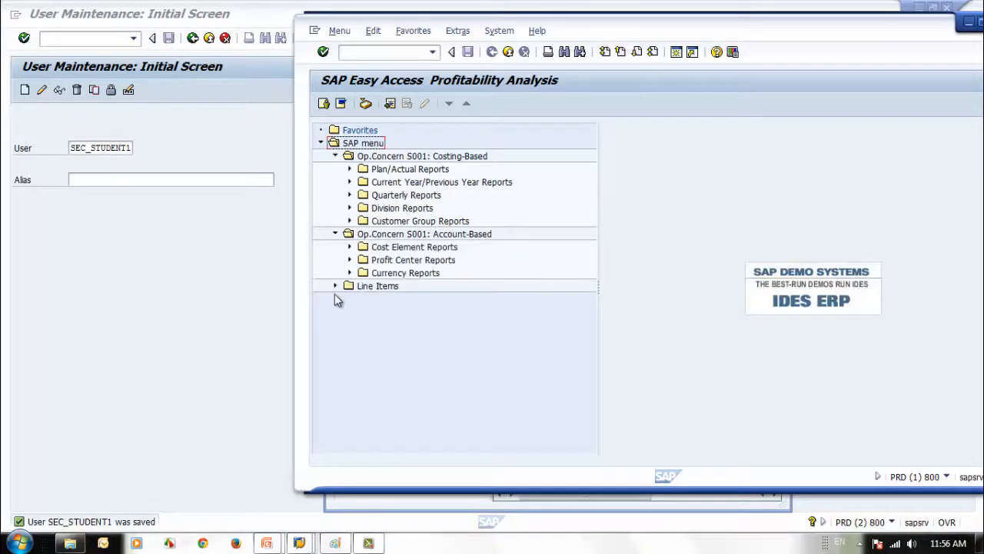
pyautogui.click(335, 286)
pyautogui.click(350, 169)
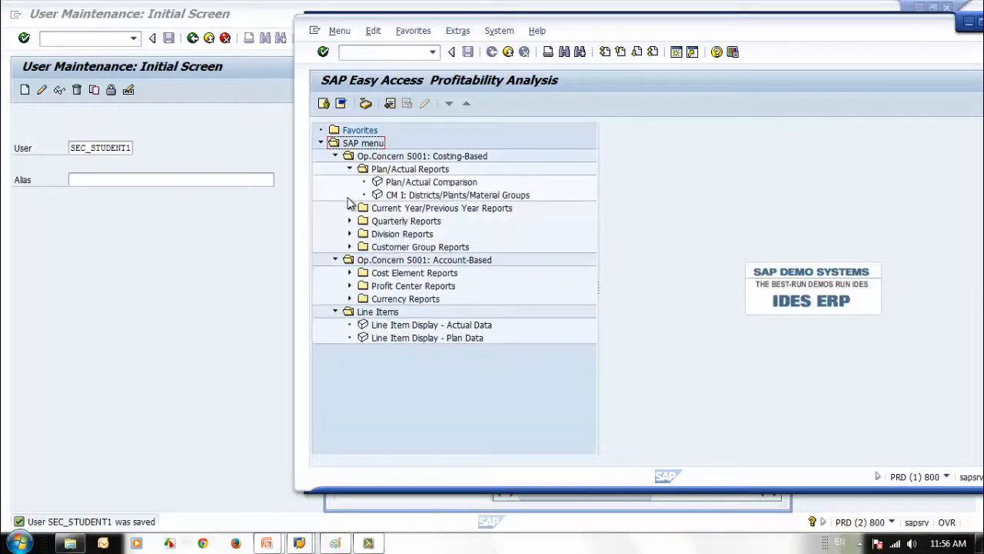
pyautogui.click(349, 169)
pyautogui.click(336, 157)
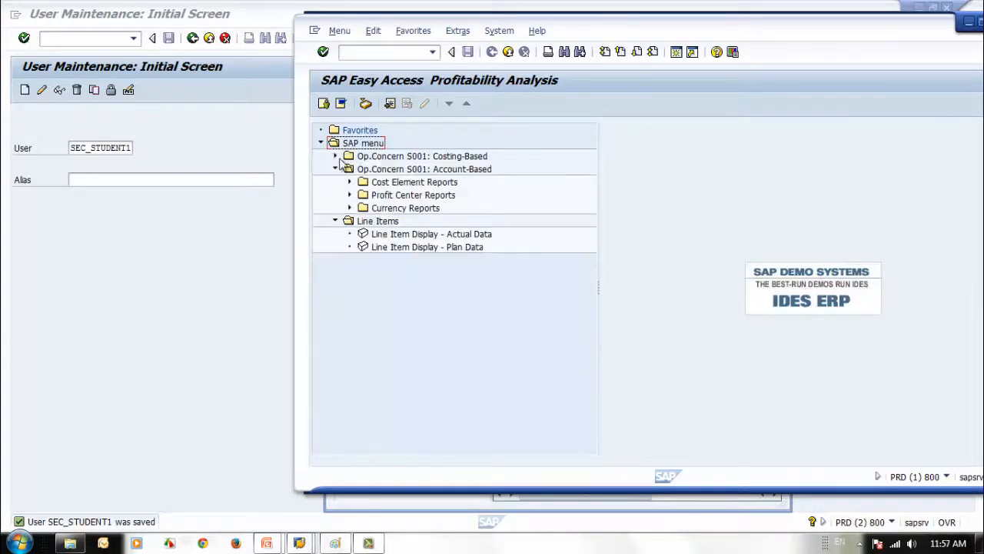
pyautogui.click(336, 169)
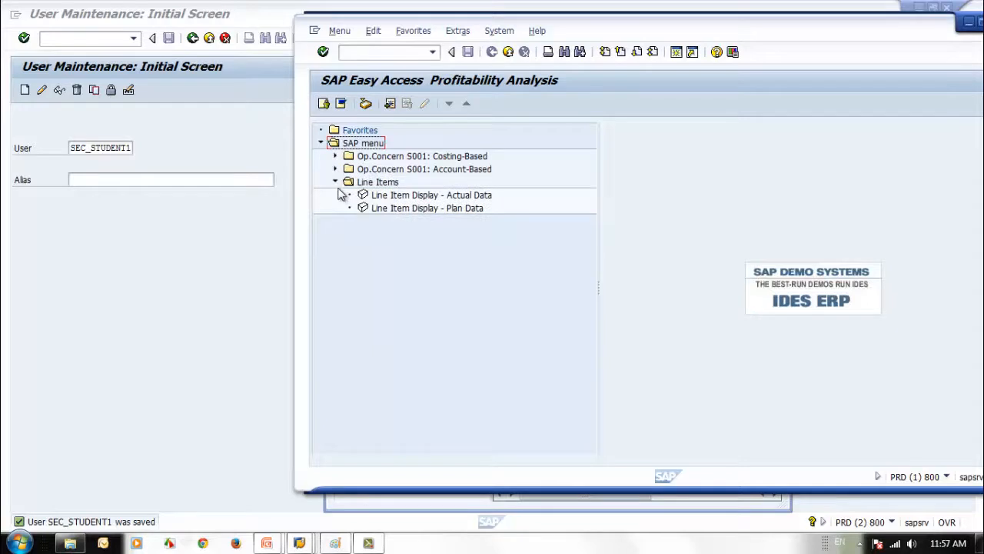
pyautogui.click(335, 182)
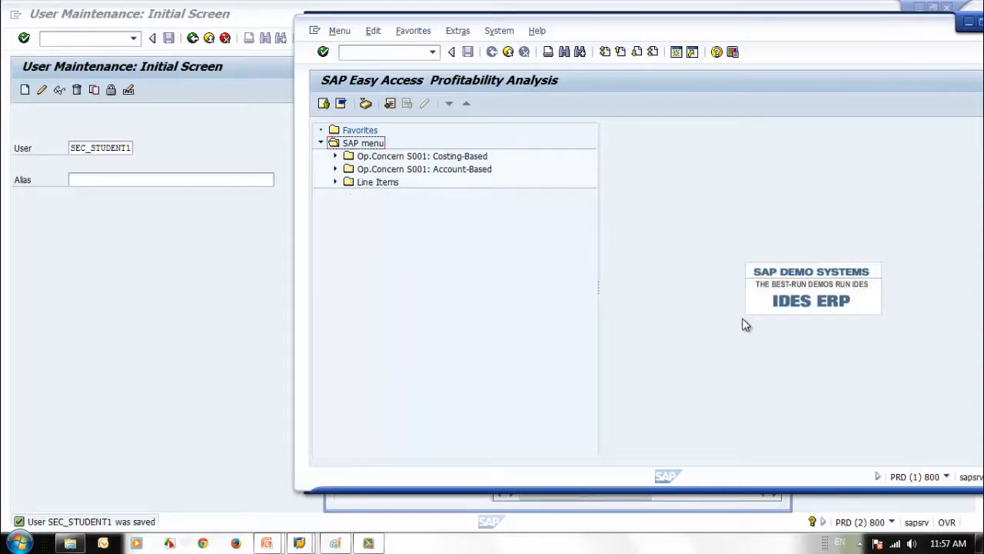
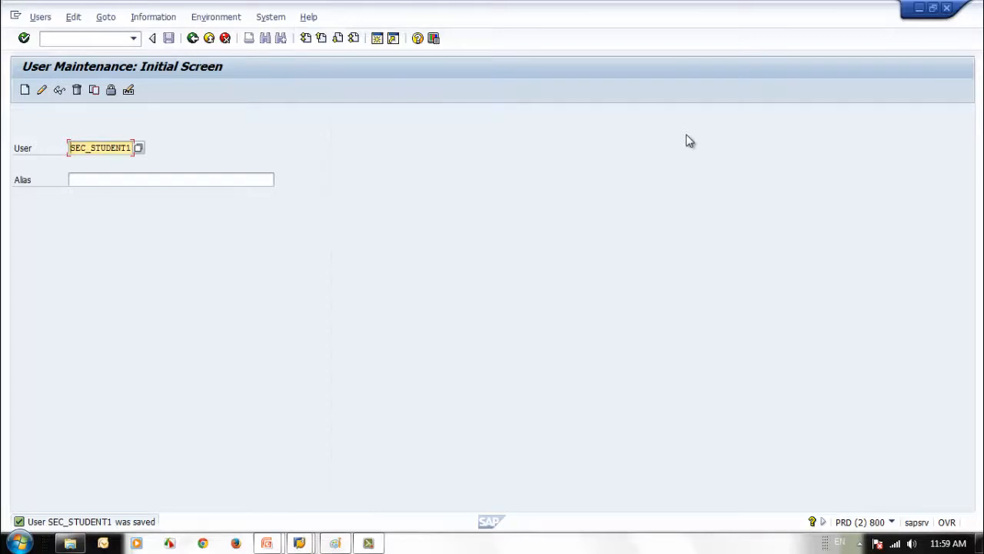
# Set SEC_STUDENT1's personal time zone to AUSQLD (Australia Queensland) on the Defaults tab and save the user
pyautogui.click(42, 90)
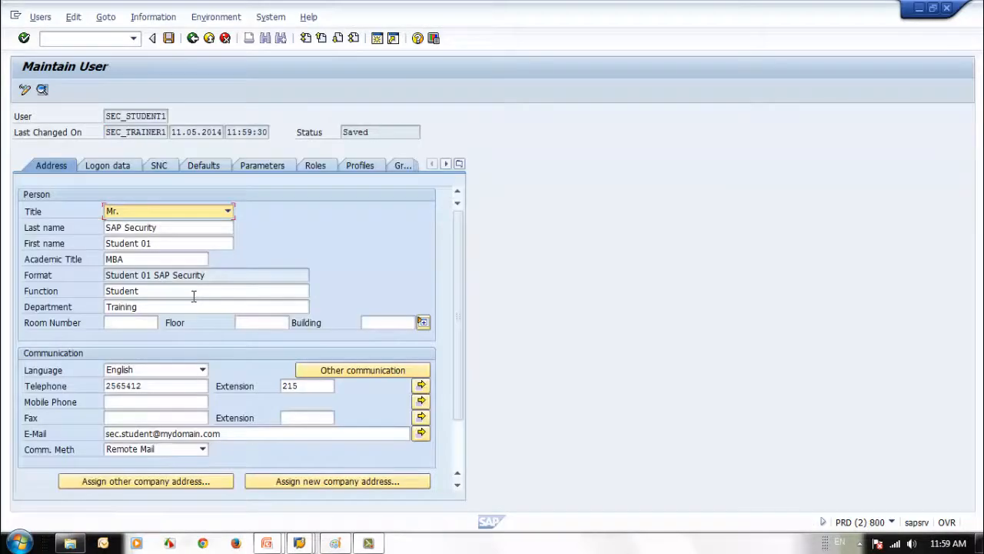
pyautogui.click(212, 171)
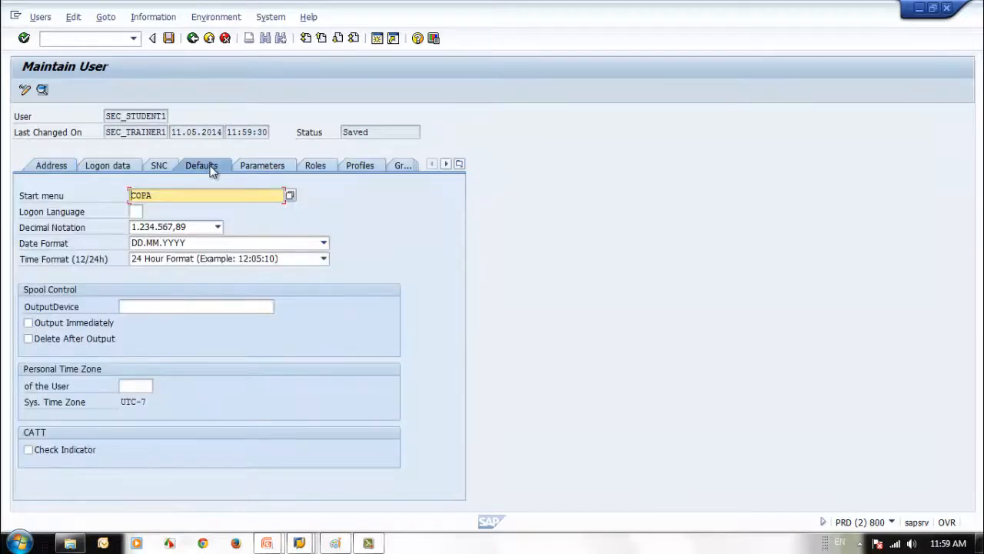
pyautogui.click(145, 386)
pyautogui.click(158, 386)
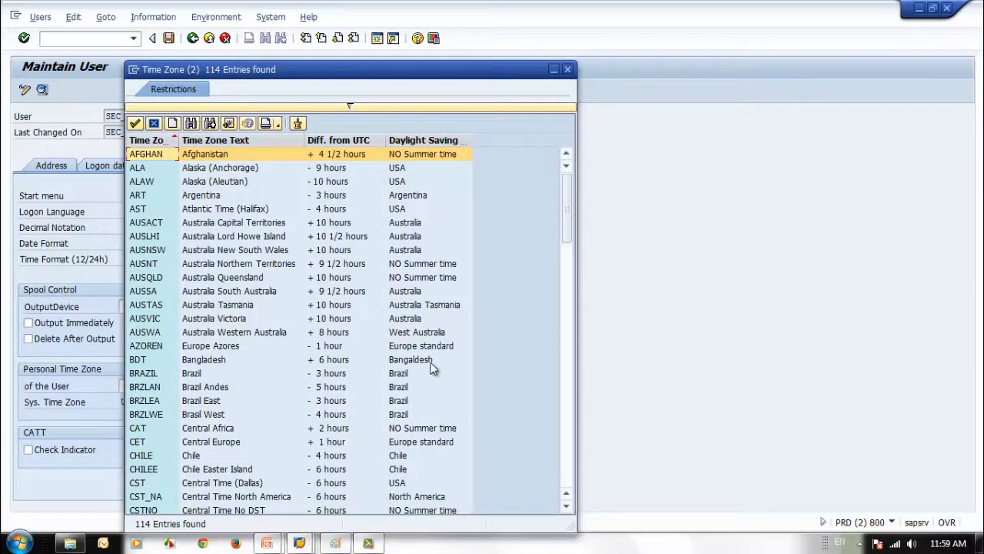
pyautogui.click(144, 278)
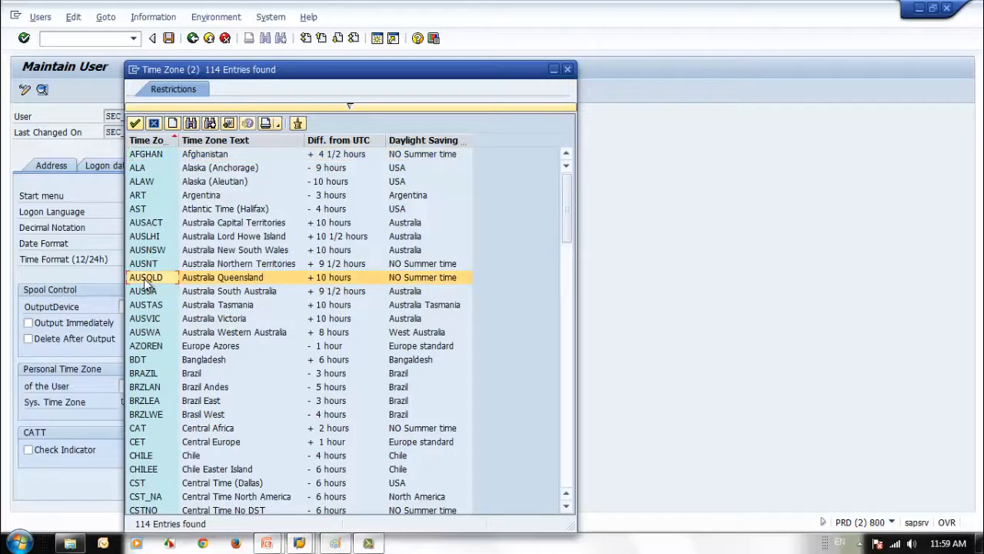
pyautogui.doubleClick(144, 278)
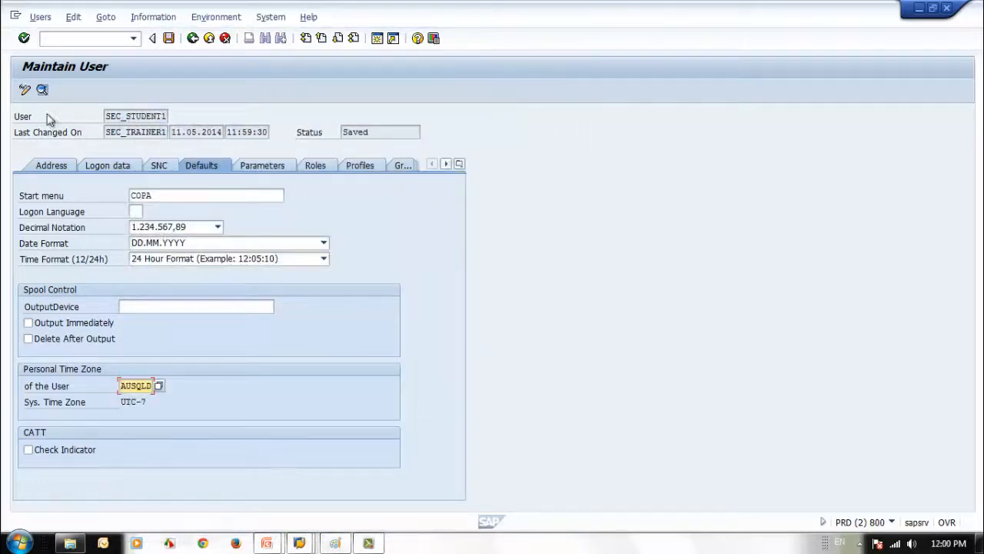
pyautogui.click(168, 38)
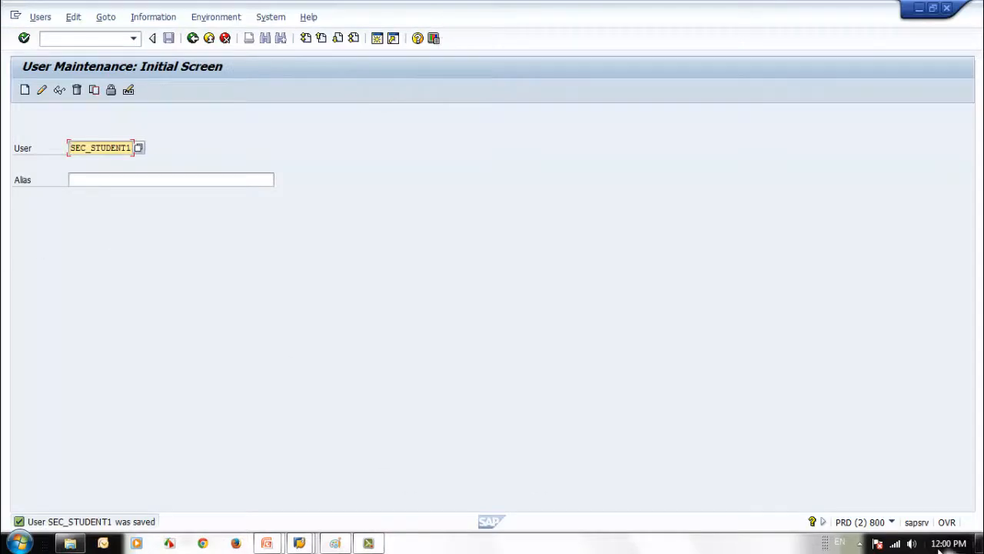
# Open the trainer session's System: Status dialog and shift it slightly to the right
pyautogui.click(891, 522)
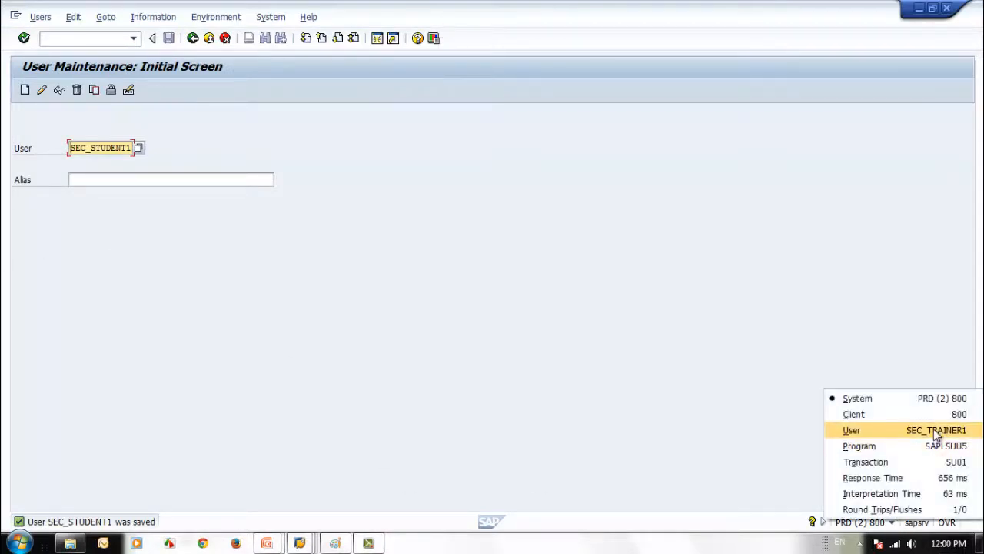
pyautogui.click(654, 314)
pyautogui.click(269, 17)
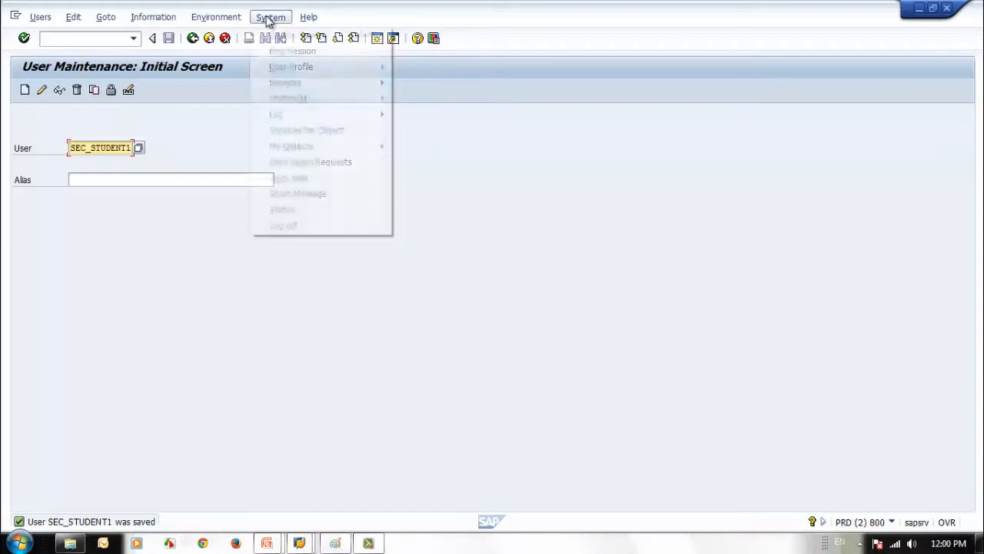
pyautogui.click(332, 217)
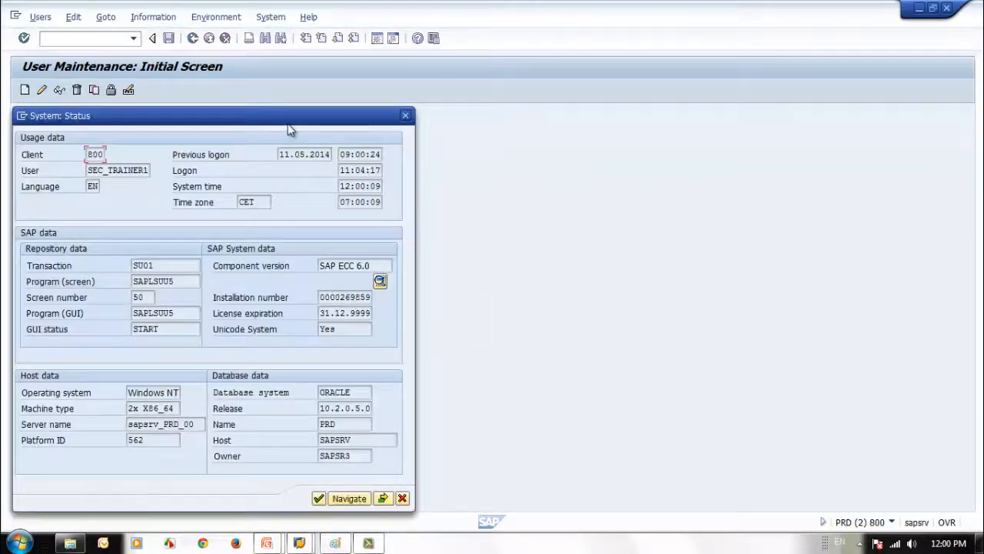
pyautogui.moveTo(286, 123); pyautogui.dragTo(327, 129)
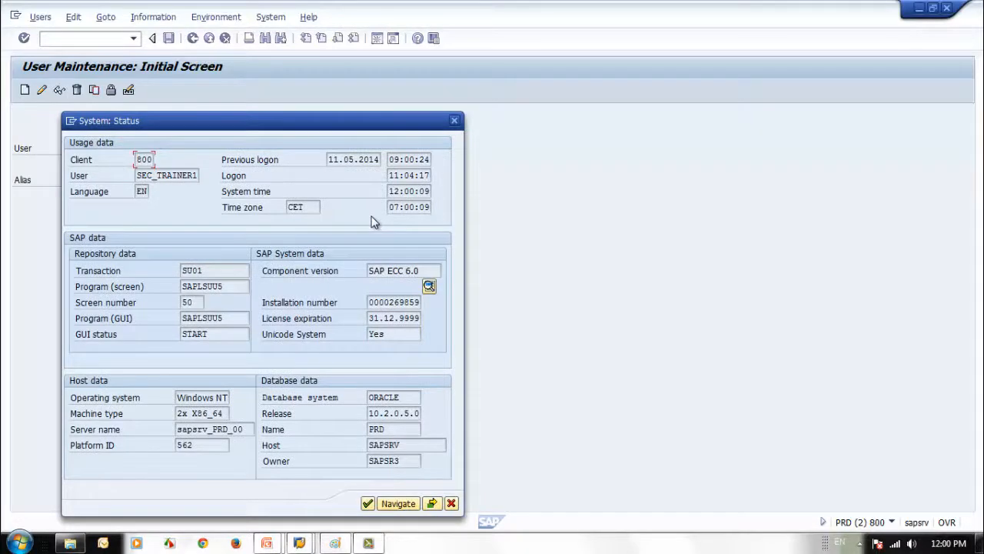
# Highlight the system time, the CET time zone and the logged-on trainer user name
pyautogui.click(270, 195)
pyautogui.click(309, 207)
pyautogui.doubleClick(137, 176)
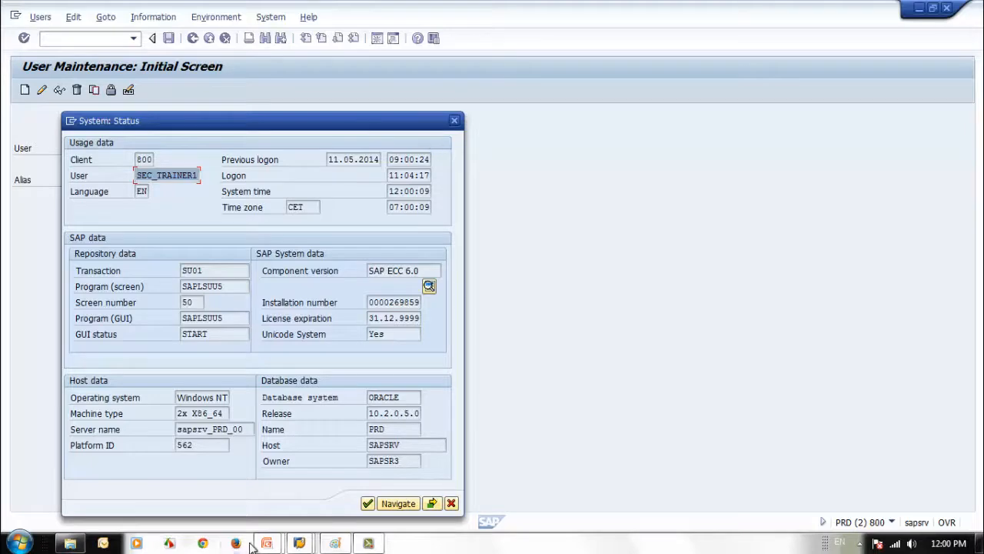
# Open a new SAP ECC6 connection from SAP Logon and move the logon window right
pyautogui.click(299, 542)
pyautogui.click(184, 486)
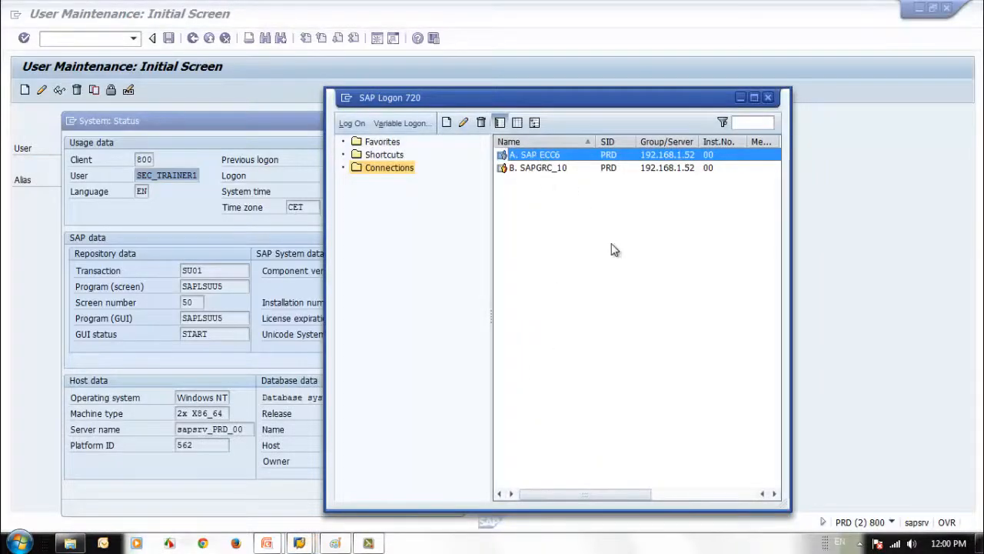
pyautogui.press('Return')
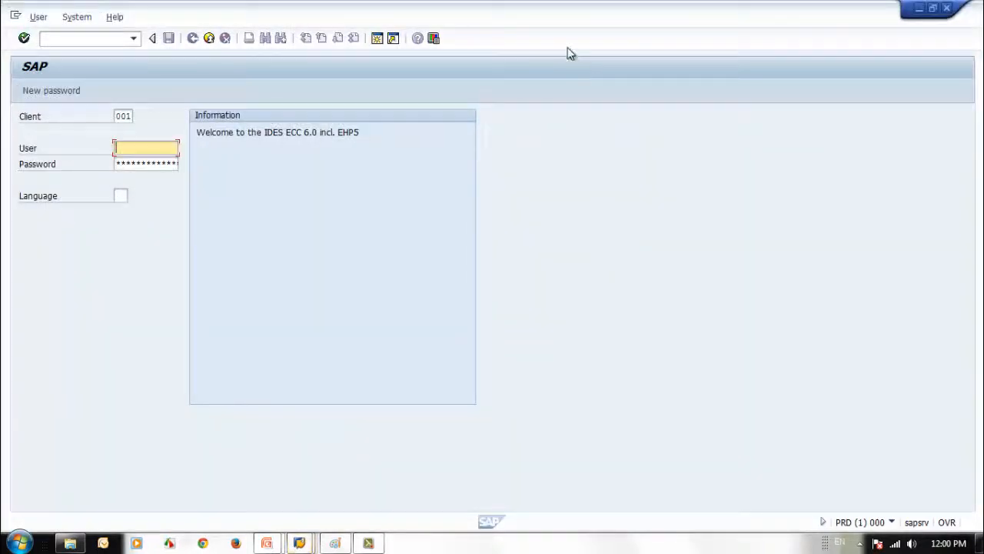
pyautogui.doubleClick(568, 27)
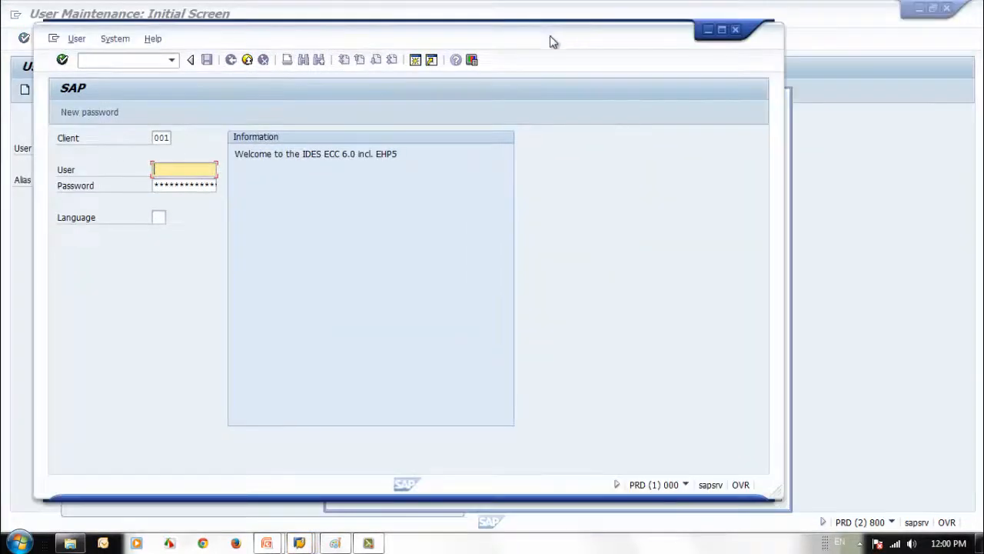
pyautogui.moveTo(549, 35); pyautogui.dragTo(762, 33)
# Log on to client 800 as the student user chosen from the user history
pyautogui.hotkey('shift', 'Tab')
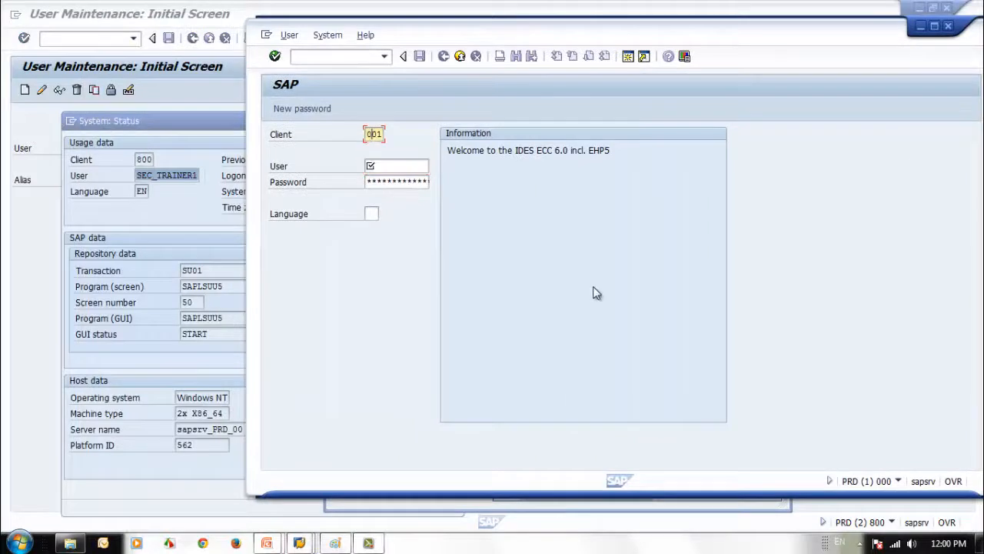
pyautogui.write('800')
pyautogui.press('Tab')
pyautogui.write('s')
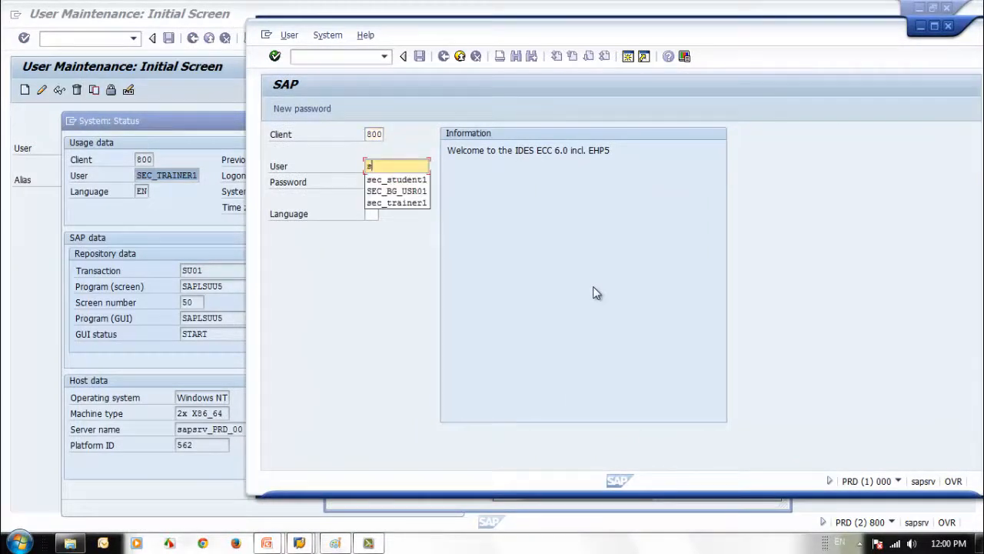
pyautogui.click(407, 178)
pyautogui.click(397, 185)
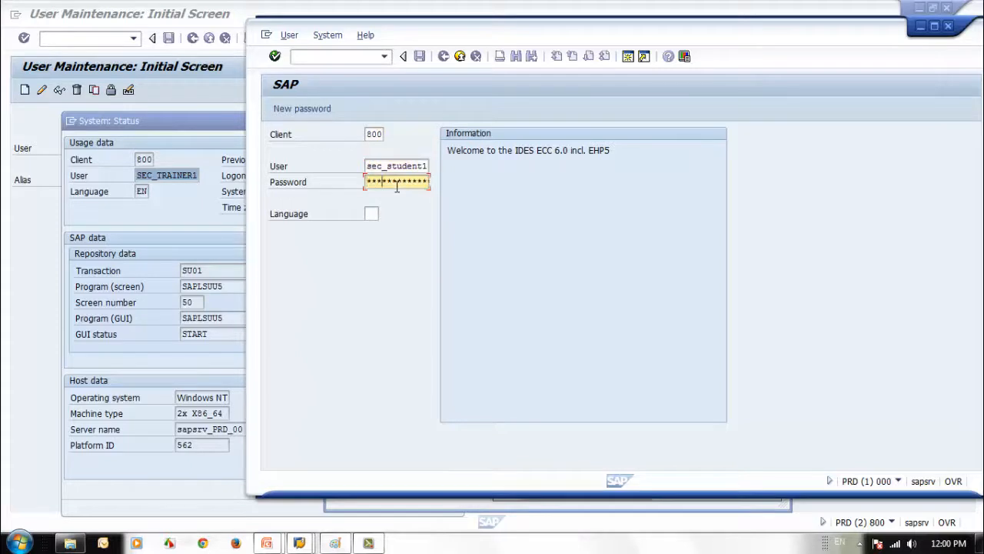
pyautogui.press('Return')
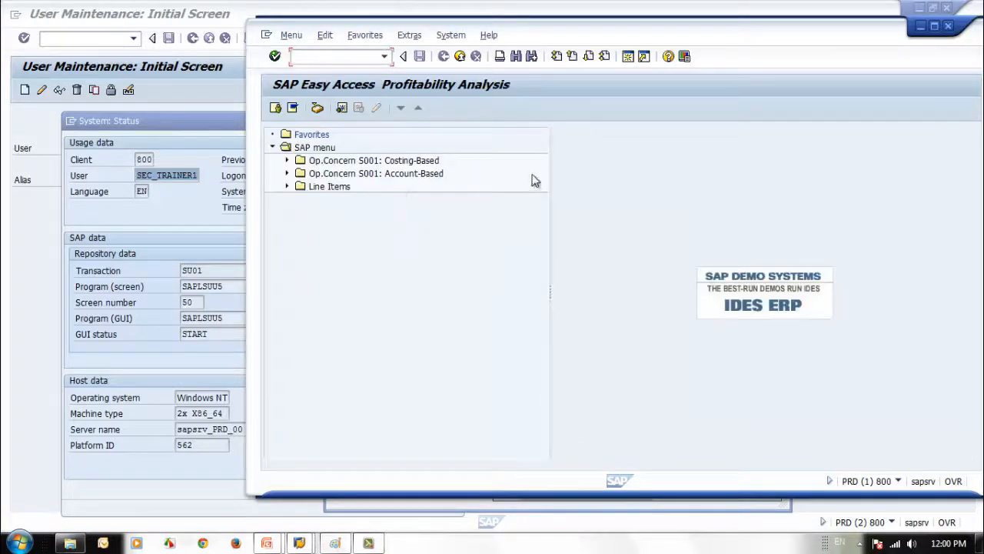
# Open the student session's System: Status and compare its local time with the trainer's status dialog
pyautogui.click(451, 35)
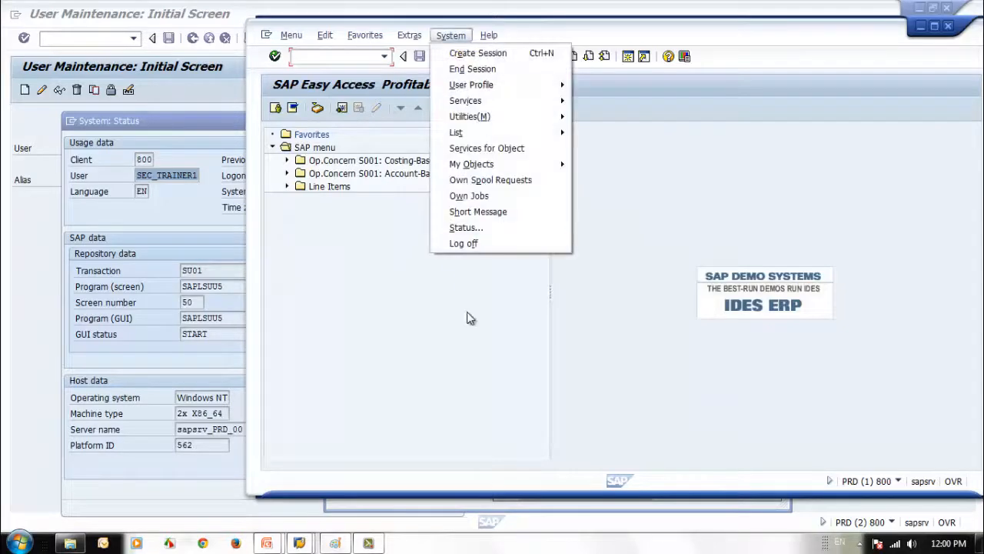
pyautogui.click(478, 227)
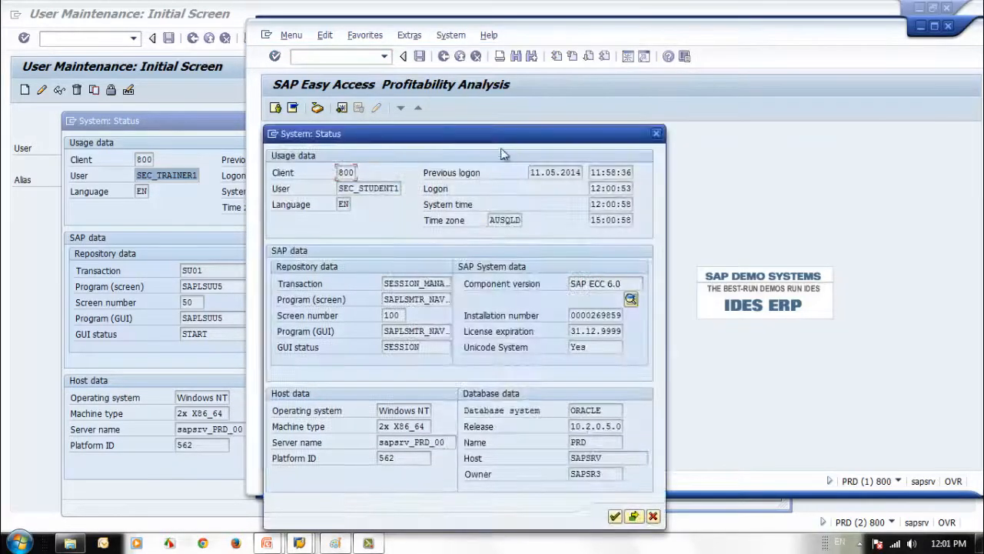
pyautogui.moveTo(503, 147); pyautogui.dragTo(499, 110)
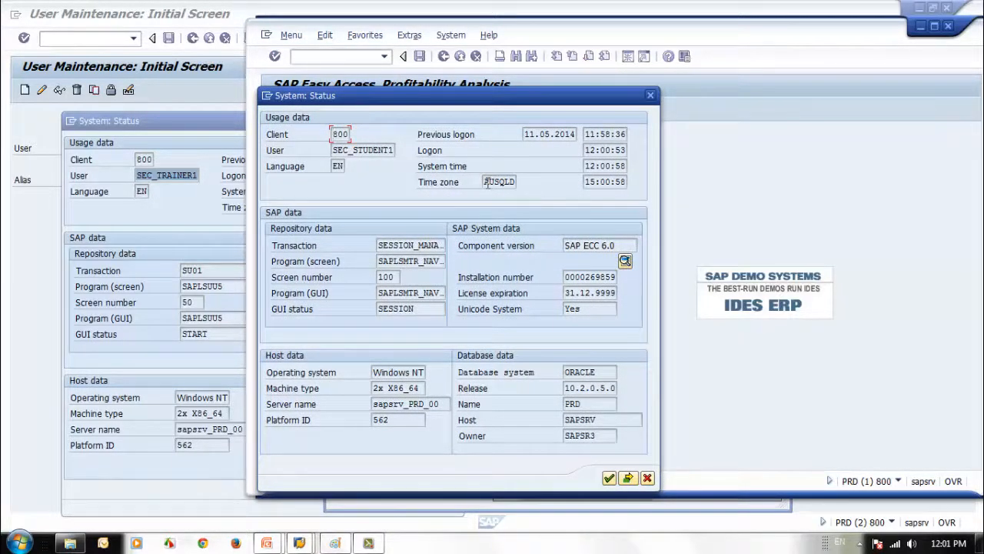
pyautogui.click(588, 182)
pyautogui.click(219, 250)
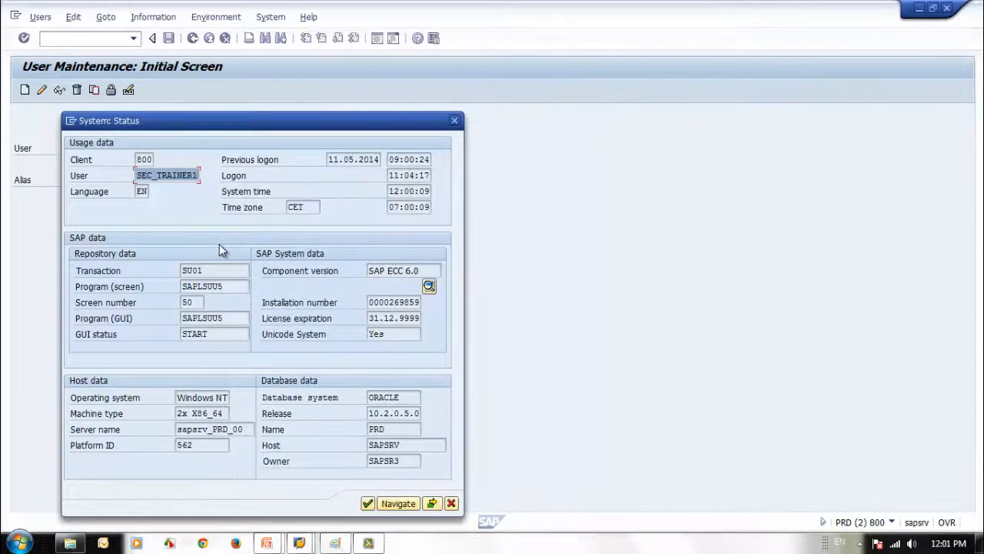
# Close the student's status dialog, end the student session with /nex, and close the trainer's status dialog
pyautogui.click(299, 543)
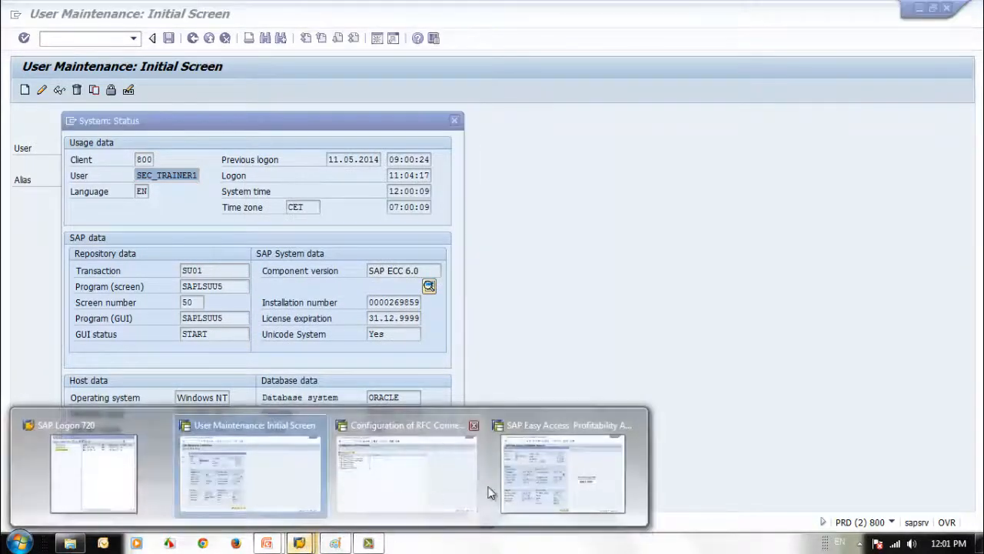
pyautogui.click(593, 500)
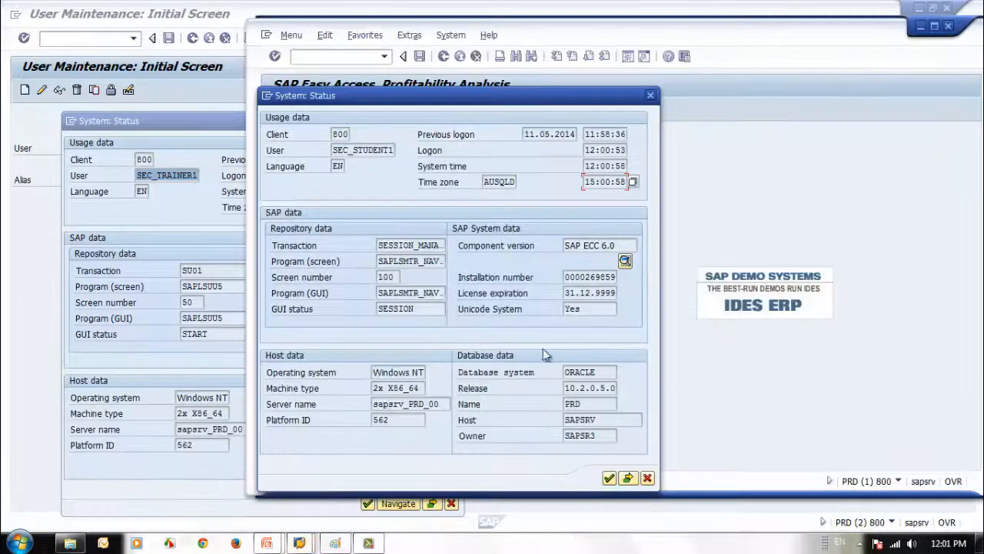
pyautogui.click(648, 478)
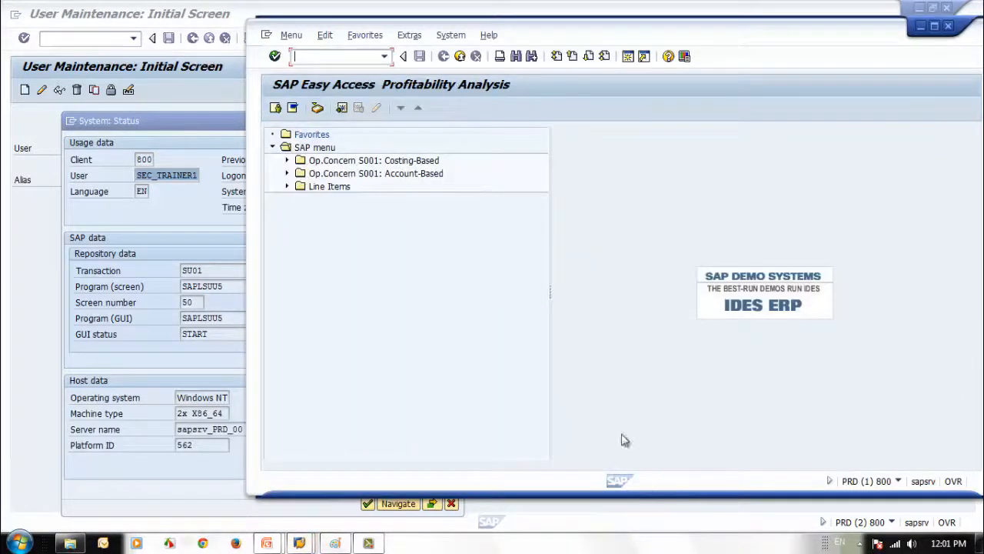
pyautogui.click(319, 57)
pyautogui.write('/nex')
pyautogui.press('Return')
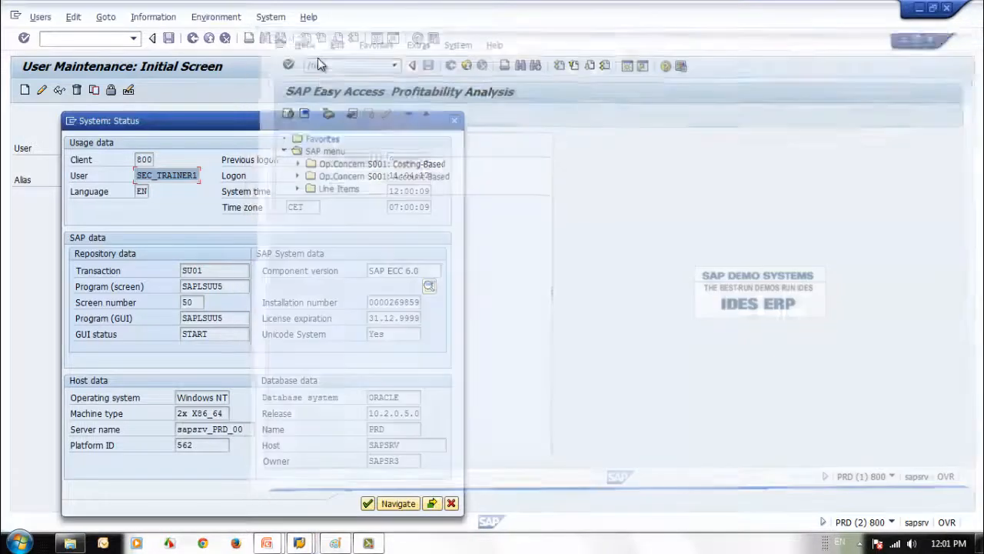
pyautogui.click(459, 122)
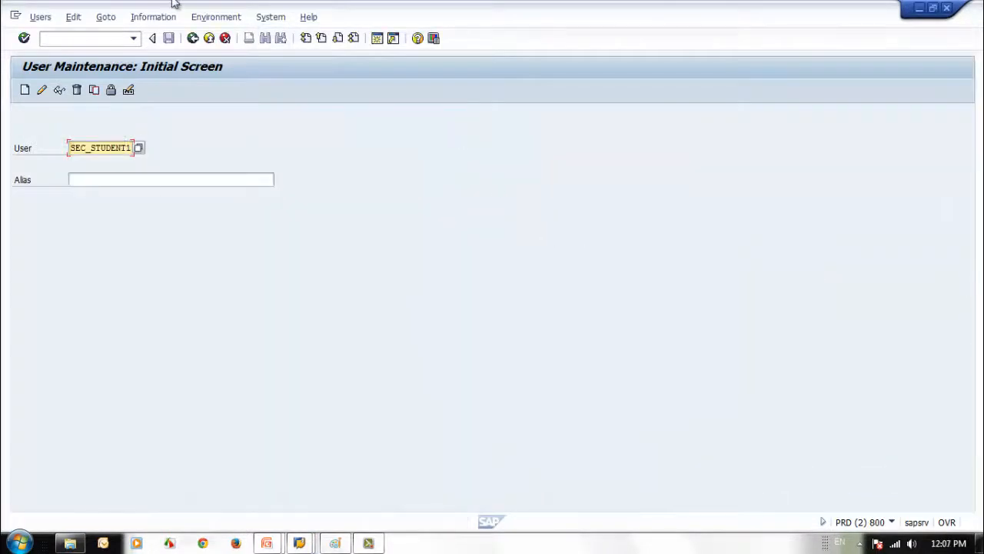
# Open System: Status and highlight client 800, the trainer user, transaction SU01 and screen 50
pyautogui.click(269, 16)
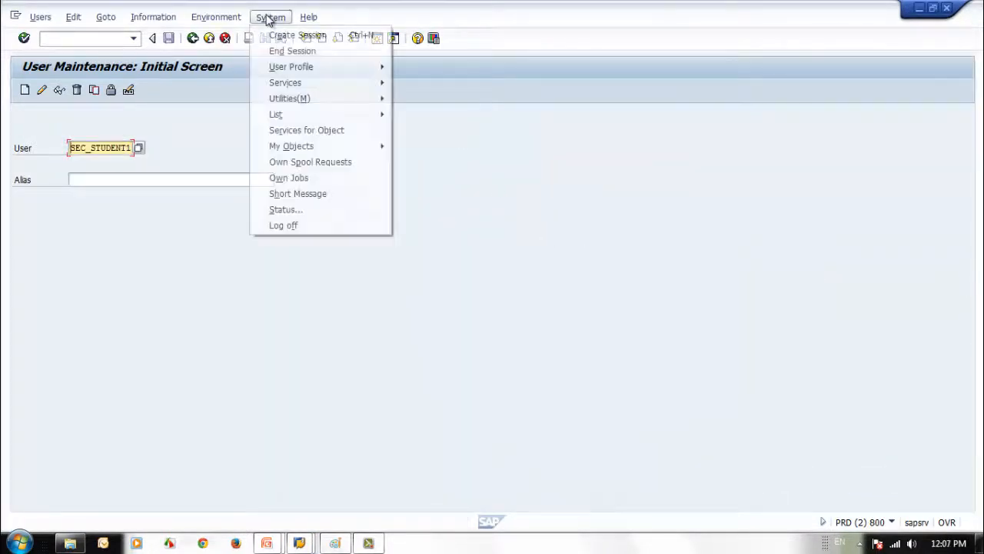
pyautogui.click(334, 209)
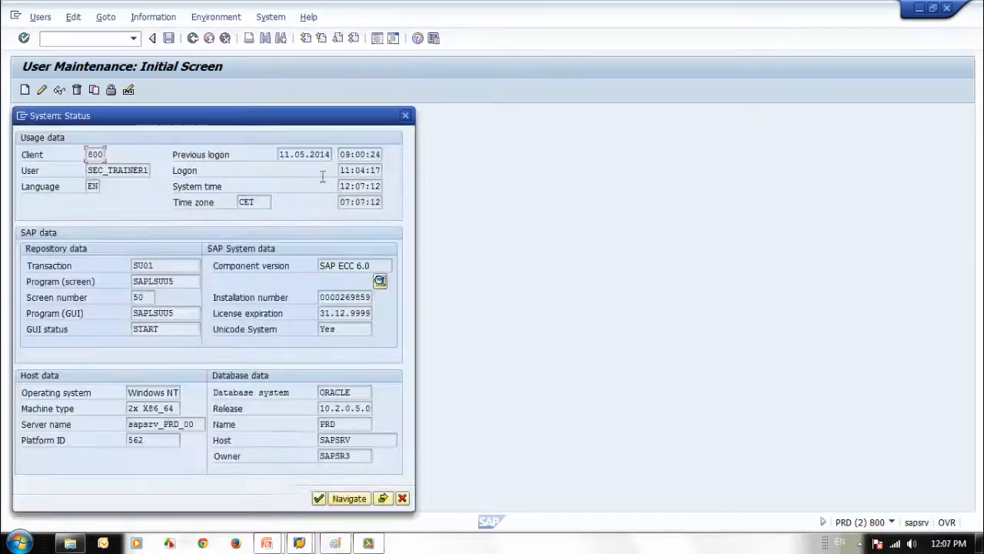
pyautogui.moveTo(280, 124); pyautogui.dragTo(293, 115)
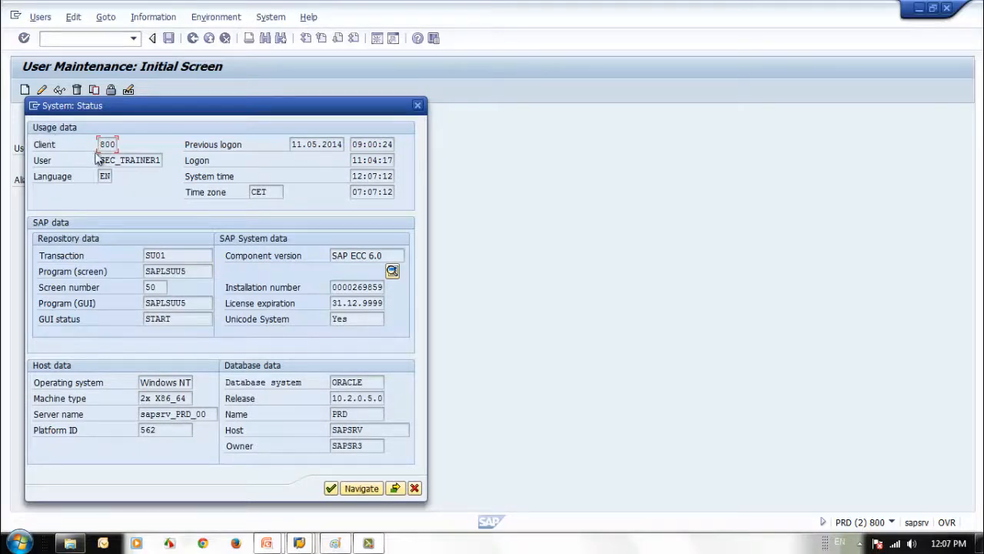
pyautogui.moveTo(103, 144); pyautogui.dragTo(203, 164)
pyautogui.click(110, 176)
pyautogui.moveTo(145, 255)
pyautogui.mouseDown()
pyautogui.moveTo(191, 261)
pyautogui.moveTo(139, 259)
pyautogui.mouseUp()
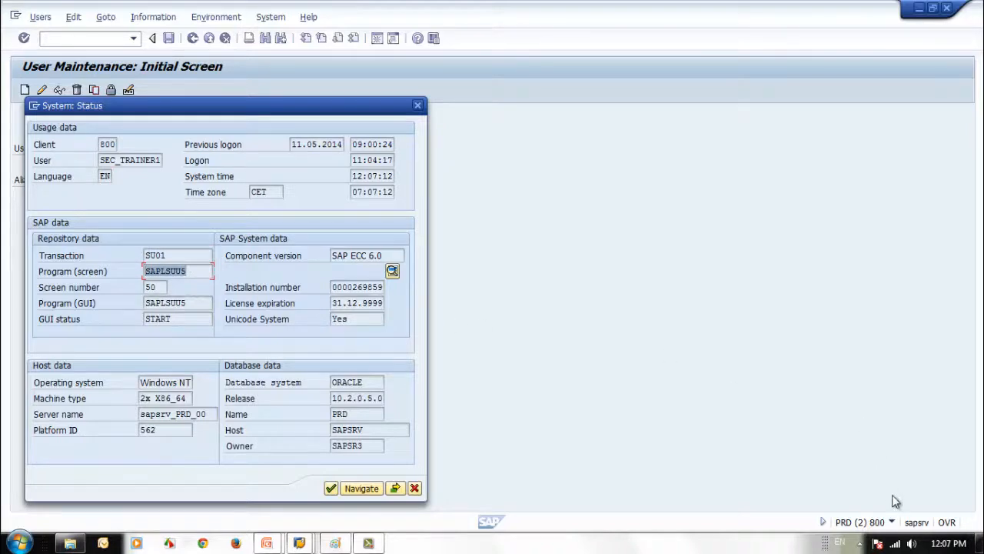
pyautogui.click(162, 287)
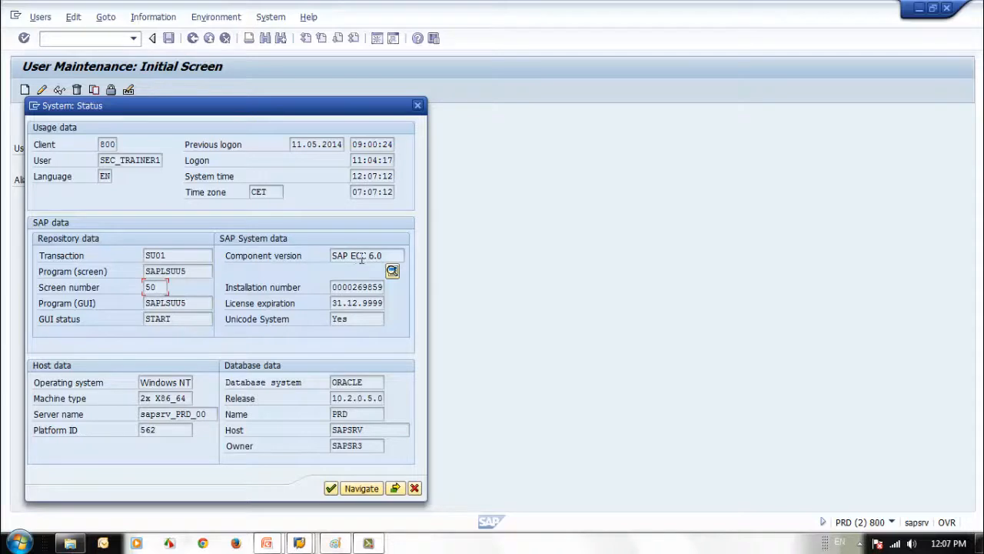
# Highlight component version SAP ECC 6.0 and display the installed software component list
pyautogui.moveTo(382, 256); pyautogui.dragTo(329, 257)
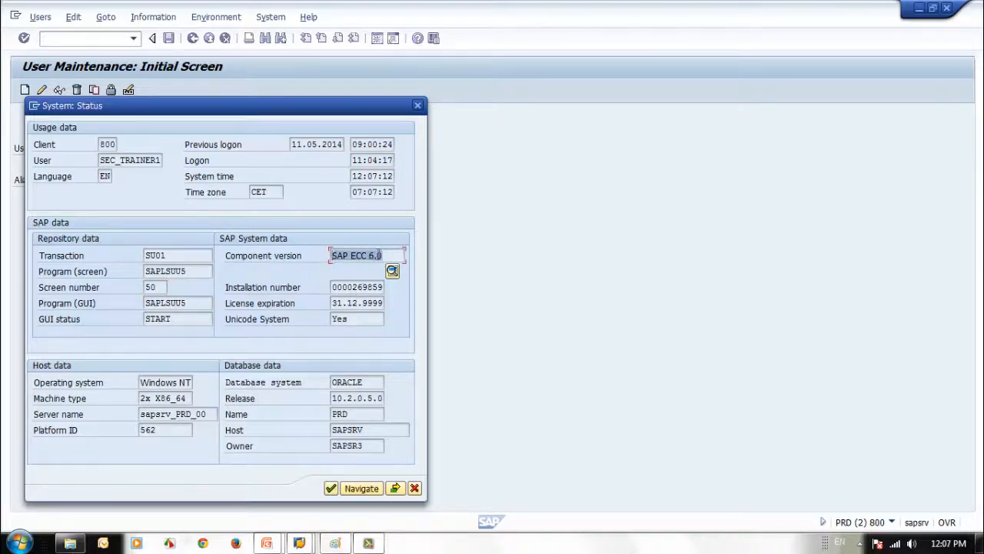
pyautogui.click(383, 255)
pyautogui.click(392, 271)
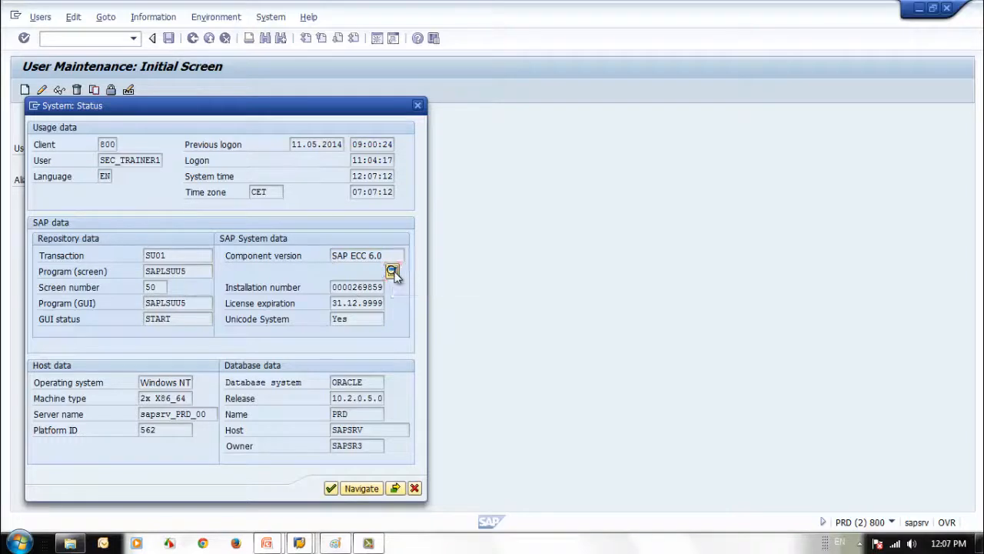
pyautogui.moveTo(288, 190); pyautogui.dragTo(311, 187)
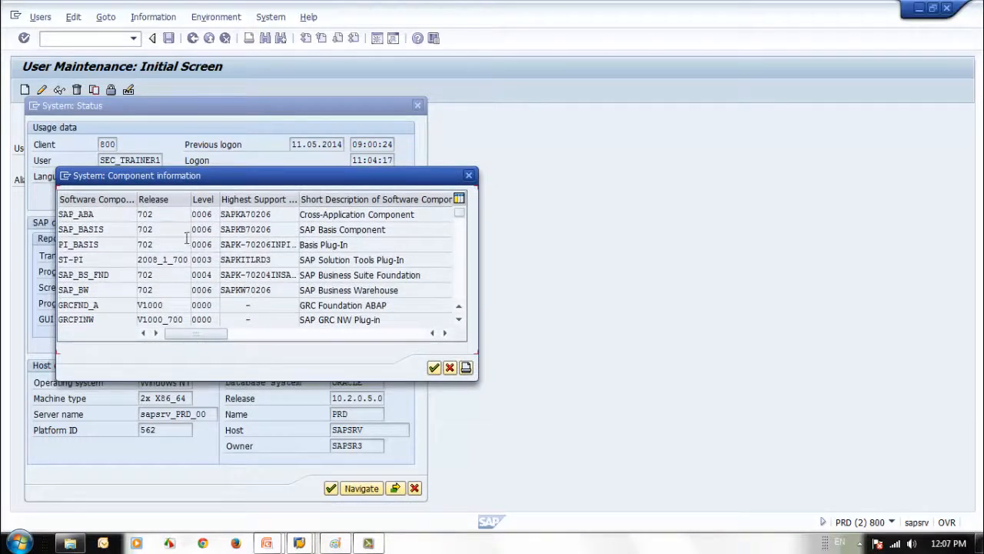
# Review SAP_ABA and SAP_BASIS at release 702 and the SAP_BASIS support level, then close the component list
pyautogui.click(161, 214)
pyautogui.click(140, 229)
pyautogui.click(160, 230)
pyautogui.moveTo(202, 229); pyautogui.dragTo(213, 229)
pyautogui.click(469, 176)
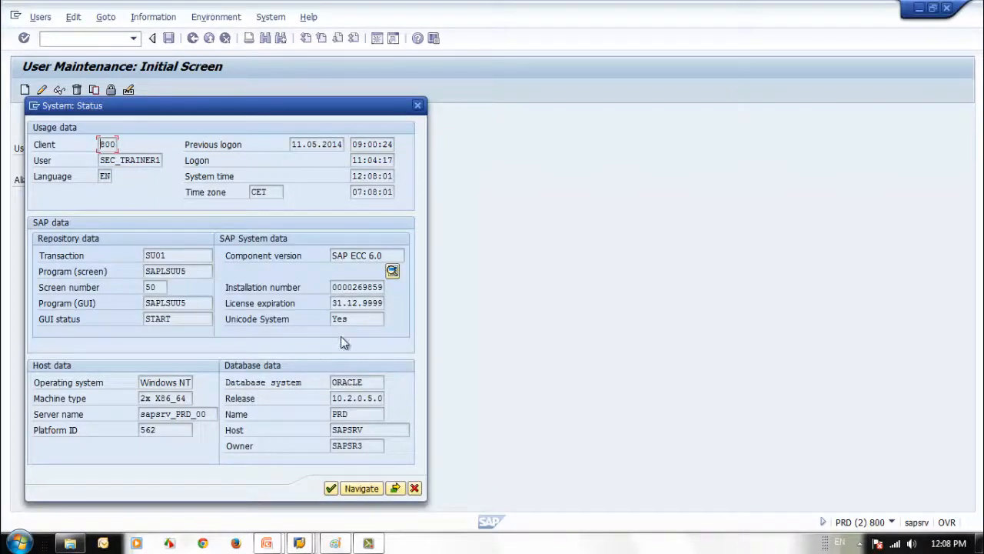
# Highlight the installation number, licence expiration date 31.12.9999 and the Unicode System setting
pyautogui.click(357, 287)
pyautogui.click(359, 303)
pyautogui.moveTo(331, 306); pyautogui.dragTo(401, 308)
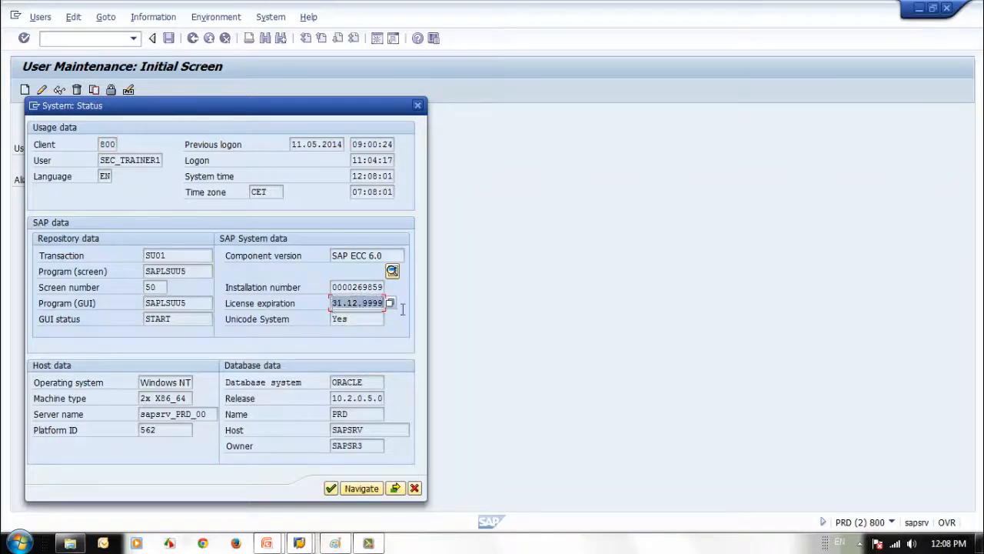
pyautogui.click(359, 319)
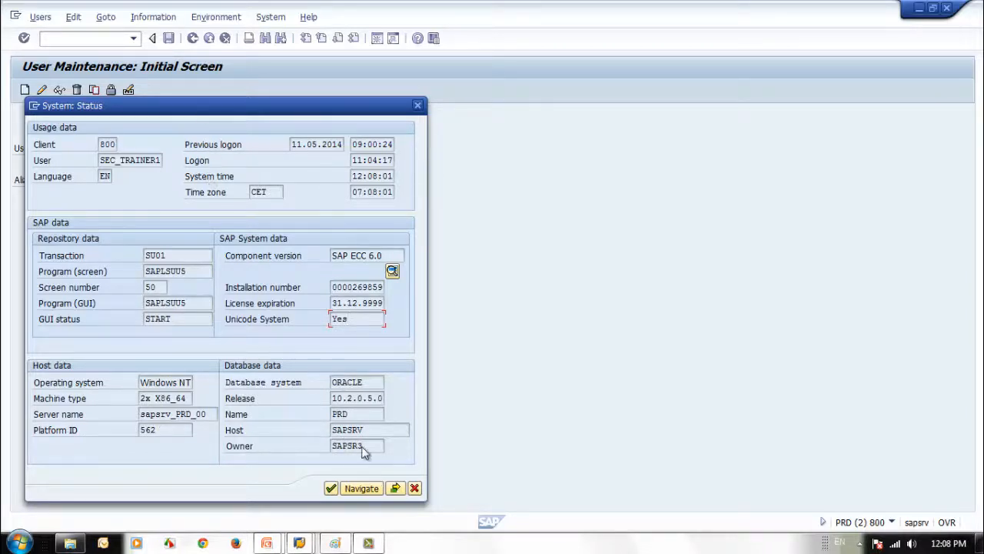
# View the kernel information, then close it and the System: Status dialog
pyautogui.click(395, 491)
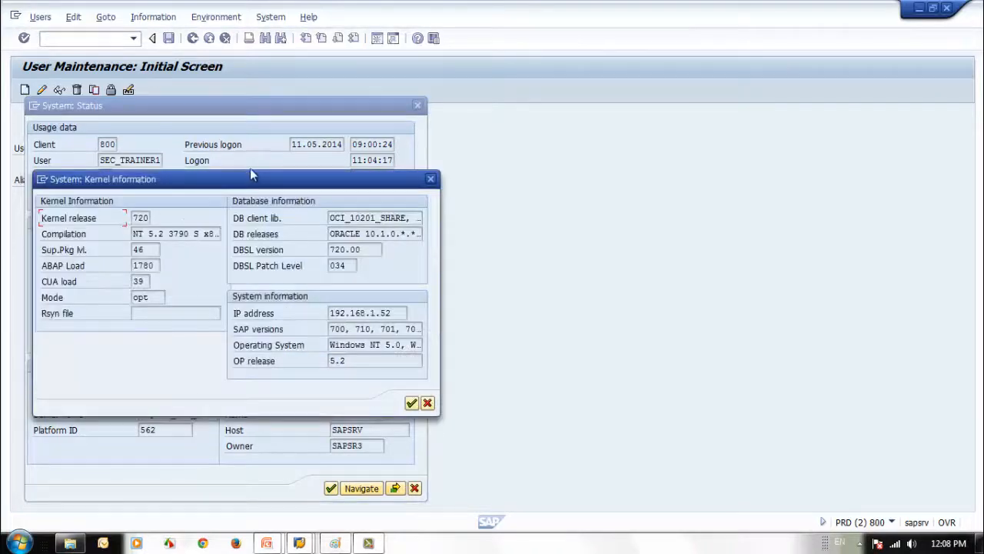
pyautogui.click(427, 403)
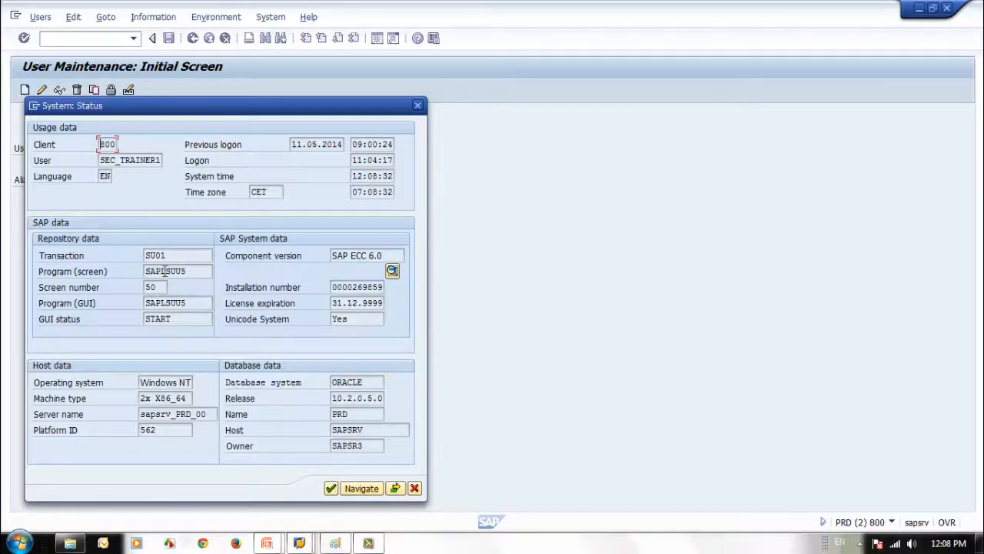
pyautogui.click(415, 489)
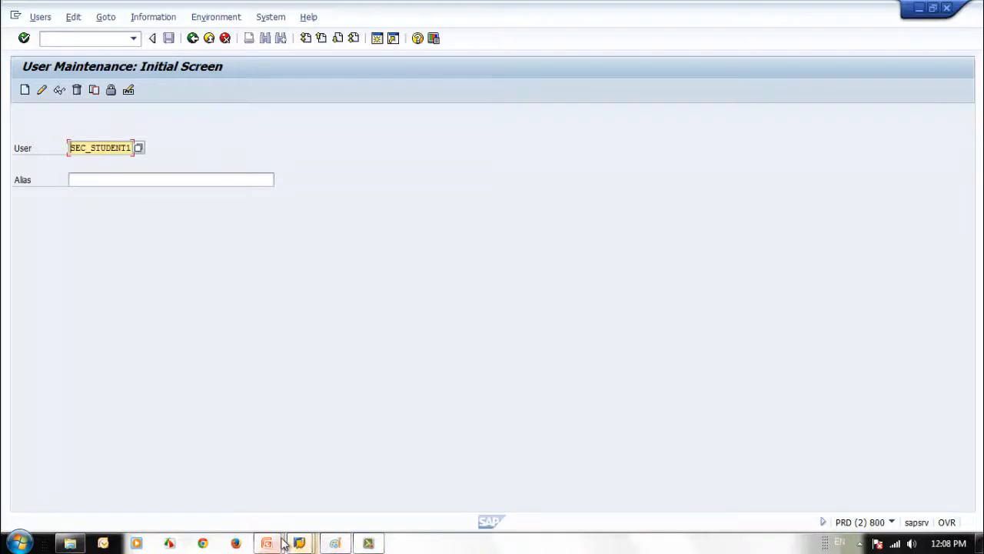
# Return to the PowerPoint slide show and advance to the closing Thank You slide
pyautogui.moveTo(283, 543)
pyautogui.click(349, 508)
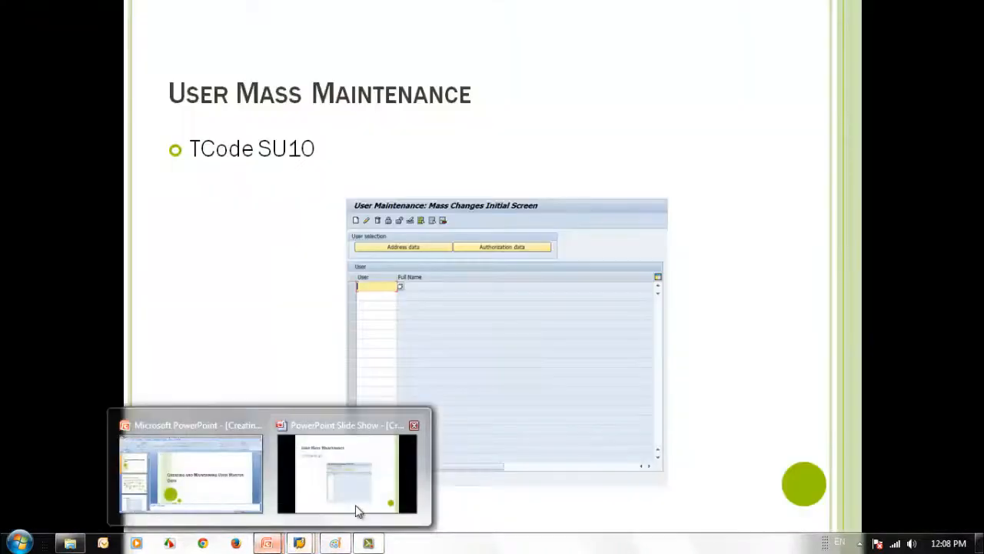
pyautogui.click(283, 348)
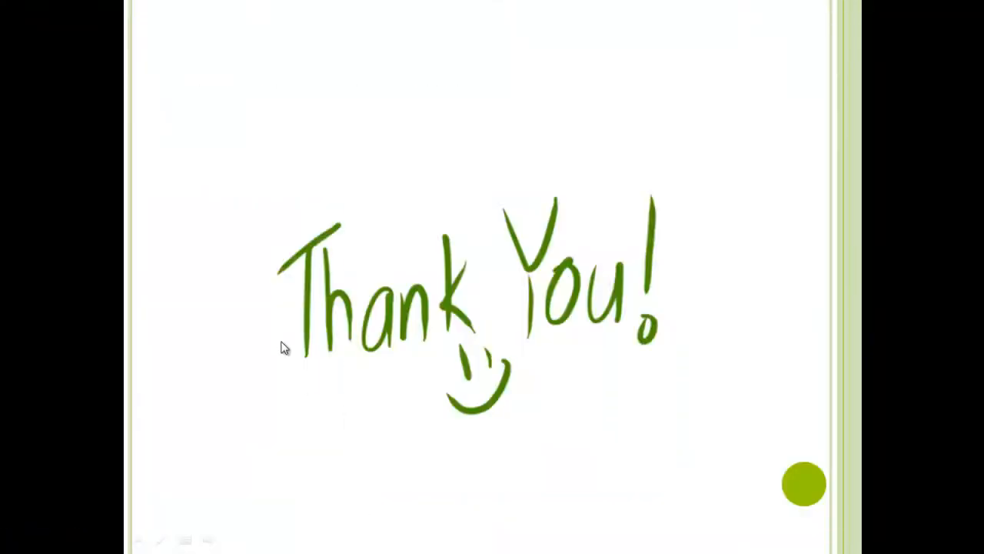